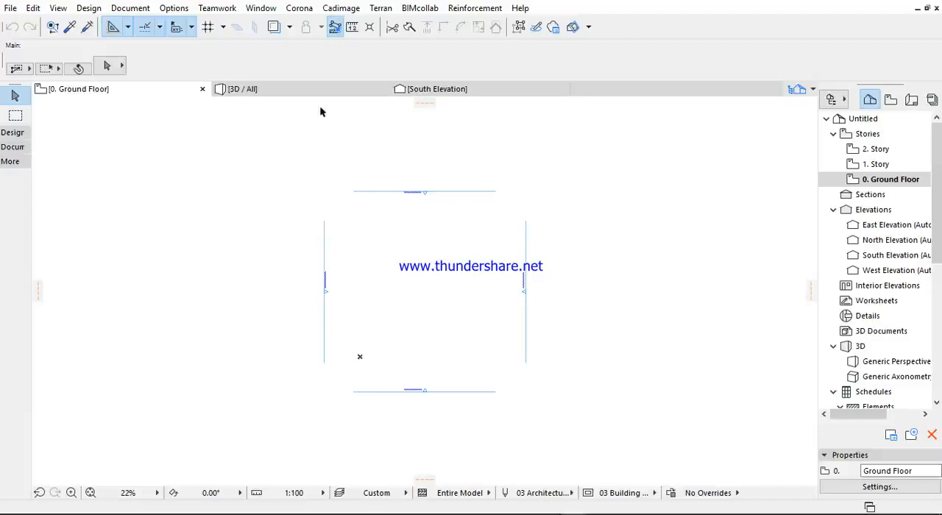
pyautogui.click(128, 9)
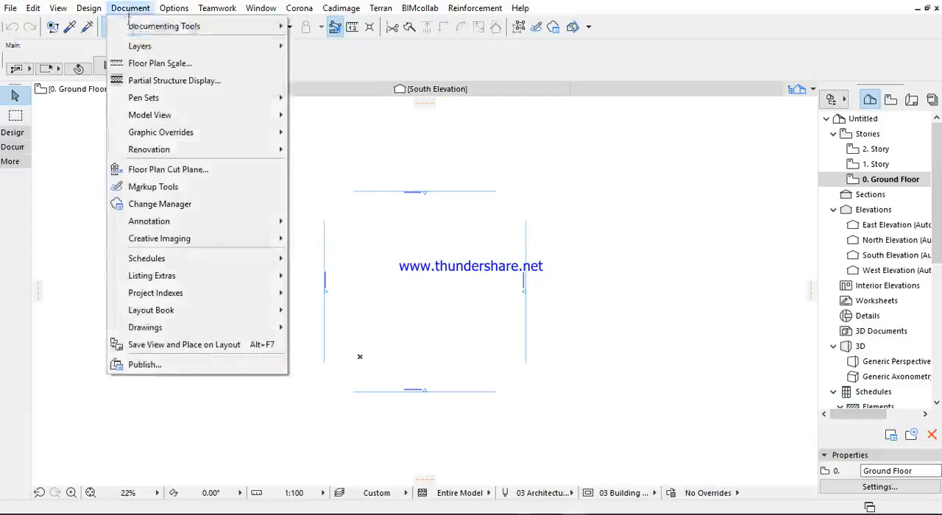
pyautogui.moveTo(136, 48)
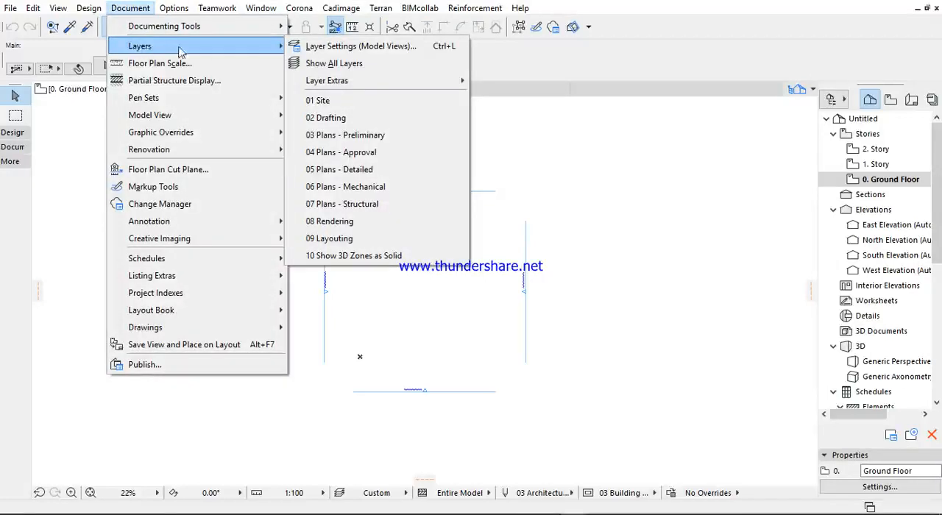
pyautogui.moveTo(139, 104)
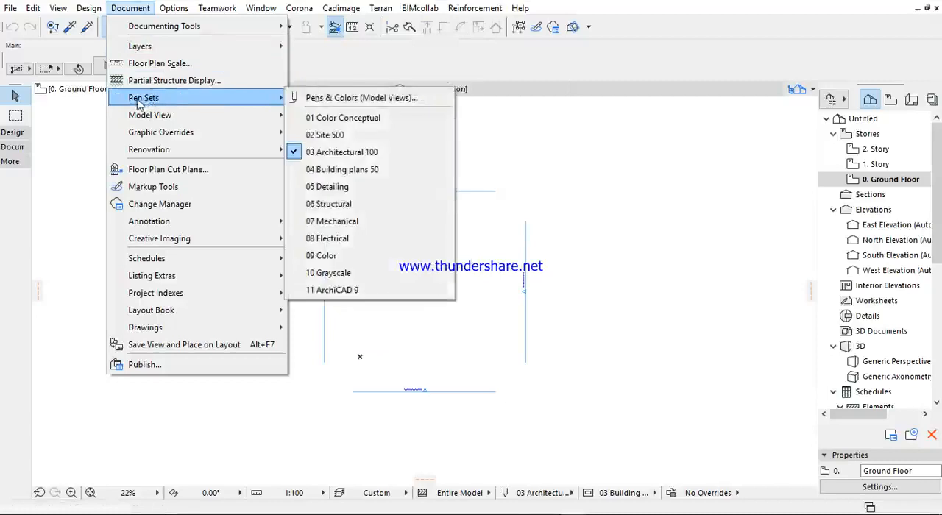
pyautogui.moveTo(157, 120)
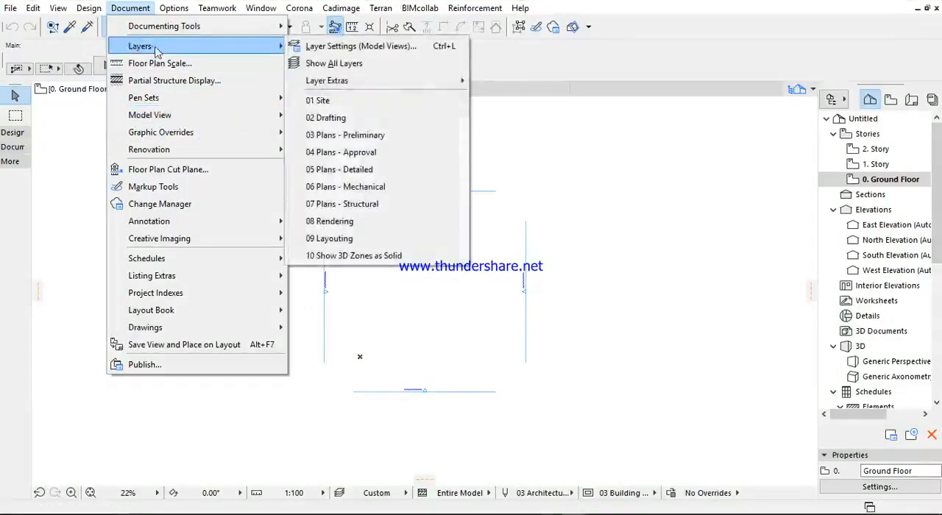
pyautogui.click(670, 266)
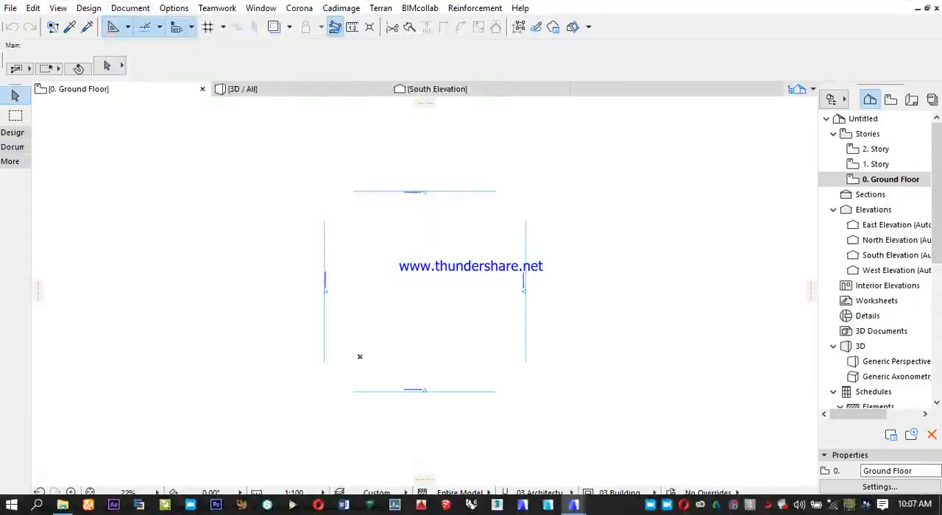
# - Switch to the 3BedRood Block of Flat project and examine the overlaid ground floor plan, including the kitchen and bath areas
pyautogui.moveTo(573, 507)
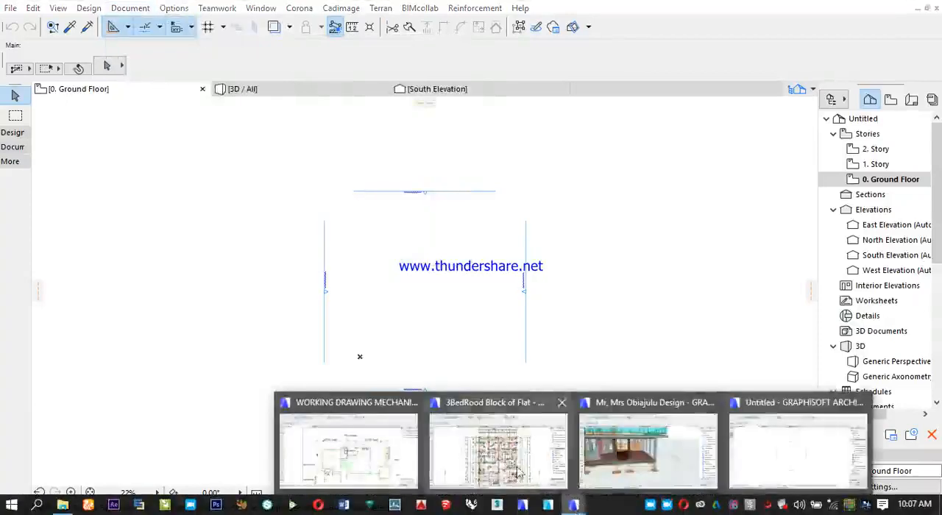
pyautogui.click(502, 456)
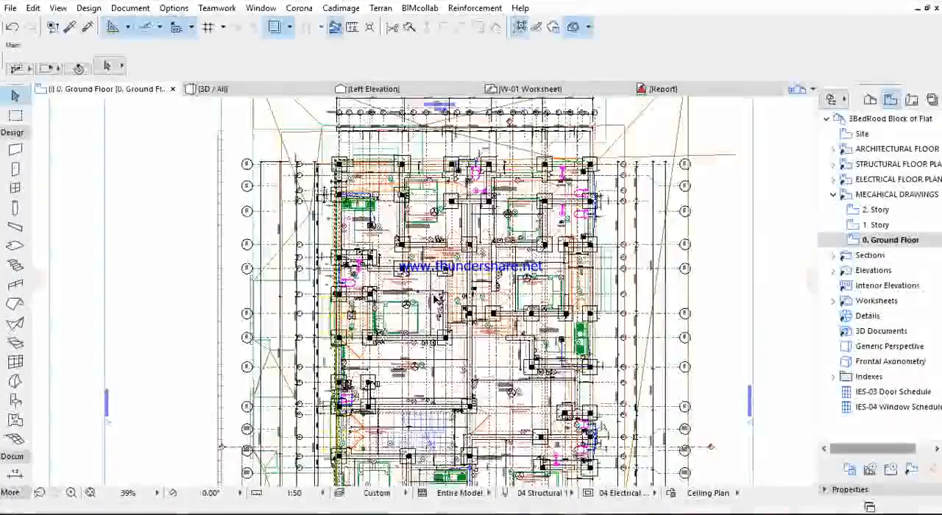
pyautogui.scroll(-3, 436, 299)
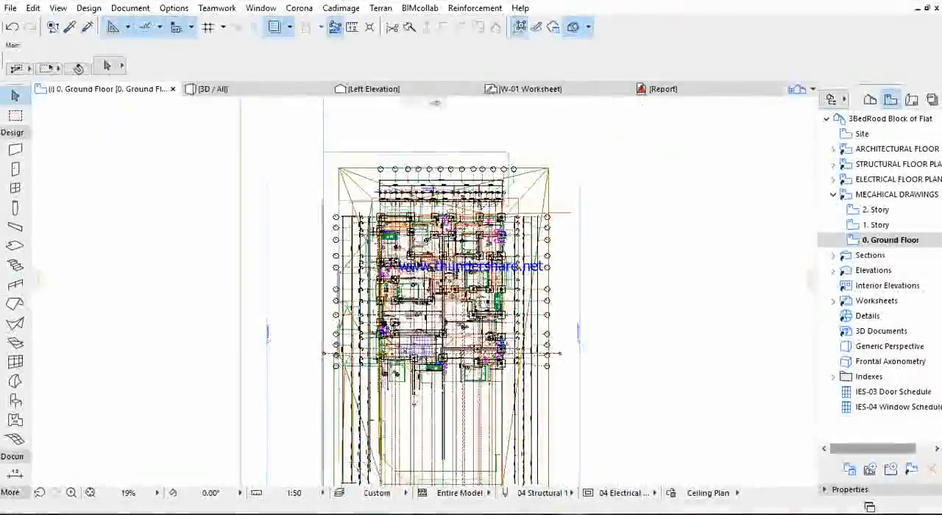
pyautogui.moveTo(423, 353); pyautogui.dragTo(415, 315, button='middle')
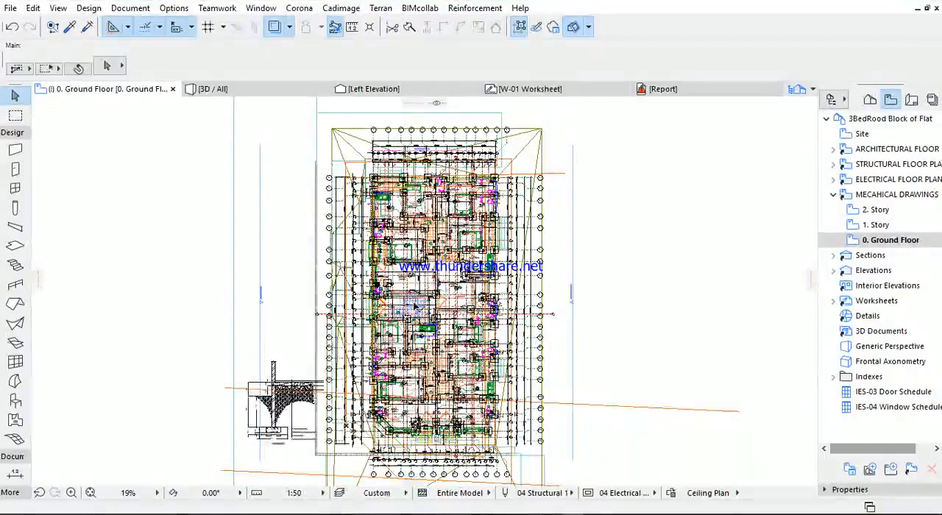
pyautogui.scroll(3, 416, 304)
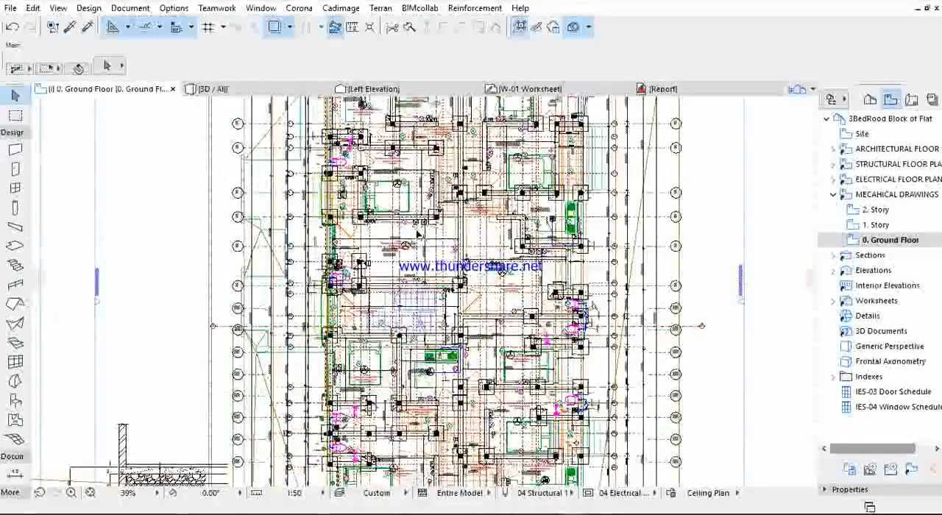
pyautogui.moveTo(415, 305); pyautogui.dragTo(371, 479, button='middle')
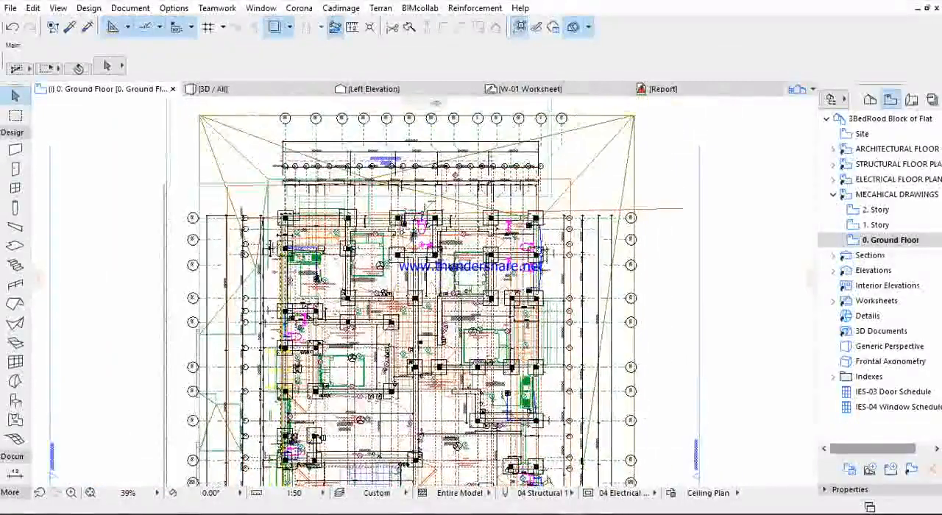
pyautogui.scroll(1, 313, 250)
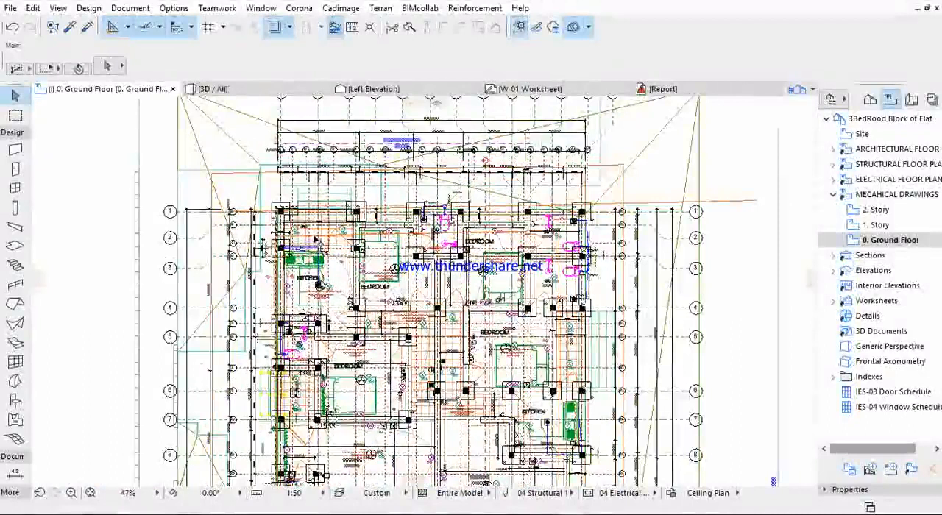
pyautogui.scroll(4, 313, 236)
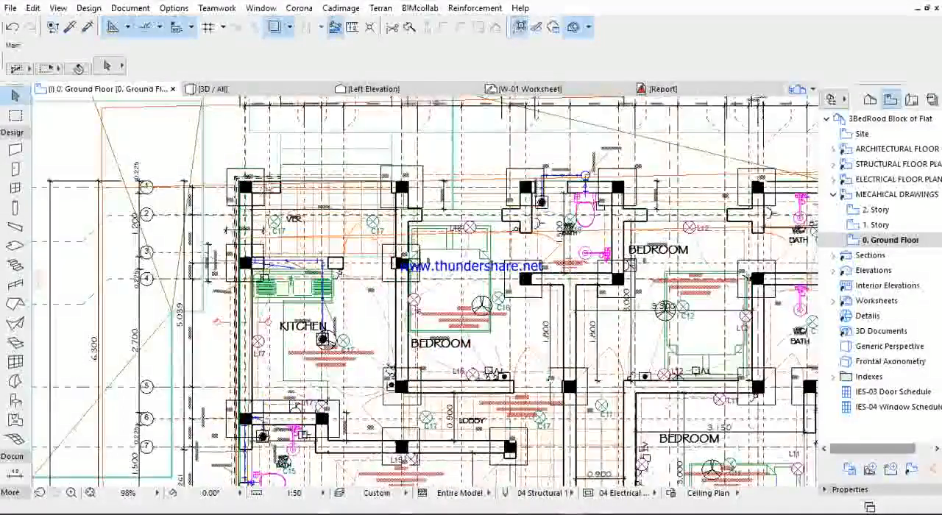
pyautogui.scroll(2, 449, 217)
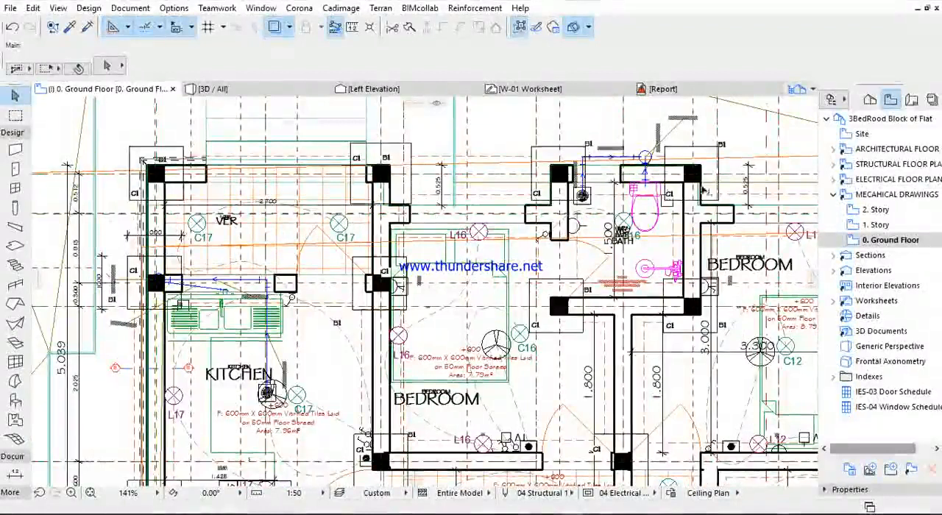
pyautogui.scroll(2, 634, 161)
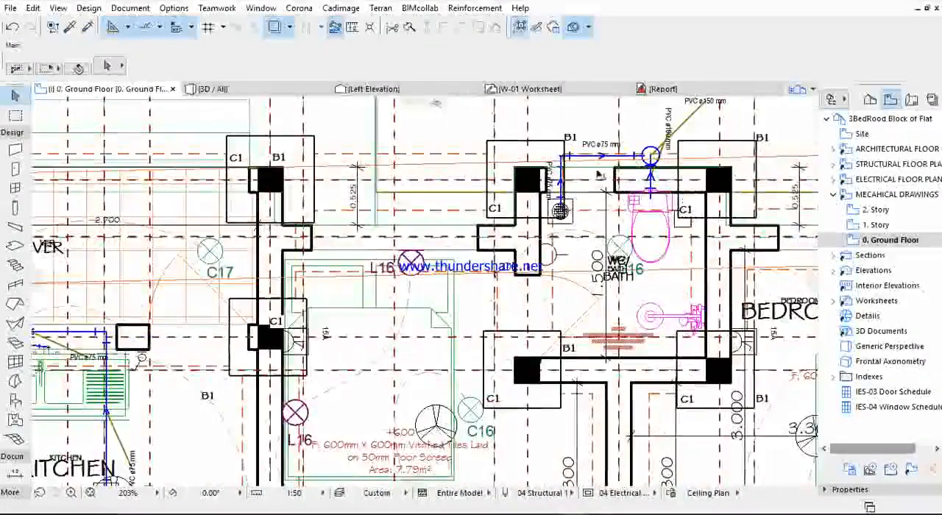
pyautogui.scroll(-4, 477, 214)
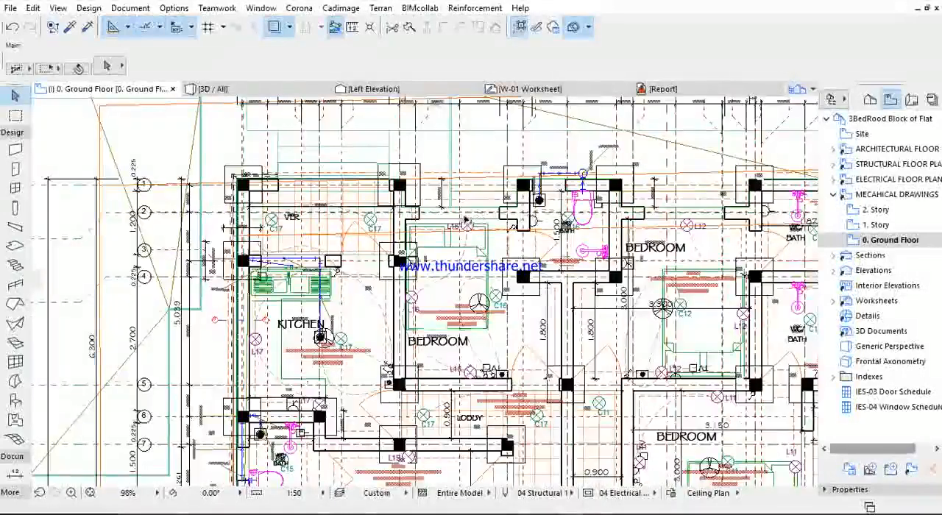
pyautogui.scroll(-7, 471, 221)
pyautogui.scroll(-3, 461, 231)
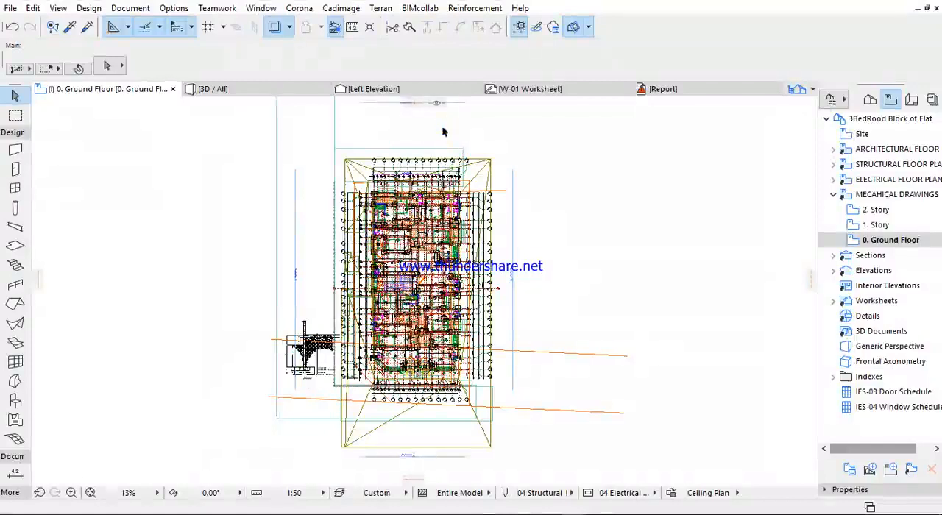
# - Review the project's list of layer combinations, down to 07 Plans - MECHANICAL
pyautogui.click(131, 8)
pyautogui.moveTo(137, 47)
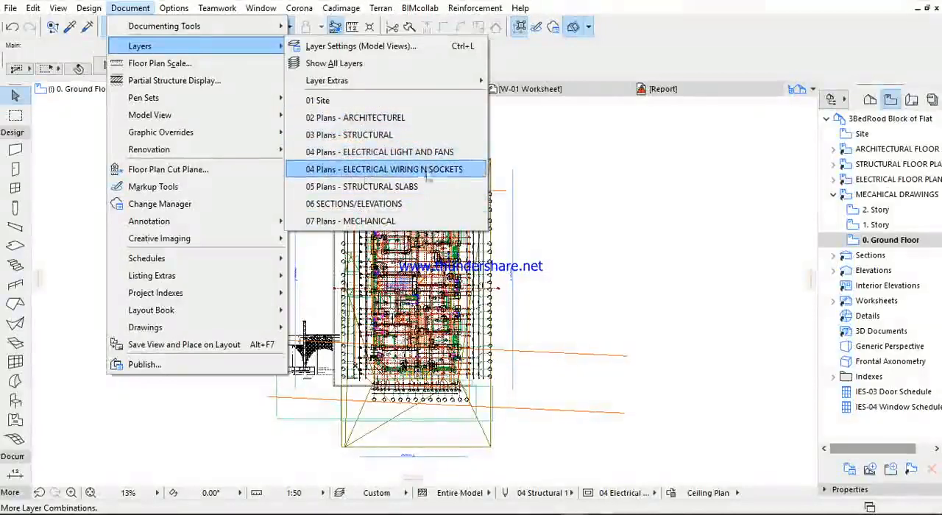
pyautogui.click(439, 220)
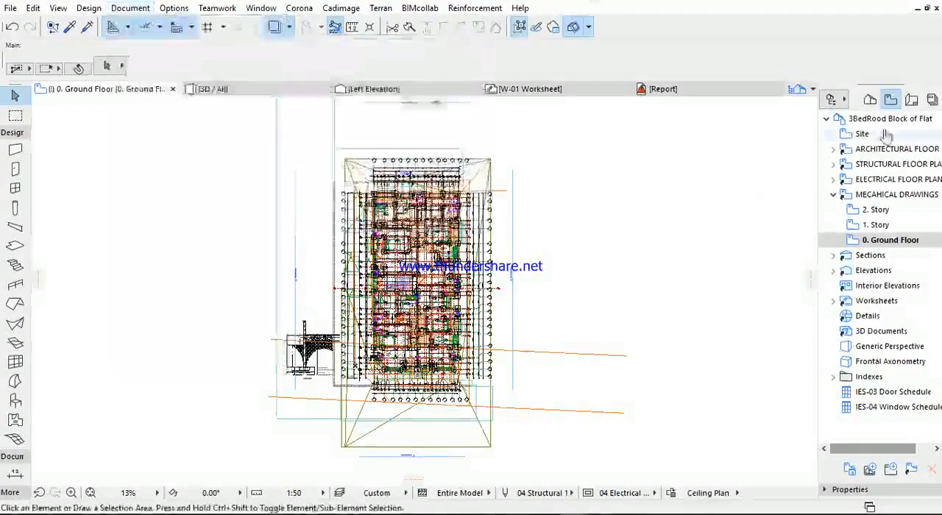
# - Open the .2.1 Ground Floor Plan layout from the architectural drawings' FLOOR PLANS subset and view the whole sheet
pyautogui.click(911, 101)
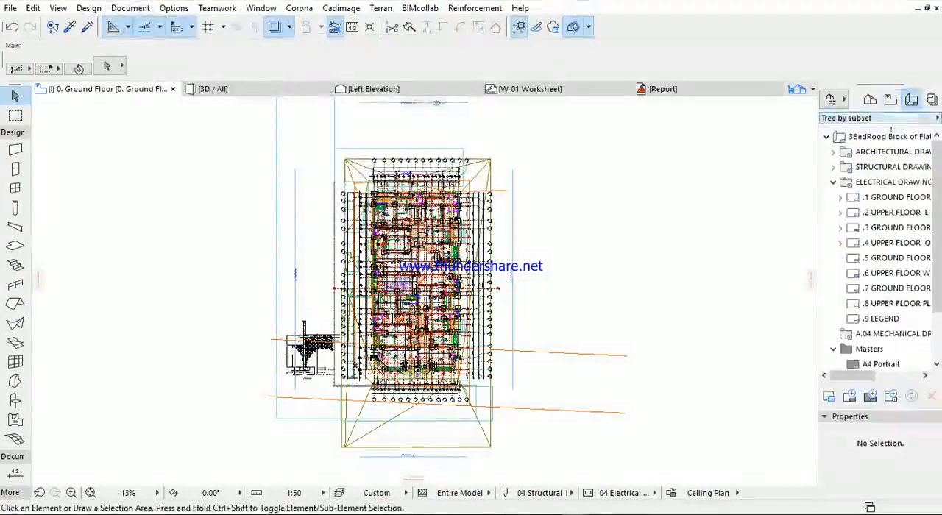
pyautogui.click(832, 182)
pyautogui.click(833, 152)
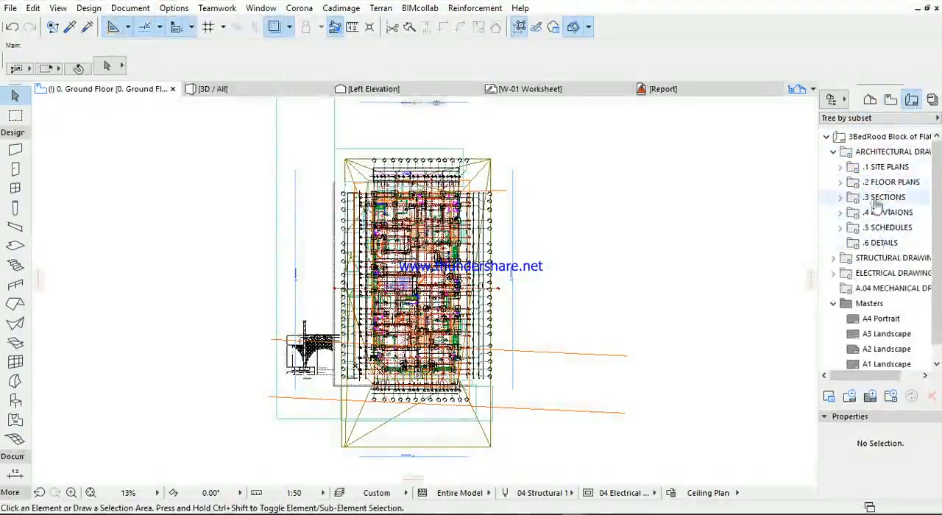
pyautogui.doubleClick(879, 186)
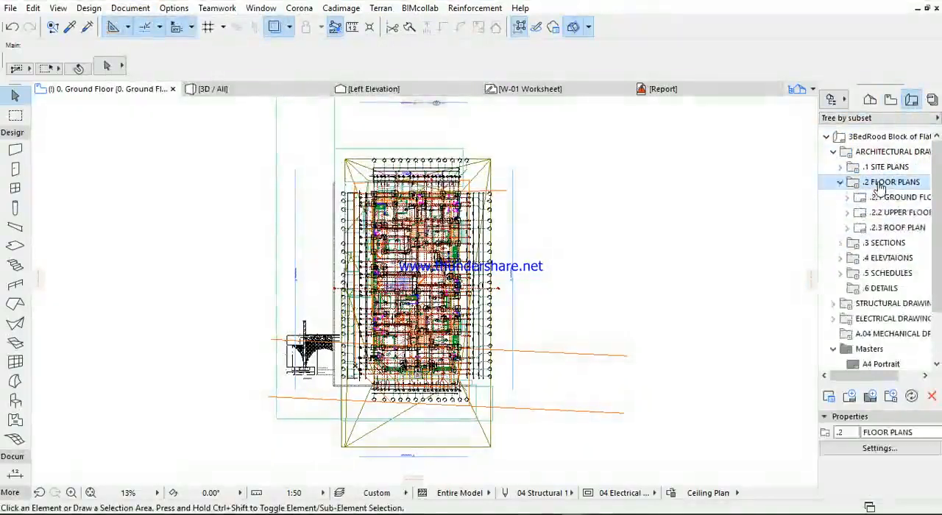
pyautogui.doubleClick(894, 198)
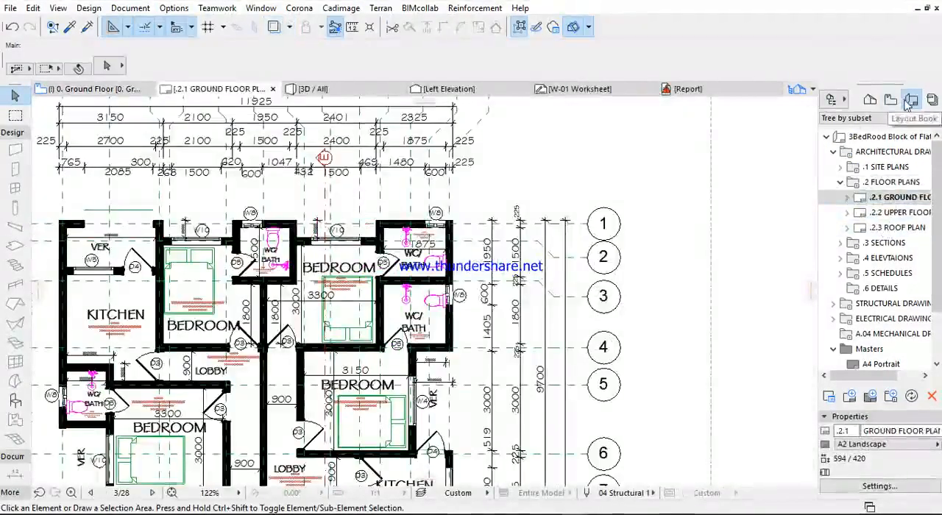
pyautogui.scroll(-5, 463, 268)
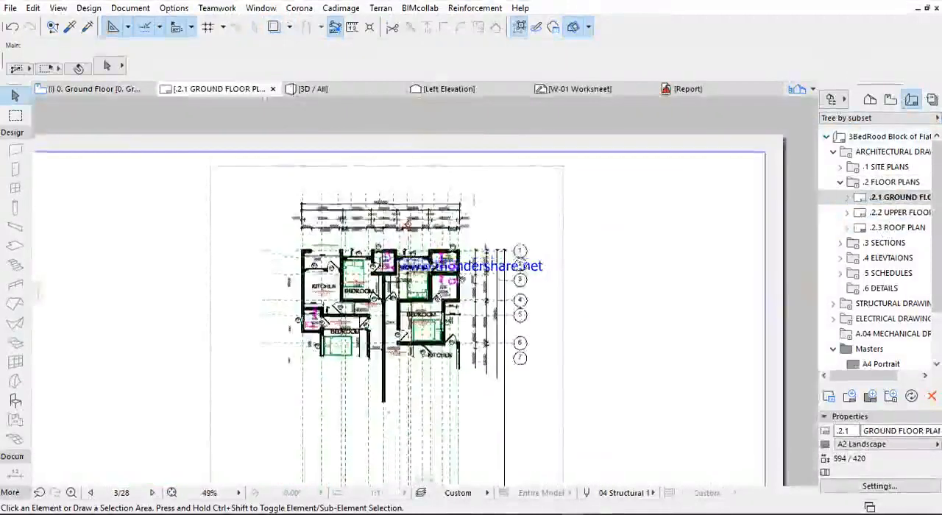
pyautogui.moveTo(211, 238); pyautogui.dragTo(223, 150, button='middle')
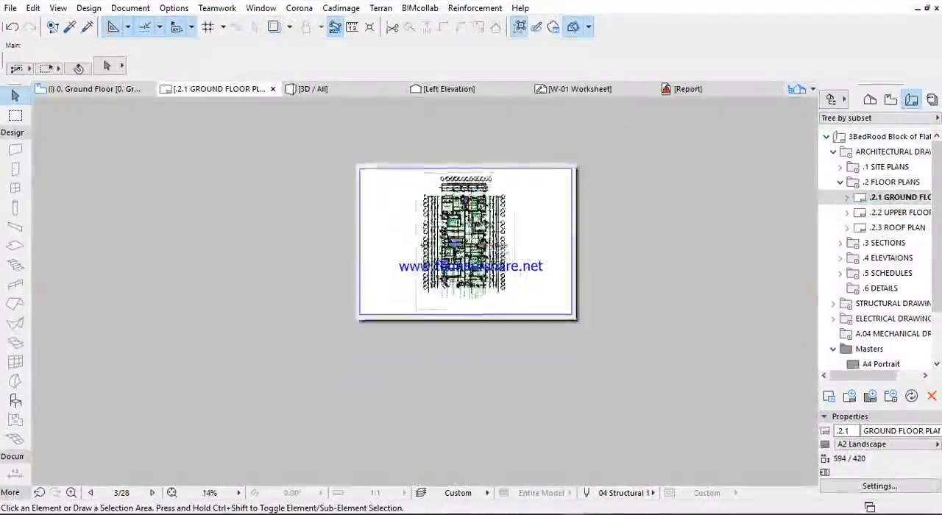
# - Open the saved architectural 0. Ground Floor view and inspect the plan, followed by the architectural 1. Story view
pyautogui.click(891, 100)
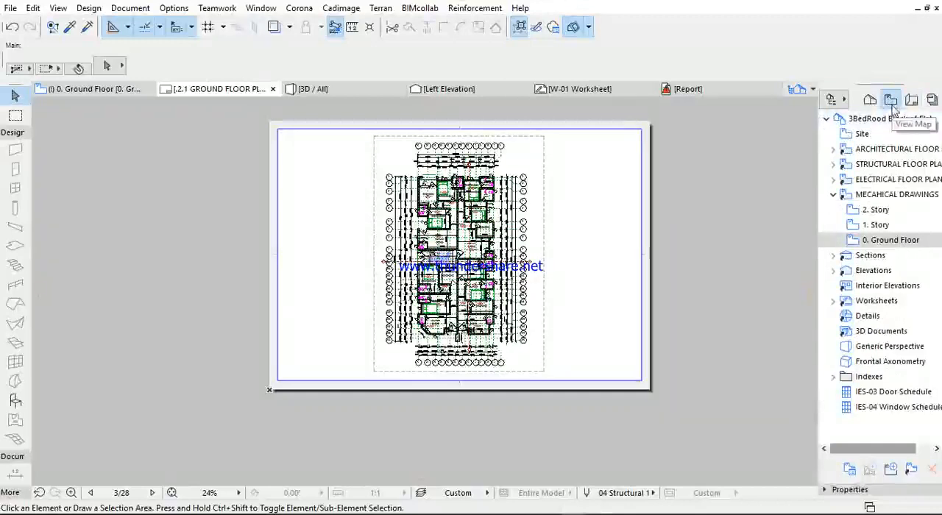
pyautogui.click(833, 194)
pyautogui.click(833, 149)
pyautogui.click(870, 195)
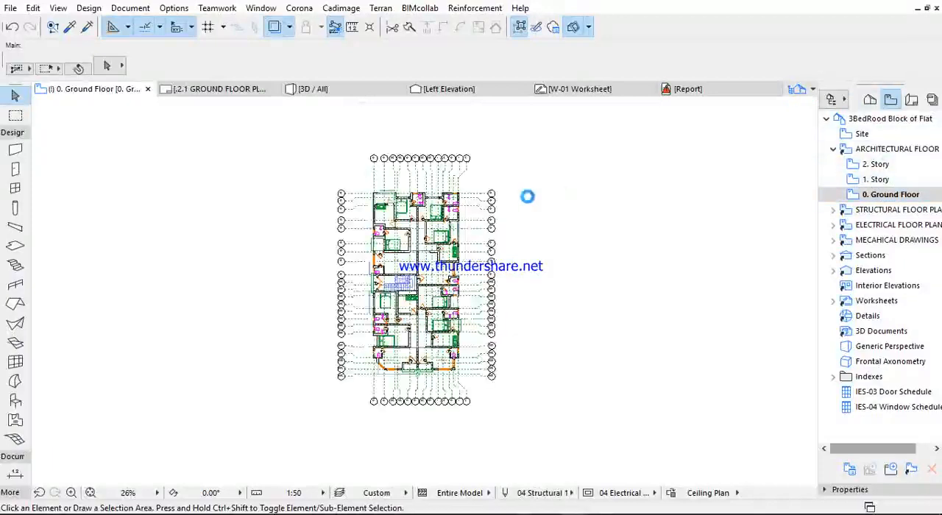
pyautogui.scroll(5, 440, 181)
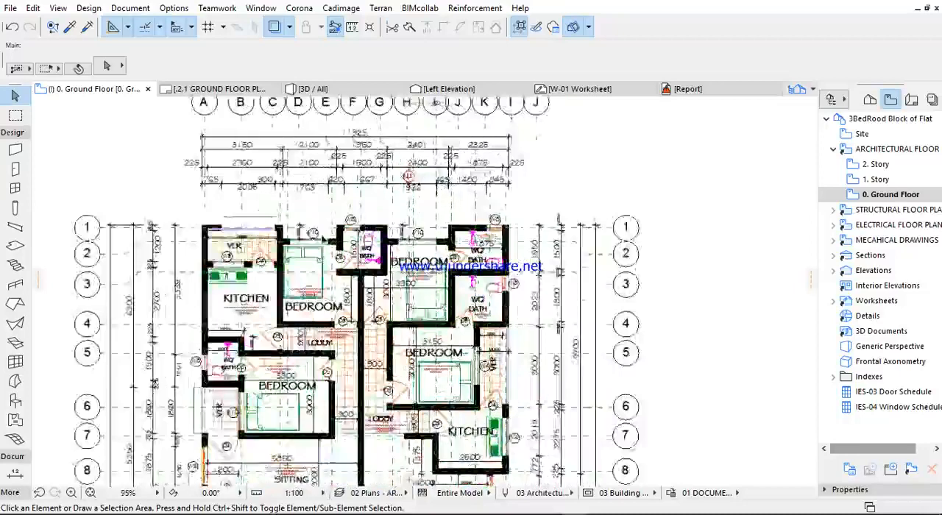
pyautogui.scroll(4, 235, 228)
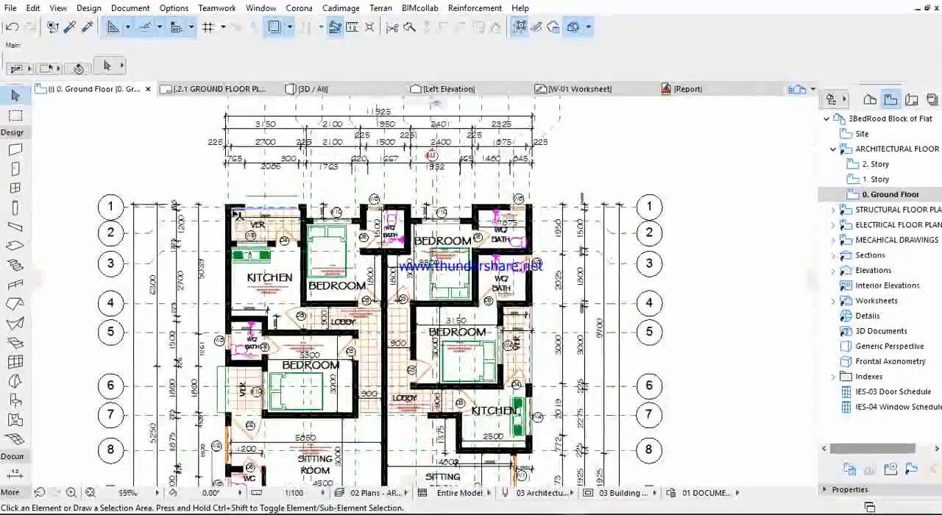
pyautogui.scroll(-8, 245, 212)
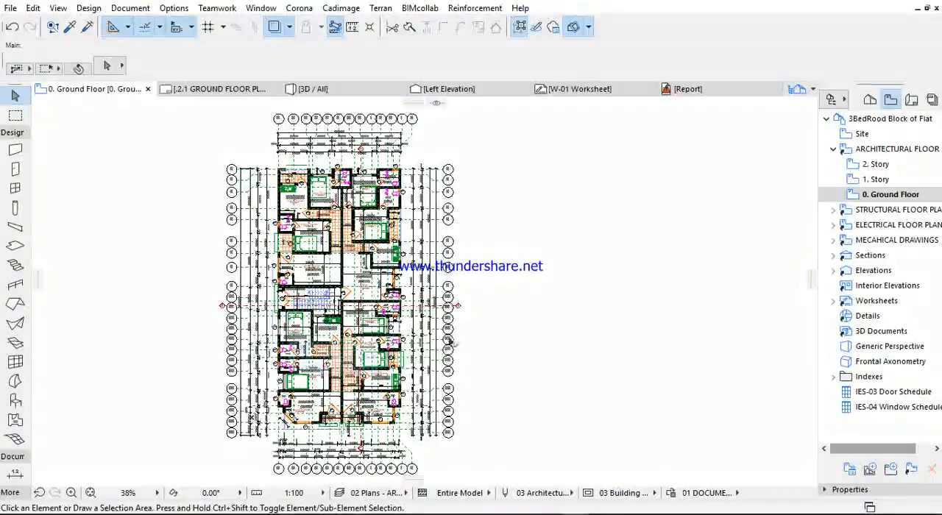
pyautogui.click(872, 182)
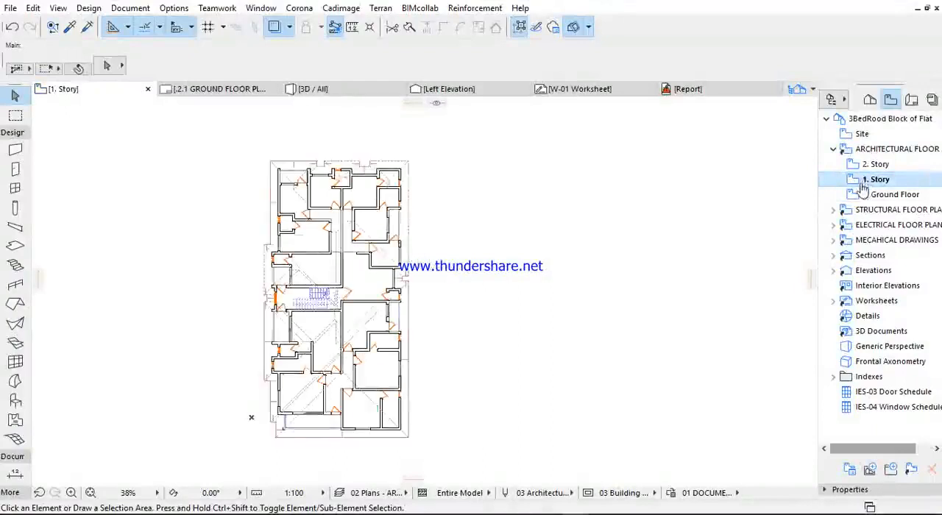
pyautogui.click(833, 149)
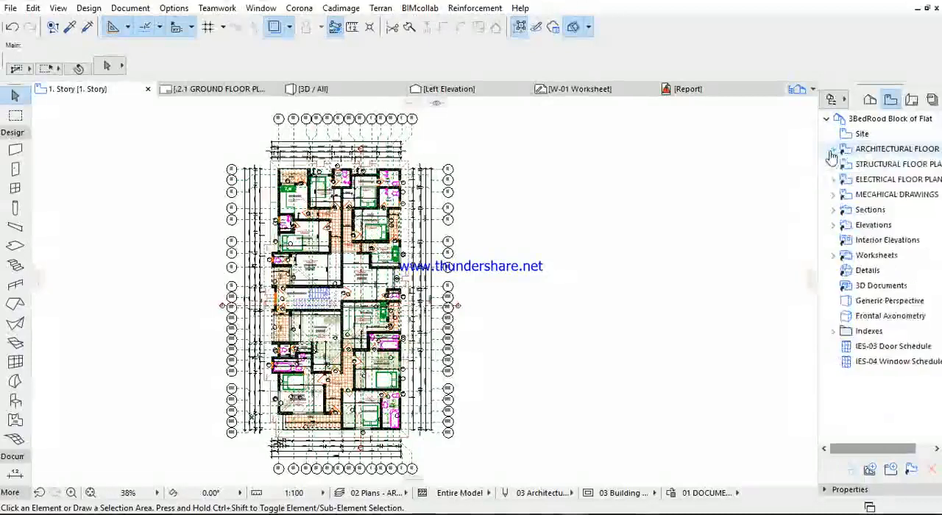
# - Open the saved structural 0. Ground Floor view and inspect its column and beam layout
pyautogui.click(833, 164)
pyautogui.doubleClick(883, 211)
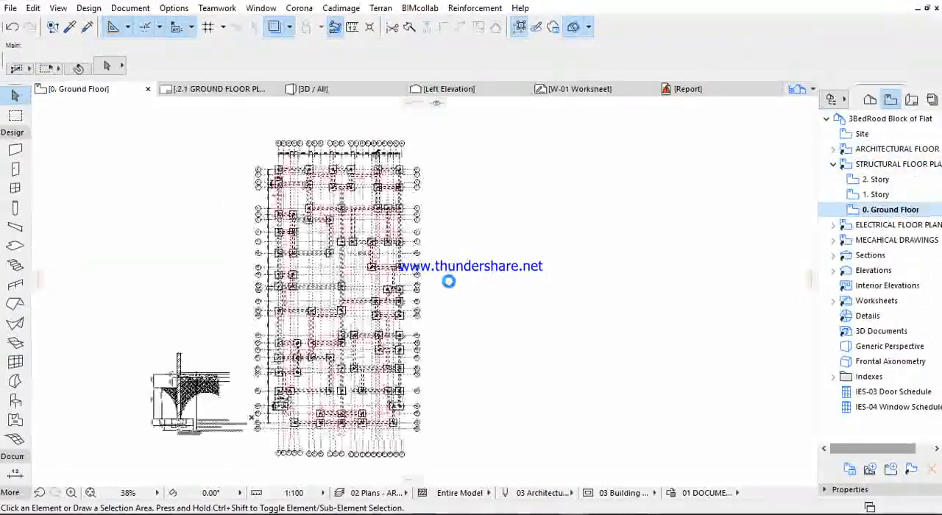
pyautogui.scroll(8, 325, 164)
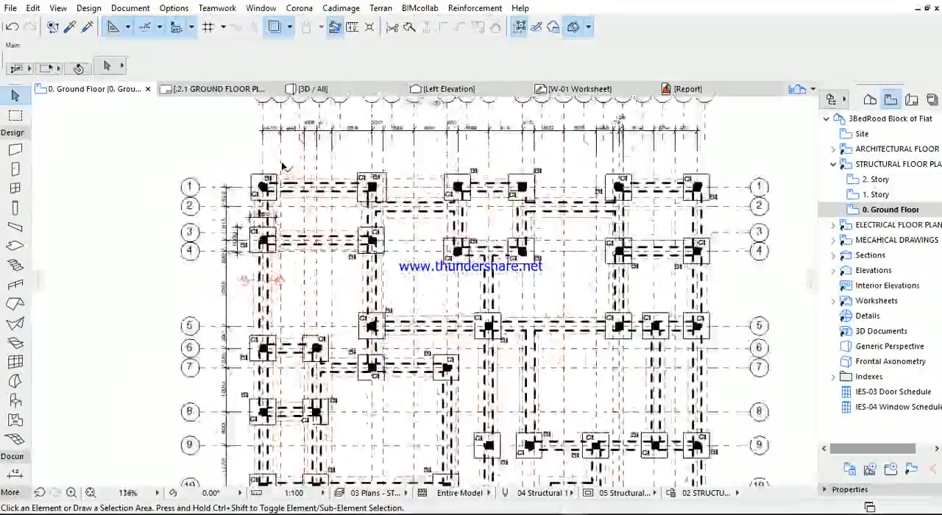
pyautogui.scroll(-4, 298, 160)
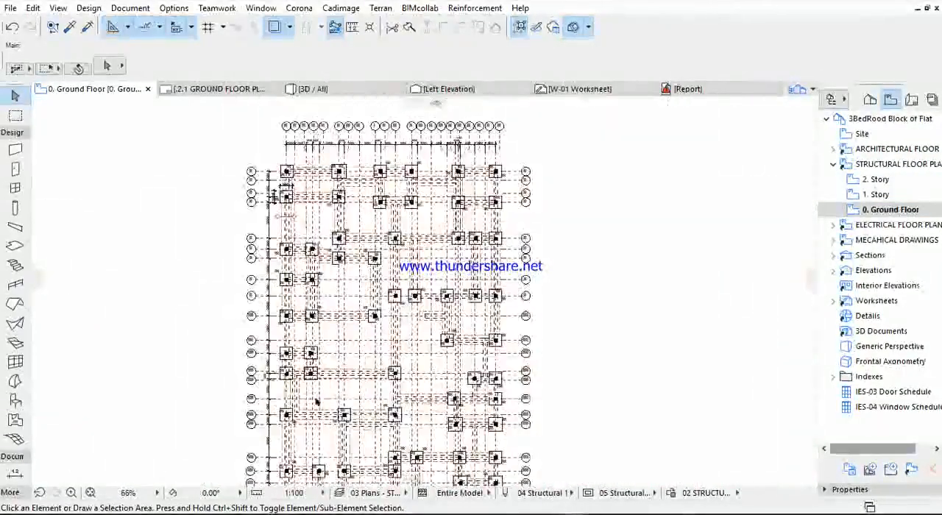
# - Open the saved structural 1. Story view and inspect its slab reinforcement layout and slab bar mark details
pyautogui.scroll(-3, 392, 205)
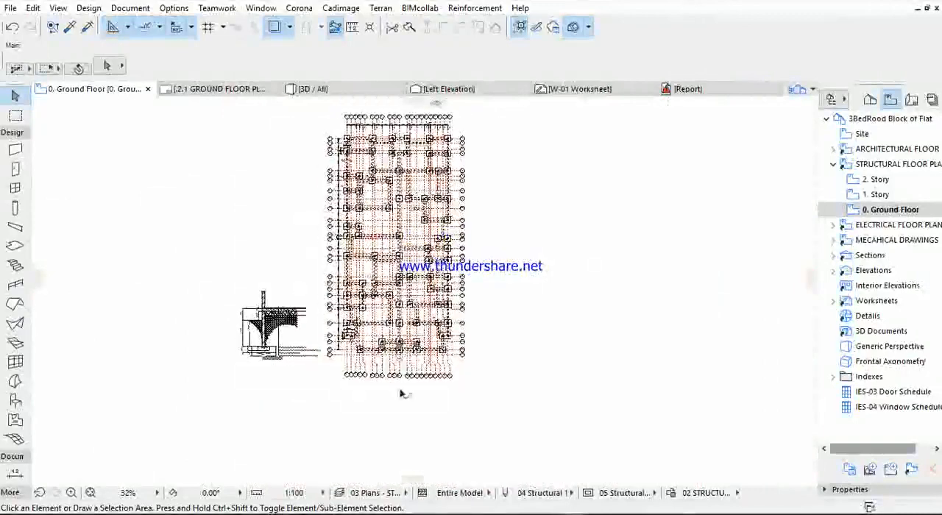
pyautogui.moveTo(352, 147); pyautogui.dragTo(346, 200, button='middle')
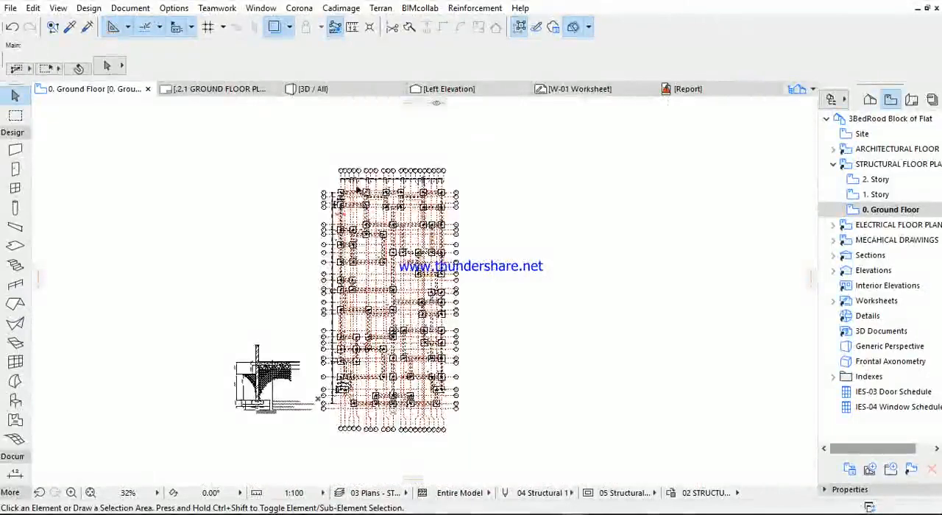
pyautogui.scroll(5, 357, 190)
pyautogui.scroll(-2, 357, 190)
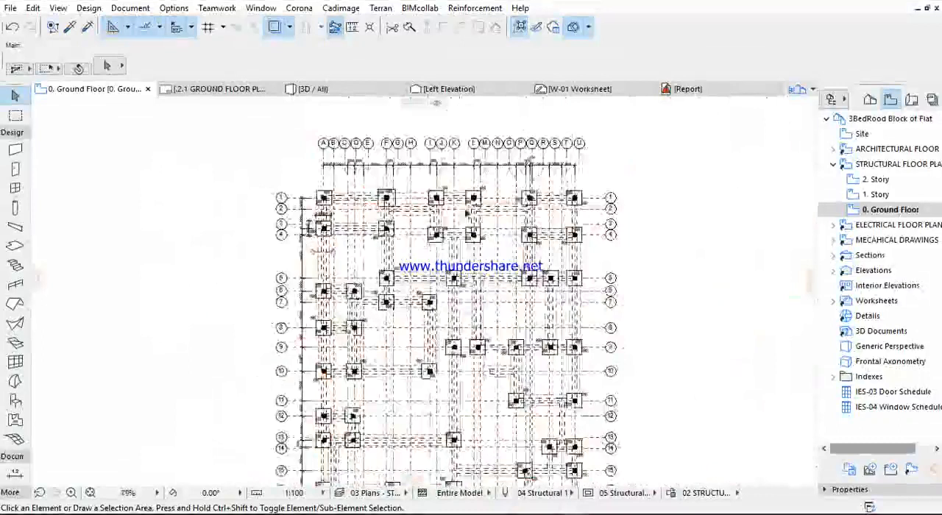
pyautogui.doubleClick(880, 195)
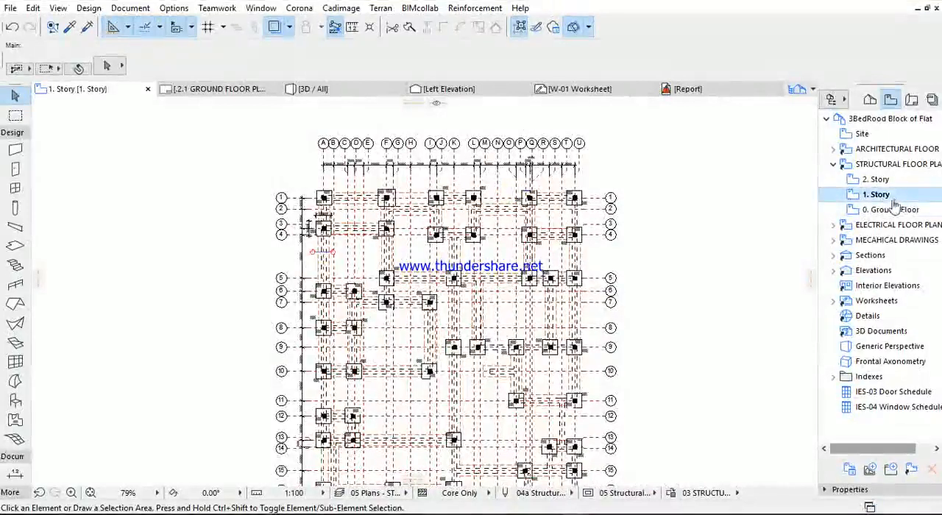
pyautogui.scroll(-3, 559, 210)
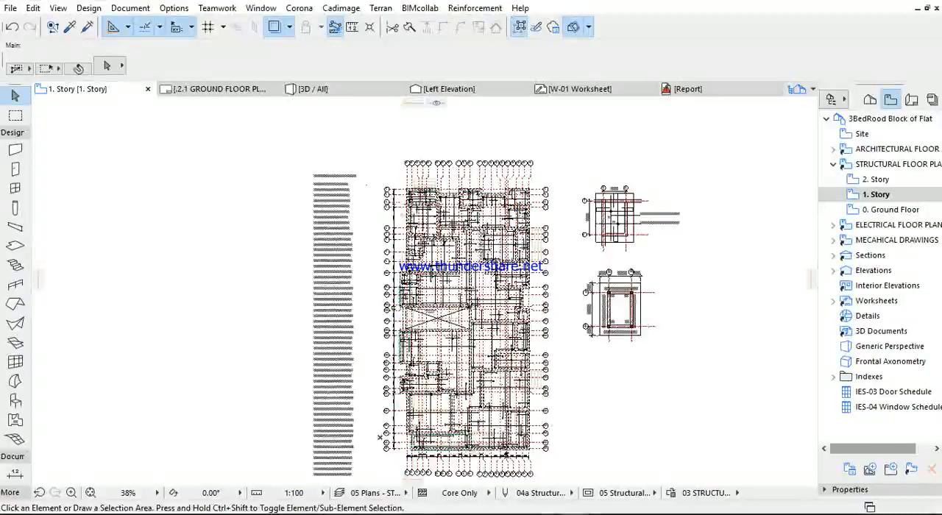
pyautogui.scroll(10, 434, 188)
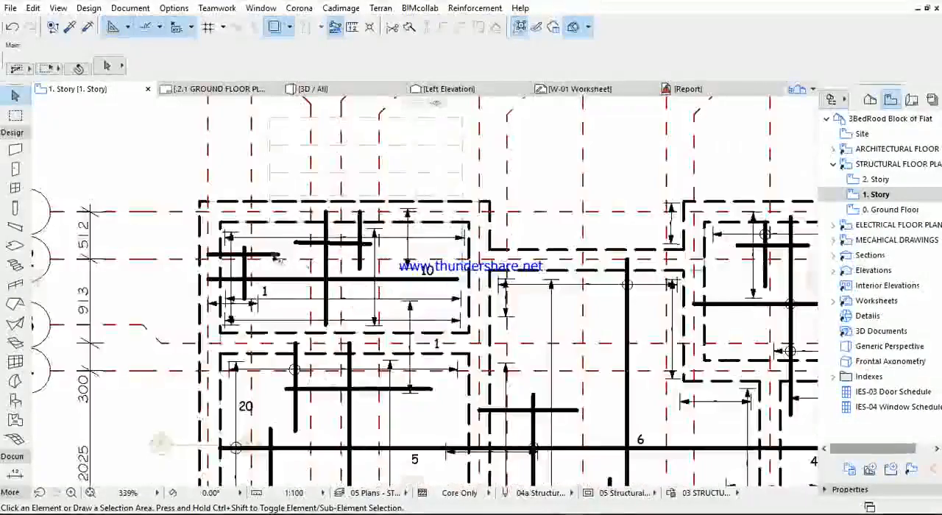
pyautogui.scroll(-5, 497, 213)
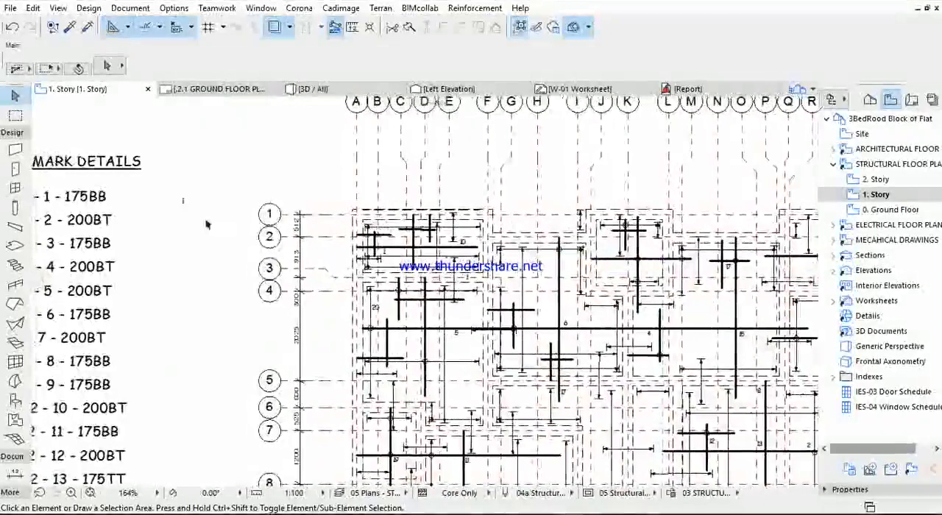
pyautogui.scroll(-4, 210, 224)
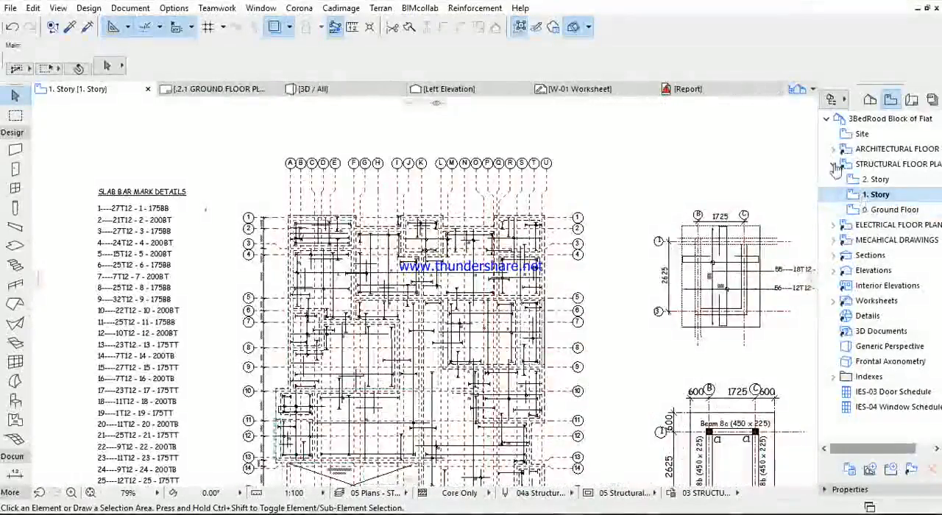
# - Open the saved electrical 0. Ground Floor view and inspect its wiring and socket plan
pyautogui.click(834, 164)
pyautogui.click(834, 179)
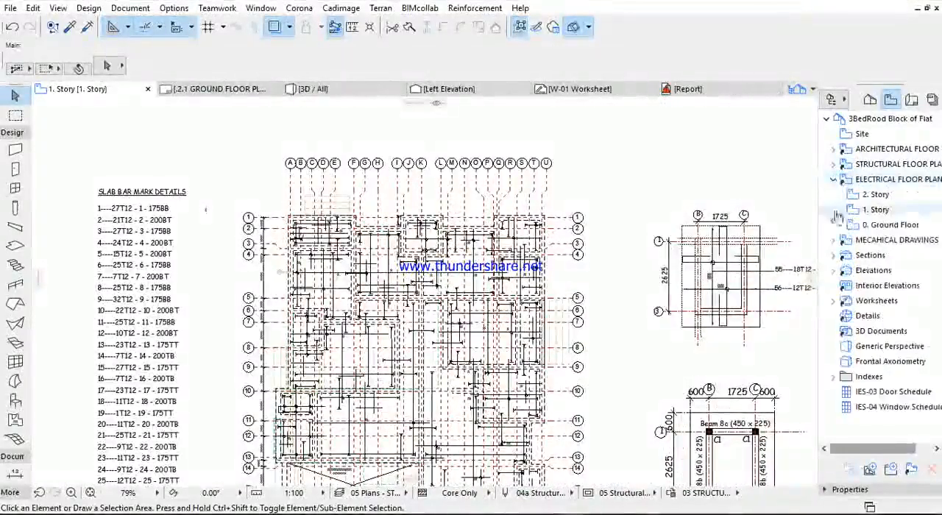
pyautogui.click(875, 232)
pyautogui.doubleClick(872, 225)
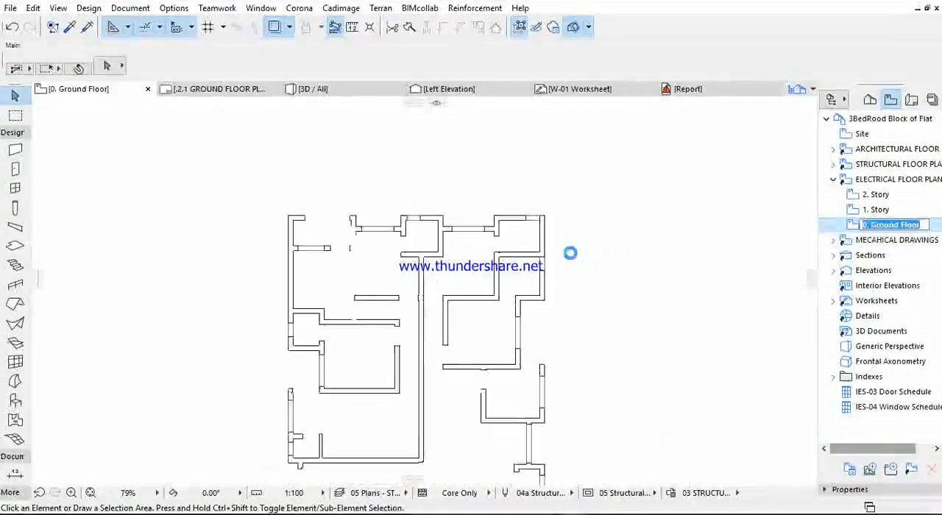
pyautogui.moveTo(563, 349); pyautogui.dragTo(560, 207, button='middle')
pyautogui.scroll(-4, 559, 210)
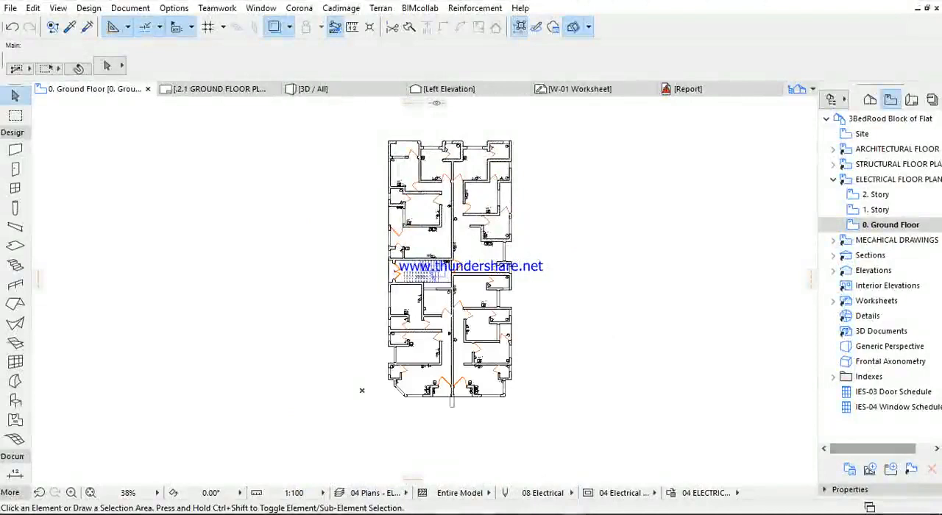
# - Apply the 04 Plans - ELECTRICAL LIGHT AND FANS layer combination to the electrical ground floor and inspect the lighting plan
pyautogui.click(119, 9)
pyautogui.moveTo(164, 44)
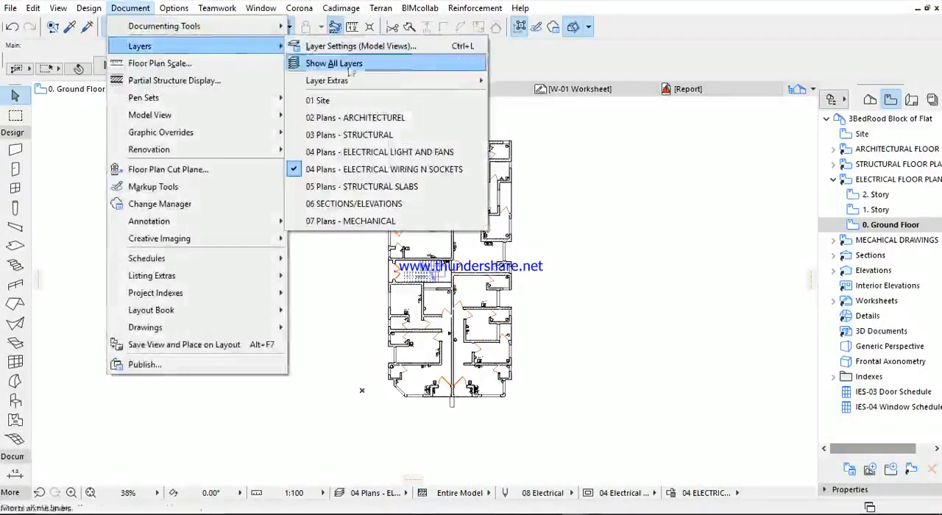
pyautogui.click(373, 155)
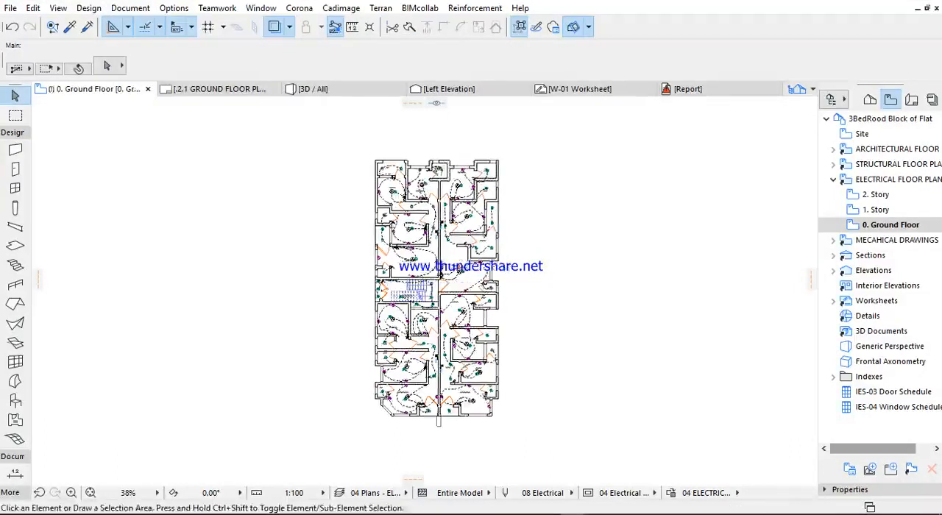
pyautogui.moveTo(437, 170); pyautogui.dragTo(430, 177, button='middle')
pyautogui.scroll(4, 441, 182)
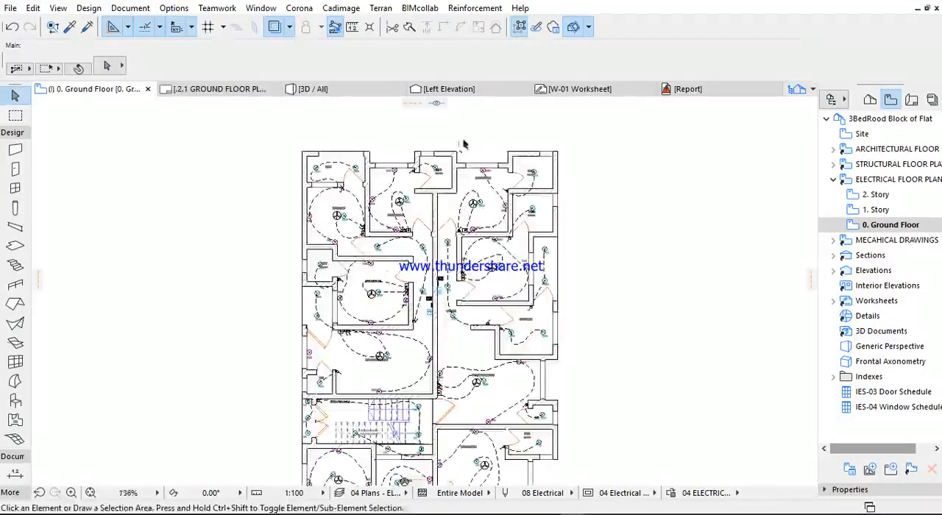
pyautogui.scroll(7, 482, 144)
pyautogui.scroll(-8, 448, 301)
pyautogui.moveTo(446, 258); pyautogui.dragTo(431, 115, button='middle')
pyautogui.scroll(-3, 392, 232)
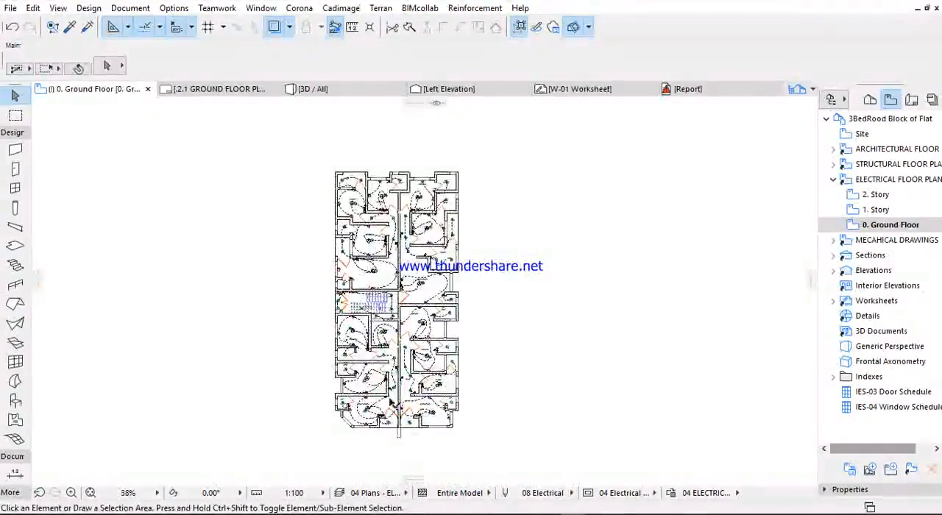
pyautogui.scroll(6, 466, 392)
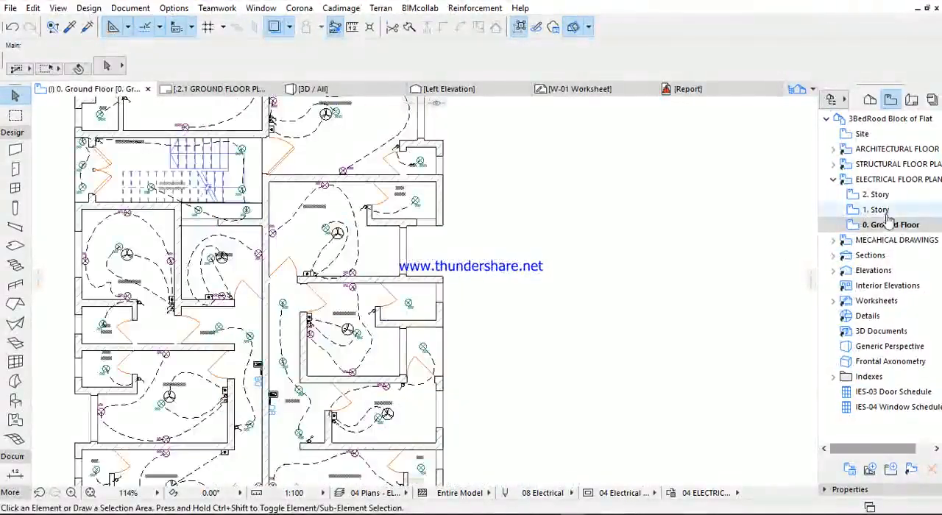
# - Open the saved electrical 1. Story view and turn off the trace reference
pyautogui.click(886, 213)
pyautogui.doubleClick(887, 212)
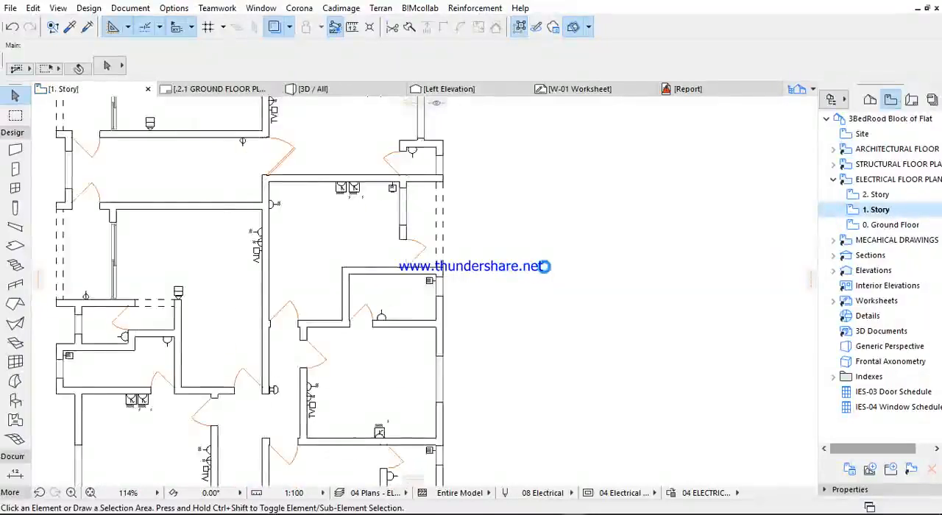
pyautogui.scroll(-2, 544, 268)
pyautogui.scroll(-3, 544, 267)
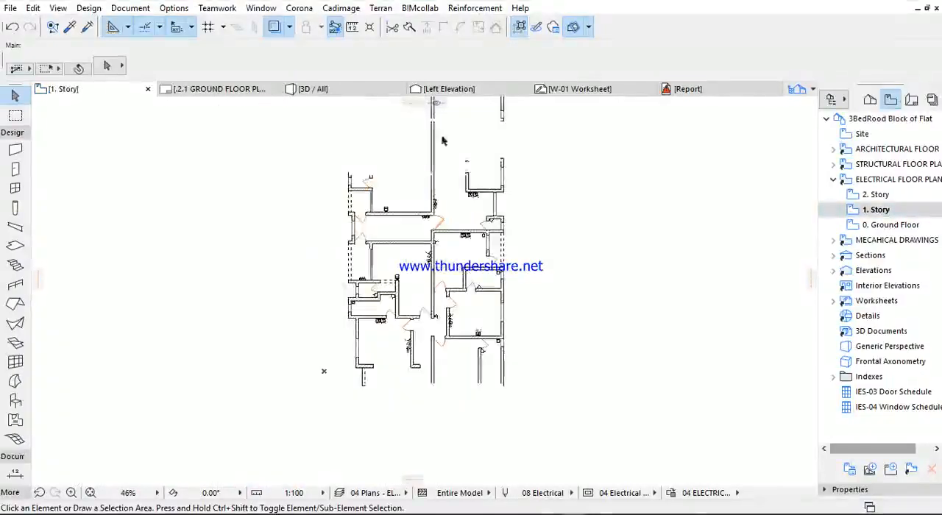
pyautogui.click(275, 27)
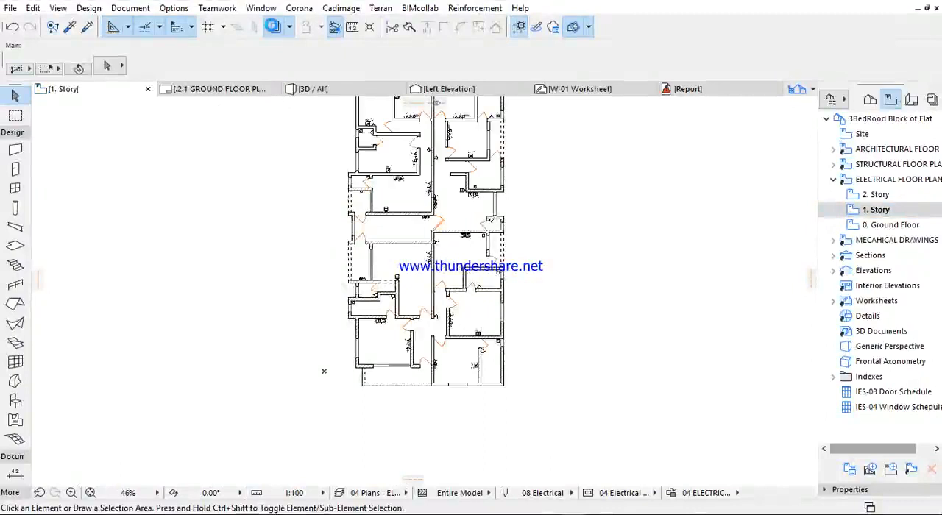
pyautogui.click(275, 31)
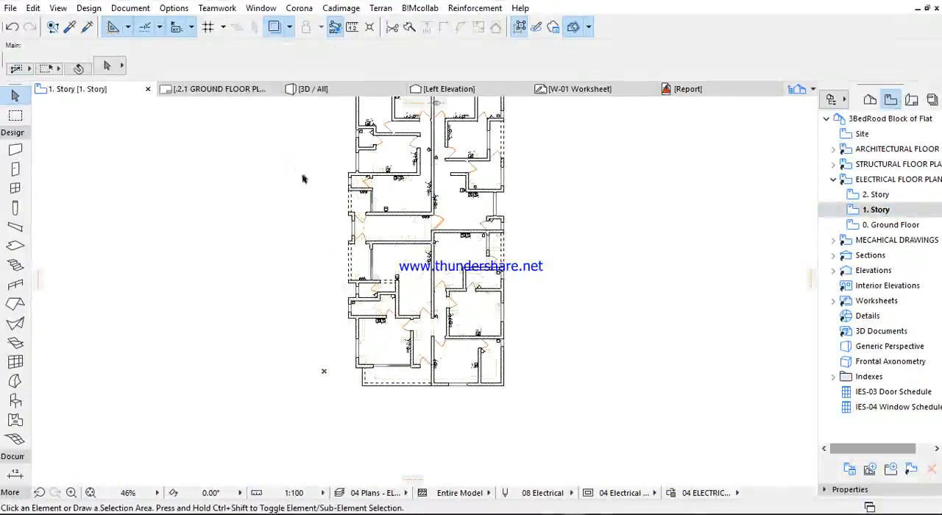
pyautogui.moveTo(388, 193)
pyautogui.mouseDown(button='middle')
pyautogui.moveTo(372, 267)
pyautogui.moveTo(354, 297)
pyautogui.mouseUp(button='middle')
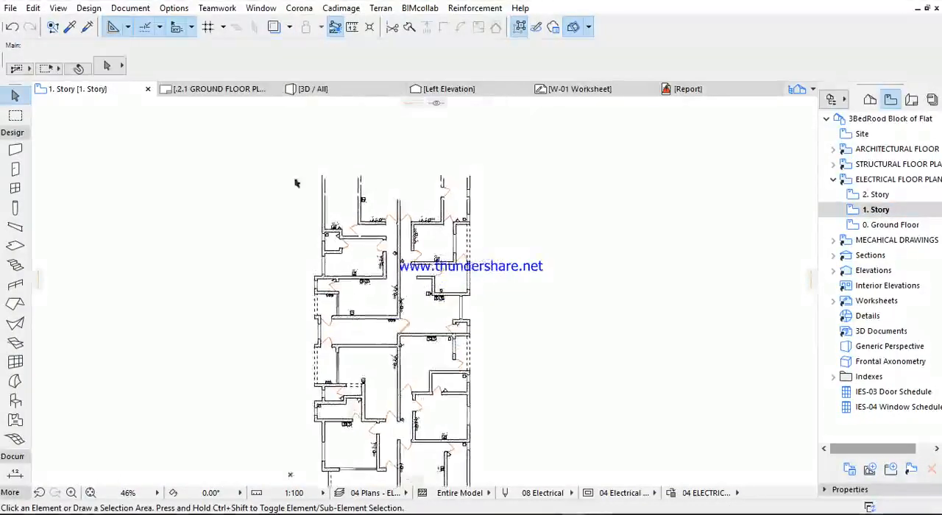
# - Apply the 04 Plans - ELECTRICAL LIGHT AND FANS layer combination to the electrical 1. Story plan and inspect its lighting circuits
pyautogui.click(136, 9)
pyautogui.moveTo(221, 46)
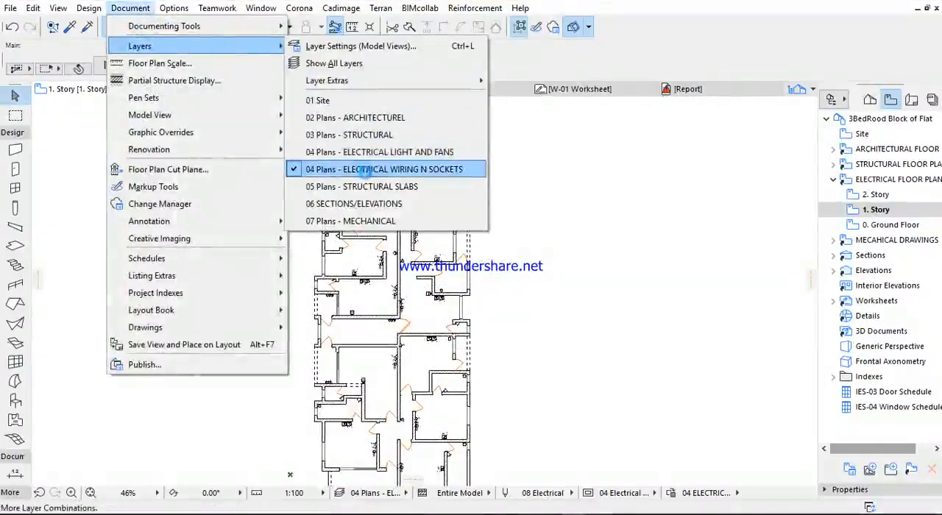
pyautogui.click(375, 152)
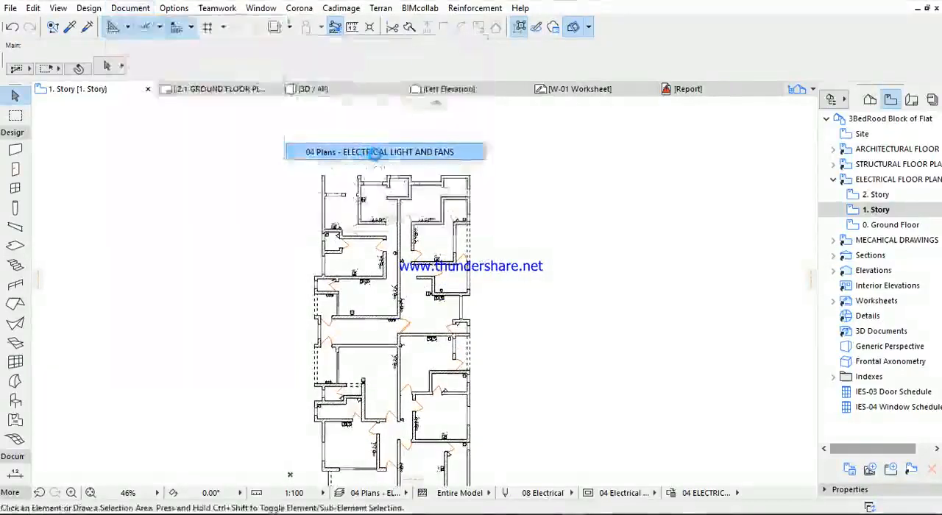
pyautogui.click(133, 11)
pyautogui.moveTo(221, 46)
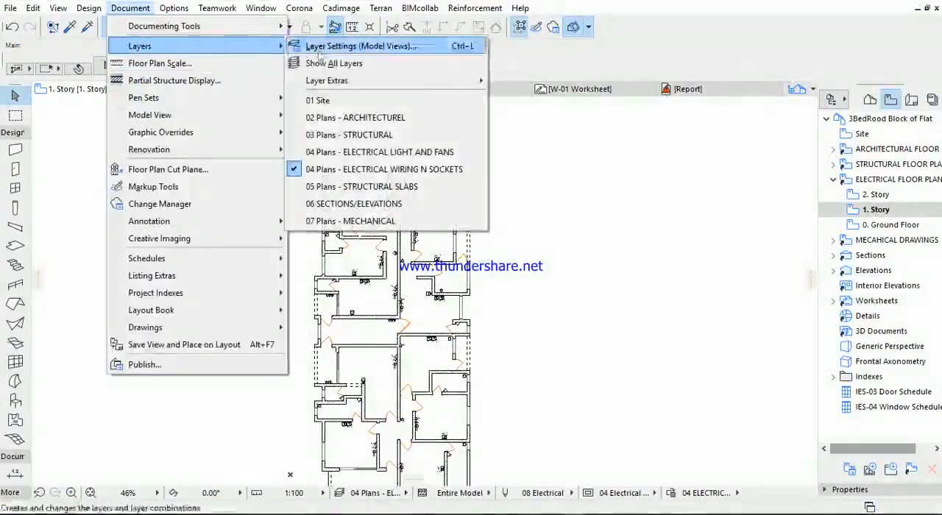
pyautogui.click(351, 152)
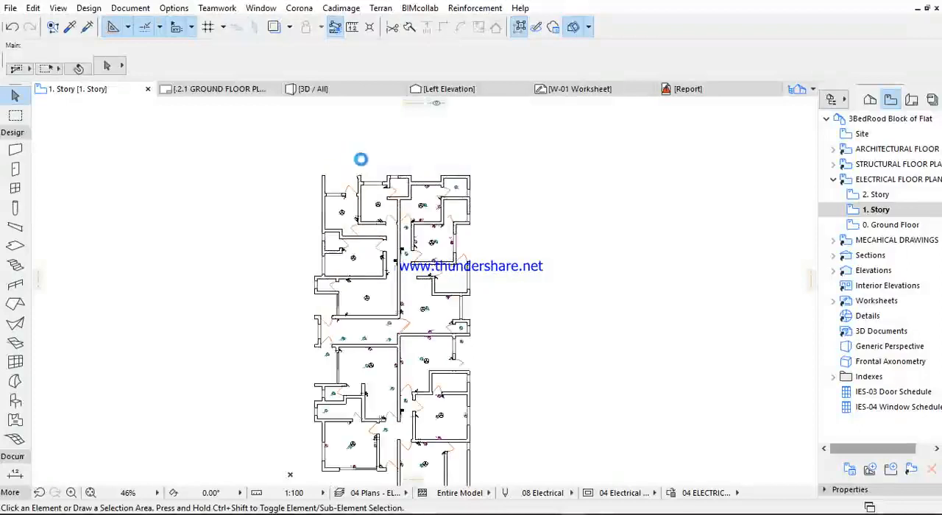
pyautogui.scroll(5, 465, 184)
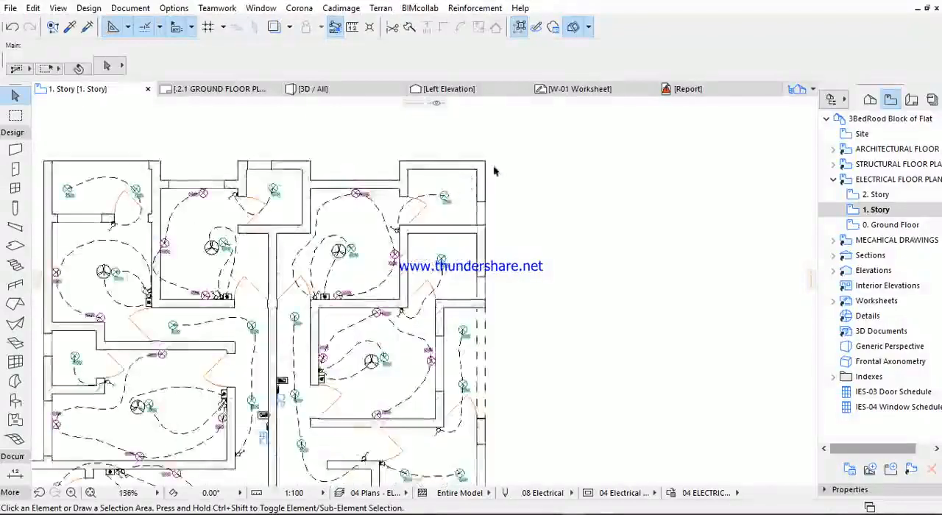
pyautogui.moveTo(493, 171); pyautogui.dragTo(534, 154, button='middle')
pyautogui.scroll(-3, 401, 210)
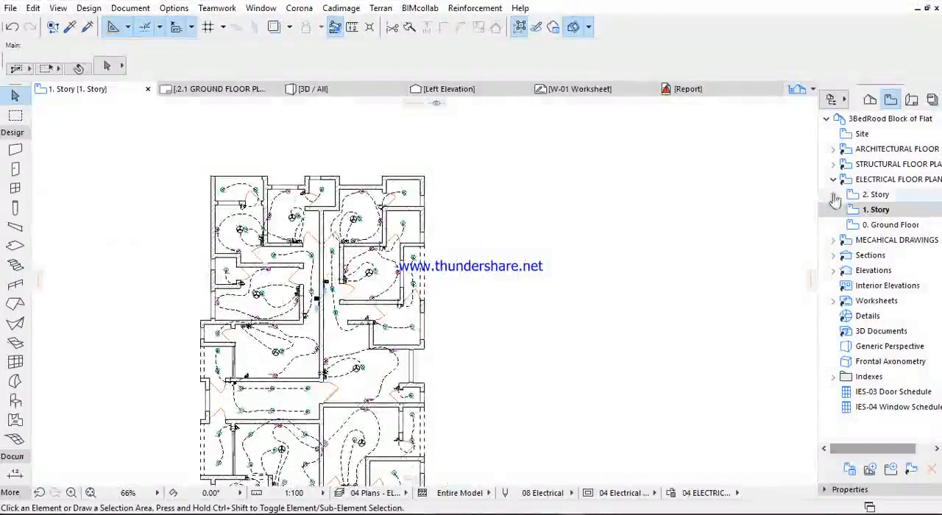
# - Open the saved 0. Ground Floor view of the mechanical drawings and check which layer combination is active
pyautogui.click(833, 178)
pyautogui.click(833, 195)
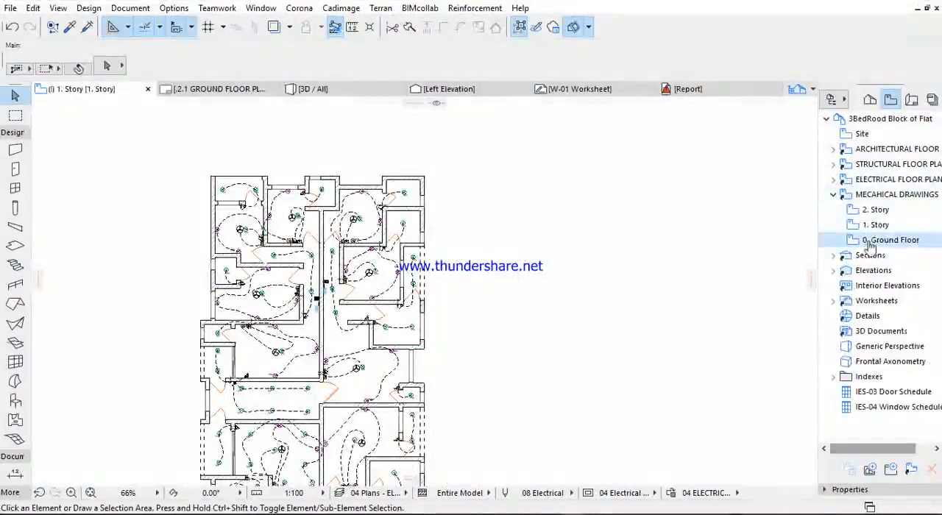
pyautogui.doubleClick(868, 243)
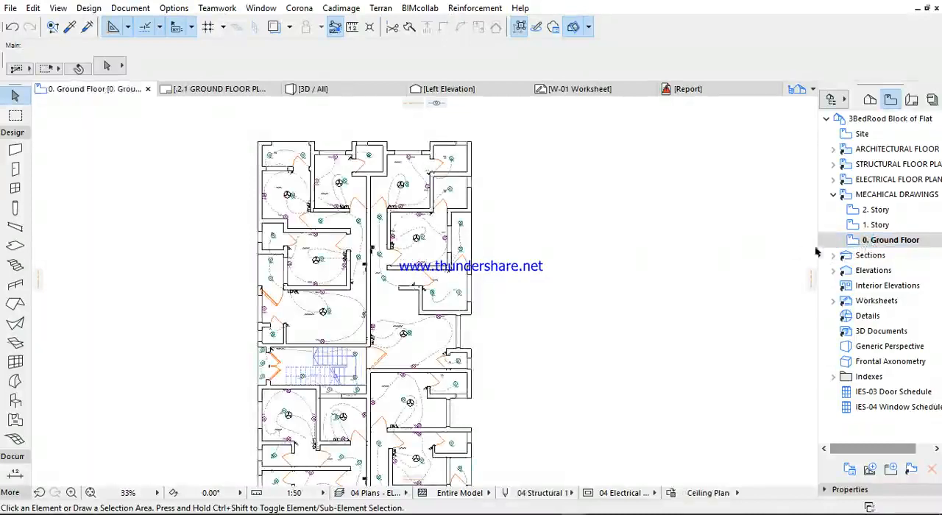
pyautogui.click(129, 8)
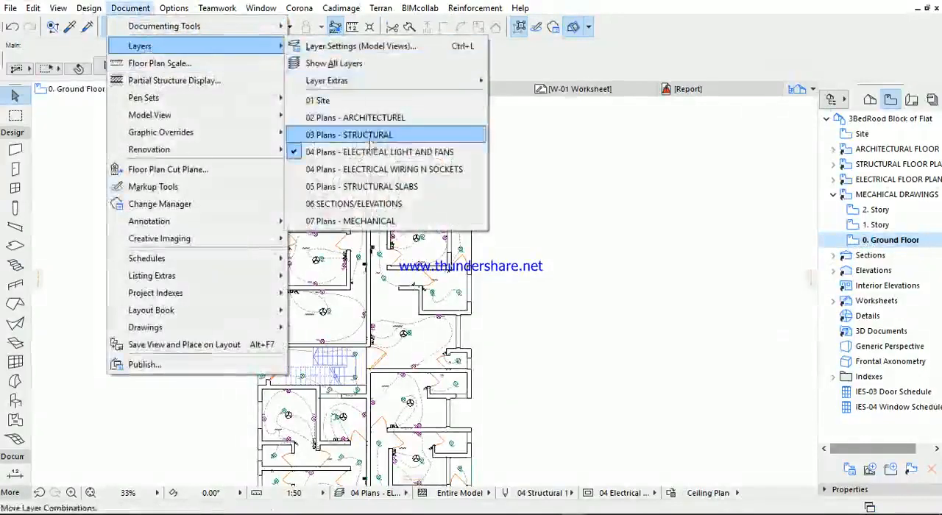
pyautogui.click(368, 149)
# - Set the layer combination in the mechanical 0. Ground Floor view's settings to 07 Plans - MECHANICAL
pyautogui.rightClick(890, 240)
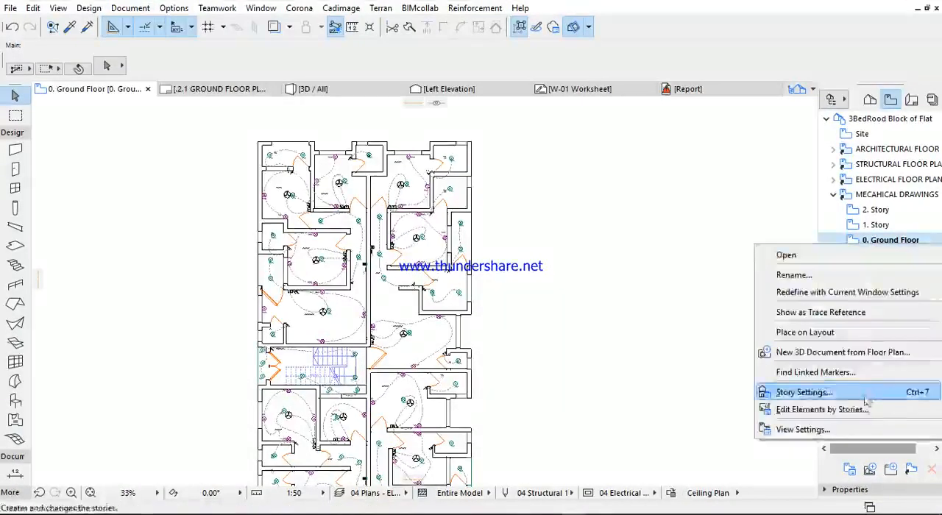
pyautogui.click(810, 429)
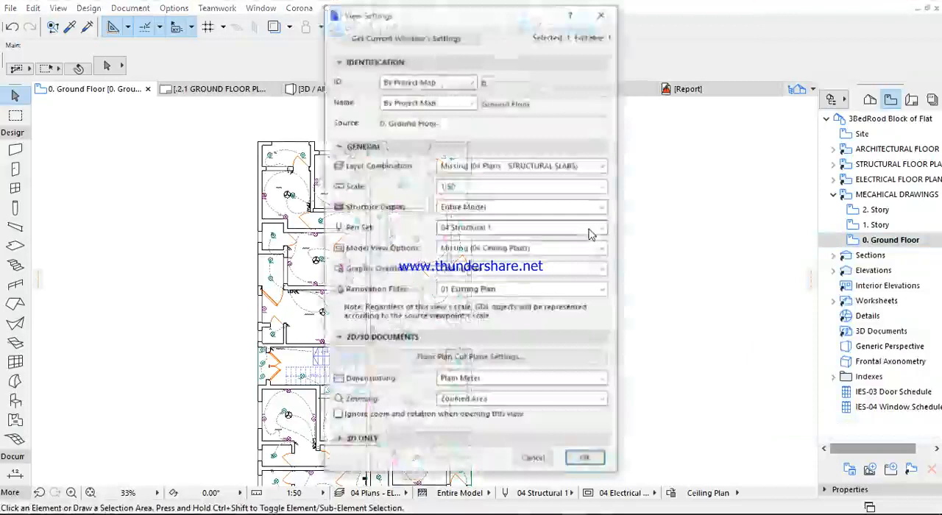
pyautogui.click(505, 166)
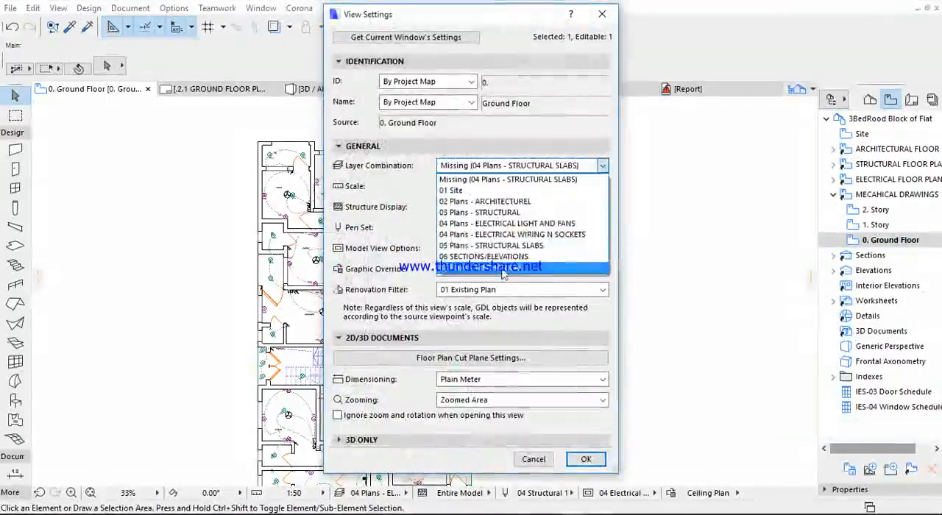
pyautogui.click(508, 262)
pyautogui.click(482, 165)
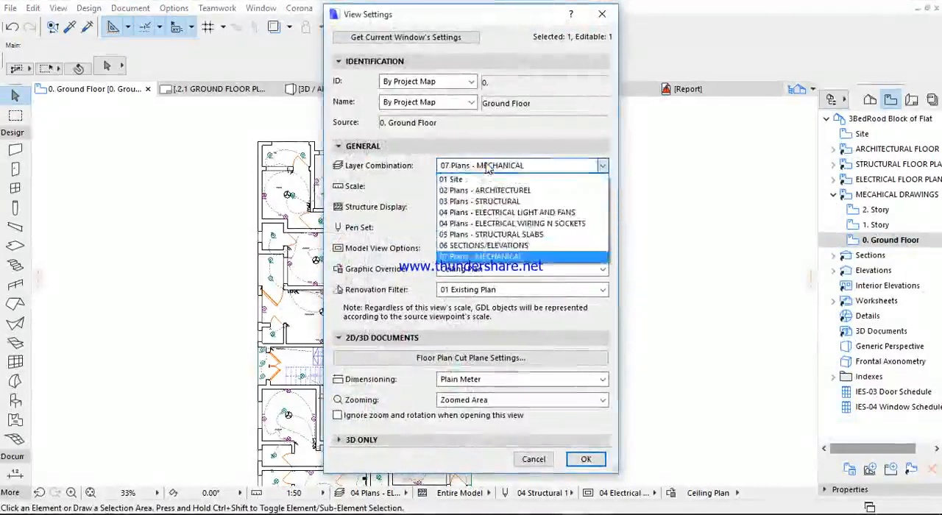
pyautogui.click(485, 167)
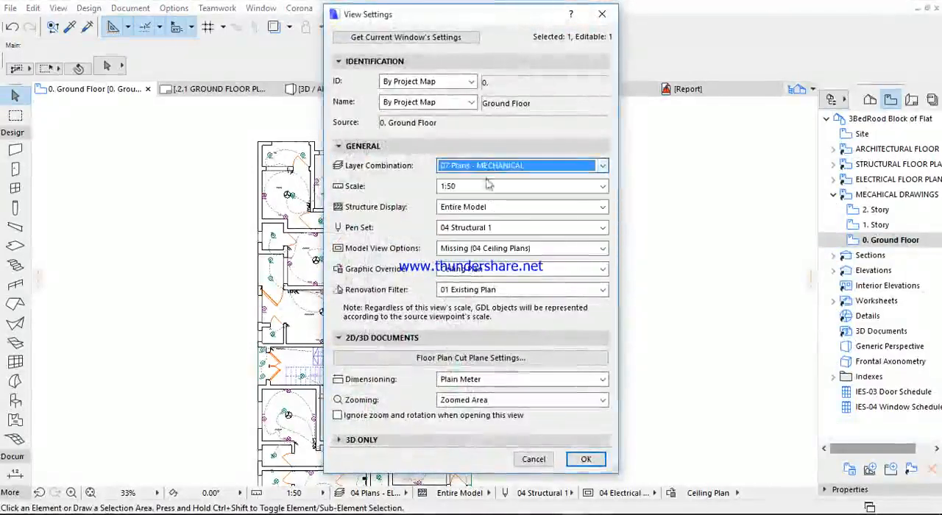
# - Set the mechanical 0. Ground Floor view to the 07 Mechanical pen set, 05 MECHANICAL DRAWING graphic override and Plain Millimeter dimensioning
pyautogui.click(490, 228)
pyautogui.click(479, 315)
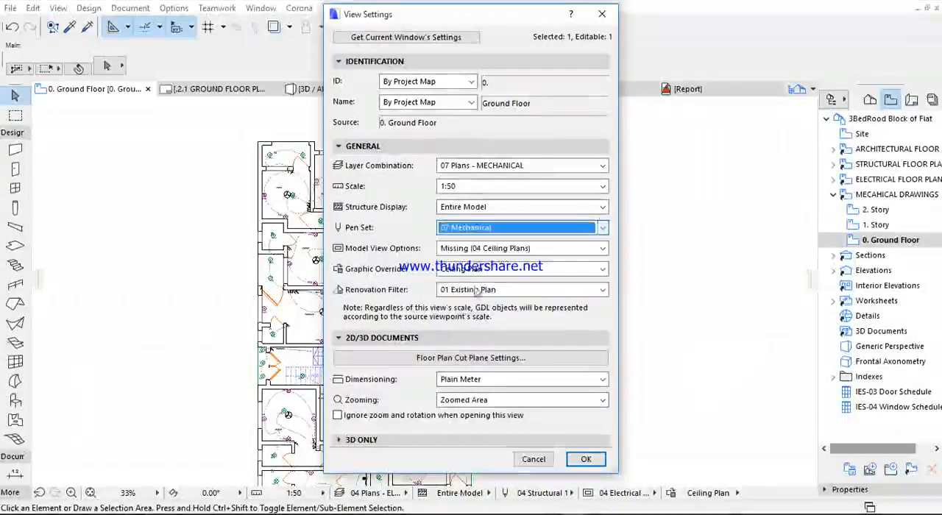
pyautogui.click(477, 271)
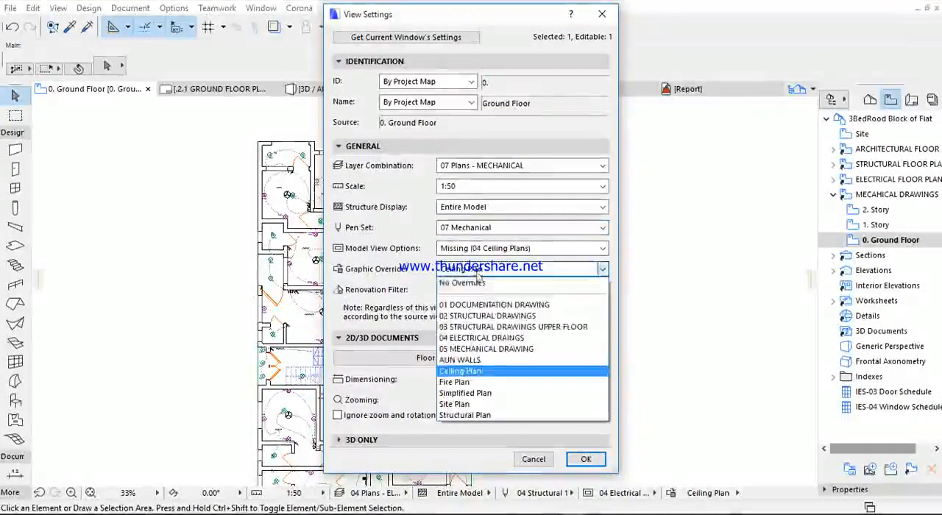
pyautogui.click(478, 355)
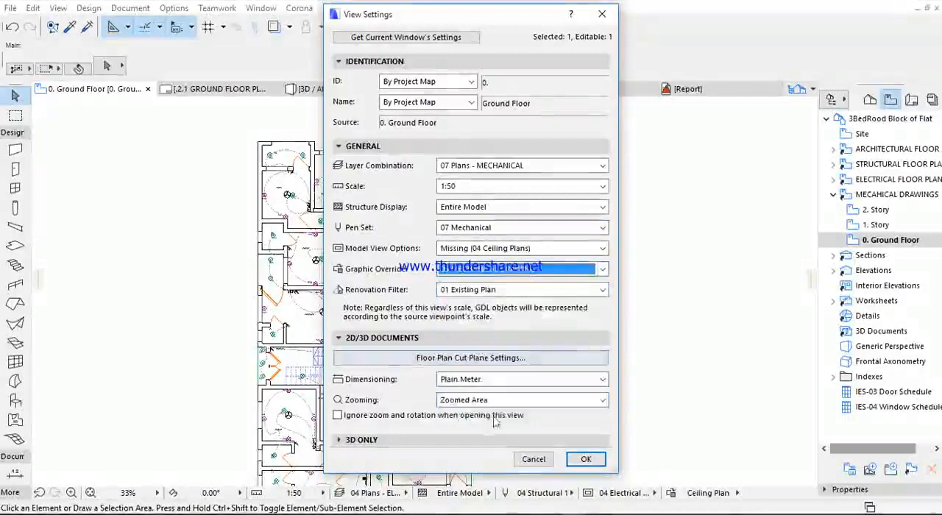
pyautogui.click(491, 380)
pyautogui.click(501, 416)
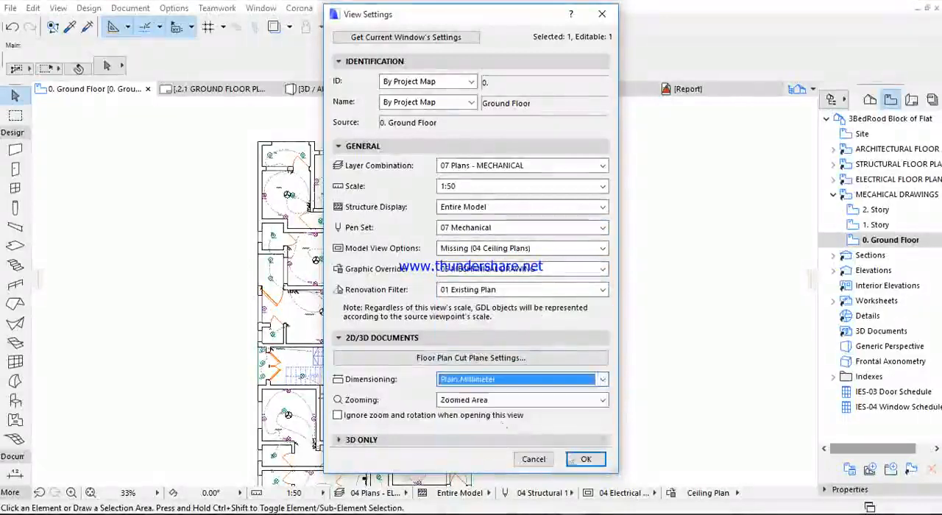
pyautogui.click(583, 459)
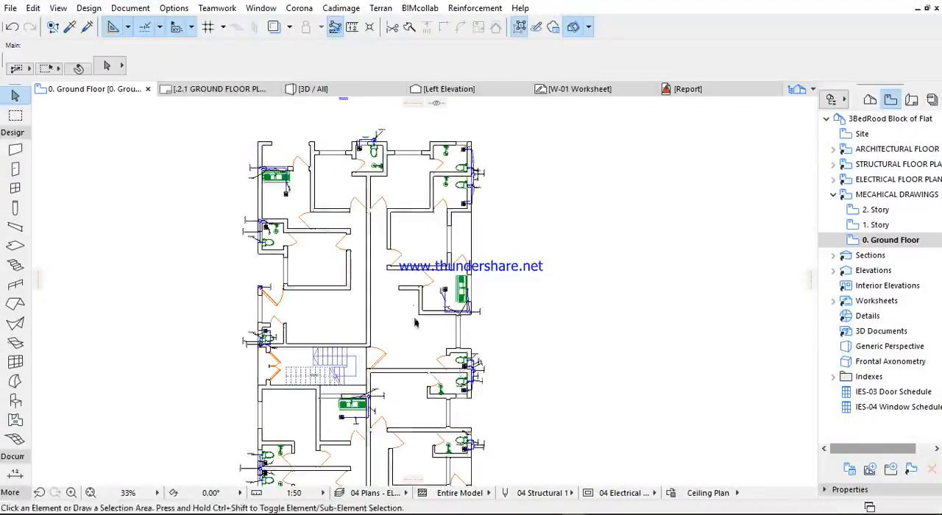
# - Examine the plumbing fixtures and pipe runs across the mechanical ground floor plan
pyautogui.scroll(8, 488, 351)
pyautogui.scroll(-8, 600, 328)
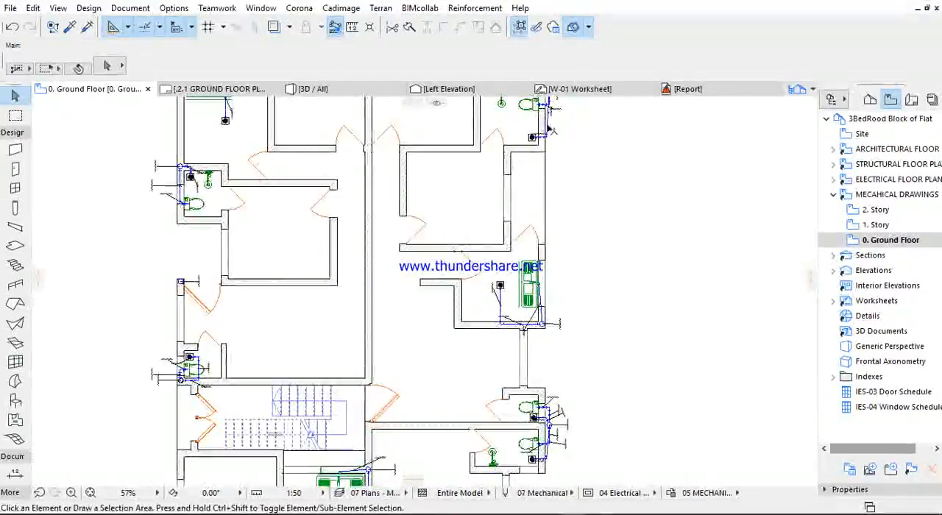
pyautogui.scroll(4, 548, 128)
pyautogui.scroll(-5, 540, 197)
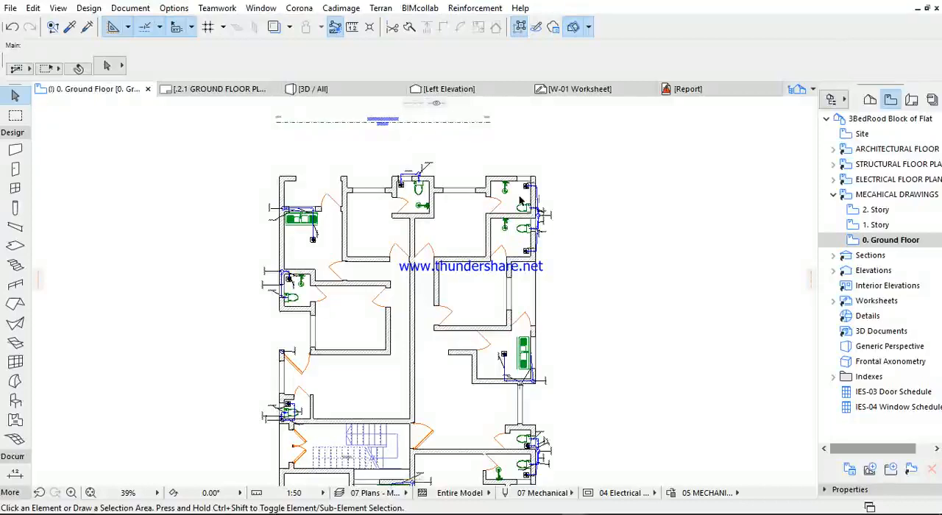
pyautogui.scroll(-2, 520, 199)
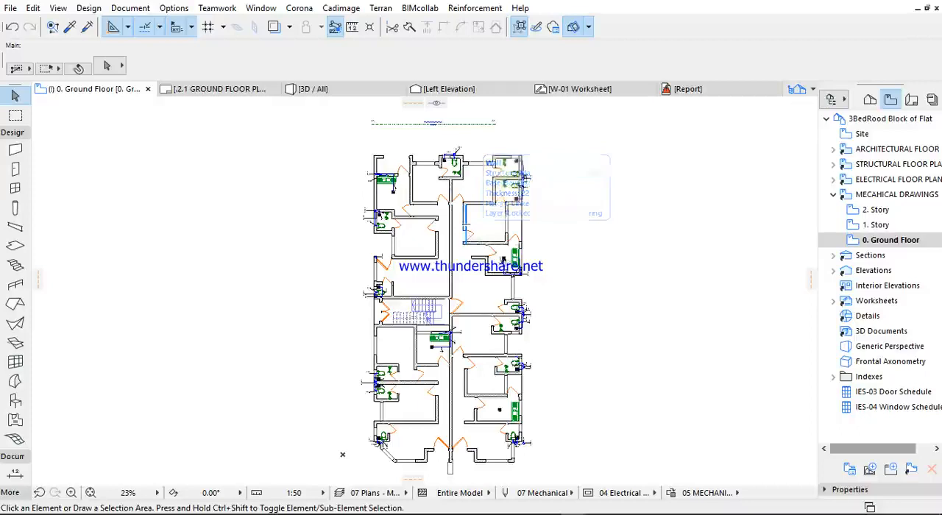
pyautogui.moveTo(517, 254); pyautogui.dragTo(514, 238, button='middle')
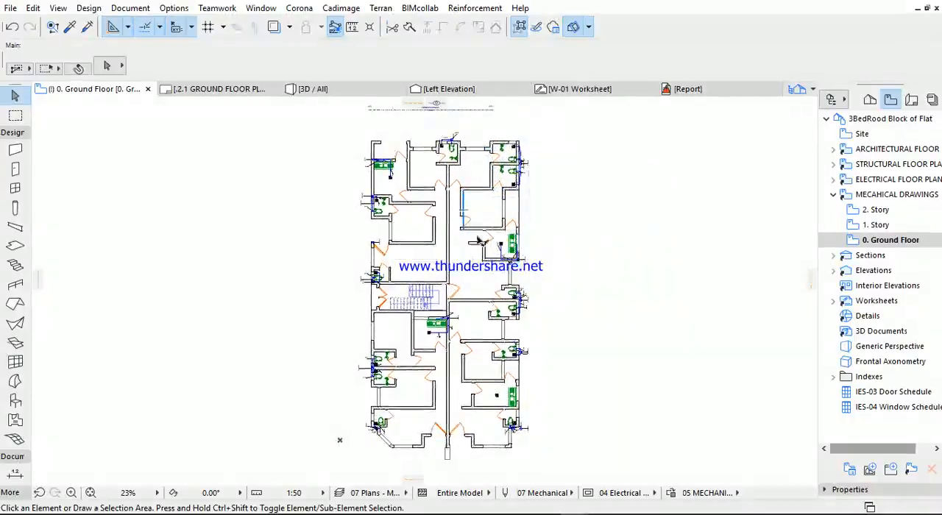
# - Open the 3D view of the model and examine the vertical pipes and fixtures from several sides
pyautogui.click(318, 92)
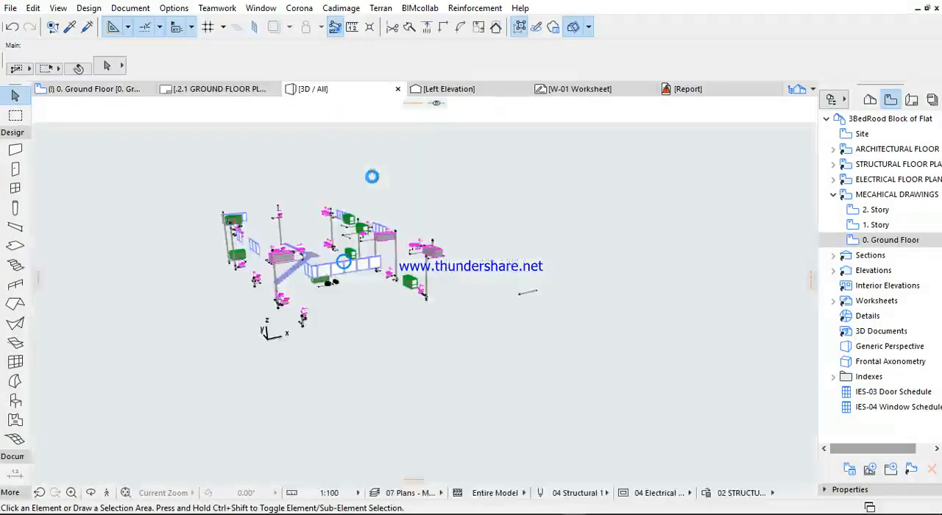
pyautogui.click(344, 262)
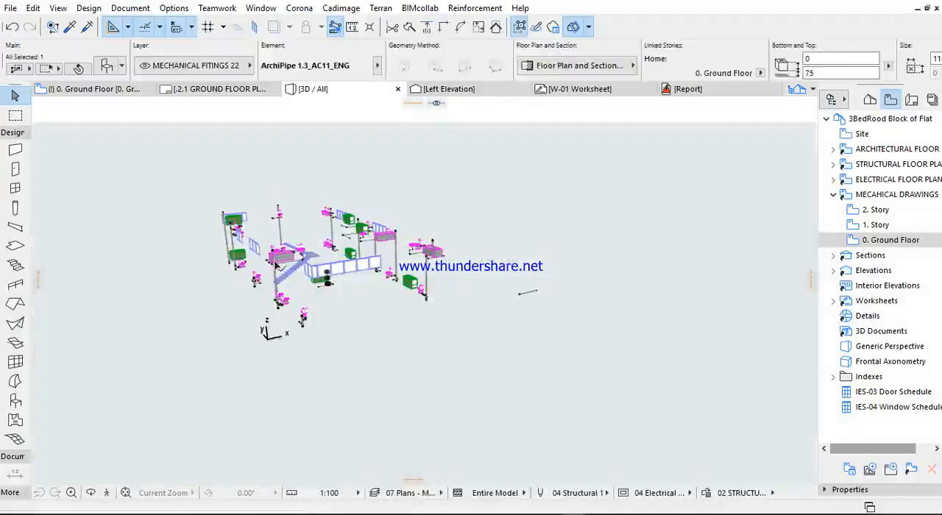
pyautogui.keyDown('shift'); pyautogui.moveTo(275, 268); pyautogui.dragTo(586, 257, button='middle'); pyautogui.keyUp('shift')
pyautogui.scroll(3, 377, 250)
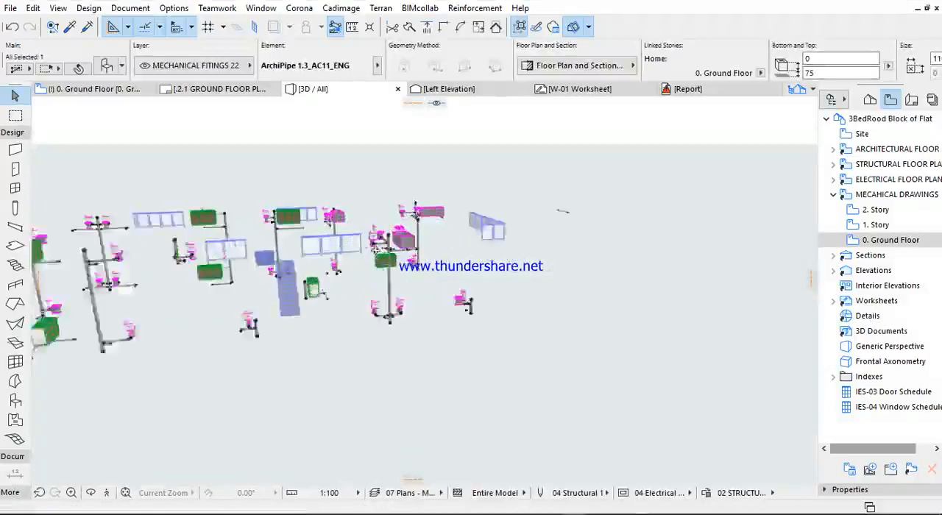
pyautogui.keyDown('shift'); pyautogui.moveTo(447, 240); pyautogui.dragTo(541, 238, button='middle'); pyautogui.keyUp('shift')
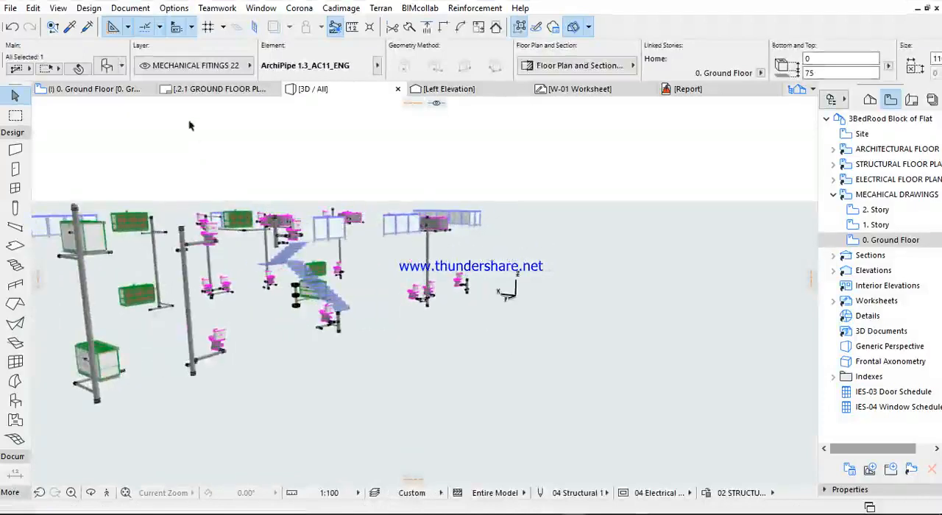
pyautogui.scroll(8, 333, 287)
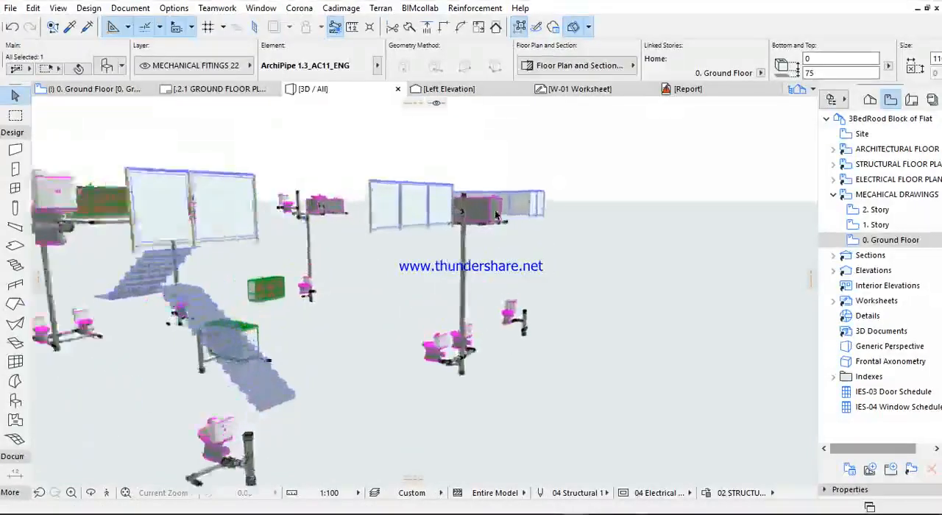
pyautogui.keyDown('shift'); pyautogui.moveTo(230, 190); pyautogui.dragTo(213, 220, button='middle'); pyautogui.keyUp('shift')
pyautogui.keyDown('shift'); pyautogui.moveTo(549, 267); pyautogui.dragTo(294, 251, button='middle'); pyautogui.keyUp('shift')
pyautogui.scroll(6, 294, 251)
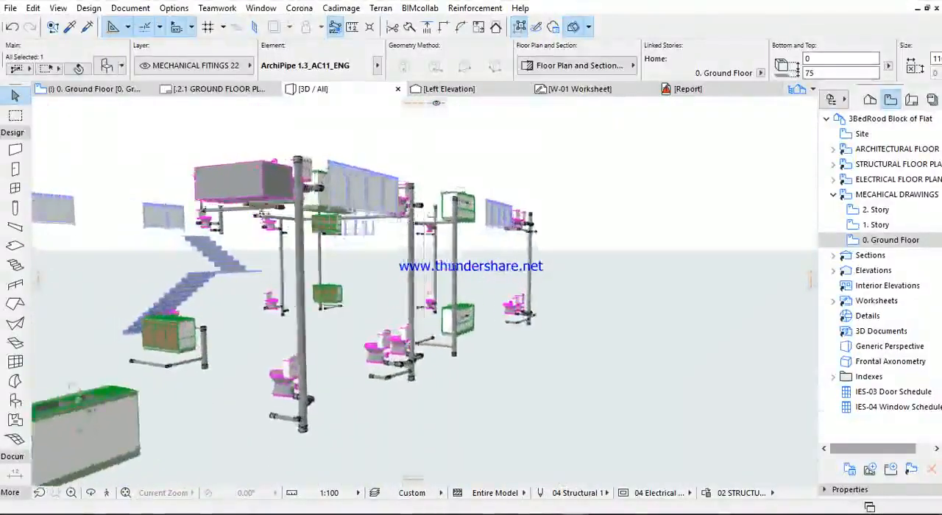
# - Inspect how the toilets, basins and sinks connect to the pipework in 3D, and clear the pipe selection
pyautogui.keyDown('shift'); pyautogui.moveTo(279, 186); pyautogui.dragTo(482, 214, button='middle'); pyautogui.keyUp('shift')
pyautogui.scroll(1, 327, 213)
pyautogui.scroll(3, 405, 241)
pyautogui.scroll(2, 406, 241)
pyautogui.scroll(-3, 406, 241)
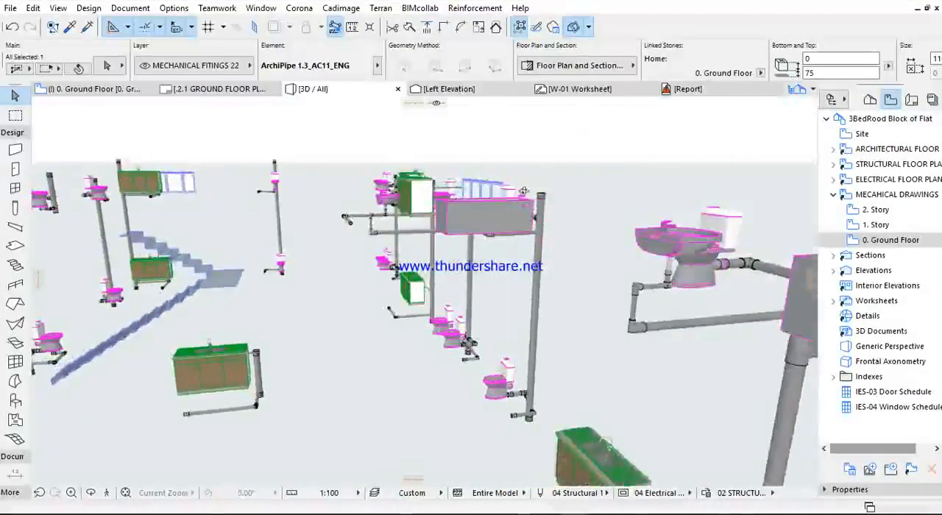
pyautogui.scroll(4, 676, 275)
pyautogui.moveTo(676, 276); pyautogui.dragTo(645, 263, button='middle')
pyautogui.scroll(1, 647, 184)
pyautogui.scroll(-4, 646, 262)
pyautogui.scroll(-5, 538, 255)
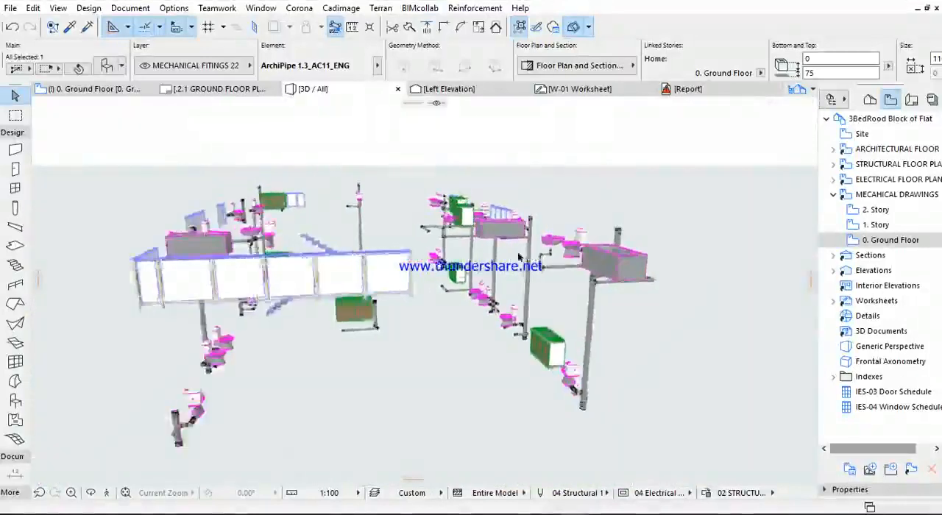
pyautogui.keyDown('shift'); pyautogui.moveTo(463, 266); pyautogui.dragTo(281, 148, button='middle'); pyautogui.keyUp('shift')
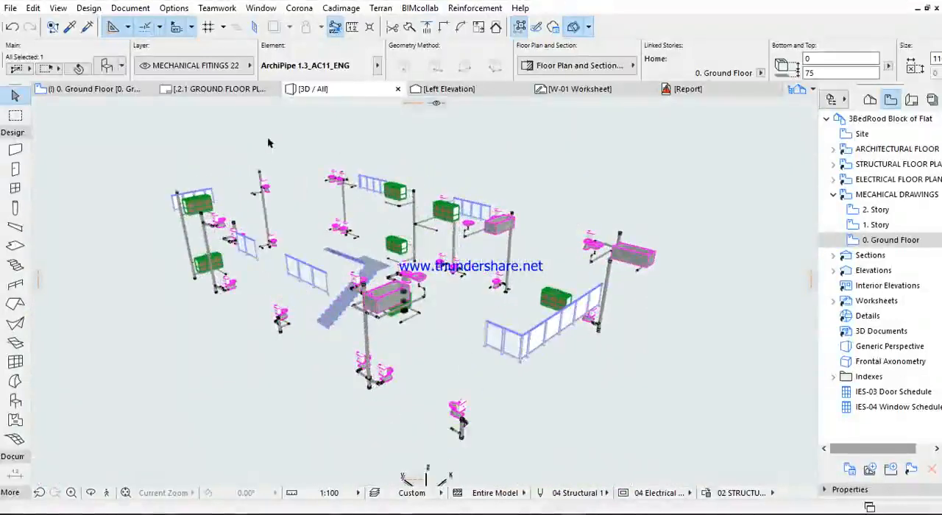
pyautogui.click(409, 355)
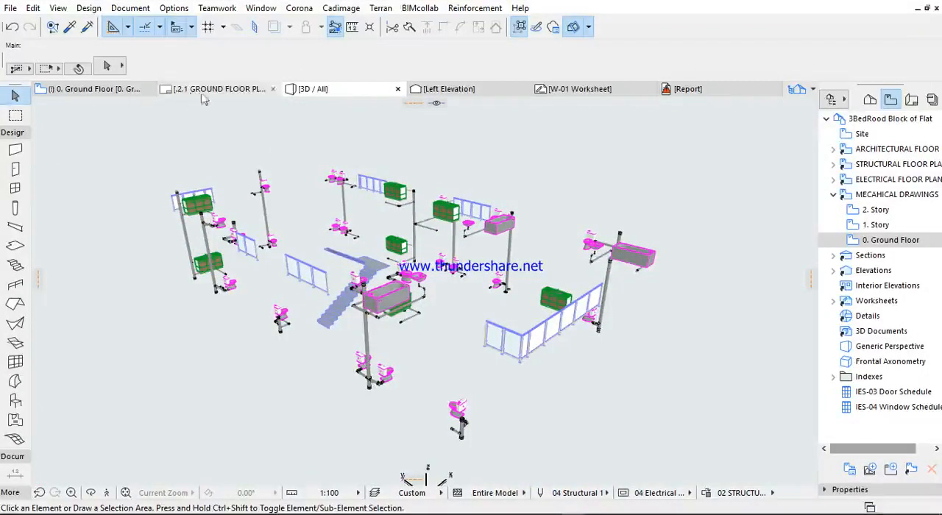
# - Return to the floor plan and open the saved 1. Story view of the mechanical drawings
pyautogui.click(107, 90)
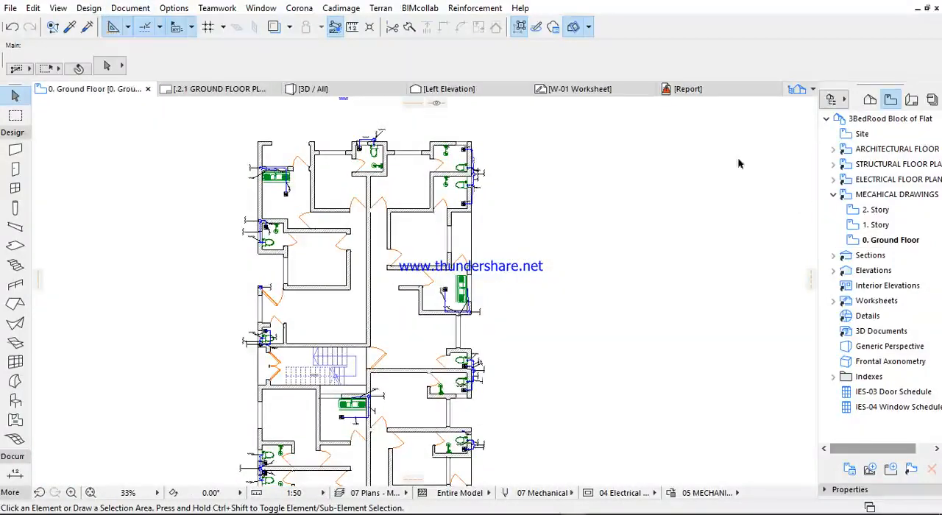
pyautogui.click(833, 195)
pyautogui.click(832, 195)
pyautogui.doubleClick(873, 224)
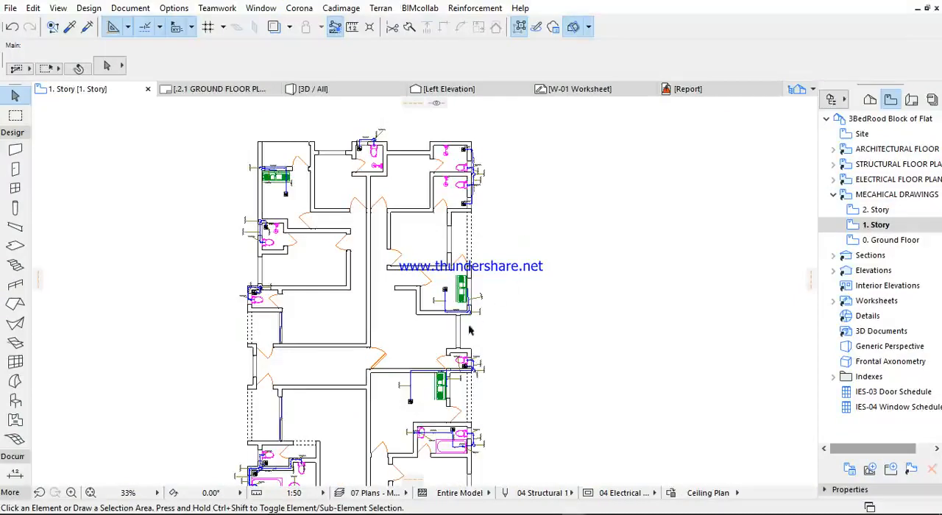
# - Examine the kitchen sink, floor drain and waste pipe layout on the mechanical 1. Story plan
pyautogui.moveTo(469, 330); pyautogui.dragTo(483, 265, button='middle')
pyautogui.scroll(5, 474, 230)
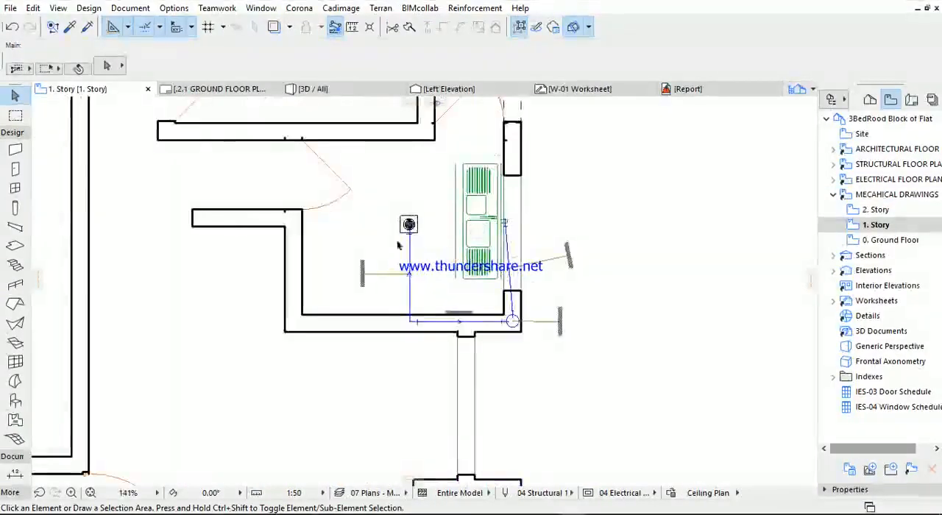
pyautogui.scroll(-4, 567, 212)
pyautogui.moveTo(552, 238); pyautogui.dragTo(521, 281, button='middle')
pyautogui.scroll(3, 539, 254)
pyautogui.scroll(3, 541, 251)
pyautogui.scroll(-6, 543, 223)
pyautogui.moveTo(545, 222); pyautogui.dragTo(551, 272, button='middle')
pyautogui.scroll(-4, 552, 273)
pyautogui.moveTo(502, 445); pyautogui.dragTo(496, 289, button='middle')
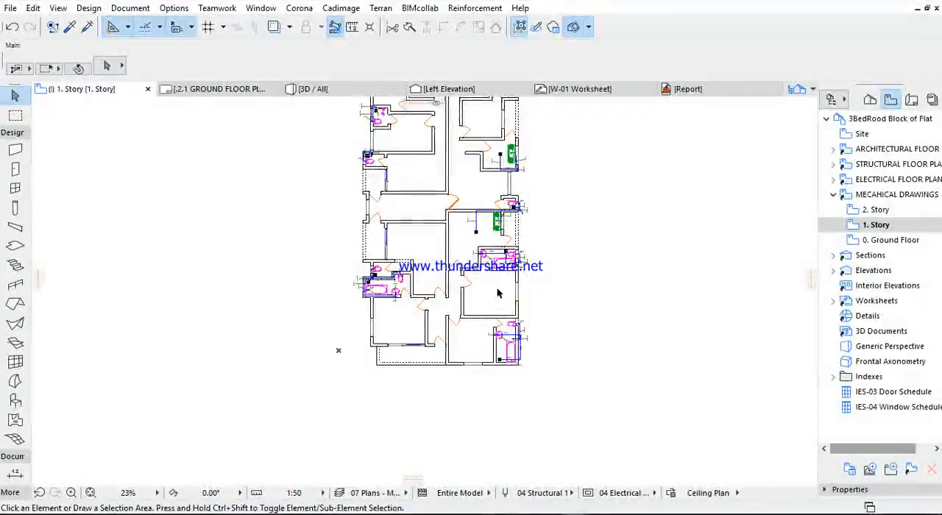
# - Inspect the bathroom fixtures and pipe connections at the lower end of the mechanical 1. Story plan
pyautogui.scroll(5, 403, 296)
pyautogui.scroll(-4, 397, 283)
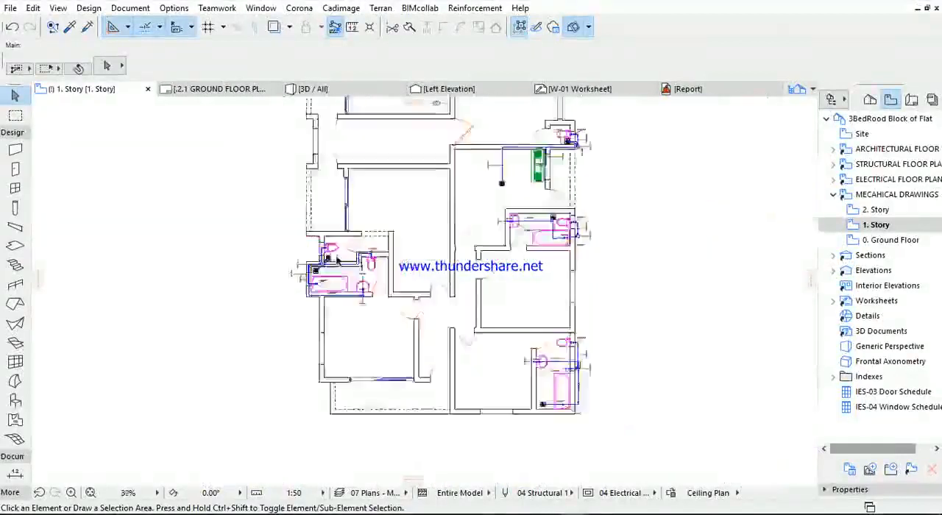
pyautogui.scroll(6, 453, 303)
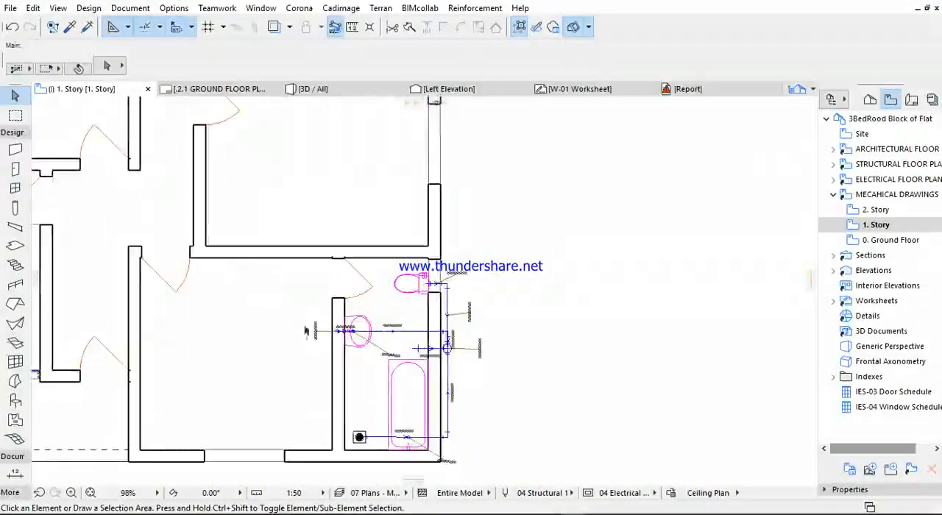
pyautogui.scroll(-4, 452, 302)
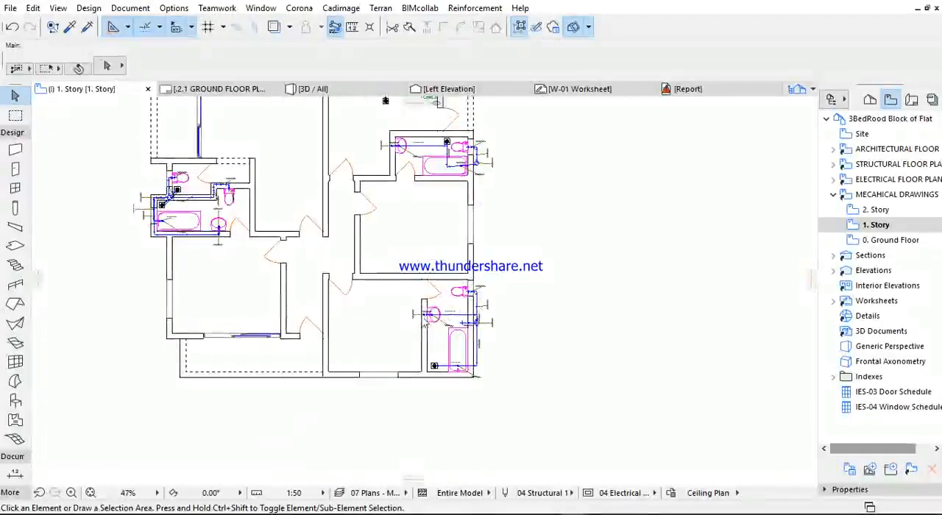
pyautogui.scroll(-4, 508, 312)
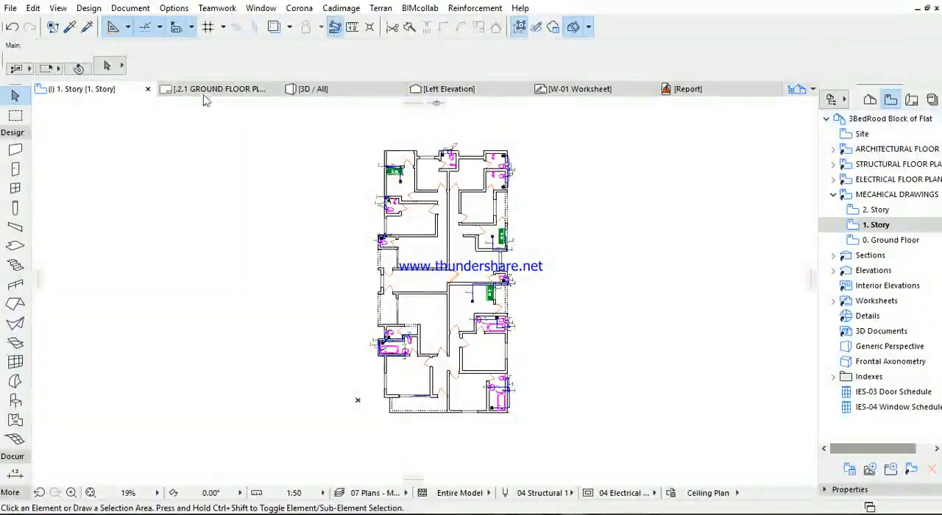
# - Open the 0. Ground Floor story from the project map and show all layers on it
pyautogui.click(869, 100)
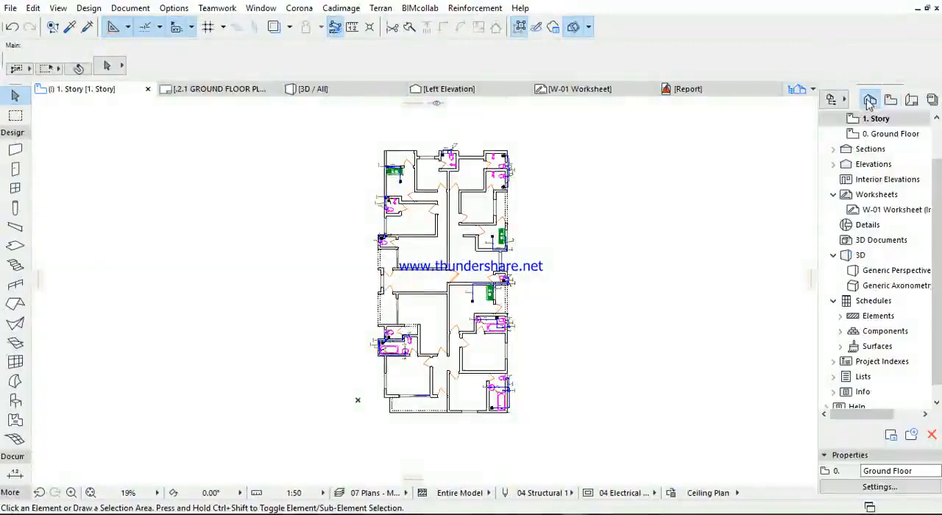
pyautogui.doubleClick(871, 134)
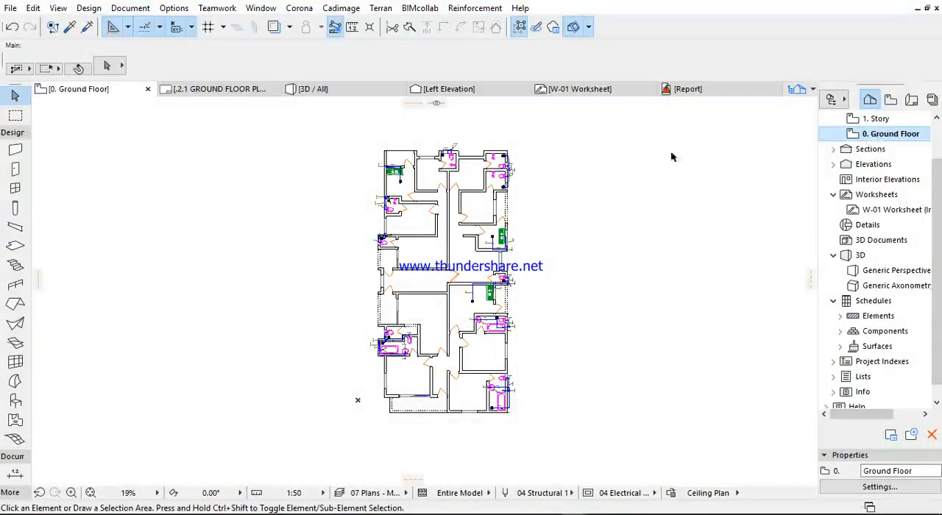
pyautogui.click(880, 136)
pyautogui.click(122, 9)
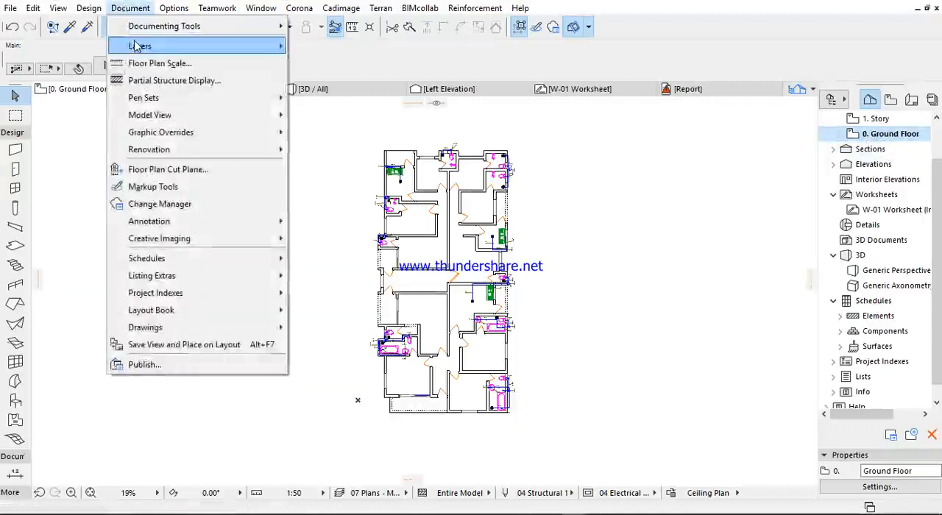
pyautogui.moveTo(170, 45)
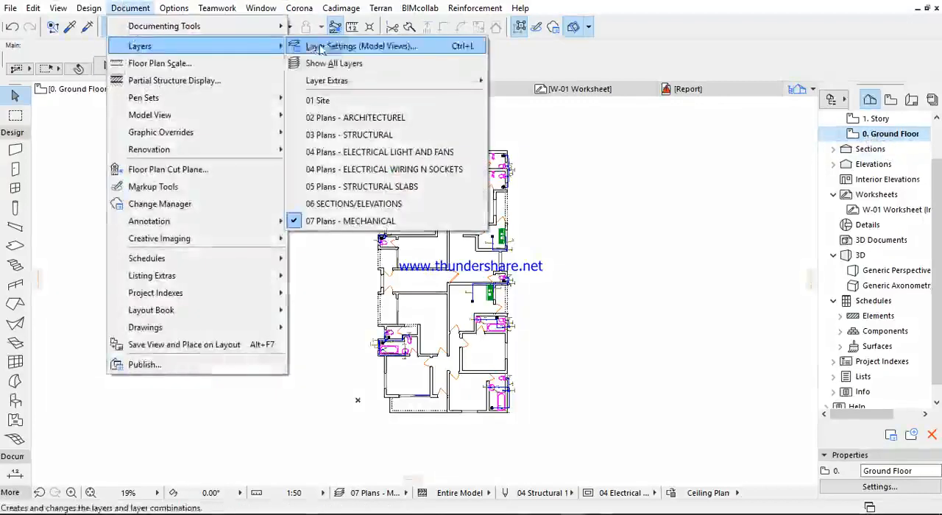
pyautogui.click(344, 66)
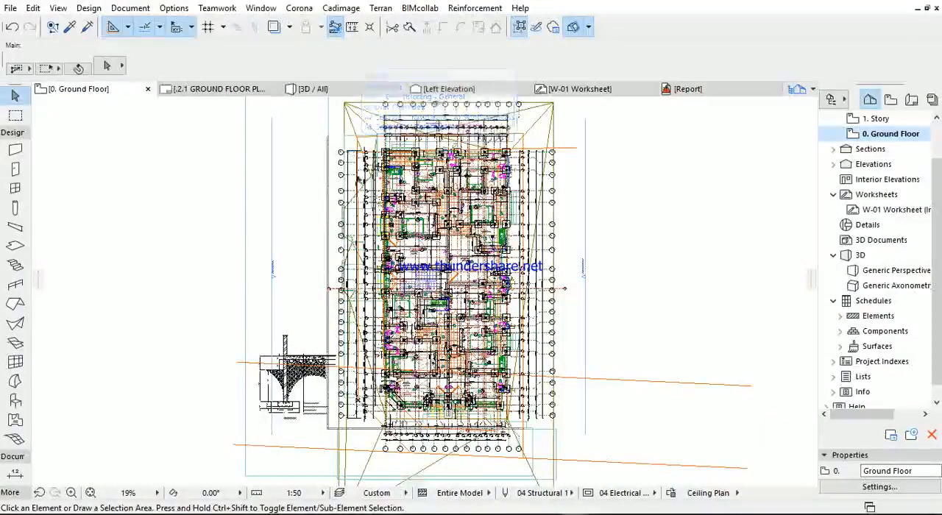
pyautogui.scroll(4, 401, 136)
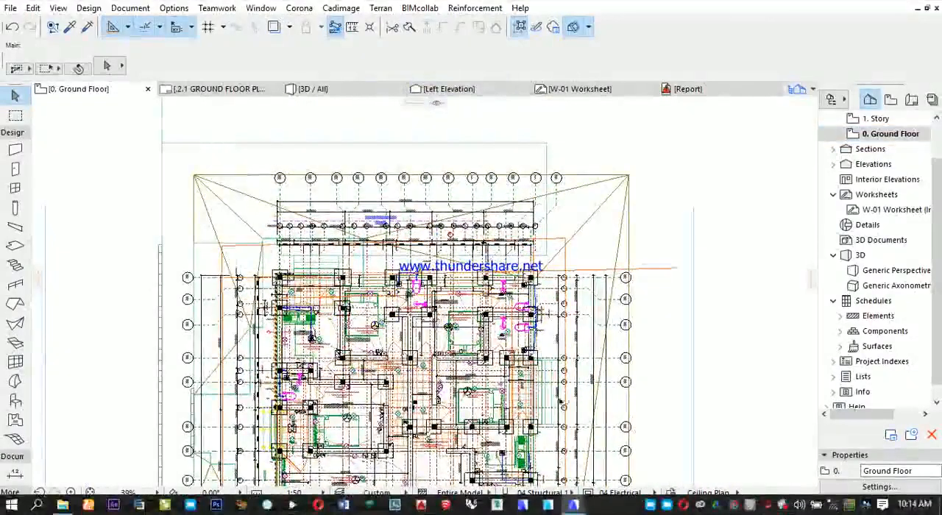
# - Switch to the open Untitled Archicad project
pyautogui.moveTo(573, 505)
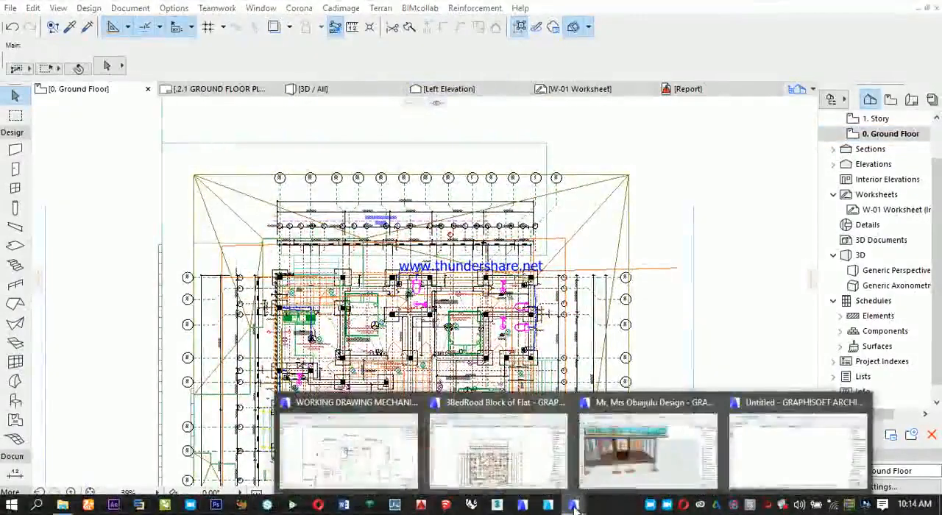
pyautogui.click(765, 470)
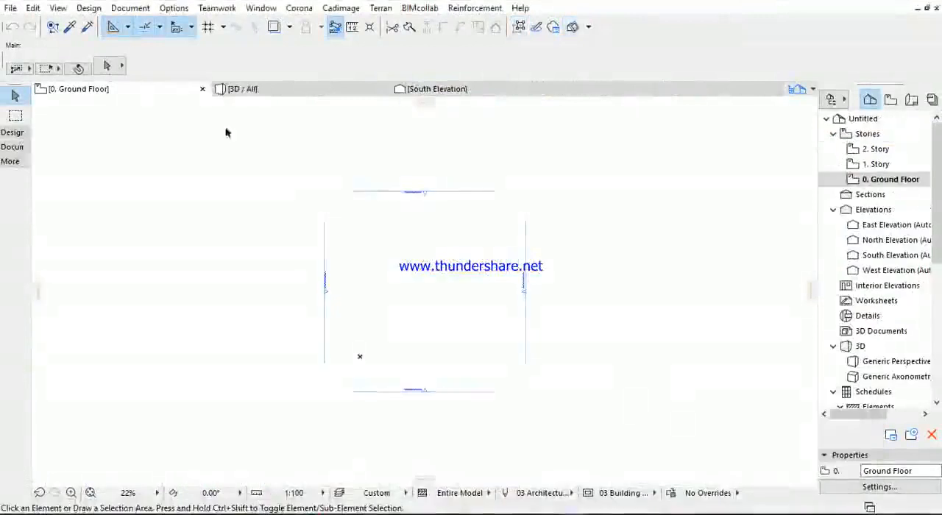
# - Open the model view layer settings and compare the layer visibility of the 01 Site and 02 Drafting combinations
pyautogui.click(132, 9)
pyautogui.moveTo(147, 46)
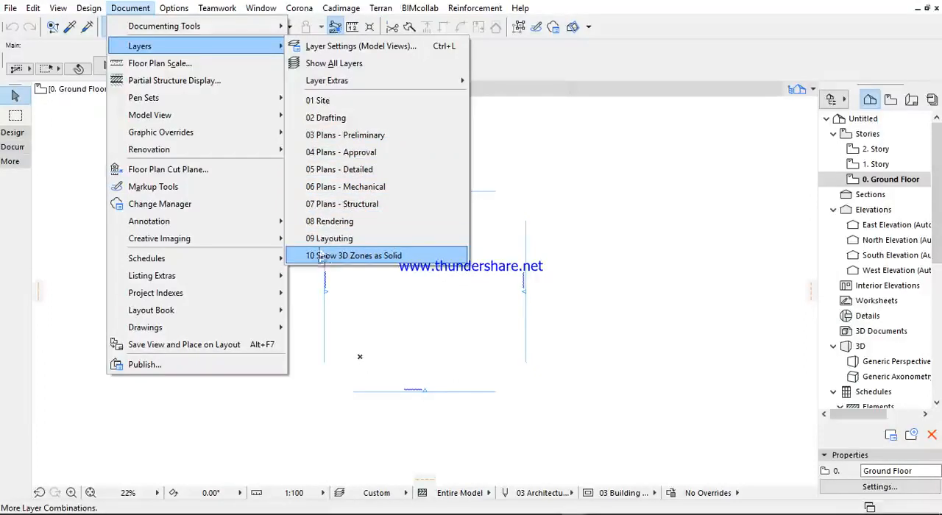
pyautogui.moveTo(237, 51)
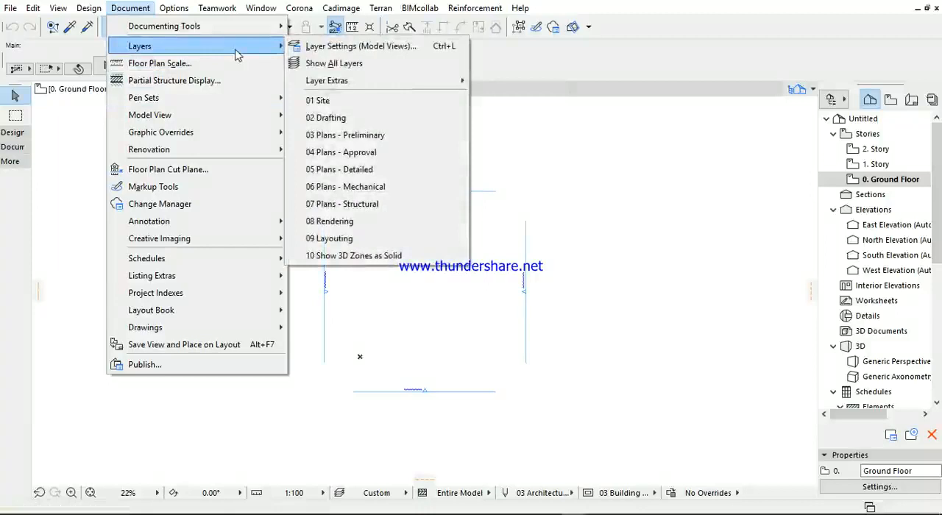
pyautogui.click(324, 50)
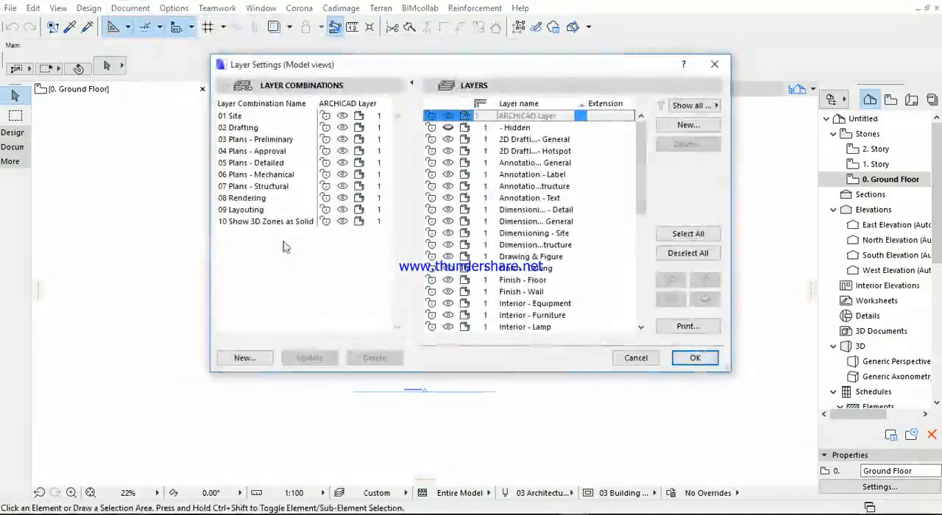
pyautogui.click(234, 151)
pyautogui.click(229, 128)
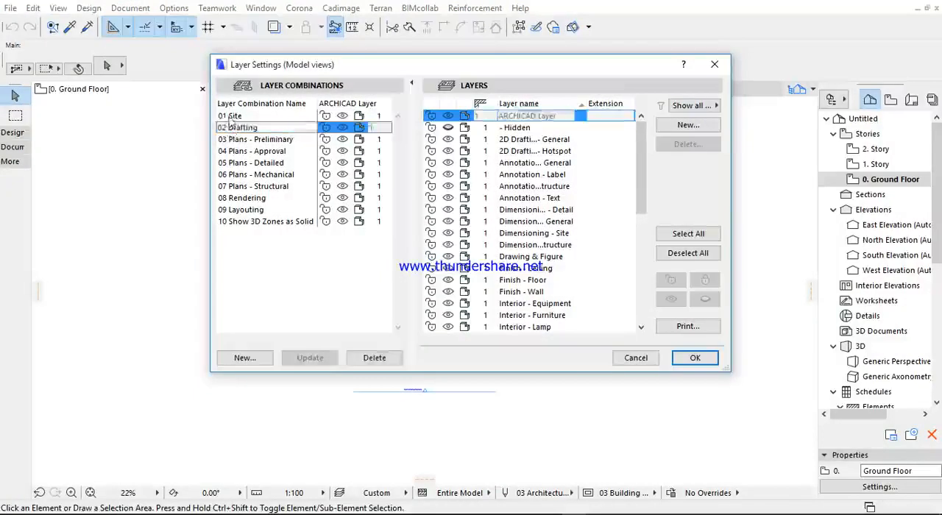
pyautogui.click(232, 115)
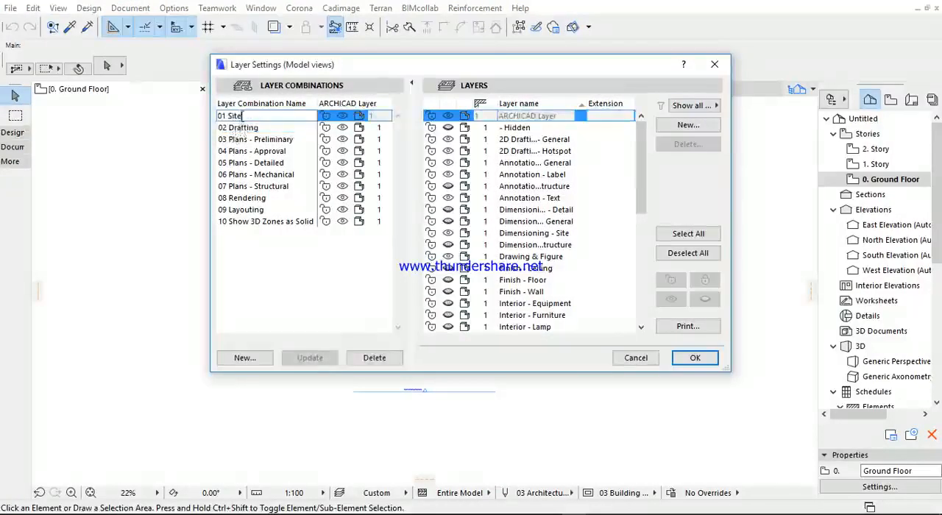
pyautogui.click(240, 127)
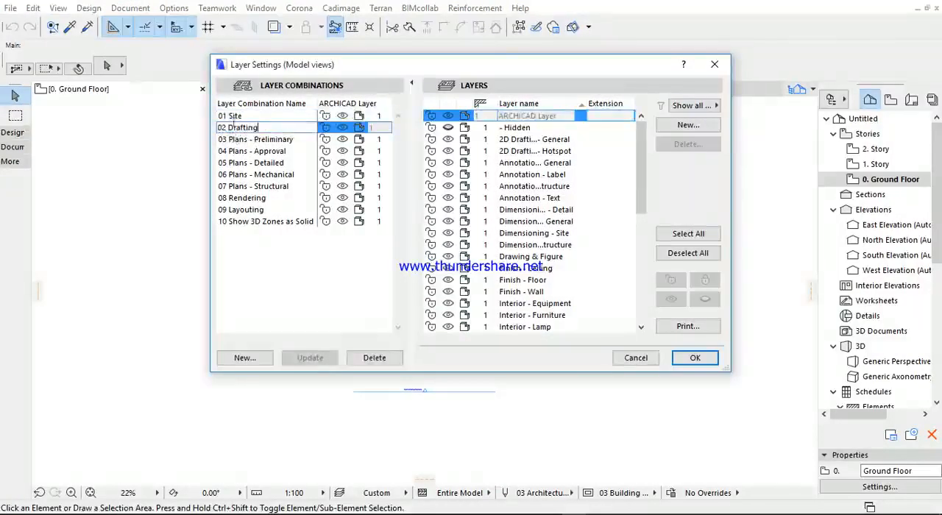
# - Delete the layer combinations 01 Site, 02 Drafting, 03 Plans - Preliminary, 04 Plans - Approval and 05 Plans - Detailed
pyautogui.click(241, 117)
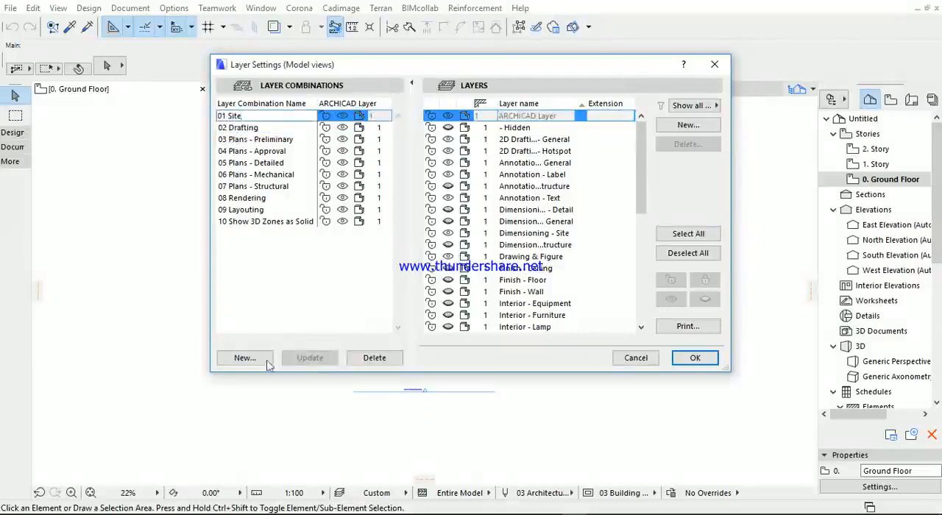
pyautogui.click(370, 358)
pyautogui.click(247, 118)
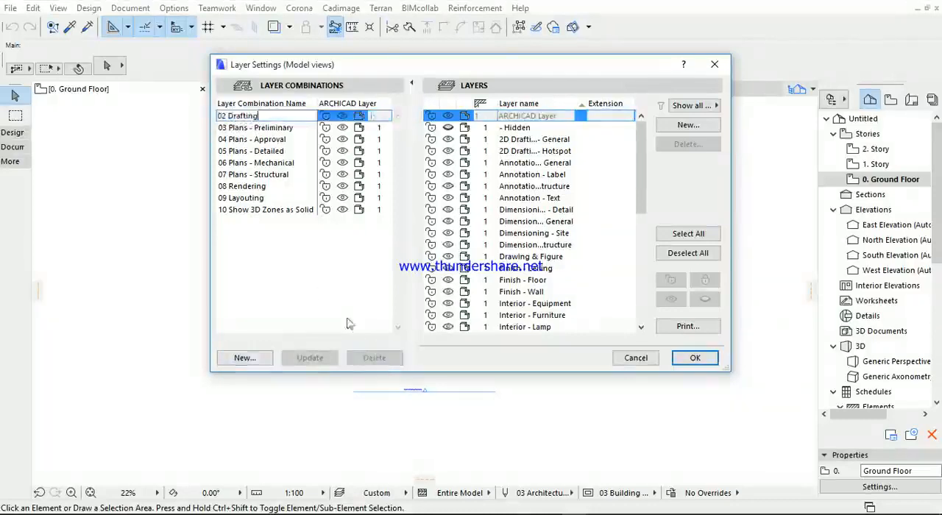
pyautogui.click(374, 358)
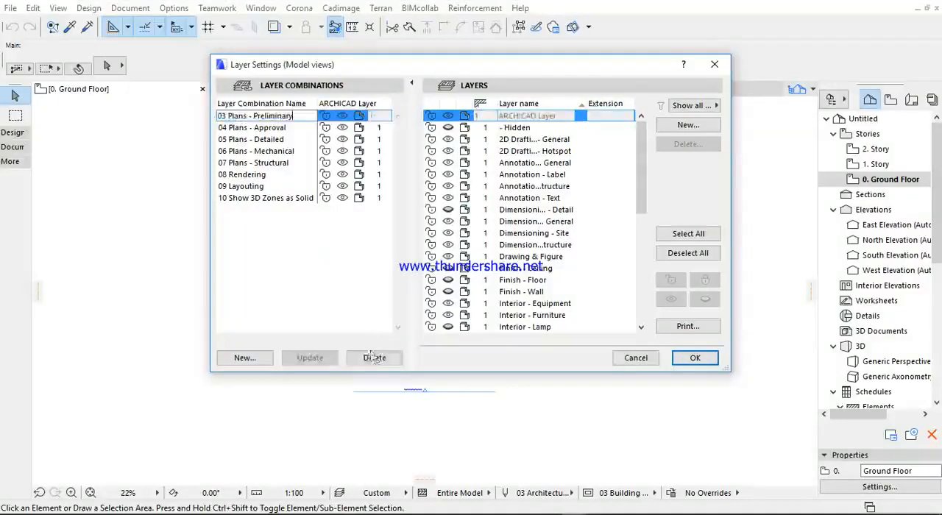
pyautogui.click(374, 357)
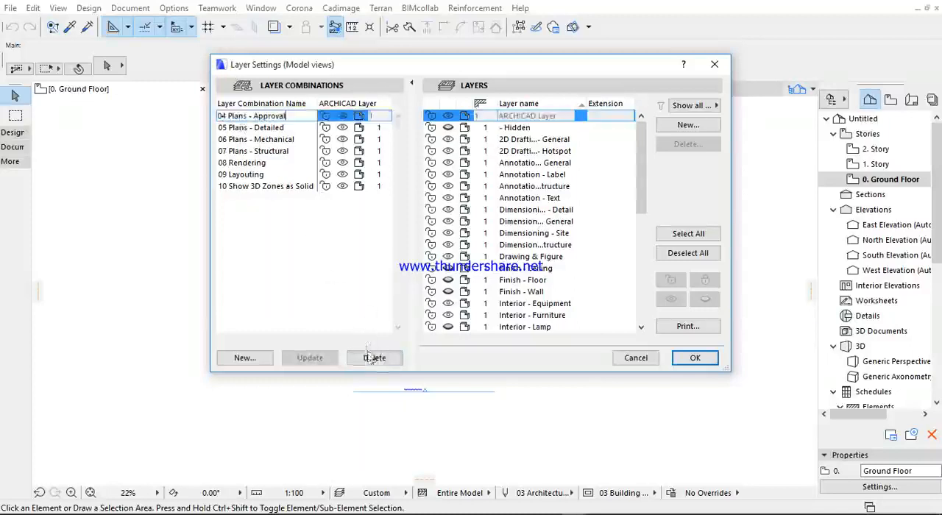
pyautogui.click(374, 358)
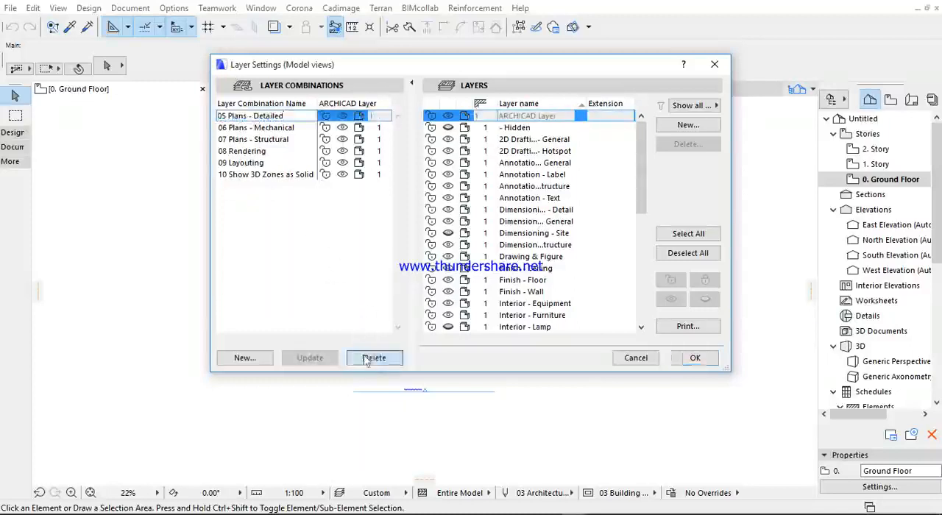
pyautogui.click(374, 358)
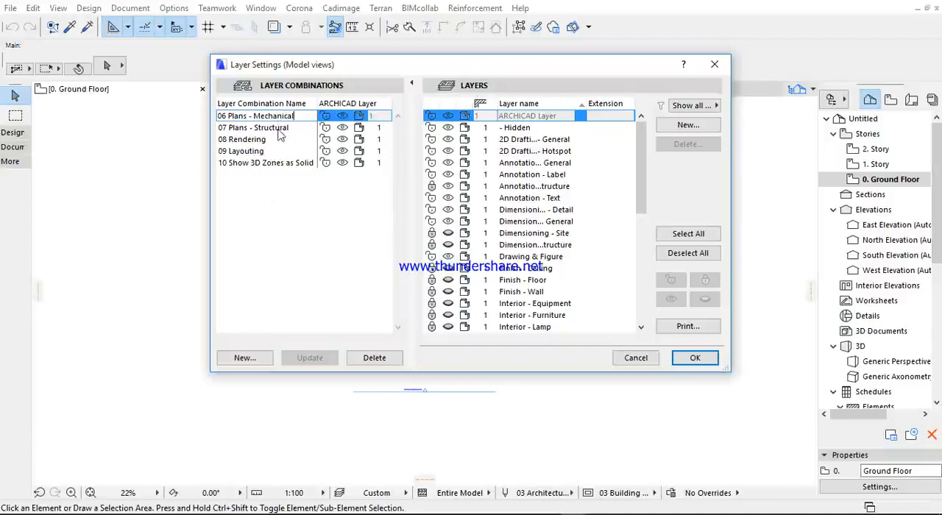
# - Examine which layers are visible and locked in the 06 Plans - Mechanical combination, and close the layer settings without applying the changes
pyautogui.click(286, 231)
pyautogui.click(249, 116)
pyautogui.moveTo(637, 135)
pyautogui.mouseDown()
pyautogui.moveTo(641, 203)
pyautogui.moveTo(638, 144)
pyautogui.mouseUp()
pyautogui.scroll(1, 465, 140)
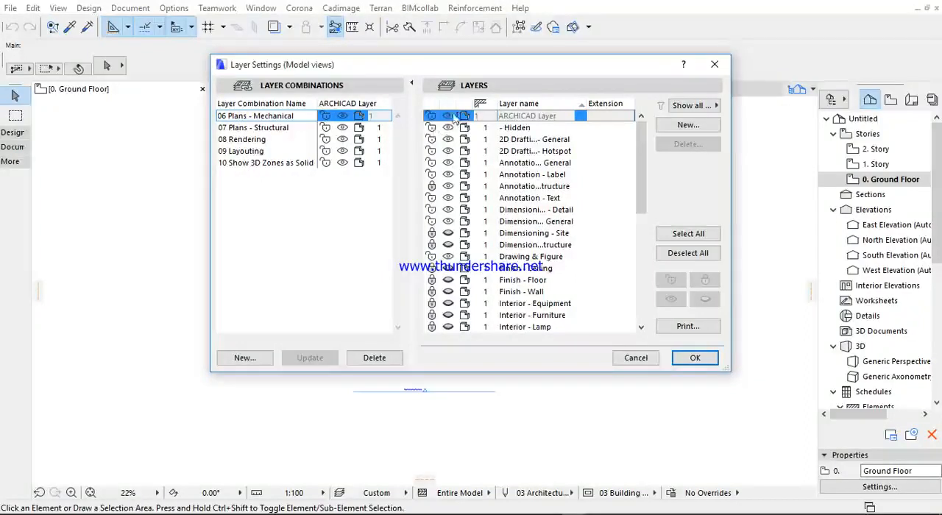
pyautogui.scroll(-10, 454, 177)
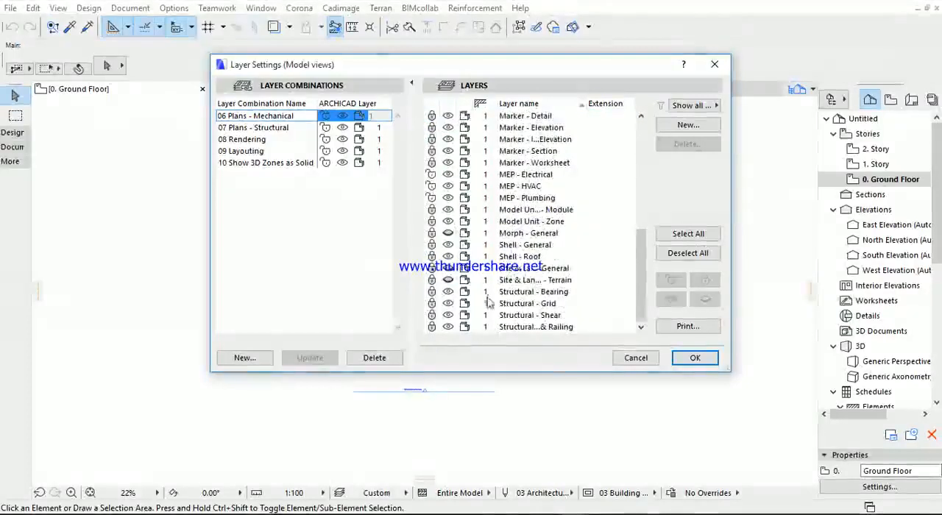
pyautogui.moveTo(643, 274); pyautogui.dragTo(643, 142)
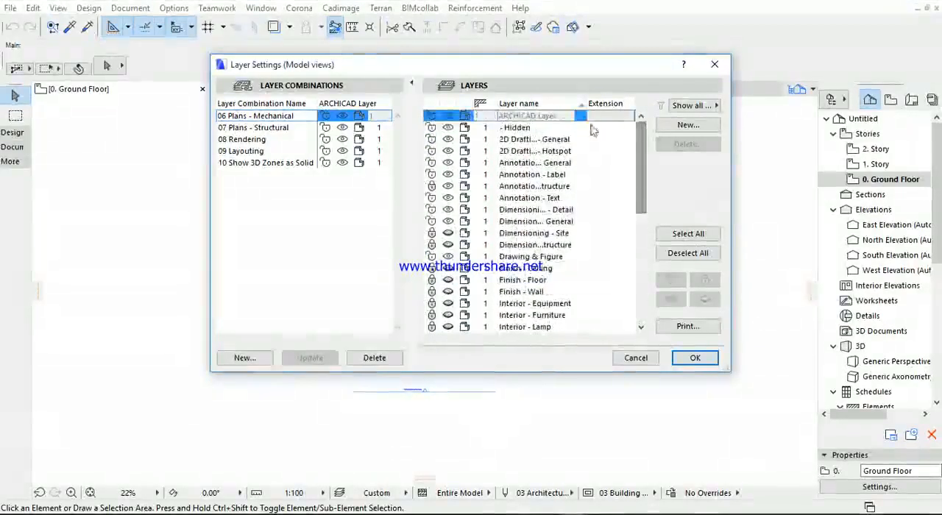
pyautogui.scroll(-10, 571, 293)
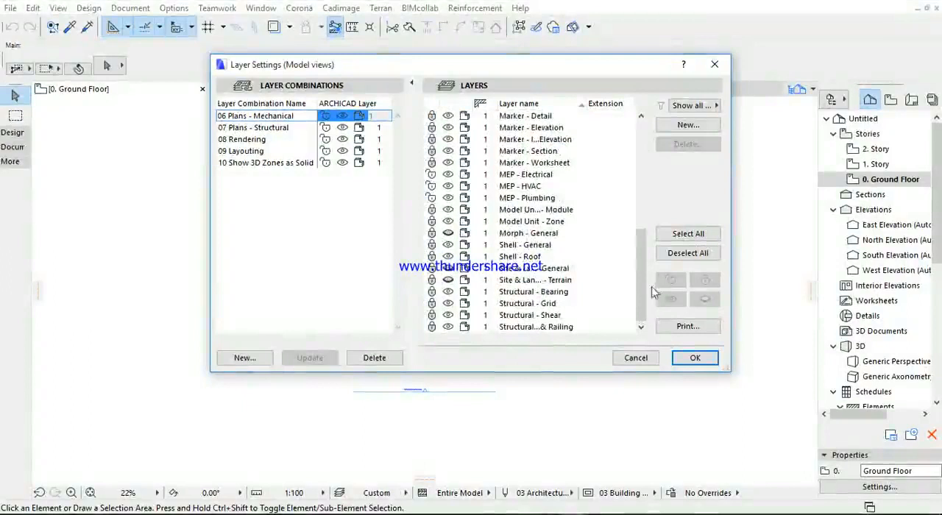
pyautogui.moveTo(643, 290); pyautogui.dragTo(641, 157)
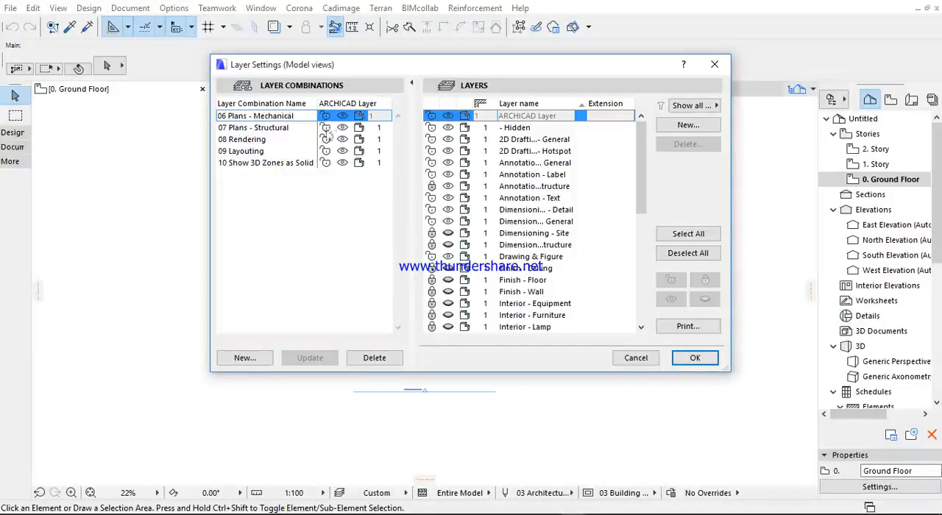
pyautogui.scroll(-10, 530, 221)
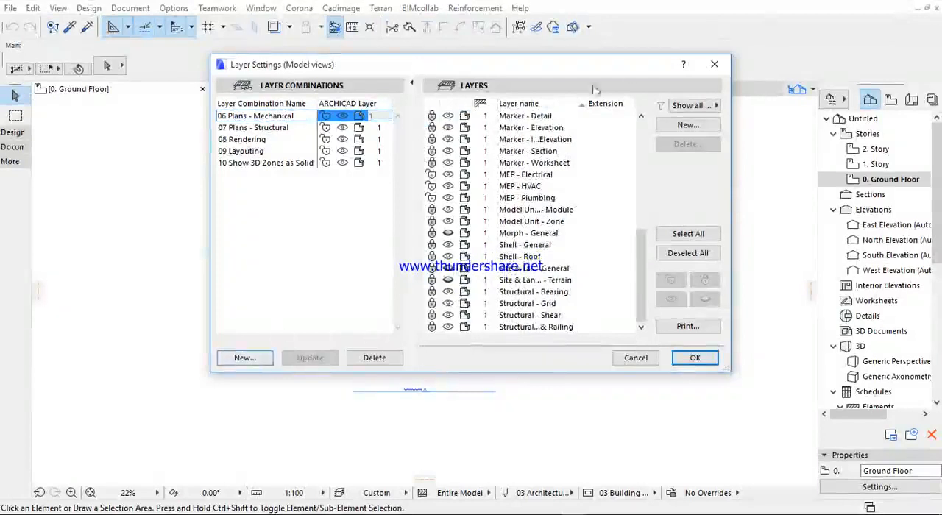
pyautogui.click(713, 64)
# - Switch back to the building project and open its model view layer settings
pyautogui.moveTo(568, 510)
pyautogui.click(347, 446)
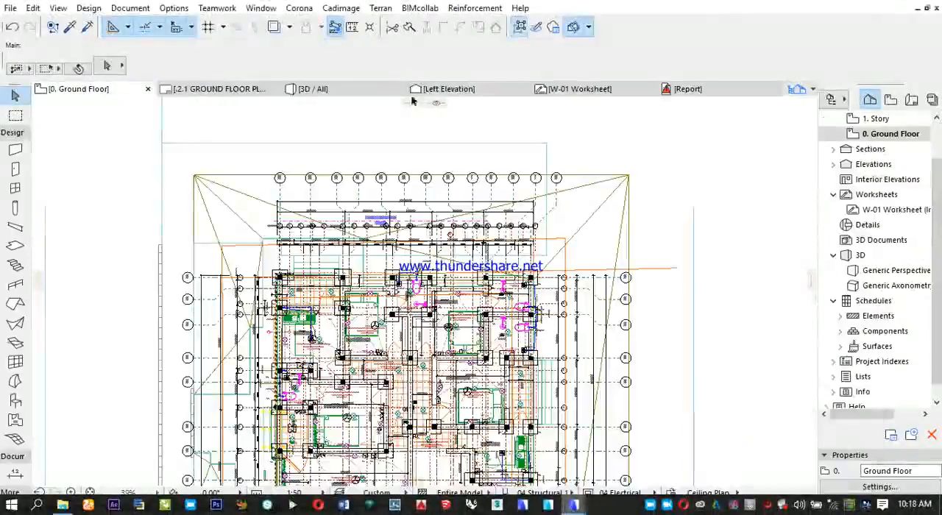
pyautogui.click(129, 8)
pyautogui.moveTo(139, 46)
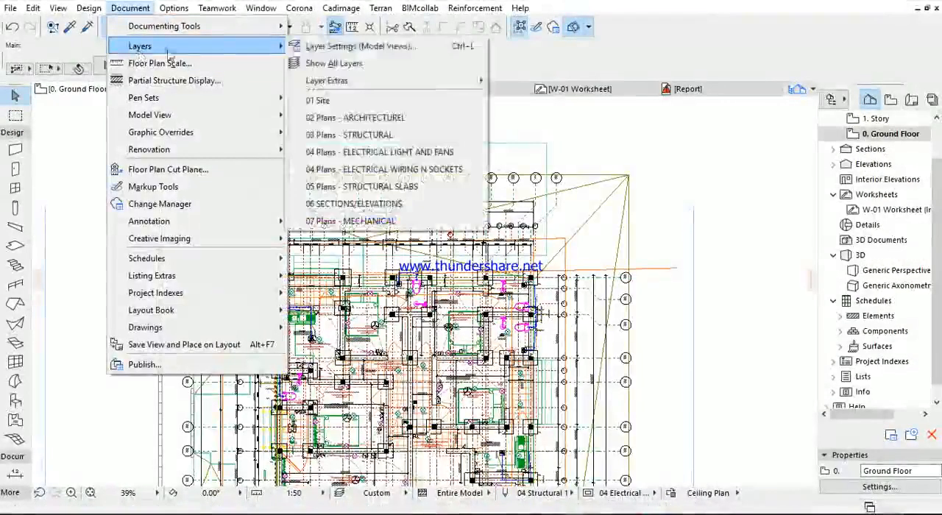
pyautogui.click(334, 47)
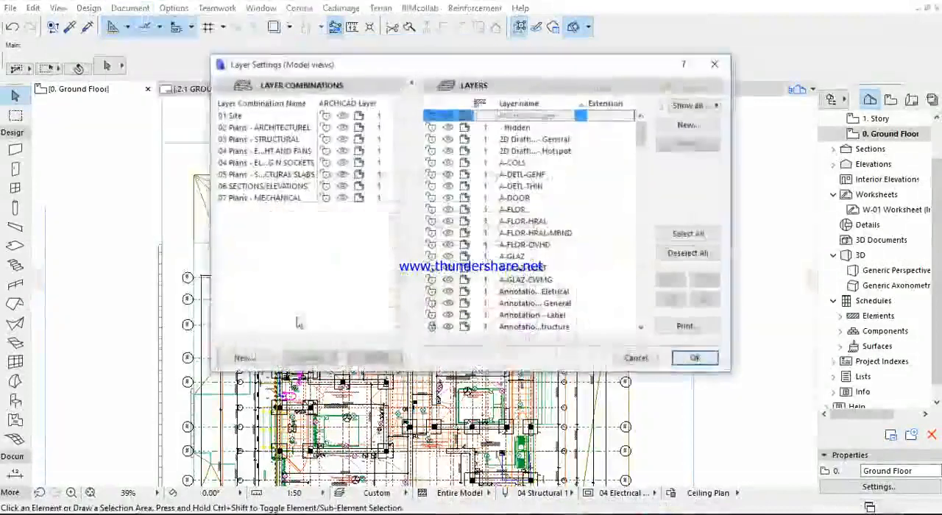
# - Examine the layer visibility in the 01 Site and 02 Plans - ARCHITECTUREL combinations through the layer list
pyautogui.click(234, 118)
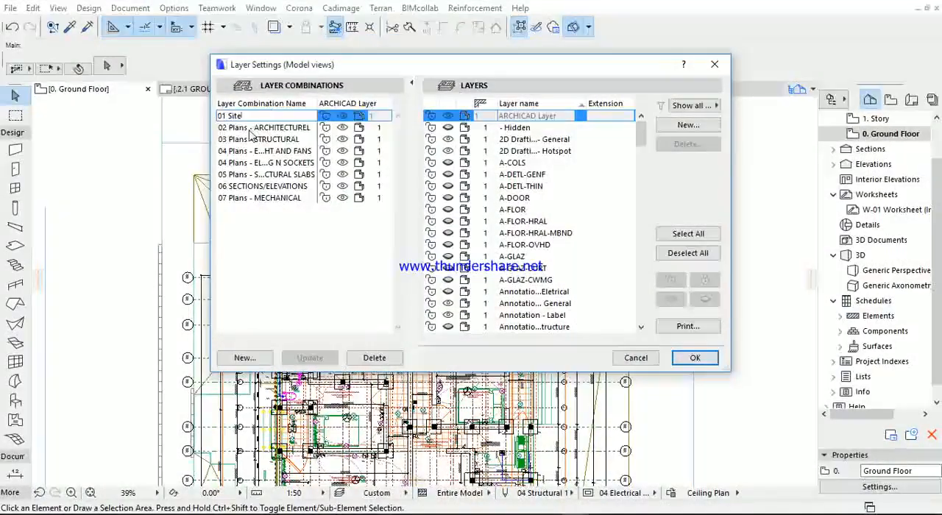
pyautogui.click(249, 129)
pyautogui.click(250, 130)
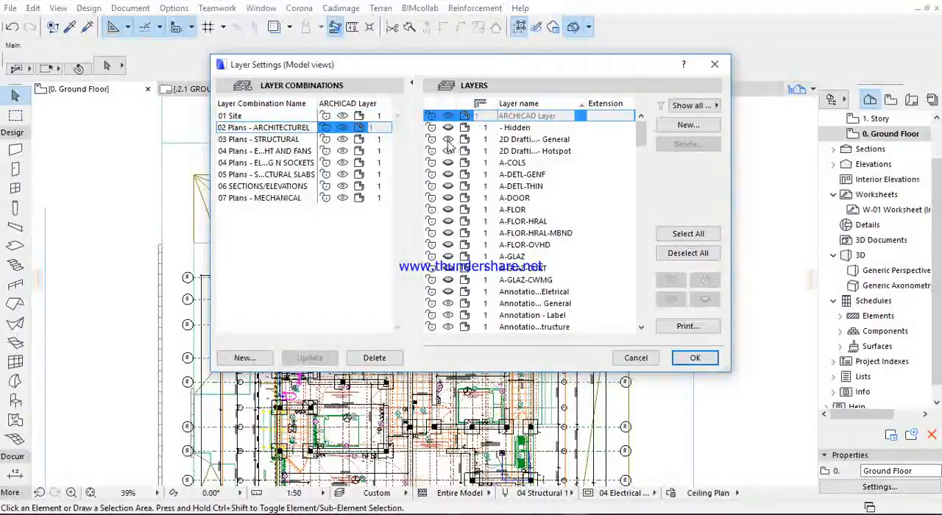
pyautogui.scroll(-3, 442, 176)
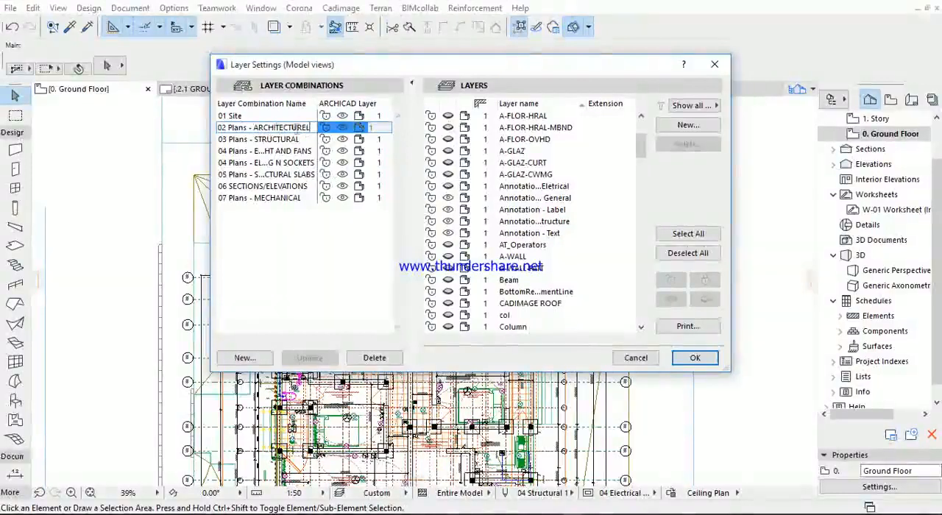
pyautogui.scroll(-3, 482, 177)
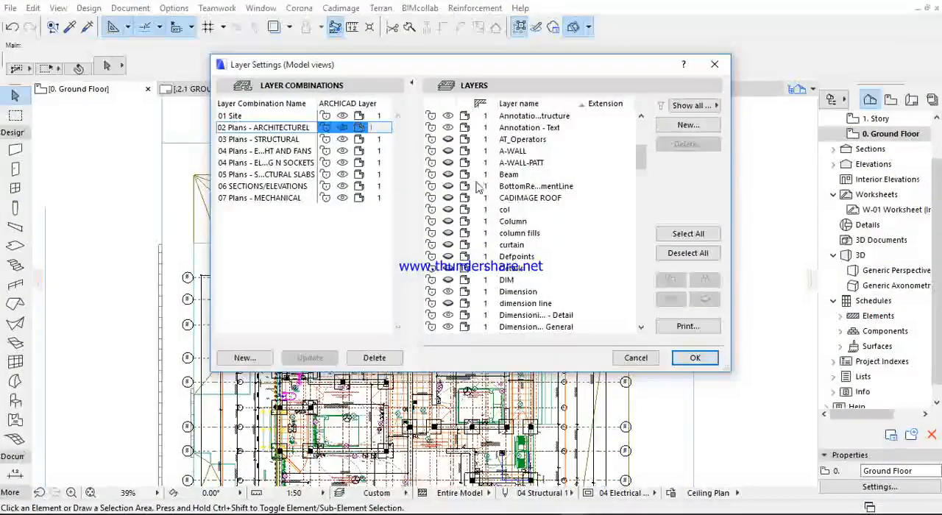
pyautogui.scroll(-5, 477, 199)
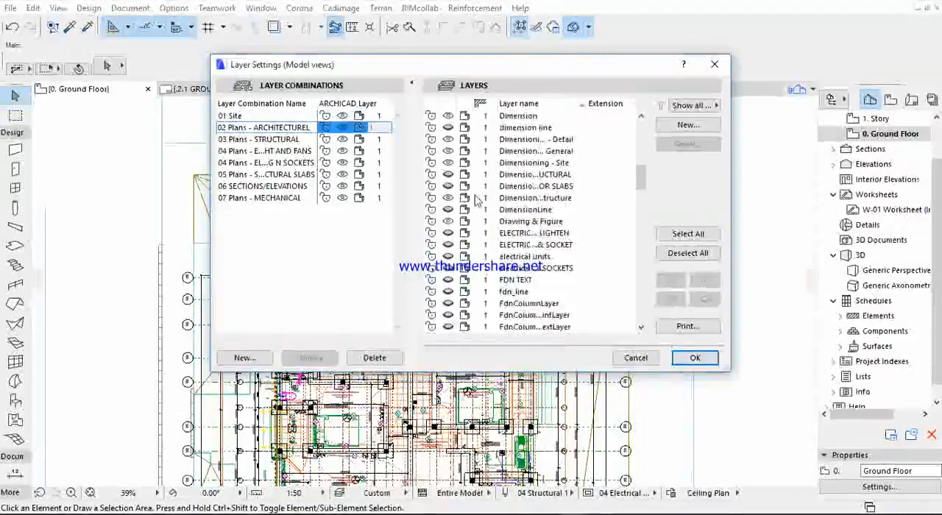
pyautogui.scroll(-6, 476, 199)
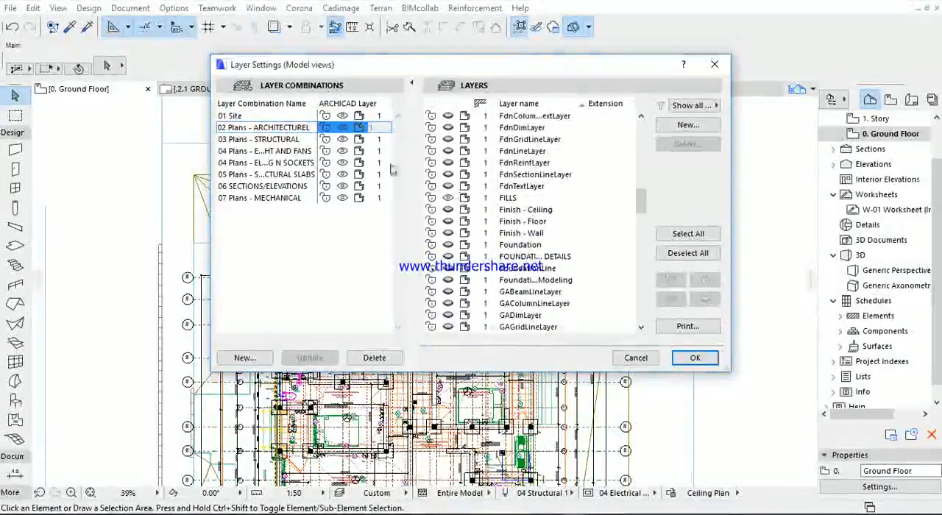
# - Examine the layer visibility and locks in the 03 Plans - STRUCTURAL combination, and close the layer settings without applying anything
pyautogui.click(280, 141)
pyautogui.scroll(-1, 500, 165)
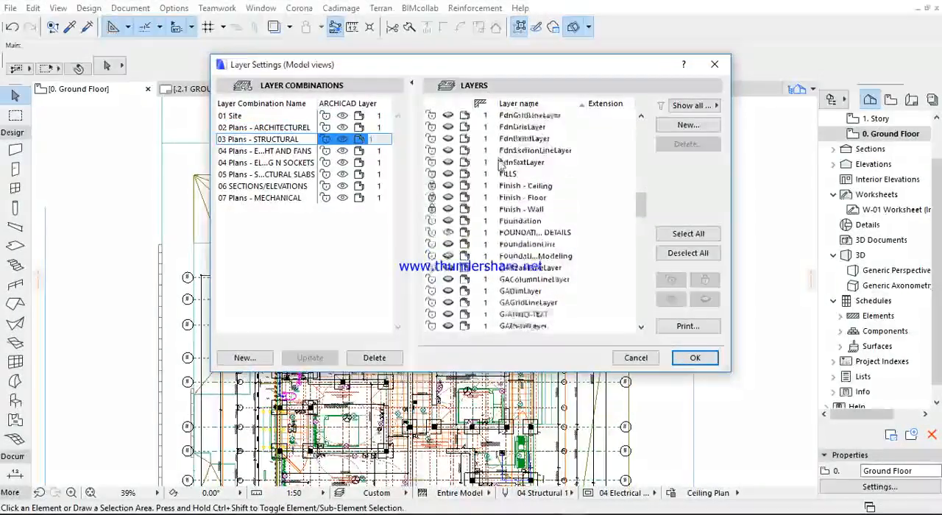
pyautogui.scroll(-10, 501, 165)
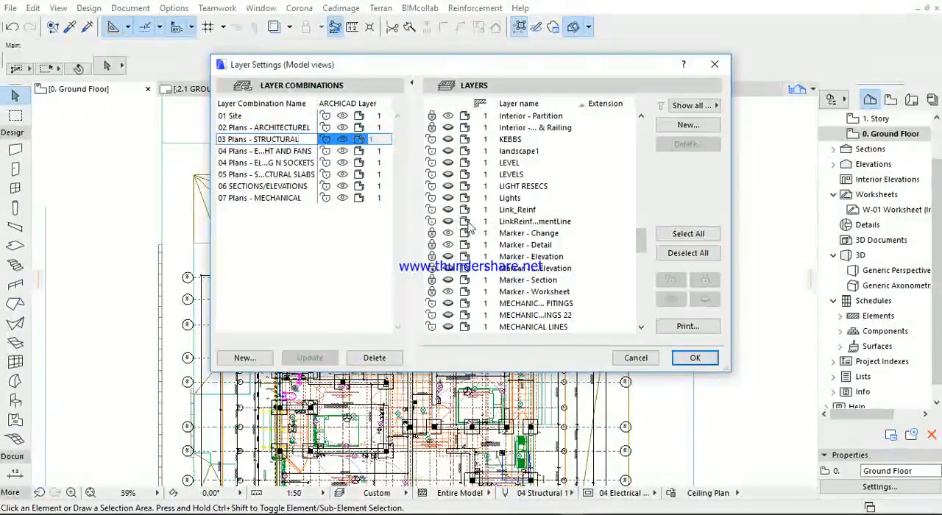
pyautogui.click(468, 225)
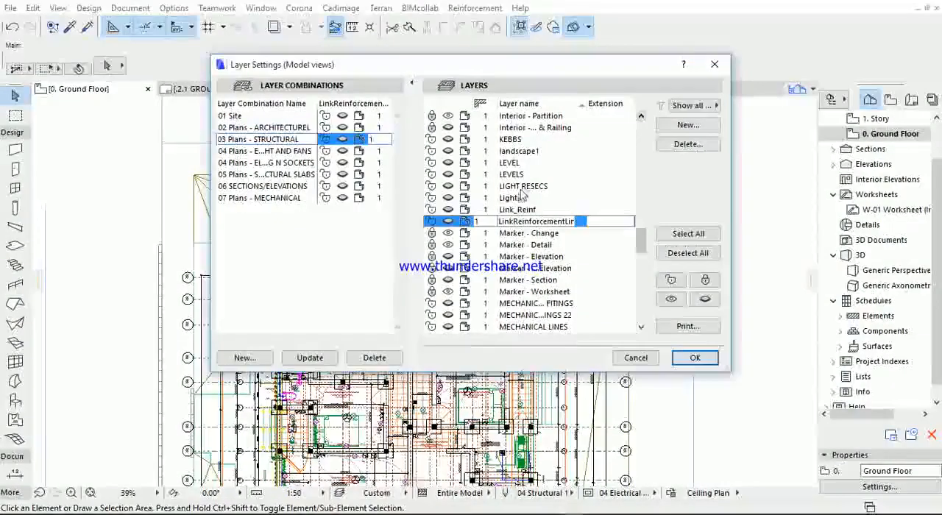
pyautogui.click(714, 67)
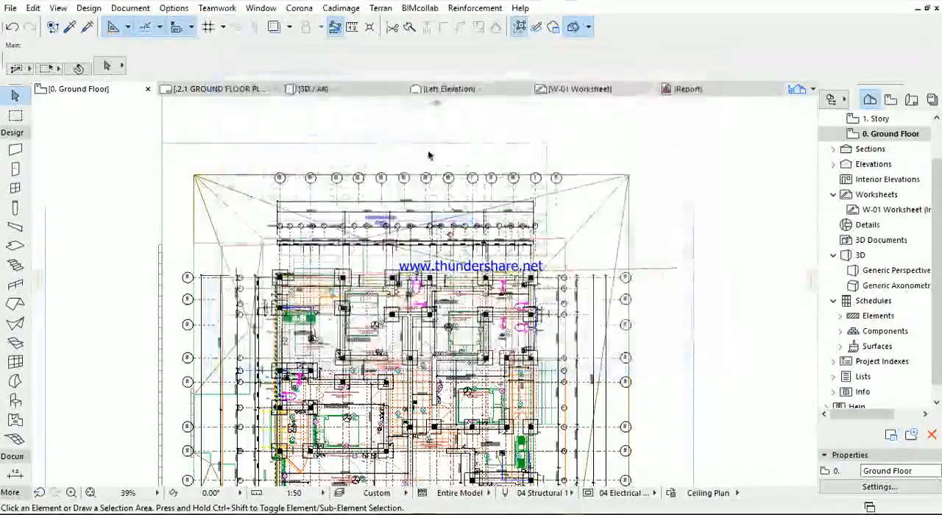
# - Open the 3D view and examine the pipes, sanitary fixtures, tanks and railings from another angle
pyautogui.click(324, 89)
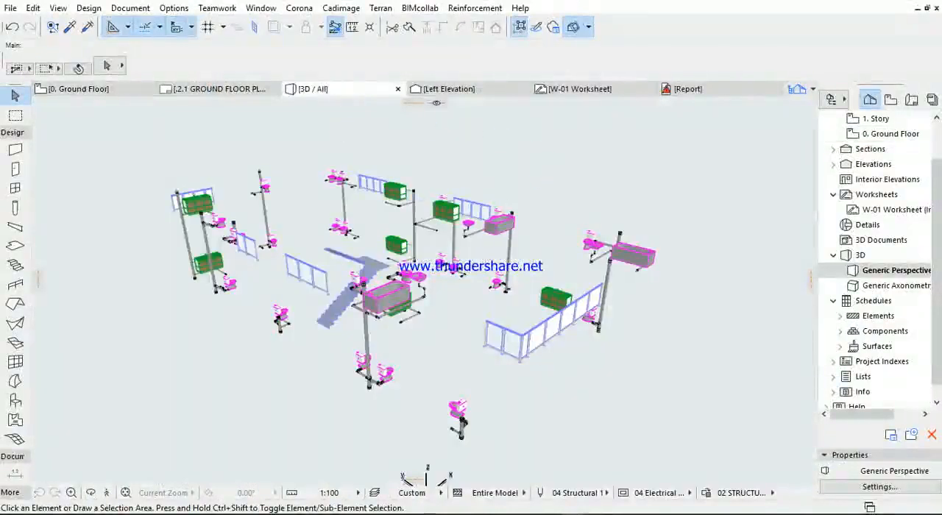
pyautogui.click(130, 7)
pyautogui.moveTo(140, 46)
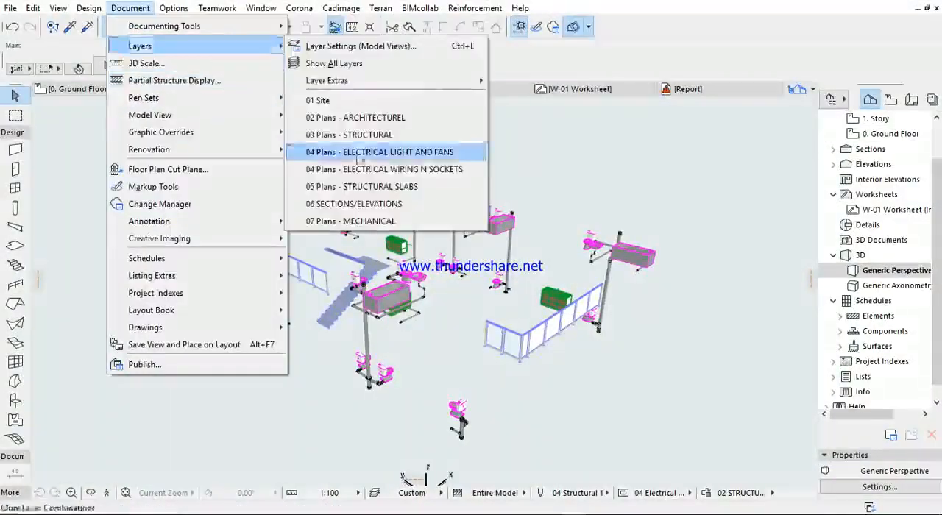
pyautogui.click(638, 181)
pyautogui.scroll(4, 446, 334)
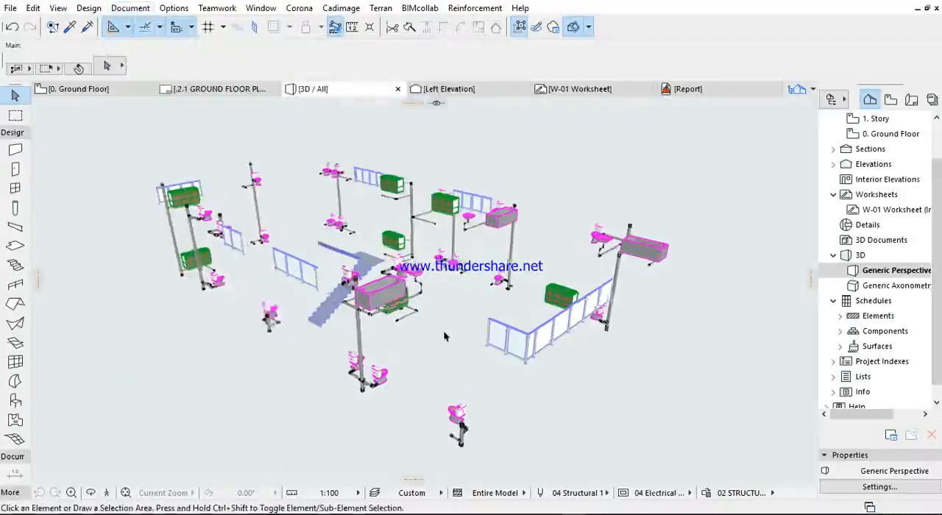
pyautogui.scroll(-2, 379, 326)
pyautogui.moveTo(379, 326); pyautogui.dragTo(404, 273, button='middle')
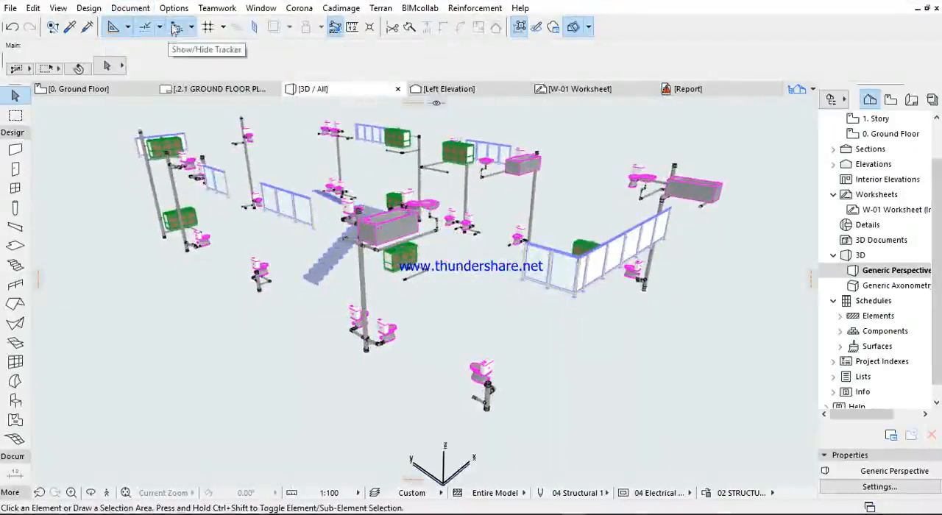
# - Open the model view layer settings and examine the visibility and locks of the layers through the whole list
pyautogui.click(129, 8)
pyautogui.moveTo(140, 46)
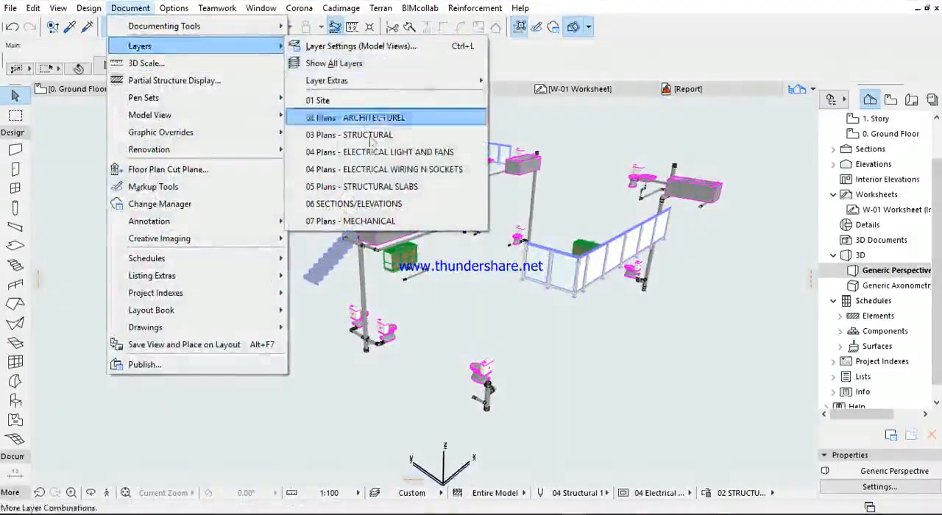
pyautogui.click(353, 46)
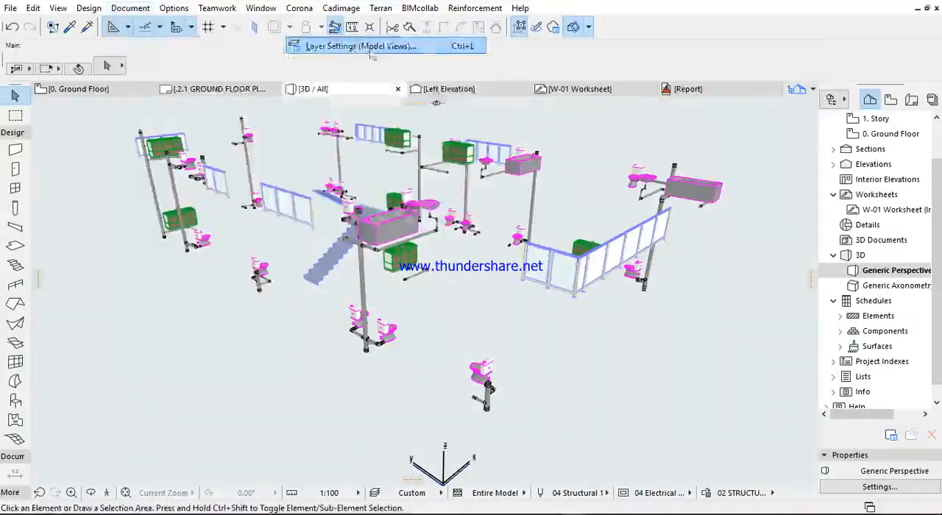
pyautogui.scroll(-3, 588, 235)
pyautogui.moveTo(645, 151); pyautogui.dragTo(646, 316)
pyautogui.scroll(6, 534, 213)
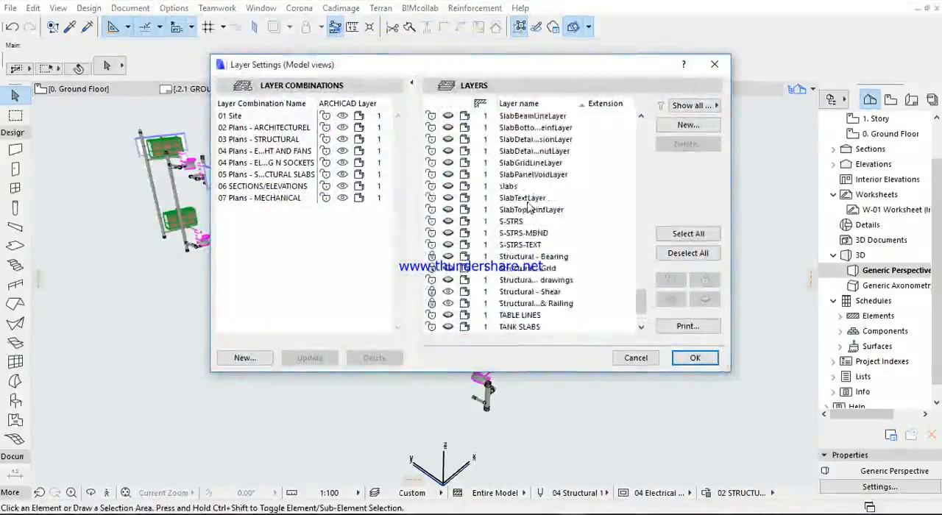
pyautogui.scroll(6, 537, 221)
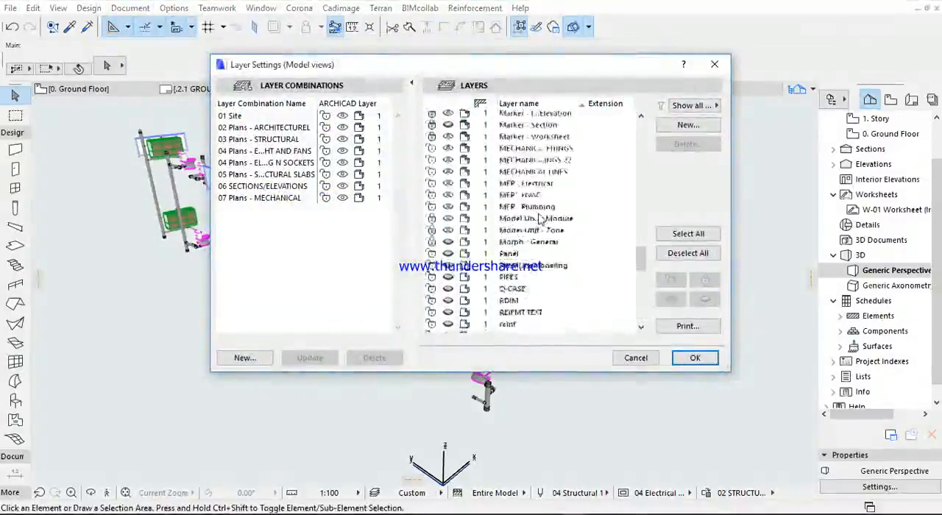
pyautogui.moveTo(642, 264); pyautogui.dragTo(642, 236)
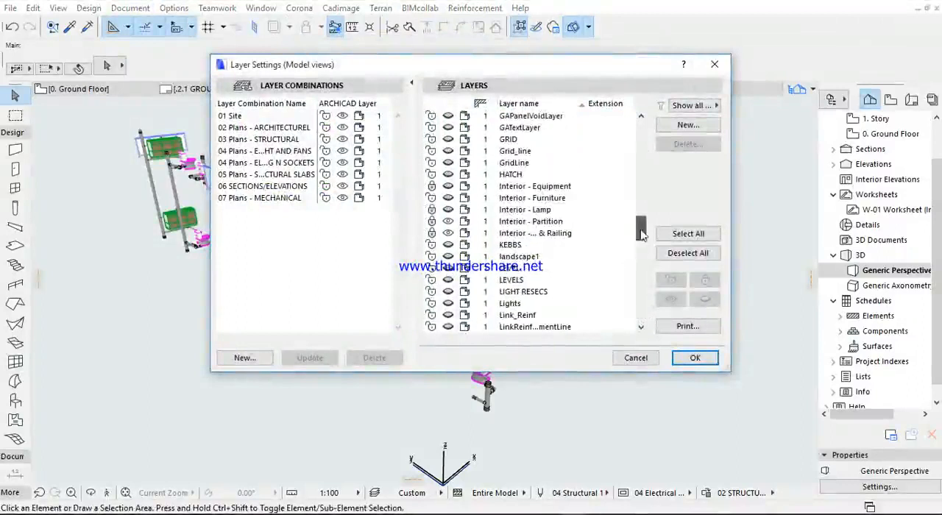
pyautogui.scroll(4, 509, 220)
pyautogui.scroll(1, 509, 227)
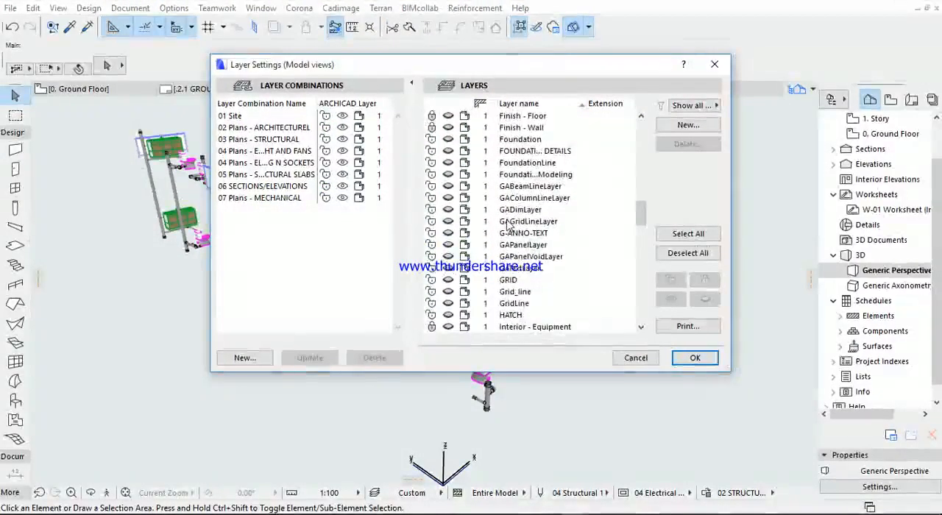
pyautogui.scroll(8, 509, 227)
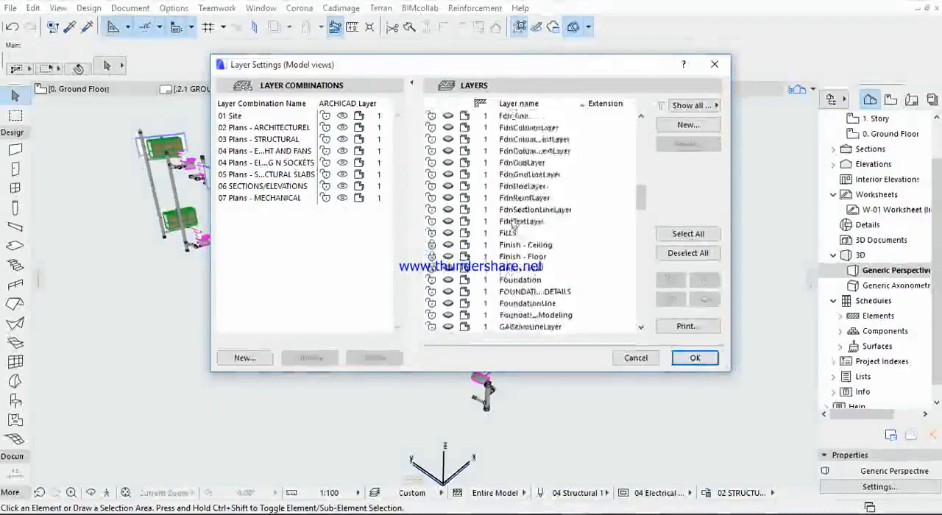
pyautogui.scroll(-2, 519, 219)
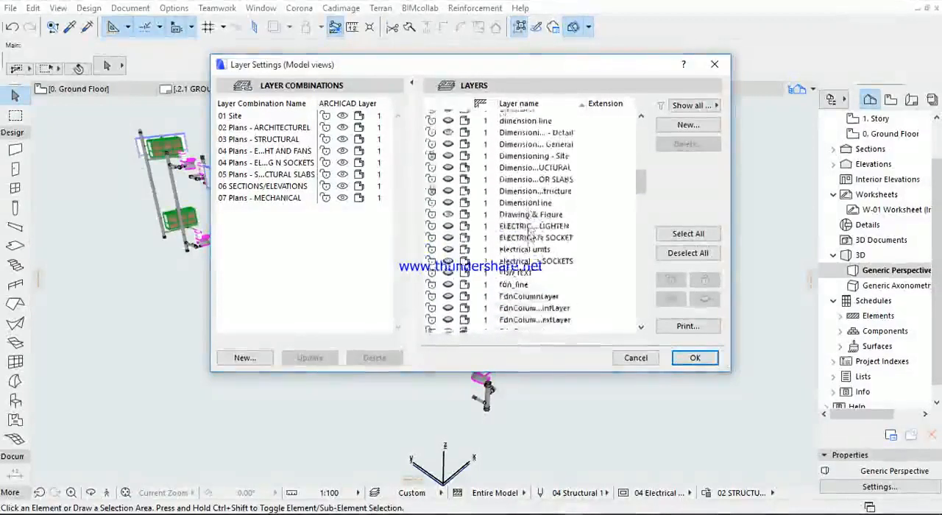
pyautogui.moveTo(640, 186); pyautogui.dragTo(640, 174)
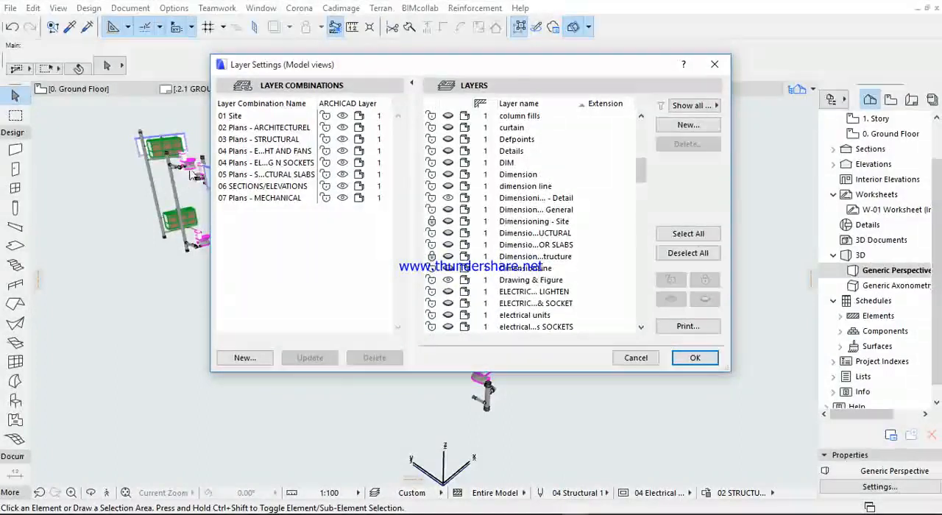
pyautogui.scroll(1, 454, 274)
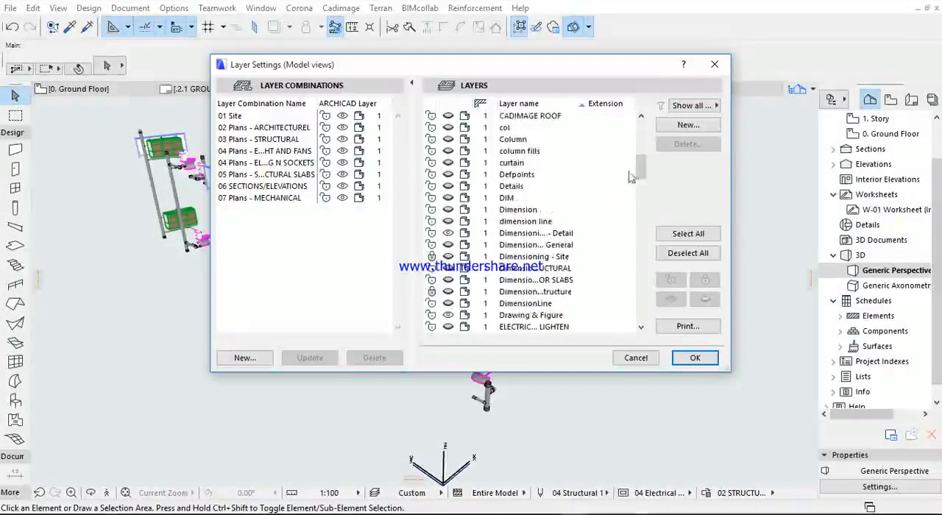
pyautogui.moveTo(640, 170); pyautogui.dragTo(641, 256)
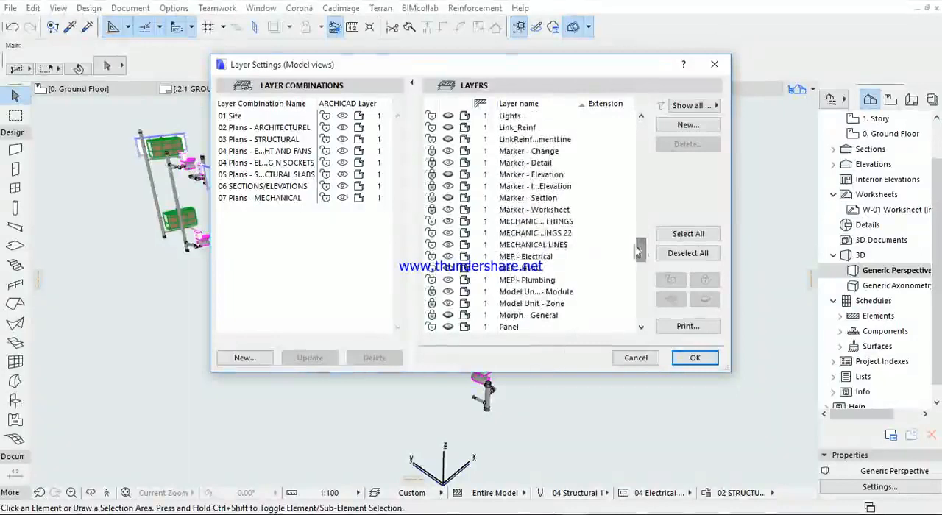
# - Check how the MECHANICAL FITINGS 22 and MECHANICAL FITINGS layers are set in each layer combination
pyautogui.click(545, 232)
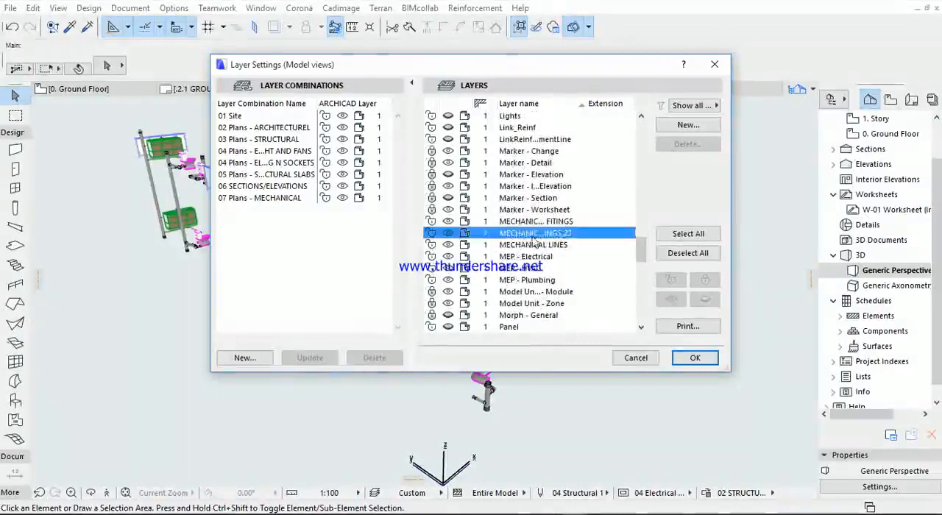
pyautogui.click(548, 233)
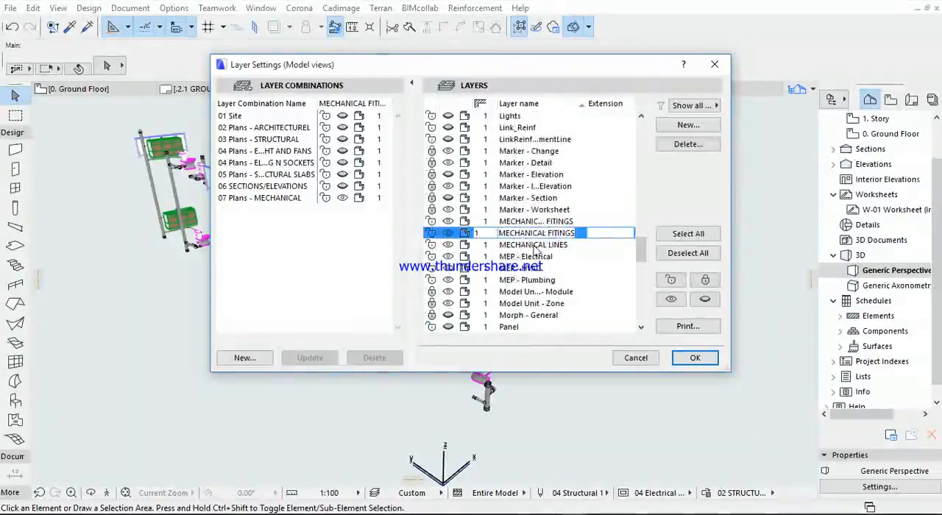
pyautogui.press('Tab')
pyautogui.click(529, 222)
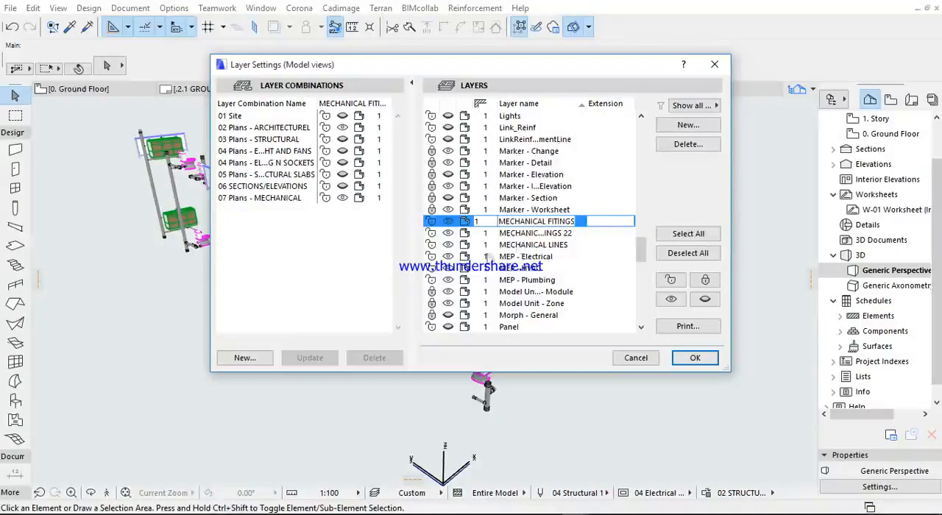
# - Apply the 07 Plans - MECHANICAL layer combination to the 3D model and close the layer settings
pyautogui.scroll(-4, 507, 279)
pyautogui.moveTo(642, 275); pyautogui.dragTo(643, 322)
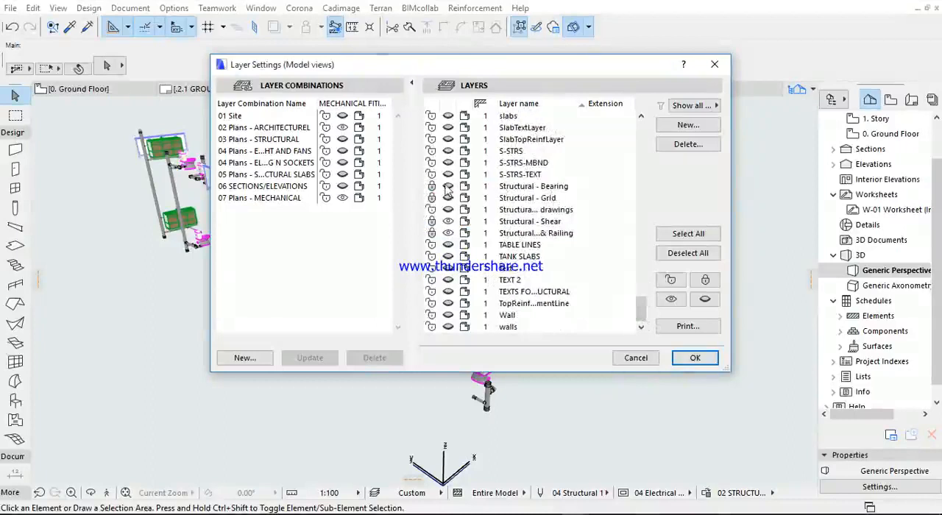
pyautogui.doubleClick(256, 200)
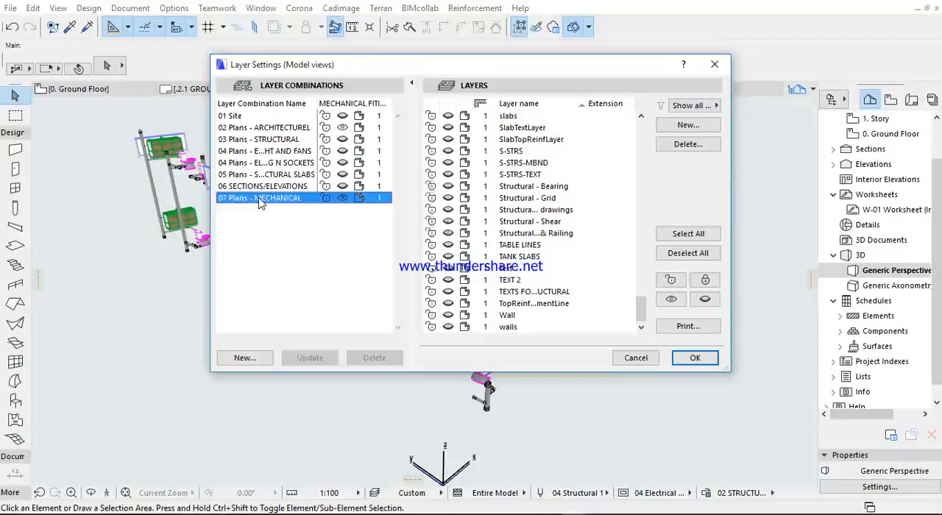
pyautogui.click(341, 288)
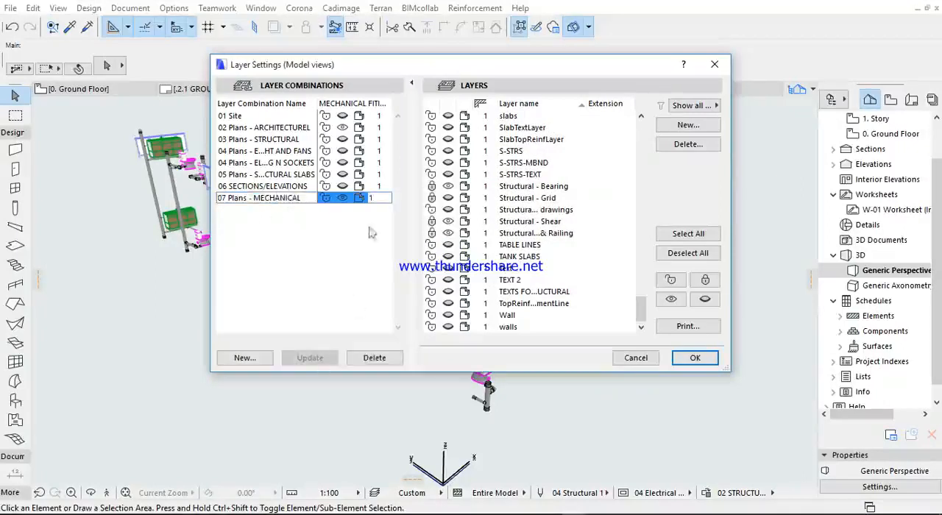
pyautogui.click(703, 363)
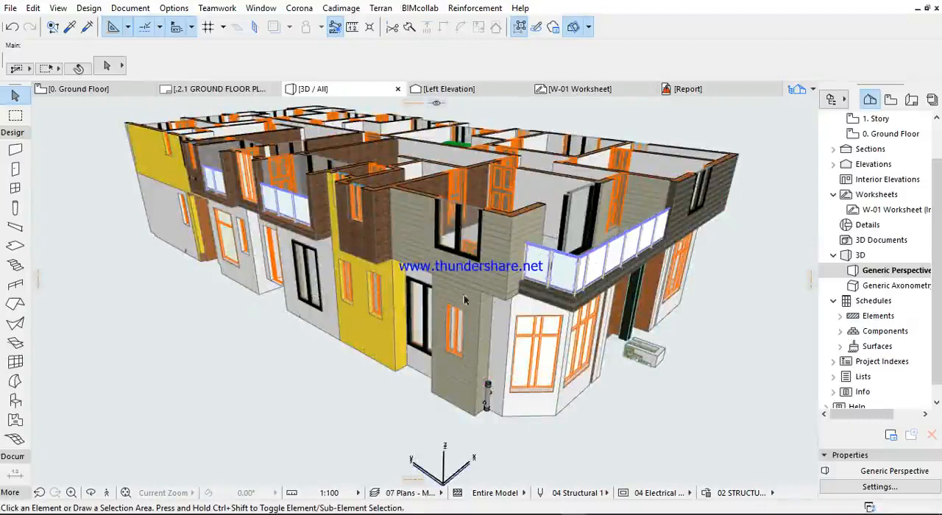
# - Turn off the 3D cutaway so the building is displayed uncut with its roof
pyautogui.scroll(10, 473, 300)
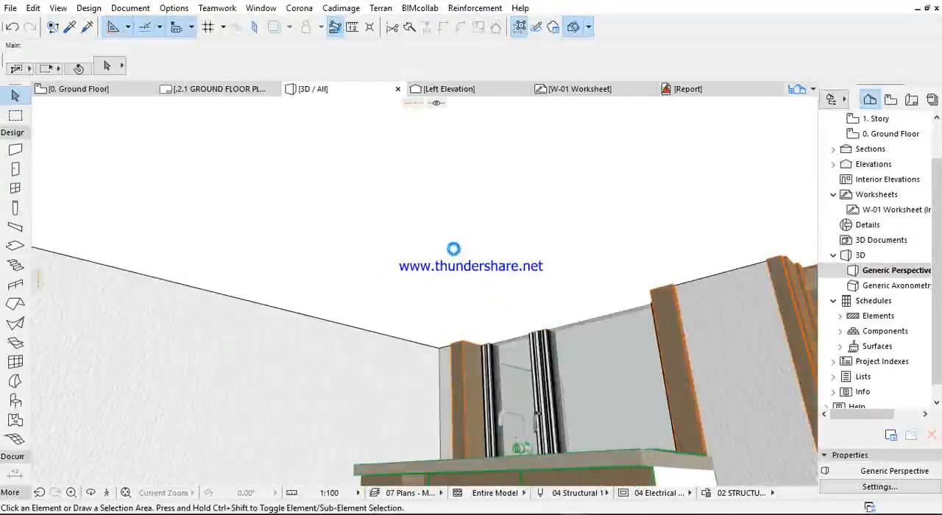
pyautogui.scroll(-4, 454, 241)
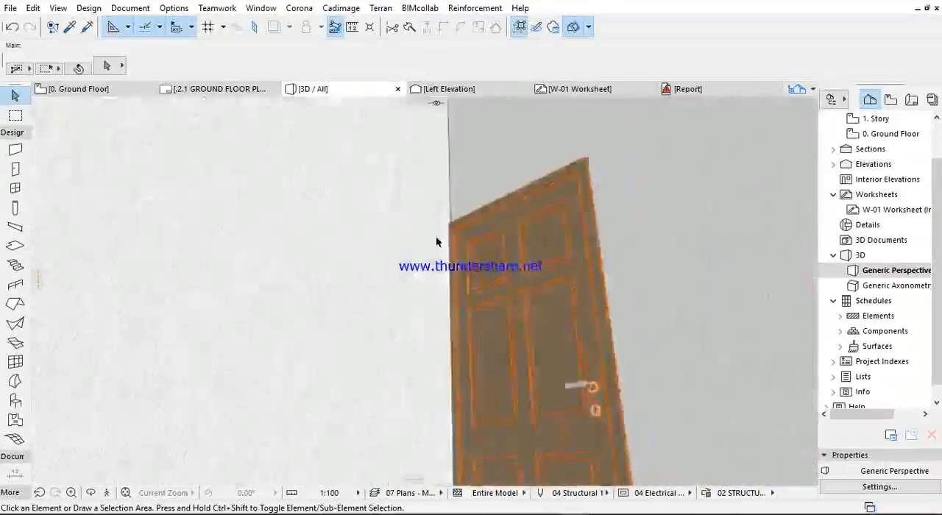
pyautogui.scroll(-8, 436, 241)
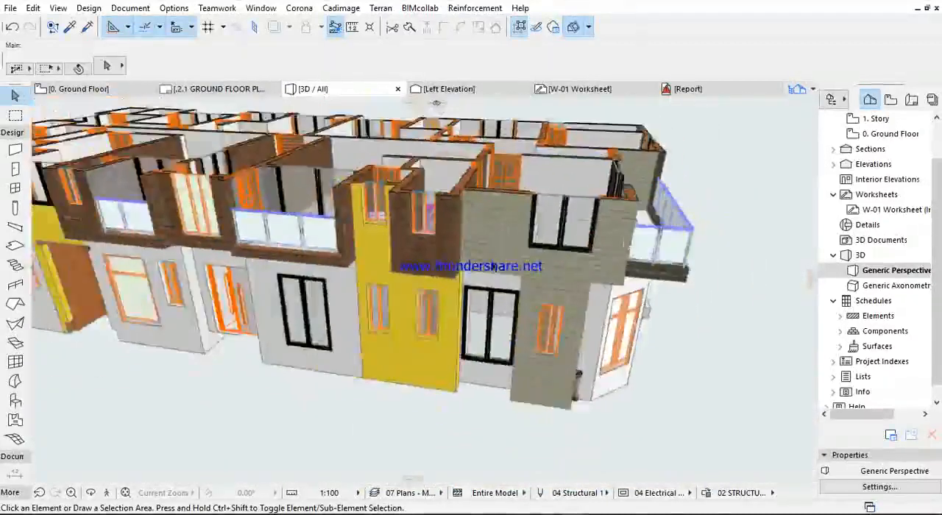
pyautogui.keyDown('shift'); pyautogui.moveTo(495, 266); pyautogui.dragTo(450, 242, button='middle'); pyautogui.keyUp('shift')
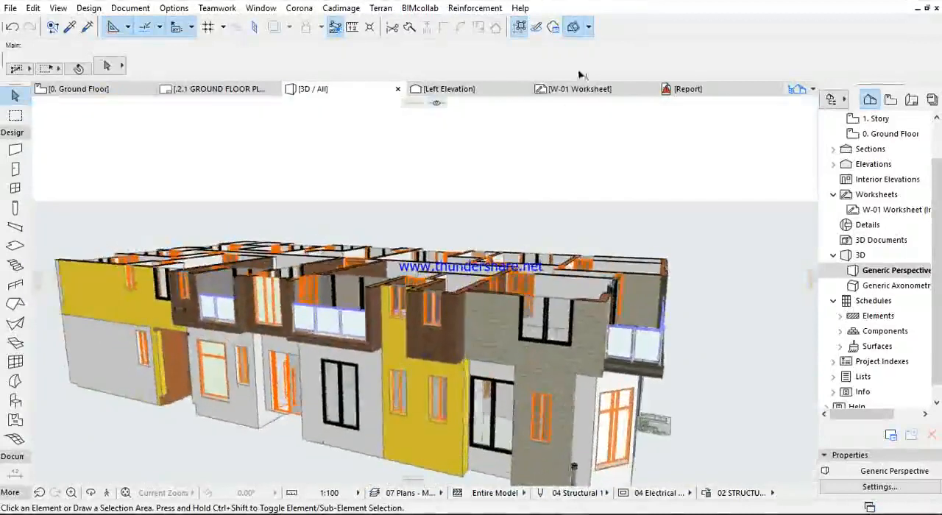
pyautogui.click(588, 28)
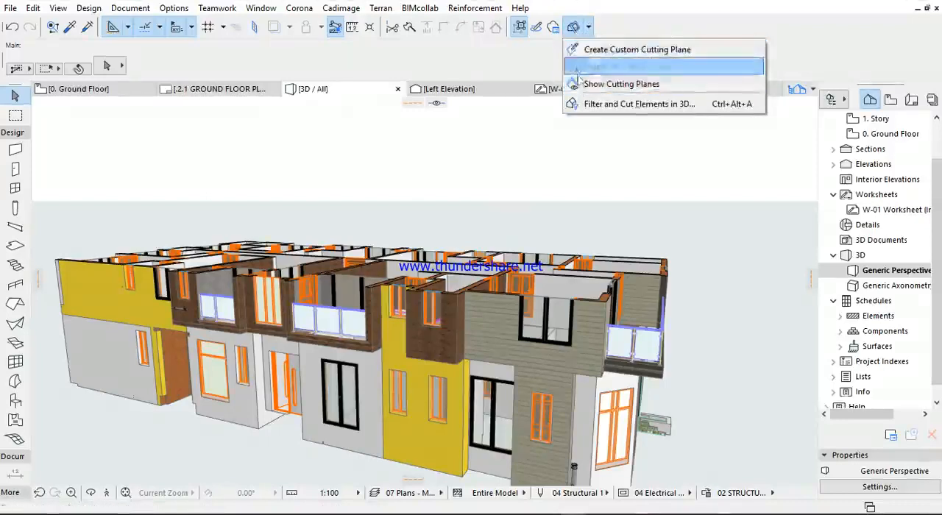
pyautogui.click(538, 57)
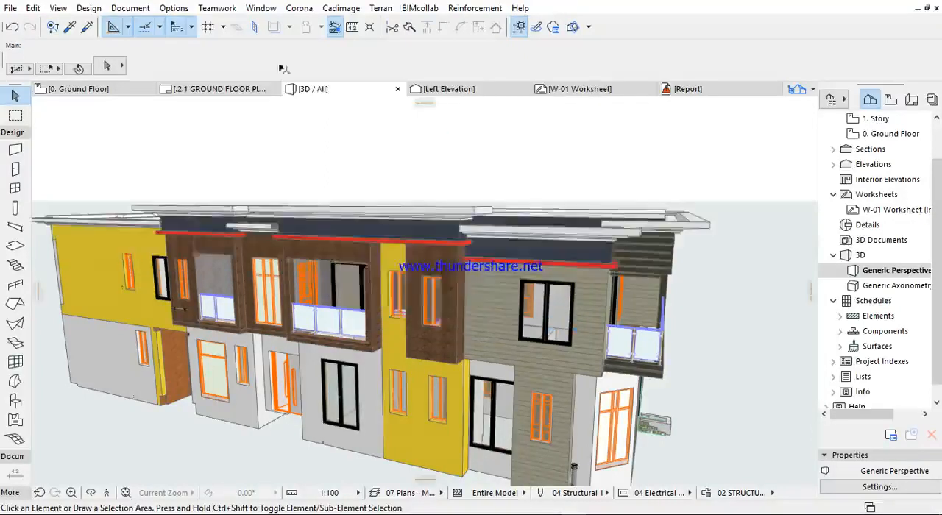
# - Examine the exterior of the uncut building in 3D, from the long facade around to the entrance front
pyautogui.keyDown('shift'); pyautogui.moveTo(495, 318); pyautogui.dragTo(543, 318, button='middle'); pyautogui.keyUp('shift')
pyautogui.scroll(6, 527, 425)
pyautogui.keyDown('shift'); pyautogui.moveTo(511, 401); pyautogui.dragTo(555, 325, button='middle'); pyautogui.keyUp('shift')
pyautogui.scroll(4, 505, 319)
pyautogui.keyDown('shift'); pyautogui.moveTo(492, 328); pyautogui.dragTo(356, 315, button='middle'); pyautogui.keyUp('shift')
pyautogui.scroll(-5, 355, 315)
pyautogui.keyDown('shift'); pyautogui.moveTo(454, 301); pyautogui.dragTo(503, 275, button='middle'); pyautogui.keyUp('shift')
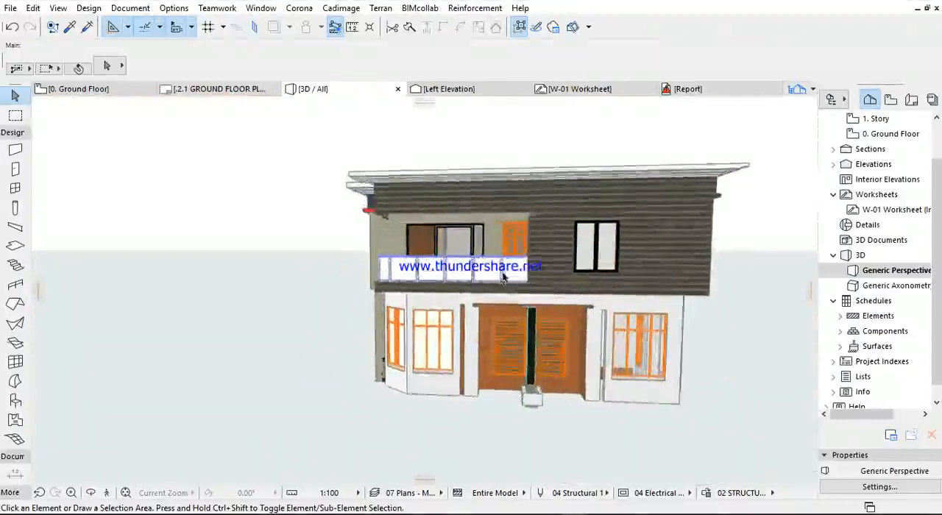
# - Examine the upper-floor balcony and window above the entrance up close, and the whole building from above
pyautogui.scroll(2, 530, 250)
pyautogui.keyDown('shift'); pyautogui.moveTo(553, 260); pyautogui.dragTo(442, 314, button='middle'); pyautogui.keyUp('shift')
pyautogui.moveTo(560, 308); pyautogui.dragTo(607, 257, button='middle')
pyautogui.moveTo(586, 412); pyautogui.dragTo(576, 225, button='middle')
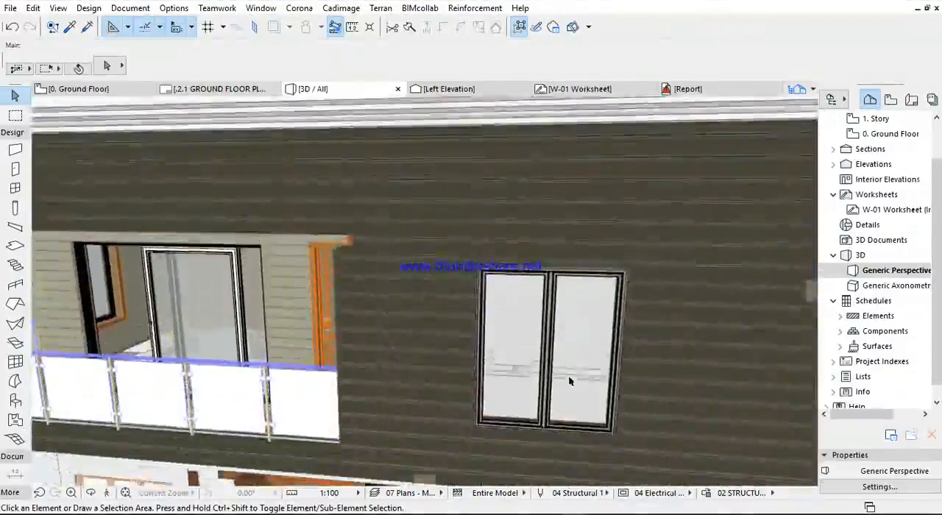
pyautogui.scroll(5, 568, 379)
pyautogui.scroll(3, 565, 372)
pyautogui.keyDown('shift'); pyautogui.moveTo(556, 360); pyautogui.dragTo(557, 258, button='middle'); pyautogui.keyUp('shift')
pyautogui.scroll(-3, 551, 284)
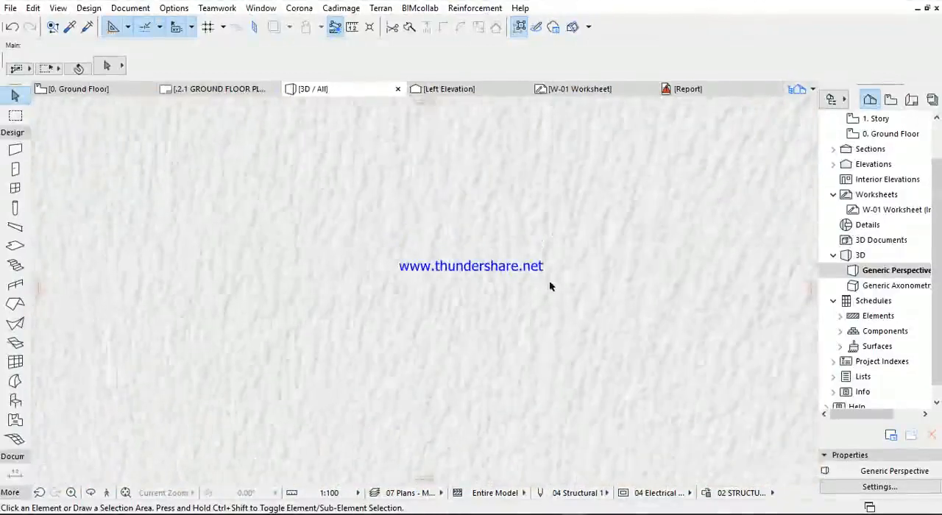
pyautogui.scroll(-8, 551, 291)
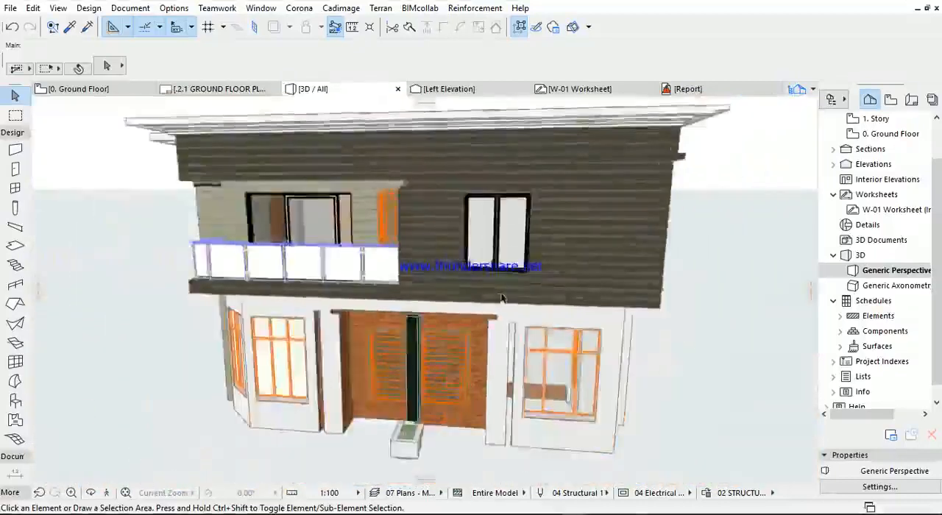
pyautogui.scroll(-2, 501, 298)
pyautogui.keyDown('shift'); pyautogui.moveTo(503, 298); pyautogui.dragTo(611, 309, button='middle'); pyautogui.keyUp('shift')
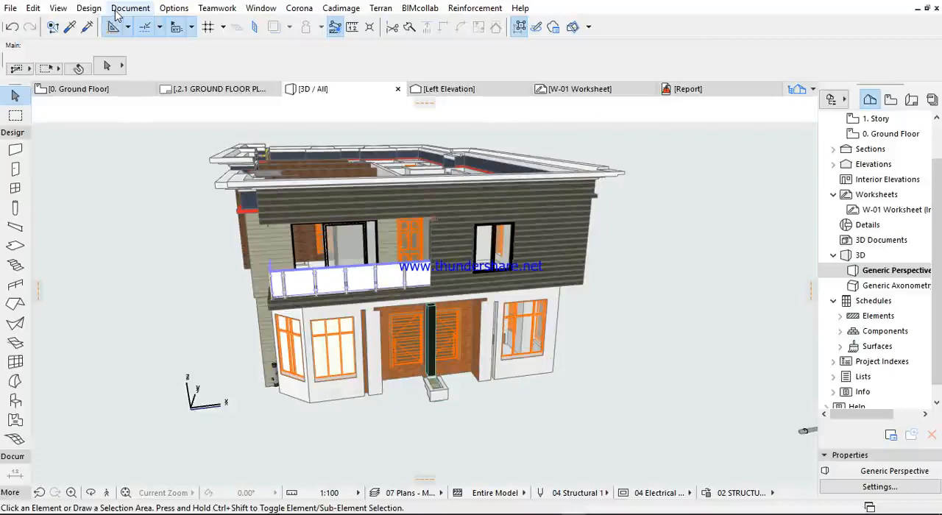
# - Reopen the model view layer settings and toggle the solid/wireframe display of the Structural - Bearing layer
pyautogui.click(118, 10)
pyautogui.moveTo(265, 46)
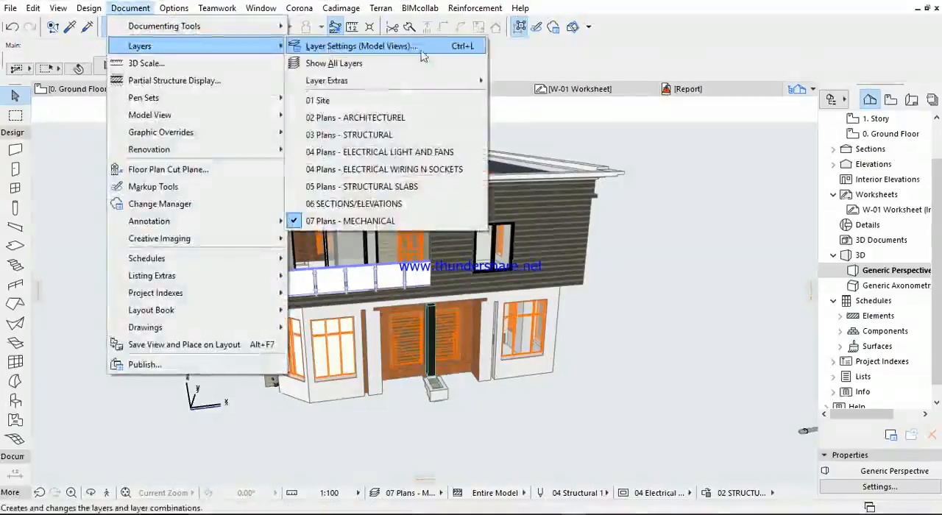
pyautogui.click(399, 51)
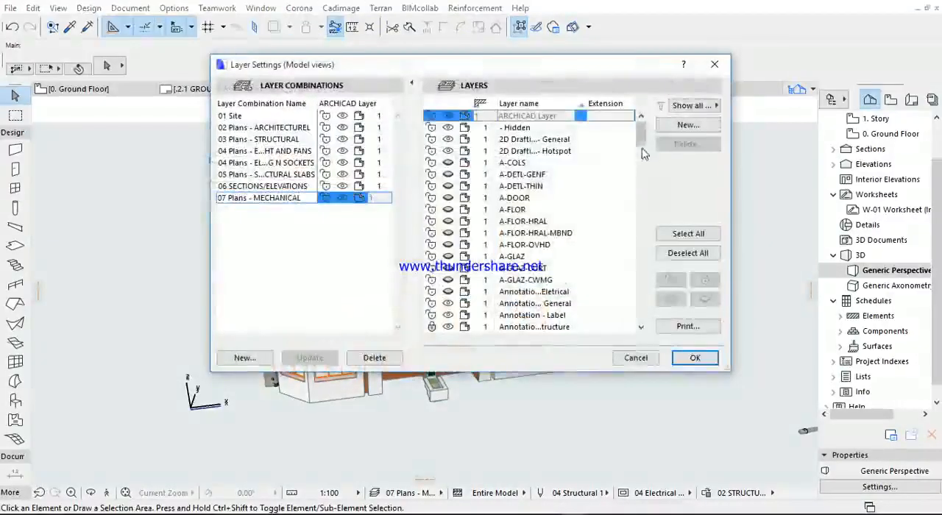
pyautogui.click(645, 206)
pyautogui.moveTo(644, 203); pyautogui.dragTo(643, 330)
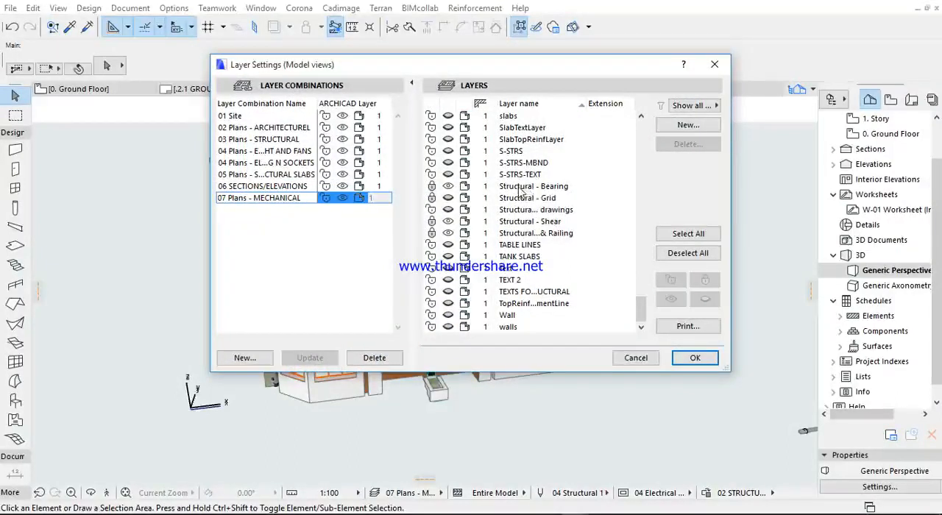
pyautogui.click(468, 189)
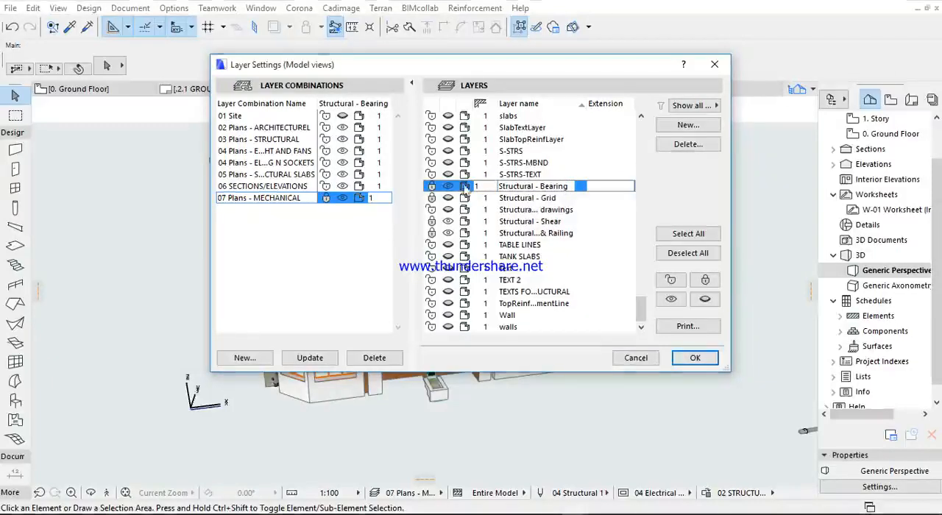
# - Go through the solid/wireframe settings of the layers from S-STRS-MBND down to TEXT 2 in the layer list
pyautogui.moveTo(465, 162); pyautogui.dragTo(468, 284)
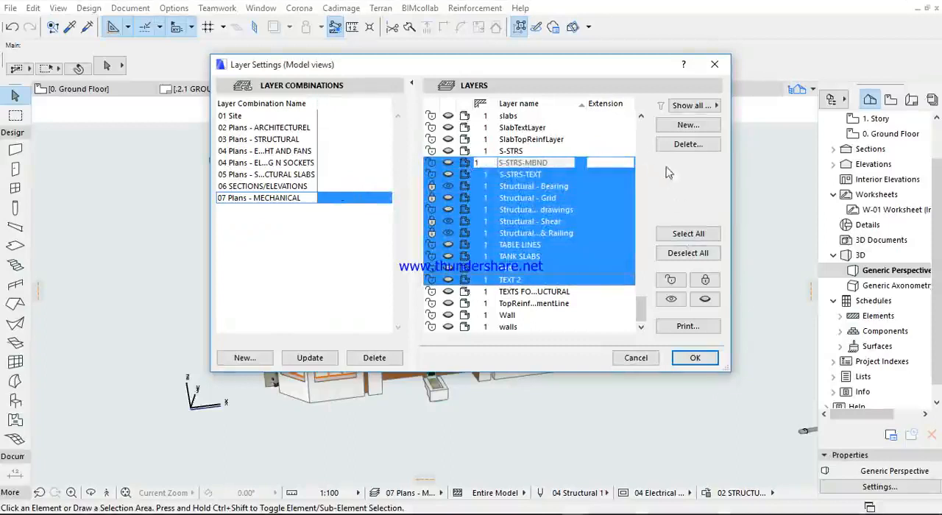
pyautogui.click(606, 295)
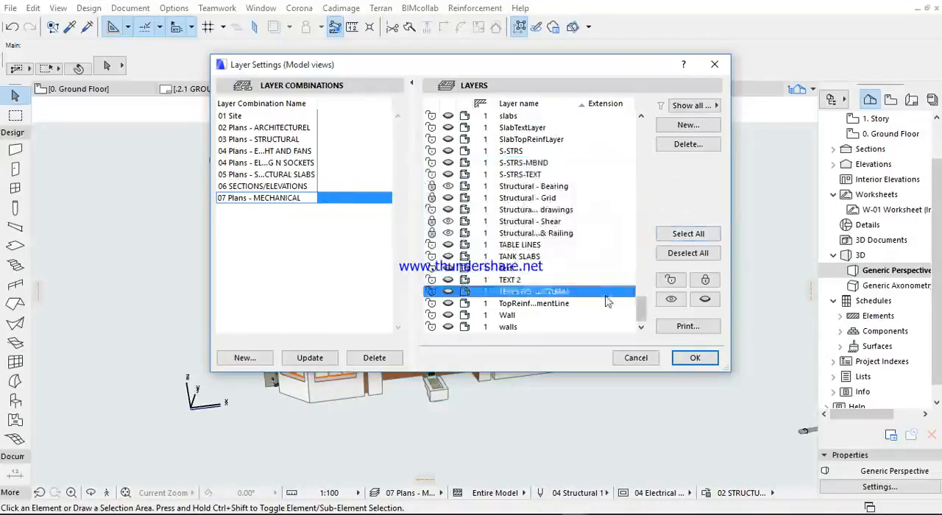
pyautogui.click(465, 165)
pyautogui.click(466, 186)
pyautogui.click(466, 198)
pyautogui.click(466, 209)
pyautogui.click(468, 222)
pyautogui.click(468, 233)
pyautogui.click(466, 245)
pyautogui.click(466, 257)
pyautogui.click(466, 268)
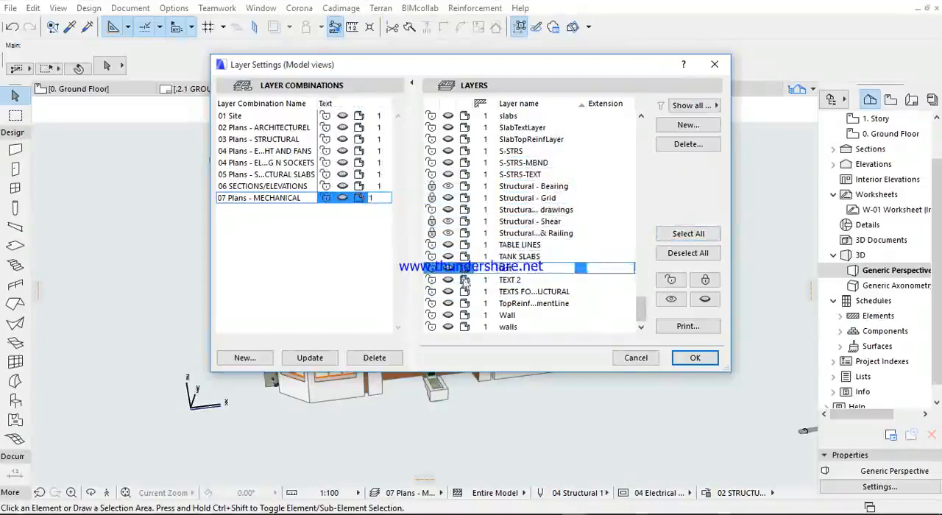
pyautogui.click(465, 281)
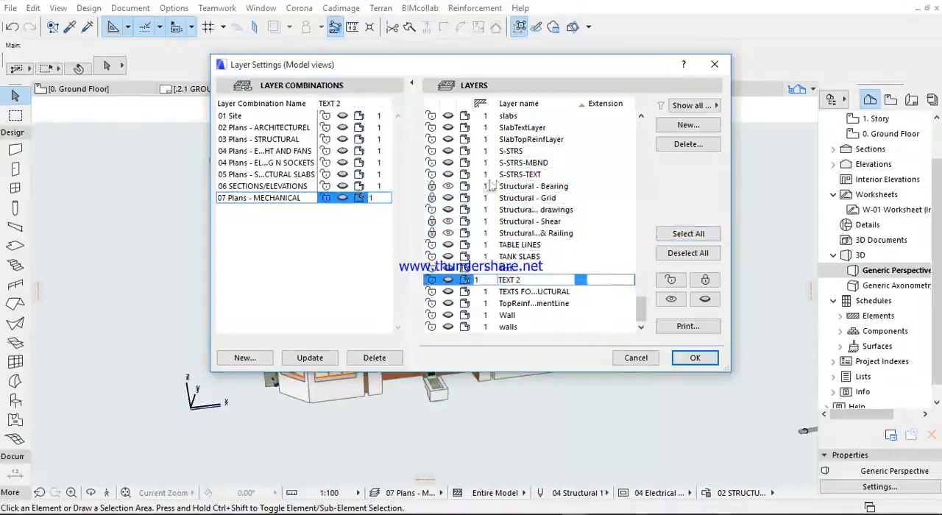
# - Switch the Structural - Bearing layer to wireframe display and apply the layer settings to the 3D model
pyautogui.click(466, 186)
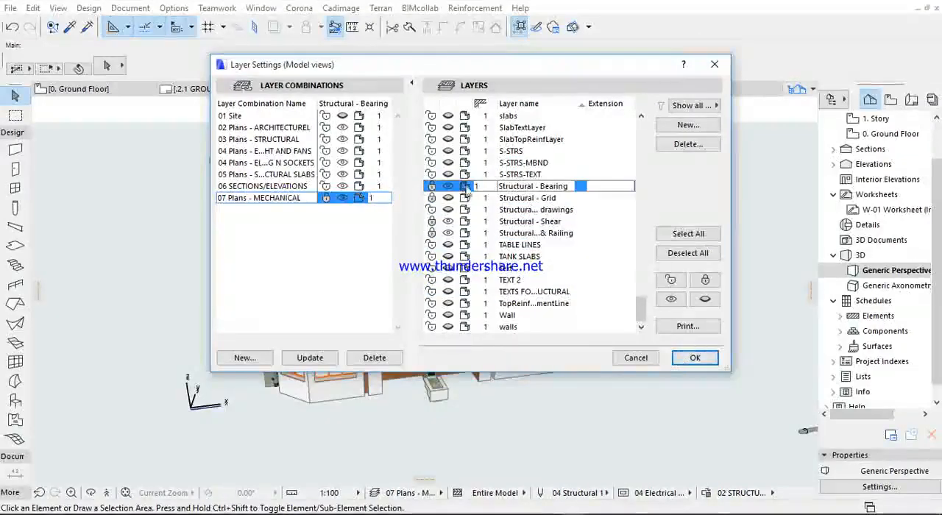
pyautogui.click(695, 357)
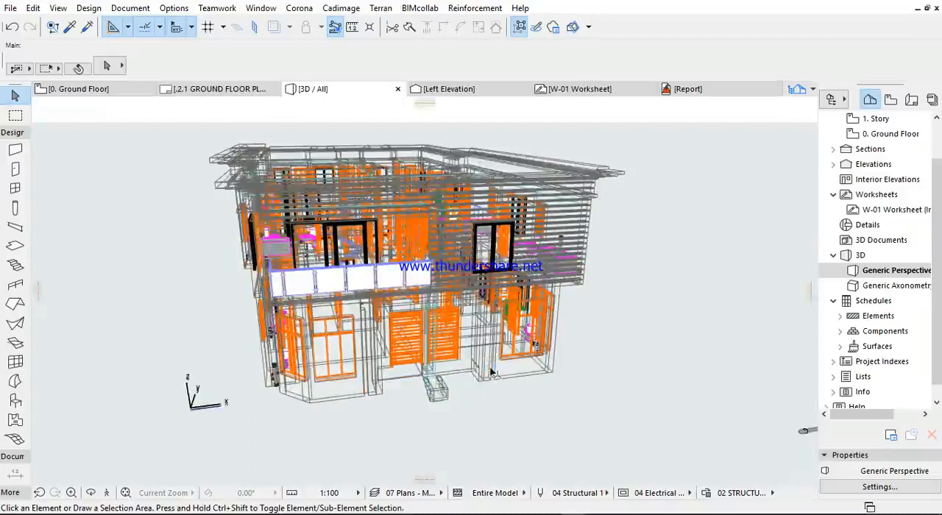
# - Examine the wireframe building in 3D, looking closely at the ground-floor toilets and their drainage pipes
pyautogui.scroll(4, 421, 362)
pyautogui.moveTo(423, 362)
pyautogui.keyDown('shift'); pyautogui.mouseDown(button='middle')
pyautogui.moveTo(492, 340)
pyautogui.moveTo(650, 344)
pyautogui.moveTo(412, 348)
pyautogui.mouseUp(button='middle'); pyautogui.keyUp('shift')
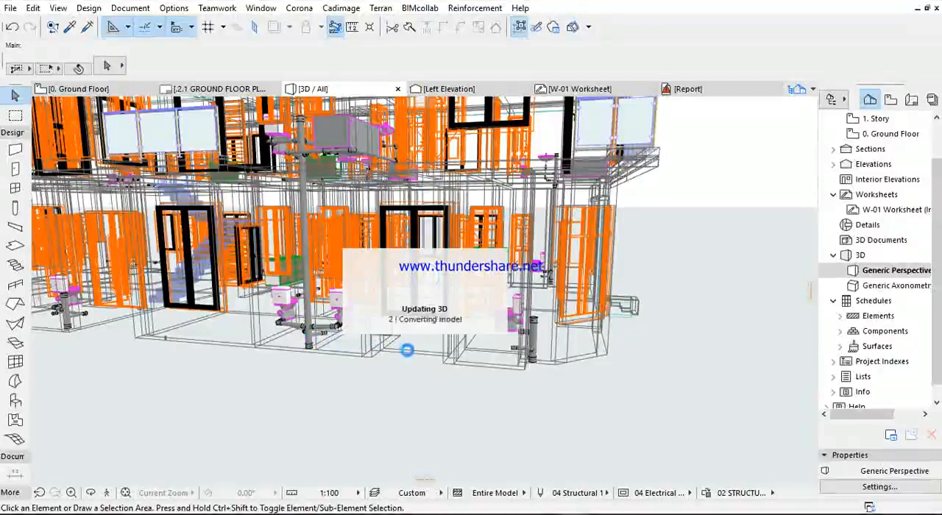
pyautogui.scroll(4, 311, 323)
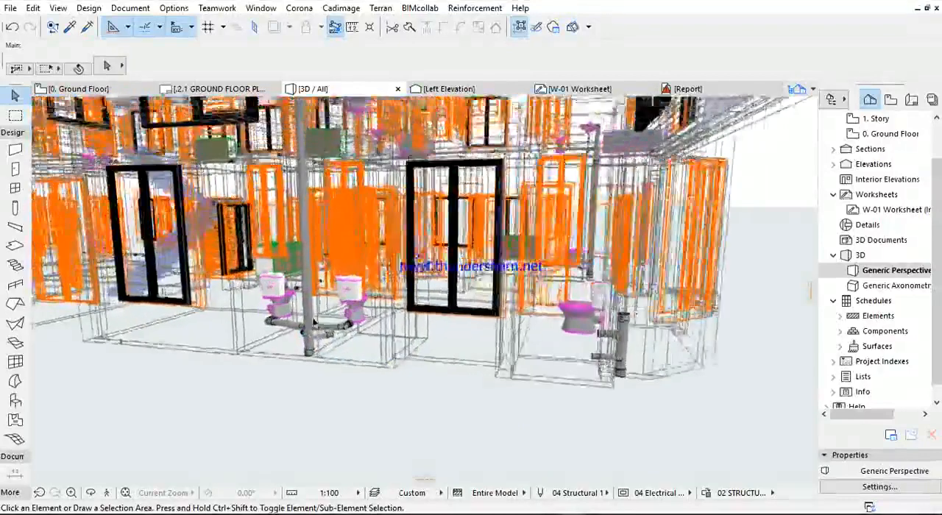
pyautogui.keyDown('shift'); pyautogui.moveTo(311, 324); pyautogui.dragTo(239, 324, button='middle'); pyautogui.keyUp('shift')
pyautogui.scroll(4, 218, 361)
pyautogui.scroll(4, 249, 299)
pyautogui.scroll(-4, 252, 298)
pyautogui.scroll(-6, 280, 298)
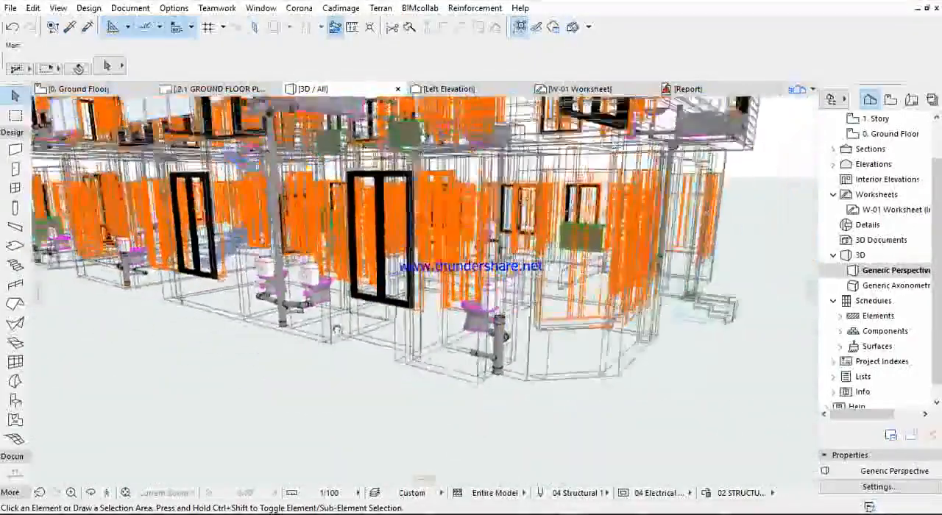
pyautogui.keyDown('shift'); pyautogui.moveTo(336, 329); pyautogui.dragTo(654, 319, button='middle'); pyautogui.keyUp('shift')
pyautogui.scroll(4, 656, 319)
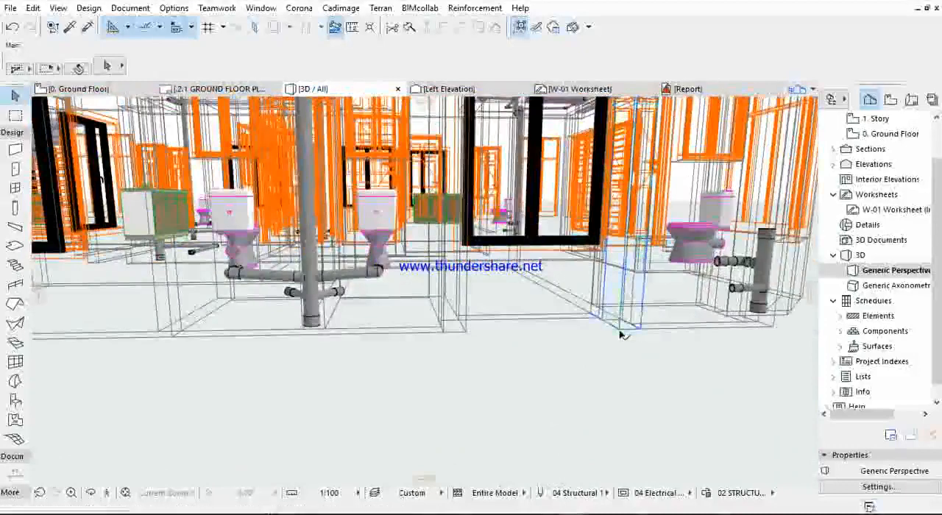
# - Select the ground-floor wall near the toilets to check its layer, and view the building from the corner
pyautogui.click(548, 326)
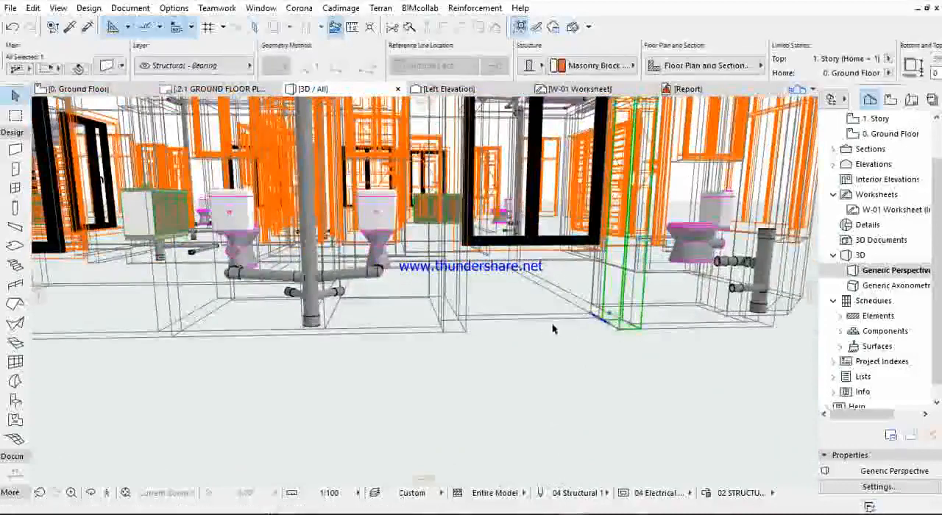
pyautogui.scroll(-6, 537, 325)
pyautogui.keyDown('shift'); pyautogui.moveTo(646, 280); pyautogui.dragTo(575, 263, button='middle'); pyautogui.keyUp('shift')
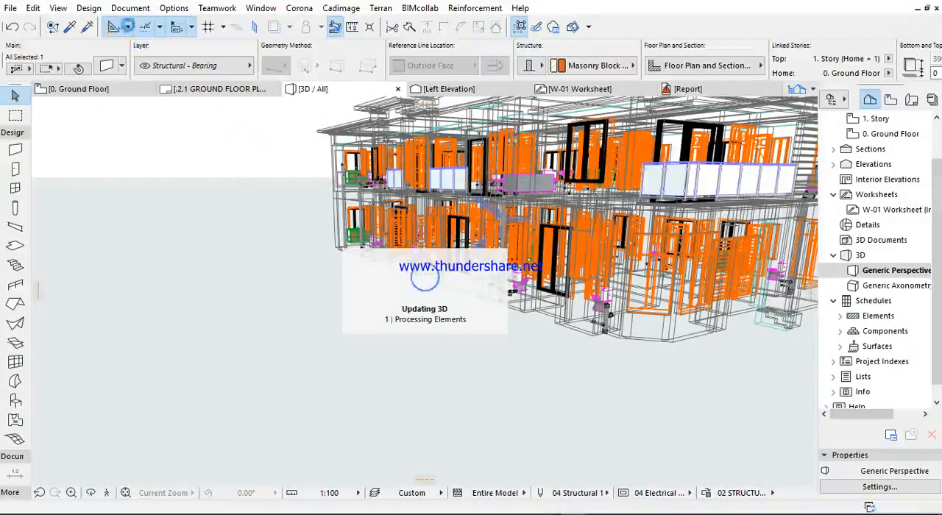
# - Reopen the model view layer settings, toggle the Structural - Bearing layer's wireframe display and visibility, and close without applying
pyautogui.click(129, 8)
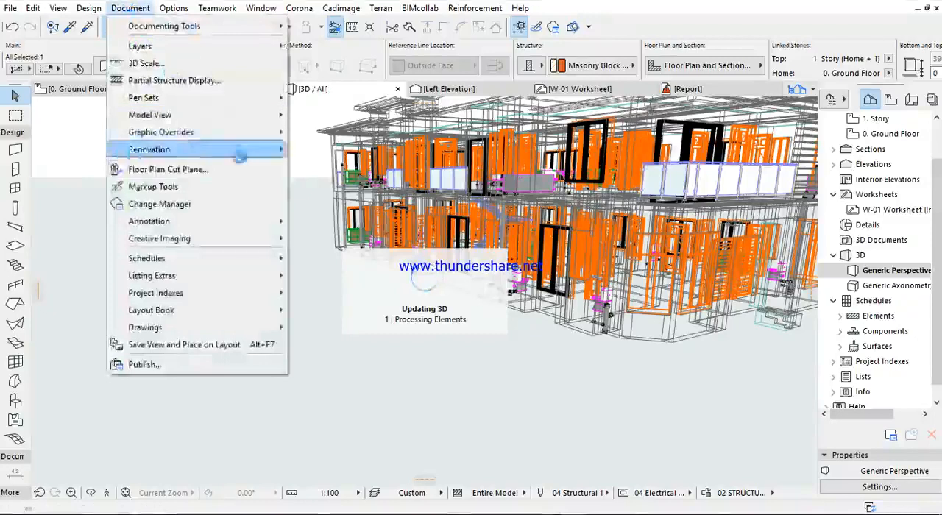
pyautogui.moveTo(272, 45)
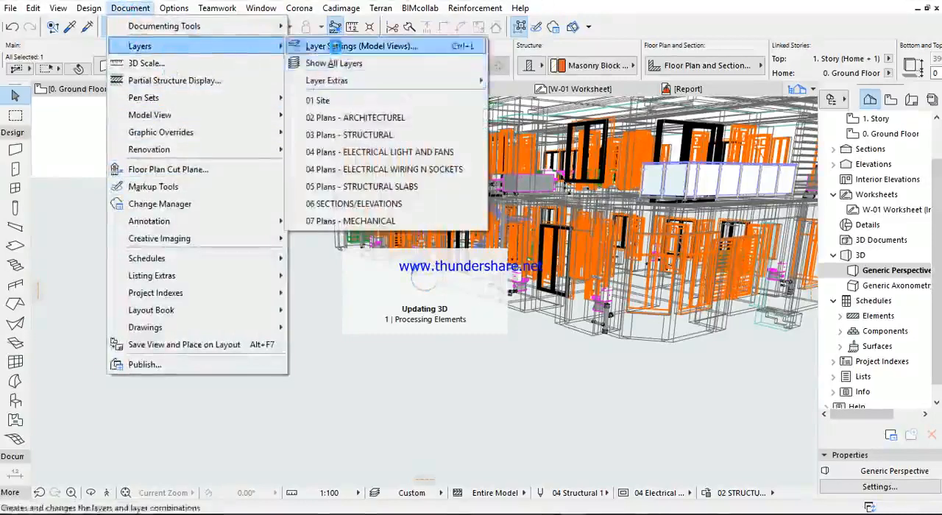
pyautogui.click(335, 45)
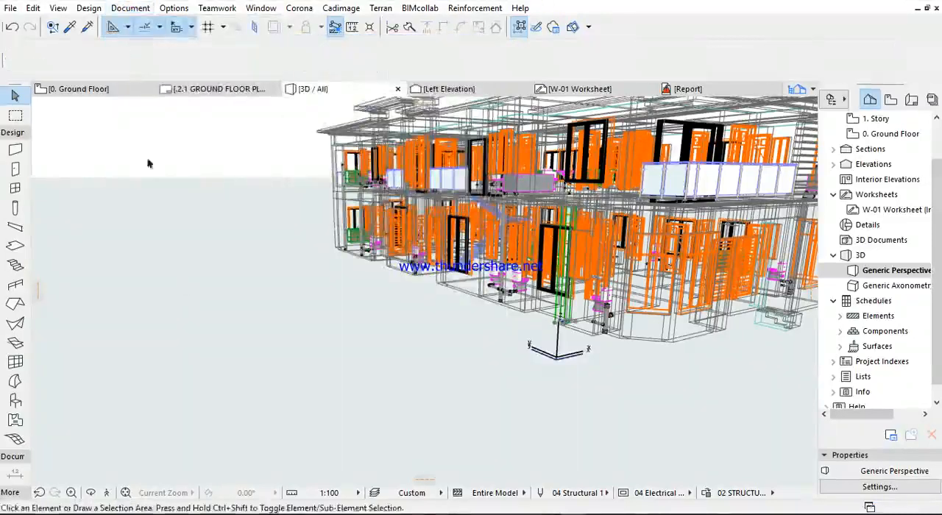
pyautogui.click(129, 8)
pyautogui.moveTo(160, 47)
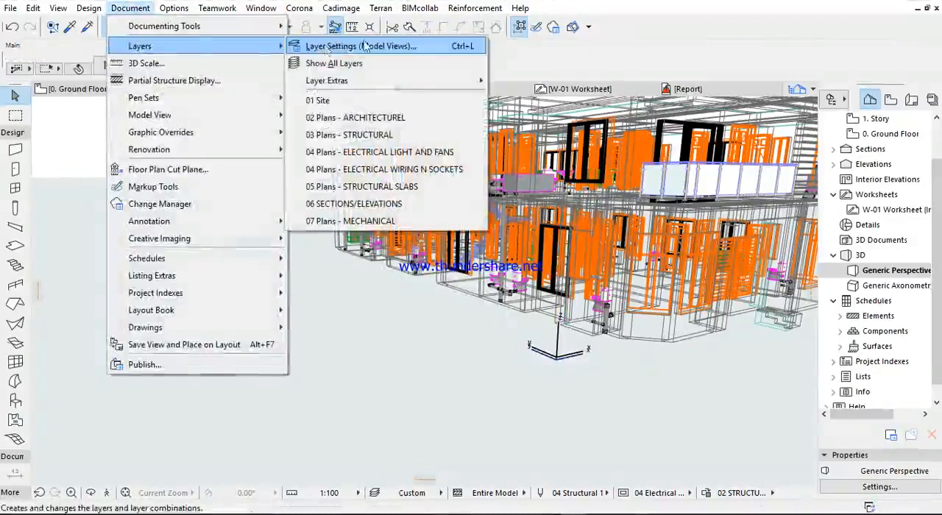
pyautogui.click(366, 46)
pyautogui.moveTo(640, 165); pyautogui.dragTo(641, 311)
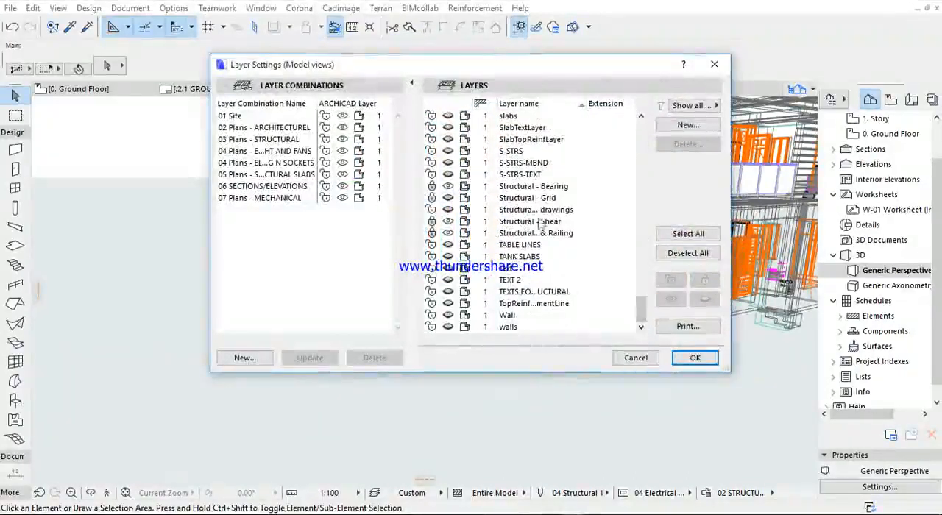
pyautogui.click(467, 187)
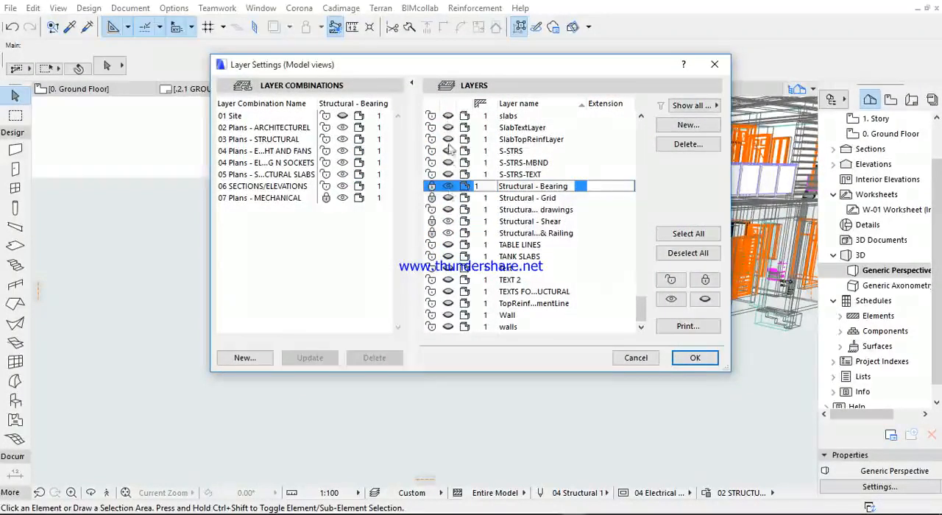
pyautogui.click(450, 189)
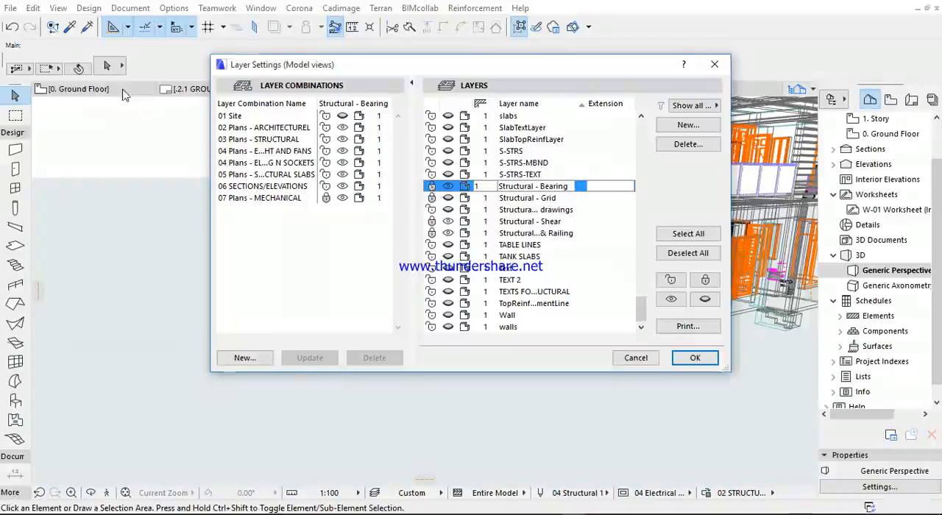
pyautogui.click(714, 64)
# - Switch to the Ground Floor plan and apply the 07 Plans - MECHANICAL layer combination
pyautogui.click(94, 89)
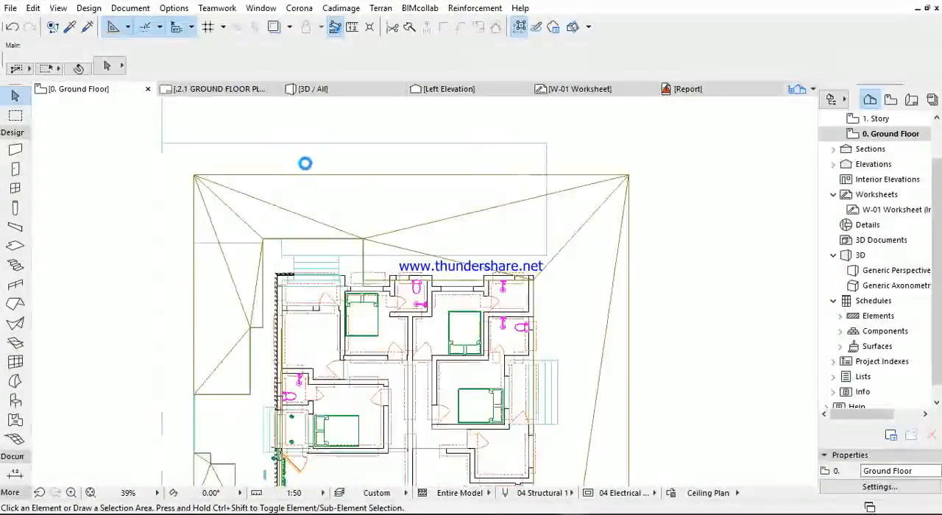
pyautogui.click(130, 8)
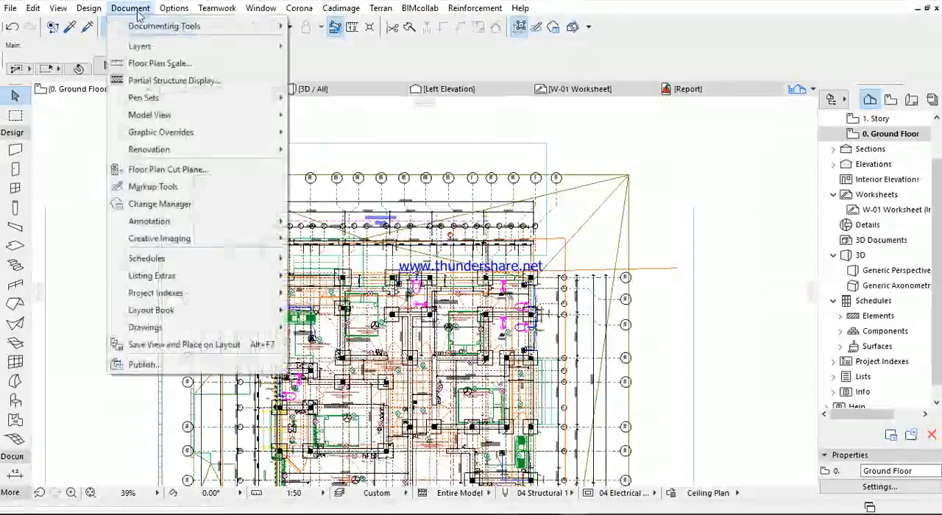
pyautogui.moveTo(152, 48)
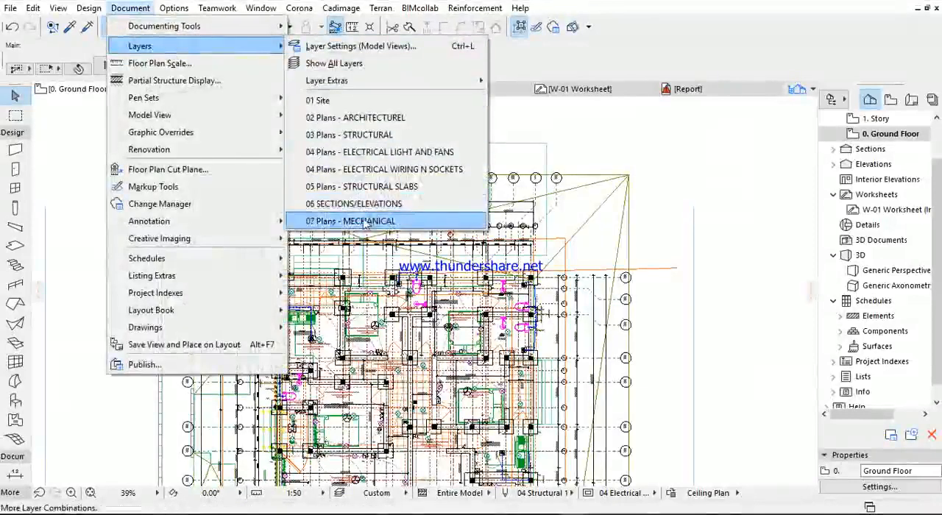
pyautogui.click(363, 221)
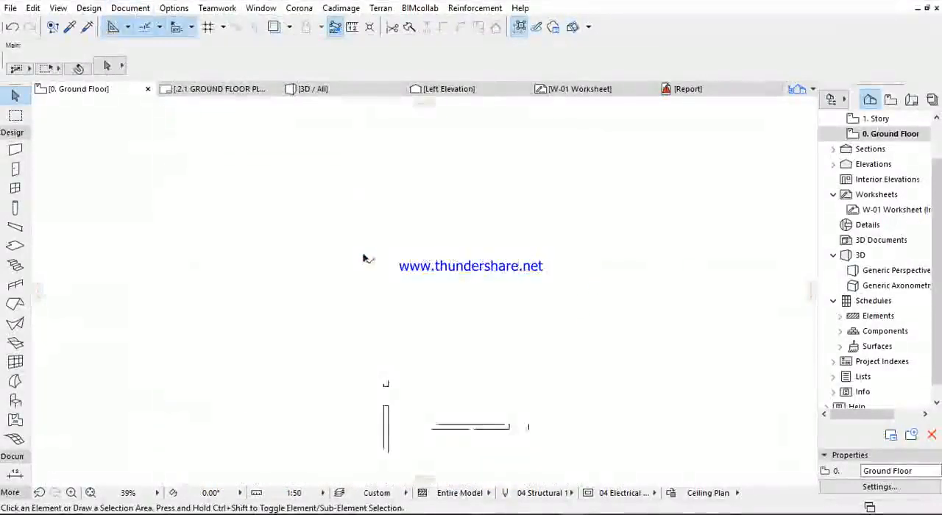
# - Examine the labelled PVC pipe runs at the kitchen sink and the toilet on the ground floor plan
pyautogui.scroll(10, 294, 294)
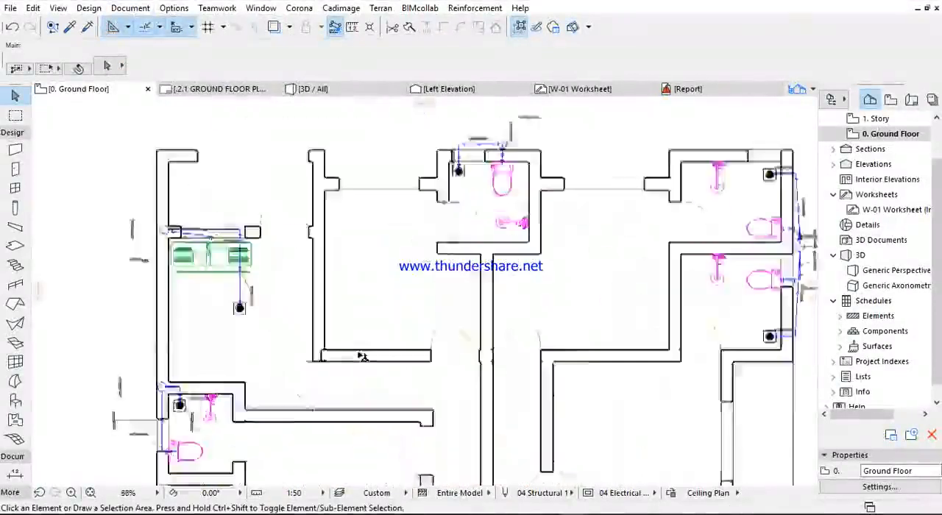
pyautogui.scroll(-5, 381, 251)
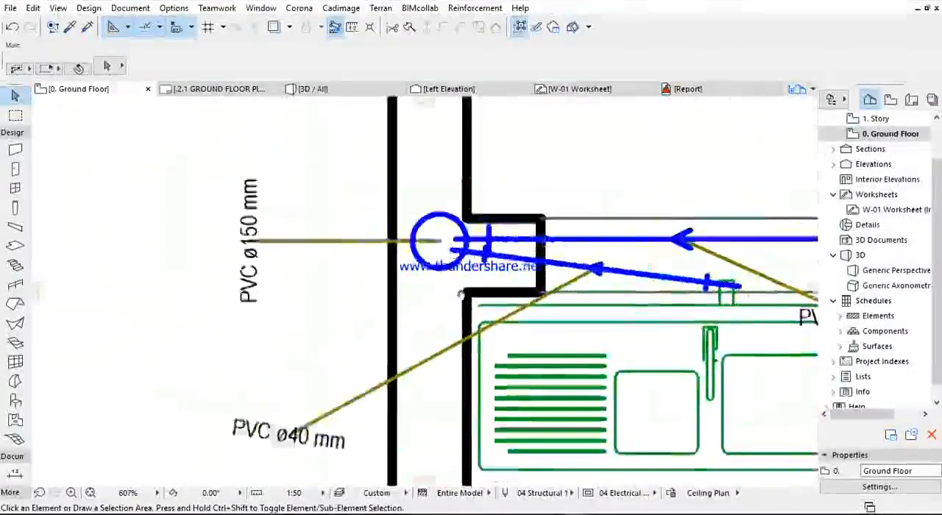
pyautogui.scroll(-6, 381, 250)
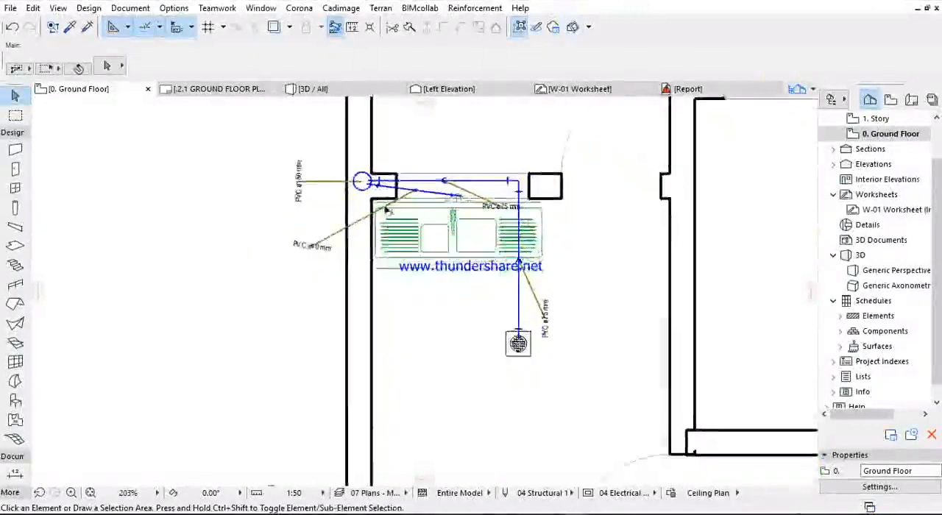
pyautogui.scroll(9, 179, 210)
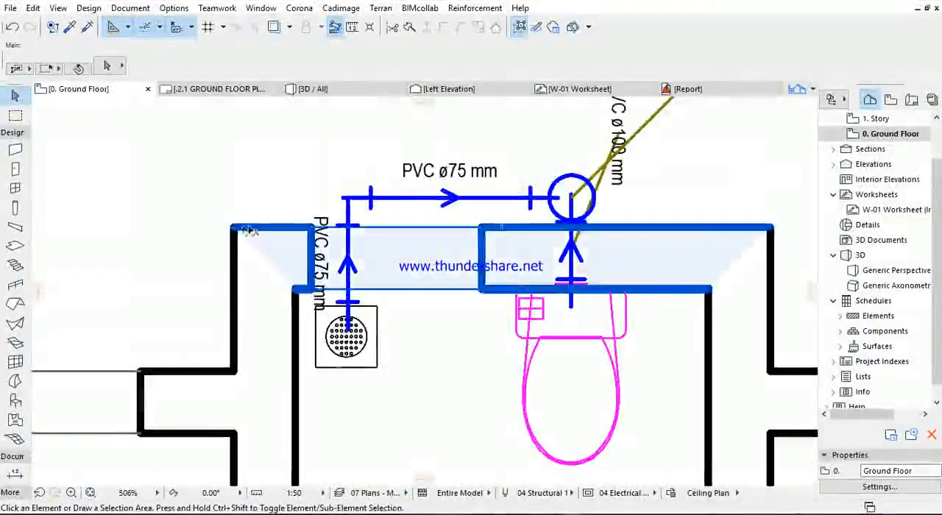
pyautogui.scroll(-6, 247, 230)
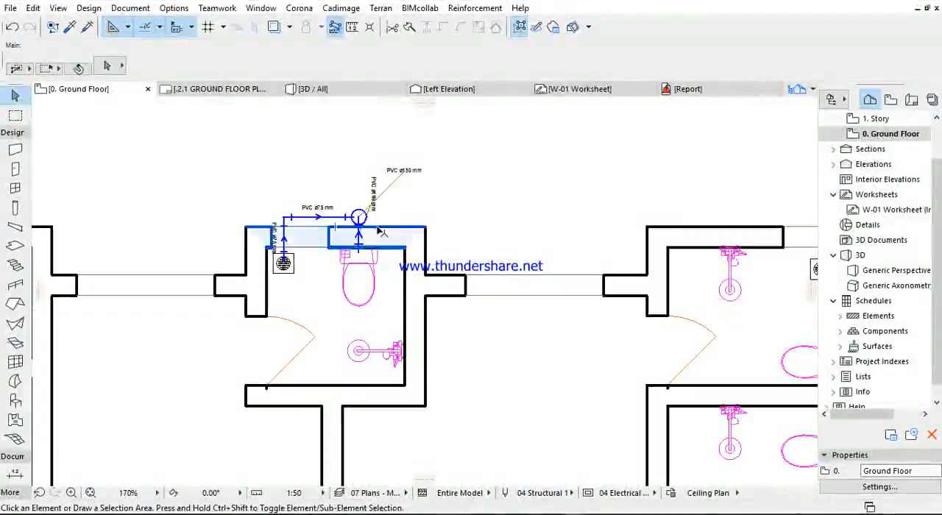
# - Select the outer wall behind the toilet, check it against the vertical pipe symbol, and clear the selection
pyautogui.click(269, 247)
pyautogui.scroll(3, 268, 245)
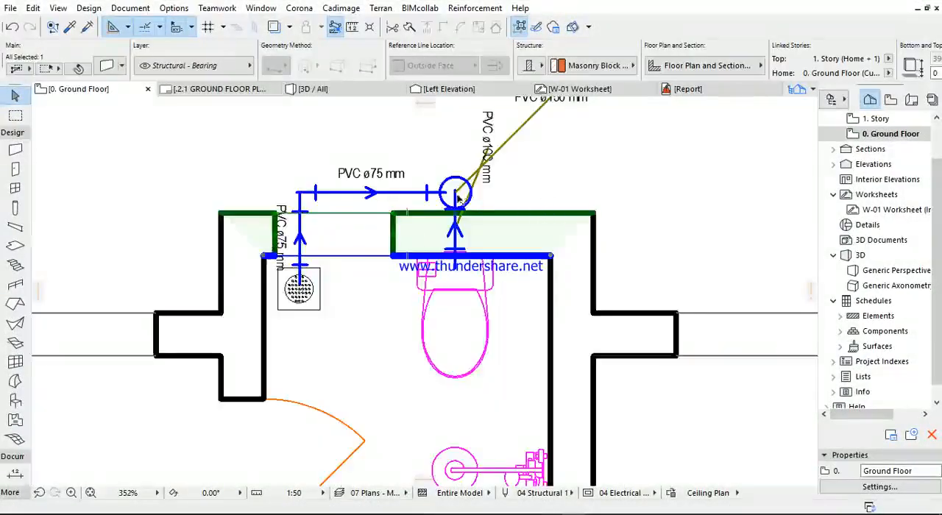
pyautogui.click(457, 193)
pyautogui.moveTo(456, 193); pyautogui.dragTo(491, 171)
pyautogui.press('Escape')
pyautogui.press('Escape')
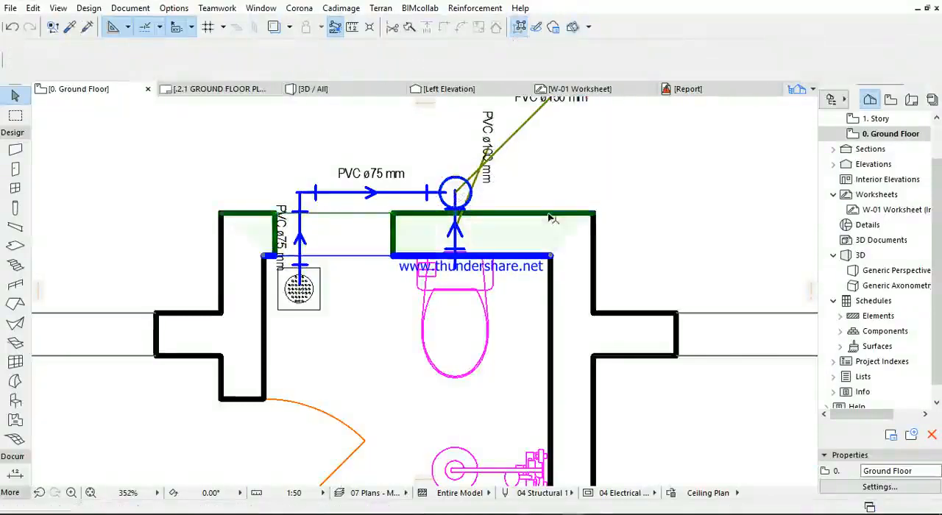
pyautogui.click(555, 215)
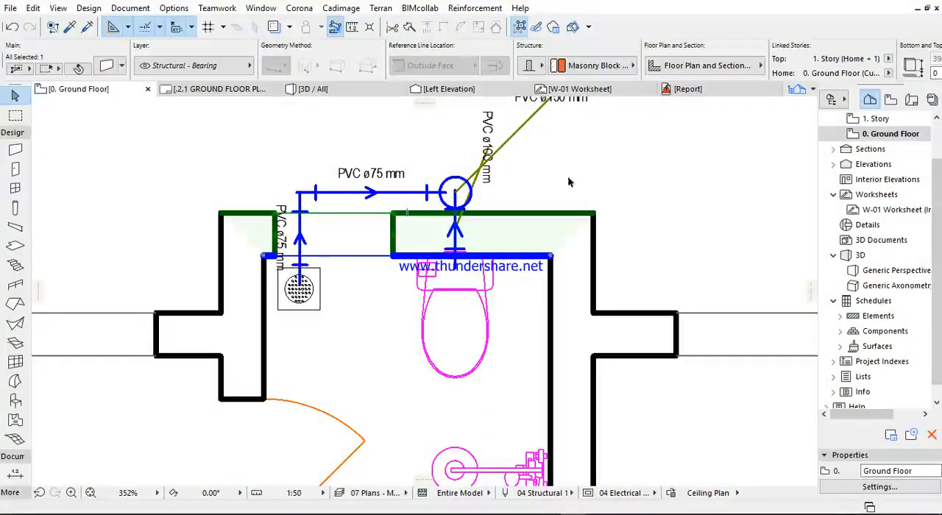
pyautogui.click(543, 184)
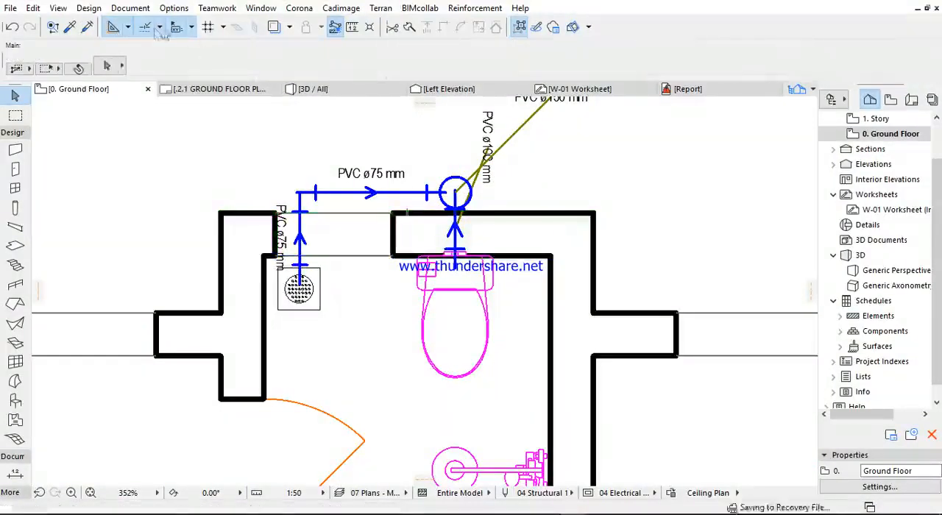
# - Open the model view layer settings, close them unchanged, and look closely at the toilet's pipe connection through the wall
pyautogui.click(130, 8)
pyautogui.moveTo(184, 46)
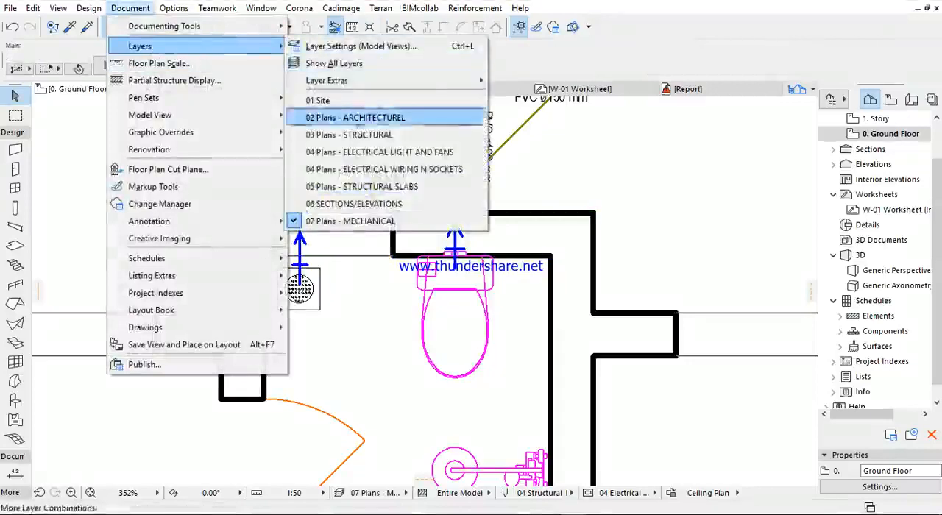
pyautogui.click(327, 48)
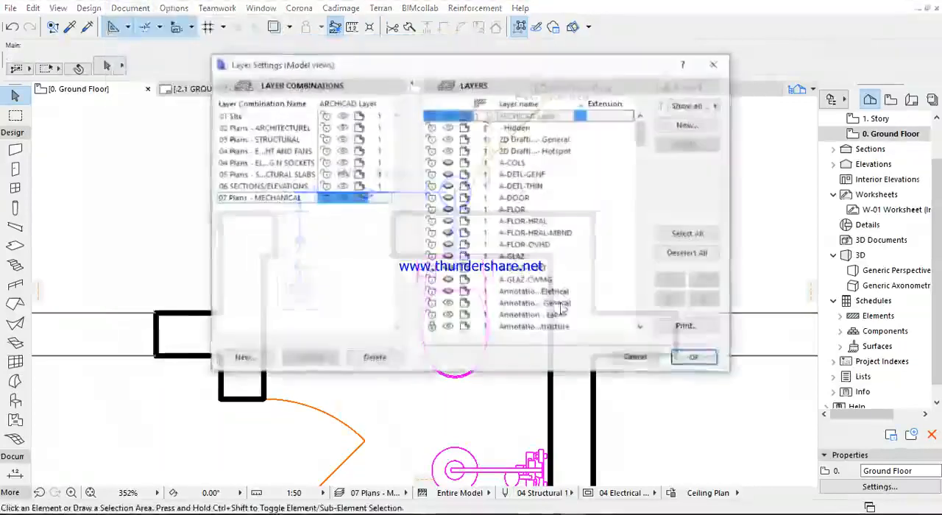
pyautogui.click(709, 66)
pyautogui.scroll(5, 530, 223)
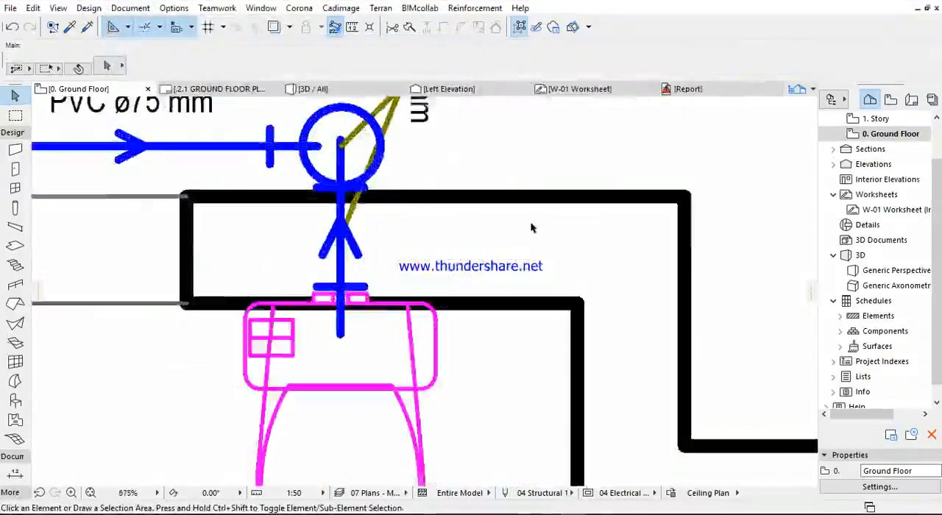
# - Select the walls behind and beside the toilet room one after another to check them, and clear the selection
pyautogui.scroll(-3, 534, 215)
pyautogui.click(498, 295)
pyautogui.click(504, 244)
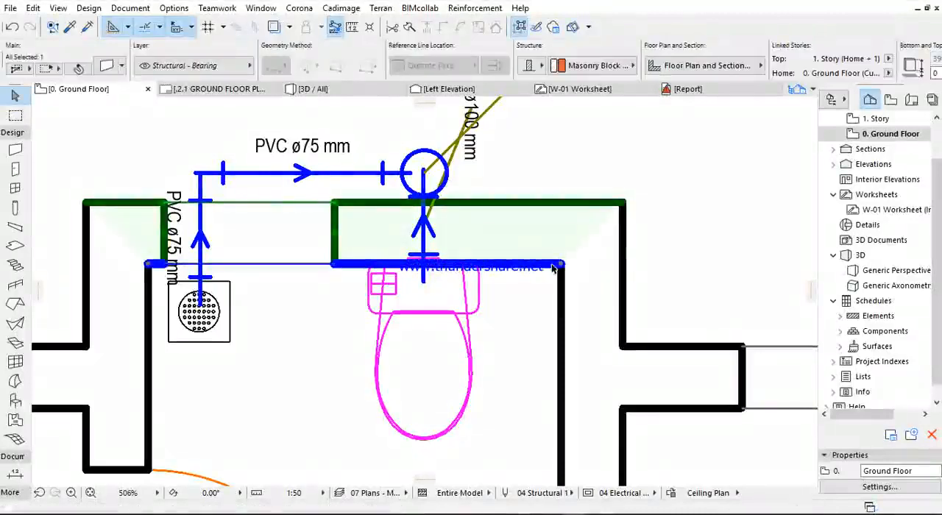
pyautogui.scroll(-3, 604, 242)
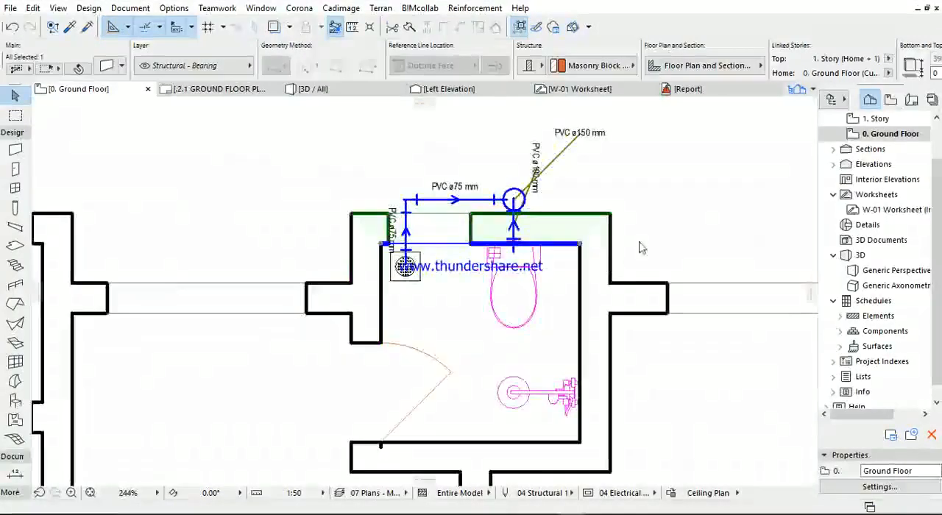
pyautogui.click(624, 316)
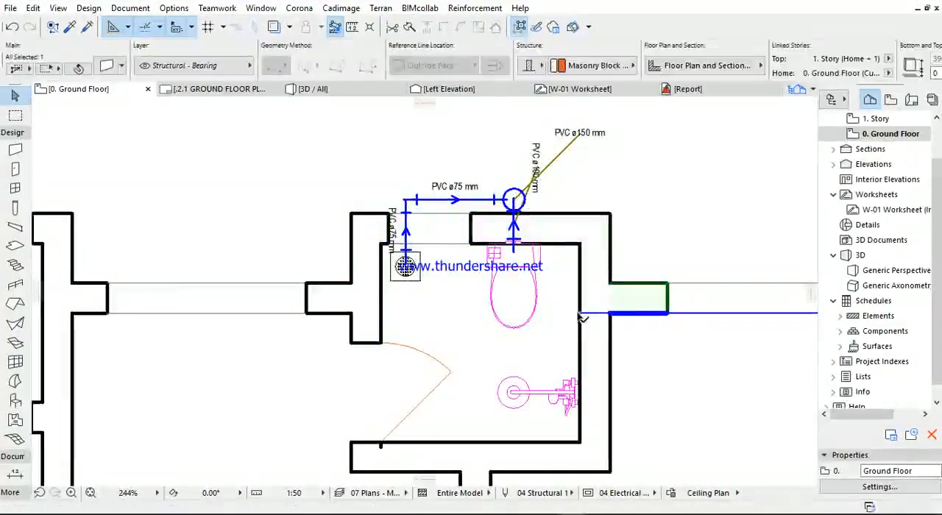
pyautogui.click(322, 301)
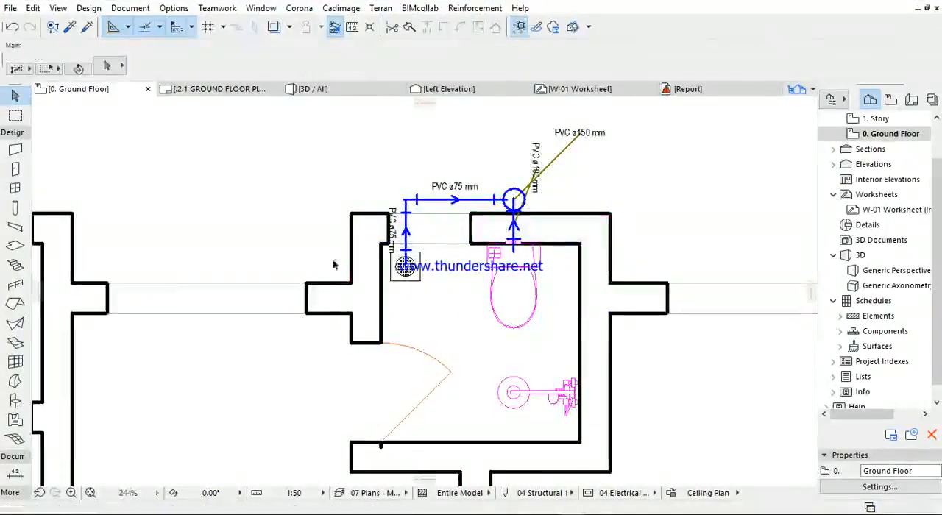
pyautogui.click(399, 316)
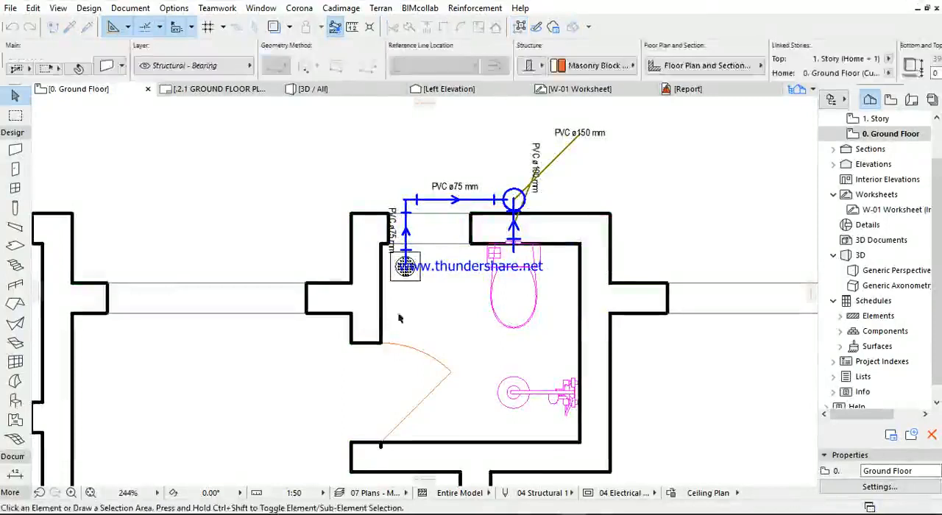
pyautogui.click(333, 312)
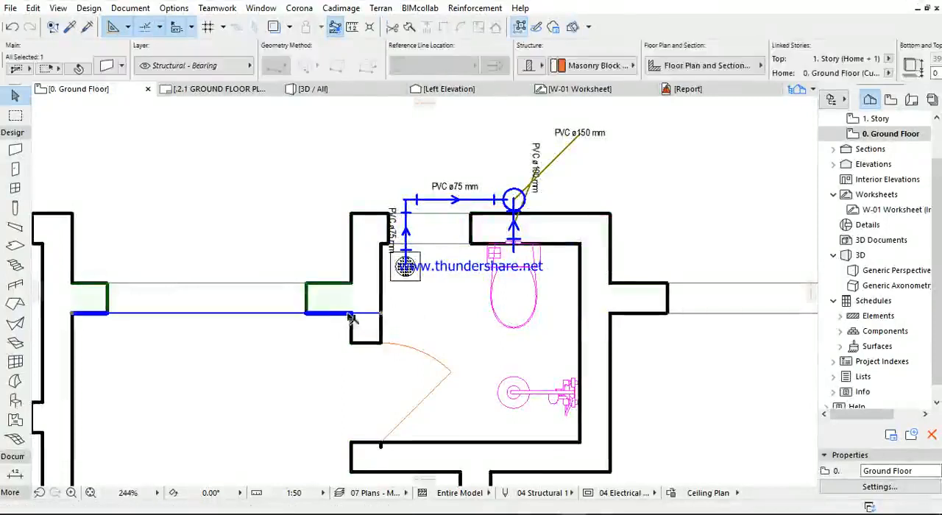
pyautogui.click(404, 303)
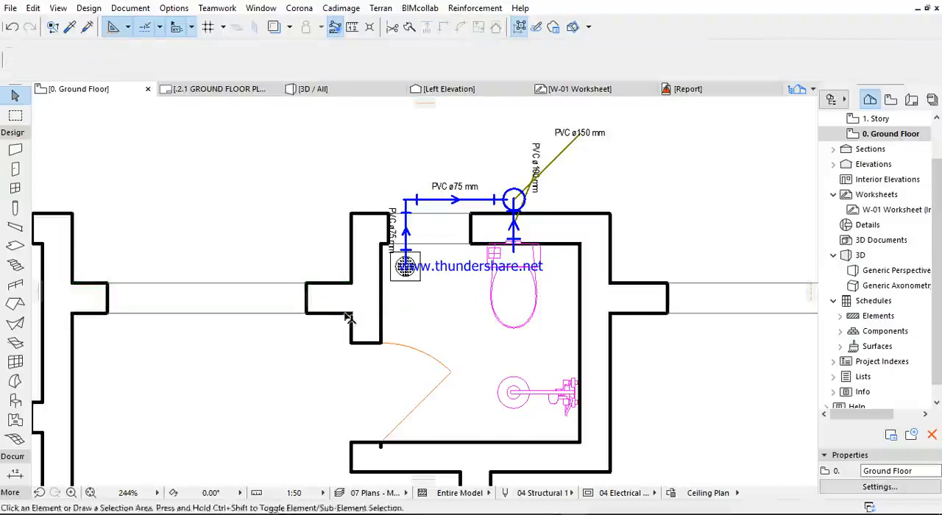
# - Open the model view layer settings, inspect the lock state of the Structural - Bearing layer, and close them unchanged
pyautogui.click(125, 13)
pyautogui.click(151, 63)
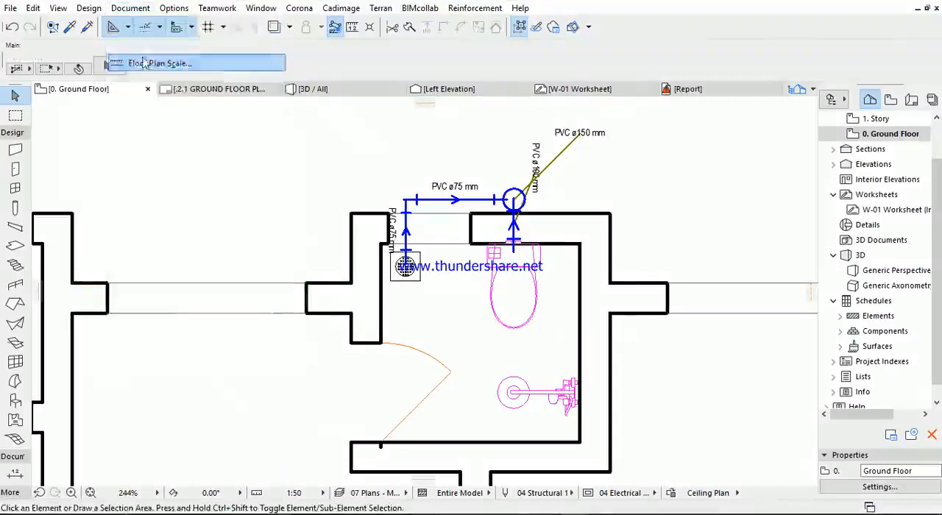
pyautogui.click(530, 138)
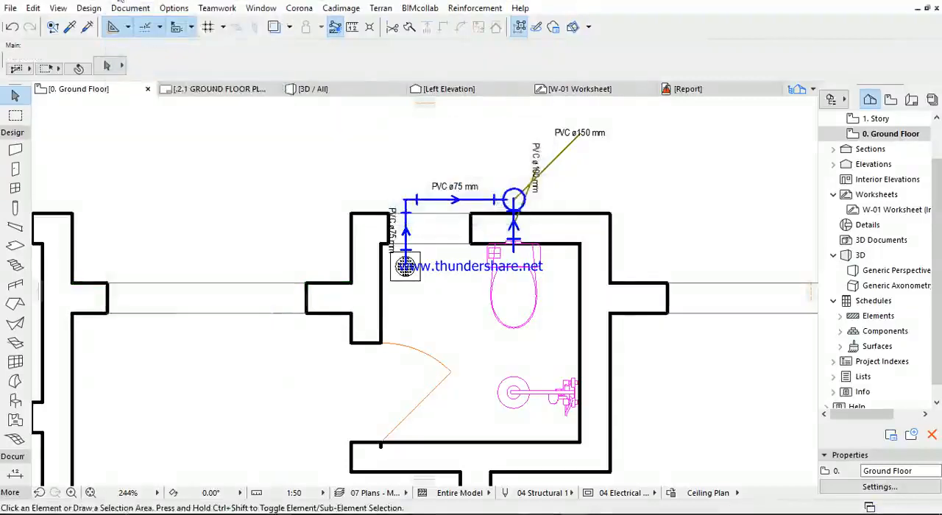
pyautogui.click(132, 8)
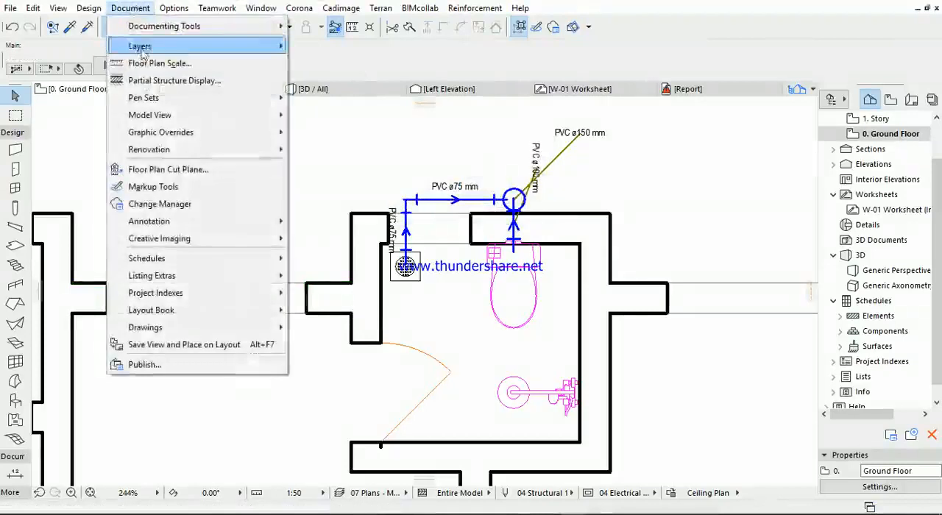
pyautogui.moveTo(139, 46)
pyautogui.click(357, 45)
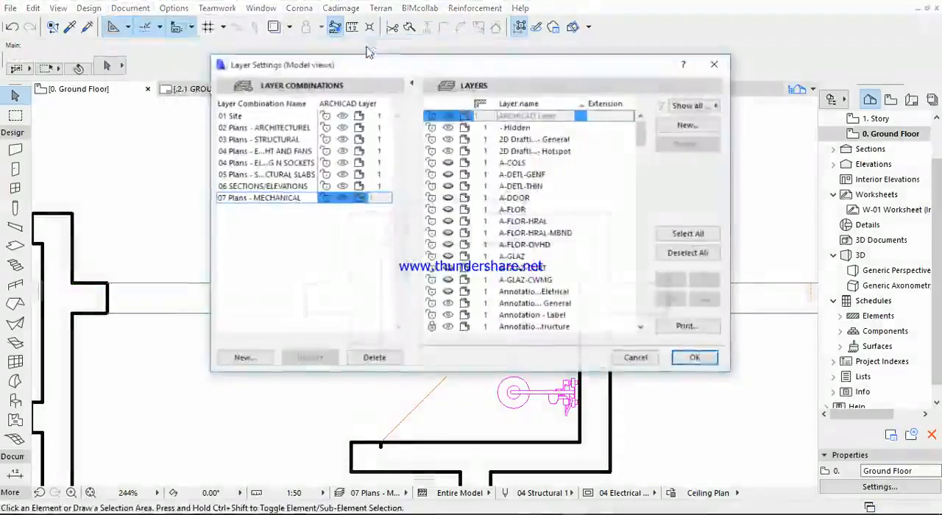
pyautogui.scroll(-4, 498, 301)
pyautogui.moveTo(642, 154); pyautogui.dragTo(641, 315)
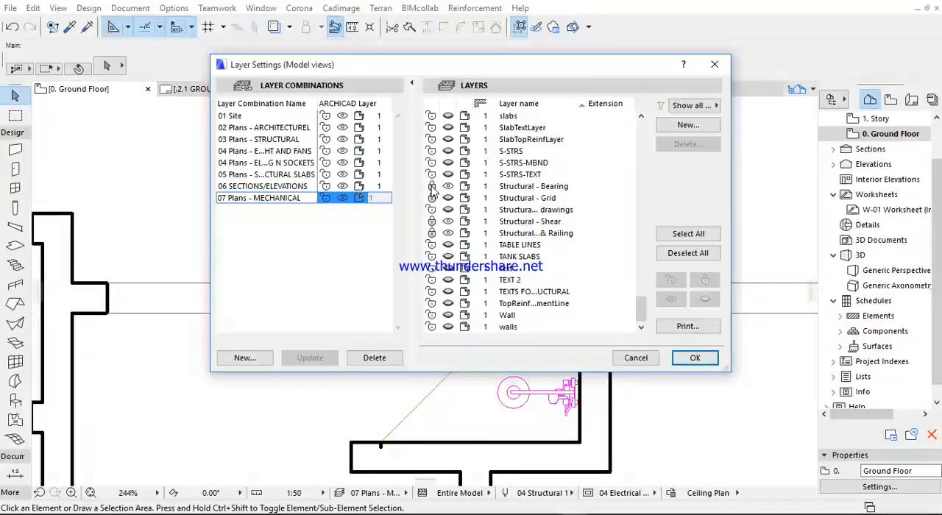
pyautogui.click(714, 64)
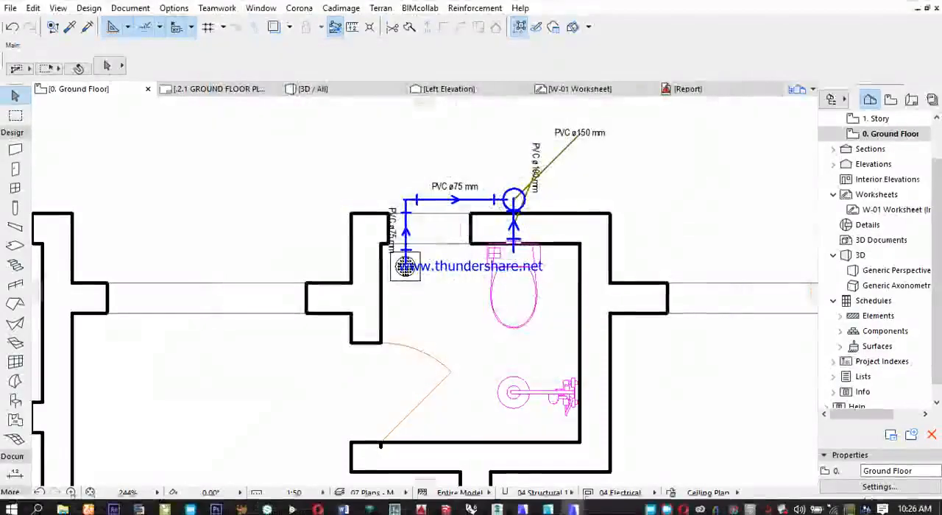
# - Switch to the Untitled Archicad project, open its model view layer settings and select the 01 Site layer combination
pyautogui.moveTo(573, 505)
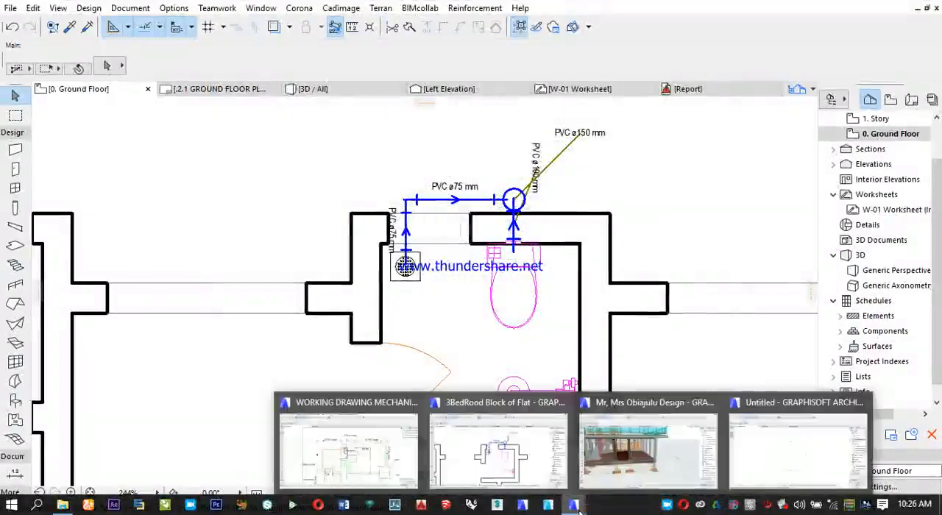
pyautogui.moveTo(787, 446)
pyautogui.click(786, 446)
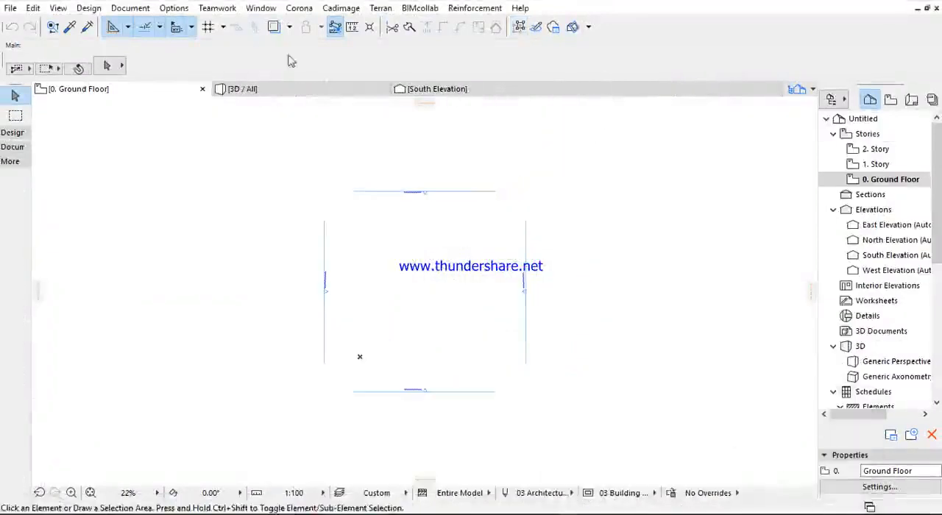
pyautogui.click(131, 8)
pyautogui.moveTo(138, 47)
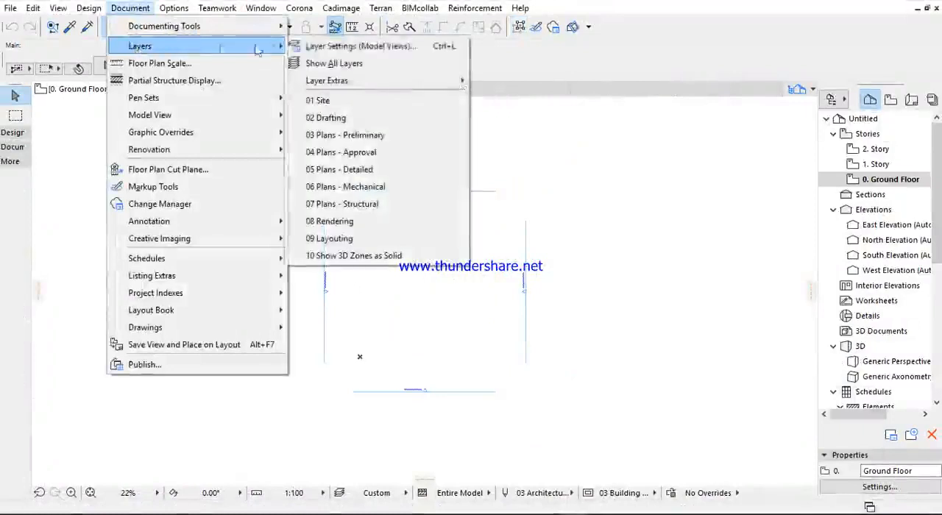
pyautogui.click(328, 47)
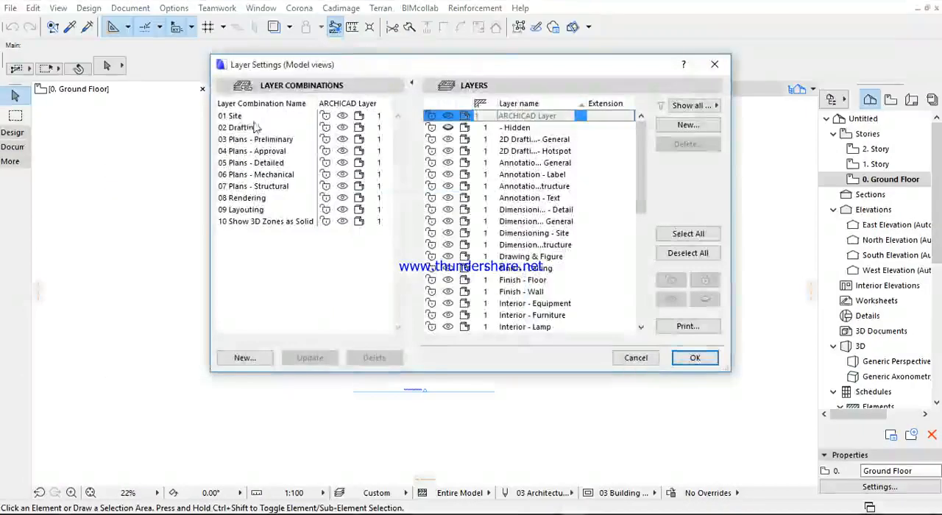
pyautogui.click(244, 118)
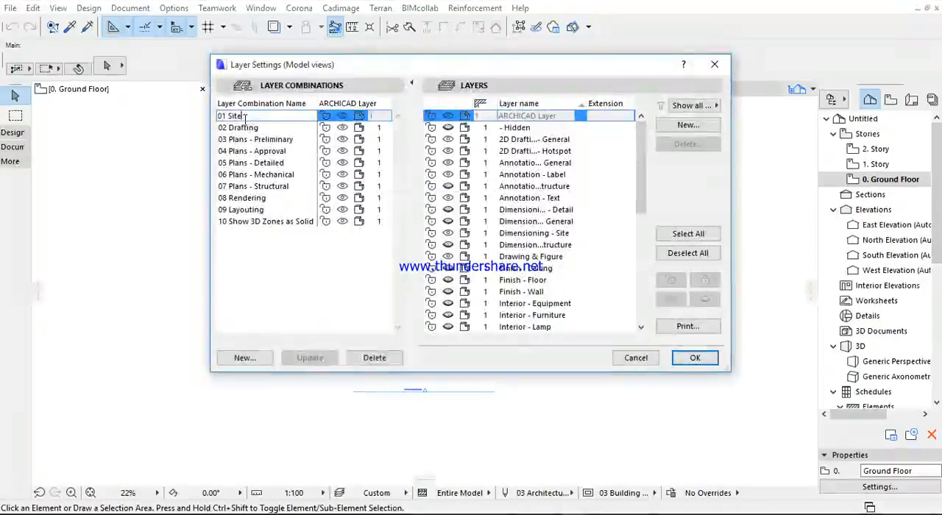
pyautogui.click(244, 246)
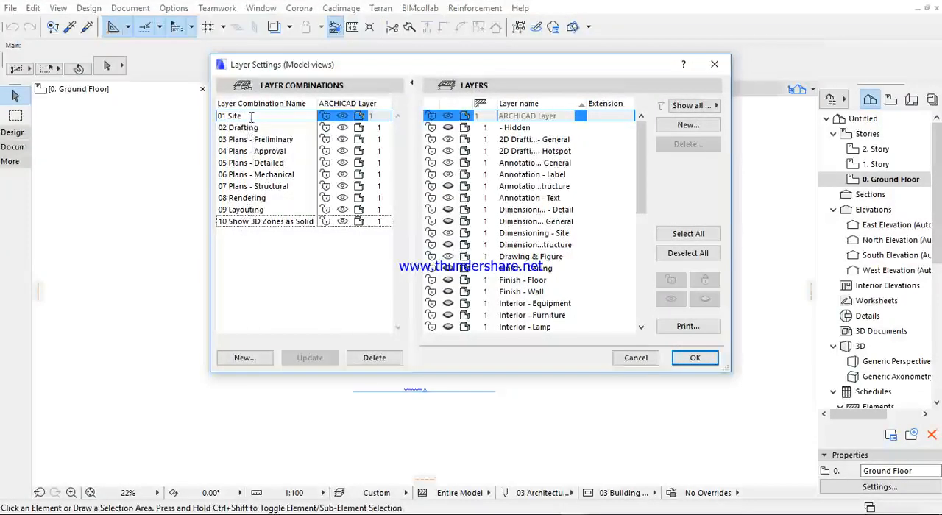
# - Delete the layer combinations 10 Show 3D Zones as Solid, 09 Layouting, 08 Rendering, 07 Plans - Structural and 06 Plans - Mechanical
pyautogui.click(267, 223)
pyautogui.click(368, 358)
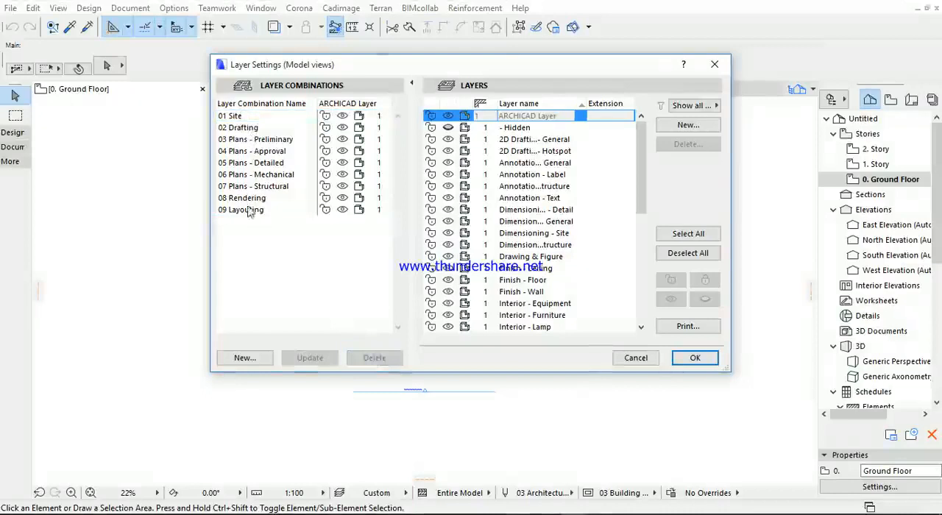
pyautogui.click(368, 365)
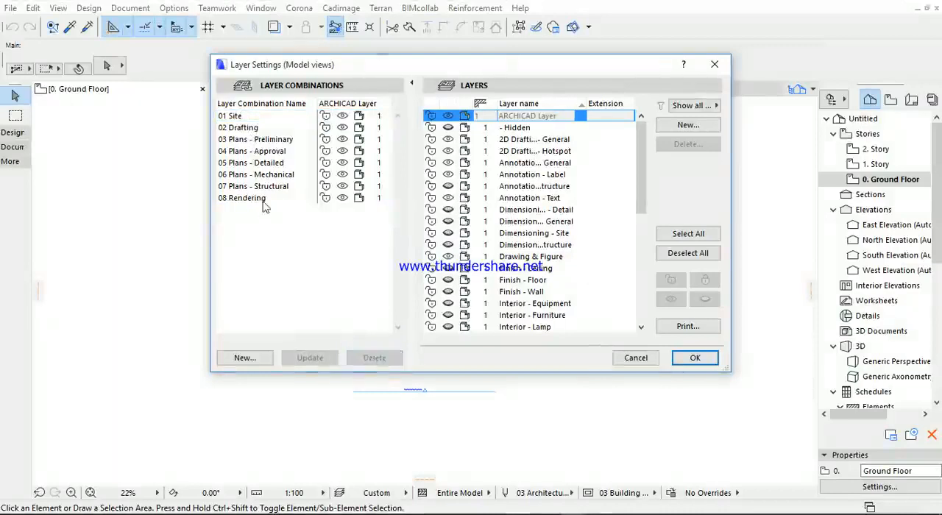
pyautogui.click(263, 198)
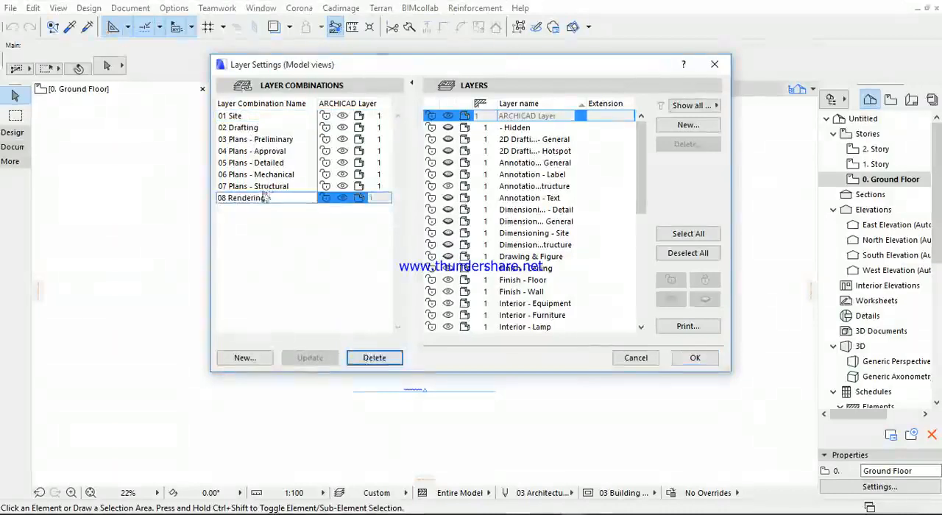
pyautogui.click(368, 358)
pyautogui.click(239, 187)
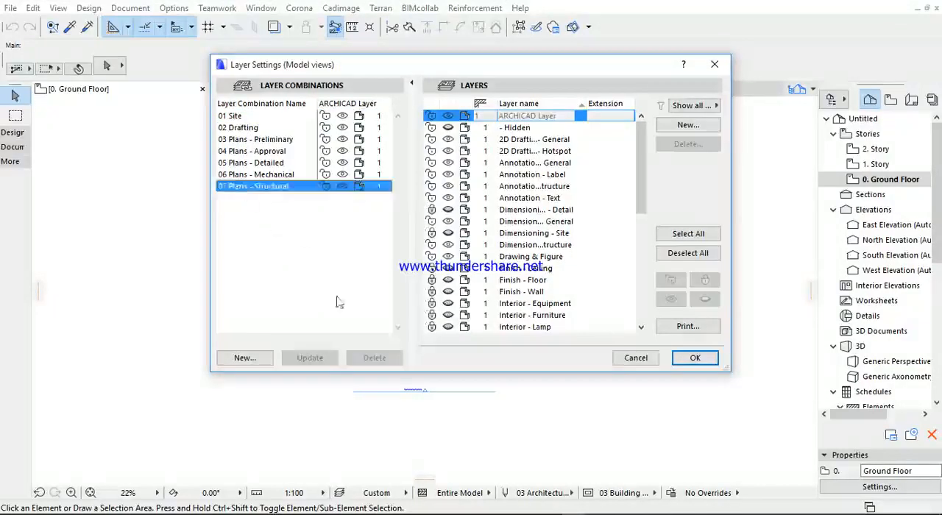
pyautogui.click(373, 359)
pyautogui.click(254, 177)
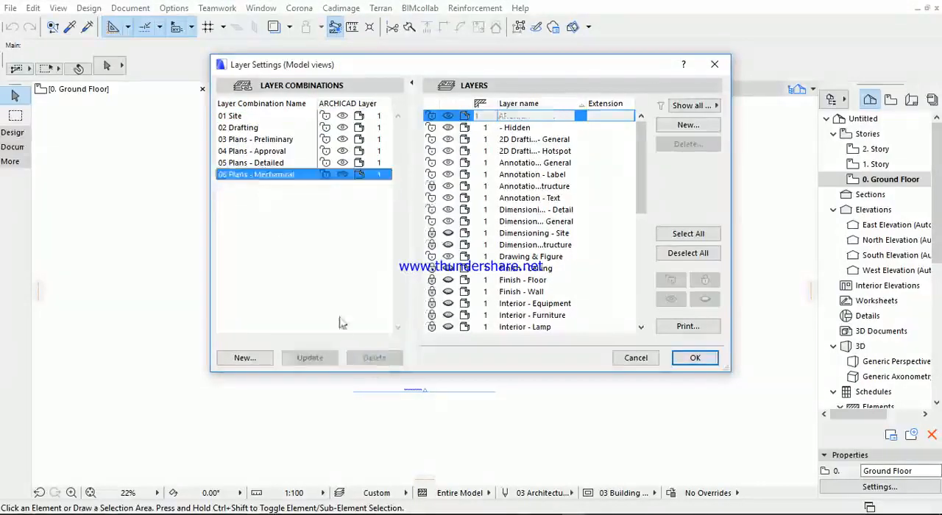
pyautogui.click(373, 358)
# - Delete the layer combinations 05 Plans - Detailed, 04 Plans - Approval, 03 Plans - Preliminary, 02 Drafting and 01 Site
pyautogui.click(254, 162)
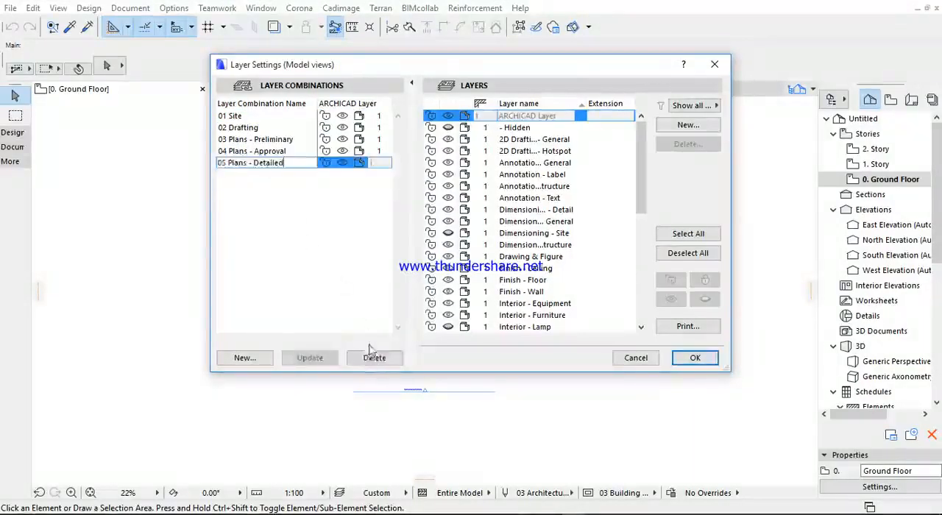
pyautogui.click(374, 358)
pyautogui.click(261, 151)
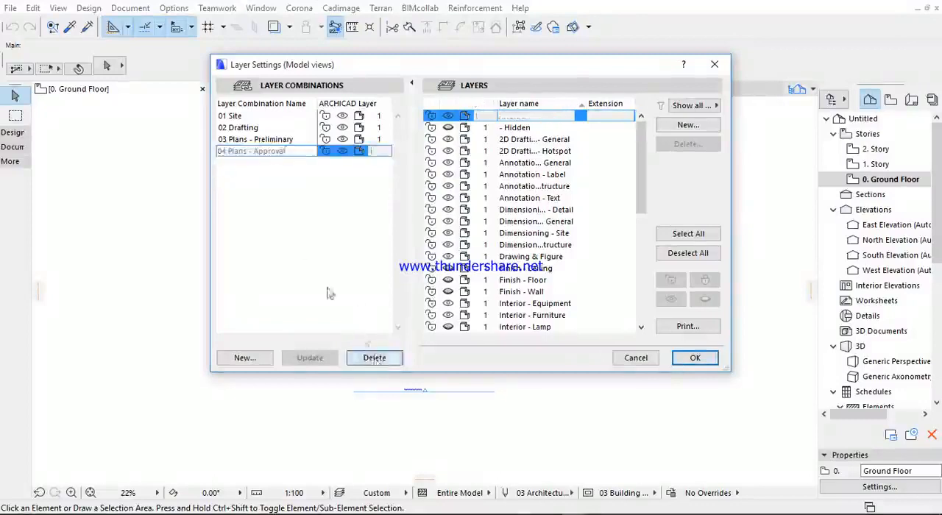
pyautogui.click(373, 358)
pyautogui.click(260, 140)
pyautogui.click(373, 357)
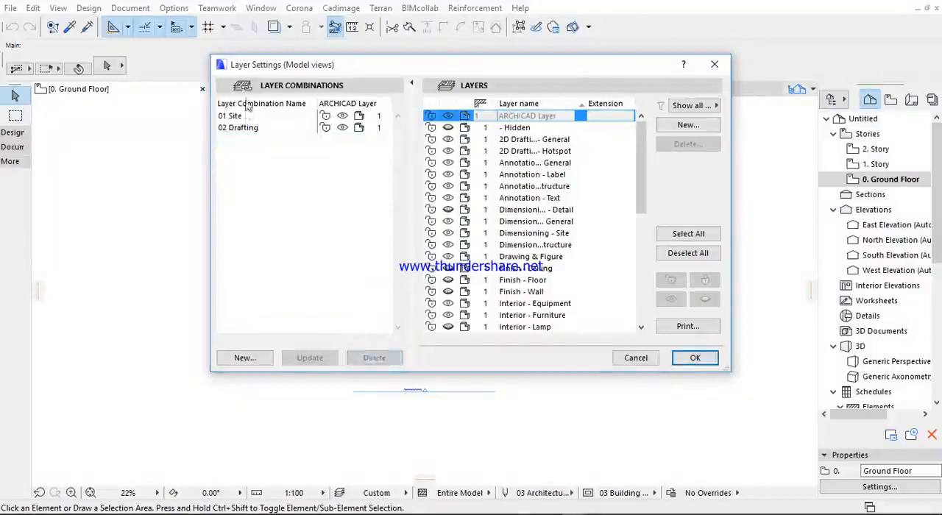
pyautogui.click(246, 128)
pyautogui.click(373, 359)
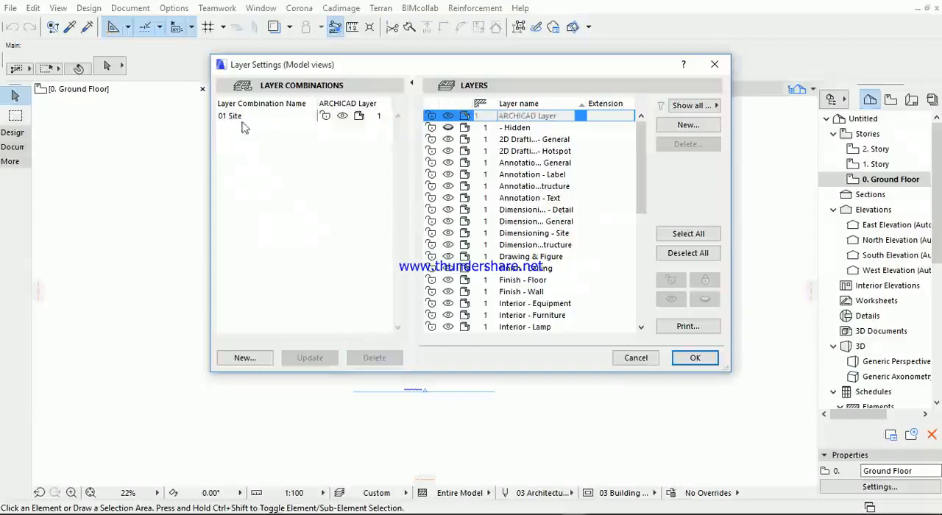
pyautogui.click(246, 117)
pyautogui.click(373, 358)
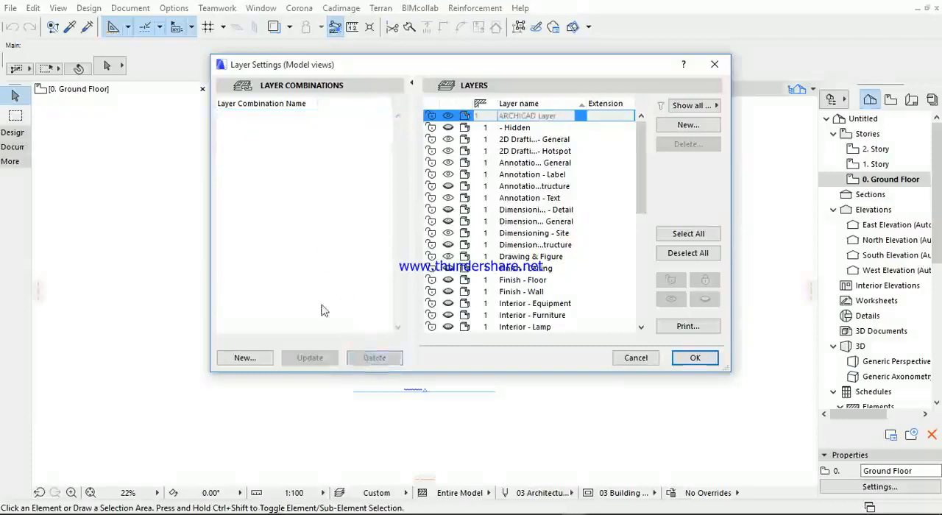
# - Create a new layer combination named "architectural floor plans"
pyautogui.click(245, 359)
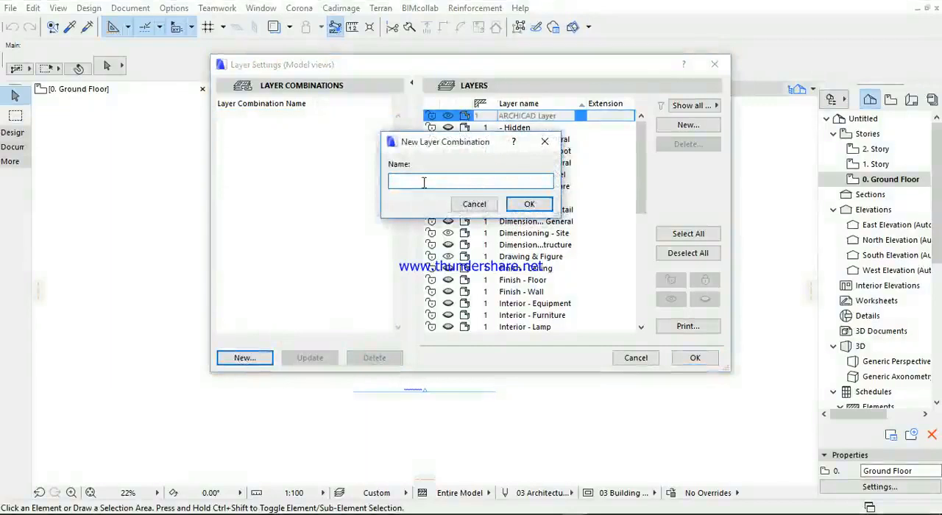
pyautogui.write('architectural floor o')
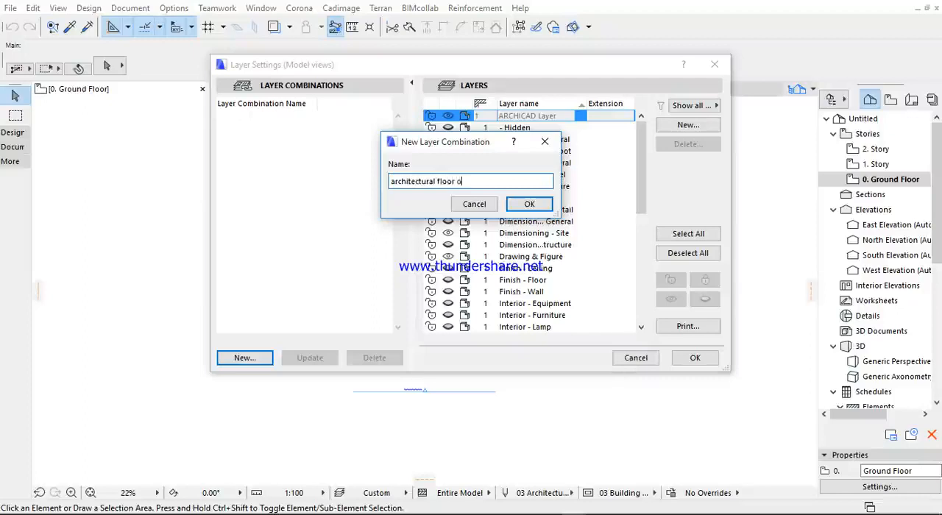
pyautogui.write('ans')
pyautogui.click(548, 203)
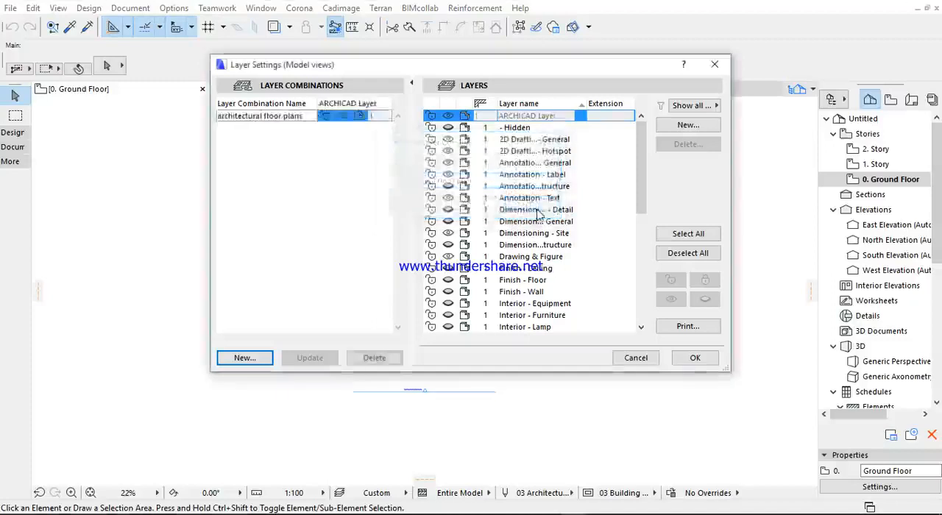
# - Begin a second new layer combination, entering "archit" as the start of its name
pyautogui.click(250, 361)
pyautogui.write('architural elevation and section')
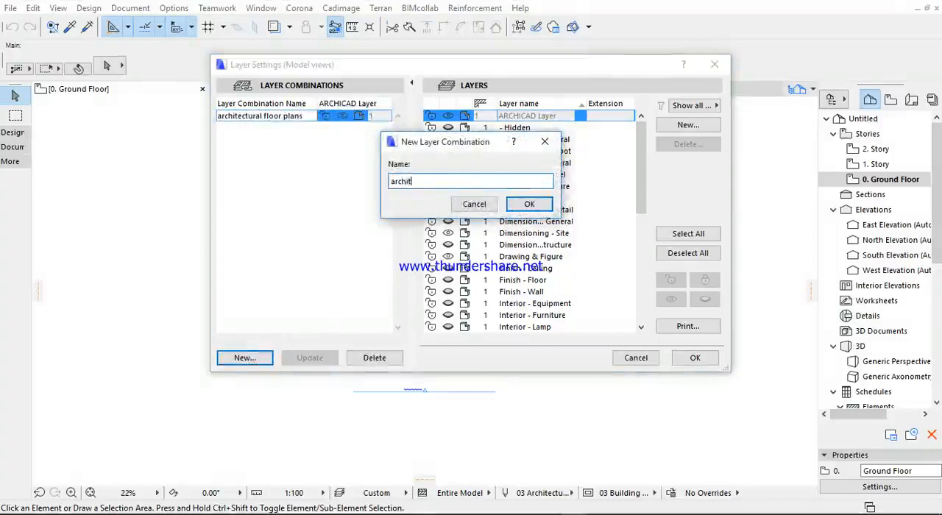
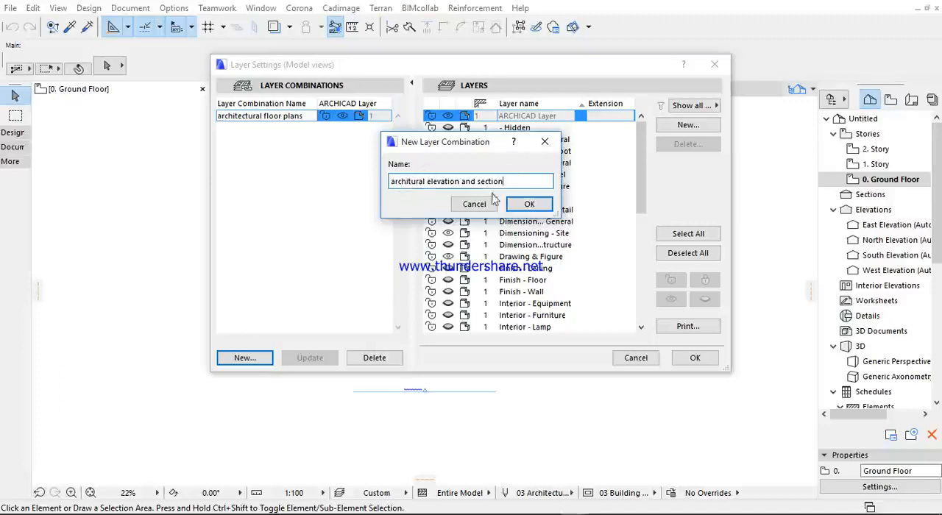
pyautogui.moveTo(410, 181); pyautogui.dragTo(412, 182)
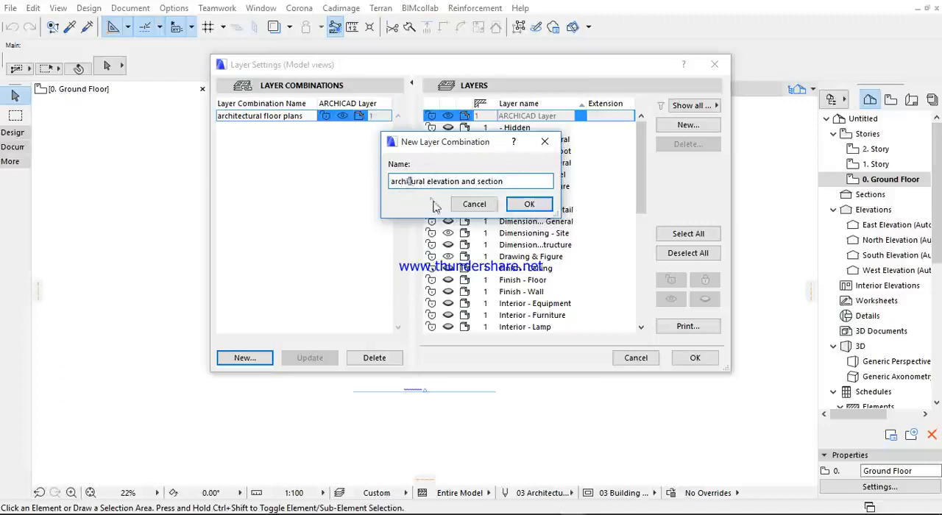
pyautogui.write('tect')
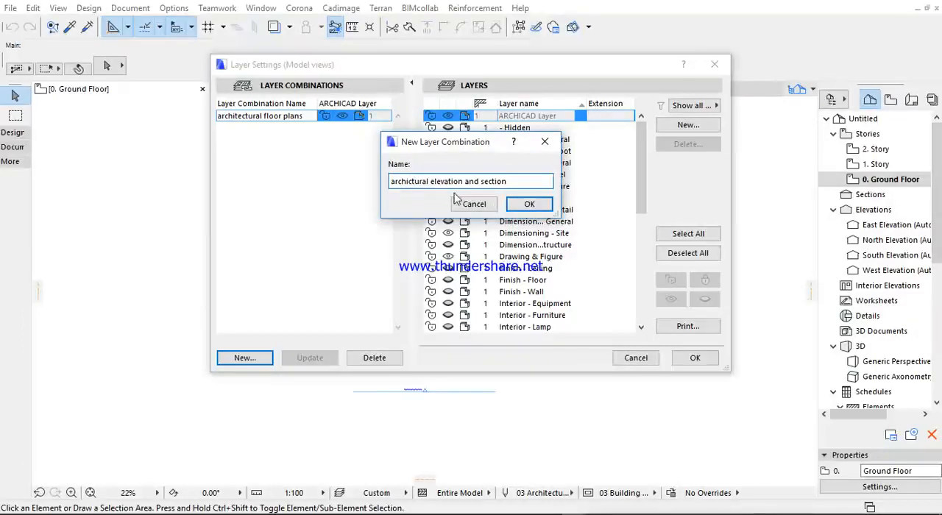
pyautogui.press('BackSpace')
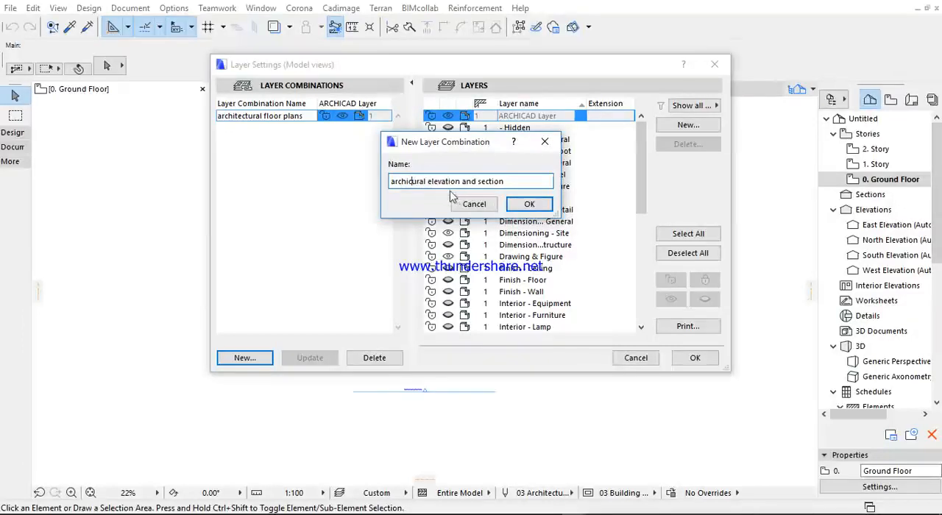
pyautogui.press('BackSpace')
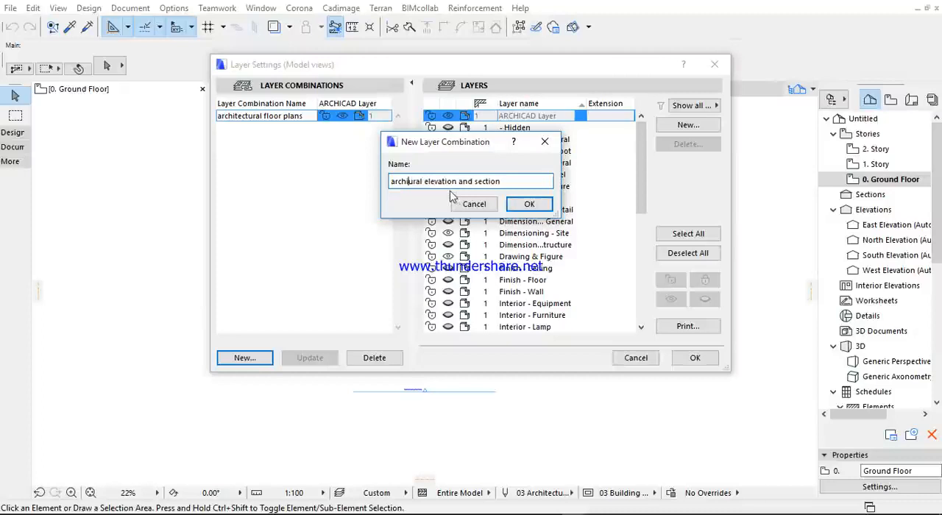
pyautogui.write('te')
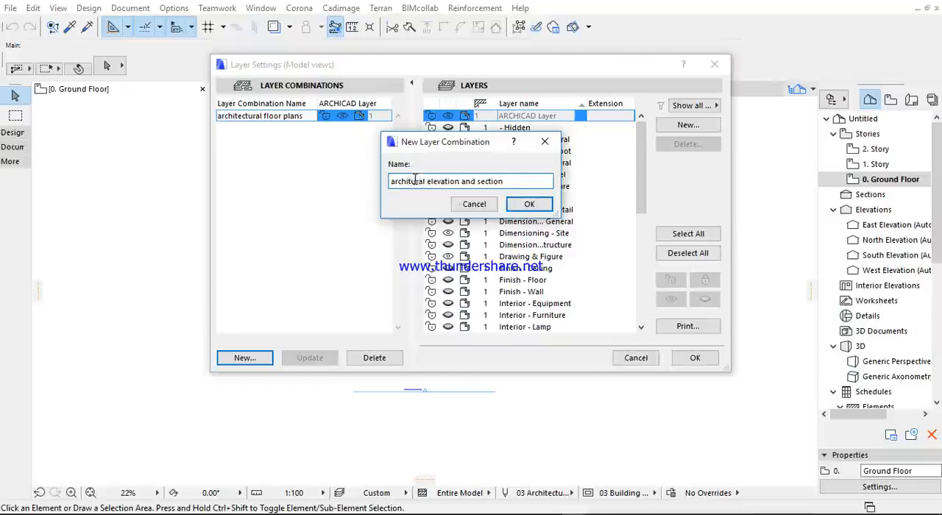
pyautogui.write('ct')
pyautogui.press('BackSpace')
pyautogui.press('BackSpace')
pyautogui.press('BackSpace')
pyautogui.press('BackSpace')
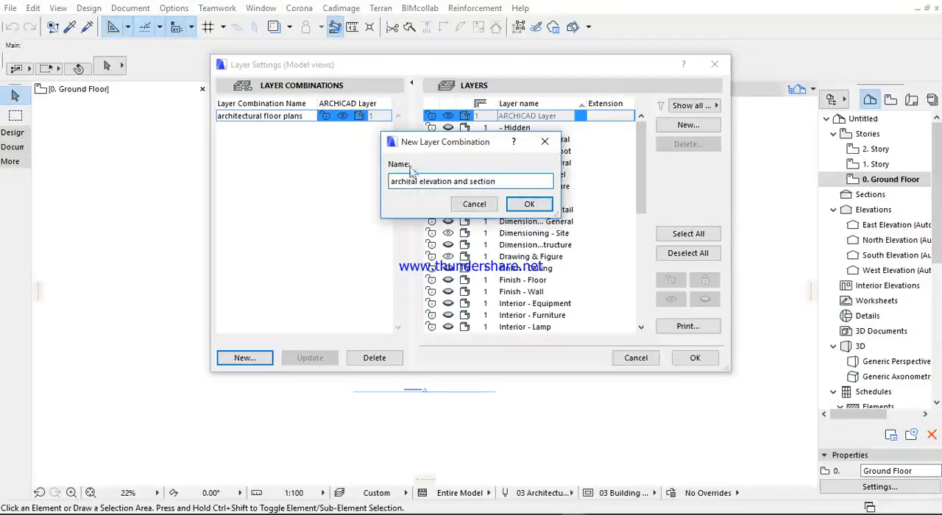
# - Correct the new layer combination's name to "Architectural elevation and section" and create it
pyautogui.moveTo(417, 180); pyautogui.dragTo(343, 183)
pyautogui.write('Architectural')
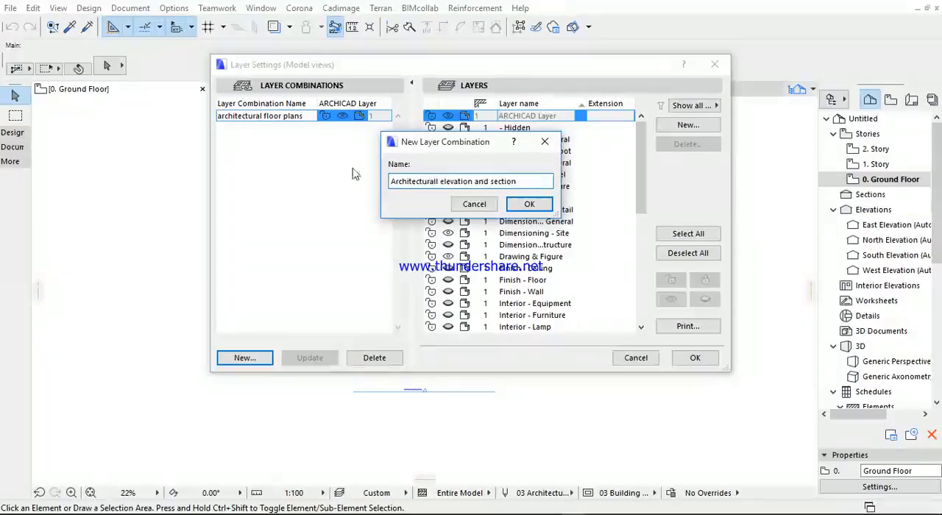
pyautogui.press('BackSpace')
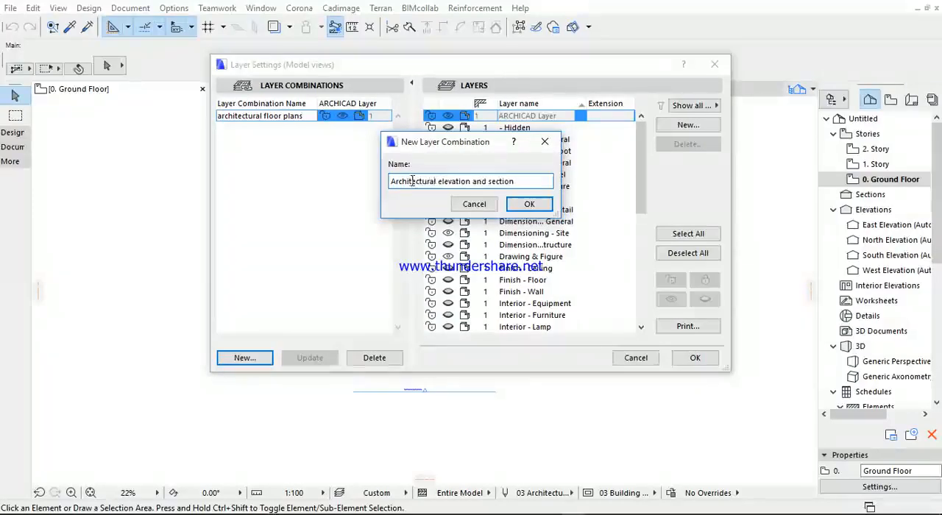
pyautogui.click(513, 206)
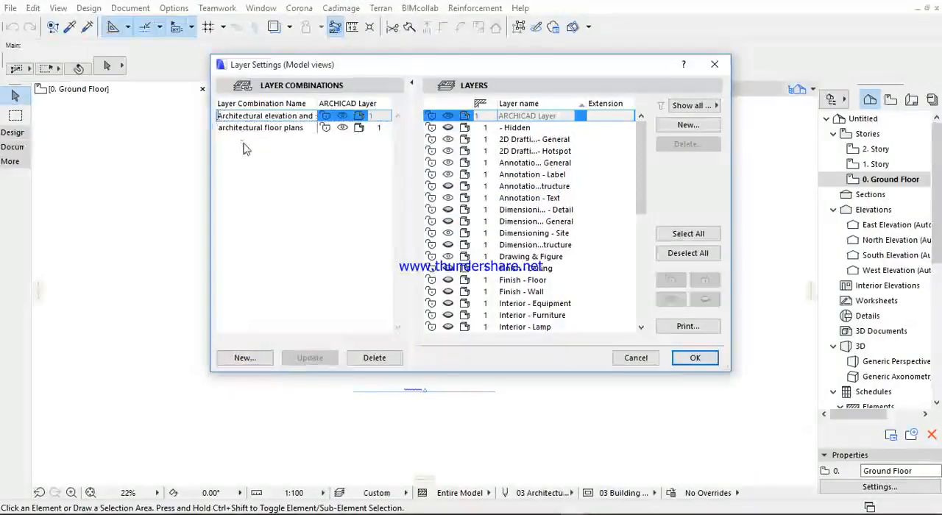
# - Rename the two layer combinations as "01 Architectural elevation and section" and "02 Architectural floor plans"
pyautogui.click(219, 115)
pyautogui.write('0')
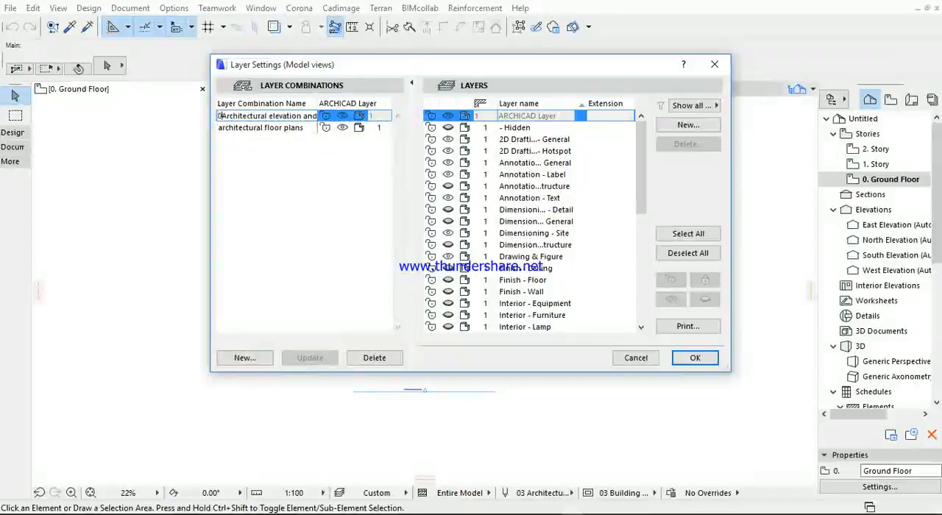
pyautogui.write('1')
pyautogui.click(218, 127)
pyautogui.click(218, 128)
pyautogui.write('02')
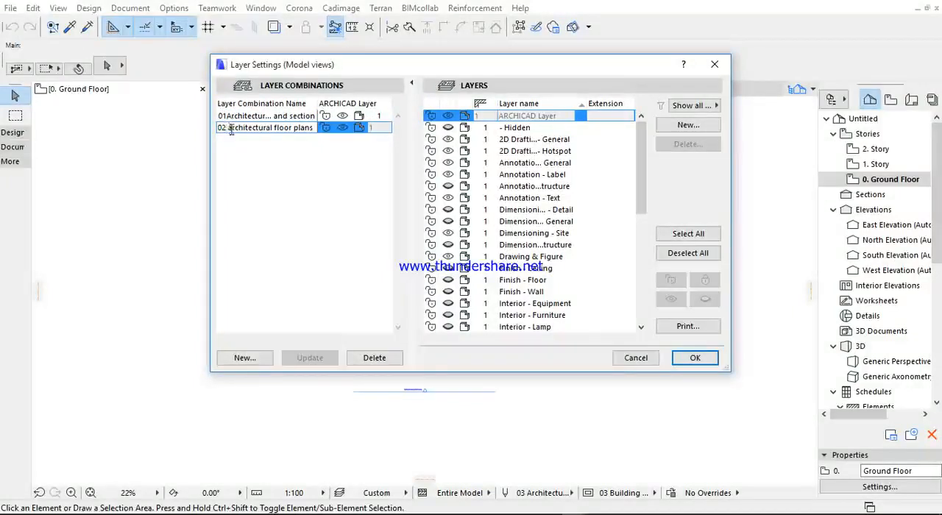
pyautogui.press('BackSpace')
pyautogui.write('A')
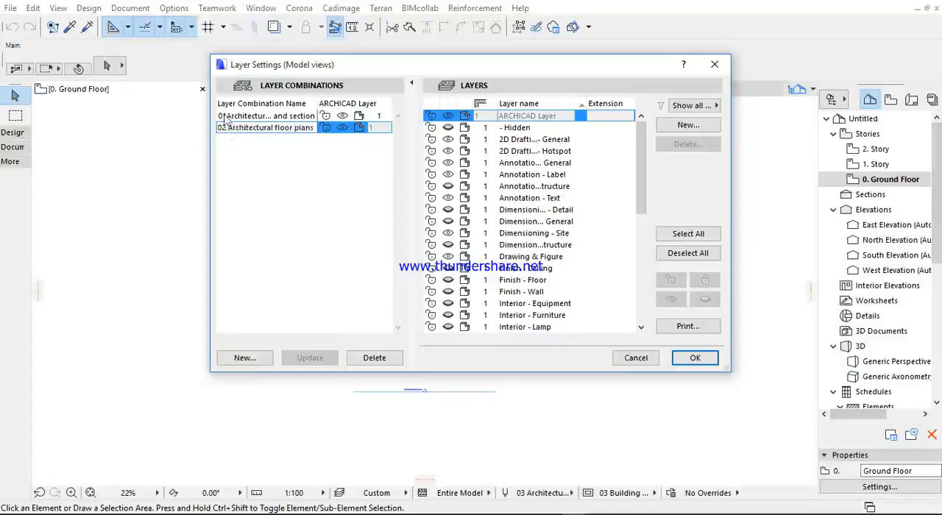
pyautogui.click(226, 116)
pyautogui.click(226, 116)
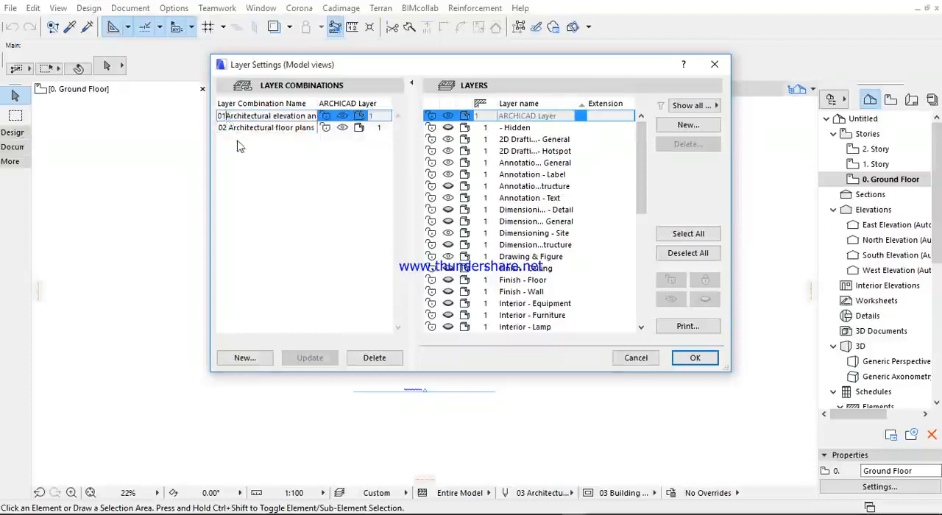
pyautogui.press('Return')
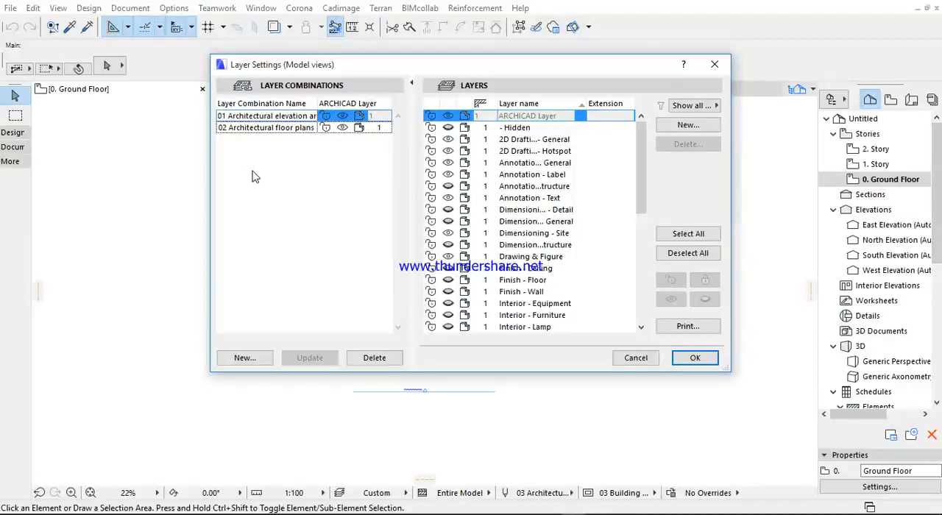
# - Create a new layer combination named "03 3D models"
pyautogui.click(244, 358)
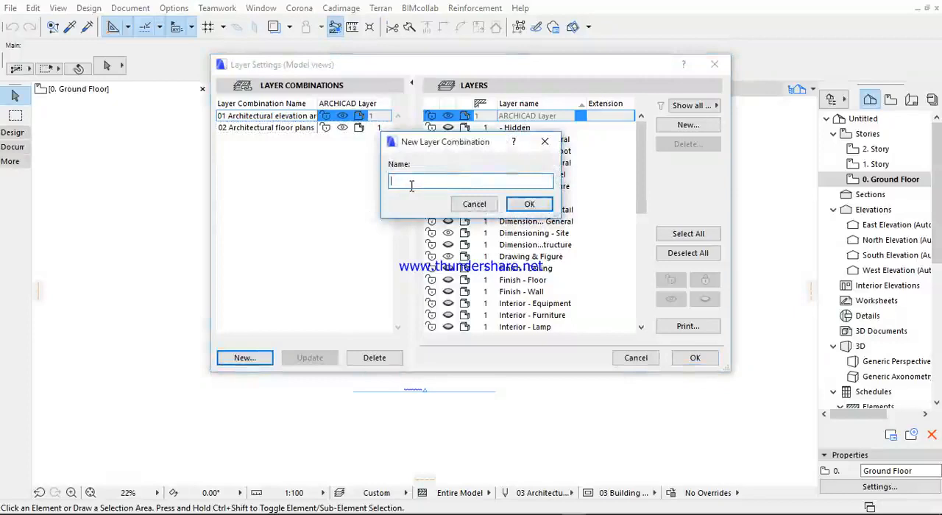
pyautogui.write('3D models')
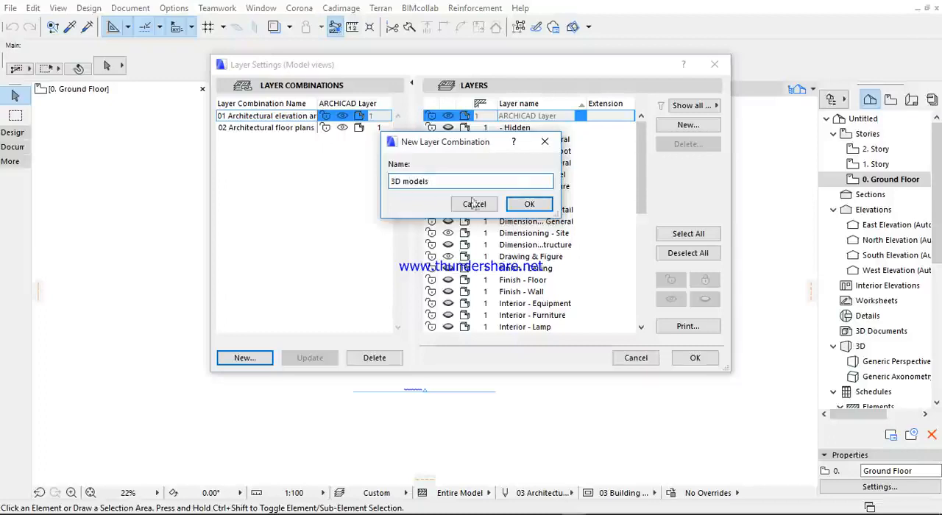
pyautogui.moveTo(390, 184); pyautogui.dragTo(396, 184)
pyautogui.click(390, 182)
pyautogui.write('03')
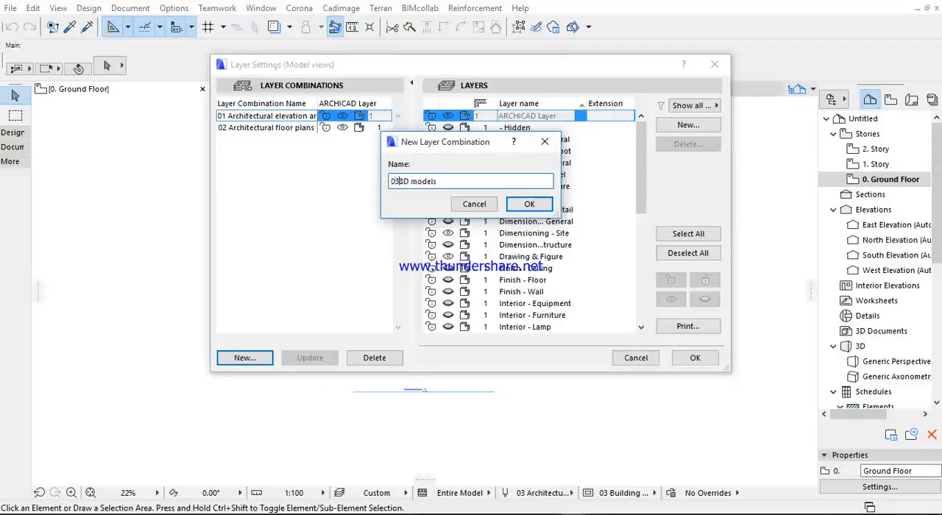
pyautogui.click(527, 205)
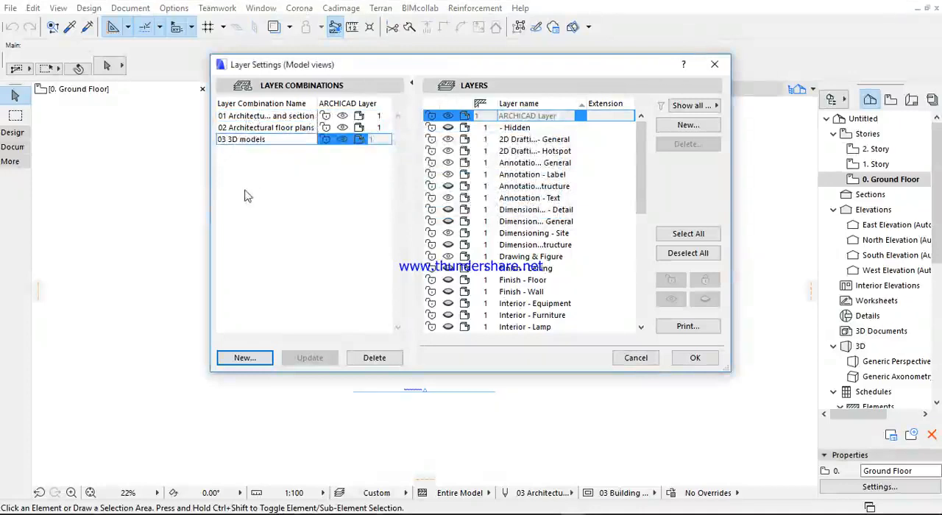
# - Show all layers in the 01 Architectural elevation and section layer combination and update the combination
pyautogui.click(265, 118)
pyautogui.click(265, 119)
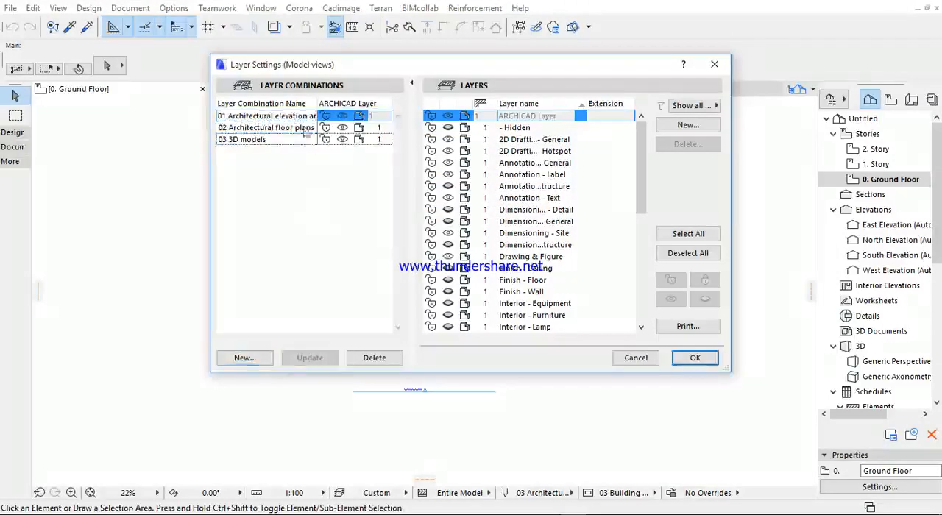
pyautogui.moveTo(645, 142); pyautogui.dragTo(645, 249)
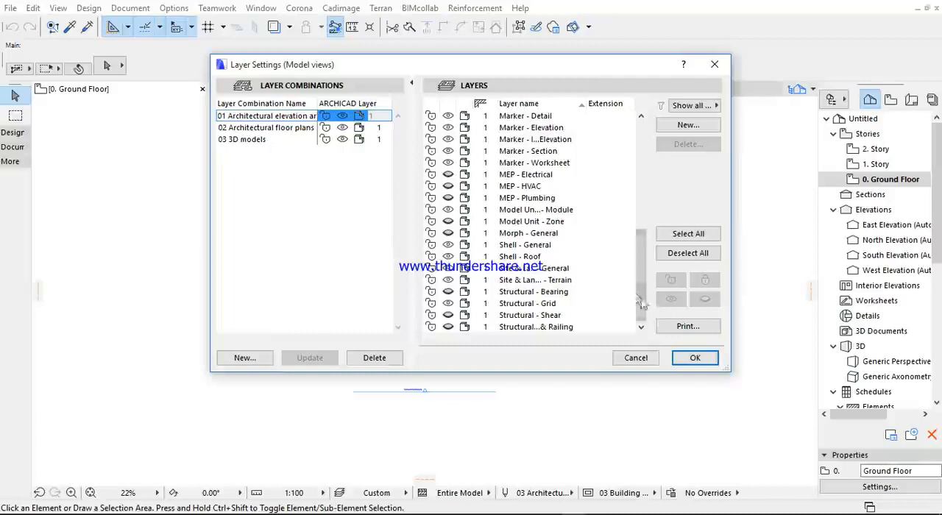
pyautogui.moveTo(640, 294); pyautogui.dragTo(638, 171)
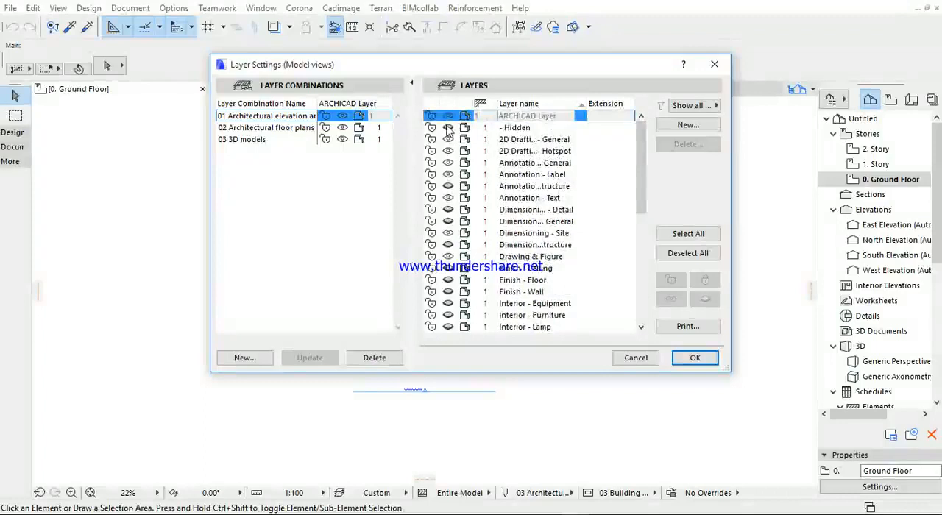
pyautogui.click(705, 237)
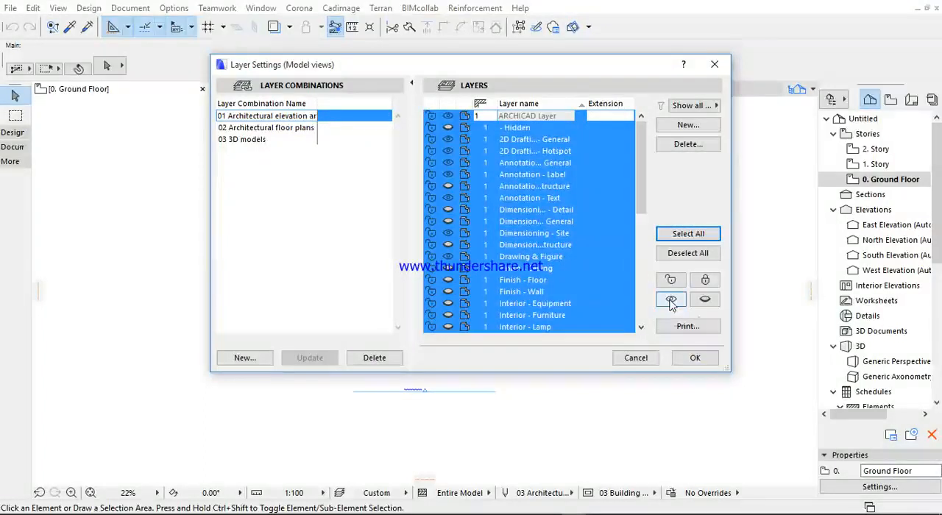
pyautogui.click(671, 301)
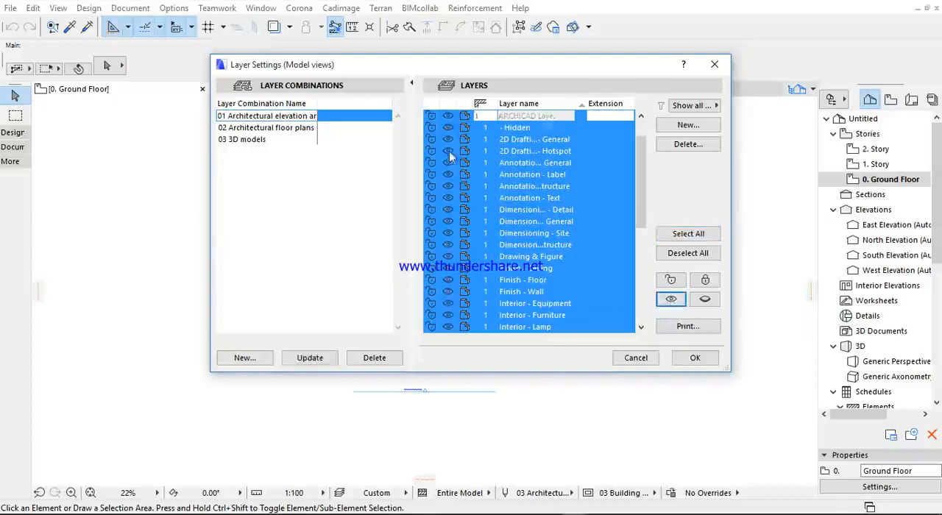
pyautogui.scroll(-10, 449, 162)
pyautogui.scroll(10, 458, 232)
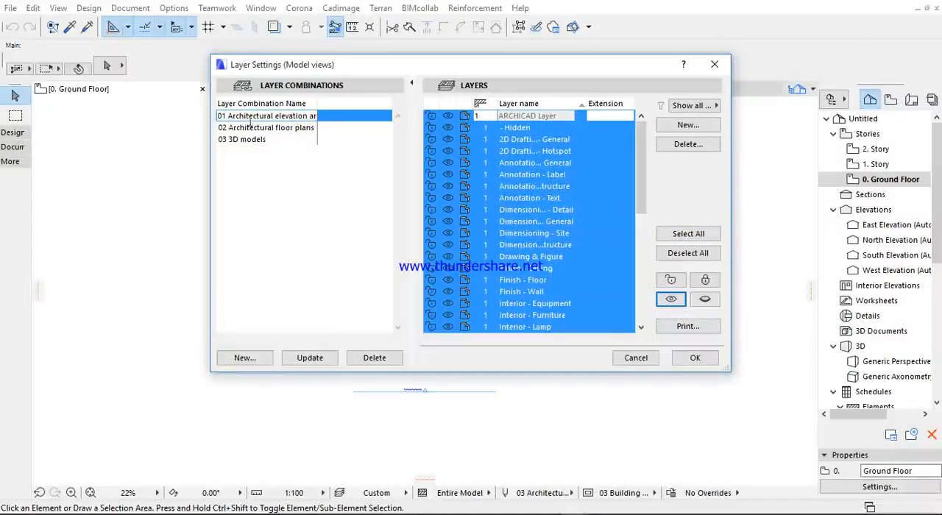
pyautogui.click(309, 360)
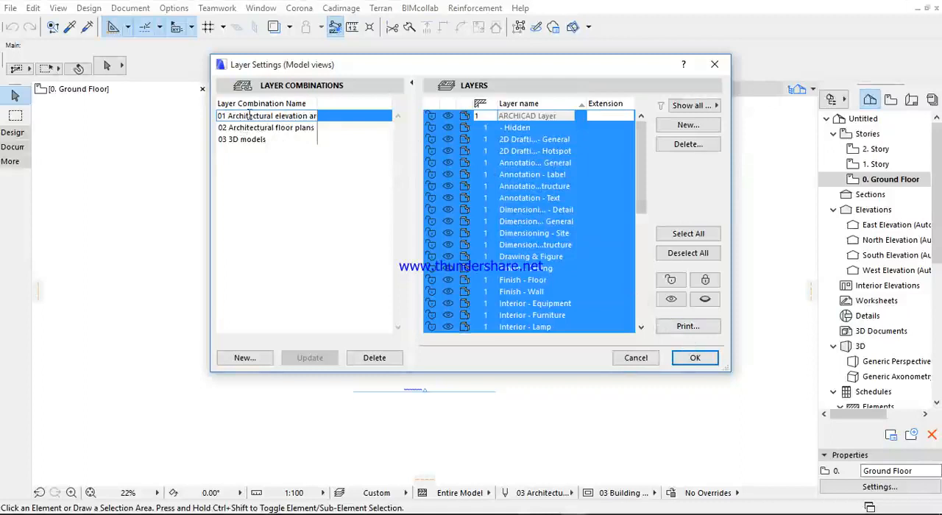
# - Deselect all layers and apply the layer settings with the 01 Architectural elevation and section combination active
pyautogui.click(274, 139)
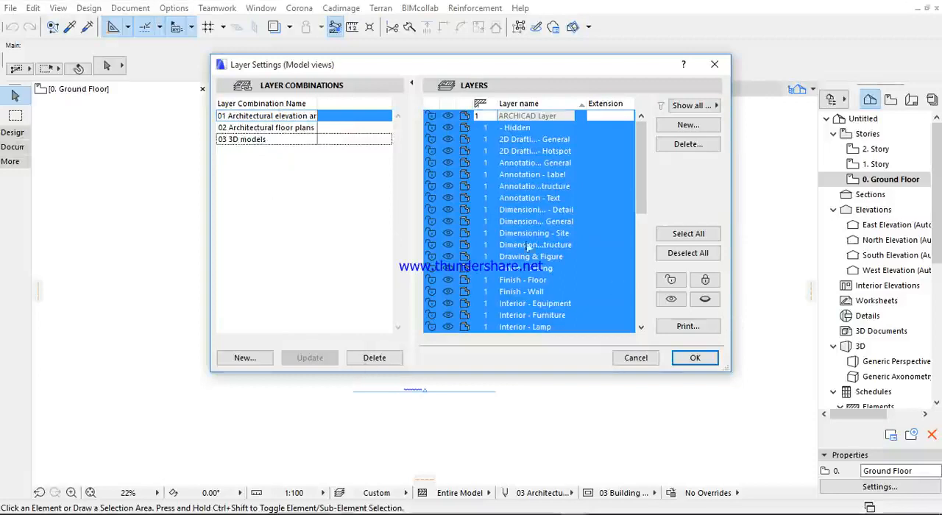
pyautogui.scroll(-5, 478, 152)
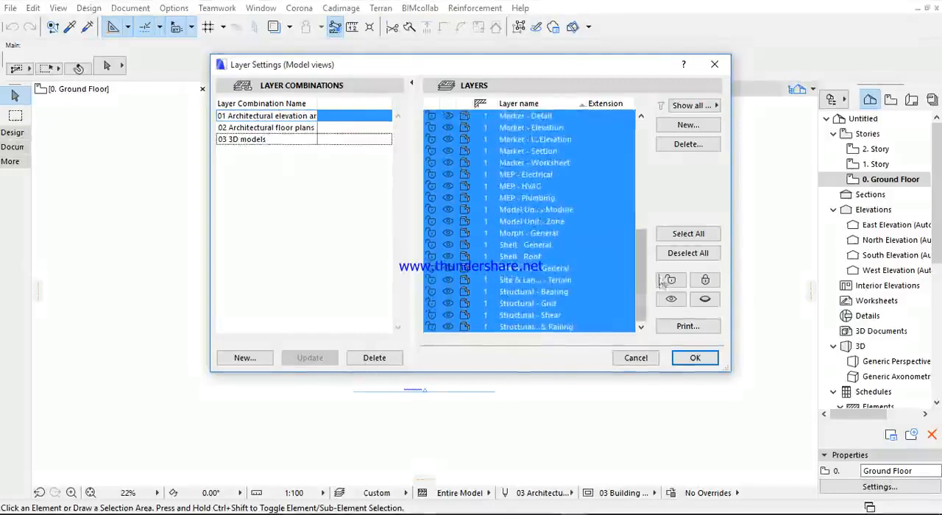
pyautogui.scroll(5, 640, 158)
pyautogui.scroll(-5, 640, 159)
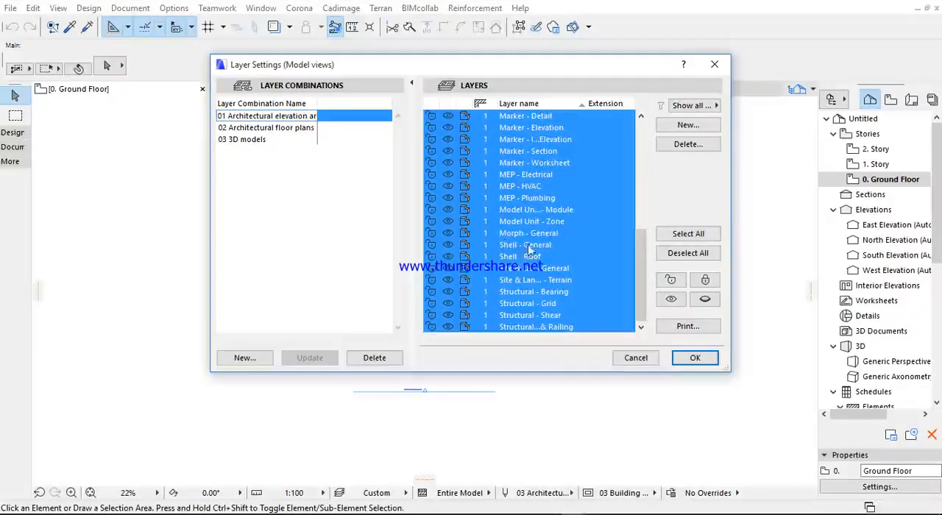
pyautogui.click(683, 254)
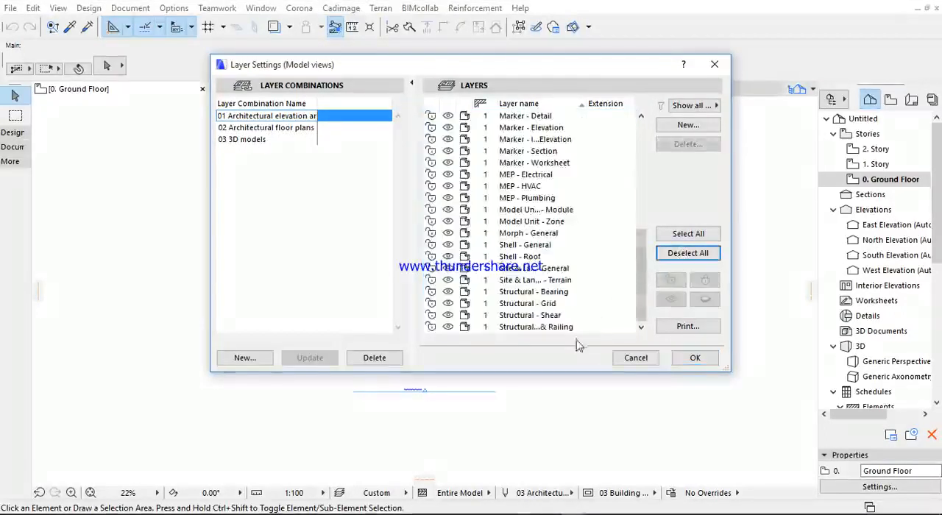
pyautogui.click(700, 359)
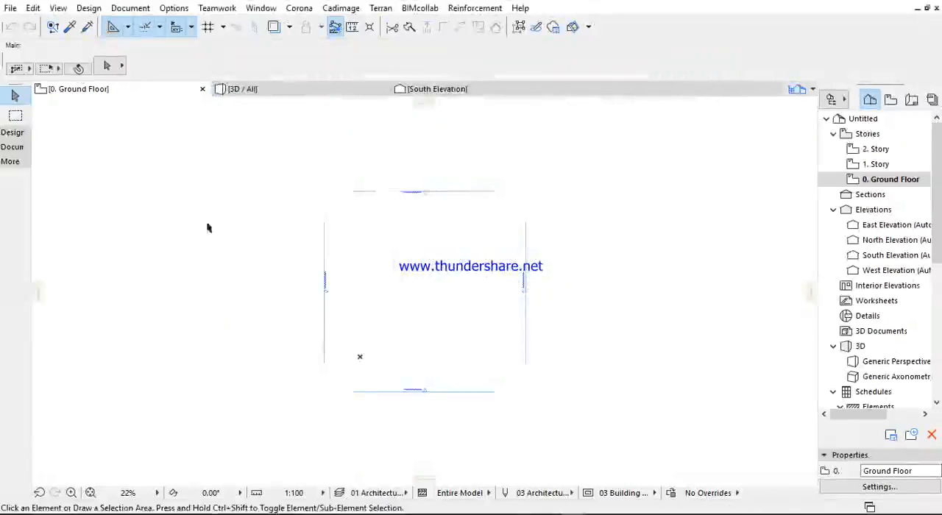
# - Set the Wall tool to a basic structure with the ST-03 Masonry Block - Structural building material
pyautogui.click(11, 135)
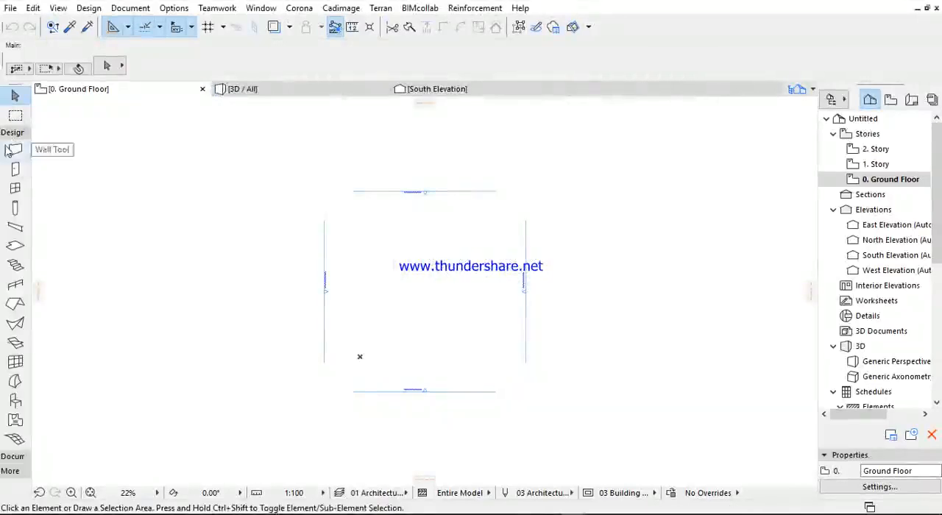
pyautogui.click(15, 150)
pyautogui.scroll(3, 364, 351)
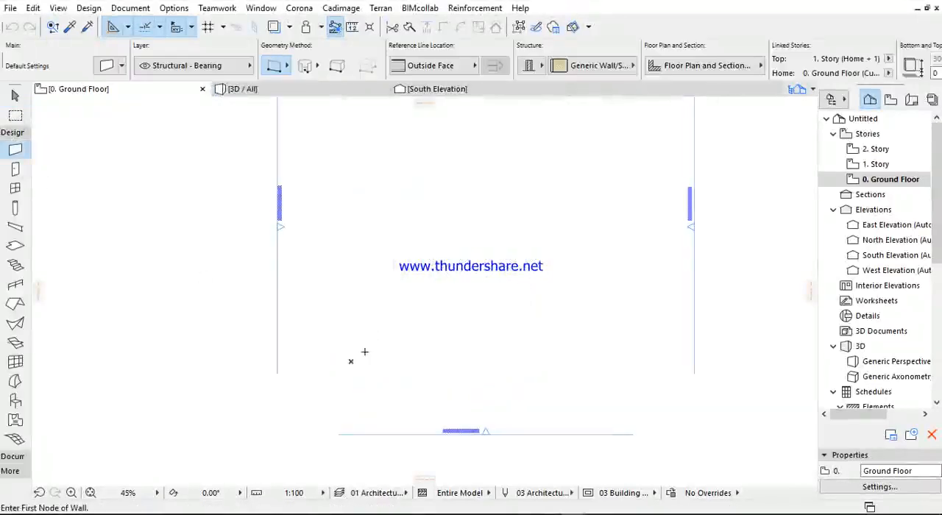
pyautogui.click(532, 68)
pyautogui.click(560, 70)
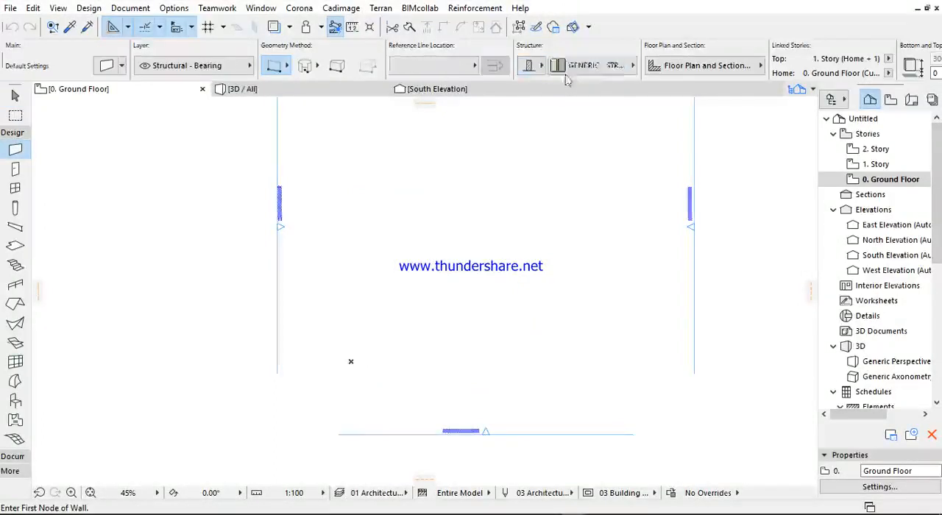
pyautogui.click(576, 68)
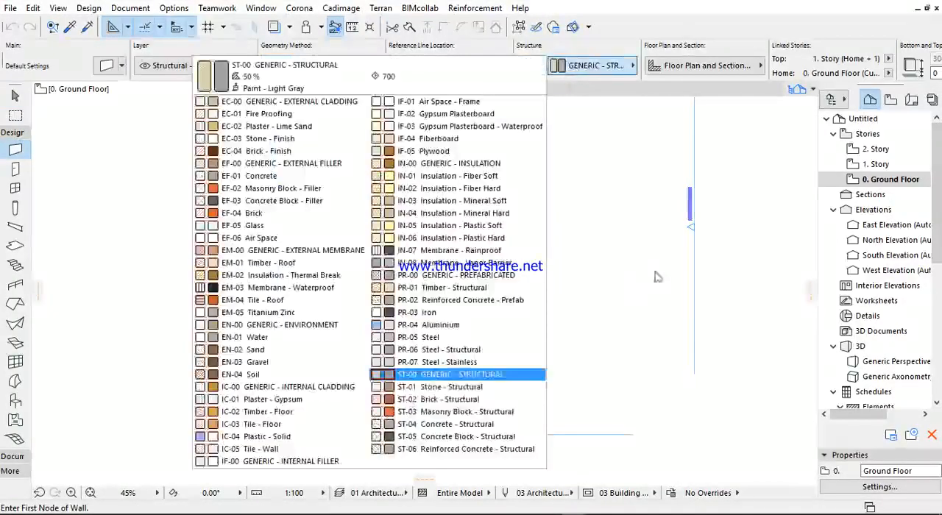
pyautogui.click(434, 412)
# - Draw a vertical wall upward from the project origin and a 4000 mm horizontal wall to the right from its upper end
pyautogui.click(350, 361)
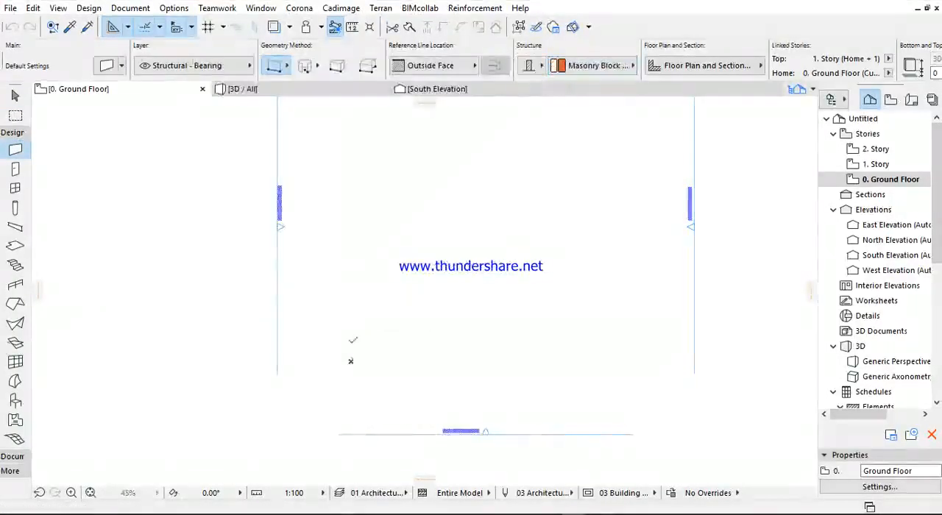
pyautogui.click(357, 155)
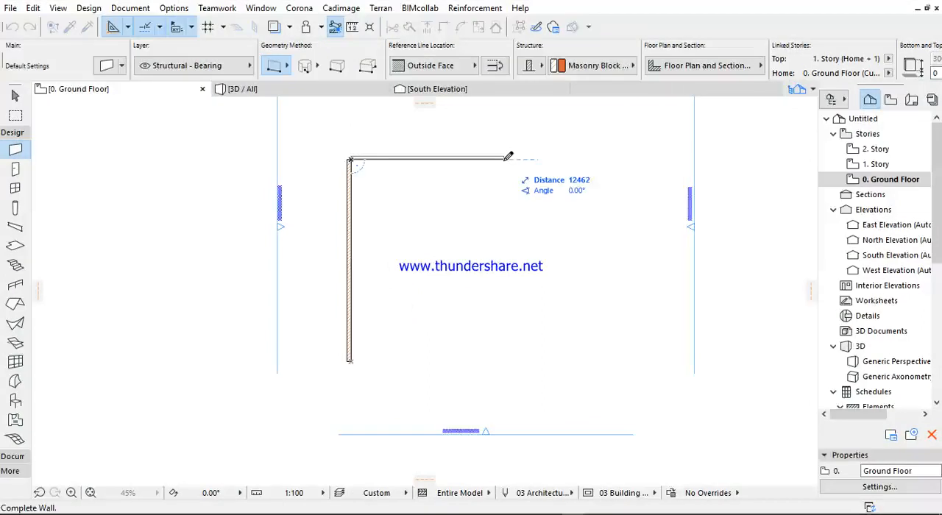
pyautogui.write('4000')
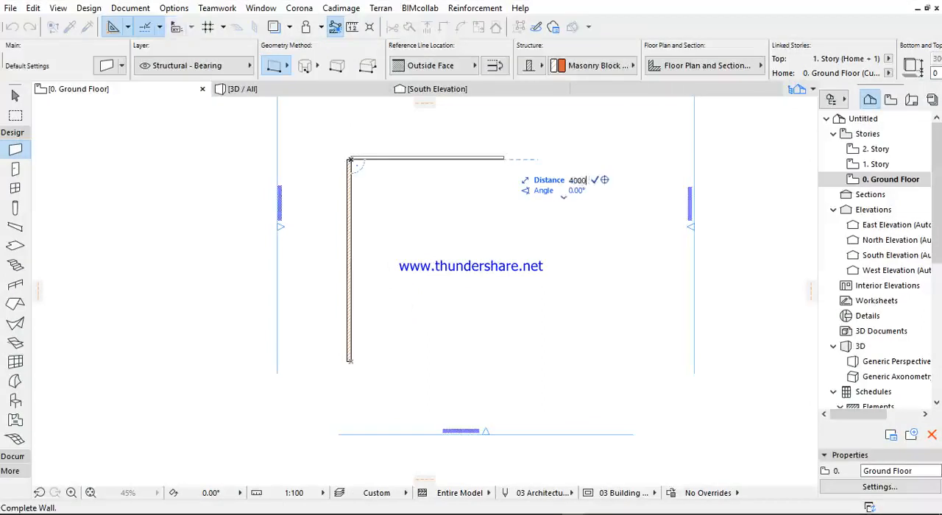
pyautogui.press('Return')
pyautogui.scroll(6, 349, 170)
pyautogui.scroll(-5, 351, 179)
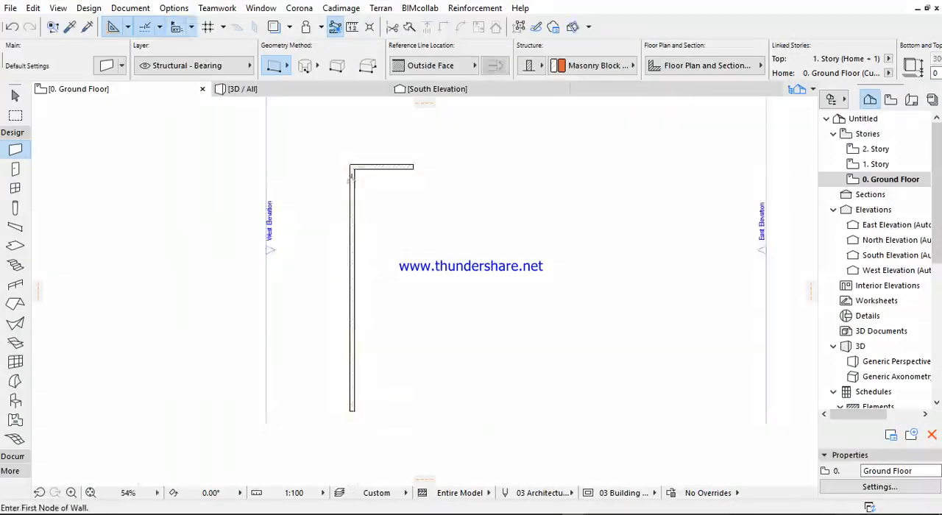
# - Drag a copy of the top horizontal wall downward so it sits against the original wall's inner face
pyautogui.keyDown('shift'); pyautogui.click(360, 169); pyautogui.keyUp('shift')
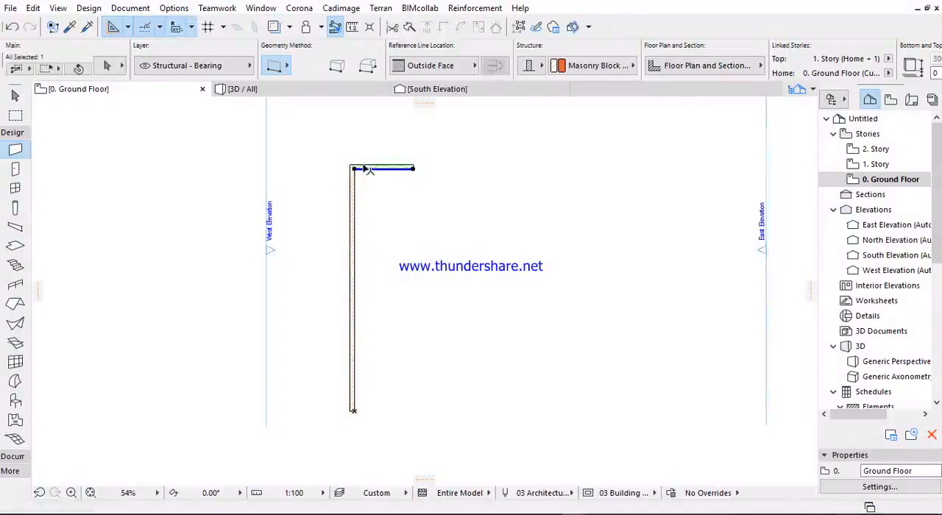
pyautogui.hotkey('ctrl', 'd')
pyautogui.scroll(8, 363, 167)
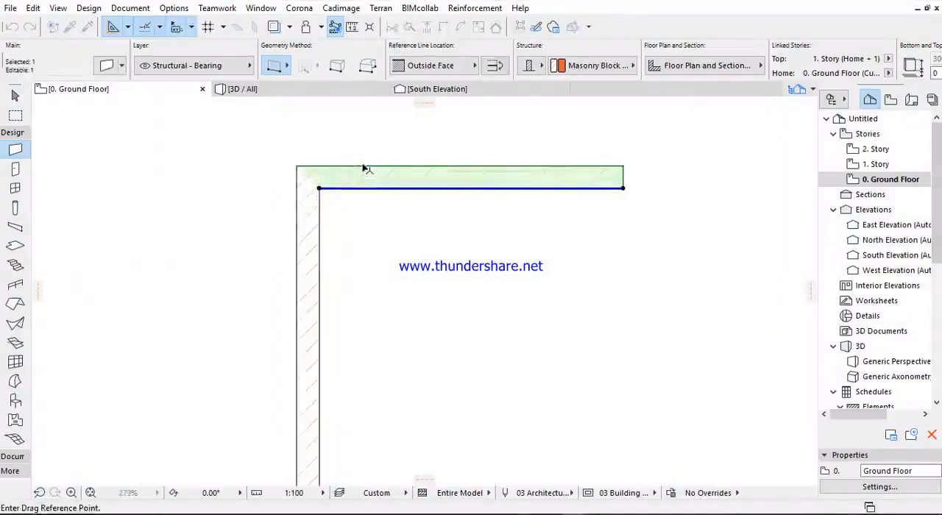
pyautogui.click(362, 168)
pyautogui.click(362, 192)
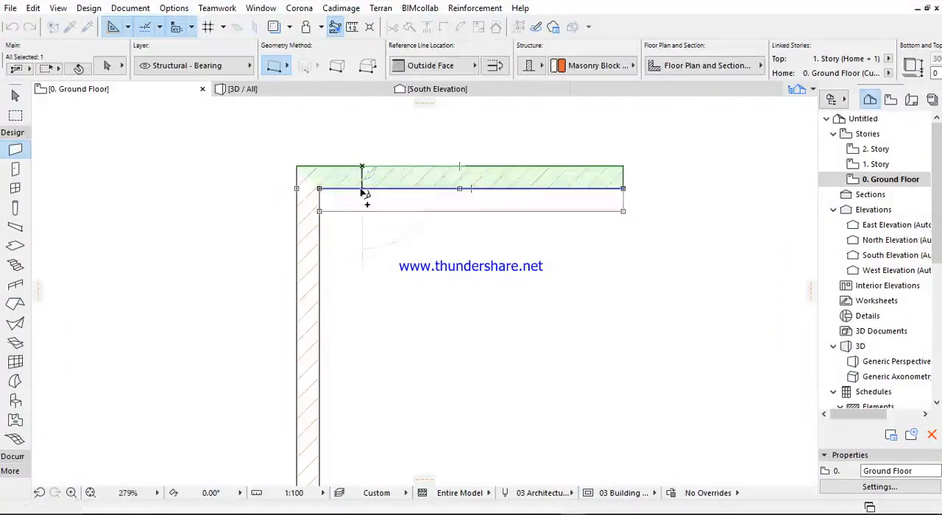
# - Move the copied horizontal wall down 3600 mm and trim off the part of the vertical wall below it
pyautogui.hotkey('ctrl', 'shift', 'd')
pyautogui.click(360, 189)
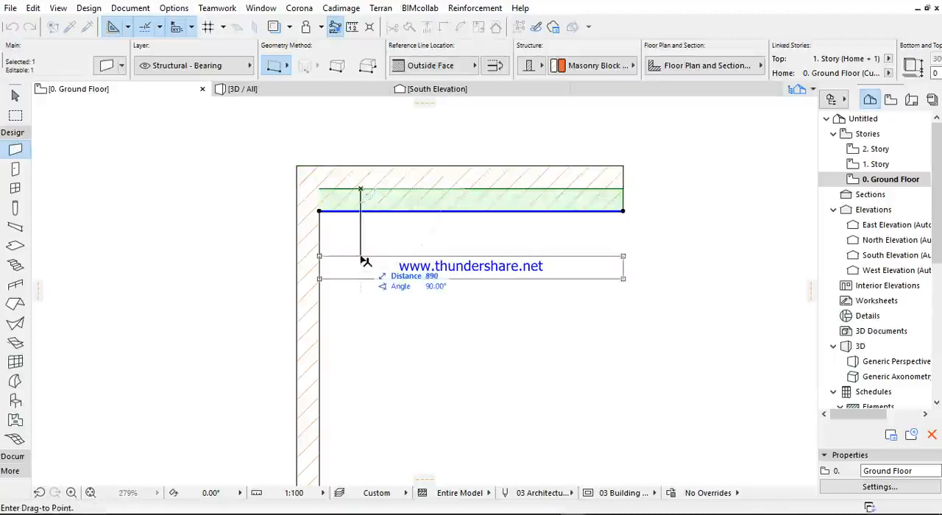
pyautogui.write('3600')
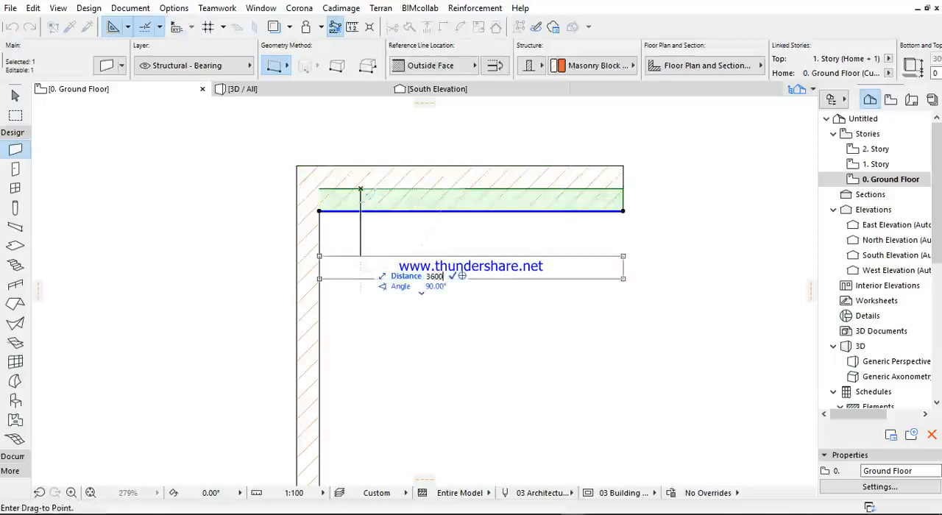
pyautogui.press('Return')
pyautogui.scroll(-4, 364, 429)
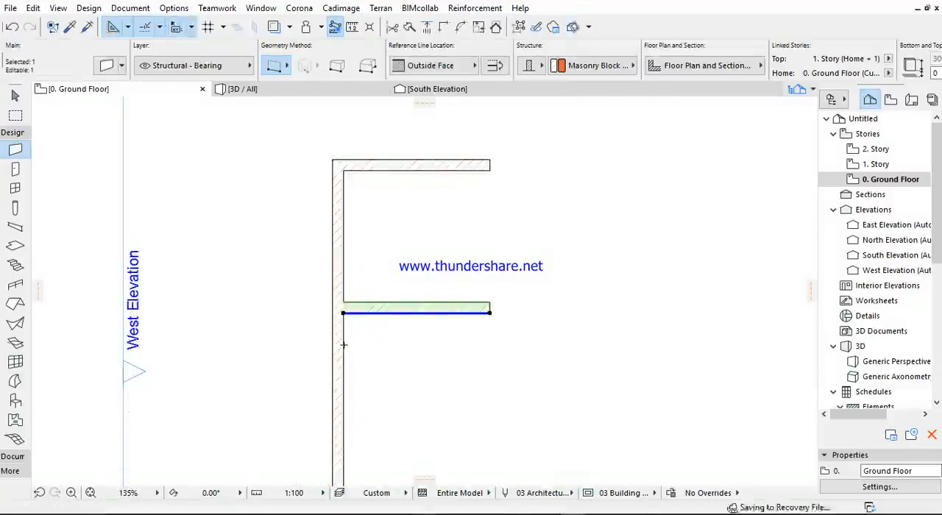
pyautogui.press('Escape')
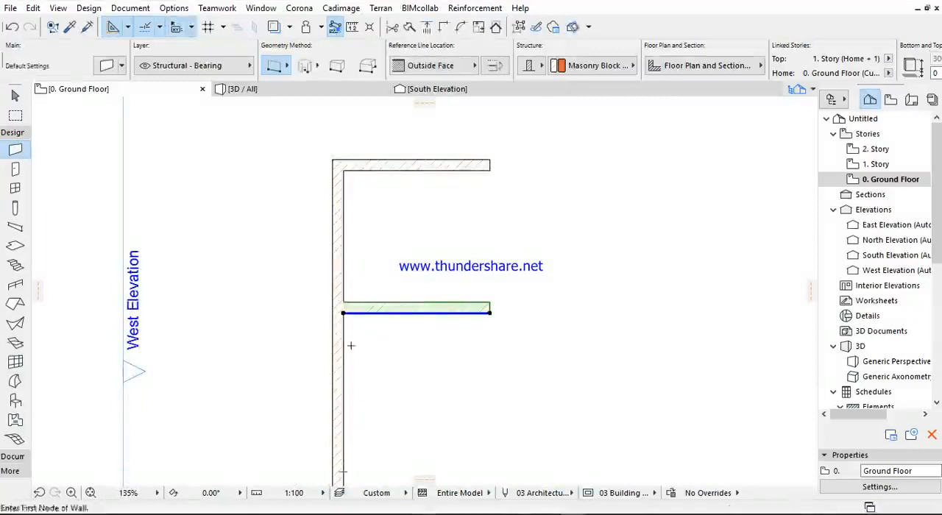
pyautogui.keyDown('ctrl'); pyautogui.click(350, 356); pyautogui.keyUp('ctrl')
# - Mirror a copy of the left vertical wall about its inner face
pyautogui.keyDown('shift'); pyautogui.click(346, 280); pyautogui.keyUp('shift')
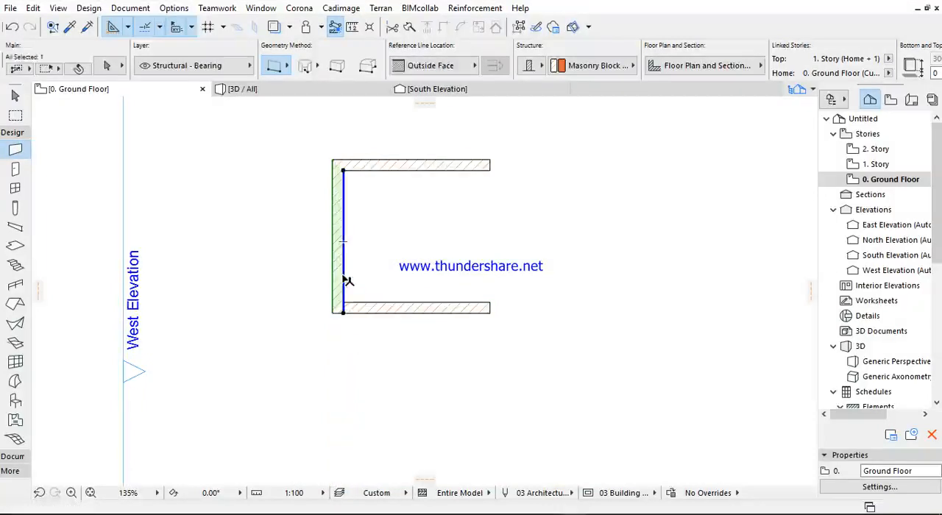
pyautogui.hotkey('ctrl', 'm')
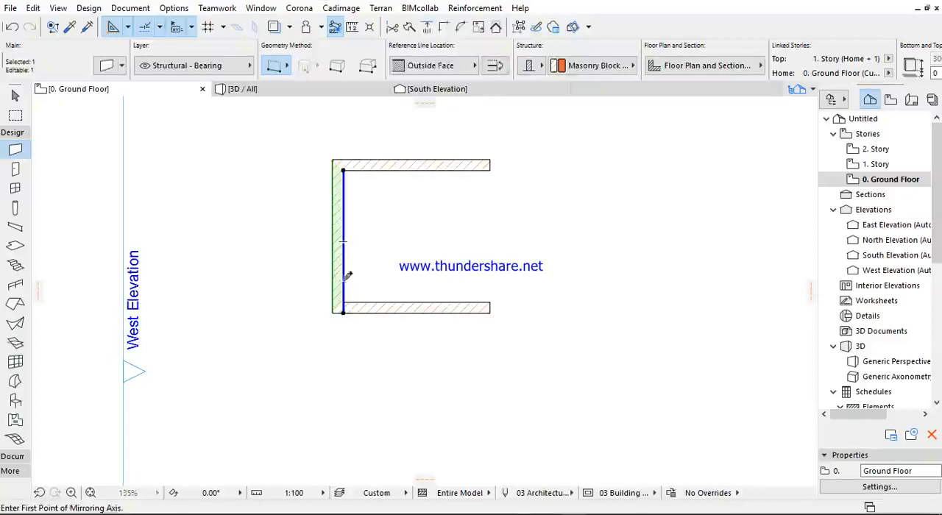
pyautogui.press('ctrl')
pyautogui.scroll(5, 344, 283)
pyautogui.click(342, 279)
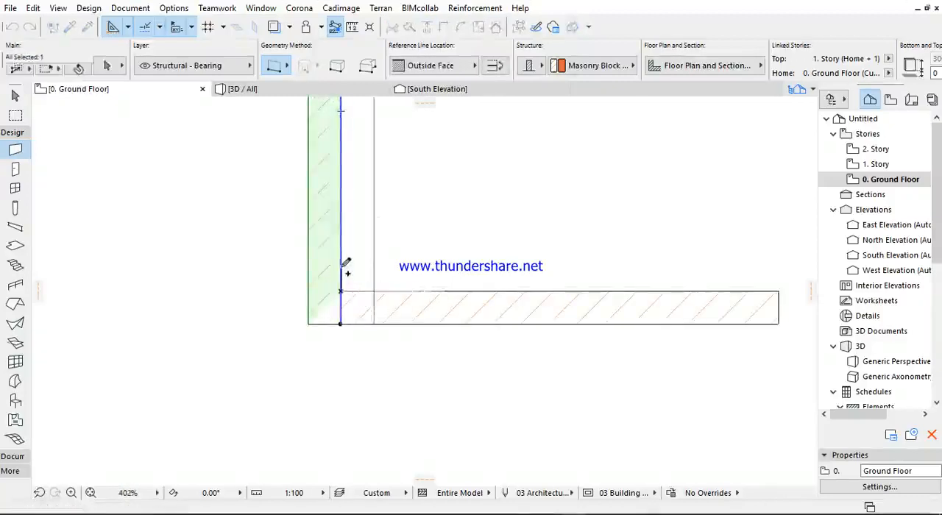
pyautogui.click(341, 269)
# - Move the mirrored vertical wall 3600 mm to the right to close the room, and clear the selection
pyautogui.hotkey('ctrl', 'd')
pyautogui.click(340, 284)
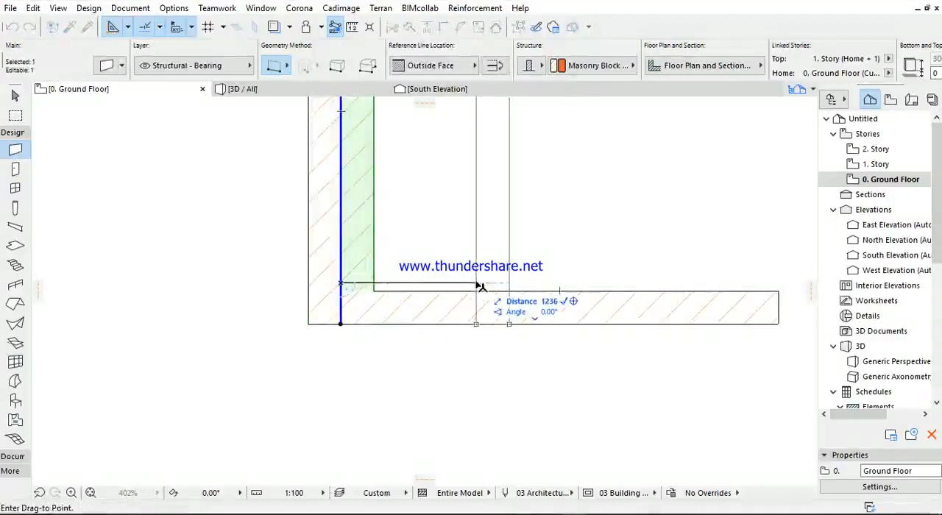
pyautogui.write('3600')
pyautogui.press('Return')
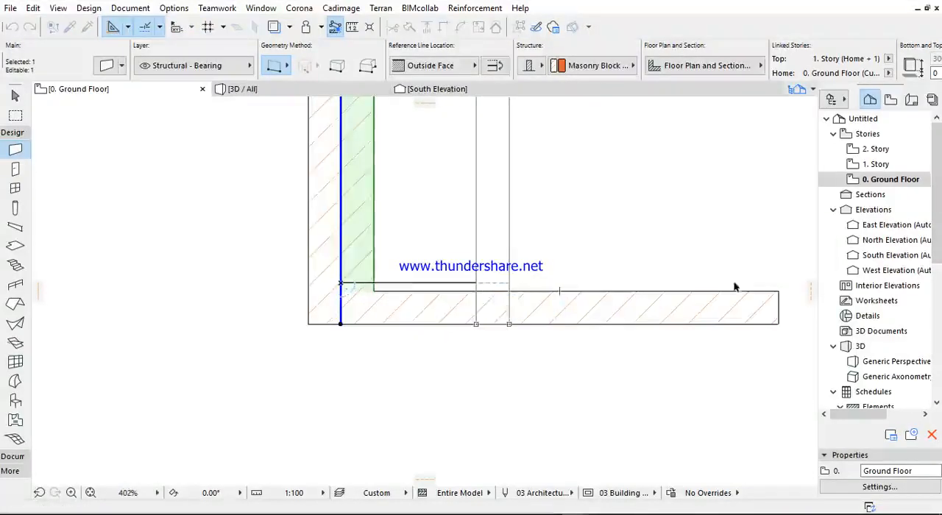
pyautogui.scroll(-5, 734, 286)
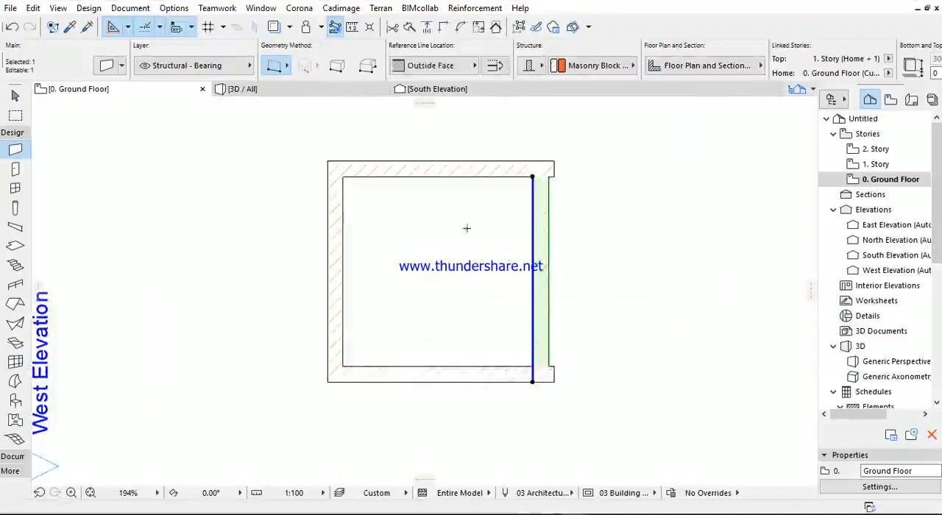
pyautogui.scroll(-7, 615, 135)
pyautogui.press('Escape')
pyautogui.press('Escape')
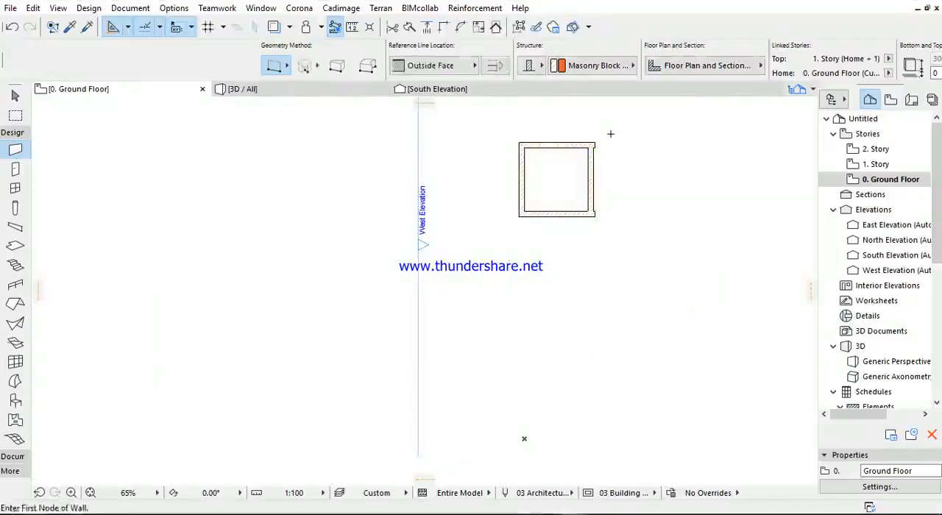
# - Select all four walls of the room and set their thickness to 225 mm
pyautogui.click(610, 134)
pyautogui.click(513, 237)
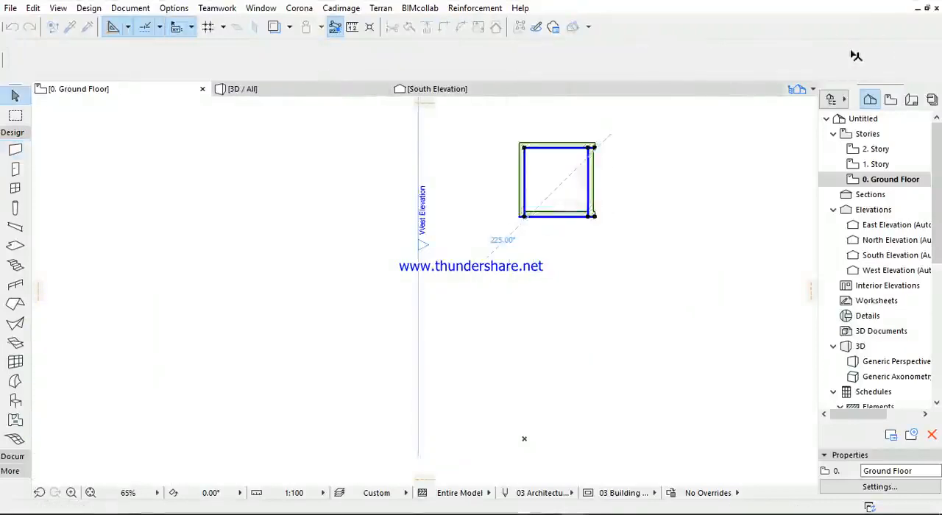
pyautogui.hscroll(5, 732, 62)
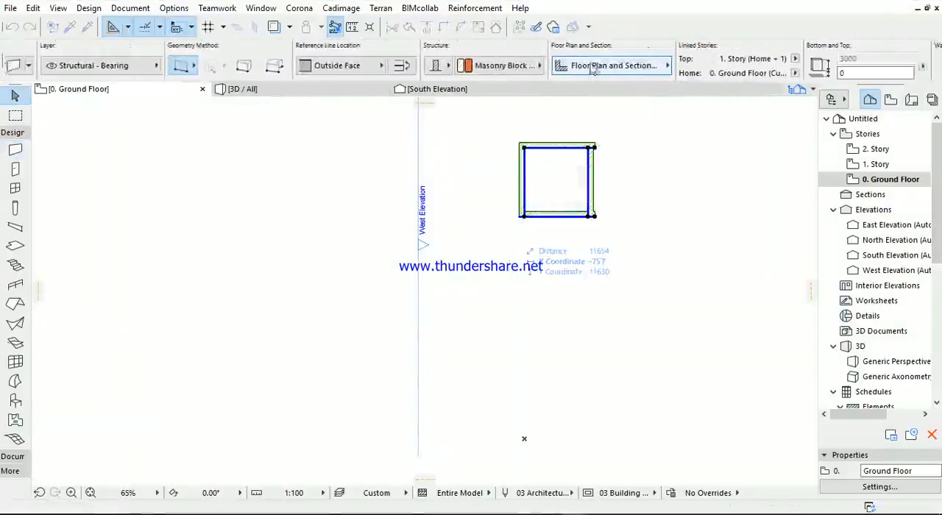
pyautogui.hscroll(5, 809, 64)
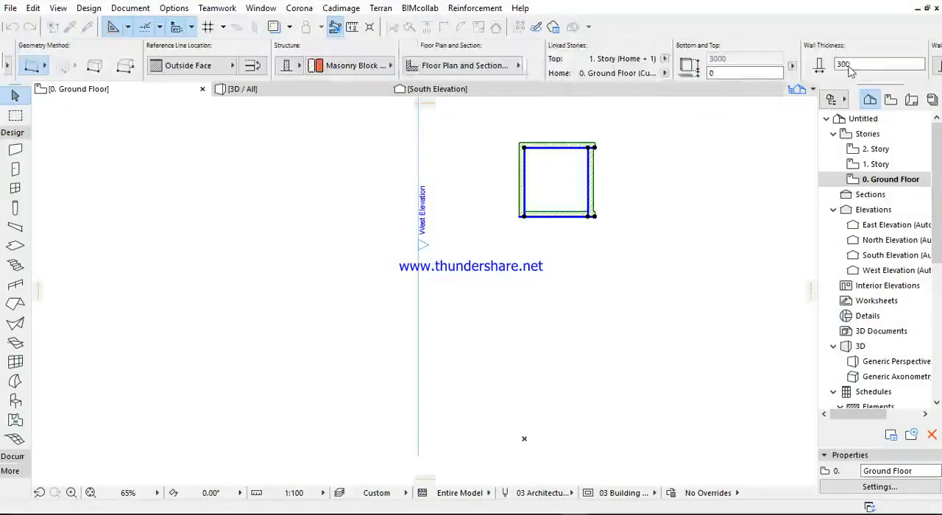
pyautogui.hscroll(5, 765, 64)
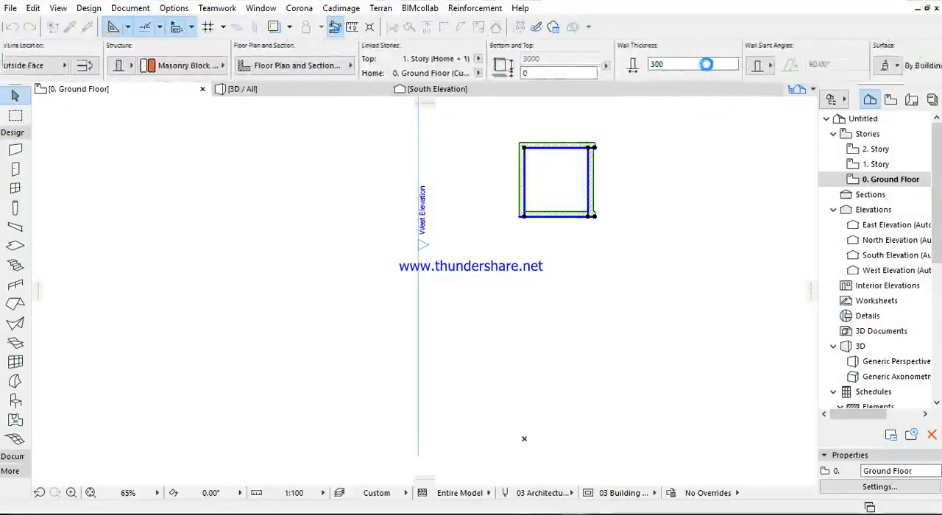
pyautogui.hscroll(5, 653, 66)
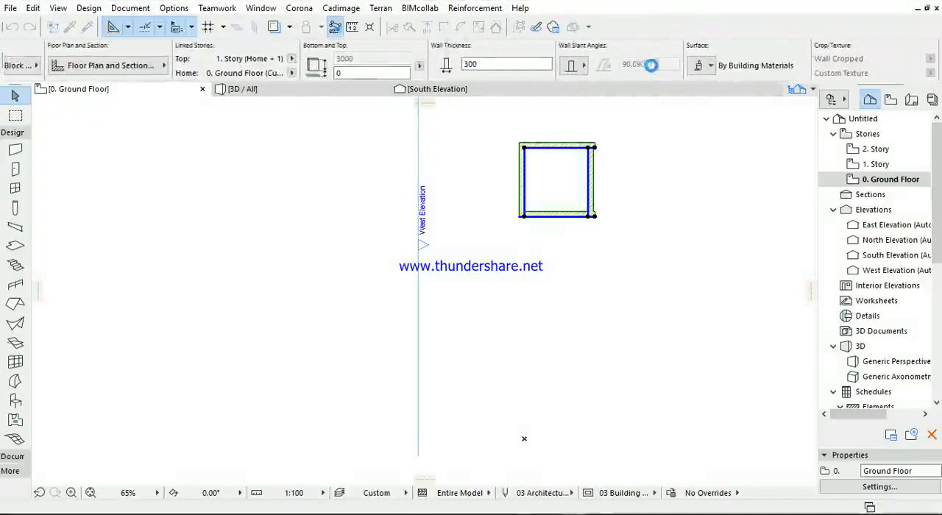
pyautogui.doubleClick(481, 63)
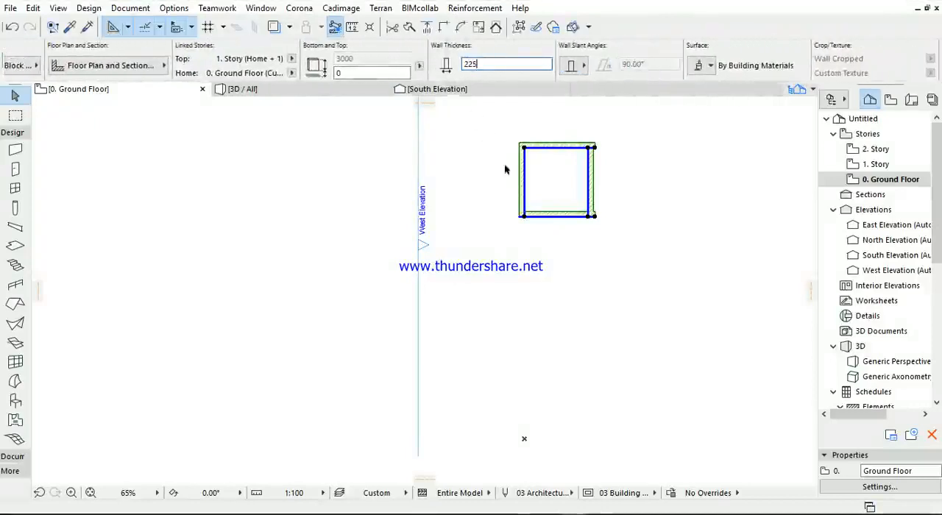
pyautogui.click(507, 297)
pyautogui.scroll(3, 569, 176)
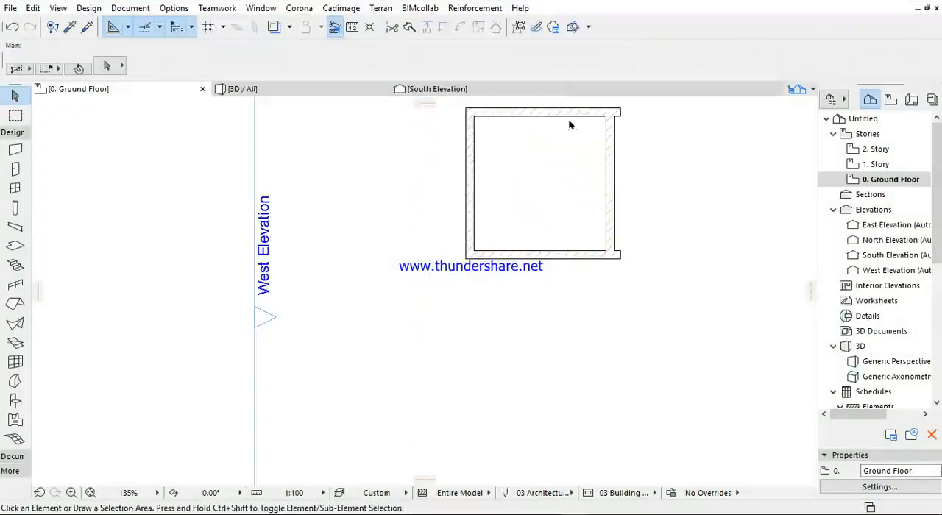
pyautogui.click(616, 190)
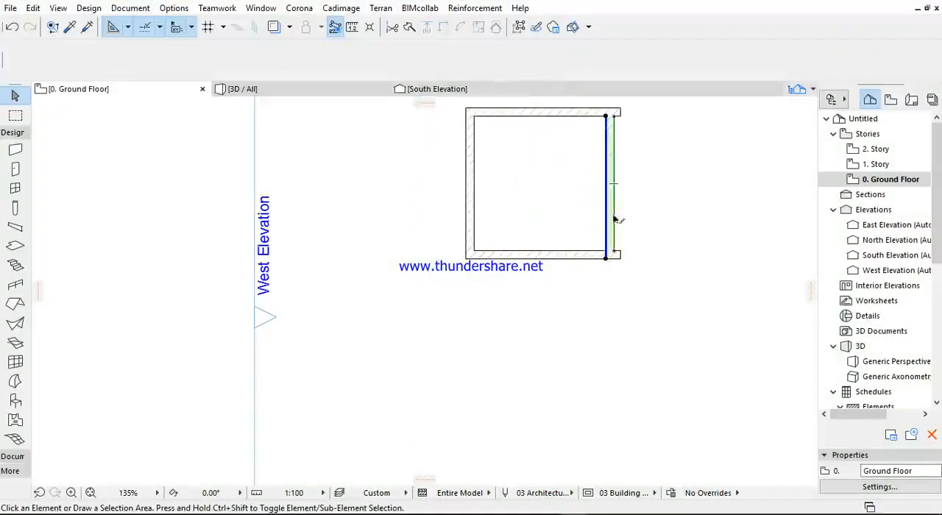
pyautogui.moveTo(606, 255); pyautogui.dragTo(601, 325)
pyautogui.hotkey('ctrl', 'z')
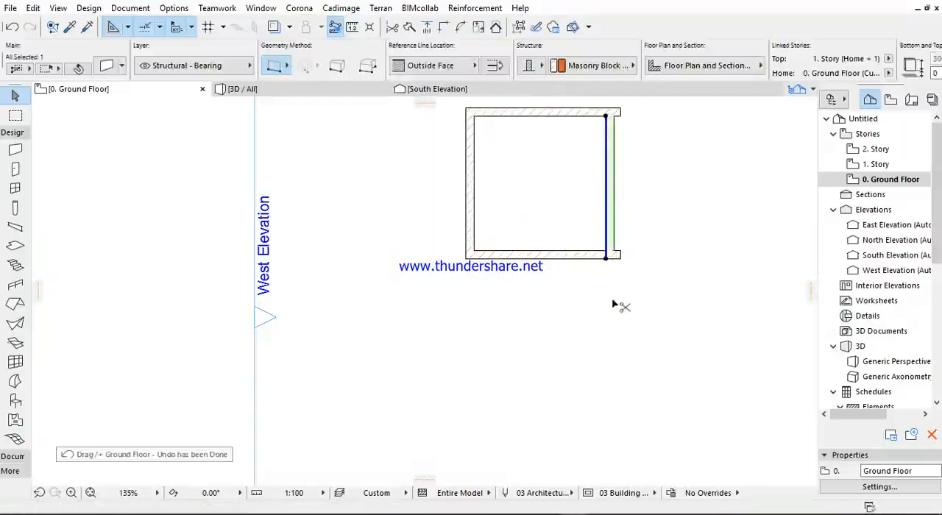
# - Reposition the right wall by placing it against the left wall's inner face and moving it 3600 mm to the right
pyautogui.moveTo(606, 254); pyautogui.dragTo(521, 255)
pyautogui.hotkey('ctrl', 'd')
pyautogui.write('36')
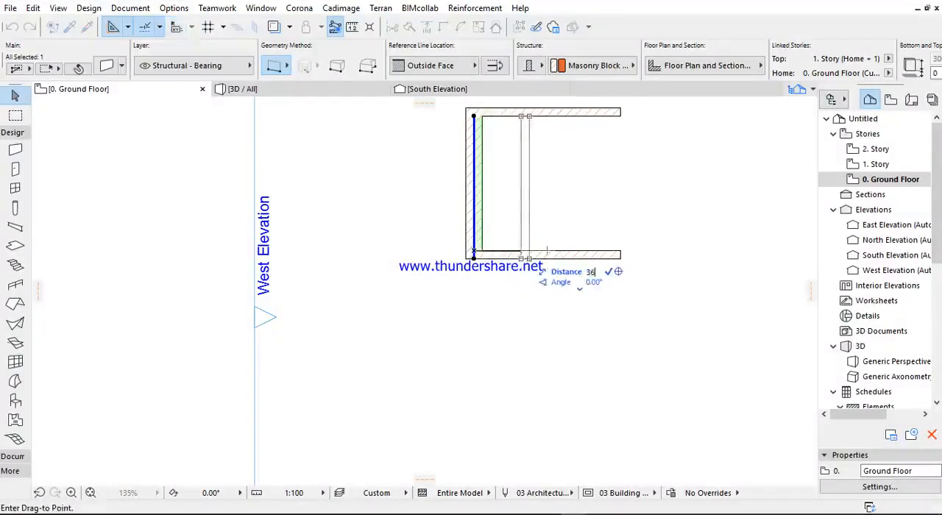
pyautogui.write('00')
pyautogui.press('Return')
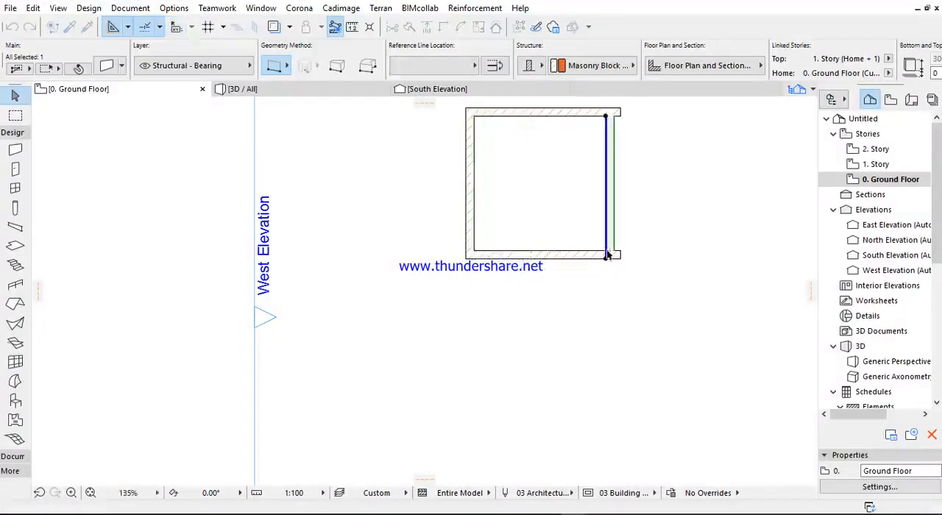
pyautogui.click(644, 258)
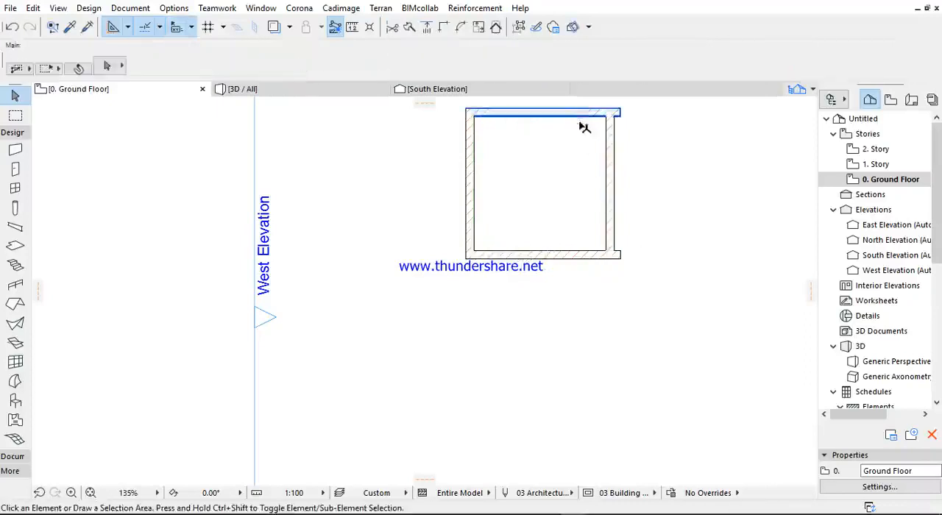
# - Reposition the upper horizontal wall by placing it against the lower wall's inner face and moving it 3600 mm upward
pyautogui.click(476, 117)
pyautogui.moveTo(474, 116); pyautogui.dragTo(474, 251)
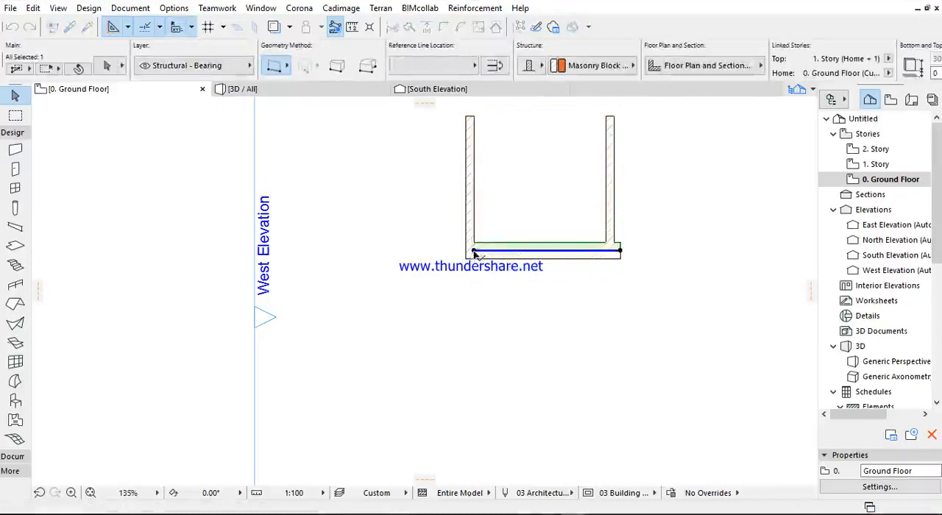
pyautogui.click(474, 252)
pyautogui.write('3')
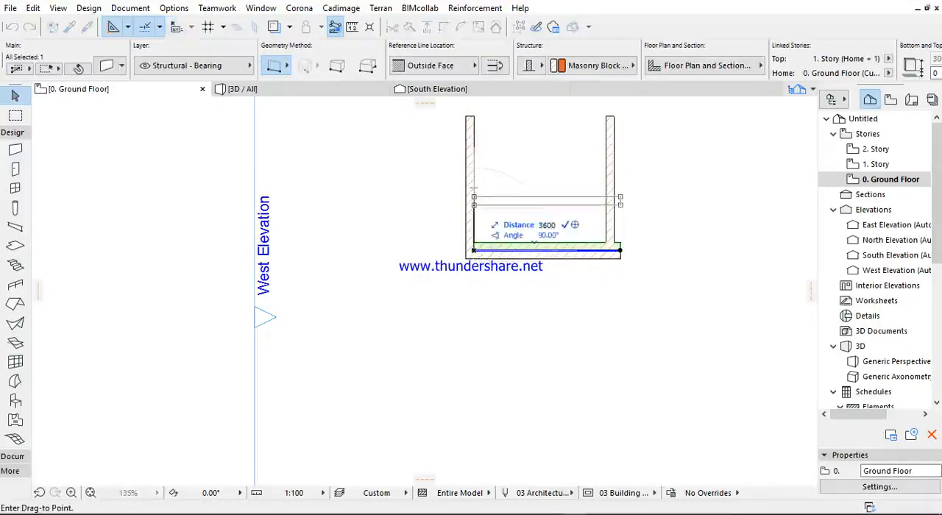
pyautogui.write('600')
pyautogui.press('Return')
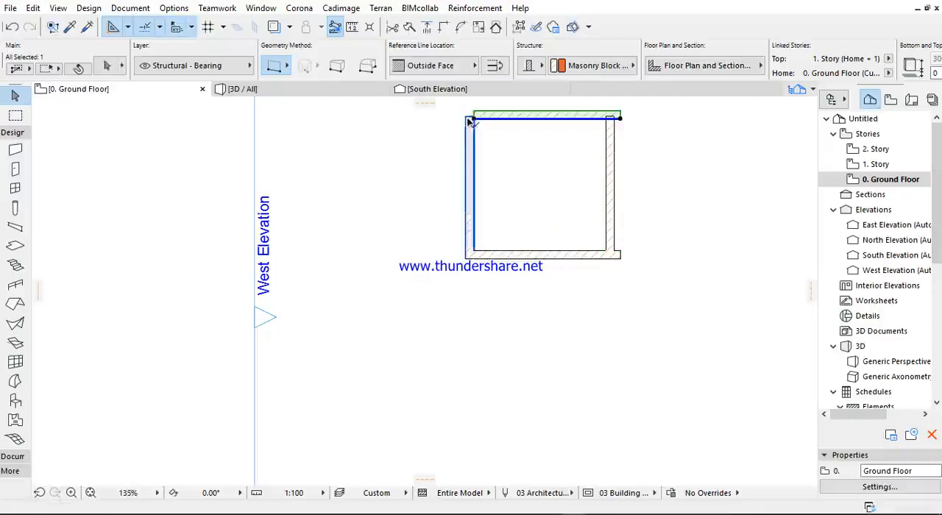
# - Select all four walls of the room, intersect them so their corners join cleanly, and clear the selection
pyautogui.keyDown('shift'); pyautogui.click(470, 122); pyautogui.keyUp('shift')
pyautogui.click(446, 28)
pyautogui.click(614, 129)
pyautogui.click(581, 254)
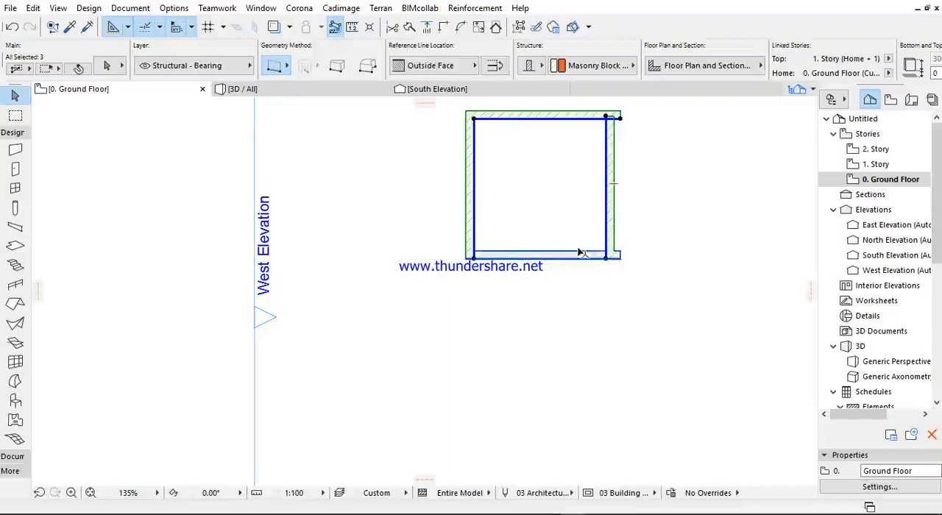
pyautogui.click(443, 31)
pyautogui.click(418, 205)
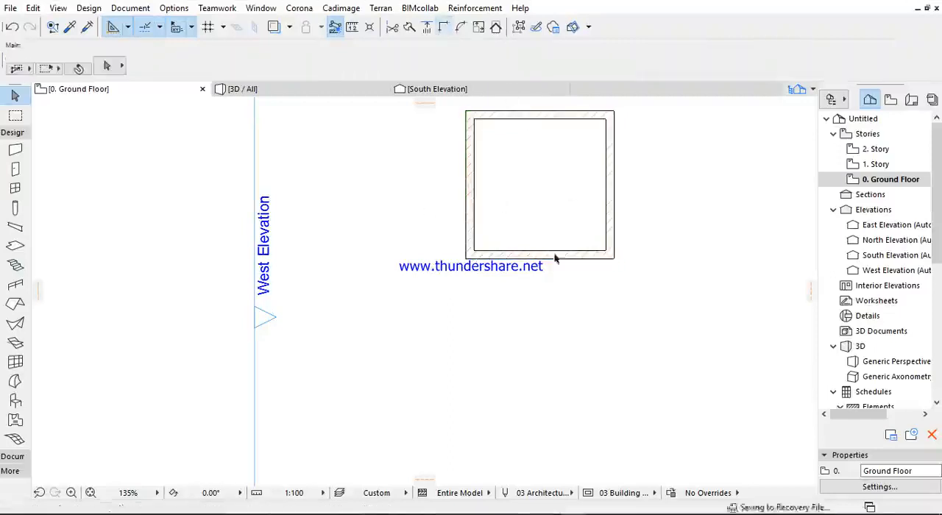
# - Place a 900 × 2100 mm Door 21 in the upper wall near its left end, opening into the room
pyautogui.moveTo(596, 183); pyautogui.dragTo(543, 273, button='middle')
pyautogui.scroll(1, 556, 212)
pyautogui.scroll(3, 563, 218)
pyautogui.scroll(-3, 565, 214)
pyautogui.moveTo(566, 209); pyautogui.dragTo(565, 166, button='middle')
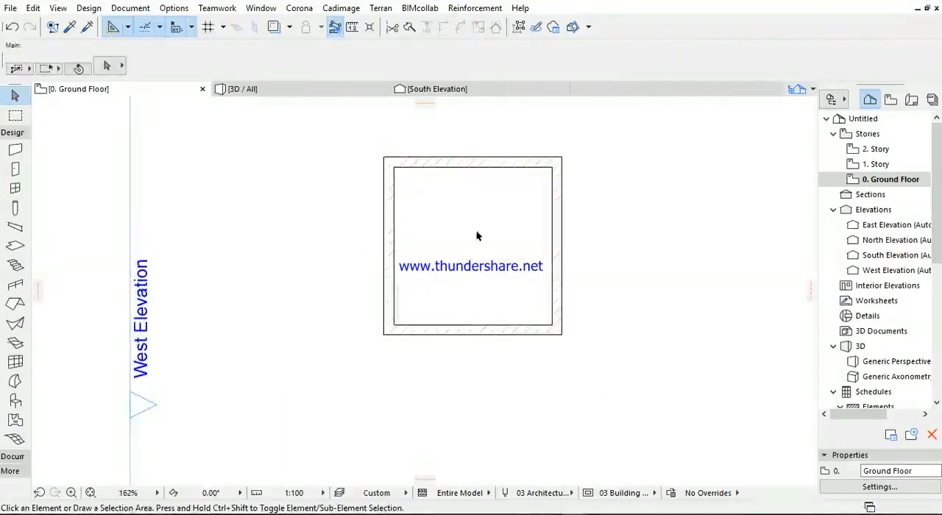
pyautogui.click(15, 168)
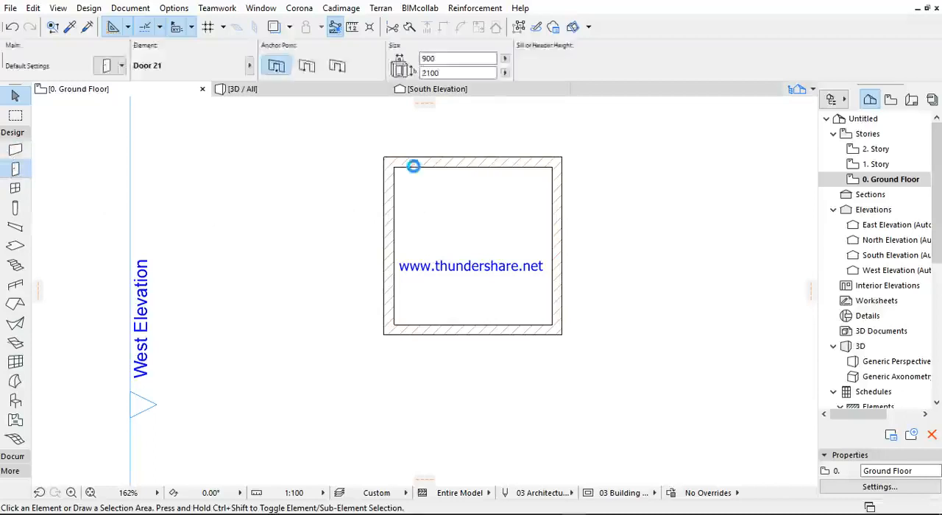
pyautogui.click(418, 166)
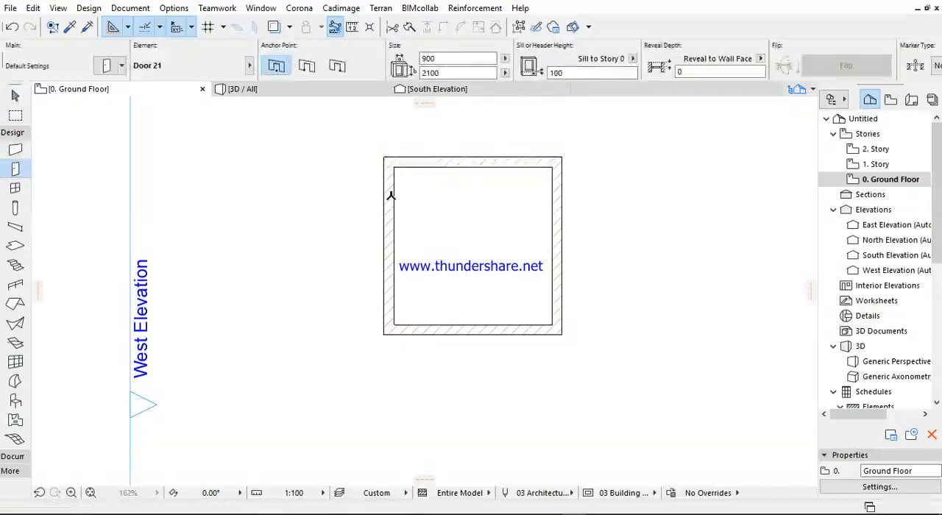
pyautogui.click(417, 313)
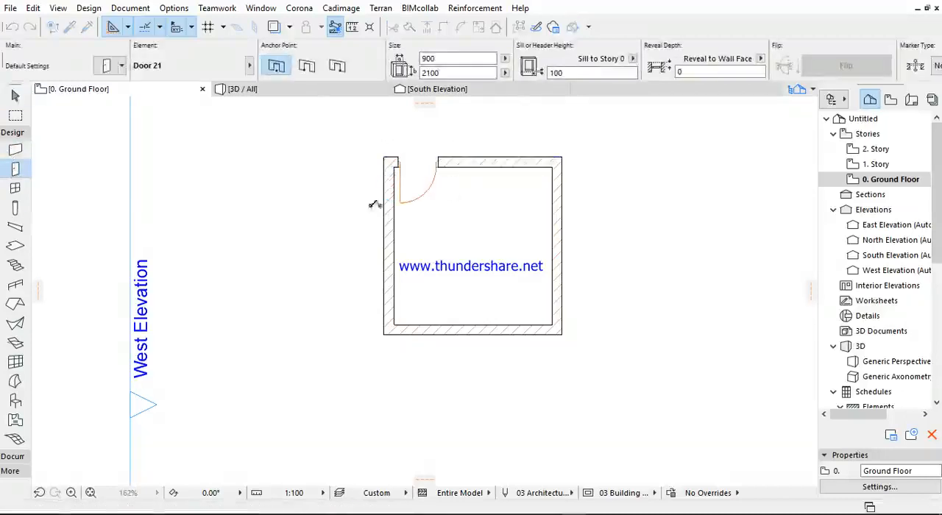
# - Place a 900 × 1500 mm Window 21 in the upper wall, between the door and the right corner
pyautogui.click(14, 188)
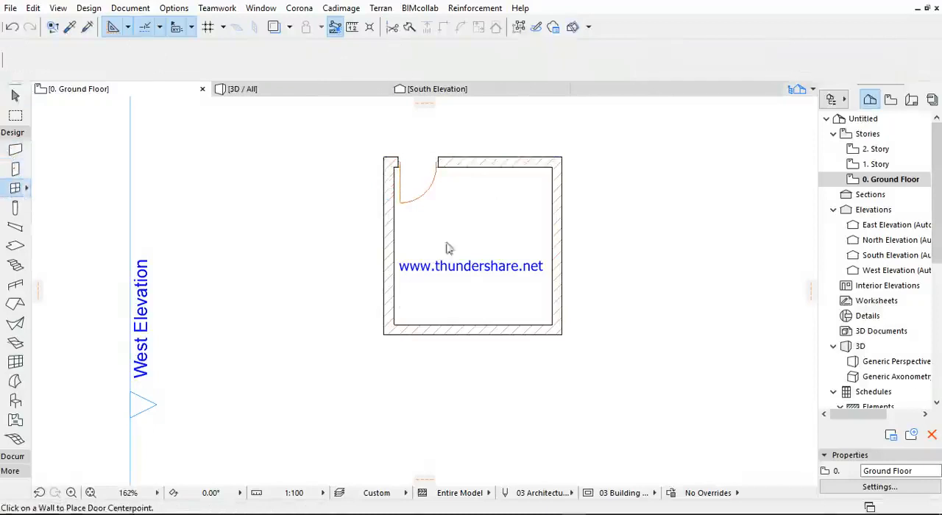
pyautogui.click(493, 163)
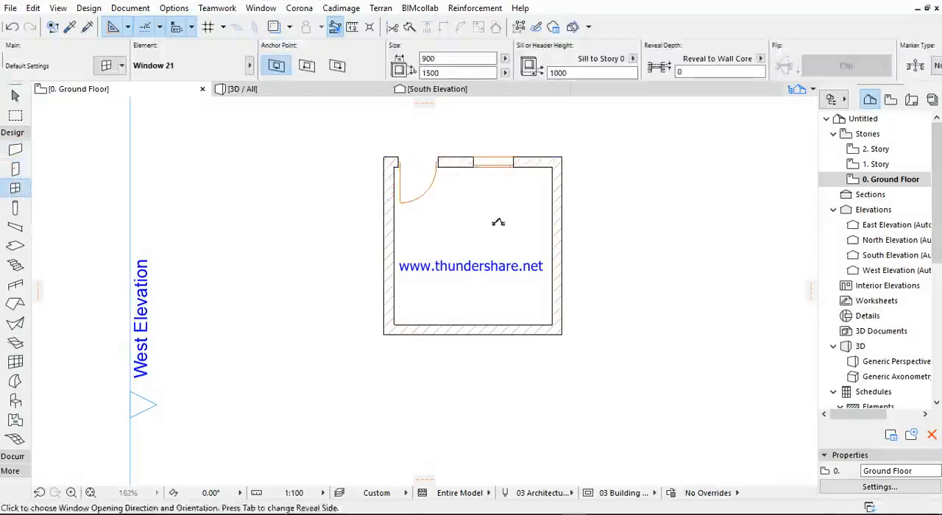
pyautogui.click(498, 221)
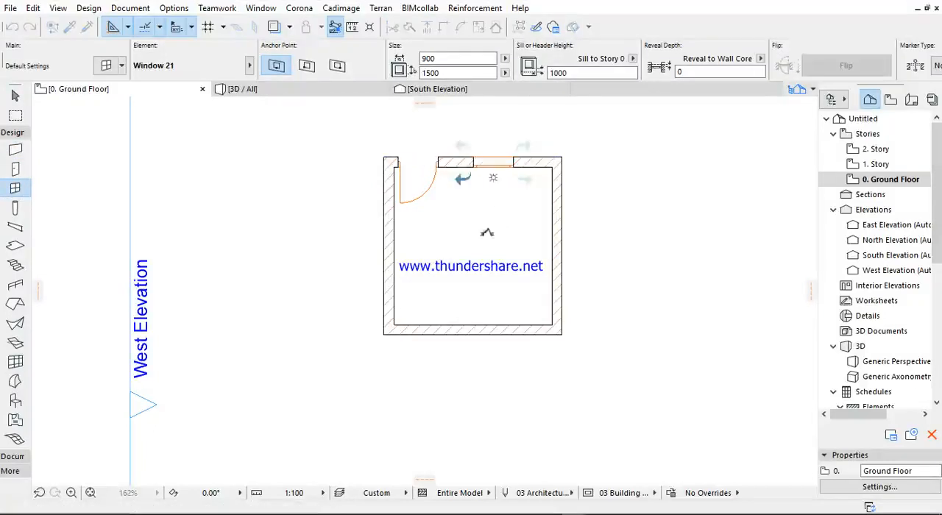
# - Place the Armchair 01 21 object on the Interior - Furniture layer in the room's lower-left corner
pyautogui.click(8, 135)
pyautogui.click(12, 147)
pyautogui.click(12, 147)
pyautogui.click(12, 134)
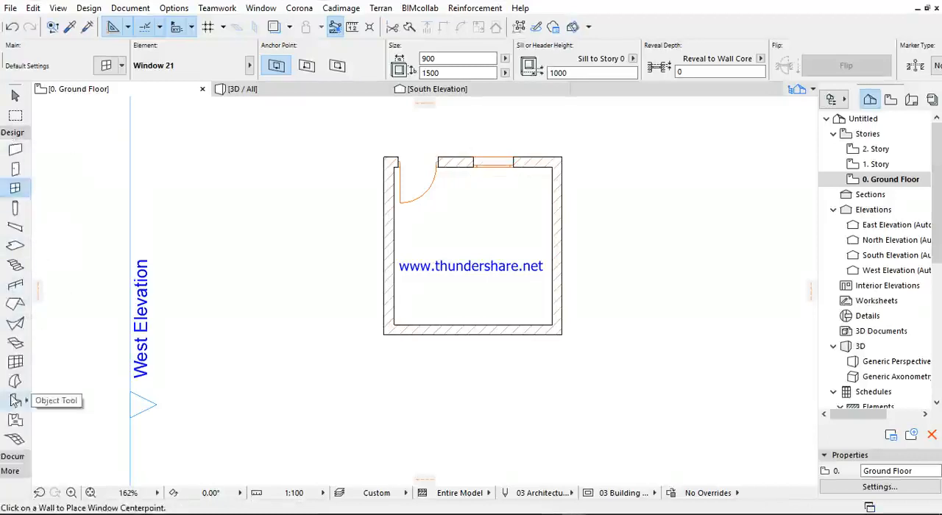
pyautogui.click(15, 400)
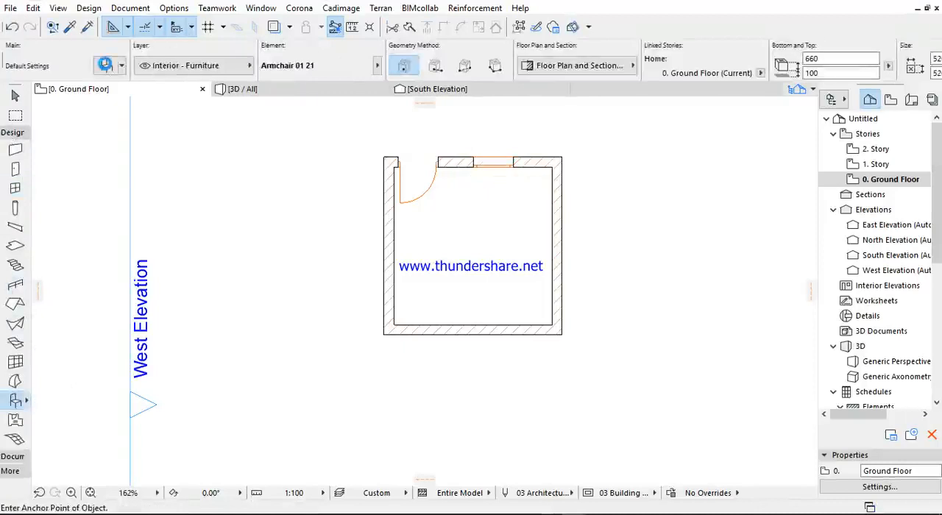
pyautogui.click(105, 65)
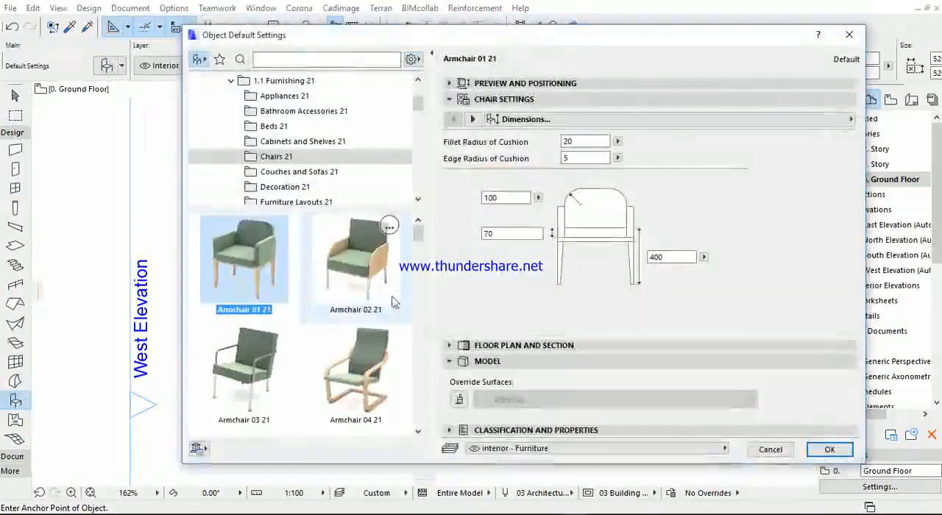
pyautogui.click(829, 450)
pyautogui.click(416, 308)
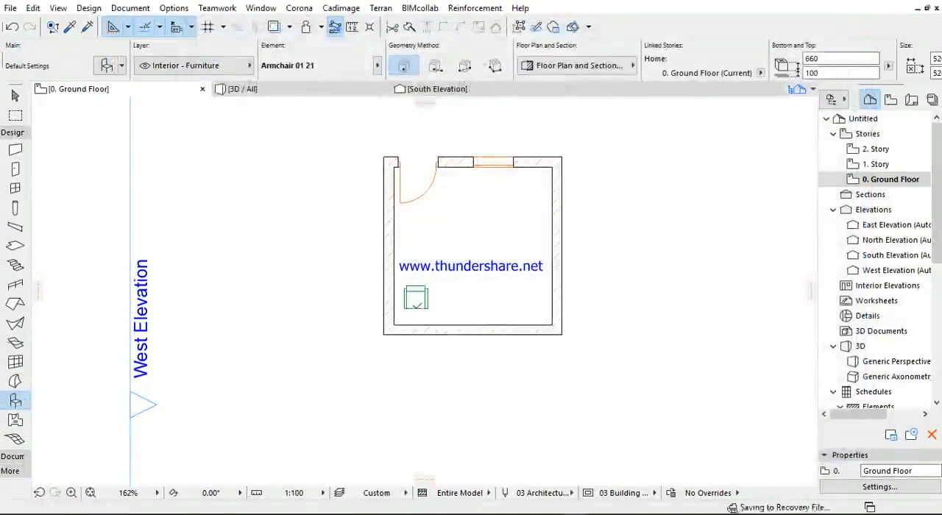
# - Mirror the armchair about a horizontal axis through its centre and move it slightly closer to the lower wall
pyautogui.click(425, 292)
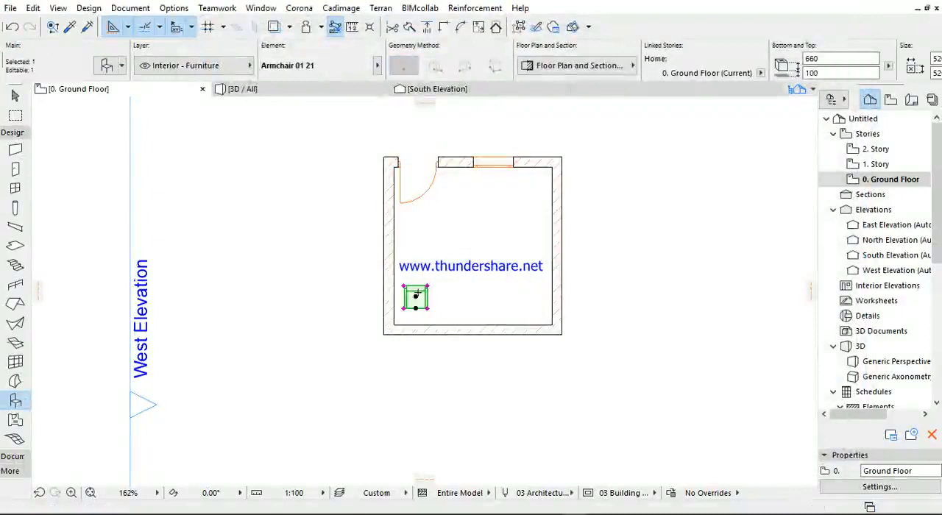
pyautogui.hotkey('ctrl', 'm')
pyautogui.click(416, 296)
pyautogui.click(504, 296)
pyautogui.hotkey('ctrl', 'd')
pyautogui.click(416, 300)
pyautogui.click(417, 309)
pyautogui.press('Escape')
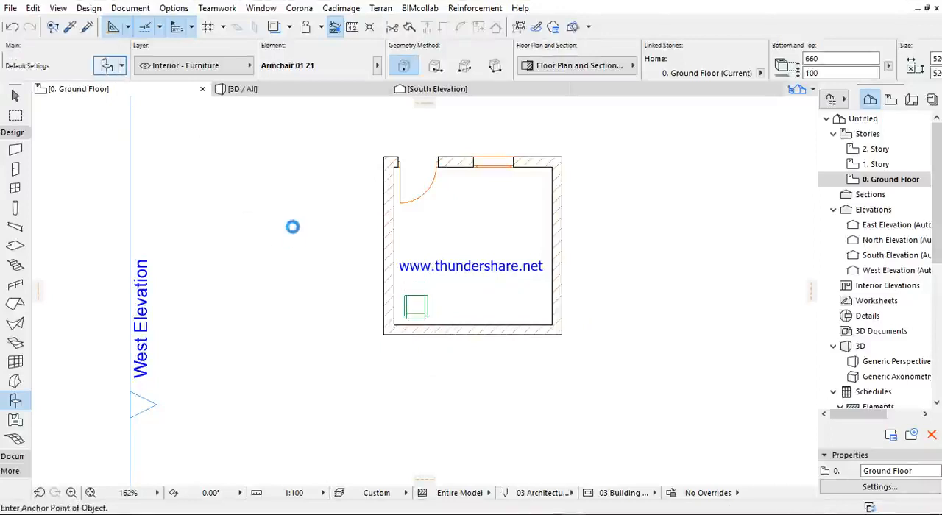
# - Choose Sofa Bed 21 from the Couches and Sofas 21 library folder and place it in the lower-right part of the room
pyautogui.scroll(-5, 334, 264)
pyautogui.scroll(-3, 334, 261)
pyautogui.scroll(5, 346, 257)
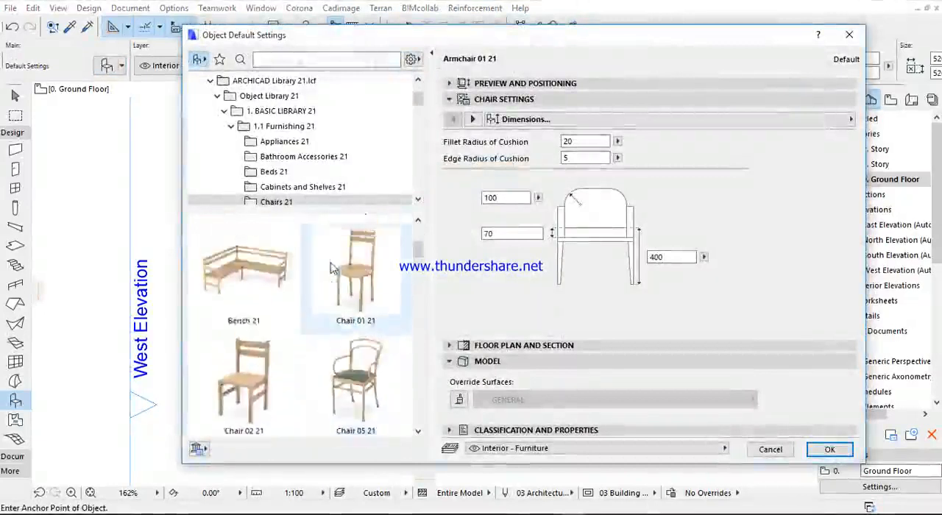
pyautogui.click(356, 258)
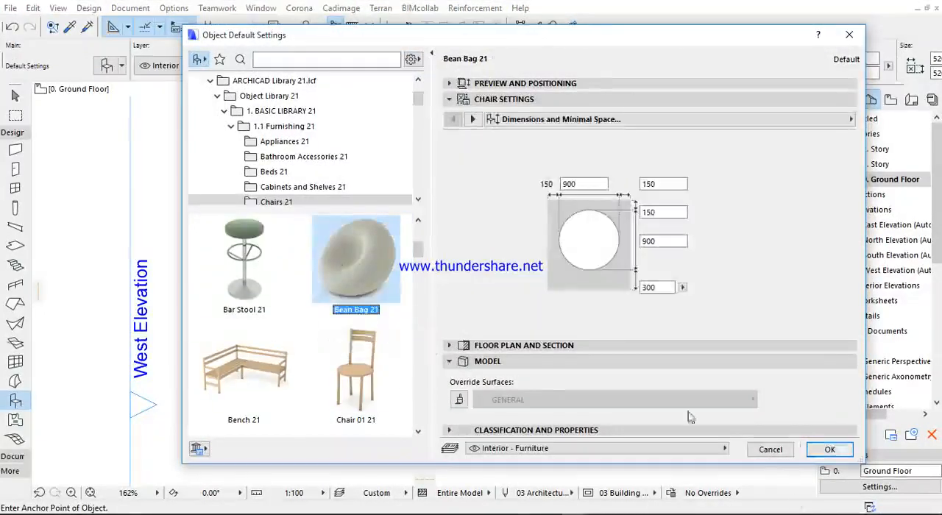
pyautogui.scroll(3, 279, 346)
pyautogui.scroll(-1, 287, 136)
pyautogui.click(272, 171)
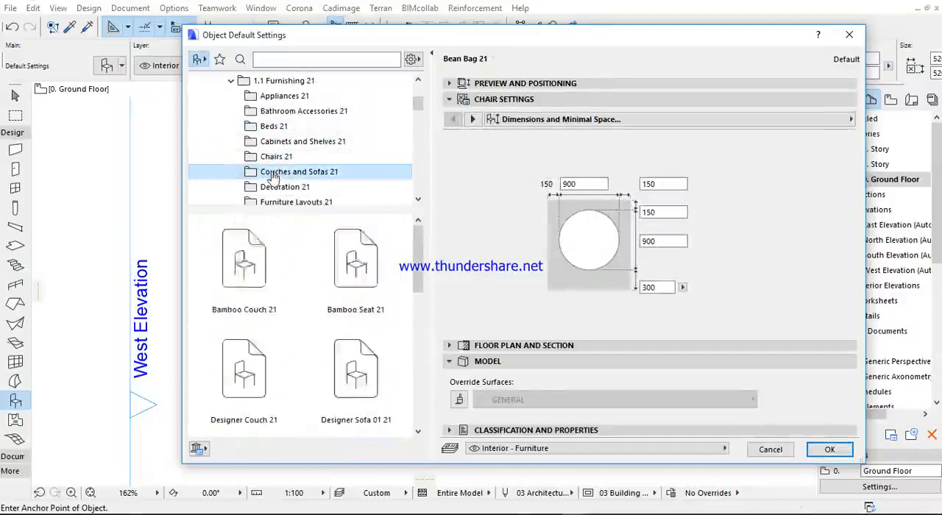
pyautogui.scroll(-5, 340, 355)
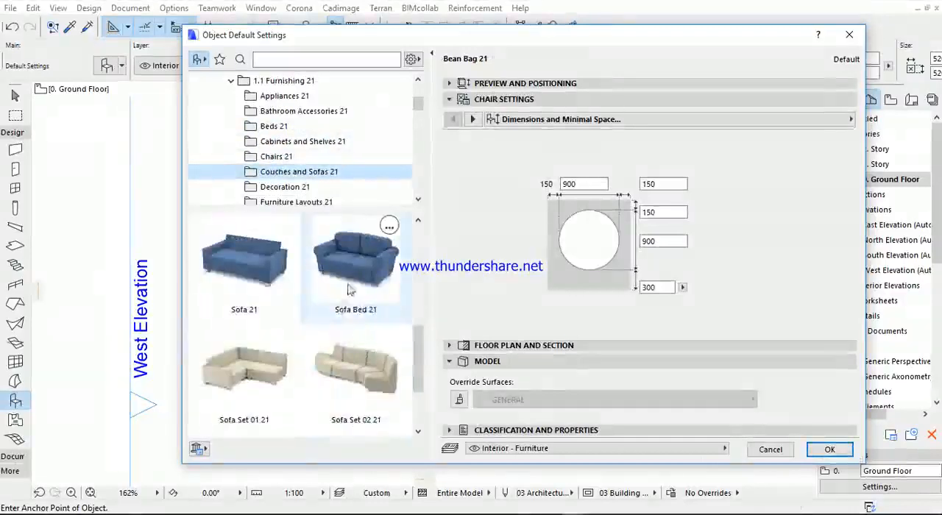
pyautogui.click(356, 258)
pyautogui.click(819, 450)
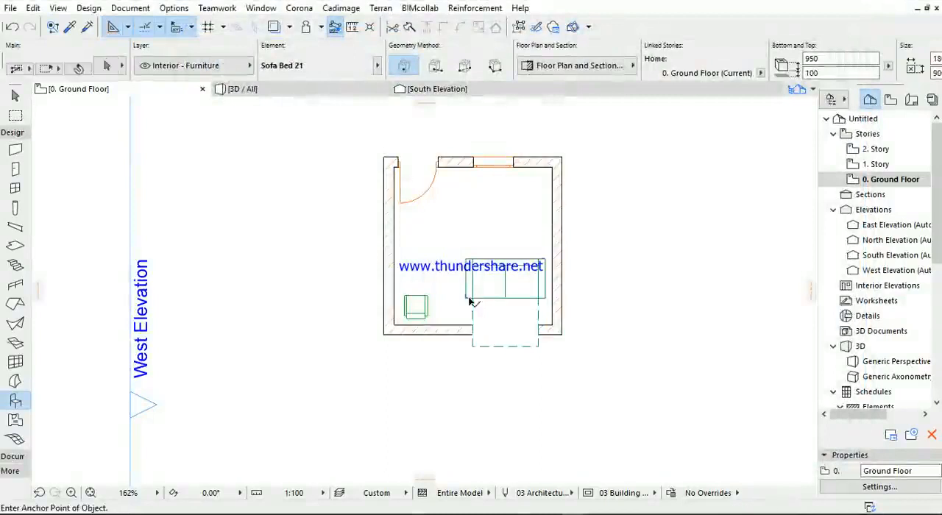
pyautogui.click(464, 297)
# - Mirror the sofa bed about its front edge and move it up and left against the lower wall's inner face
pyautogui.hotkey('ctrl', 'm')
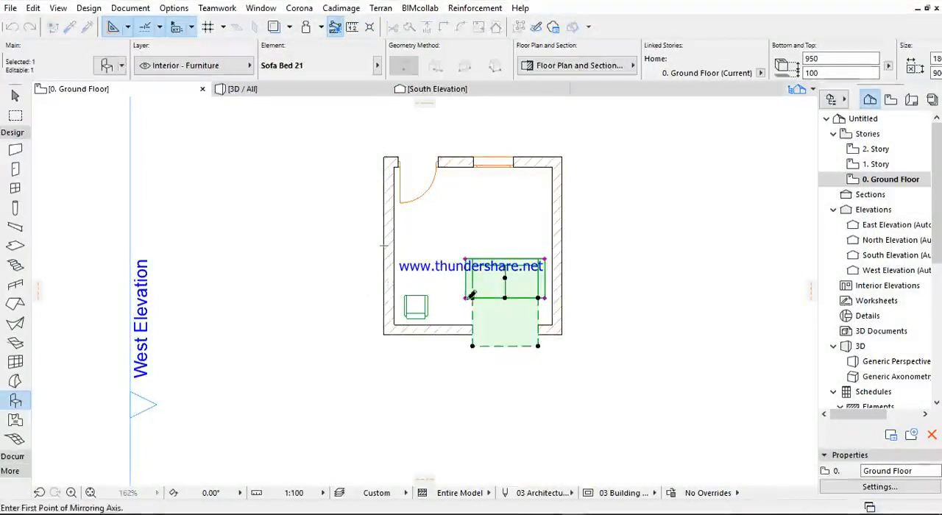
pyautogui.click(471, 298)
pyautogui.click(528, 297)
pyautogui.hotkey('ctrl', 'd')
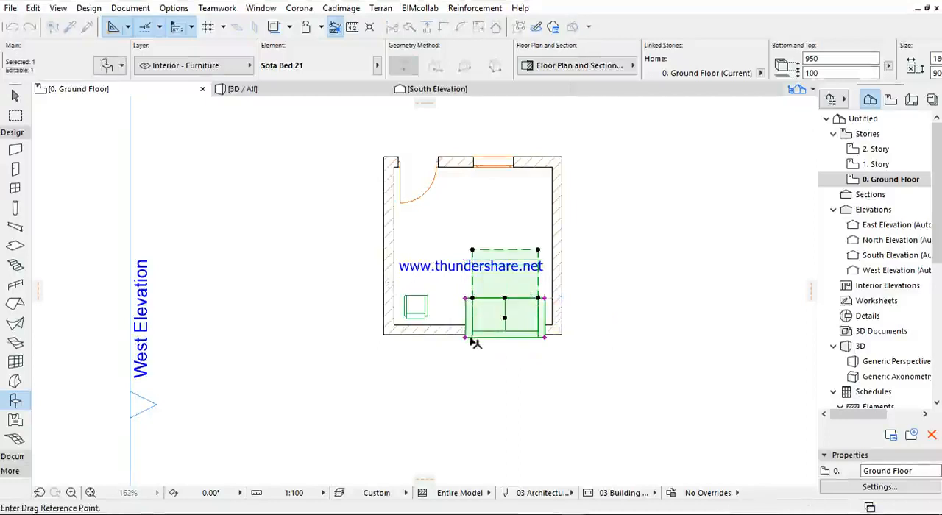
pyautogui.click(465, 333)
pyautogui.click(455, 320)
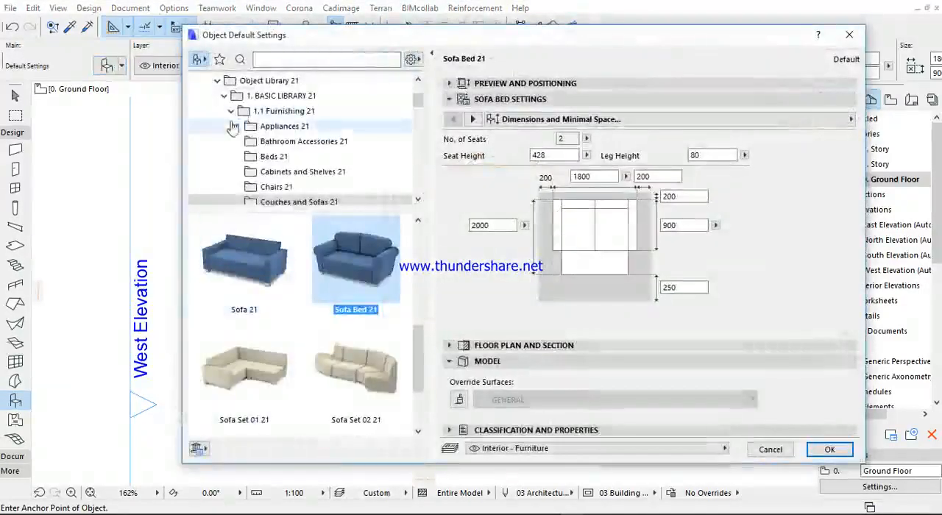
# - Browse the object library's 3D OBJECTS folder and examine the furnishing objects available in 3D Bed
pyautogui.click(231, 112)
pyautogui.scroll(-2, 245, 144)
pyautogui.scroll(2, 245, 143)
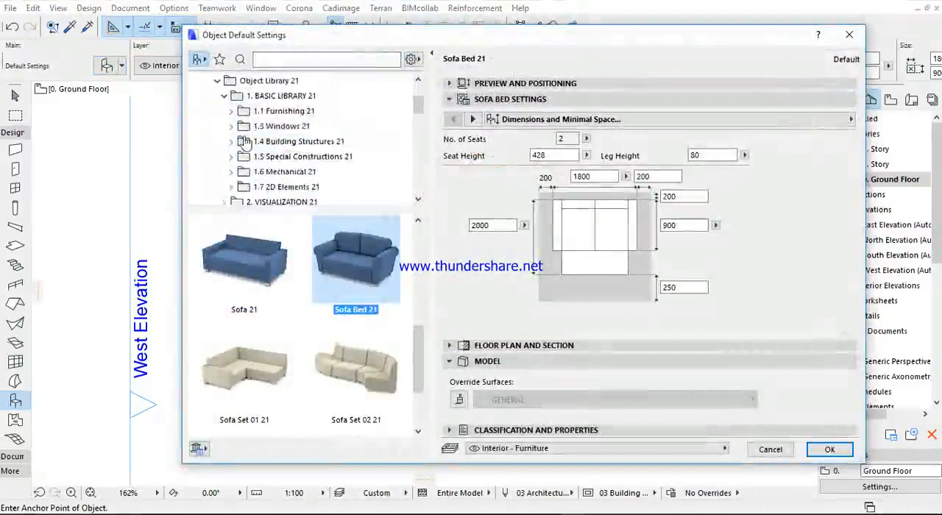
pyautogui.click(224, 96)
pyautogui.scroll(-3, 225, 117)
pyautogui.scroll(5, 228, 124)
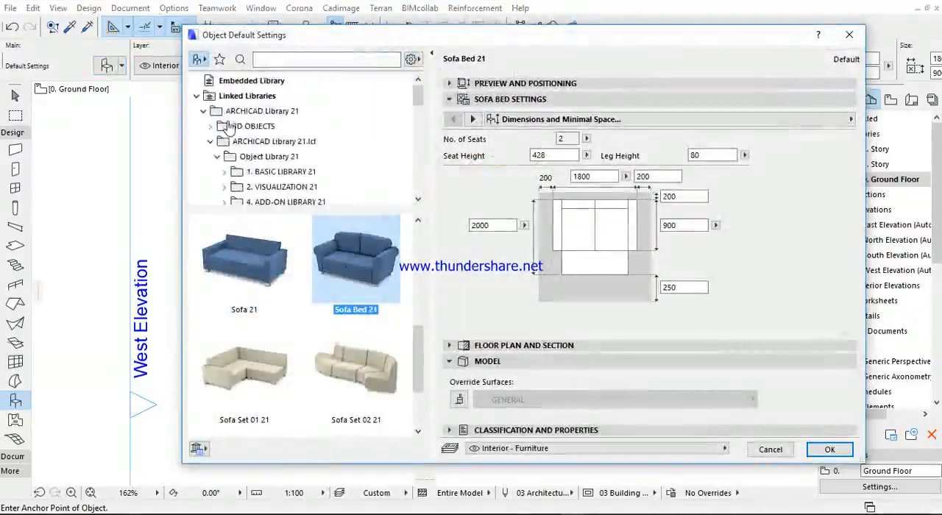
pyautogui.doubleClick(231, 127)
pyautogui.click(243, 126)
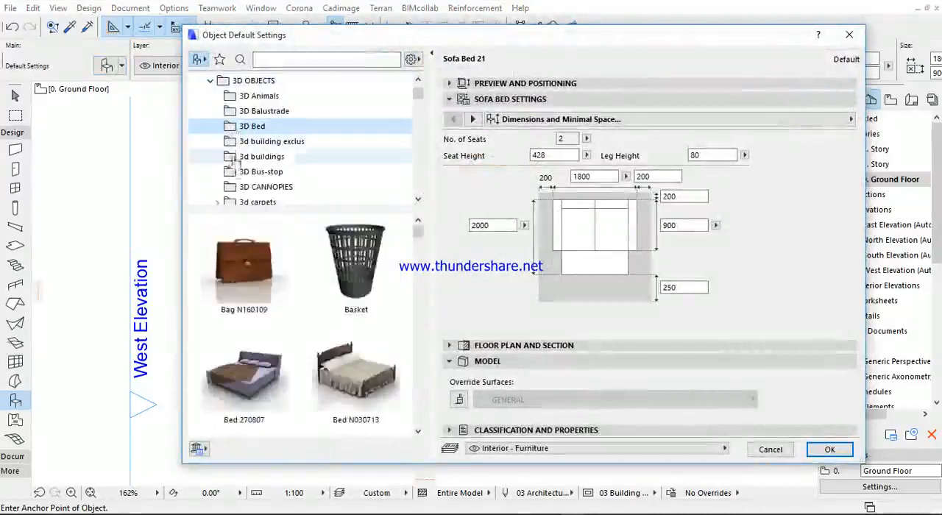
pyautogui.scroll(-10, 263, 322)
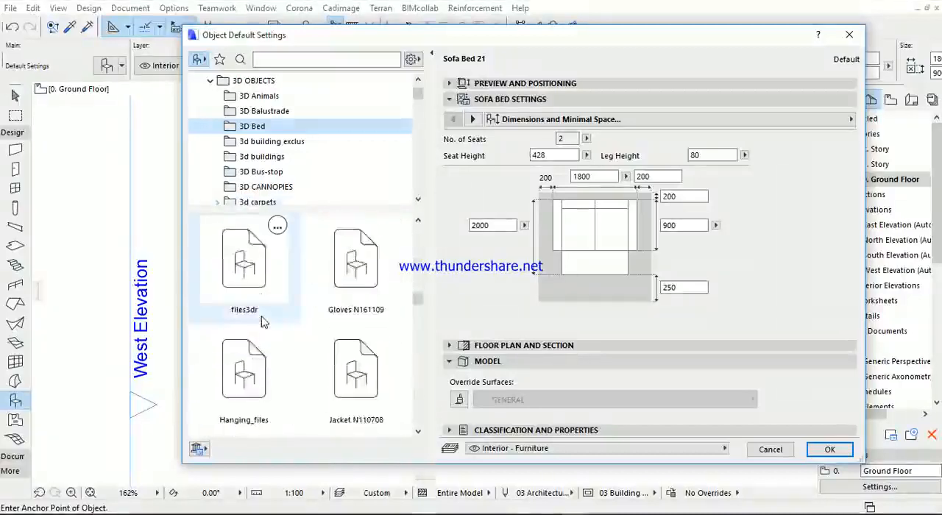
pyautogui.scroll(-10, 261, 320)
pyautogui.scroll(-10, 250, 294)
pyautogui.scroll(15, 250, 294)
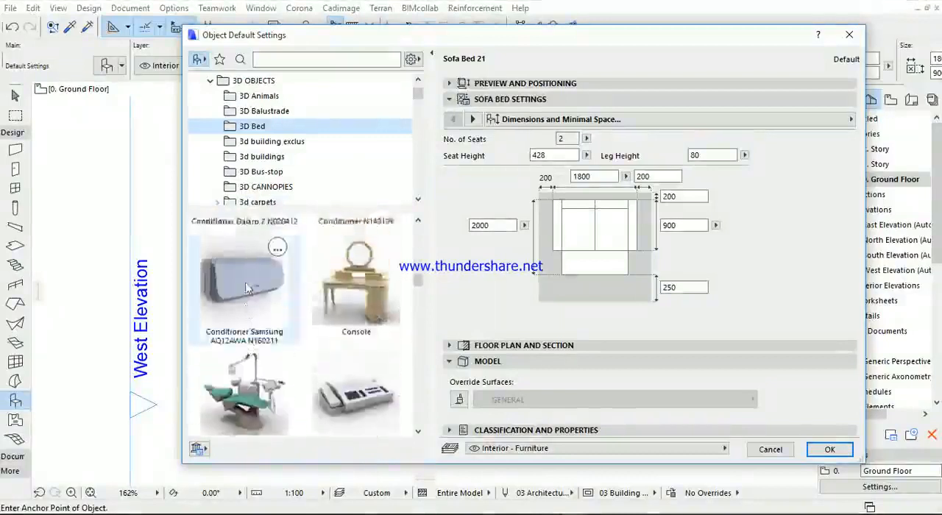
# - Browse the 3D OBJECTS library folders and choose Rack N230413 from 3D Bus-stop as the object to place
pyautogui.click(250, 142)
pyautogui.click(241, 158)
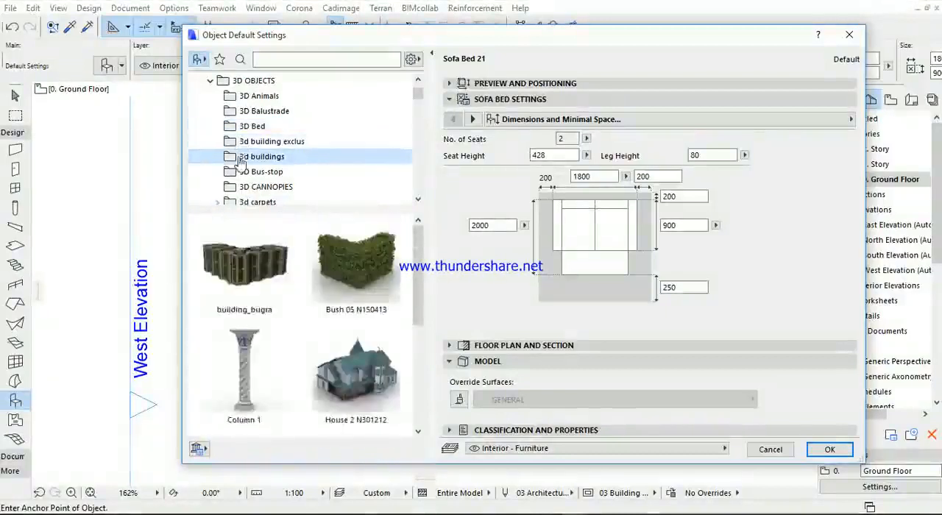
pyautogui.click(243, 171)
pyautogui.scroll(-8, 237, 262)
pyautogui.scroll(3, 239, 265)
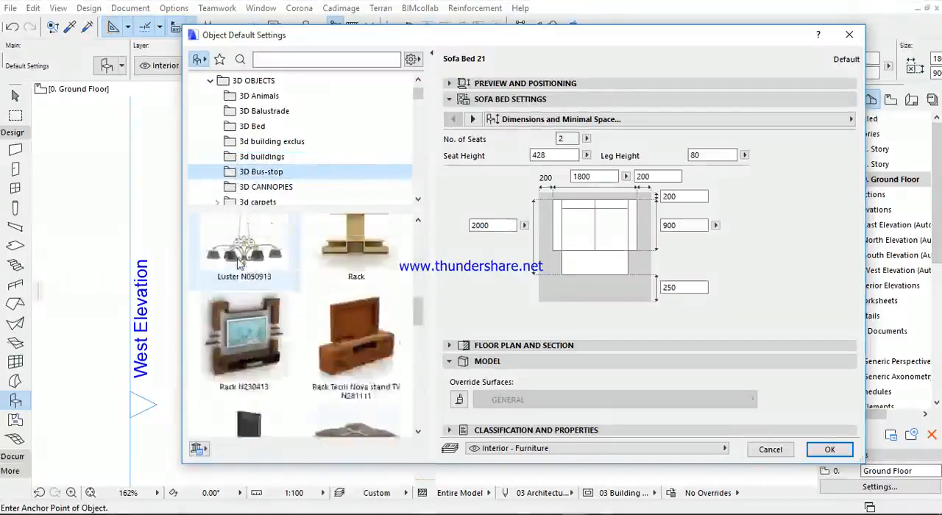
pyautogui.click(241, 266)
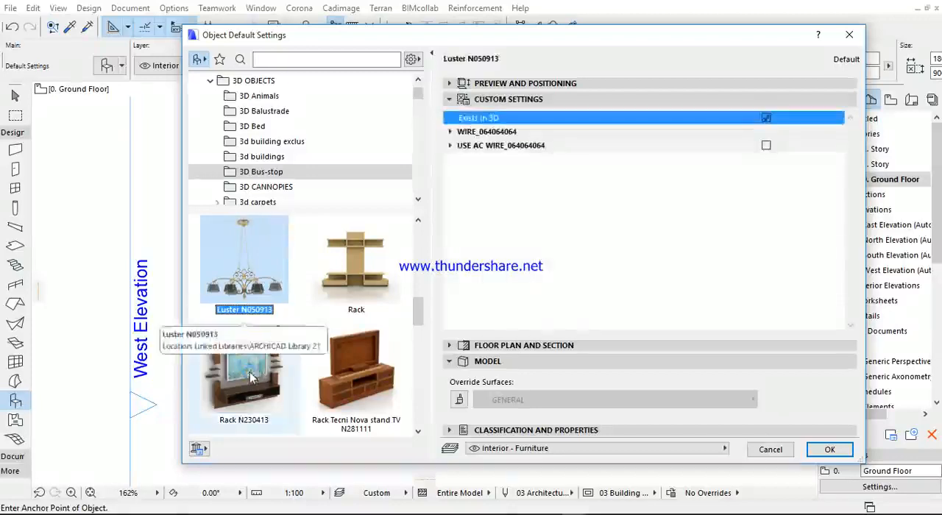
pyautogui.click(250, 372)
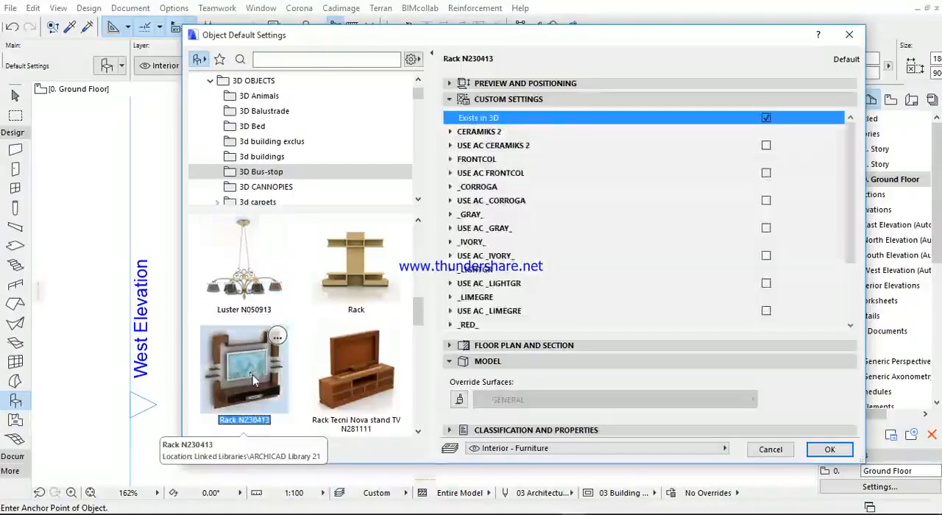
pyautogui.click(829, 450)
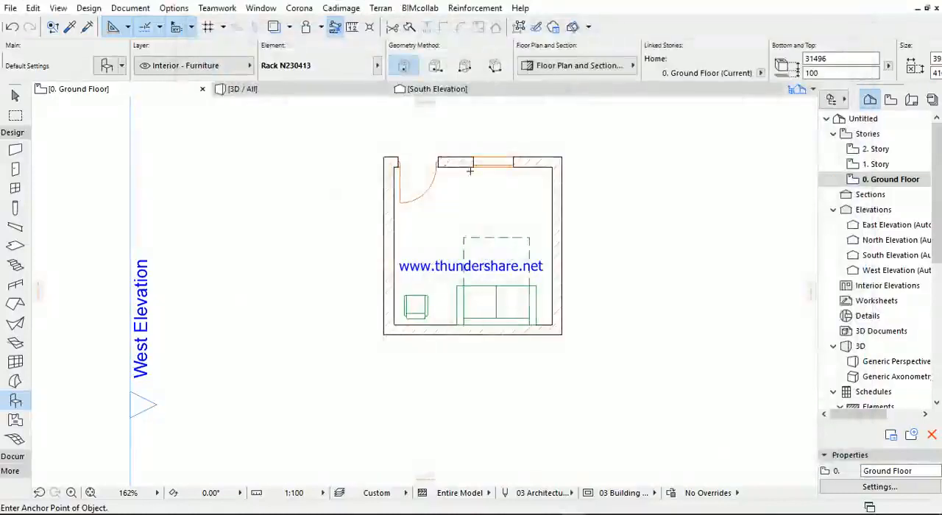
# - Place the rack on the inner face of the right-hand wall and rotate it 90° clockwise about its insertion corner
pyautogui.scroll(4, 527, 233)
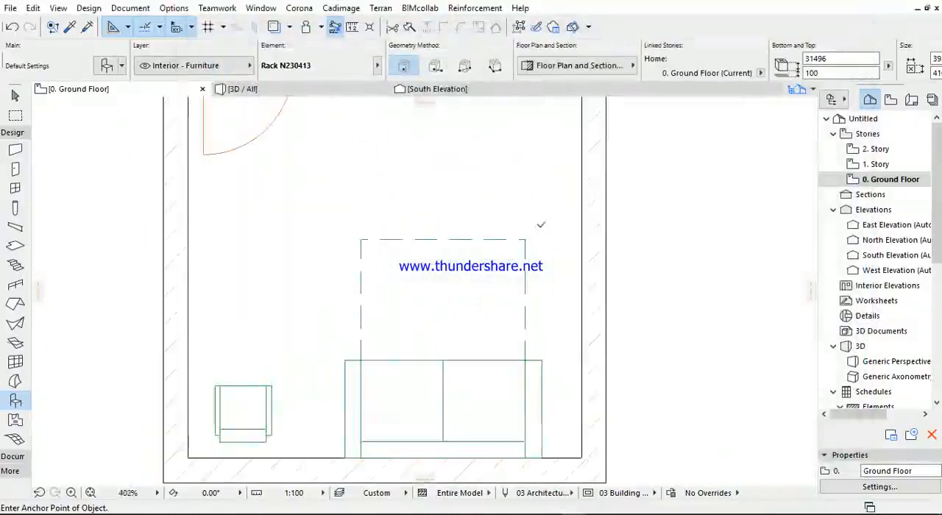
pyautogui.click(581, 232)
pyautogui.hotkey('ctrl', 'e')
pyautogui.click(582, 232)
pyautogui.click(743, 233)
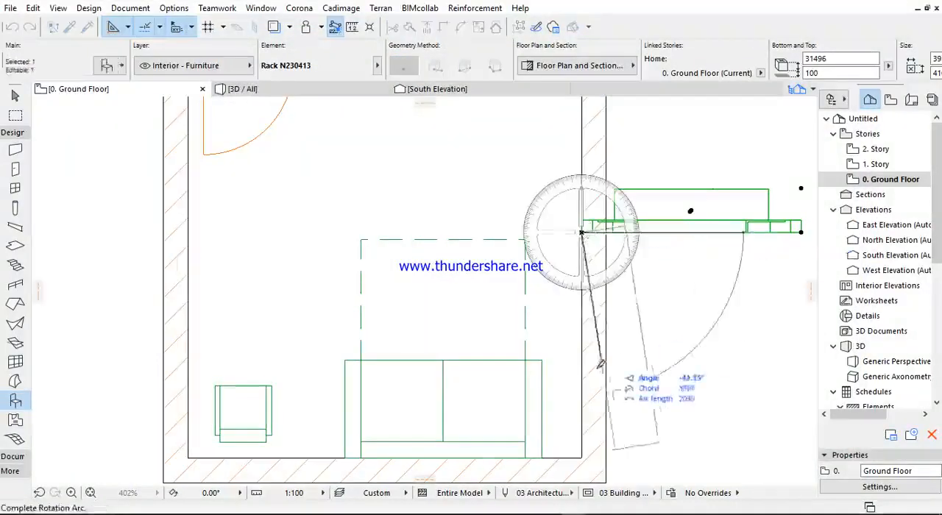
pyautogui.click(582, 420)
# - Move the rack up and left so its front projects into the room from the right-hand wall
pyautogui.hotkey('ctrl', 'd')
pyautogui.click(625, 451)
pyautogui.click(592, 308)
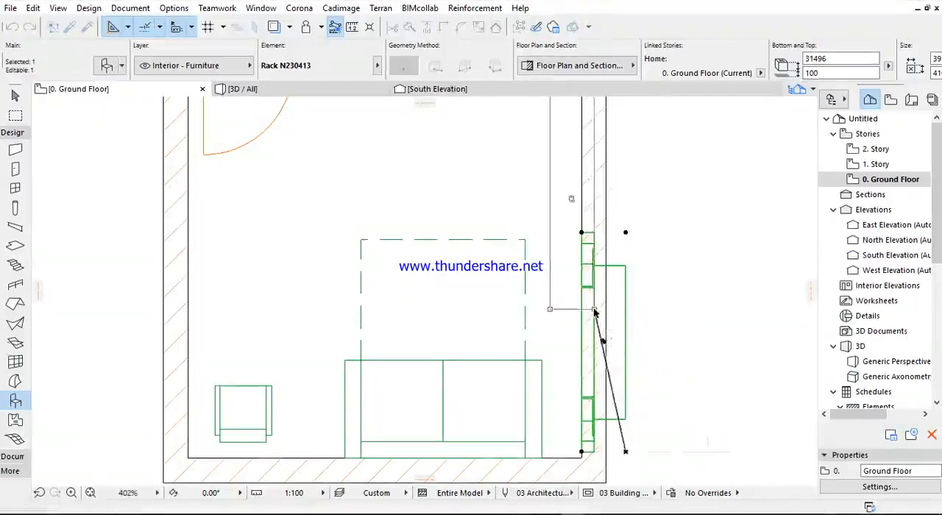
pyautogui.scroll(-5, 562, 275)
pyautogui.press('Escape')
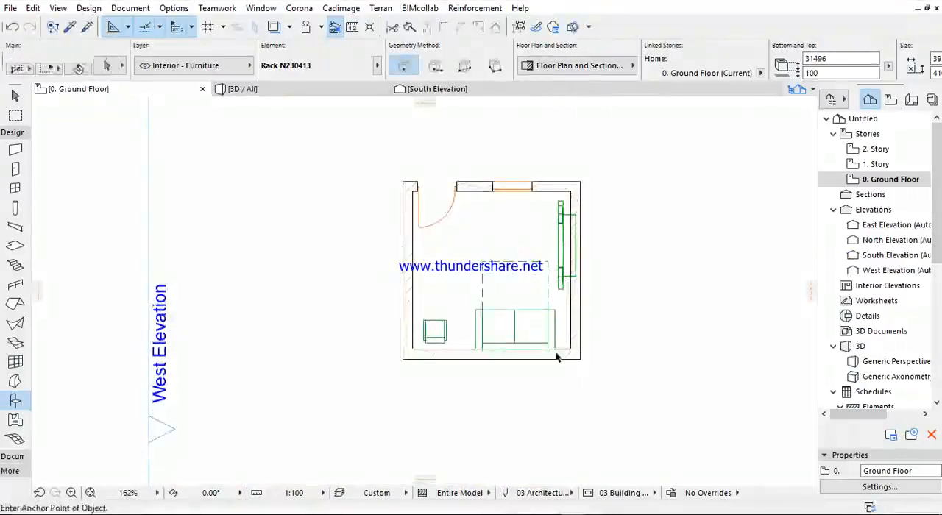
# - Rotate the sofa bed 90° clockwise about its centre and move it up and left so it faces the rack
pyautogui.click(525, 338)
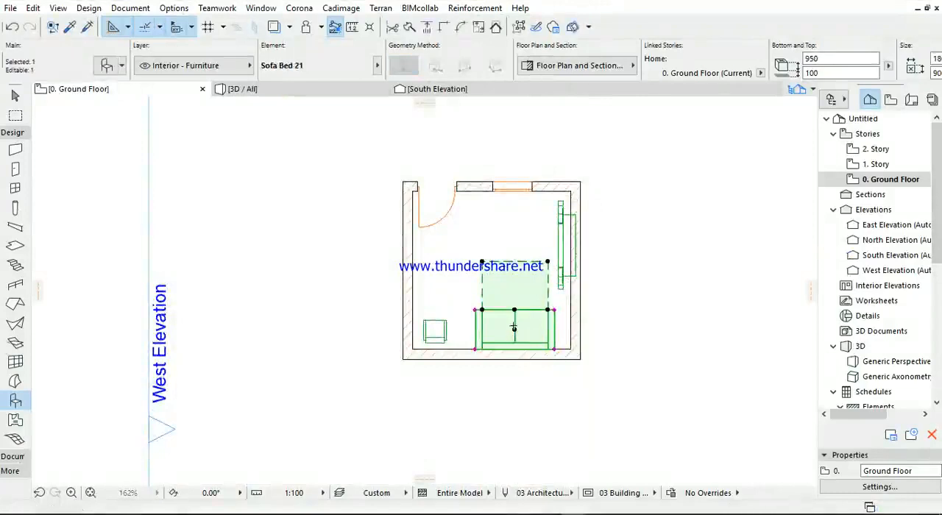
pyautogui.hotkey('ctrl', 'e')
pyautogui.click(513, 329)
pyautogui.click(655, 329)
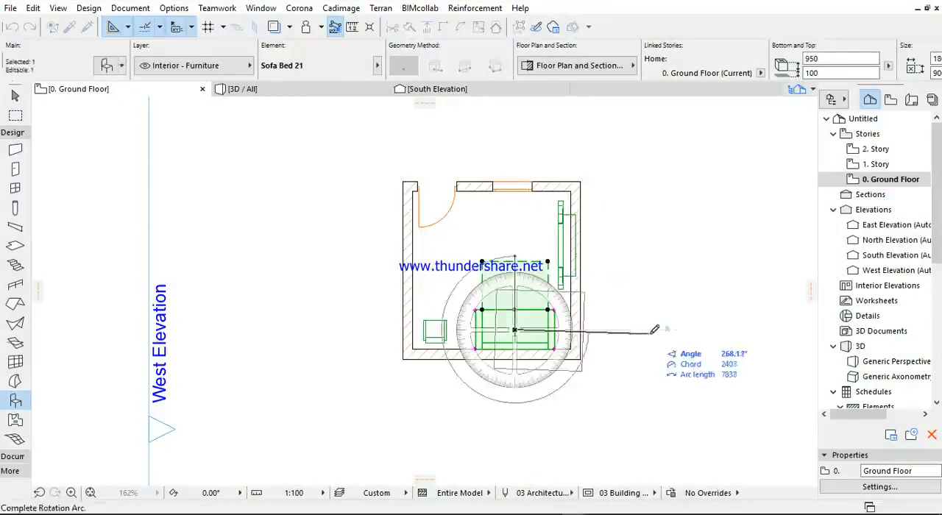
pyautogui.click(665, 329)
pyautogui.hotkey('ctrl', 'd')
pyautogui.click(495, 369)
pyautogui.click(449, 309)
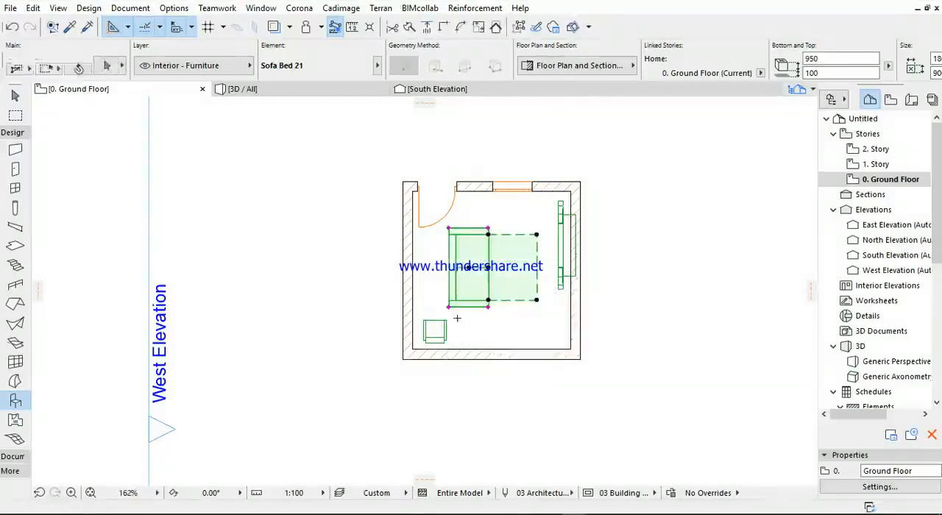
pyautogui.press('Escape')
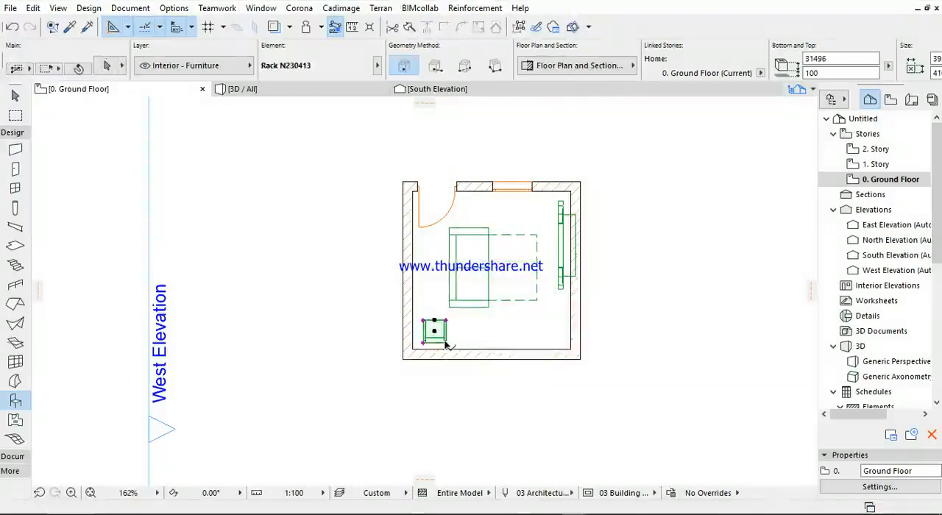
# - Mirror the armchair about its lower edge and move it against the upper wall below the window
pyautogui.click(446, 344)
pyautogui.hotkey('ctrl', 'm')
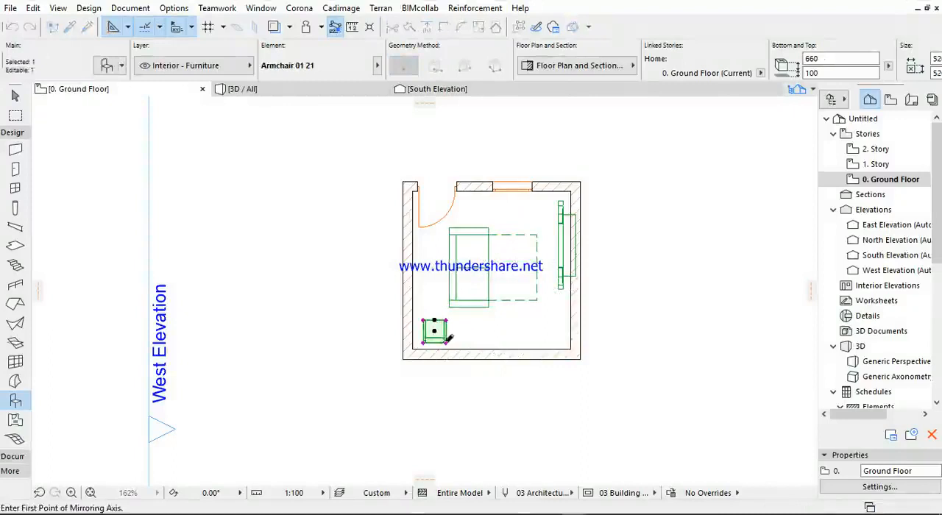
pyautogui.click(429, 344)
pyautogui.click(487, 344)
pyautogui.hotkey('ctrl', 'd')
pyautogui.click(445, 343)
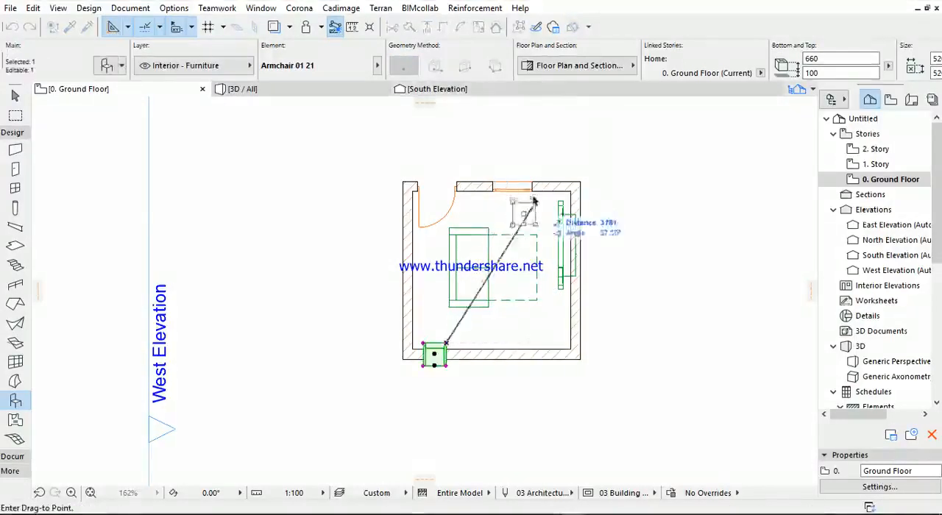
pyautogui.click(526, 196)
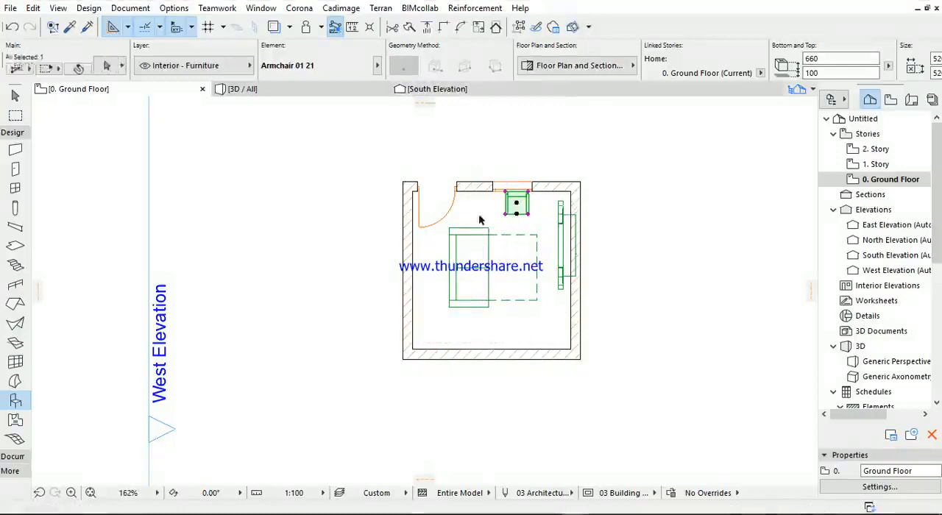
pyautogui.press('Escape')
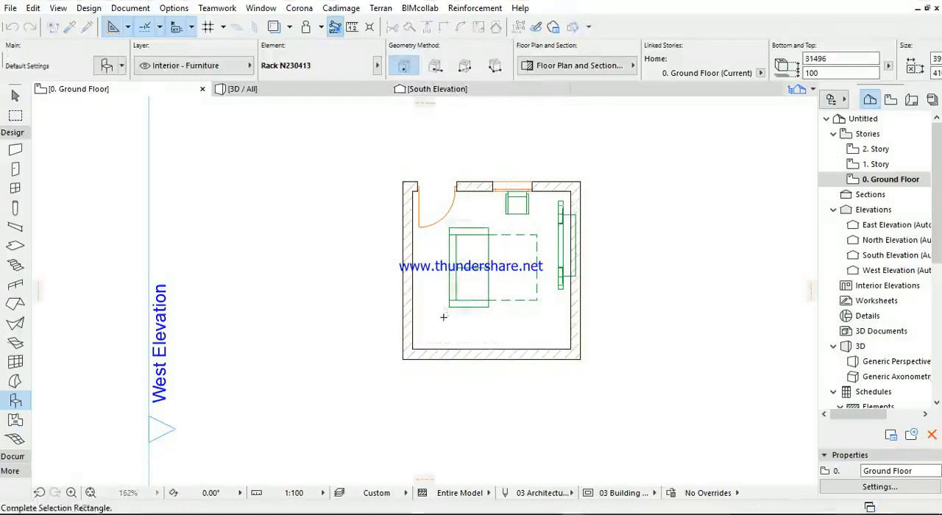
# - Move the sofa bed into the lower-left inner corner of the room
pyautogui.click(449, 309)
pyautogui.click(487, 307)
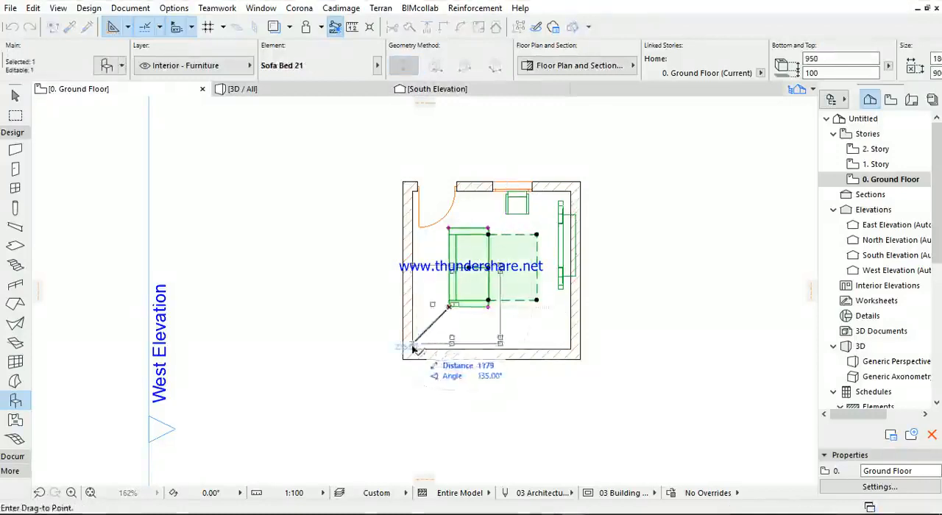
pyautogui.click(451, 349)
pyautogui.press('Escape')
# - Move the armchair slightly left along the upper wall to centre it on the window
pyautogui.scroll(6, 548, 195)
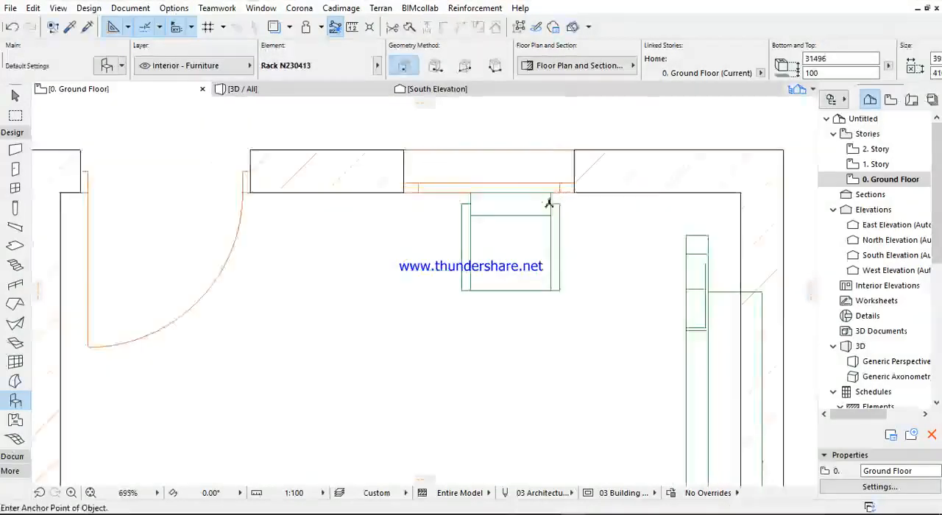
pyautogui.click(446, 307)
pyautogui.hotkey('ctrl', 'd')
pyautogui.click(433, 250)
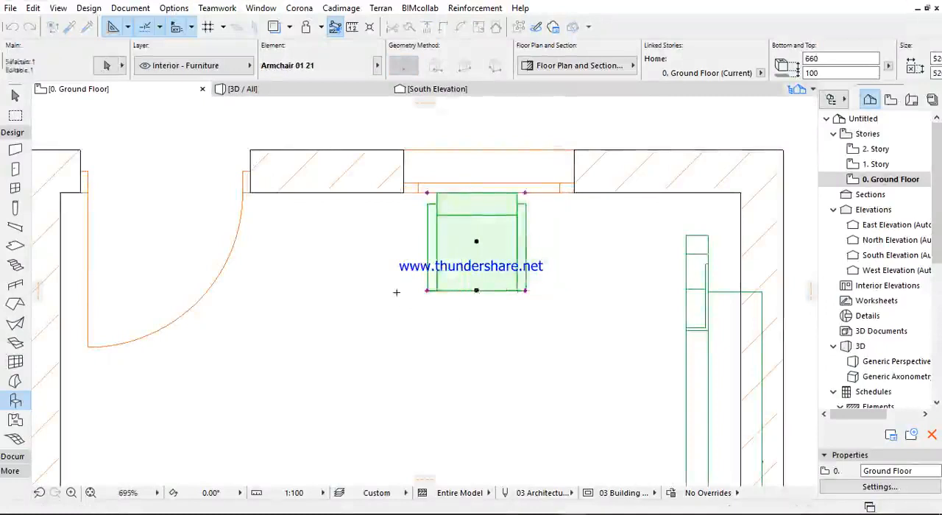
pyautogui.press('Escape')
# - Move the rack straight down along the right-hand wall by about 530 mm
pyautogui.scroll(-7, 432, 247)
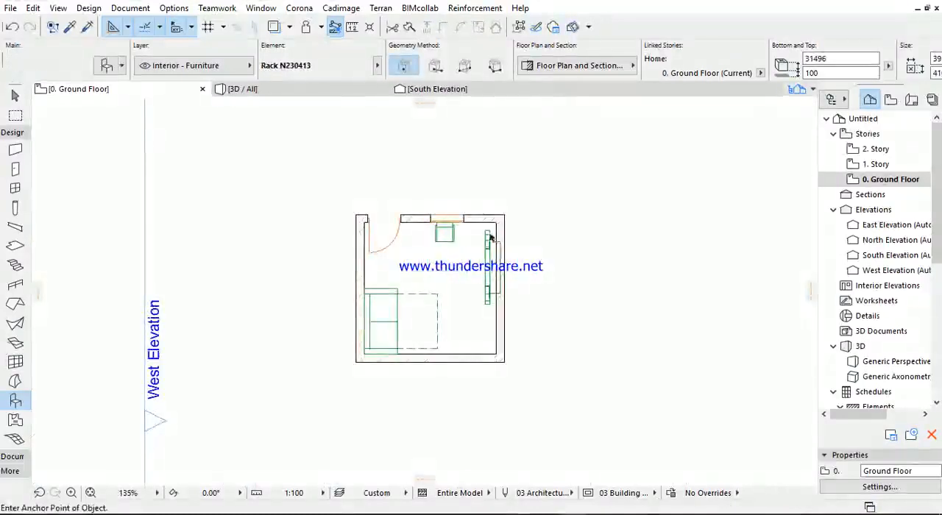
pyautogui.click(492, 232)
pyautogui.click(493, 295)
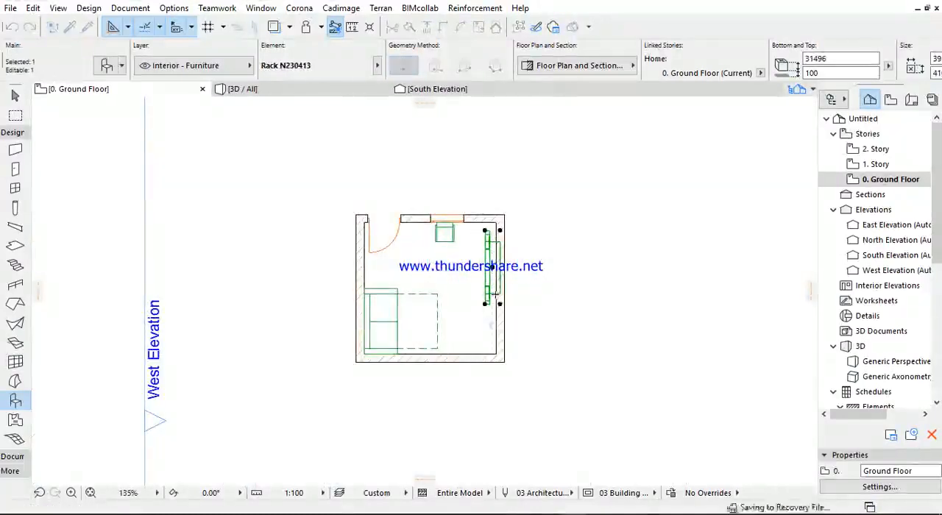
pyautogui.click(501, 305)
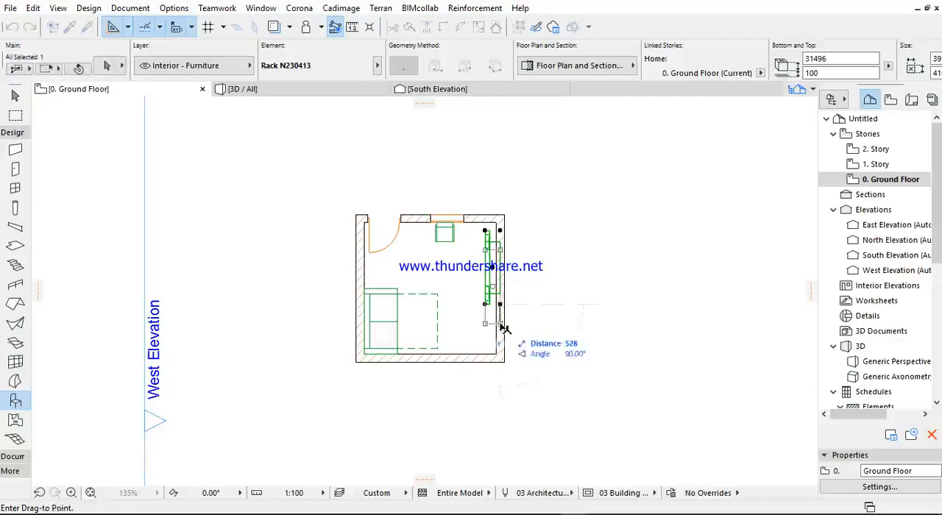
pyautogui.click(504, 328)
pyautogui.press('Escape')
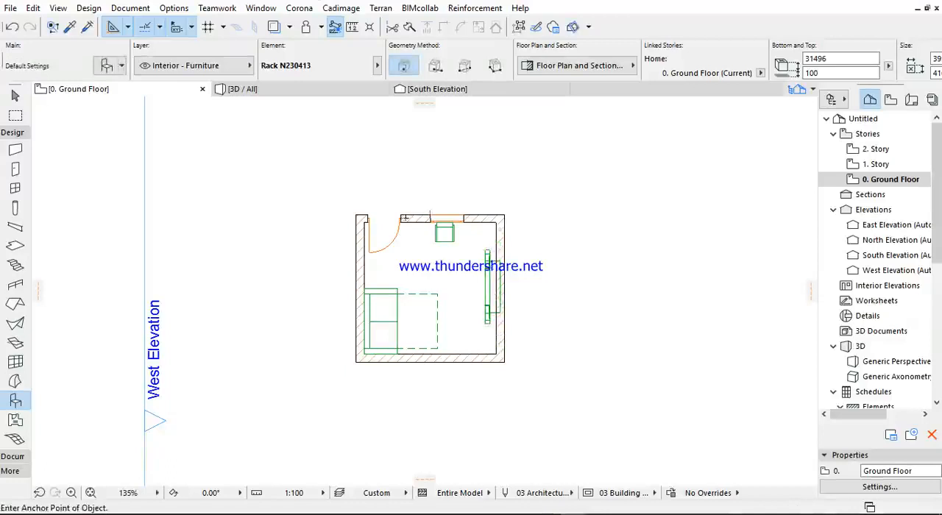
# - Select the sofa bed, armchair and rack together on the floor plan
pyautogui.scroll(3, 421, 235)
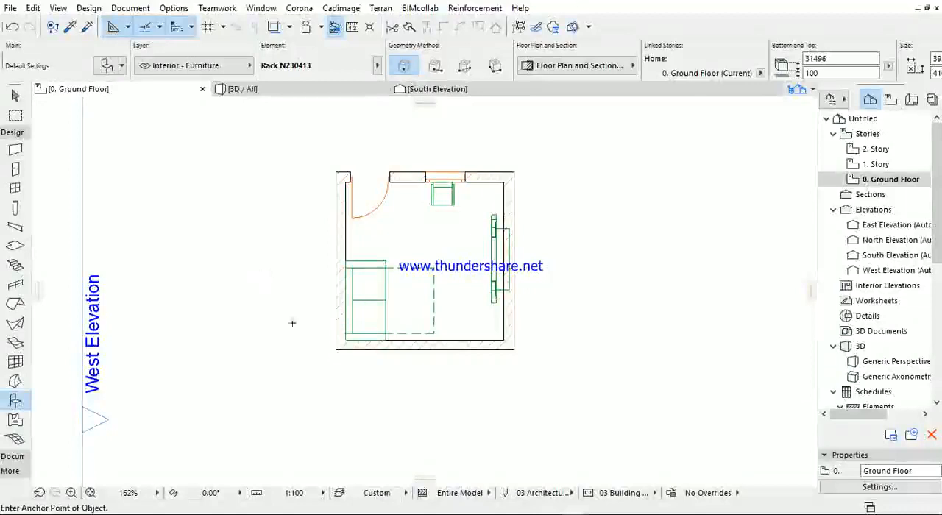
pyautogui.click(435, 269)
pyautogui.keyDown('shift'); pyautogui.click(435, 205); pyautogui.keyUp('shift')
pyautogui.keyDown('shift'); pyautogui.click(489, 221); pyautogui.keyUp('shift')
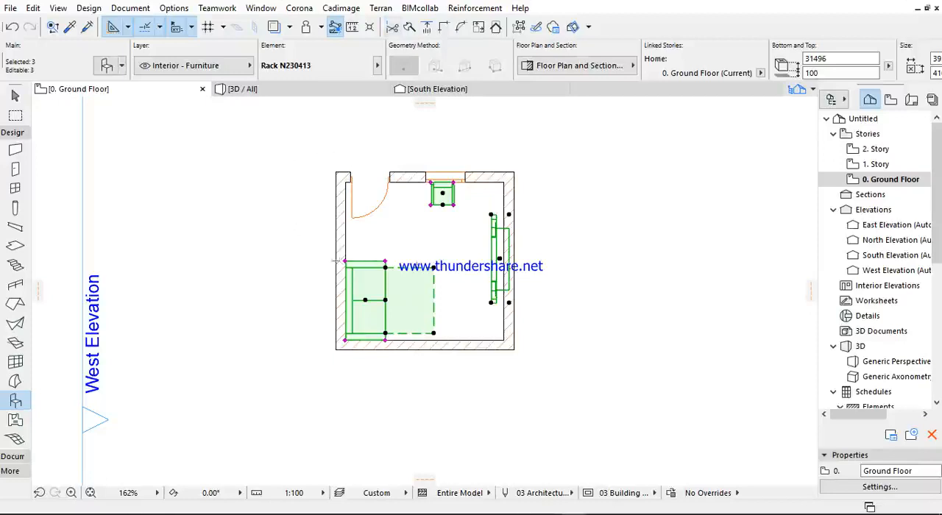
pyautogui.moveTo(386, 257); pyautogui.dragTo(383, 243, button='middle')
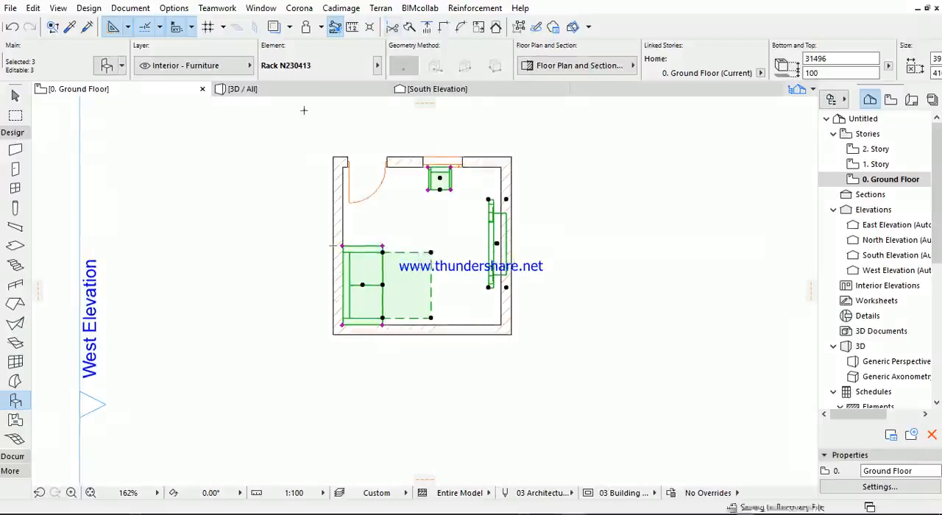
# - Show the whole model in the 3D perspective and examine the furnished room's interior from above
pyautogui.press('F3')
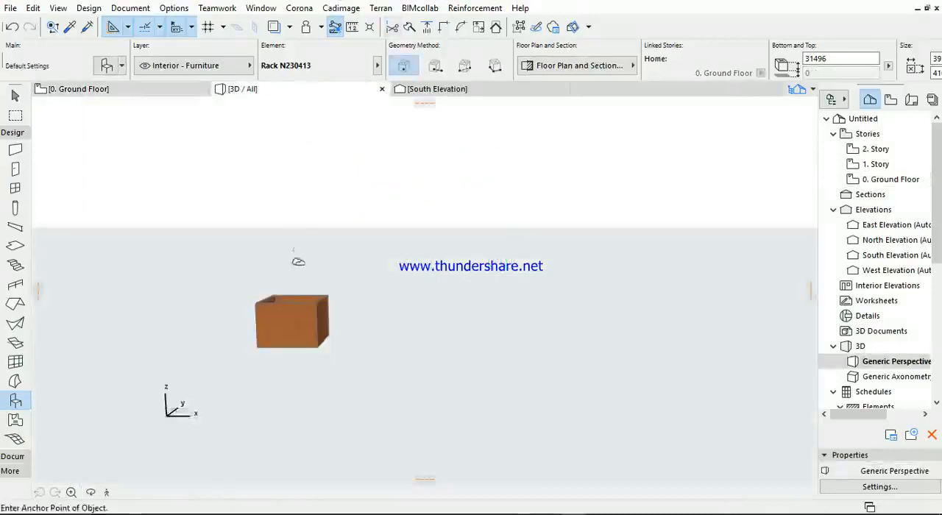
pyautogui.scroll(3, 345, 351)
pyautogui.scroll(3, 344, 350)
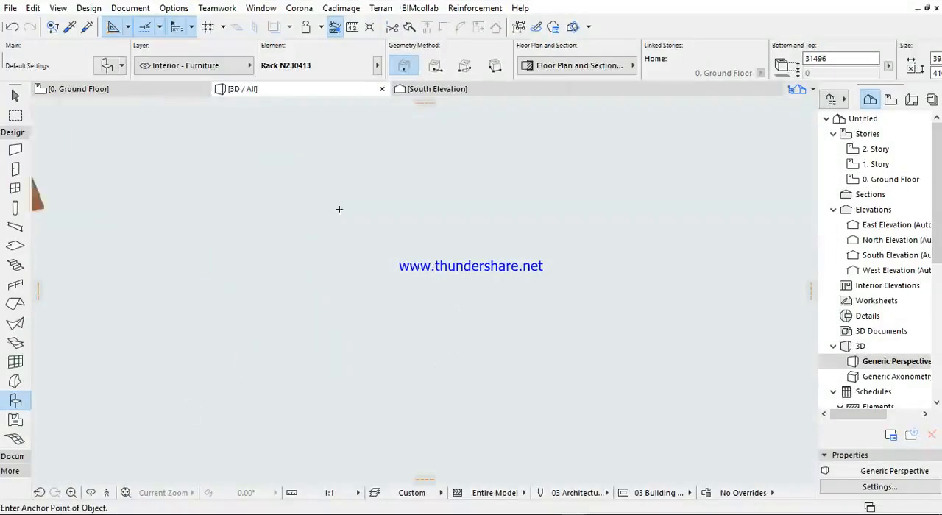
pyautogui.scroll(-2, 339, 209)
pyautogui.click(110, 164)
pyautogui.moveTo(176, 213); pyautogui.dragTo(488, 348, button='middle')
pyautogui.scroll(2, 438, 301)
pyautogui.scroll(3, 437, 302)
pyautogui.keyDown('shift'); pyautogui.moveTo(438, 301); pyautogui.dragTo(208, 270, button='middle'); pyautogui.keyUp('shift')
pyautogui.scroll(-2, 318, 220)
pyautogui.keyDown('shift'); pyautogui.moveTo(319, 221); pyautogui.dragTo(382, 227, button='middle'); pyautogui.keyUp('shift')
pyautogui.press('Escape')
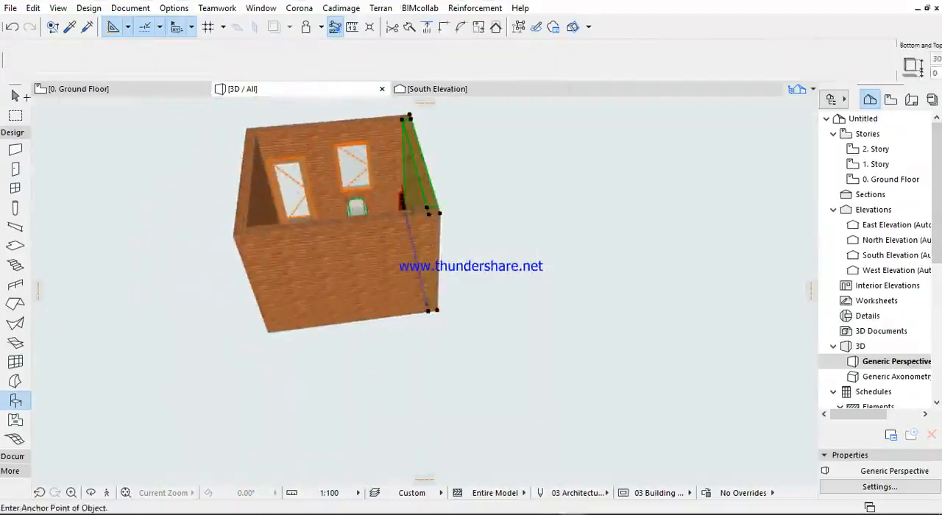
pyautogui.press('Escape')
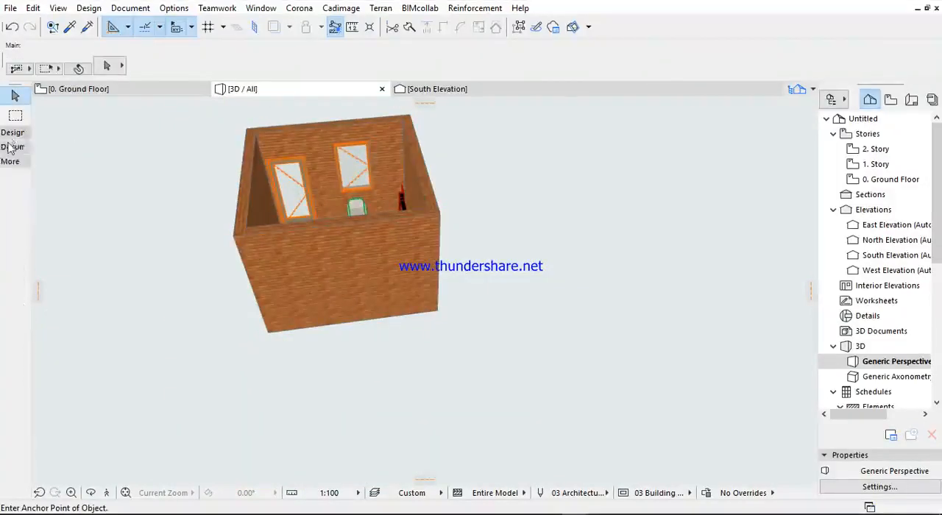
# - Set up a rectangular slab in Concrete - Structural with a thickness of 200
pyautogui.click(15, 249)
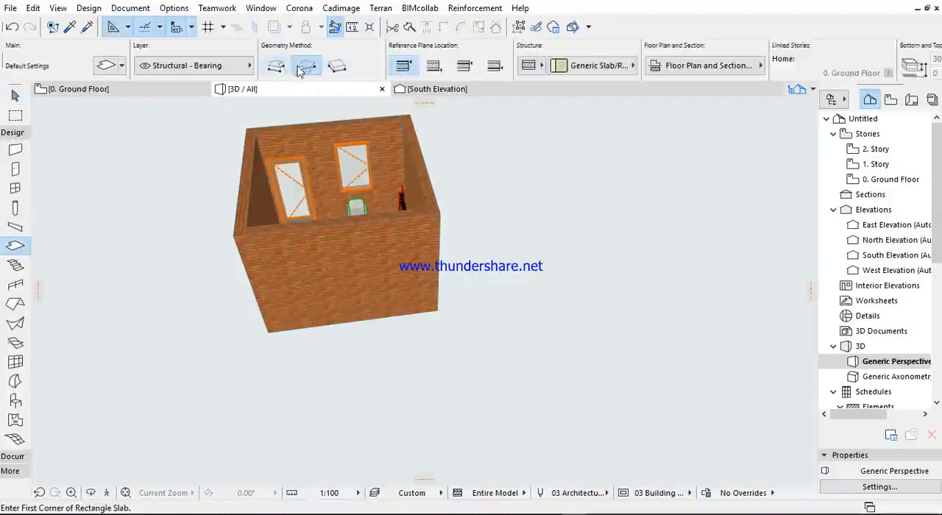
pyautogui.click(557, 67)
pyautogui.scroll(-5, 725, 69)
pyautogui.write('200')
# - Draw the rectangular floor slab beneath the room, spanning from one wall corner to the diagonally opposite one
pyautogui.click(472, 179)
pyautogui.scroll(2, 258, 131)
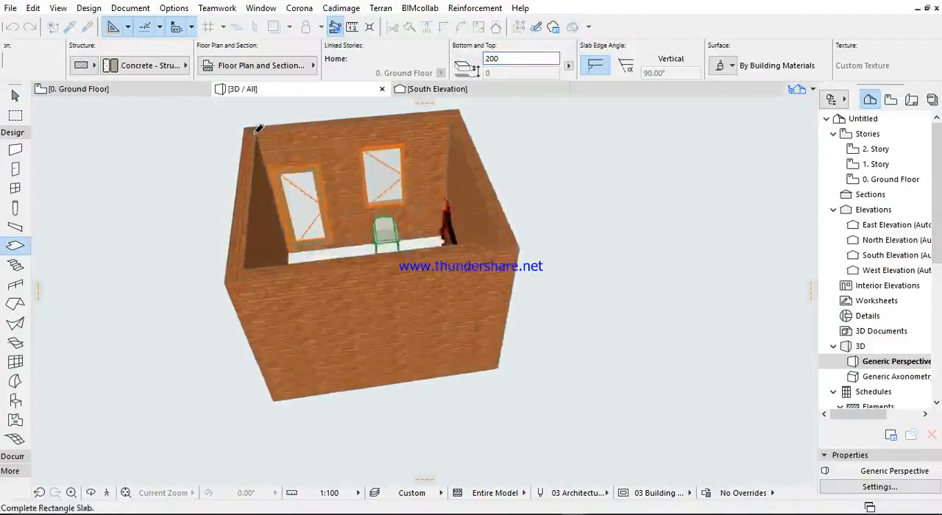
pyautogui.click(293, 216)
pyautogui.scroll(6, 283, 258)
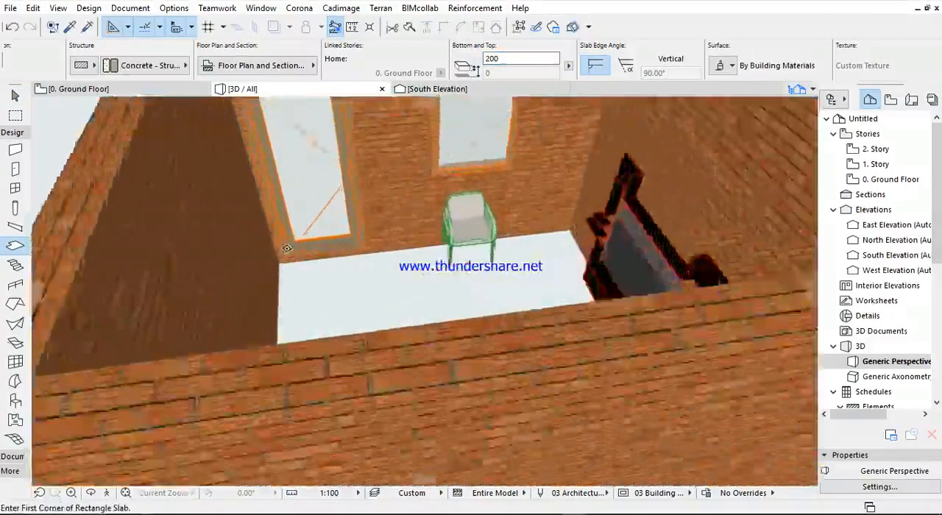
pyautogui.click(281, 264)
pyautogui.scroll(-6, 479, 294)
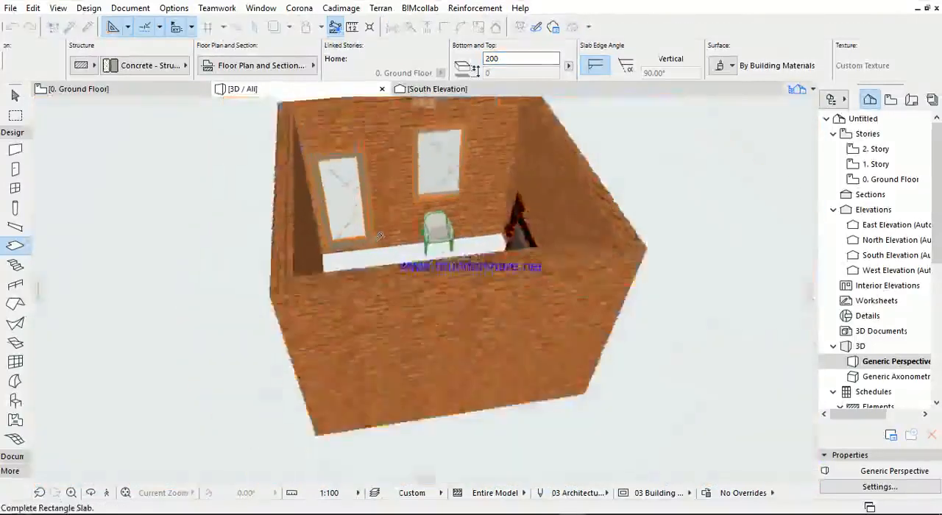
pyautogui.click(557, 377)
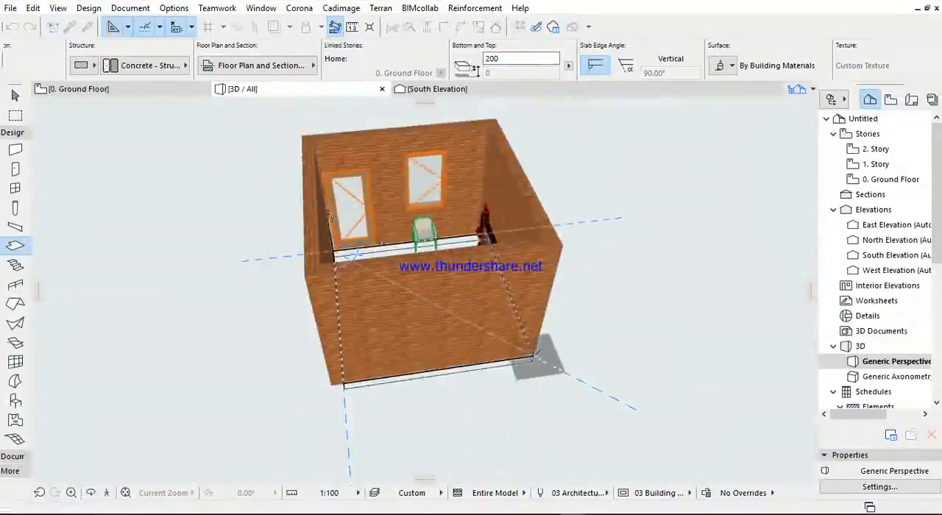
pyautogui.keyDown('shift'); pyautogui.moveTo(345, 334); pyautogui.dragTo(394, 310, button='middle'); pyautogui.keyUp('shift')
pyautogui.keyDown('shift'); pyautogui.click(383, 293); pyautogui.keyUp('shift')
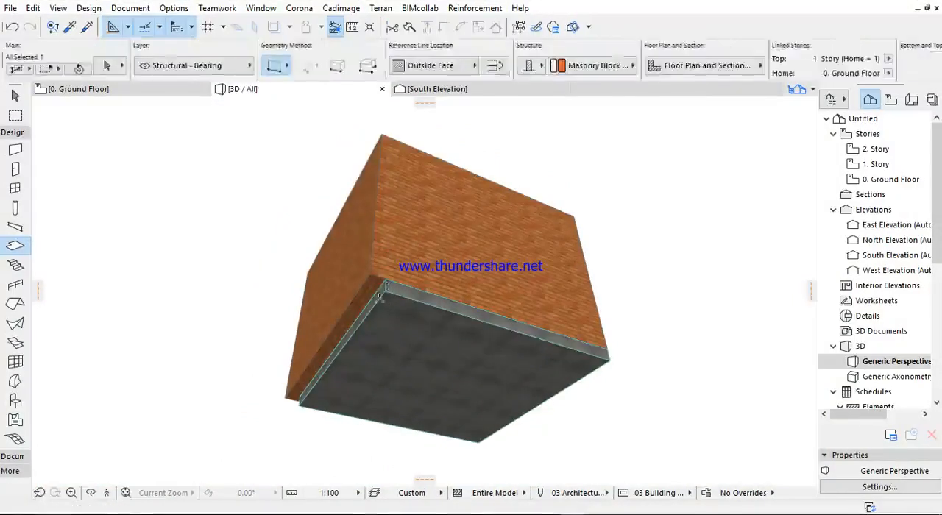
pyautogui.press('Escape')
pyautogui.press('Escape')
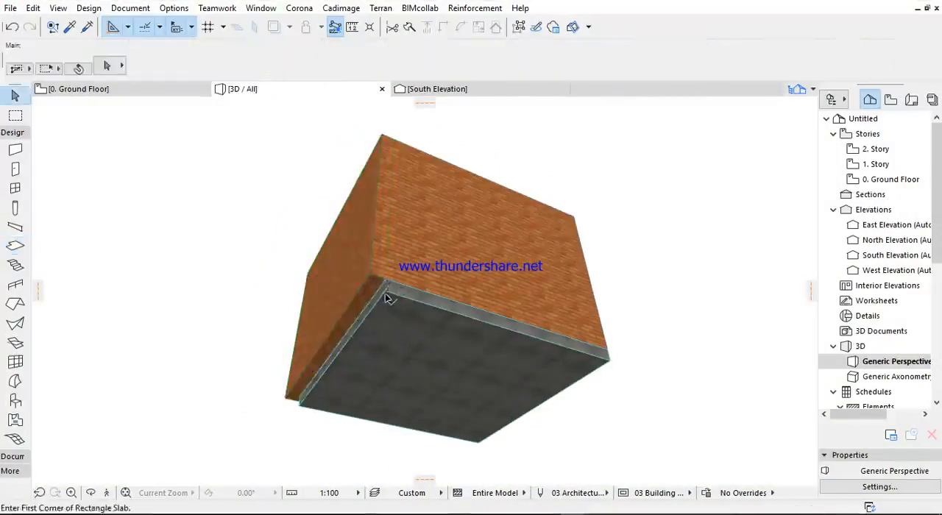
# - Offset the floor slab's short edge outward to line up with the outer face of the adjoining wall
pyautogui.click(385, 293)
pyautogui.scroll(3, 367, 314)
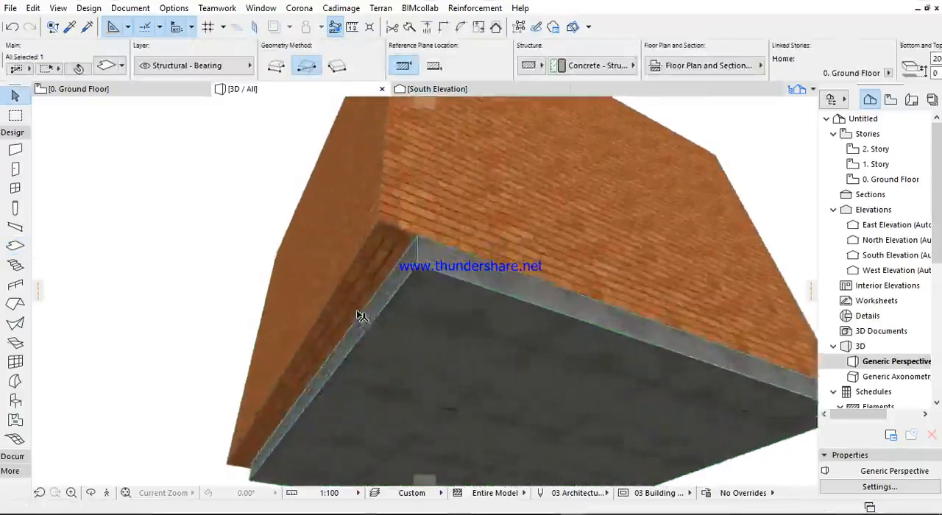
pyautogui.click(360, 324)
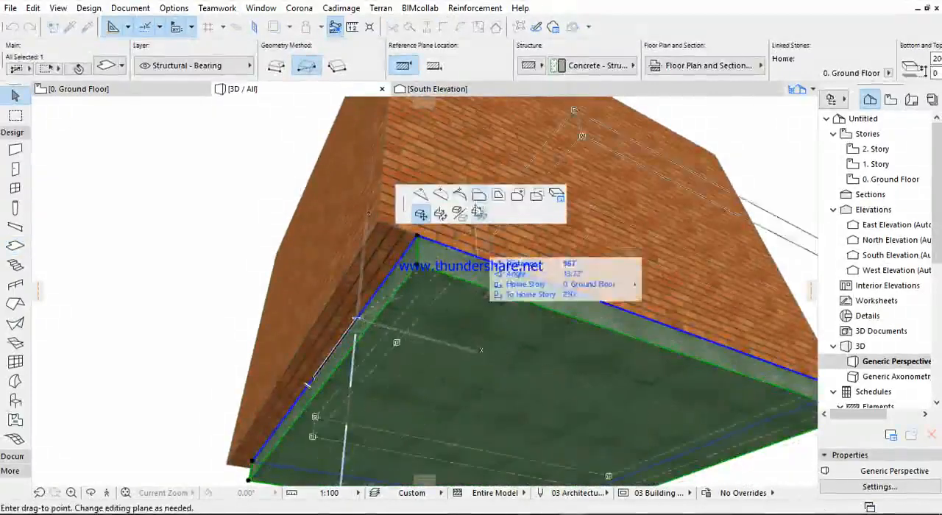
pyautogui.click(483, 199)
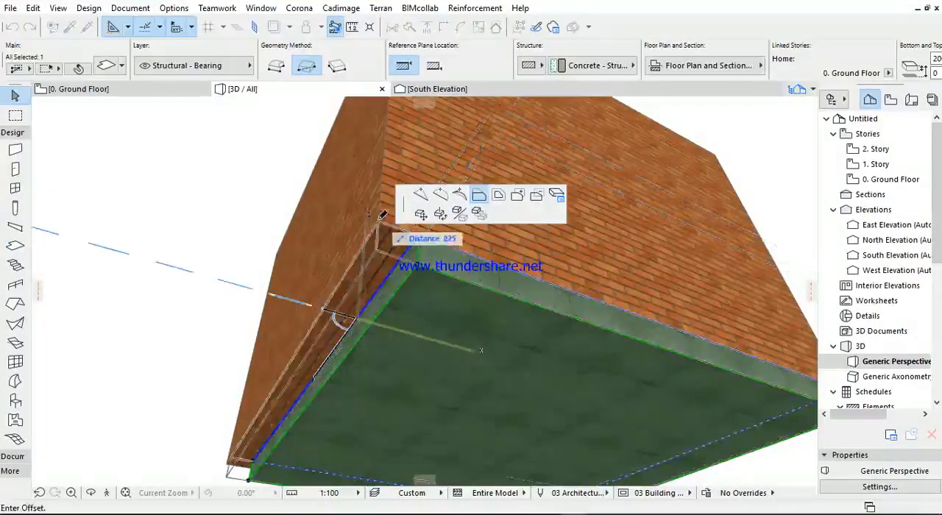
pyautogui.click(382, 216)
# - Copy the floor slab straight up so that its underside rests on top of the walls
pyautogui.scroll(-1, 350, 233)
pyautogui.keyDown('shift'); pyautogui.moveTo(350, 232); pyautogui.dragTo(337, 328, button='middle'); pyautogui.keyUp('shift')
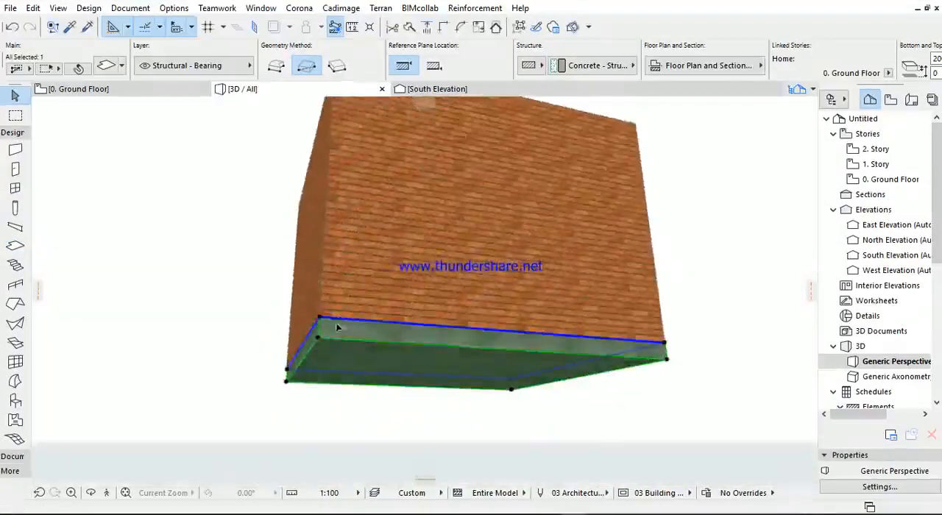
pyautogui.hotkey('ctrl', 'shift', 'd')
pyautogui.click(320, 337)
pyautogui.keyDown('shift'); pyautogui.moveTo(323, 168); pyautogui.dragTo(309, 211, button='middle'); pyautogui.keyUp('shift')
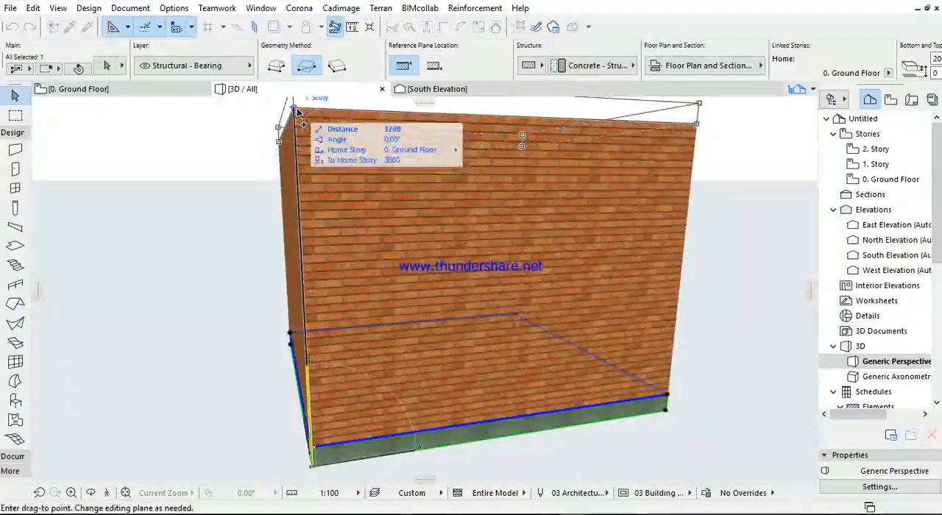
pyautogui.click(293, 109)
# - Reduce the upper slab's thickness to 73 by lowering its top face
pyautogui.scroll(-2, 284, 211)
pyautogui.keyDown('shift'); pyautogui.moveTo(283, 211); pyautogui.dragTo(458, 153, button='middle'); pyautogui.keyUp('shift')
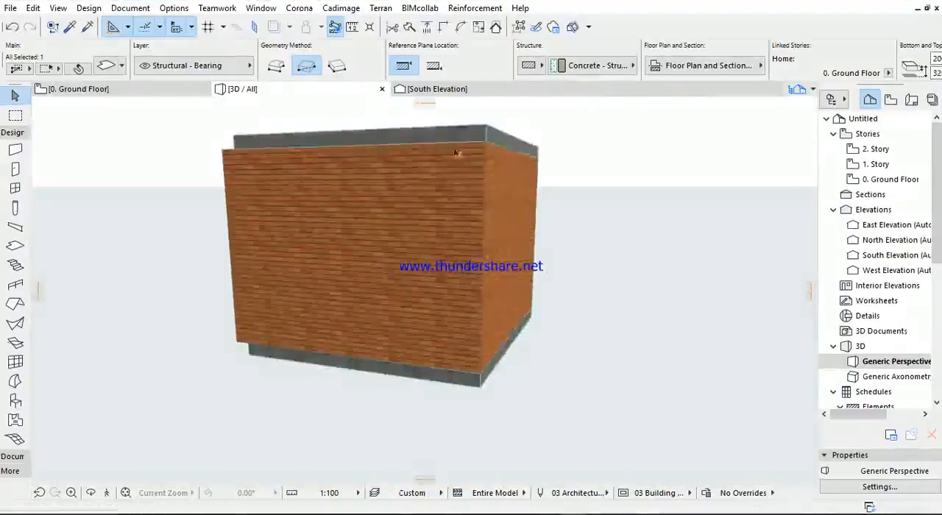
pyautogui.click(485, 125)
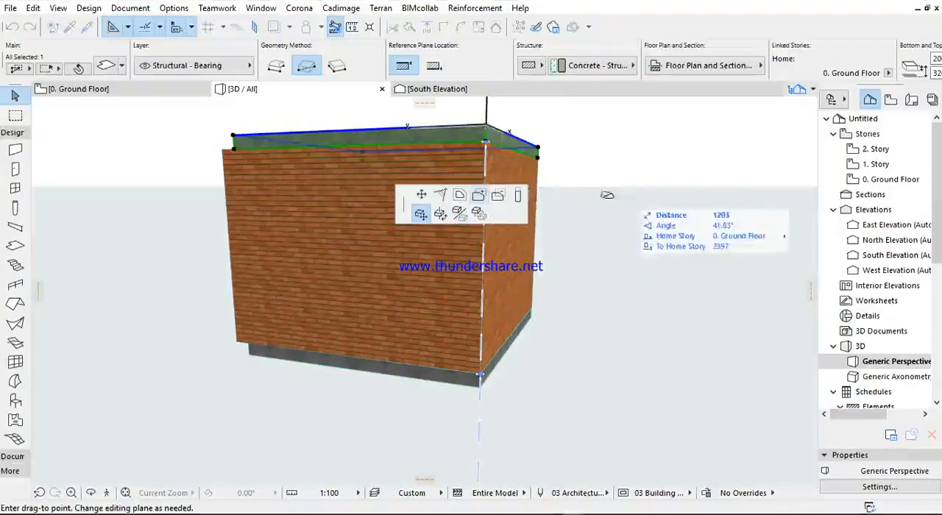
pyautogui.click(519, 196)
pyautogui.scroll(3, 487, 147)
pyautogui.click(487, 147)
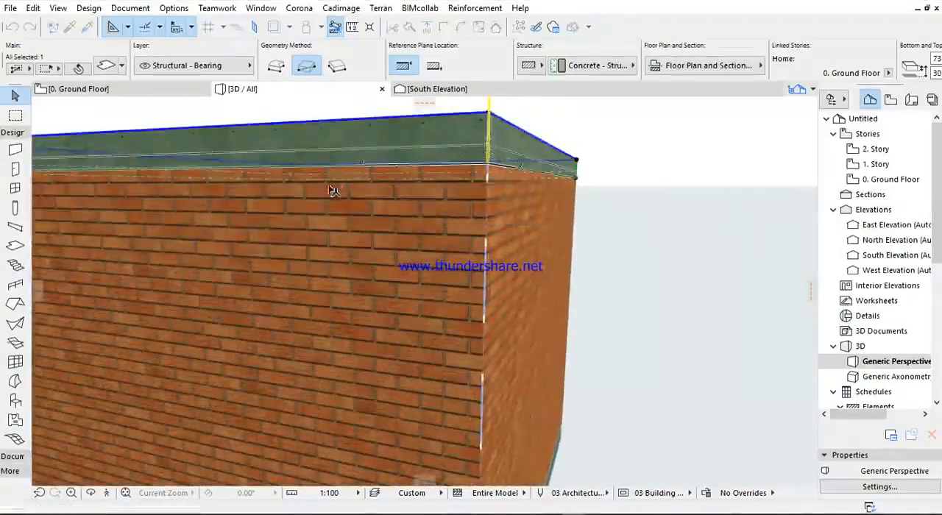
# - Override the upper slab's top, edge and bottom surfaces with Wood - Pine Grained Horizontal, linking all three
pyautogui.scroll(-3, 333, 191)
pyautogui.keyDown('shift'); pyautogui.moveTo(337, 193); pyautogui.dragTo(257, 230, button='middle'); pyautogui.keyUp('shift')
pyautogui.click(256, 230)
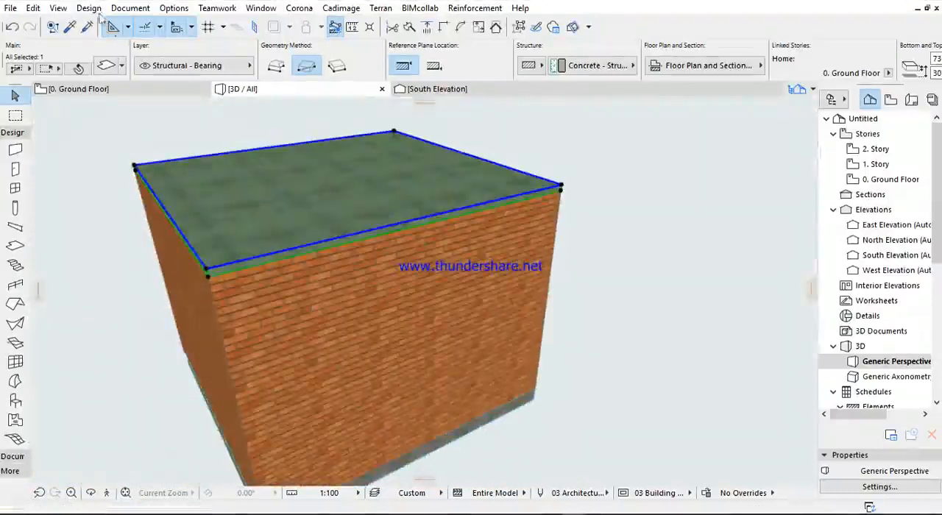
pyautogui.hotkey('ctrl', 't')
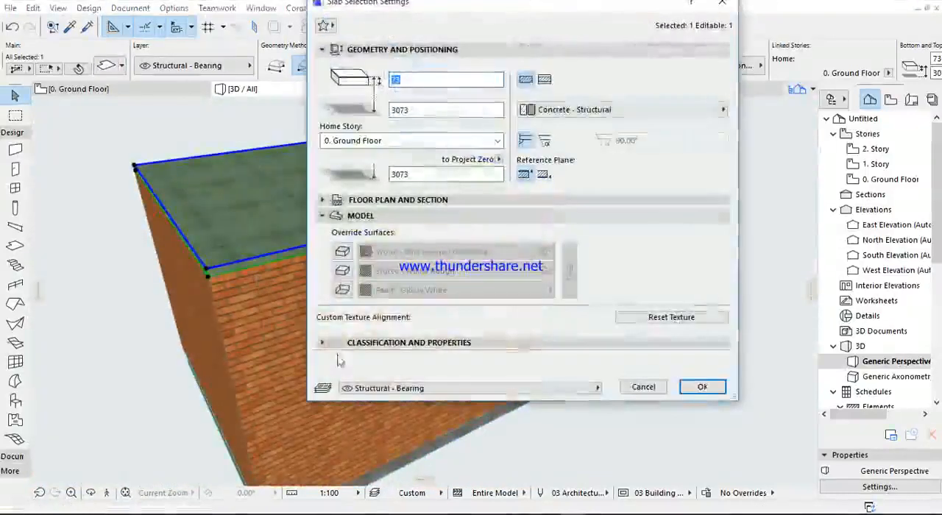
pyautogui.click(342, 252)
pyautogui.click(342, 290)
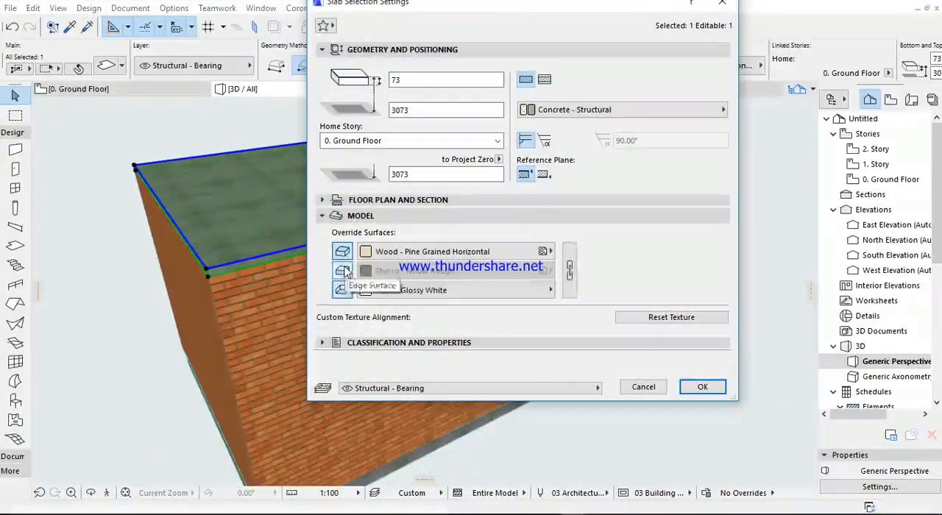
pyautogui.click(342, 270)
pyautogui.click(569, 271)
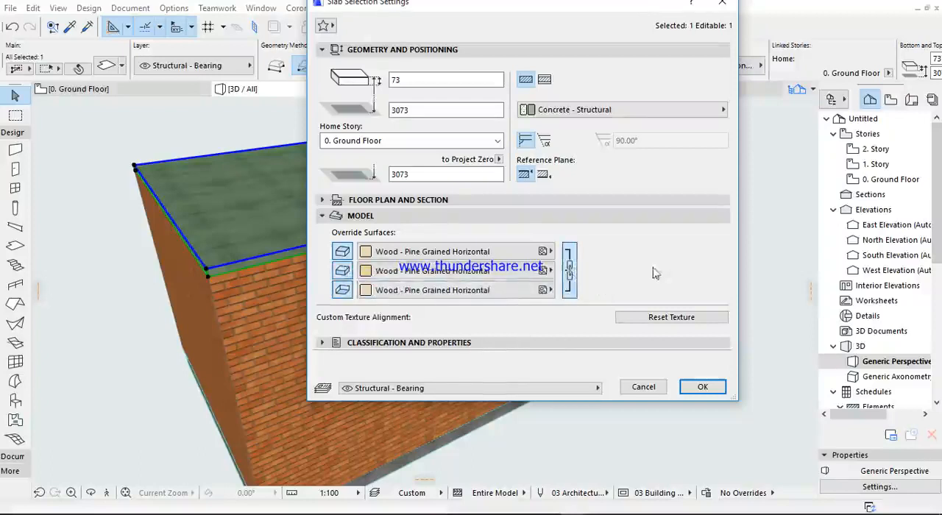
pyautogui.click(700, 388)
# - Select only the rack on the ground floor plan and mirror it about its long vertical side
pyautogui.keyDown('shift'); pyautogui.moveTo(431, 368); pyautogui.dragTo(318, 346, button='middle'); pyautogui.keyUp('shift')
pyautogui.scroll(4, 340, 343)
pyautogui.scroll(4, 478, 298)
pyautogui.keyDown('shift'); pyautogui.moveTo(436, 297); pyautogui.dragTo(404, 320, button='middle'); pyautogui.keyUp('shift')
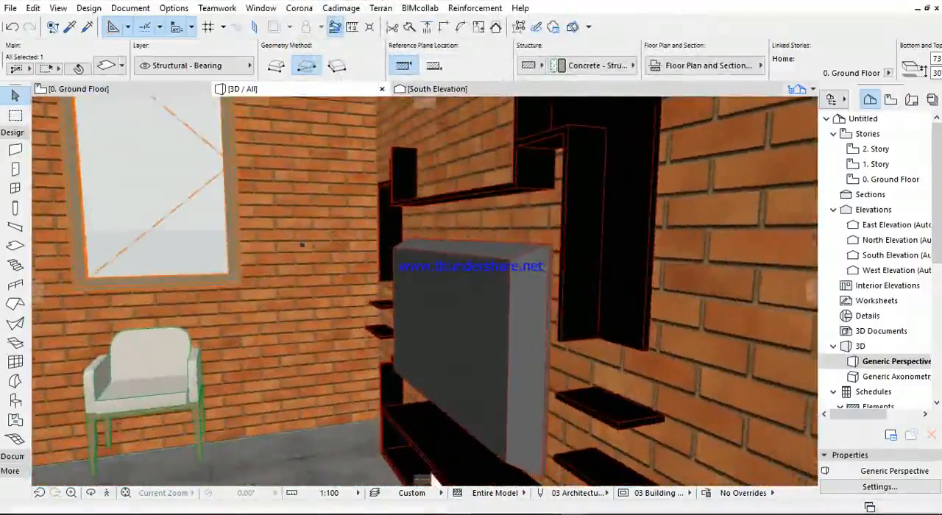
pyautogui.click(118, 87)
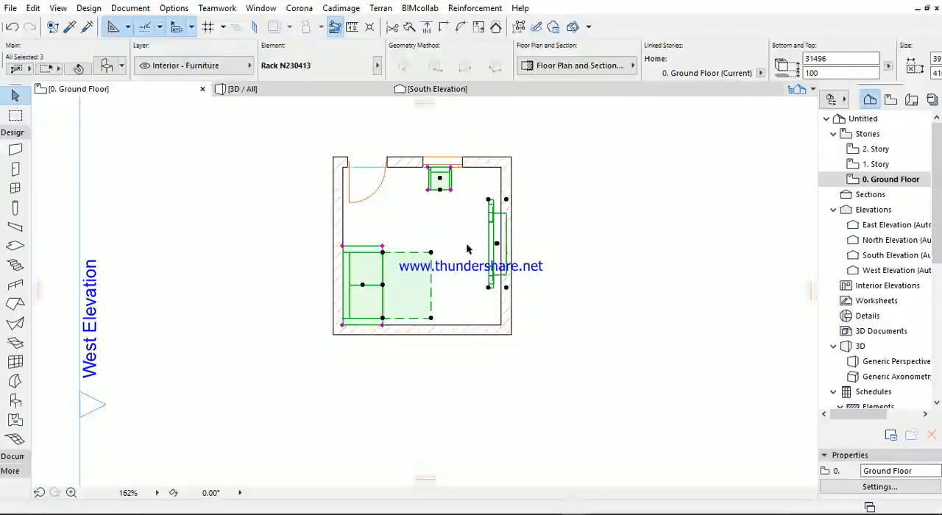
pyautogui.click(480, 293)
pyautogui.click(489, 288)
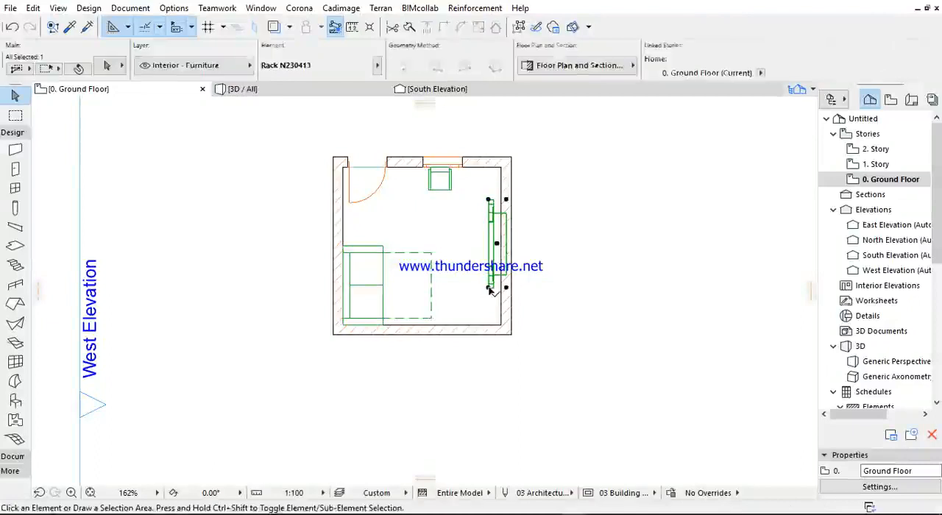
pyautogui.click(489, 289)
pyautogui.click(490, 224)
# - Move the mirrored rack horizontally until its back meets the inner face of the right-hand wall
pyautogui.scroll(3, 491, 265)
pyautogui.click(484, 336)
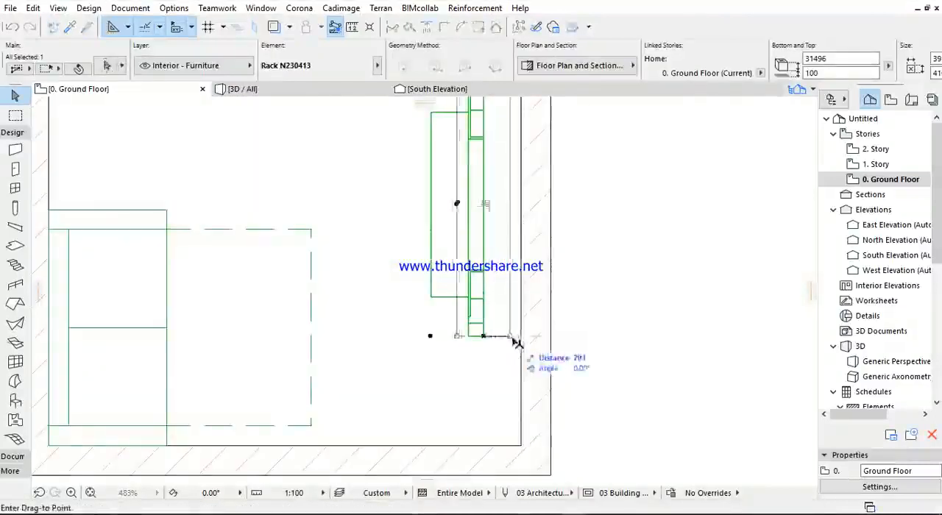
pyautogui.click(521, 336)
# - Show the room in 3D and examine how the rack sits on the wall and the armchair on the floor
pyautogui.click(240, 94)
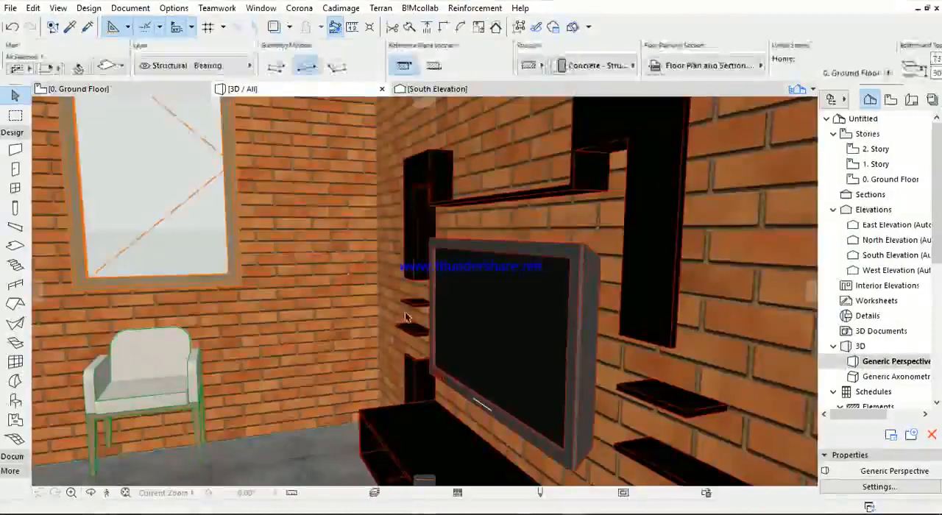
pyautogui.moveTo(407, 317); pyautogui.dragTo(429, 235, button='middle')
pyautogui.scroll(-2, 430, 309)
pyautogui.keyDown('shift'); pyautogui.moveTo(448, 301); pyautogui.dragTo(312, 236, button='middle'); pyautogui.keyUp('shift')
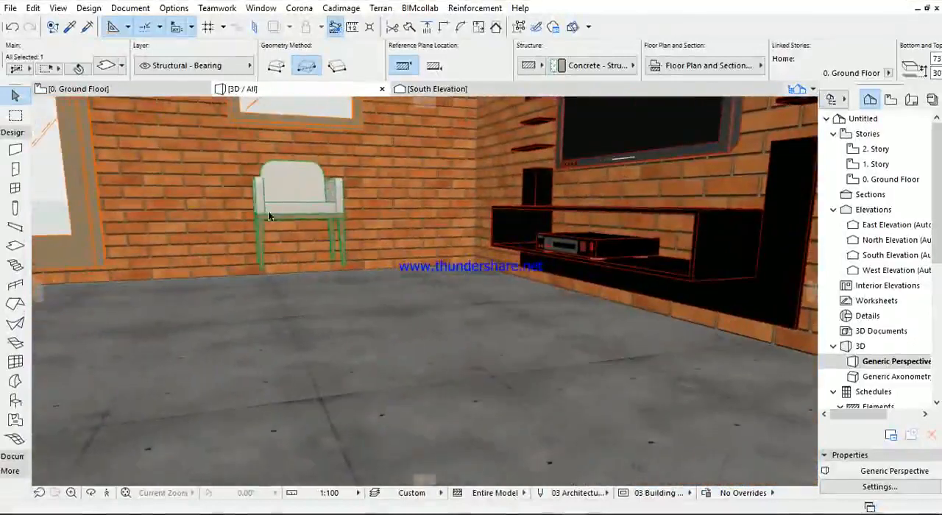
pyautogui.keyDown('shift'); pyautogui.click(261, 270); pyautogui.keyUp('shift')
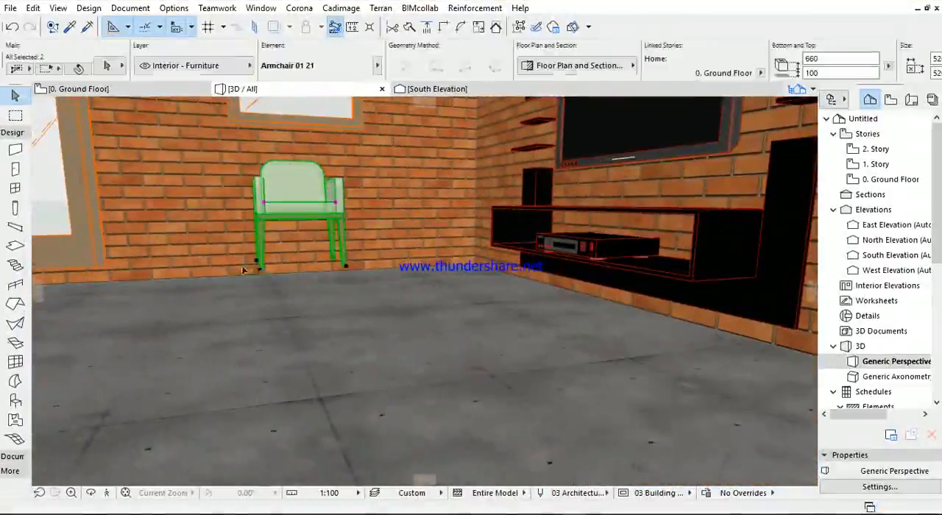
pyautogui.click(531, 303)
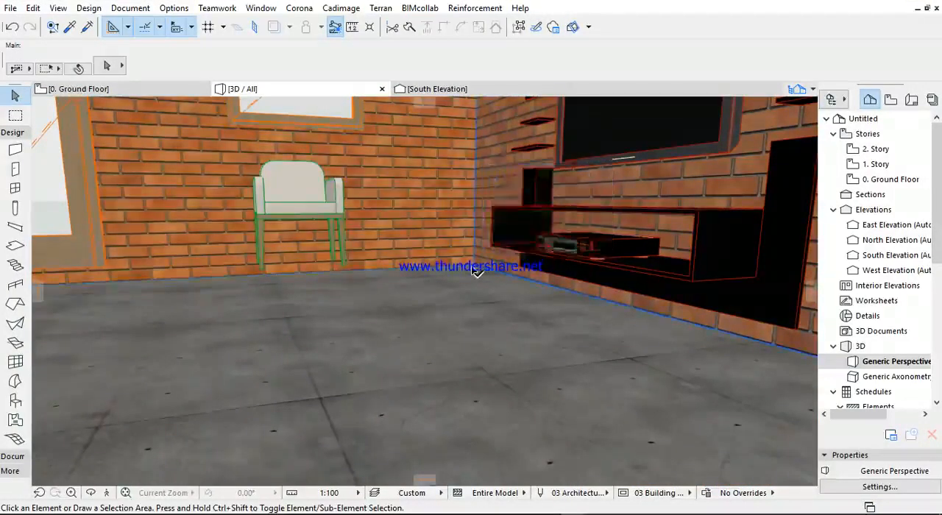
pyautogui.scroll(-10, 474, 302)
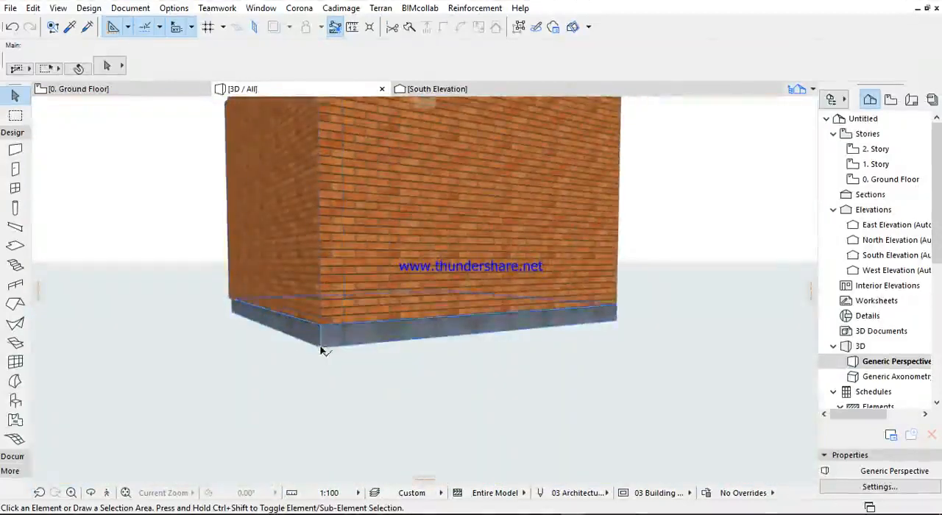
# - Raise the floor slab vertically to the level of the armchair's feet
pyautogui.click(320, 345)
pyautogui.scroll(9, 424, 293)
pyautogui.scroll(-2, 427, 295)
pyautogui.scroll(2, 425, 342)
pyautogui.hotkey('ctrl', 'd')
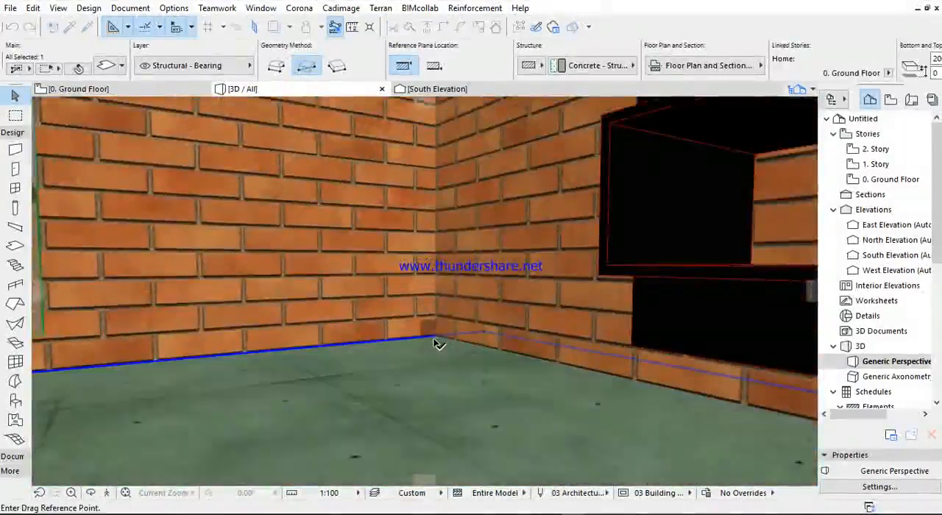
pyautogui.scroll(-1, 435, 341)
pyautogui.moveTo(435, 341); pyautogui.dragTo(509, 326, button='middle')
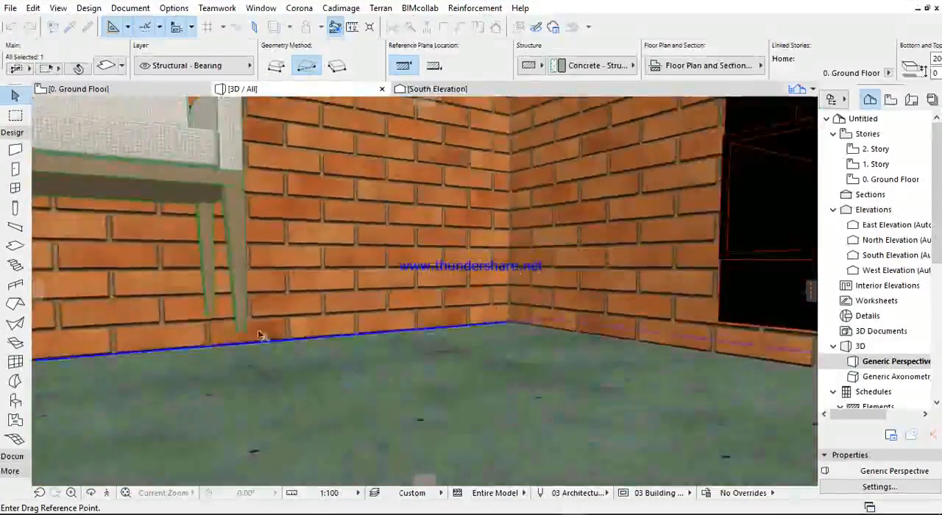
pyautogui.click(210, 353)
pyautogui.click(208, 321)
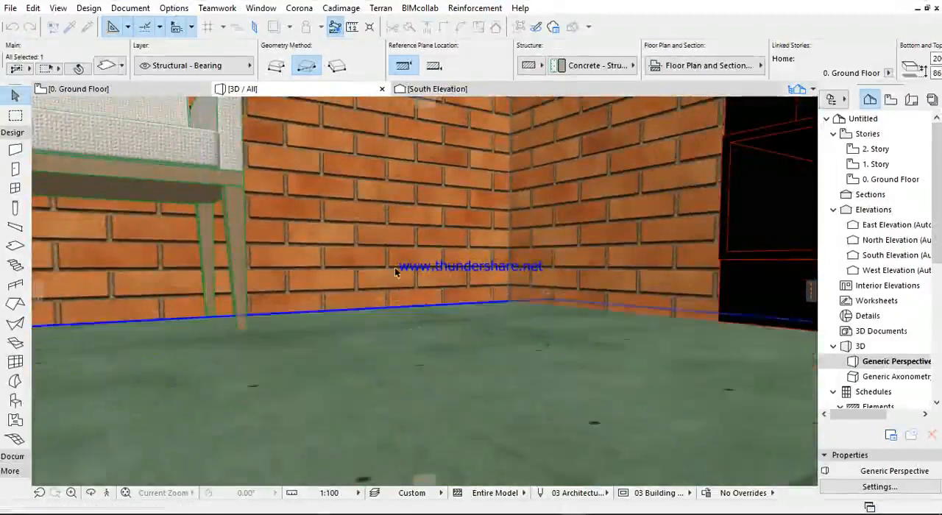
# - Examine the raised floor slab against the door, walls and furniture from inside and outside the room
pyautogui.scroll(-10, 381, 277)
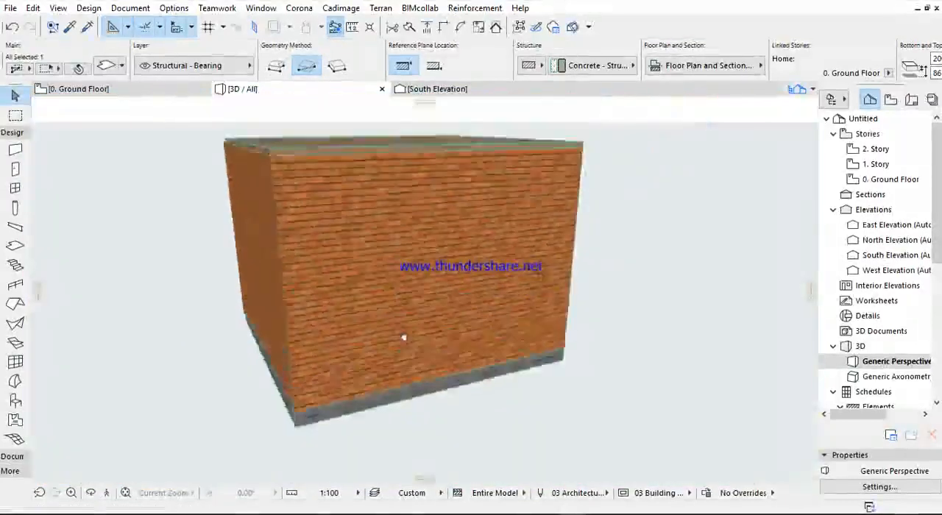
pyautogui.scroll(10, 403, 338)
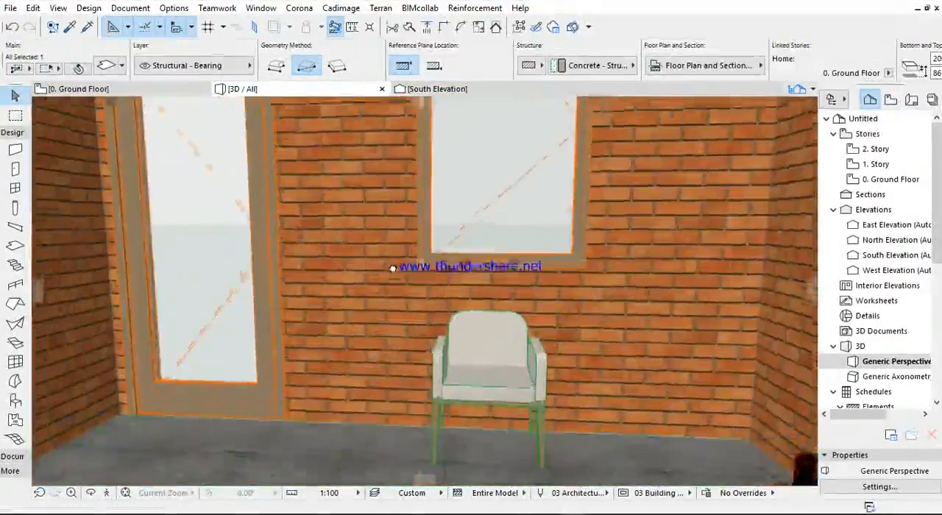
pyautogui.keyDown('shift'); pyautogui.moveTo(393, 269); pyautogui.dragTo(325, 275, button='middle'); pyautogui.keyUp('shift')
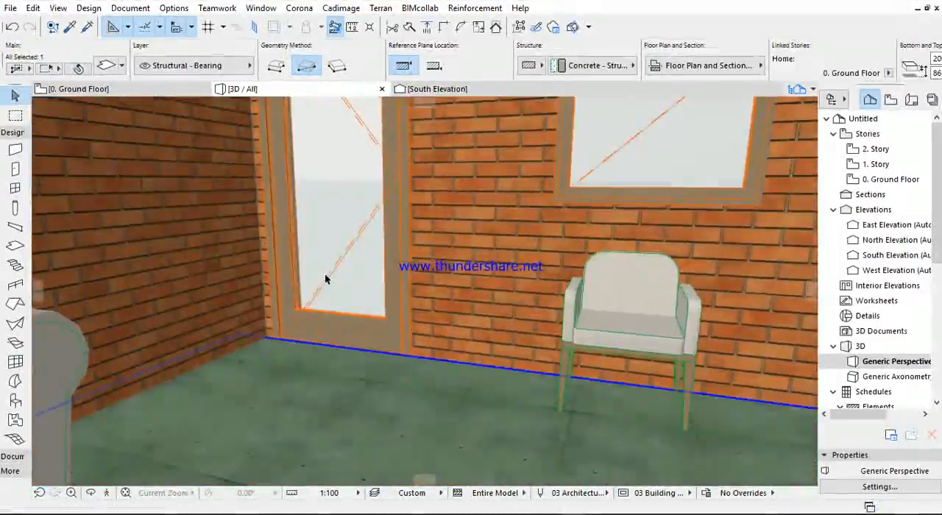
pyautogui.press('Escape')
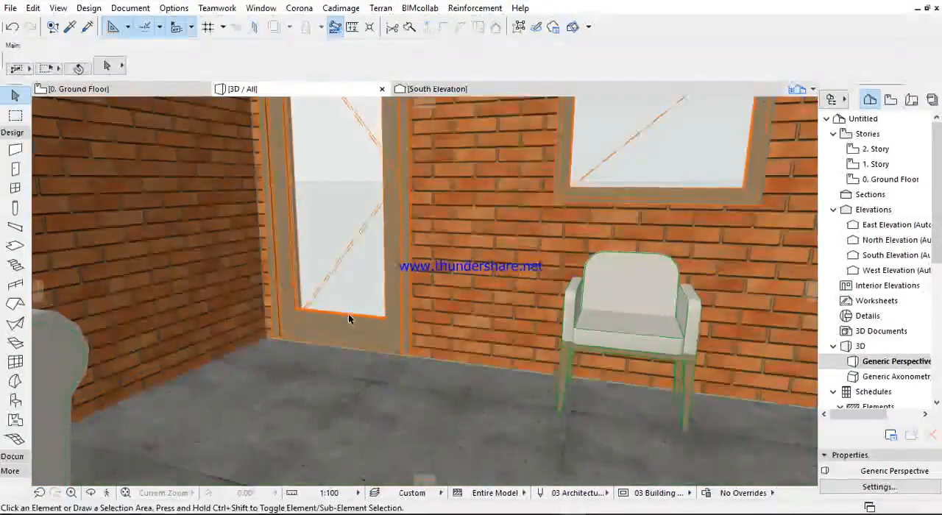
pyautogui.click(270, 343)
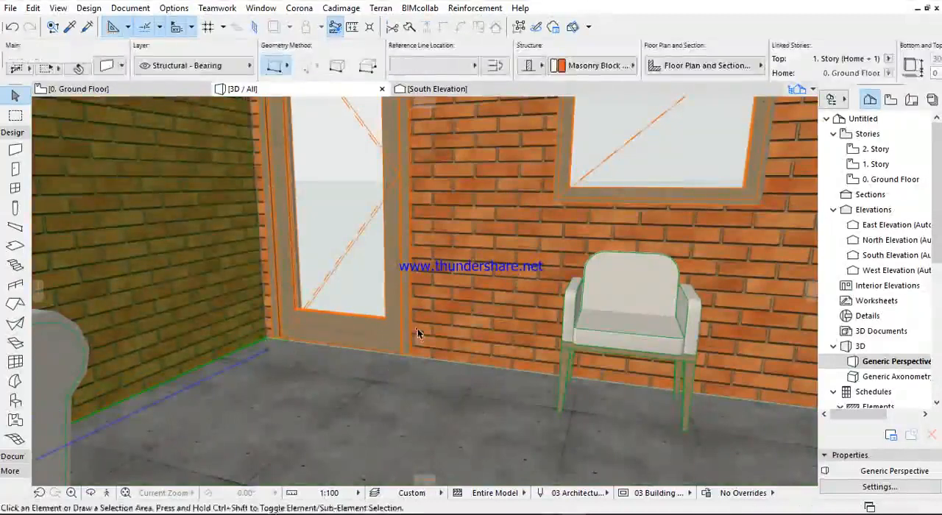
pyautogui.press('Escape')
pyautogui.scroll(-5, 399, 331)
pyautogui.keyDown('shift'); pyautogui.moveTo(379, 351); pyautogui.dragTo(425, 295, button='middle'); pyautogui.keyUp('shift')
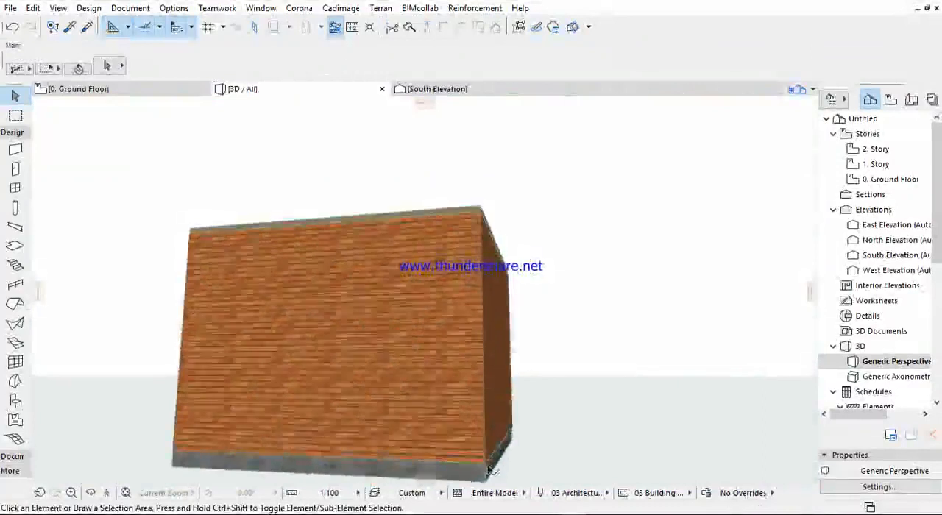
# - Select the floor slab and the roof slab in turn in 3D and check which layer each is on
pyautogui.click(492, 471)
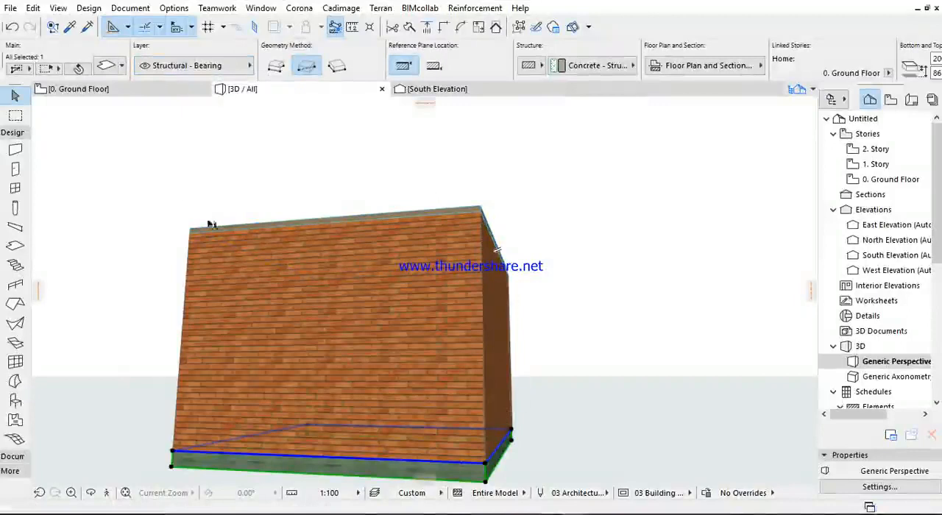
pyautogui.scroll(-2, 392, 231)
pyautogui.keyDown('shift'); pyautogui.moveTo(392, 231); pyautogui.dragTo(513, 248, button='middle'); pyautogui.keyUp('shift')
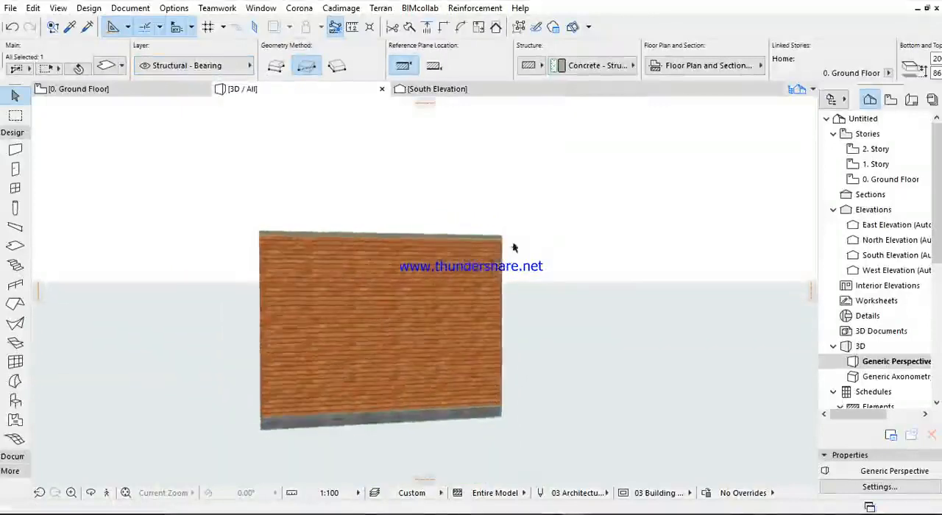
pyautogui.keyDown('shift'); pyautogui.click(503, 240); pyautogui.keyUp('shift')
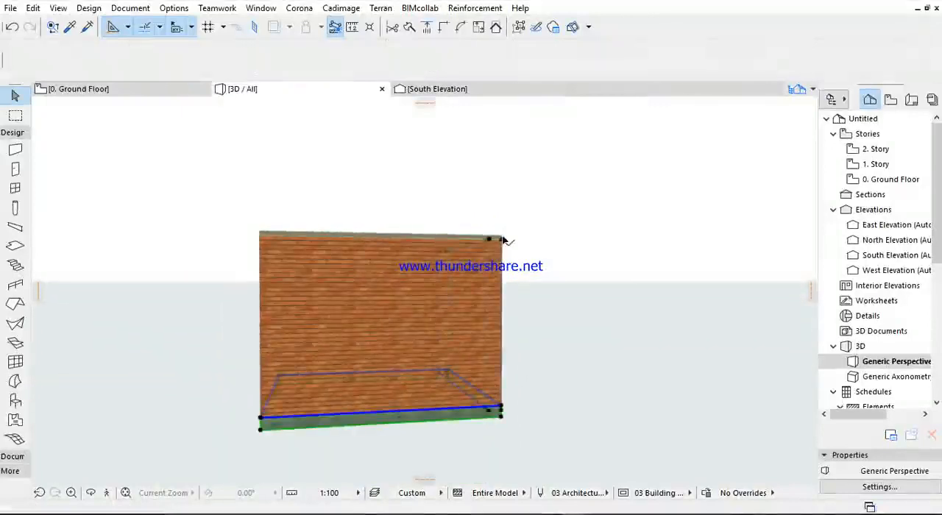
pyautogui.press('Escape')
pyautogui.click(500, 423)
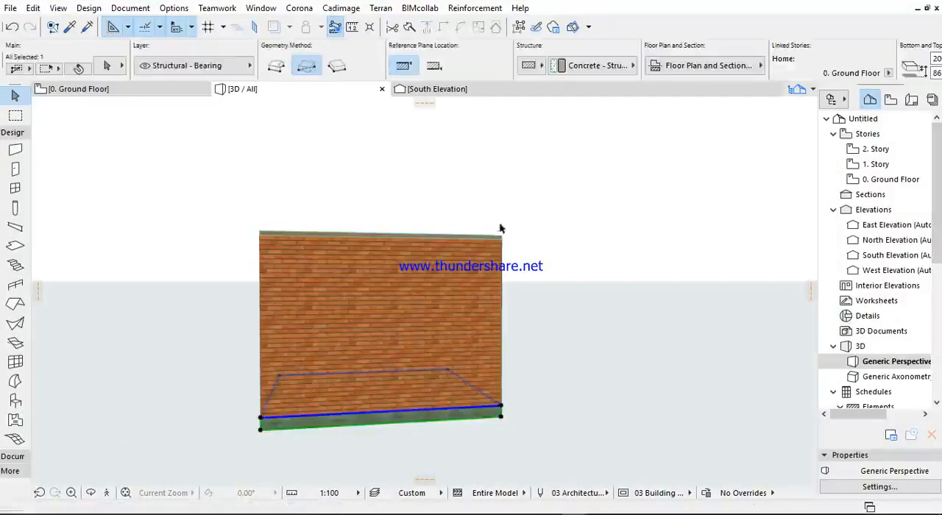
pyautogui.scroll(3, 251, 439)
pyautogui.keyDown('shift'); pyautogui.moveTo(252, 440); pyautogui.dragTo(268, 191, button='middle'); pyautogui.keyUp('shift')
pyautogui.click(262, 186)
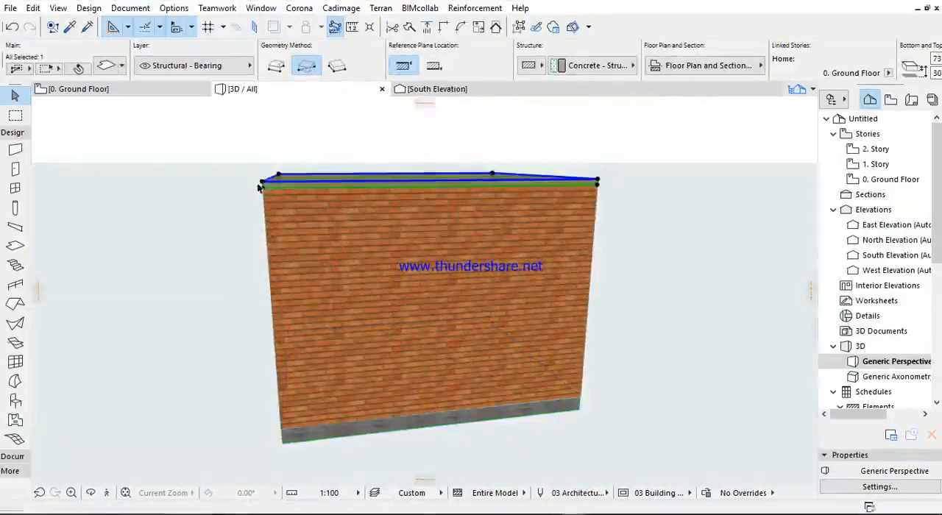
pyautogui.keyDown('shift'); pyautogui.moveTo(253, 279); pyautogui.dragTo(353, 222, button='middle'); pyautogui.keyUp('shift')
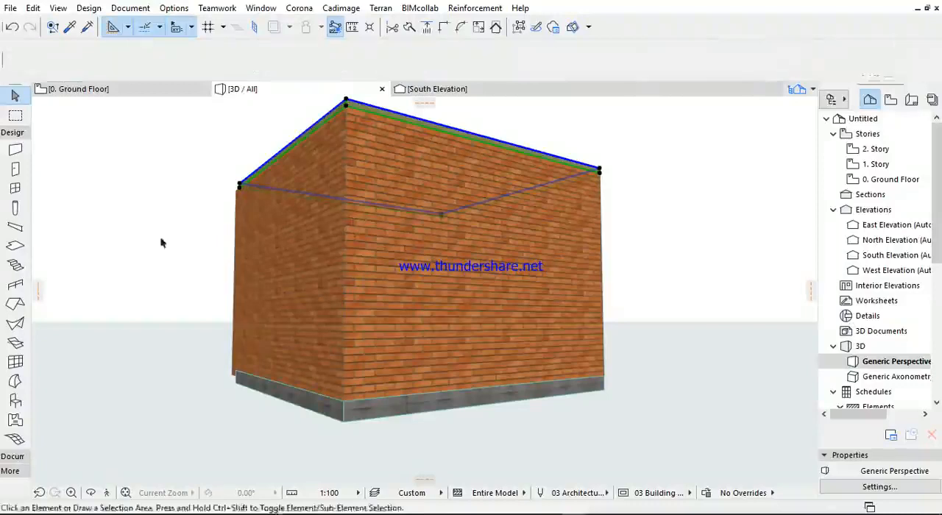
pyautogui.click(234, 398)
pyautogui.click(237, 383)
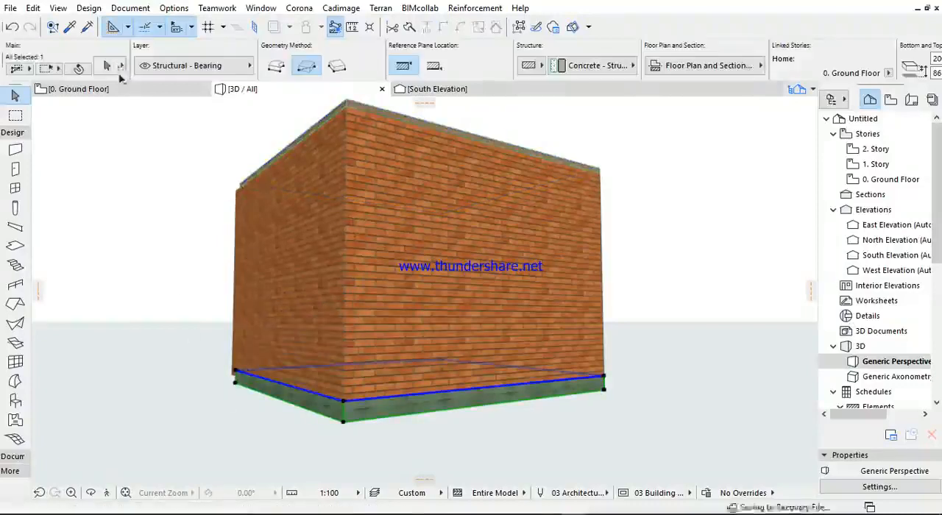
# - Create a new layer named "floor slab" in the layer settings
pyautogui.click(130, 8)
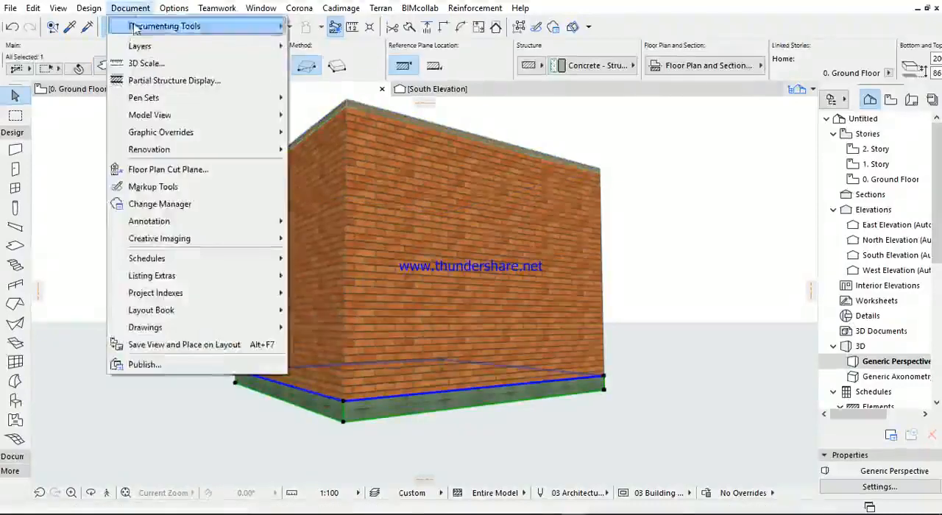
pyautogui.moveTo(140, 45)
pyautogui.click(335, 47)
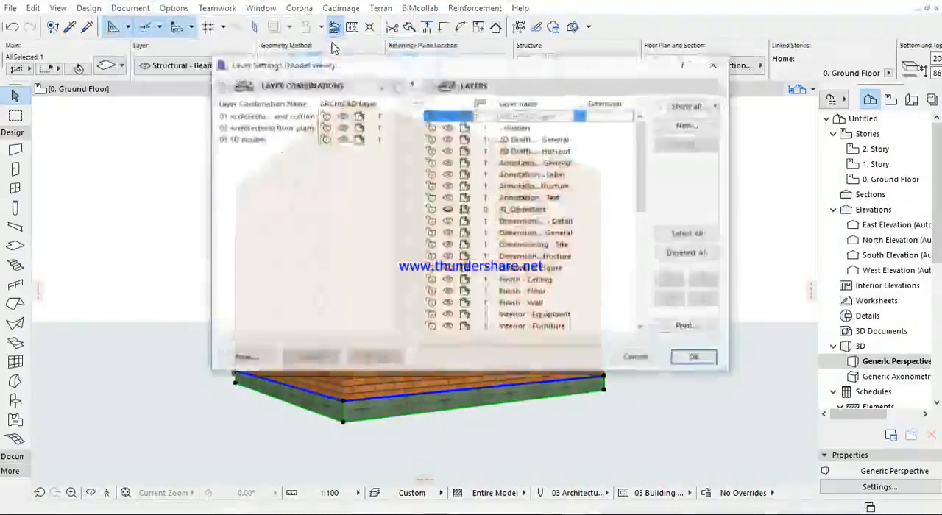
pyautogui.click(688, 126)
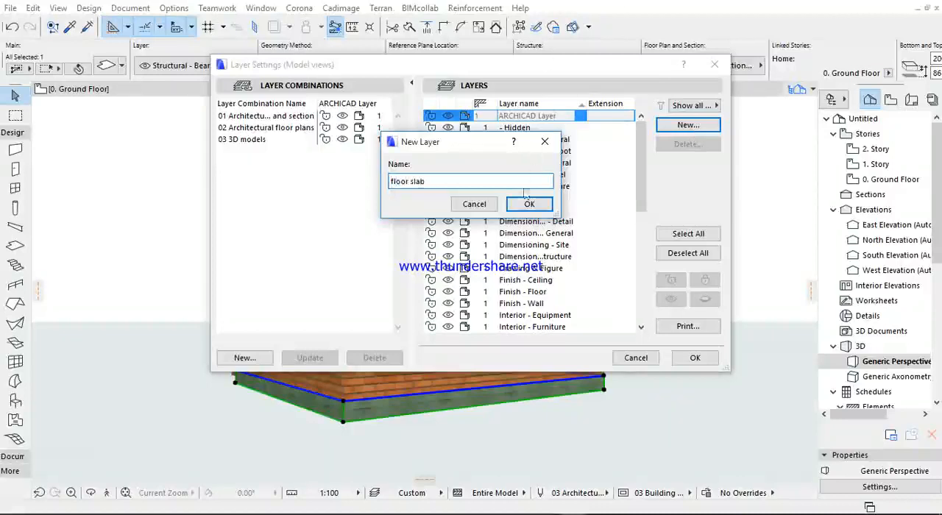
pyautogui.click(528, 204)
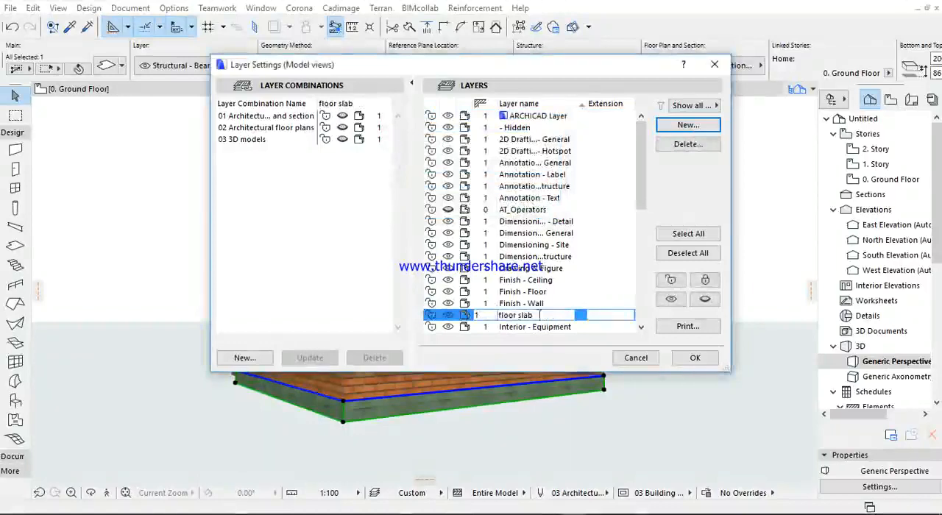
pyautogui.scroll(-3, 495, 297)
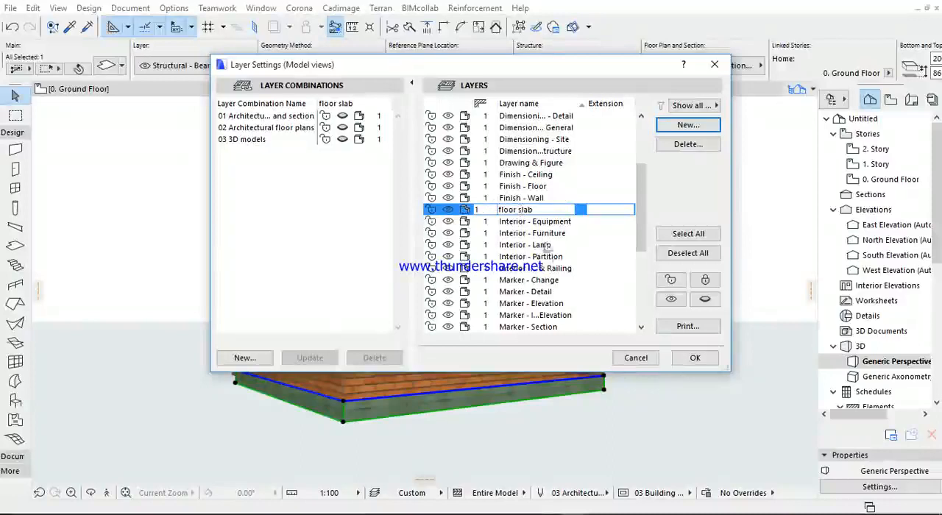
pyautogui.click(694, 359)
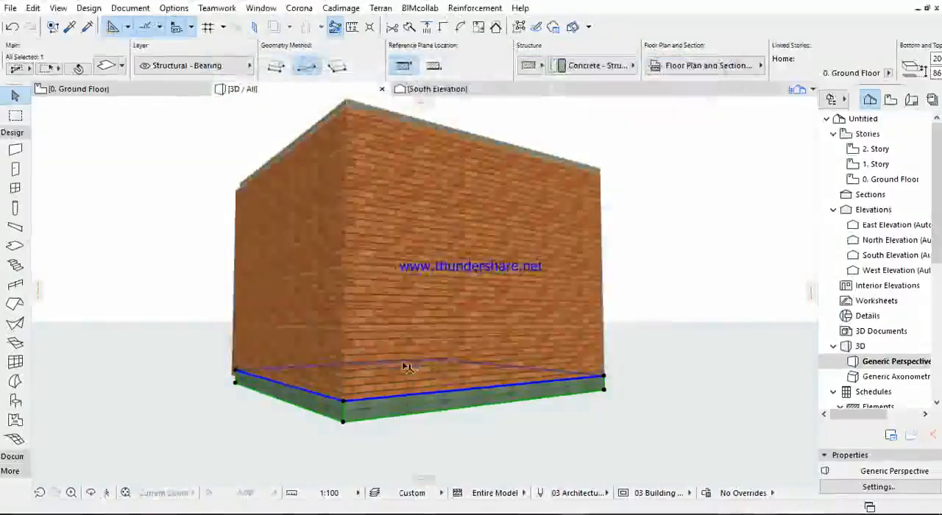
# - Assign the slab at the base of the room to the "floor slab" layer and check its assignment
pyautogui.click(321, 439)
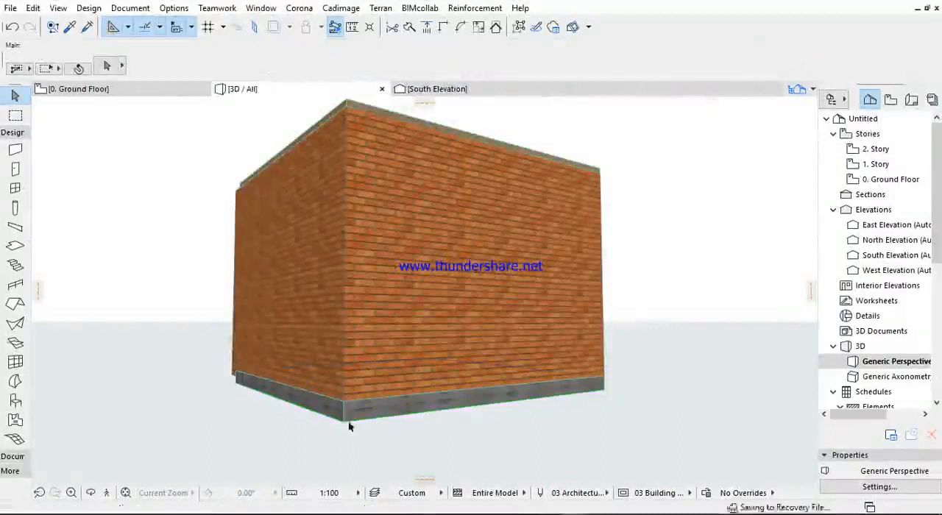
pyautogui.click(344, 425)
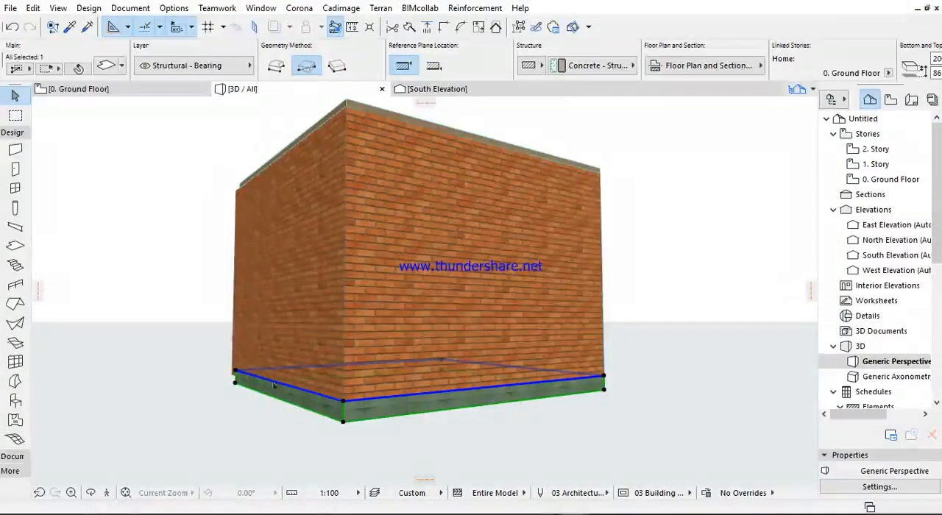
pyautogui.click(231, 75)
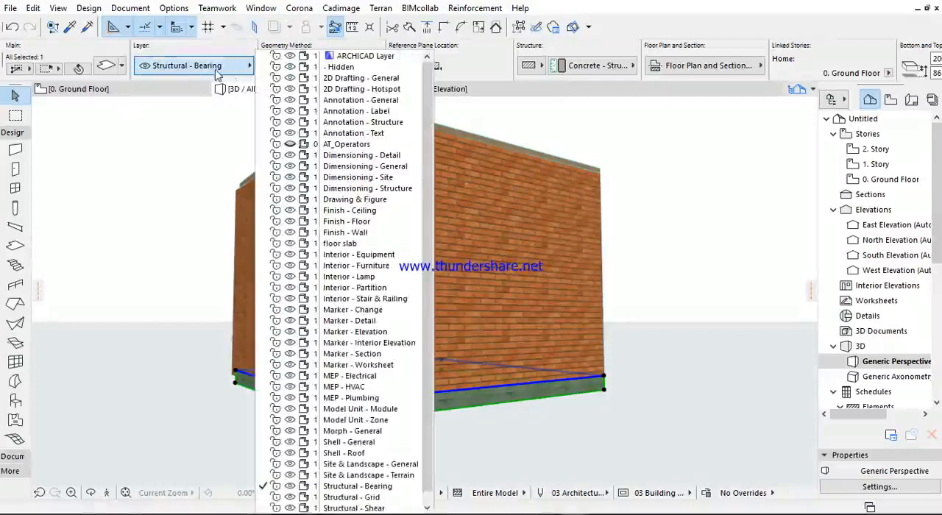
pyautogui.scroll(-1, 343, 274)
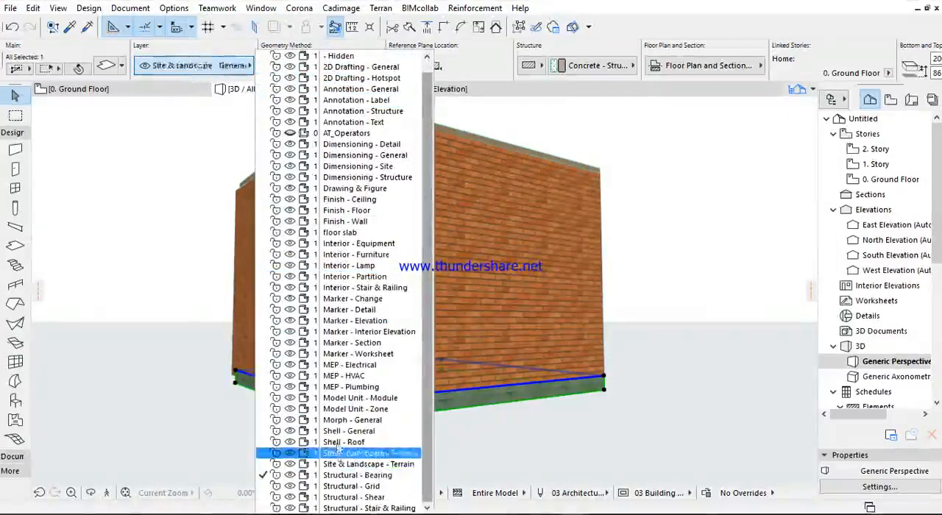
pyautogui.click(333, 233)
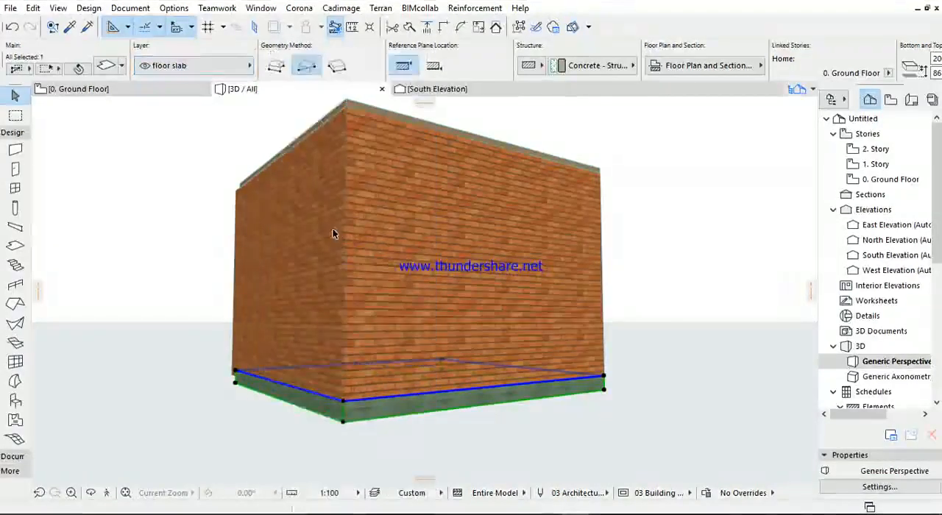
pyautogui.scroll(5, 343, 423)
pyautogui.scroll(-5, 344, 414)
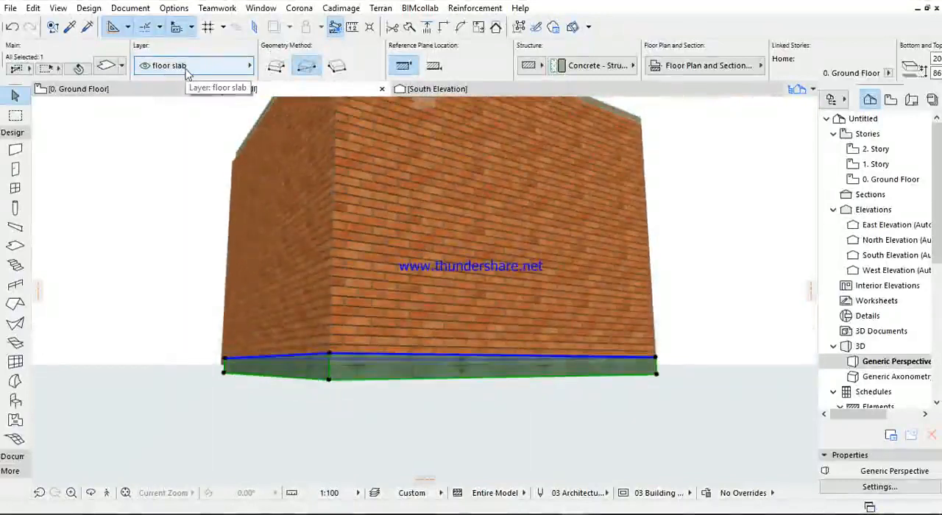
pyautogui.keyDown('shift'); pyautogui.moveTo(276, 281); pyautogui.dragTo(403, 316, button='middle'); pyautogui.keyUp('shift')
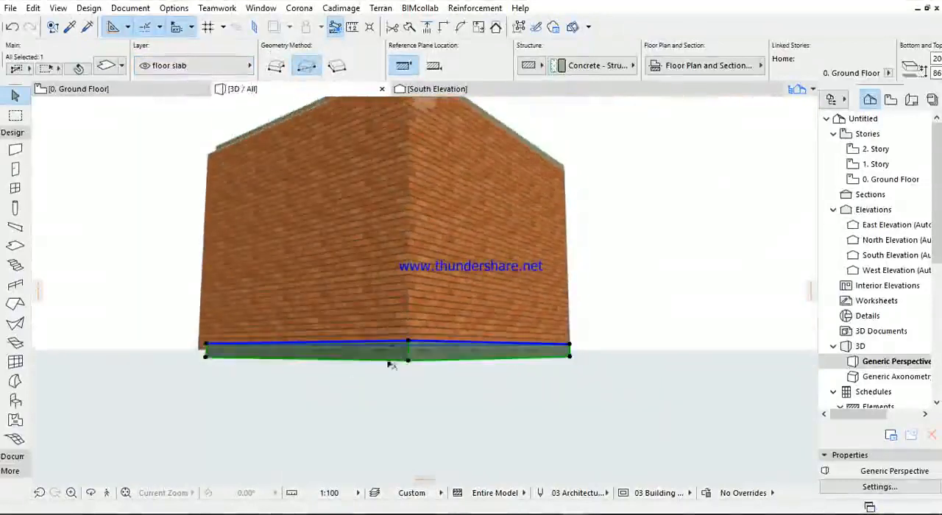
pyautogui.click(170, 66)
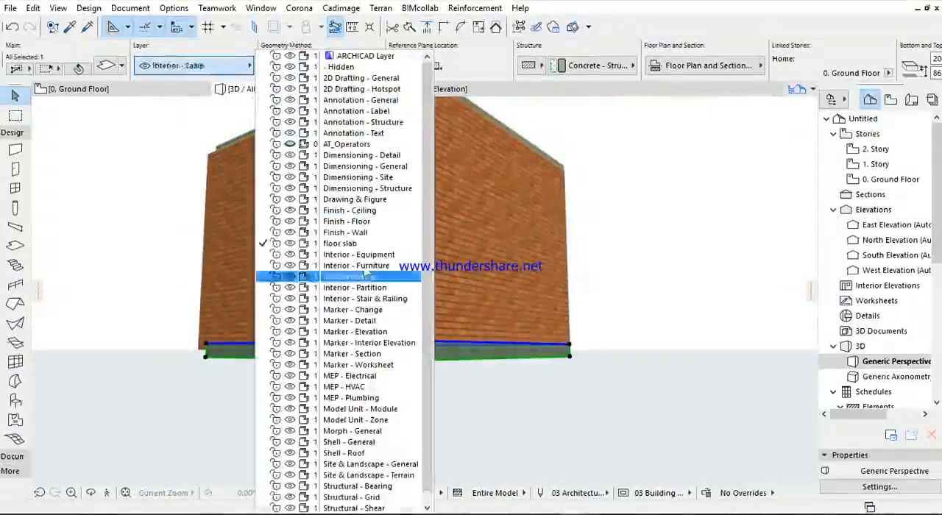
pyautogui.click(158, 221)
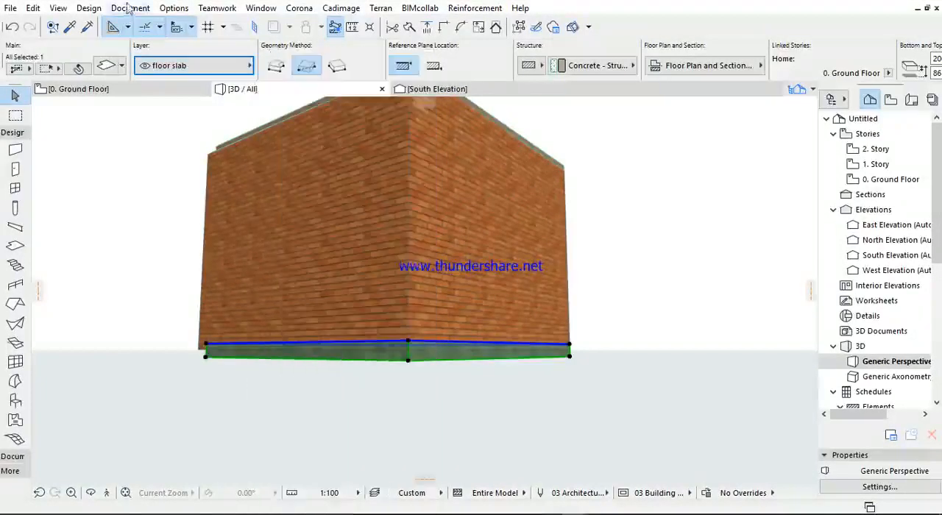
# - Hide the "floor slab" layer in the layer settings and inspect the underside of the room in 3D
pyautogui.click(128, 9)
pyautogui.moveTo(137, 42)
pyautogui.click(346, 42)
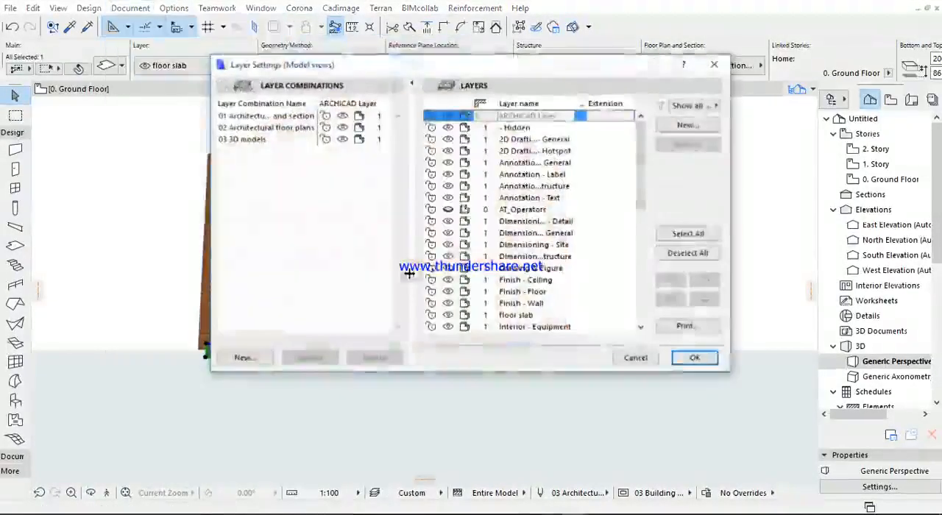
pyautogui.scroll(-12, 595, 216)
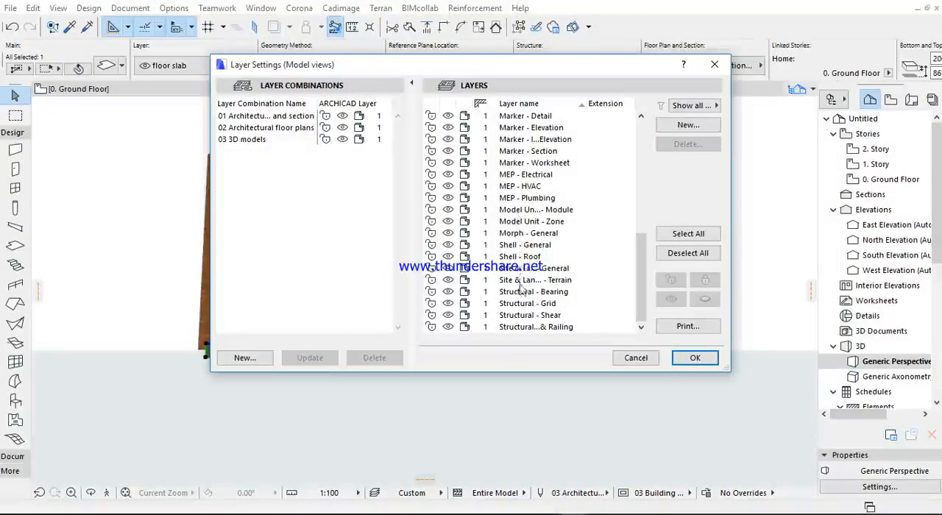
pyautogui.scroll(2, 520, 288)
pyautogui.scroll(6, 520, 261)
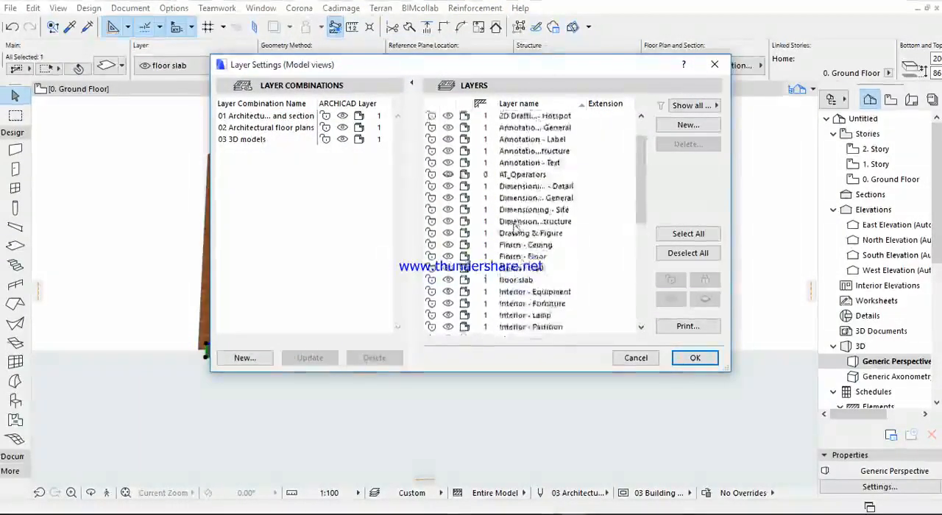
pyautogui.scroll(-2, 589, 213)
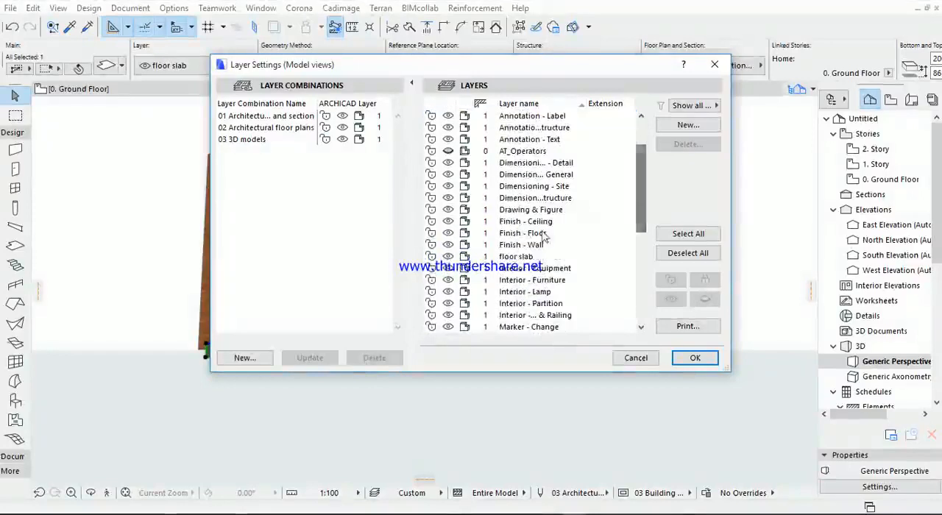
pyautogui.click(449, 257)
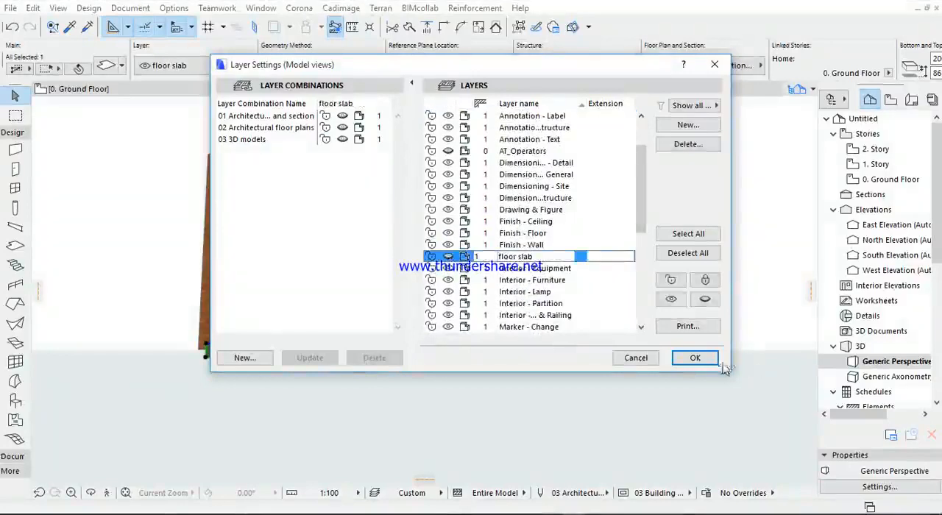
pyautogui.click(695, 358)
pyautogui.keyDown('shift'); pyautogui.moveTo(382, 362); pyautogui.dragTo(704, 268, button='middle'); pyautogui.keyUp('shift')
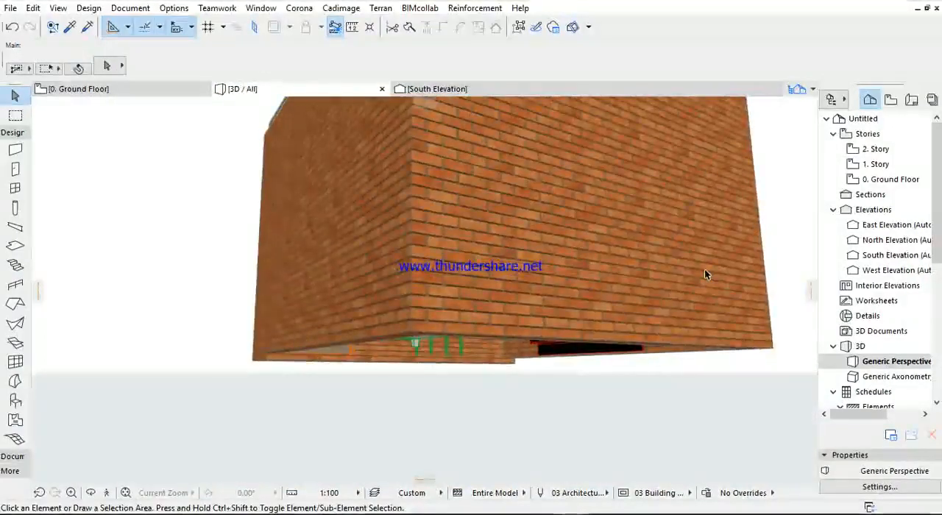
pyautogui.scroll(-3, 662, 250)
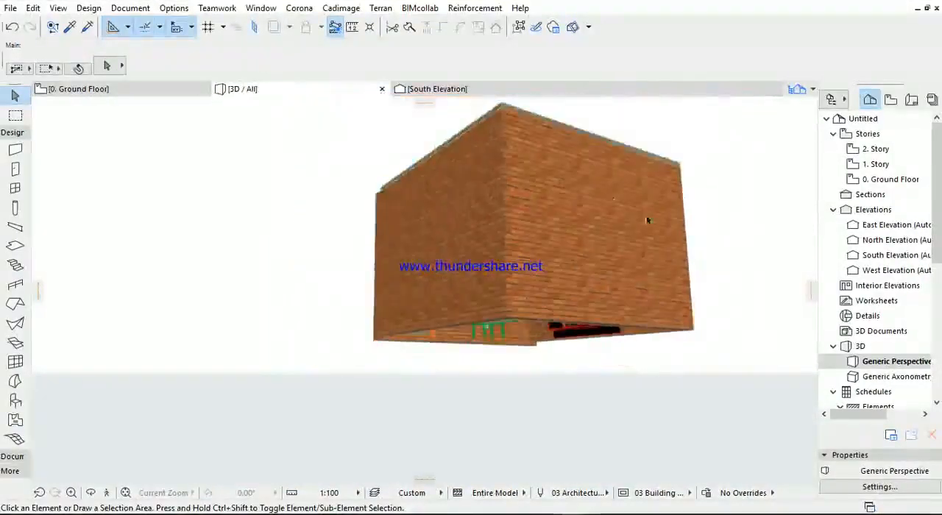
# - Switch to the ground floor plan and clear the selection of the furniture rack
pyautogui.click(167, 94)
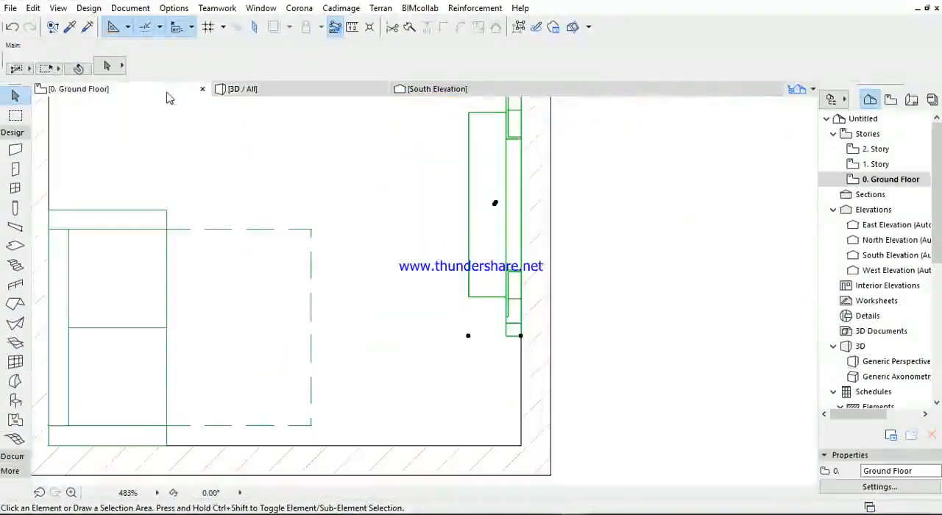
pyautogui.click(417, 272)
pyautogui.scroll(-4, 403, 247)
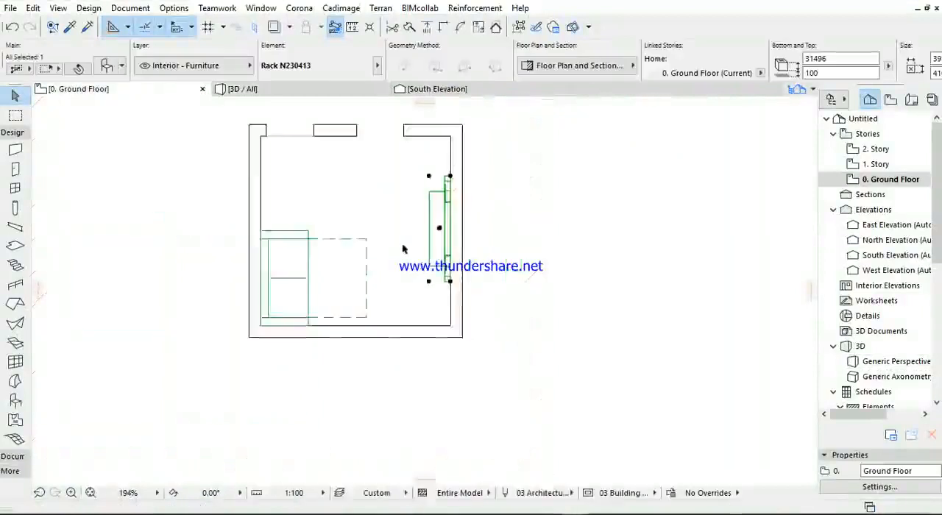
pyautogui.moveTo(403, 247); pyautogui.dragTo(457, 292, button='middle')
pyautogui.click(342, 205)
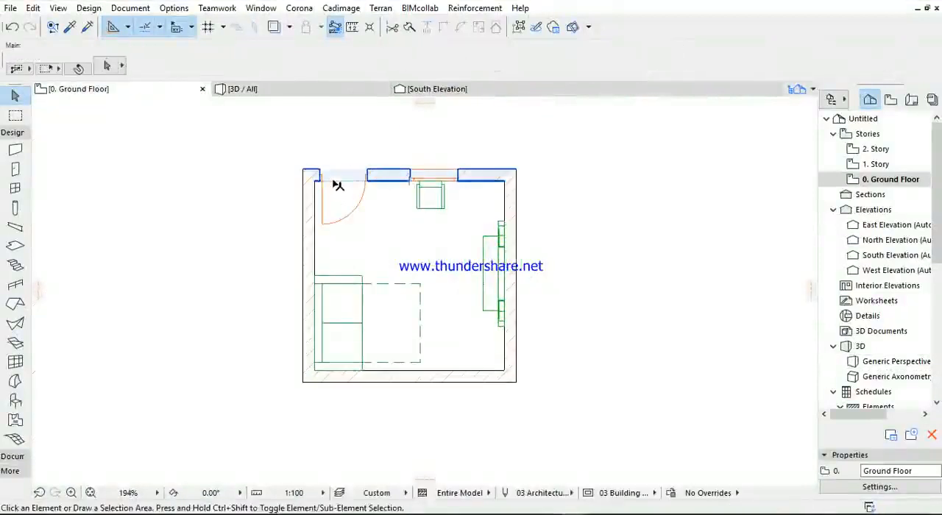
pyautogui.click(277, 200)
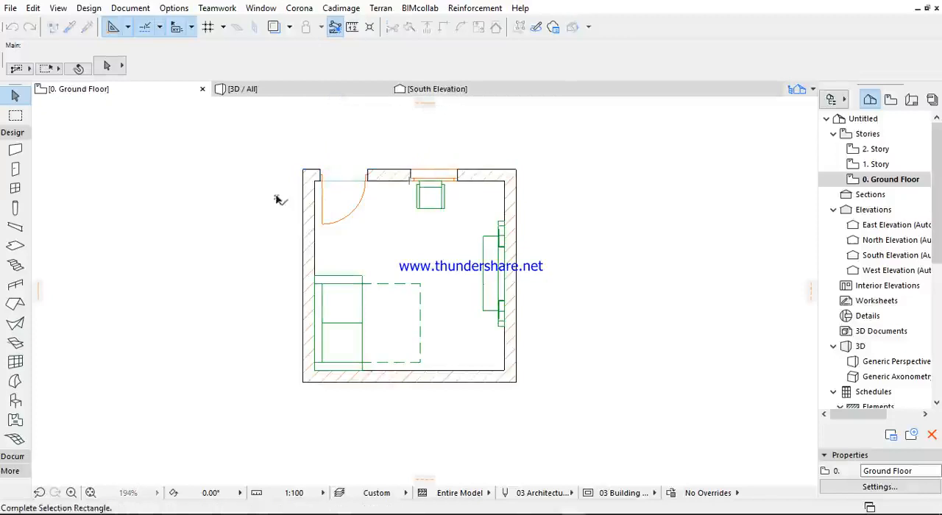
pyautogui.click(315, 190)
# - Select the roof slab and offset its edge along the door wall out to the wall's outer corner
pyautogui.scroll(5, 320, 187)
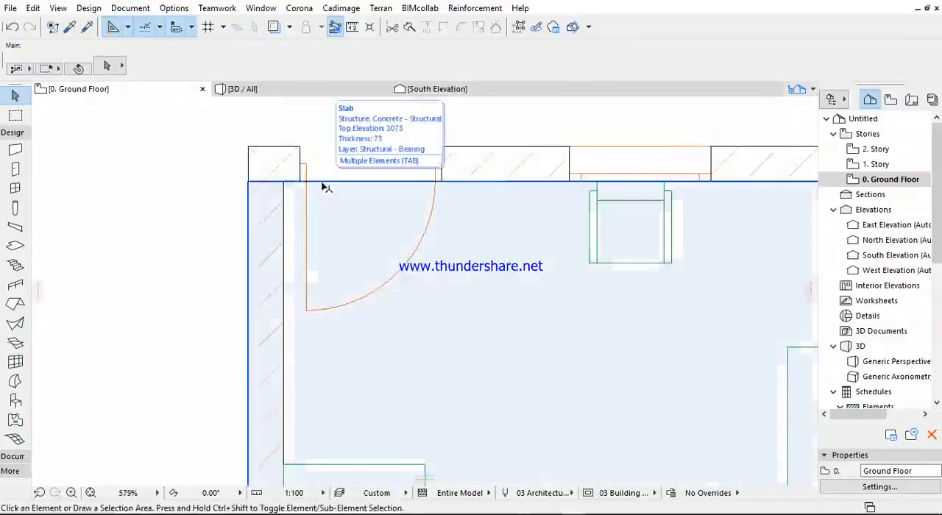
pyautogui.click(326, 188)
pyautogui.scroll(-3, 228, 187)
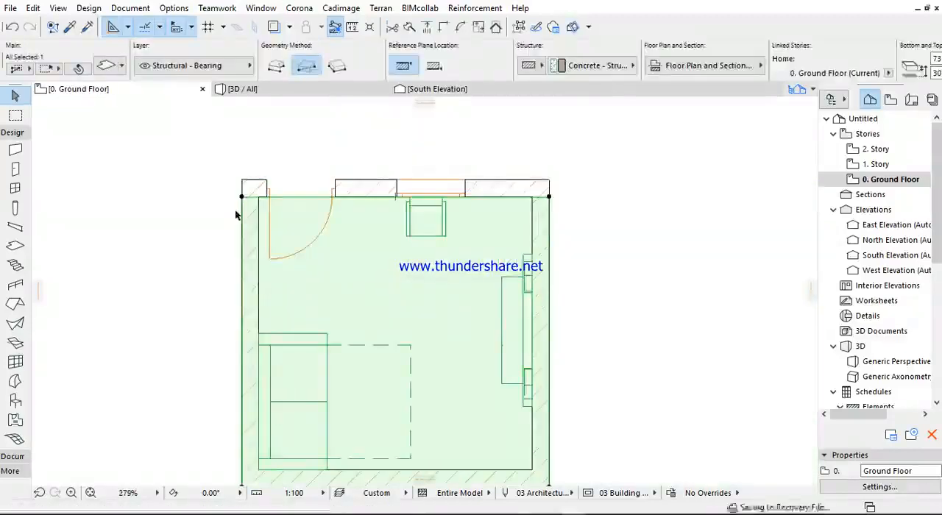
pyautogui.scroll(5, 265, 198)
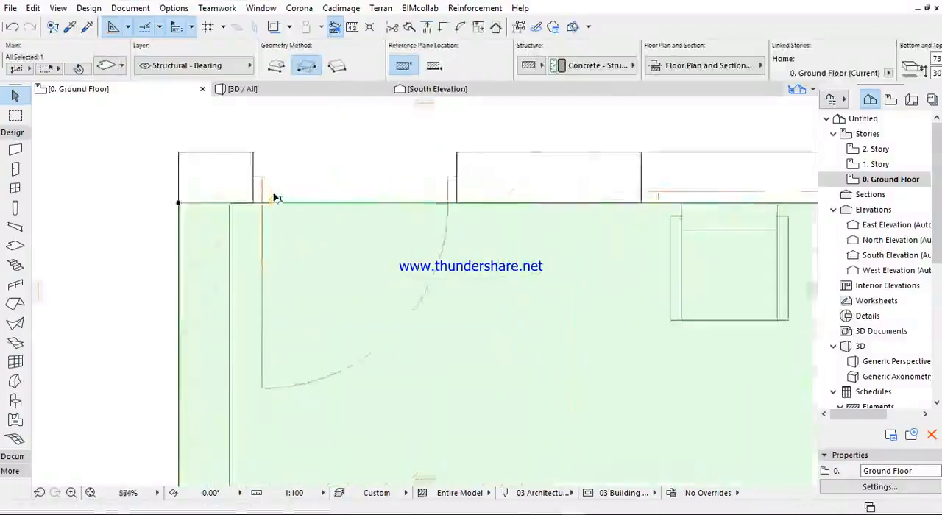
pyautogui.click(285, 203)
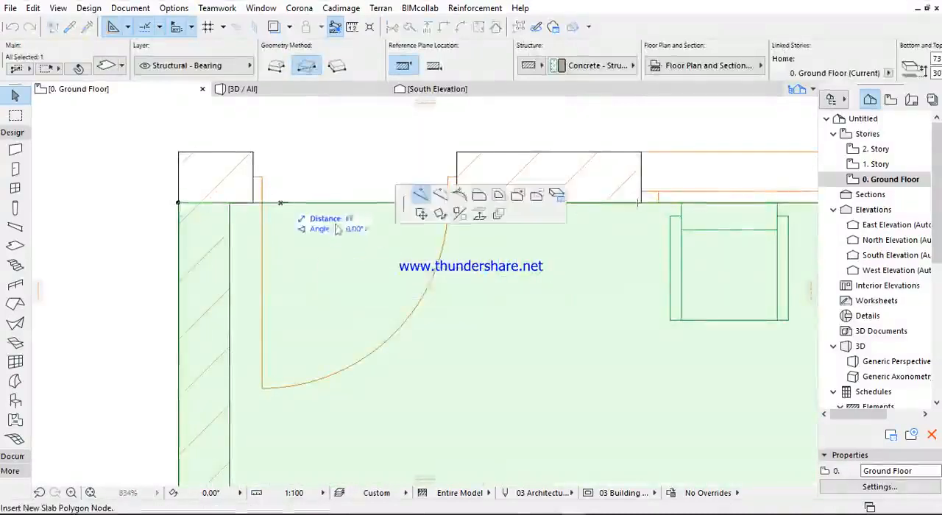
pyautogui.click(178, 152)
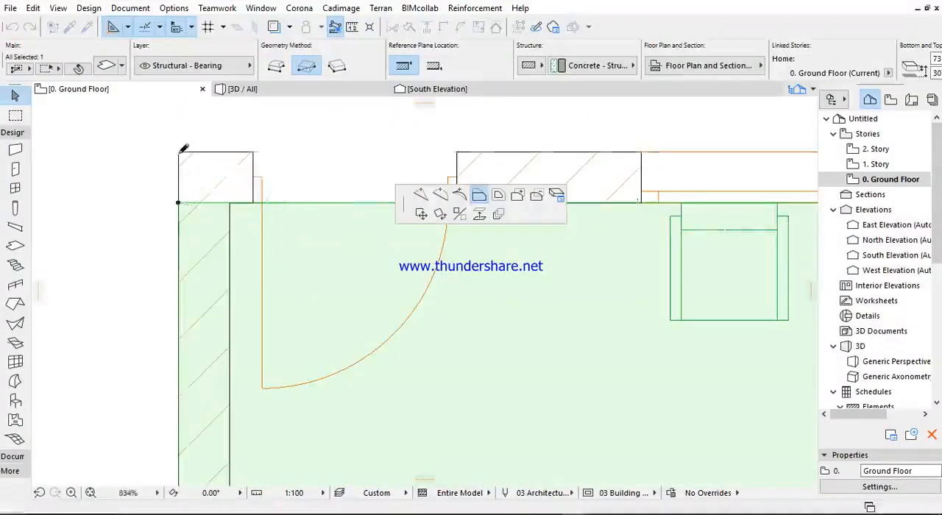
pyautogui.scroll(-5, 320, 158)
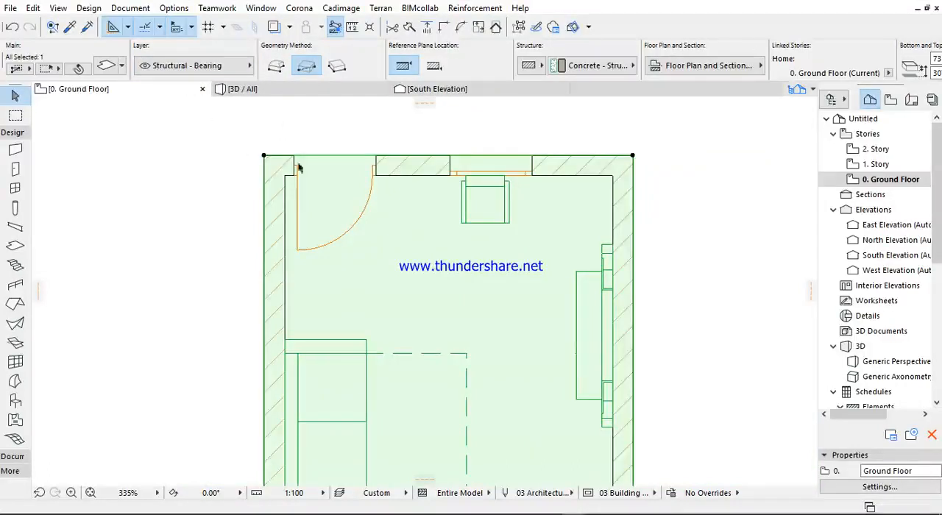
# - Create a new layer named "ceiling." in the layer settings
pyautogui.click(193, 65)
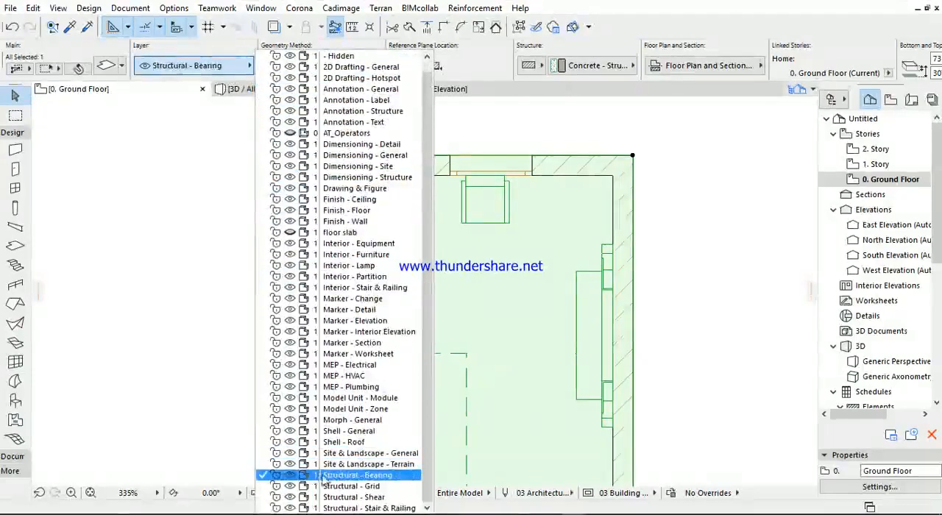
pyautogui.click(205, 67)
pyautogui.click(130, 8)
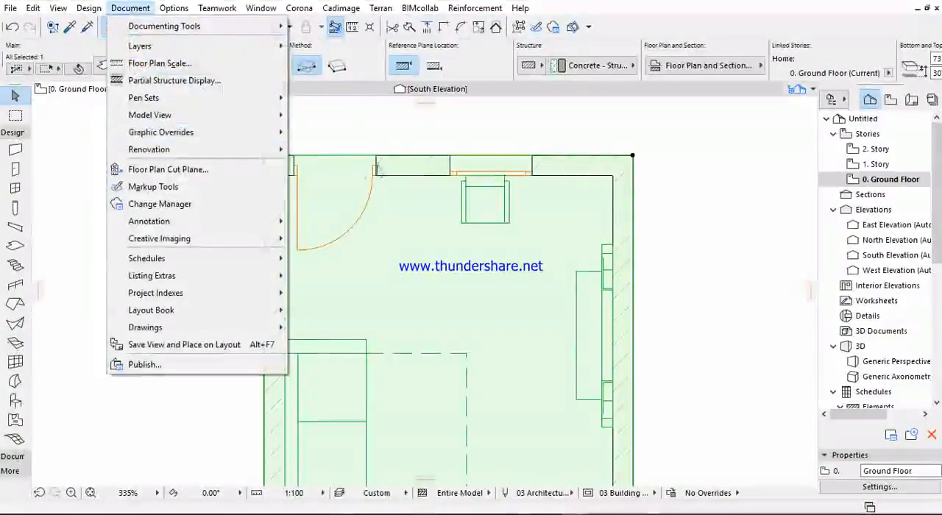
pyautogui.moveTo(195, 46)
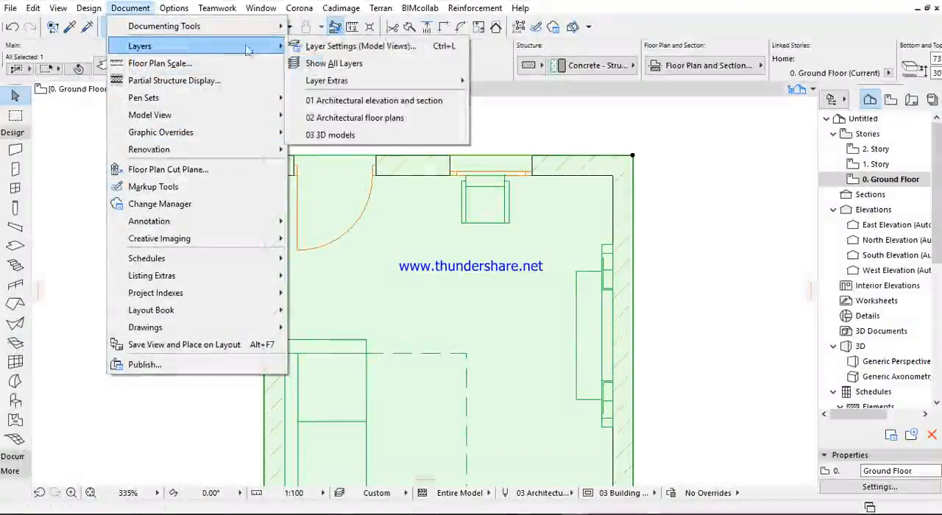
pyautogui.click(356, 46)
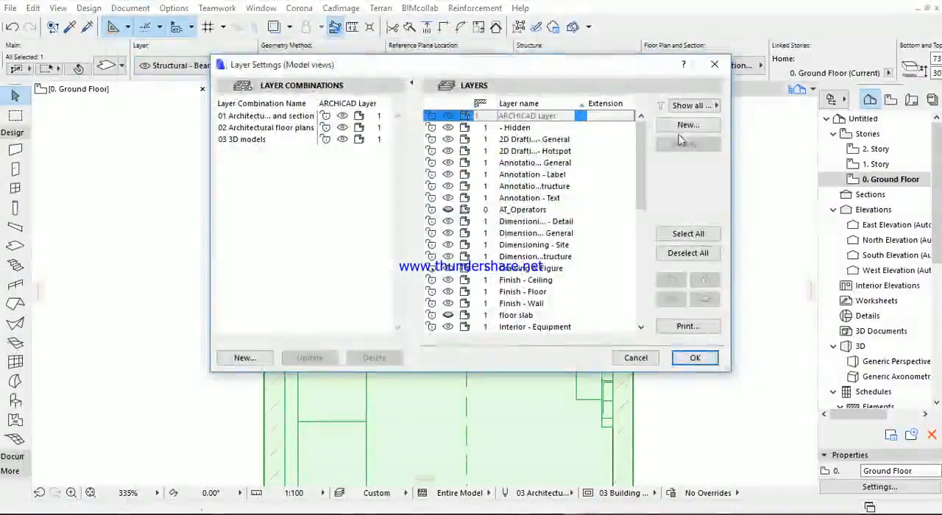
pyautogui.click(687, 126)
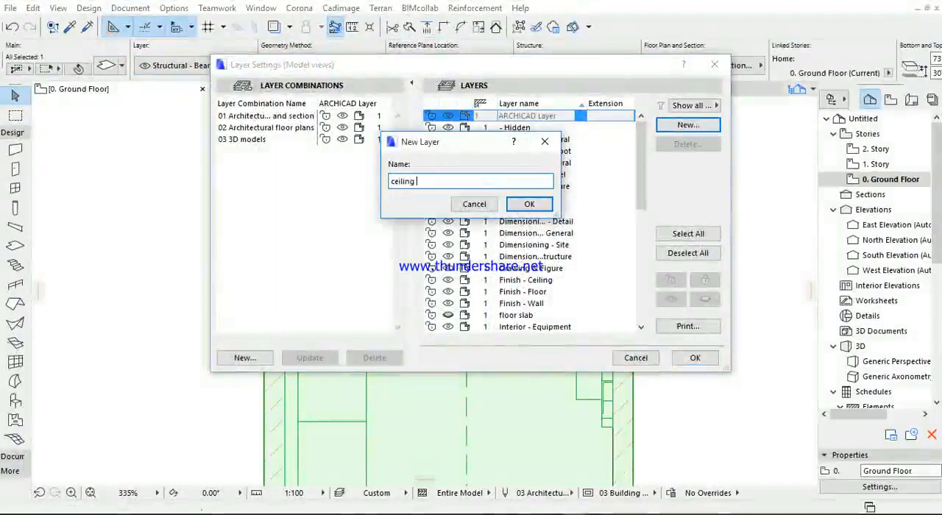
pyautogui.write('ceiling s')
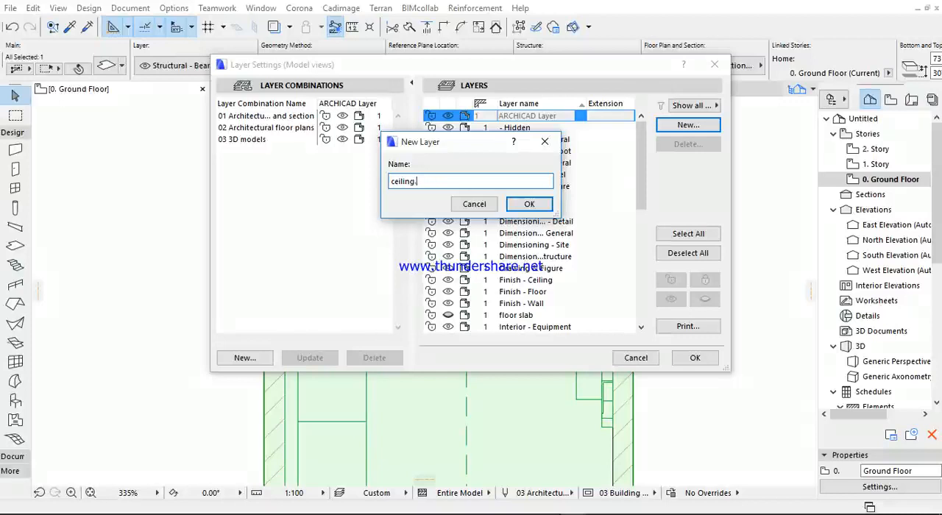
pyautogui.click(543, 200)
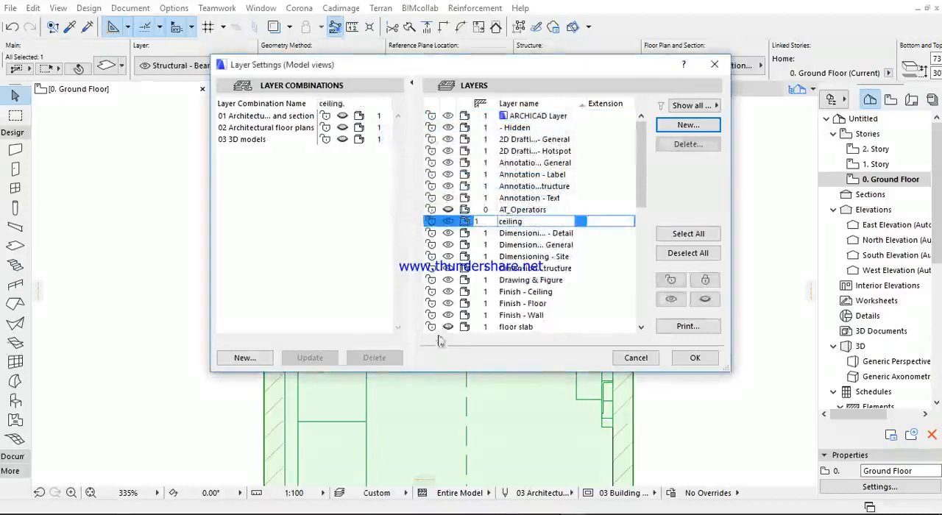
pyautogui.click(692, 358)
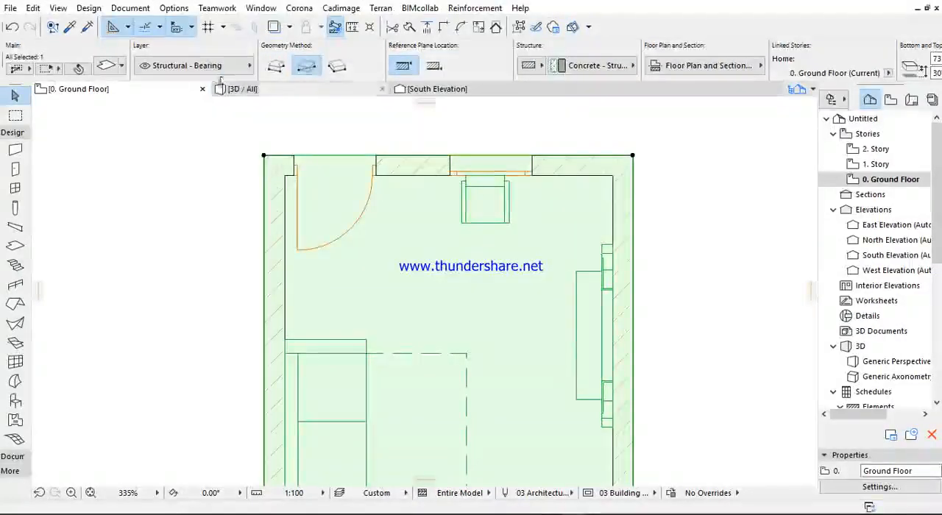
# - Assign the roof slab to the "ceiling." layer and check its assignment
pyautogui.click(242, 160)
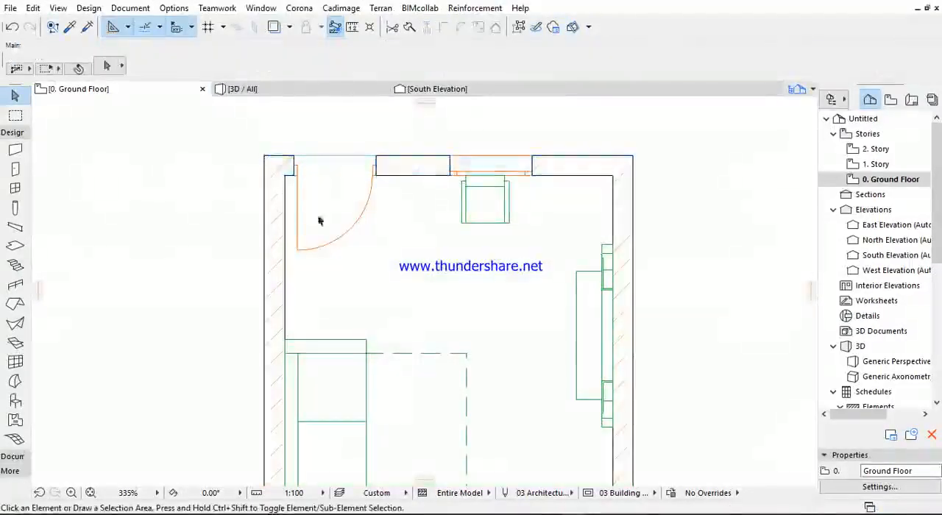
pyautogui.click(320, 154)
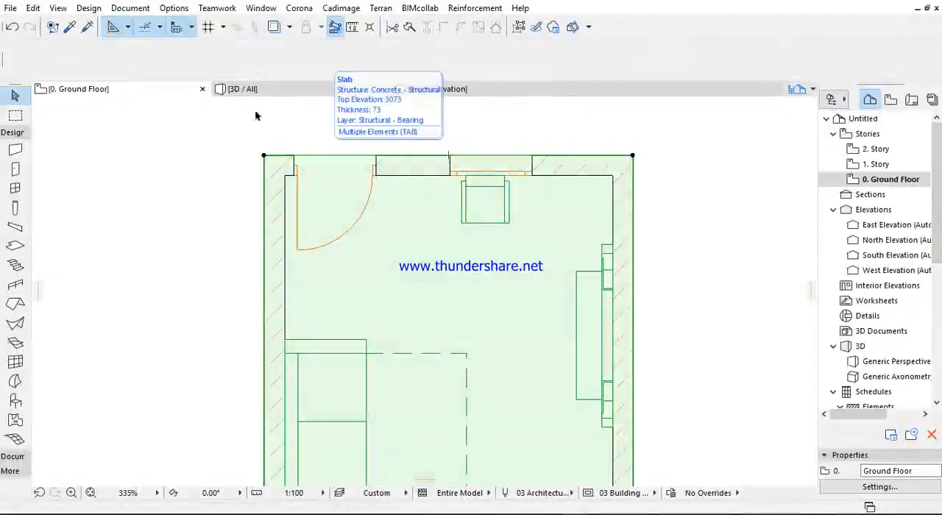
pyautogui.click(190, 65)
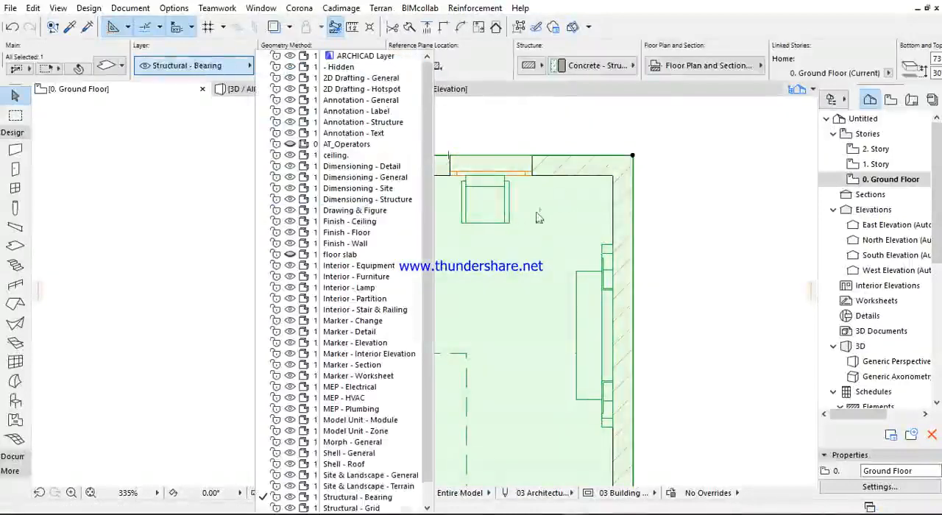
pyautogui.scroll(-1, 431, 231)
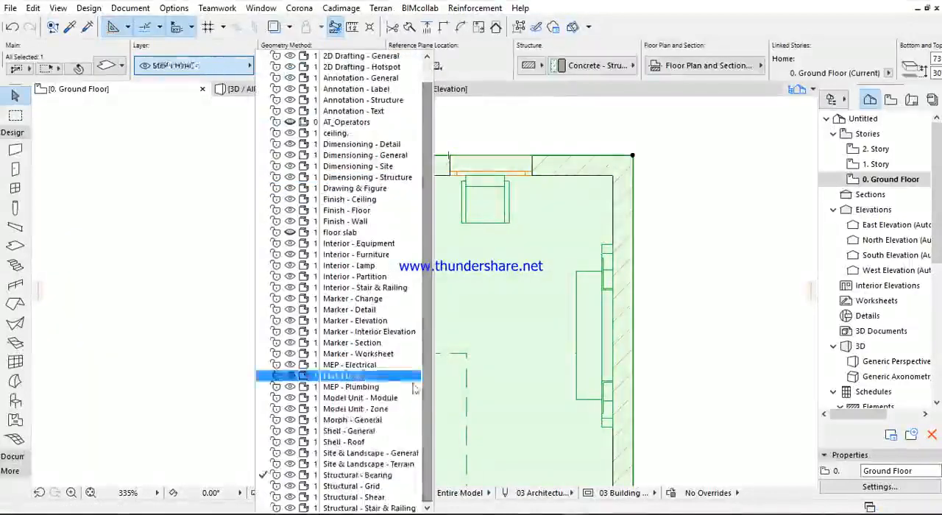
pyautogui.click(334, 133)
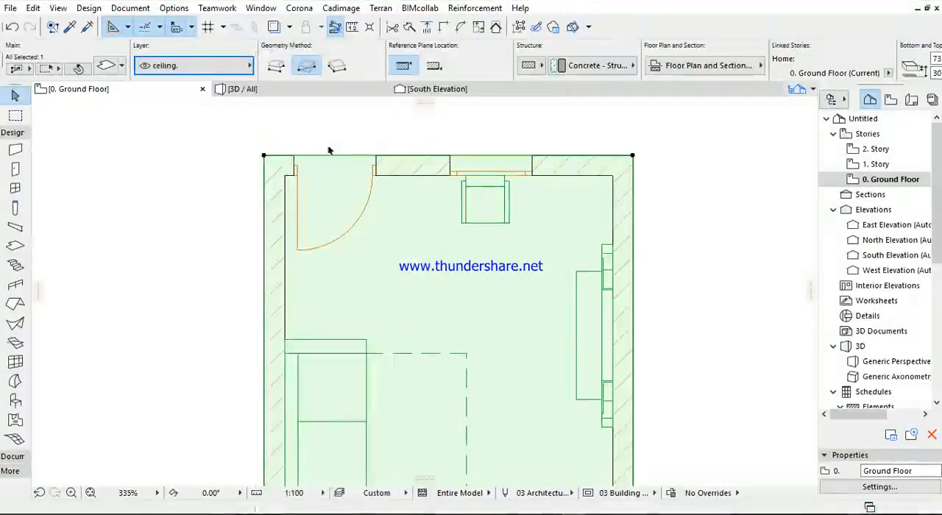
pyautogui.scroll(-5, 324, 140)
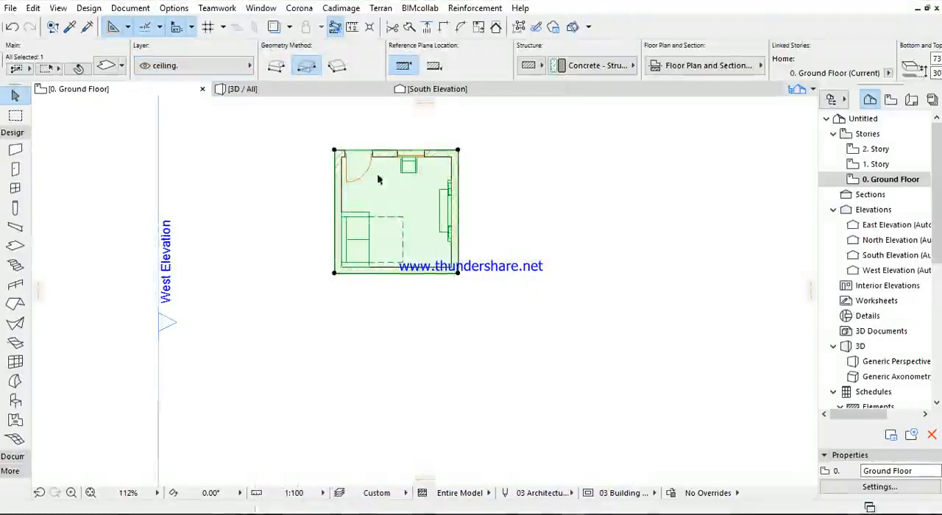
pyautogui.scroll(6, 342, 141)
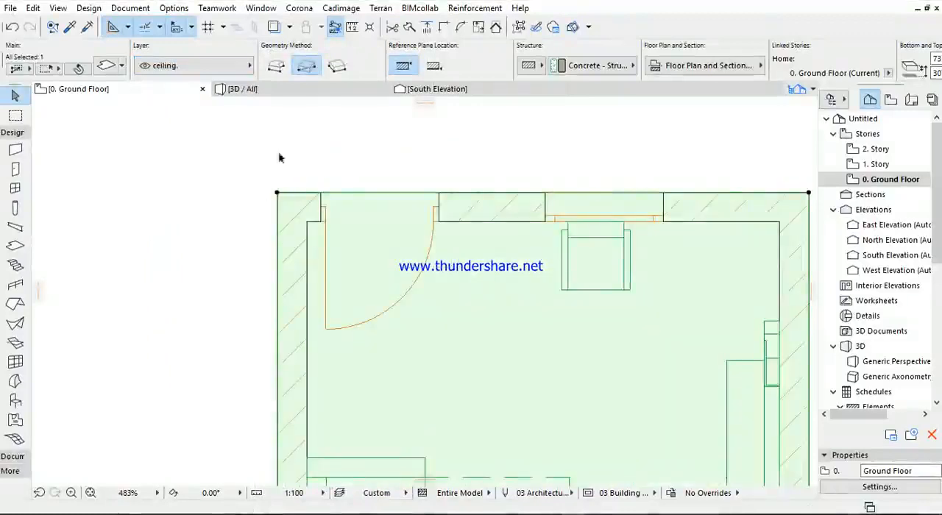
pyautogui.click(177, 65)
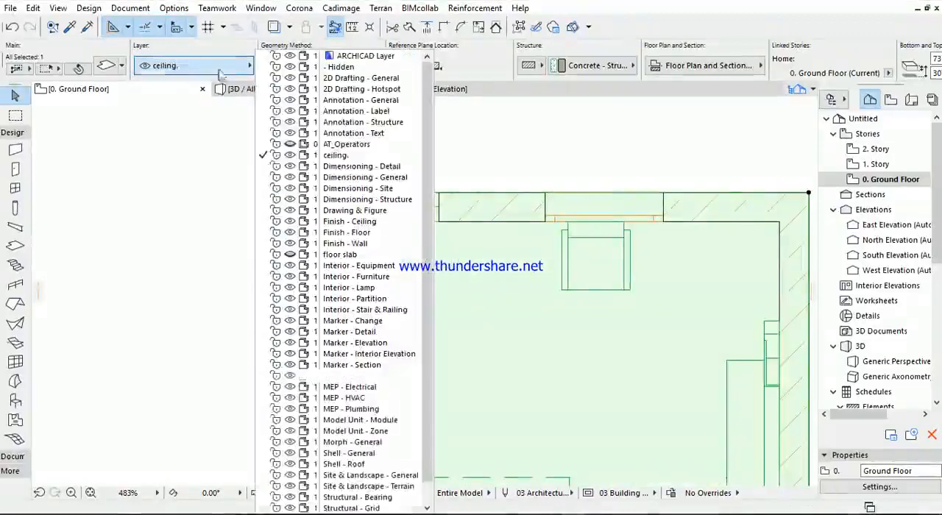
pyautogui.click(338, 161)
pyautogui.scroll(-5, 427, 174)
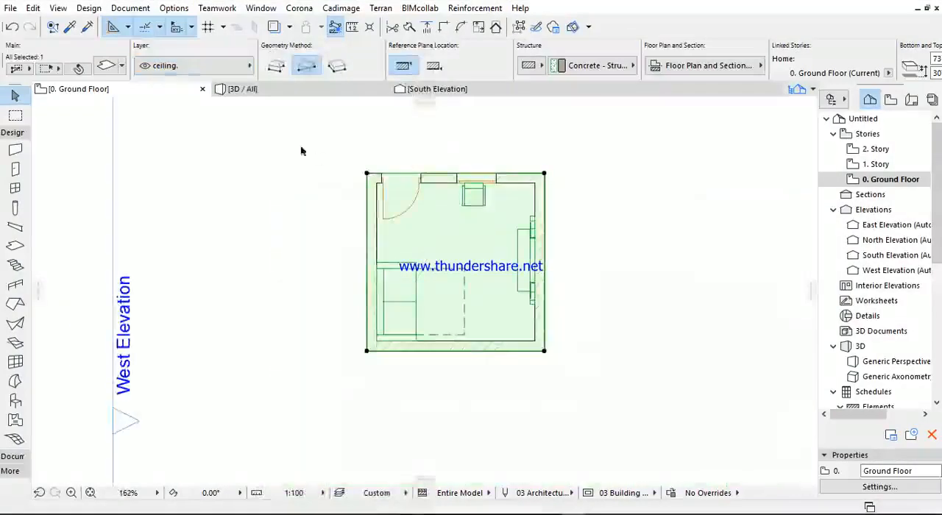
# - Return to the 3D view, deselect the slab and inspect the room from another side
pyautogui.click(266, 90)
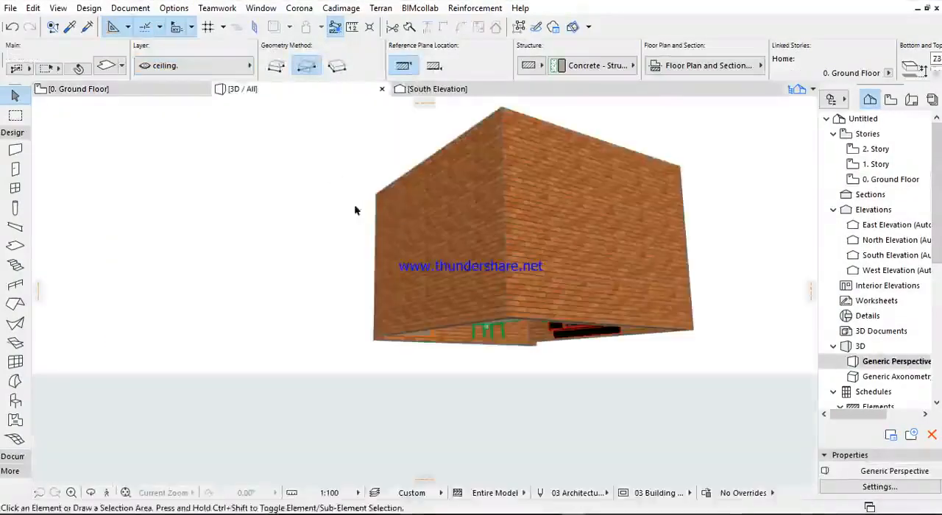
pyautogui.click(354, 204)
pyautogui.keyDown('shift'); pyautogui.moveTo(549, 214); pyautogui.dragTo(401, 179, button='middle'); pyautogui.keyUp('shift')
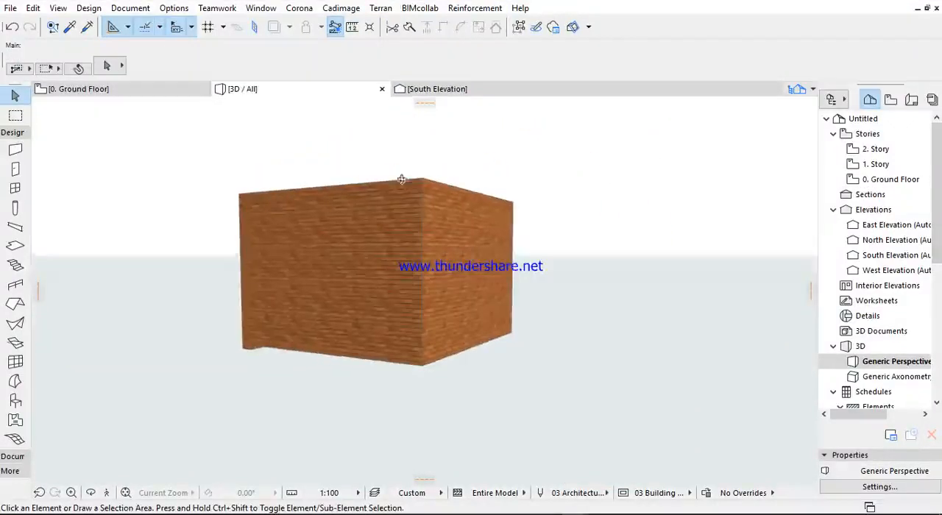
# - Open the layer settings for the model views and make the "ceiling." layer visible
pyautogui.click(130, 8)
pyautogui.moveTo(148, 44)
pyautogui.click(383, 46)
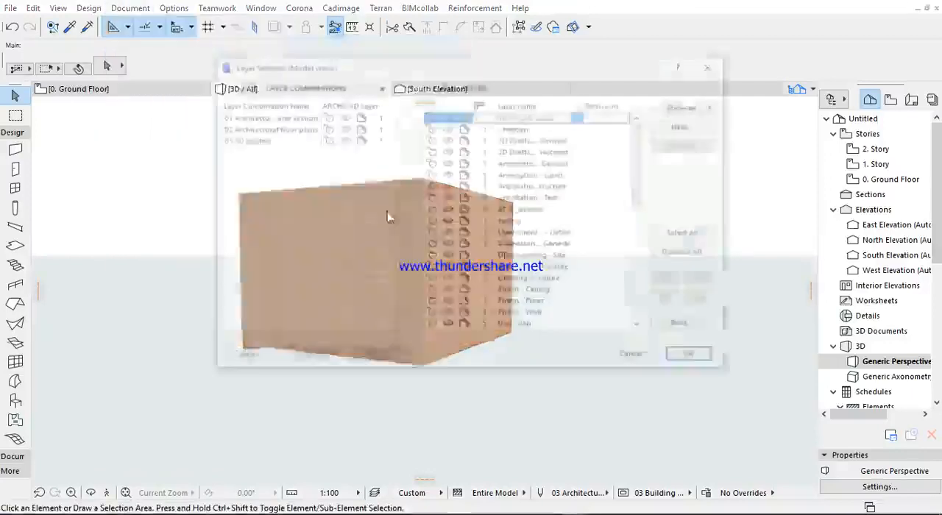
pyautogui.scroll(-10, 492, 209)
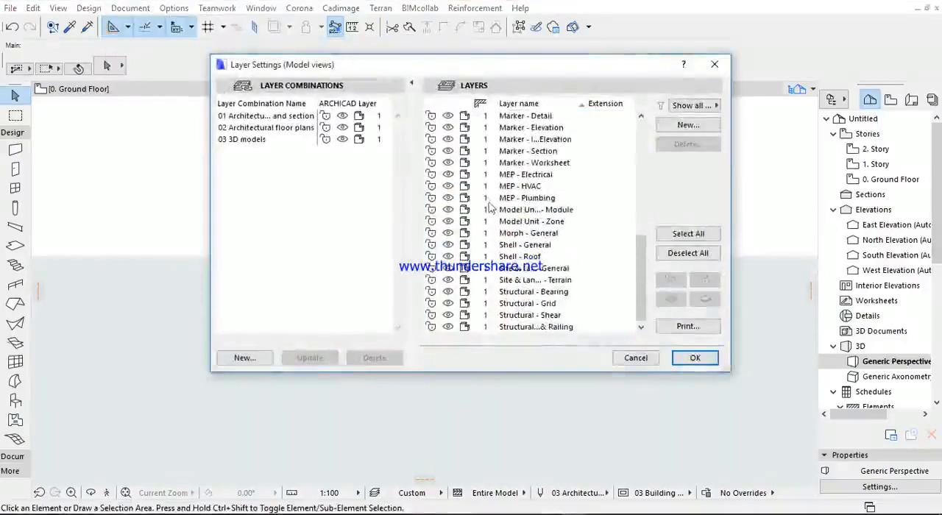
pyautogui.scroll(10, 489, 203)
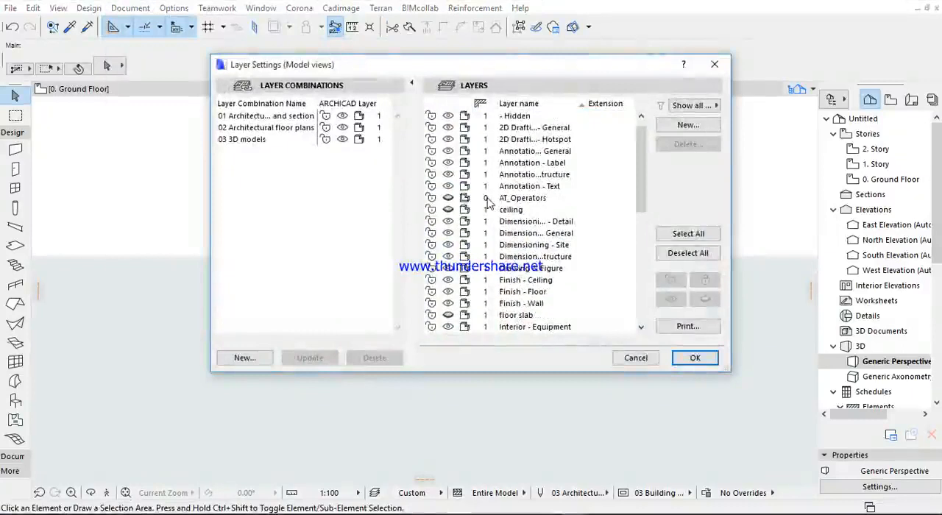
pyautogui.click(451, 212)
# - Make the "floor slab" layer visible as well and apply the layer settings
pyautogui.scroll(-10, 450, 199)
pyautogui.scroll(10, 450, 190)
pyautogui.scroll(-7, 465, 214)
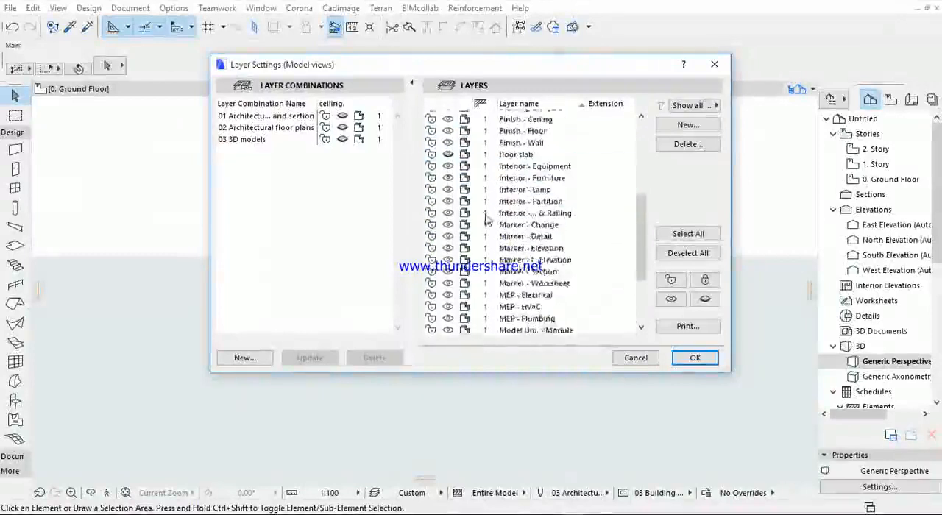
pyautogui.scroll(3, 483, 216)
pyautogui.scroll(4, 483, 217)
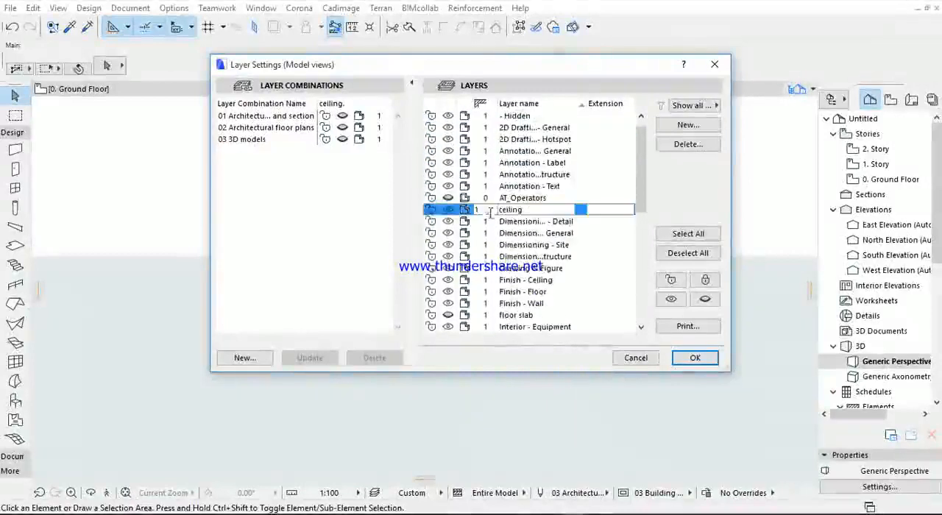
pyautogui.scroll(1, 535, 190)
pyautogui.scroll(-5, 530, 206)
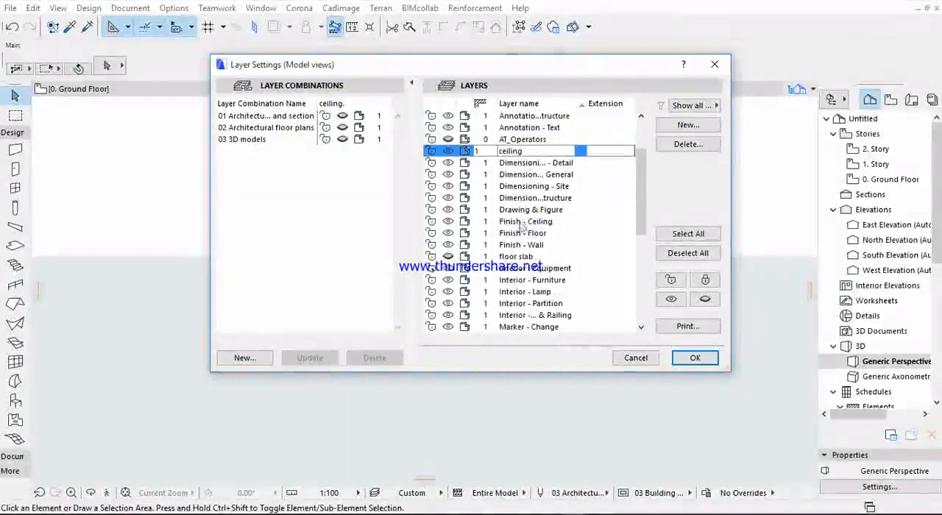
pyautogui.click(449, 262)
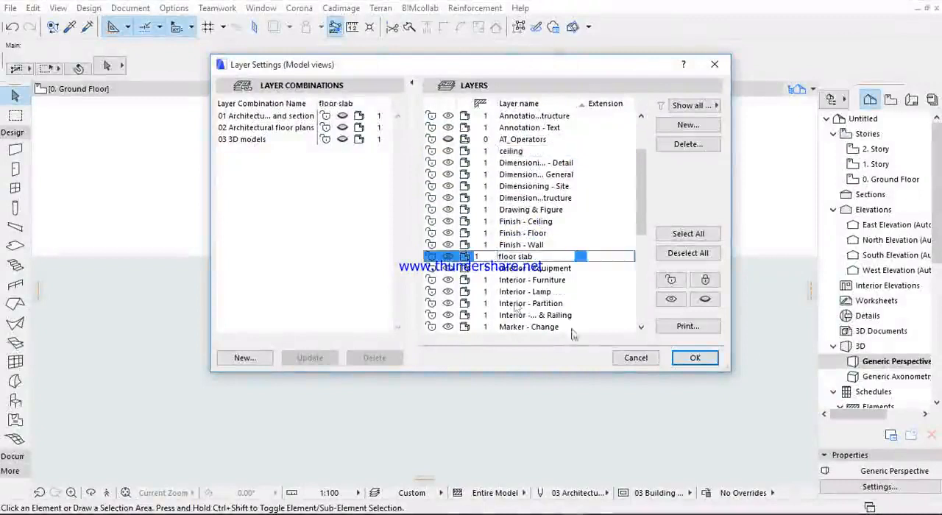
pyautogui.click(695, 357)
# - Inspect both slabs on the 3D room and select the roof slab to check its layer
pyautogui.scroll(10, 463, 288)
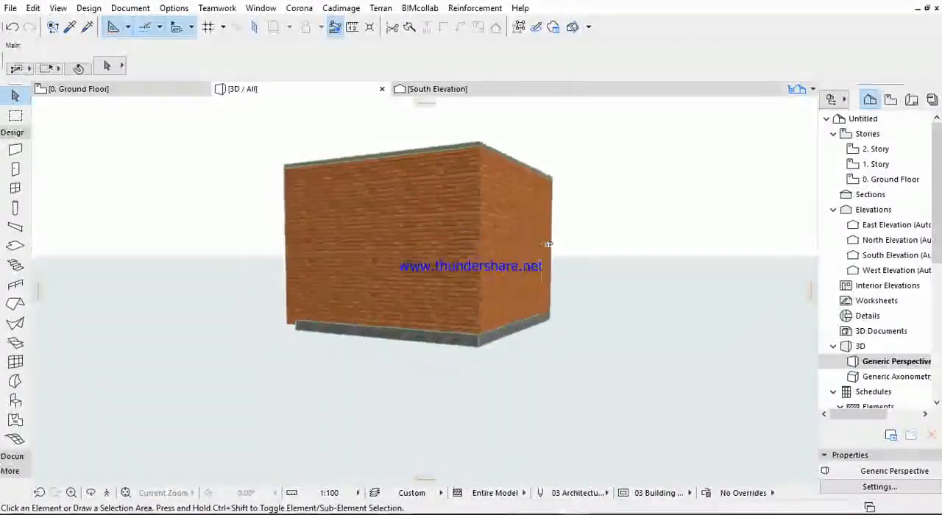
pyautogui.scroll(-10, 624, 211)
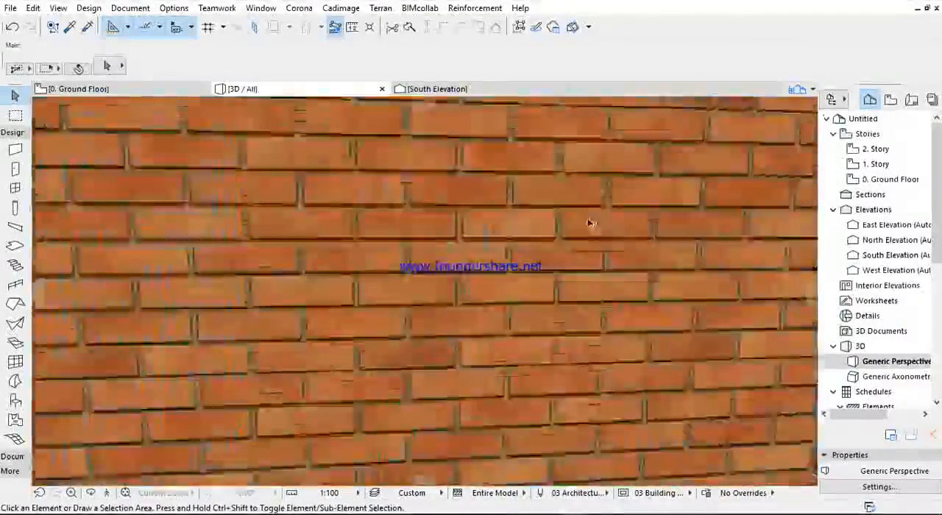
pyautogui.keyDown('shift'); pyautogui.moveTo(445, 294); pyautogui.dragTo(446, 339, button='middle'); pyautogui.keyUp('shift')
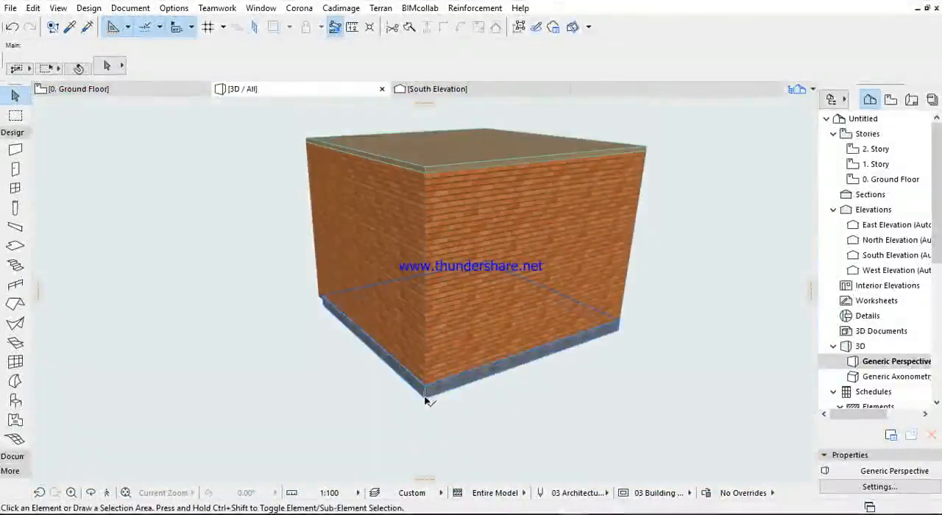
pyautogui.click(376, 162)
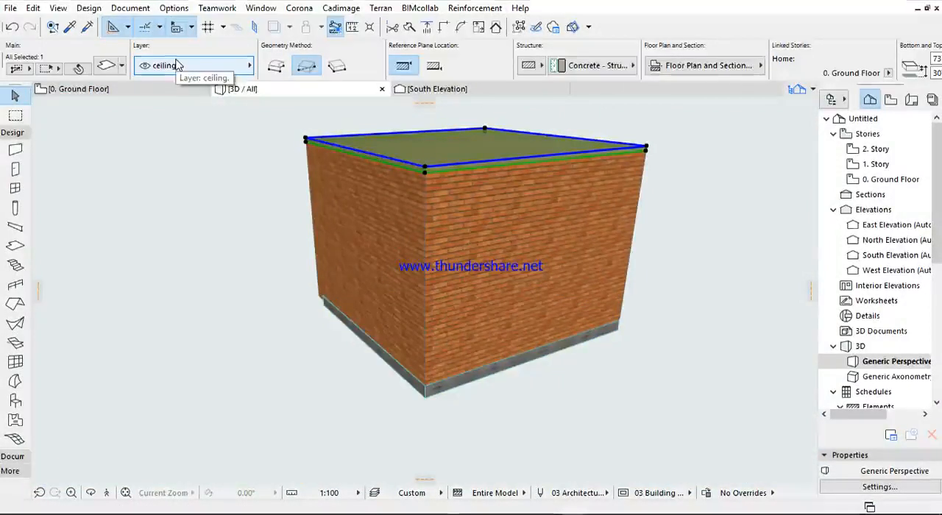
# - Hide the "ceiling." layer in the layer settings and apply the change
pyautogui.hotkey('ctrl', 'l')
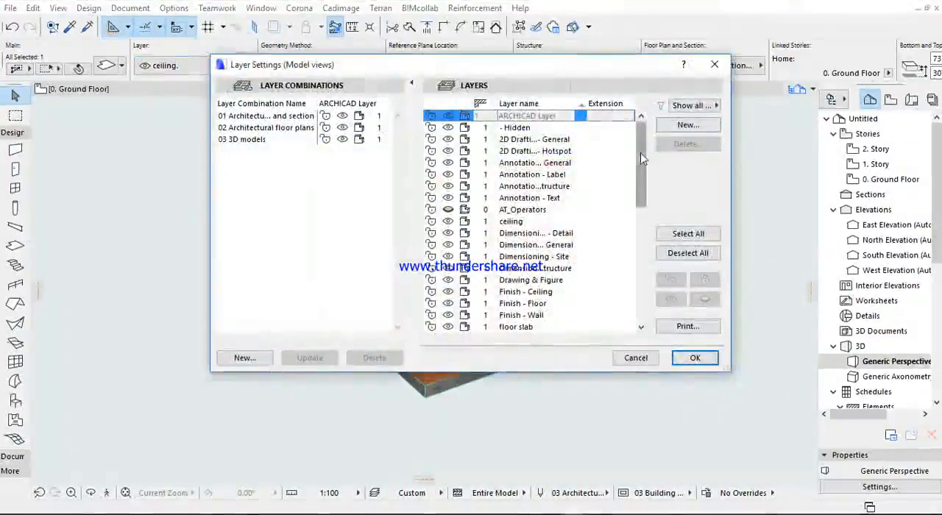
pyautogui.scroll(-2, 640, 152)
pyautogui.click(448, 166)
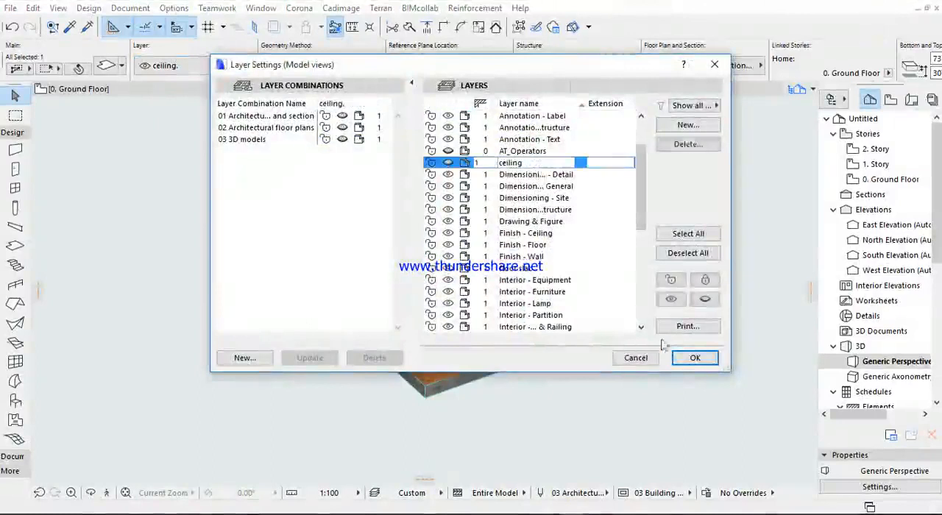
pyautogui.click(695, 358)
# - Inspect the open-topped room's furniture, floor, door and window in 3D from several sides
pyautogui.keyDown('shift'); pyautogui.moveTo(472, 196); pyautogui.dragTo(320, 300, button='middle'); pyautogui.keyUp('shift')
pyautogui.scroll(3, 321, 299)
pyautogui.keyDown('shift'); pyautogui.moveTo(415, 271); pyautogui.dragTo(490, 355, button='middle'); pyautogui.keyUp('shift')
pyautogui.scroll(4, 475, 282)
pyautogui.keyDown('shift'); pyautogui.moveTo(475, 282); pyautogui.dragTo(551, 289, button='middle'); pyautogui.keyUp('shift')
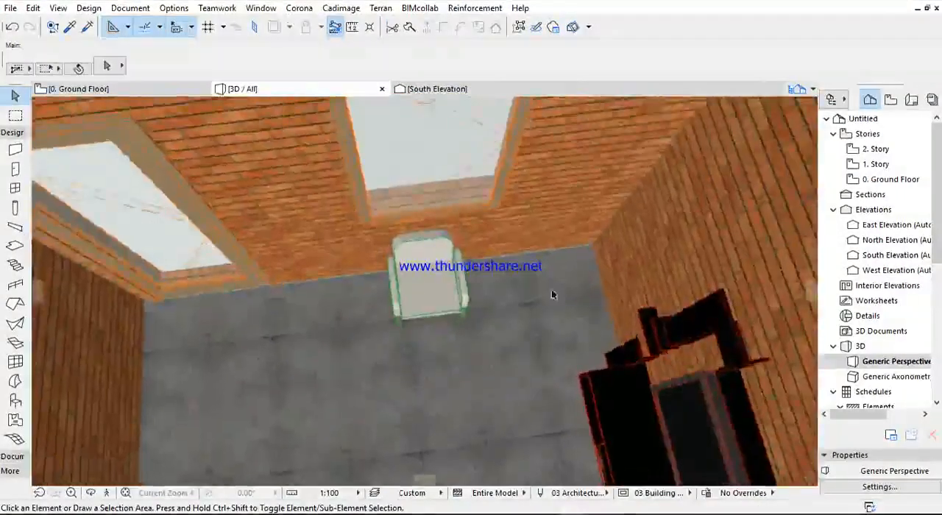
pyautogui.scroll(-5, 500, 316)
pyautogui.keyDown('shift'); pyautogui.moveTo(482, 321); pyautogui.dragTo(525, 189, button='middle'); pyautogui.keyUp('shift')
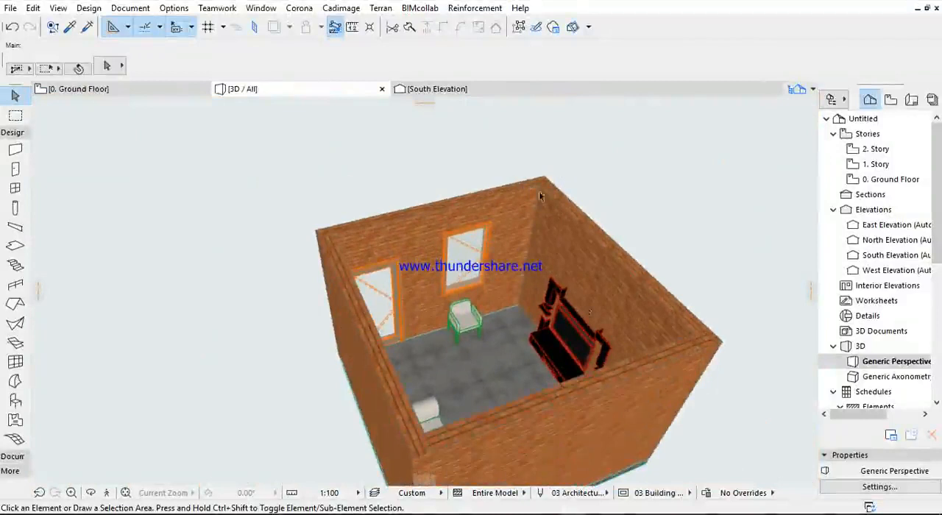
pyautogui.keyDown('shift'); pyautogui.moveTo(431, 254); pyautogui.dragTo(519, 248, button='middle'); pyautogui.keyUp('shift')
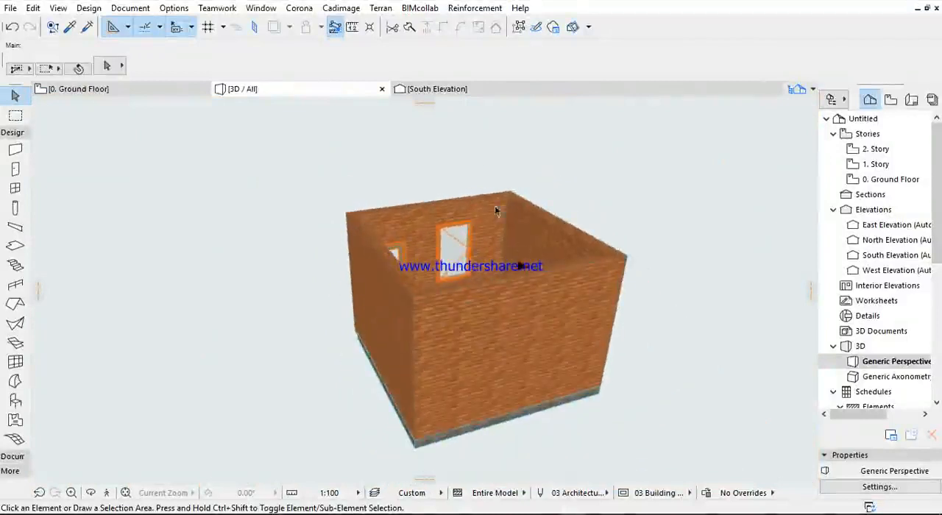
pyautogui.keyDown('shift'); pyautogui.moveTo(415, 277); pyautogui.dragTo(326, 378, button='middle'); pyautogui.keyUp('shift')
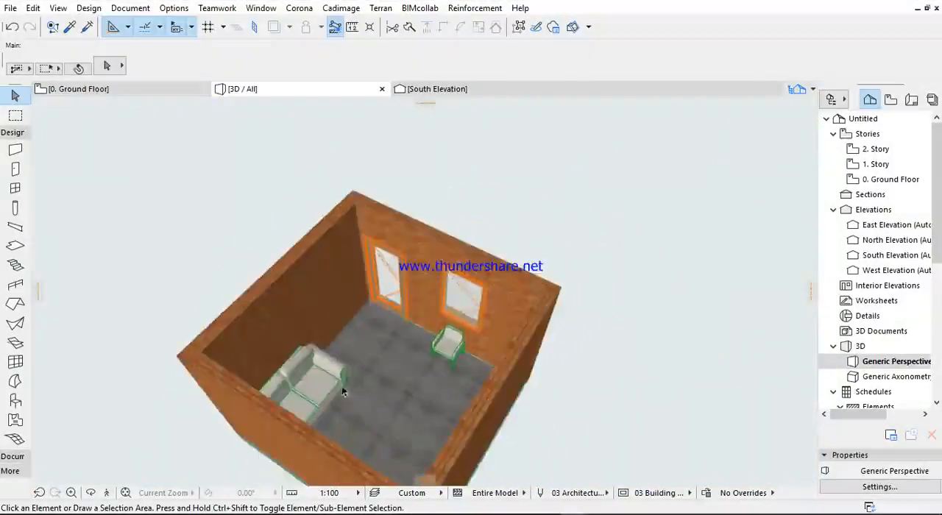
pyautogui.scroll(5, 405, 297)
pyautogui.scroll(3, 390, 266)
pyautogui.scroll(-3, 391, 268)
pyautogui.scroll(-4, 401, 297)
pyautogui.keyDown('shift'); pyautogui.moveTo(414, 301); pyautogui.dragTo(565, 193, button='middle'); pyautogui.keyUp('shift')
pyautogui.scroll(3, 401, 296)
pyautogui.scroll(-3, 495, 270)
pyautogui.keyDown('shift'); pyautogui.moveTo(428, 269); pyautogui.dragTo(241, 231, button='middle'); pyautogui.keyUp('shift')
pyautogui.keyDown('shift'); pyautogui.moveTo(607, 235); pyautogui.dragTo(338, 336, button='middle'); pyautogui.keyUp('shift')
pyautogui.scroll(-3, 469, 285)
pyautogui.keyDown('shift'); pyautogui.moveTo(527, 307); pyautogui.dragTo(479, 200, button='middle'); pyautogui.keyUp('shift')
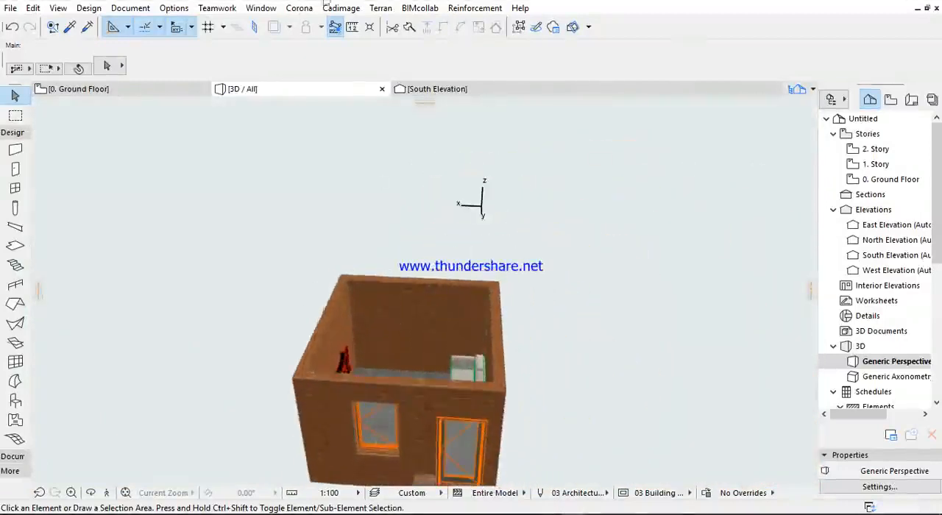
# - In the ground floor plan, select the sofa bed, armchair and rack together to check their layer, then deselect them
pyautogui.click(127, 89)
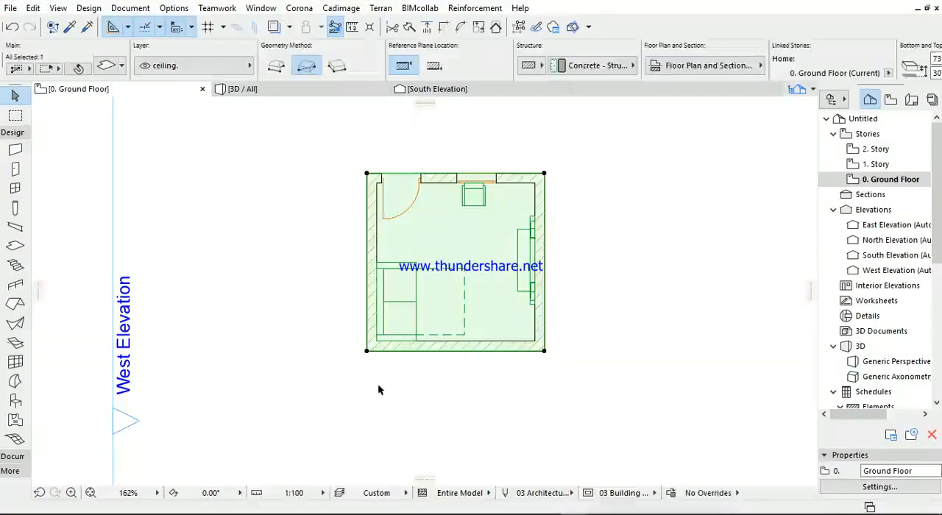
pyautogui.click(280, 382)
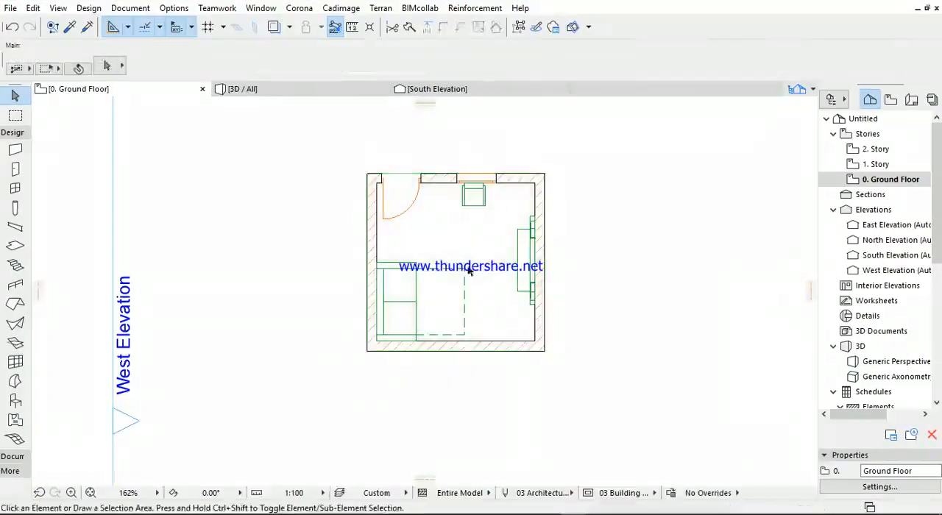
pyautogui.click(469, 270)
pyautogui.keyDown('shift'); pyautogui.click(473, 196); pyautogui.keyUp('shift')
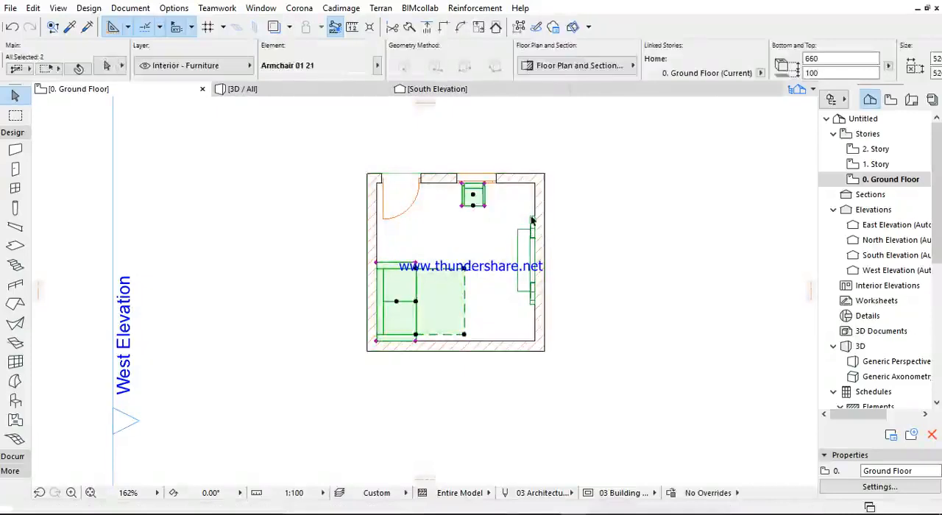
pyautogui.keyDown('shift'); pyautogui.click(532, 221); pyautogui.keyUp('shift')
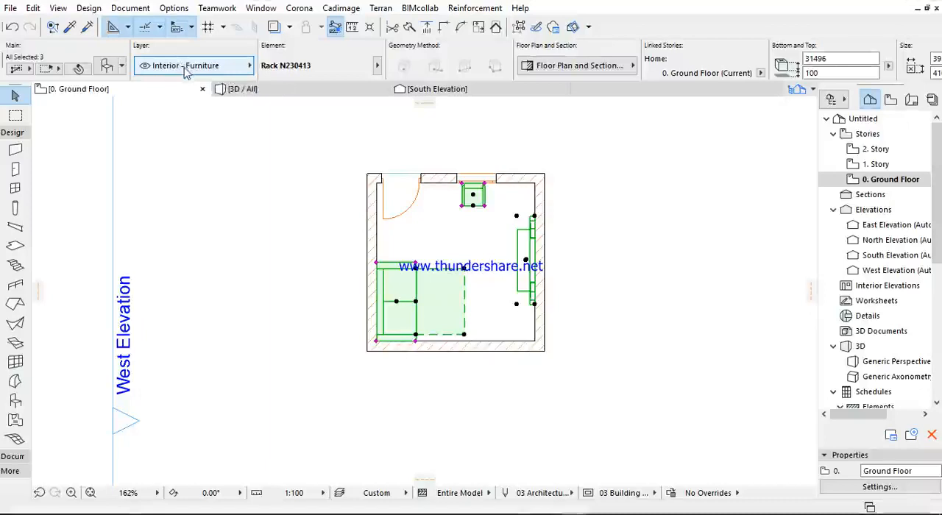
pyautogui.click(224, 156)
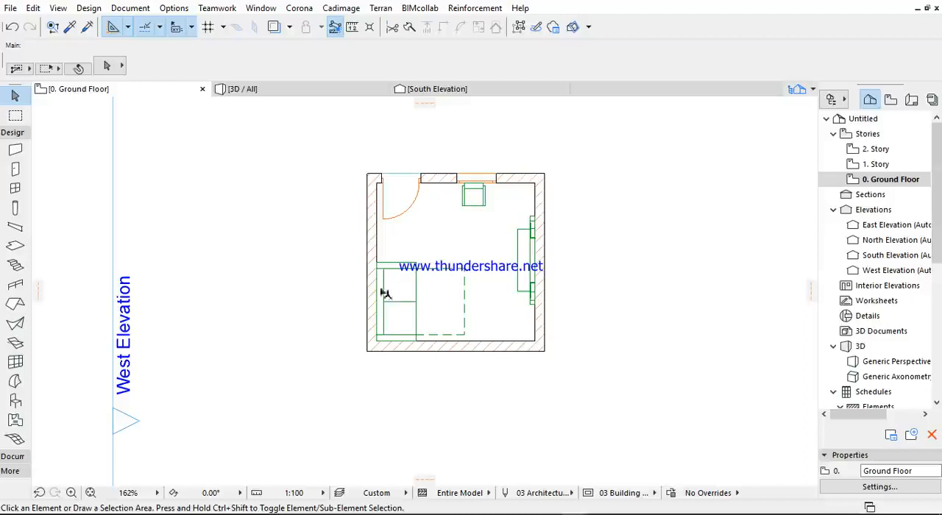
# - Add the sofa bed, armchair and rack to the selection again, recheck their layer and clear the selection
pyautogui.click(423, 294)
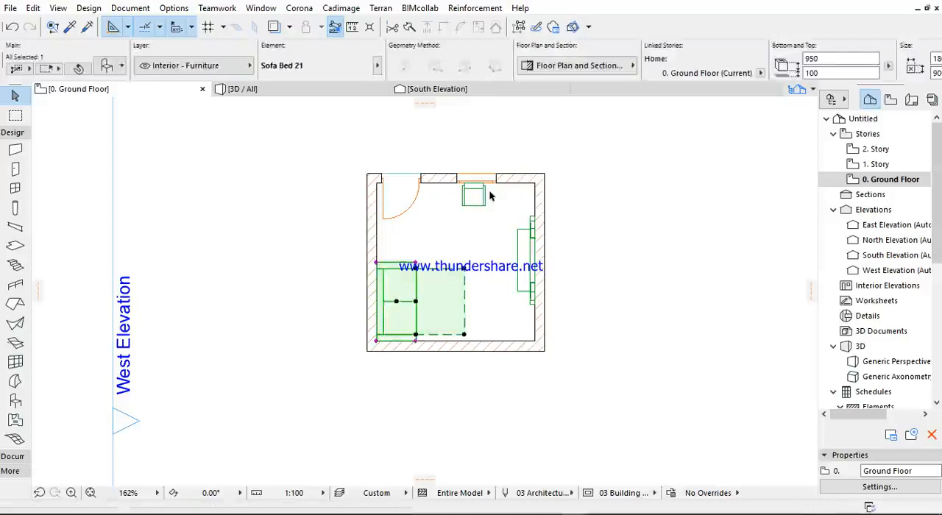
pyautogui.scroll(3, 487, 199)
pyautogui.keyDown('shift'); pyautogui.click(479, 221); pyautogui.keyUp('shift')
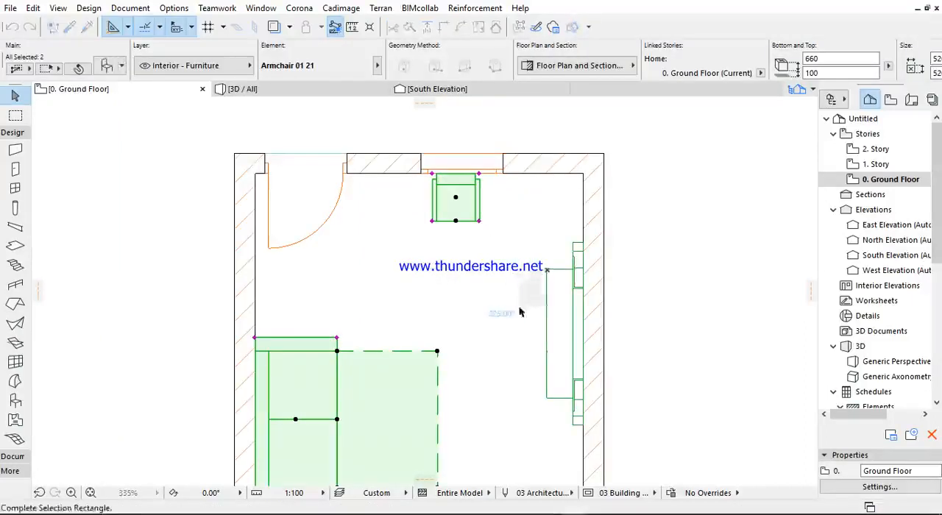
pyautogui.keyDown('shift'); pyautogui.click(580, 249); pyautogui.keyUp('shift')
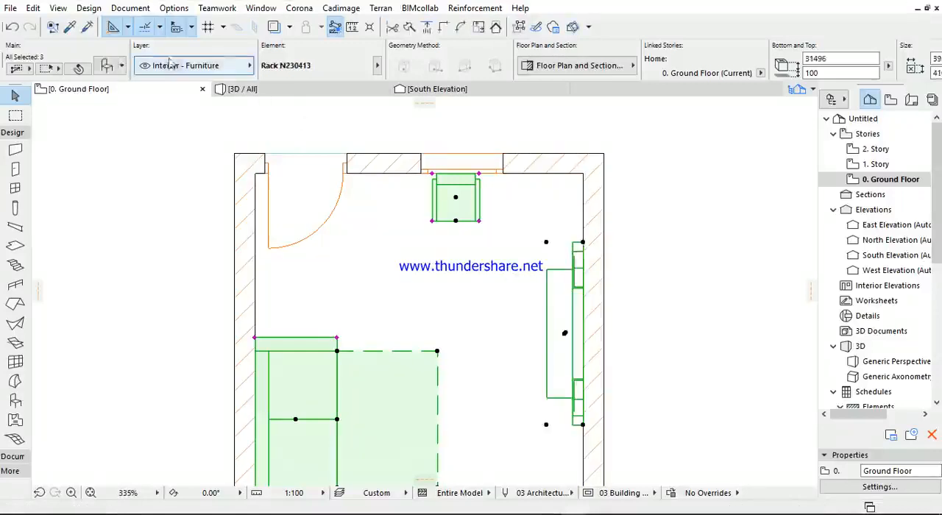
pyautogui.click(169, 147)
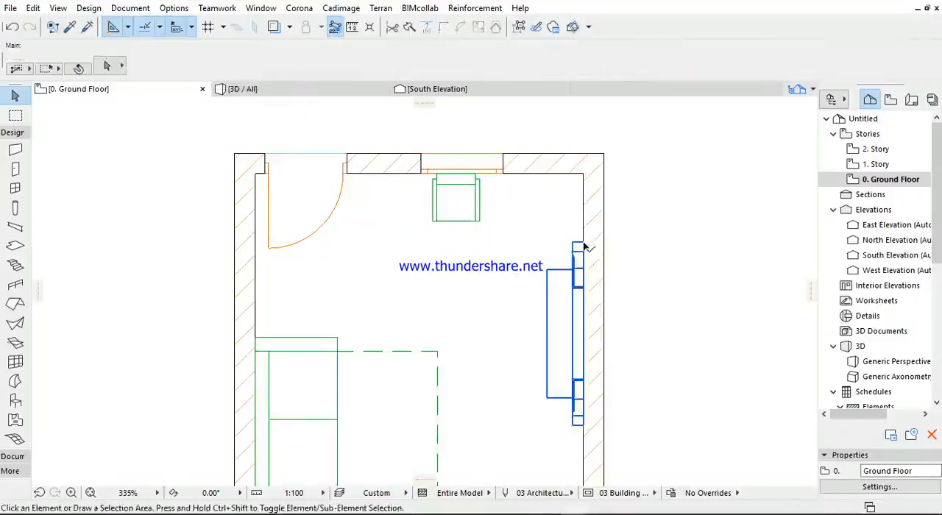
# - Select the rack and create a new layer named "TV Set" in the layer settings
pyautogui.click(583, 247)
pyautogui.scroll(-3, 515, 309)
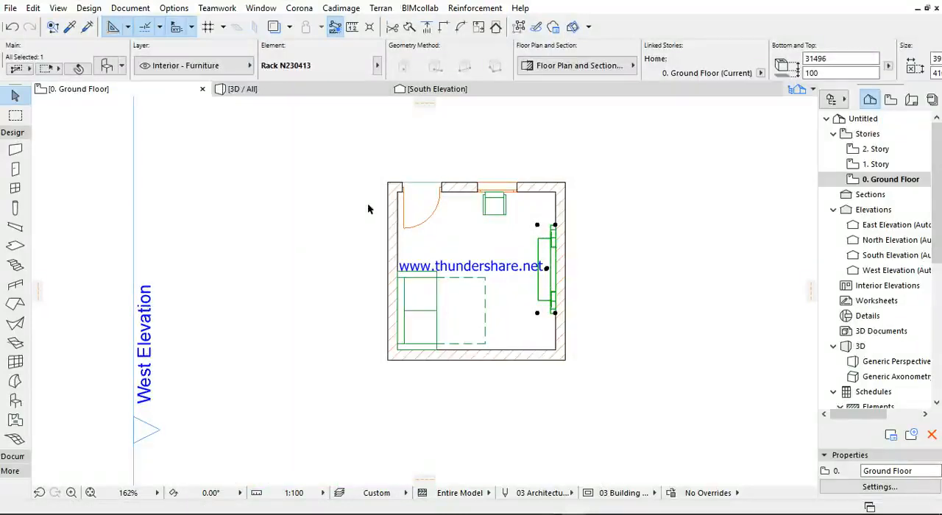
pyautogui.click(130, 8)
pyautogui.moveTo(231, 49)
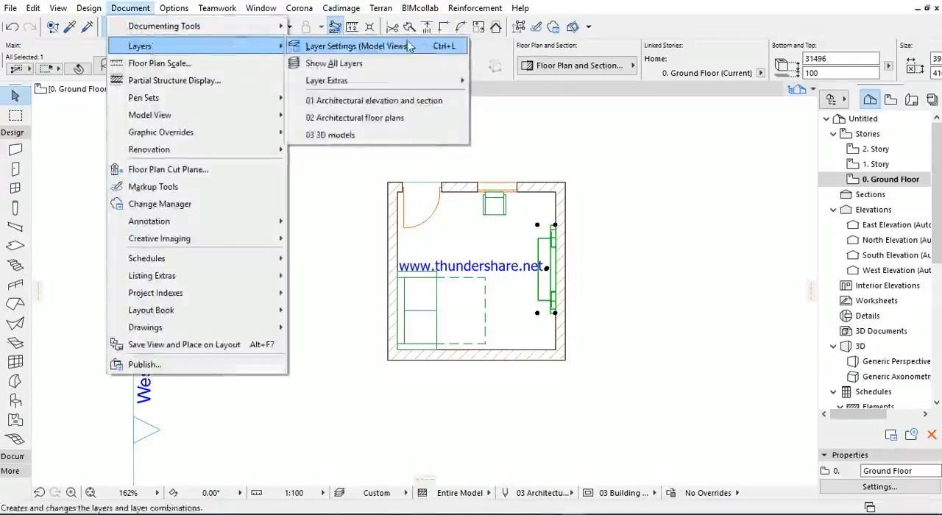
pyautogui.click(334, 46)
pyautogui.click(688, 125)
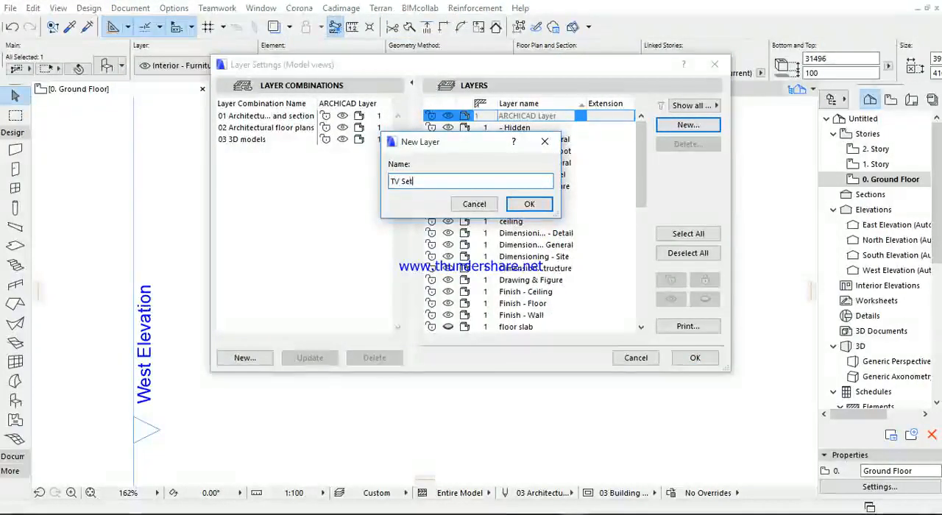
pyautogui.click(529, 204)
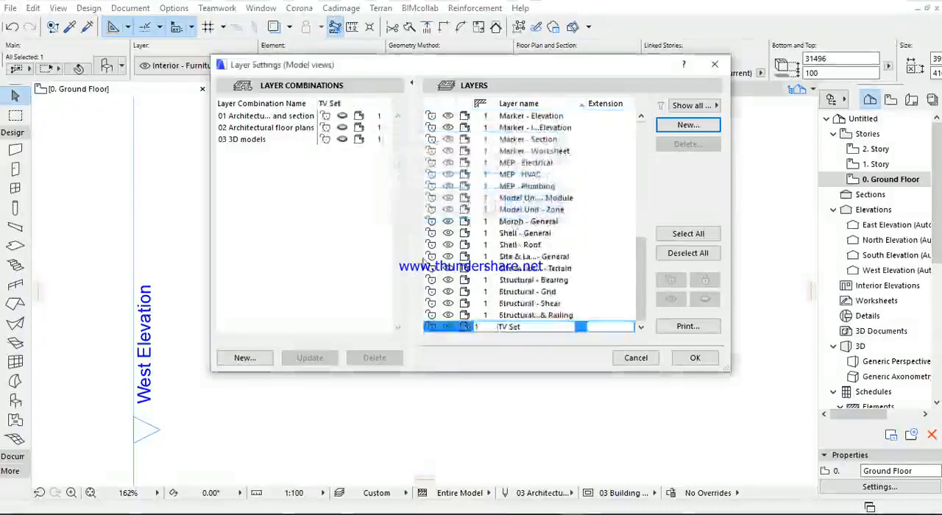
pyautogui.click(688, 359)
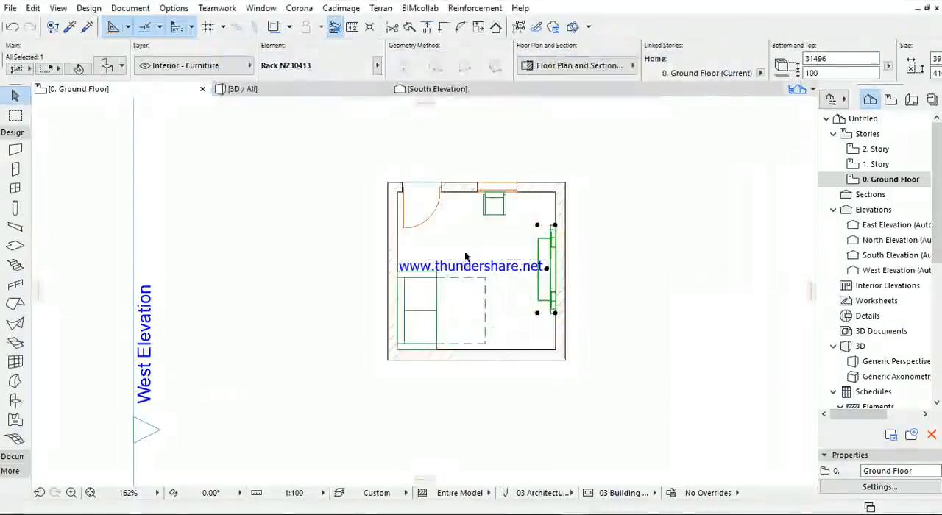
# - Assign the selected rack in the ground floor plan to the "TV Set" layer
pyautogui.scroll(5, 580, 227)
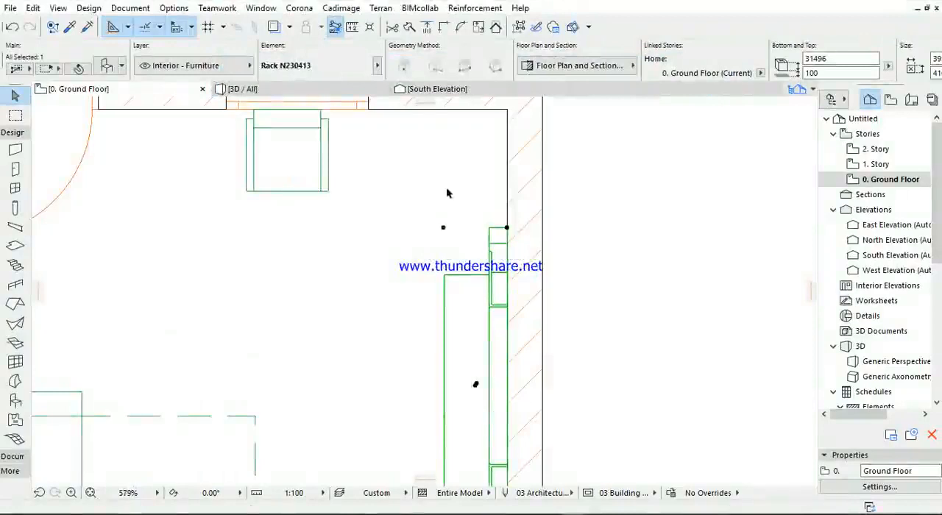
pyautogui.click(463, 225)
pyautogui.moveTo(463, 225); pyautogui.dragTo(422, 272)
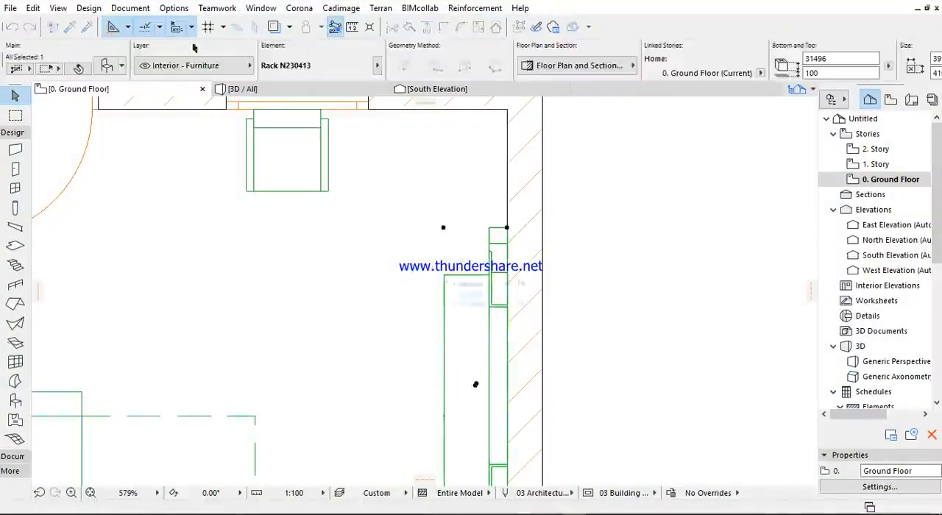
pyautogui.click(191, 68)
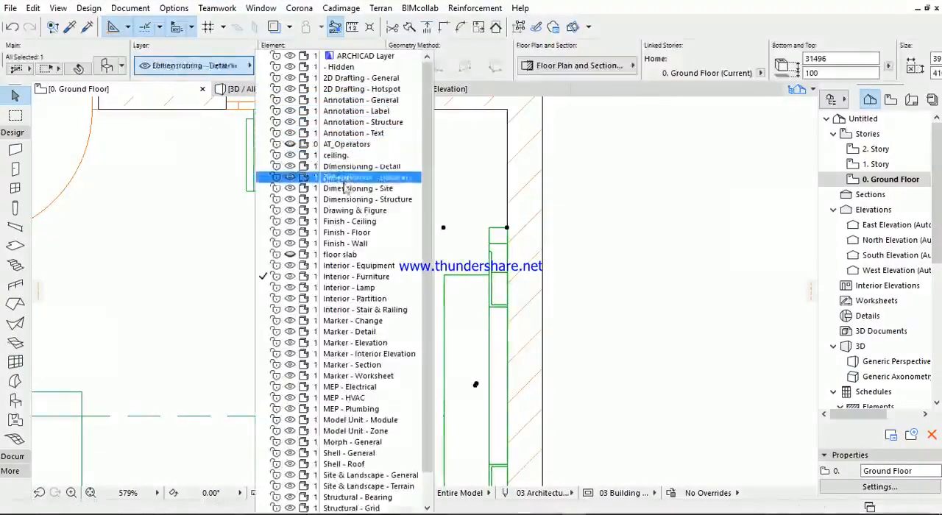
pyautogui.scroll(-1, 340, 388)
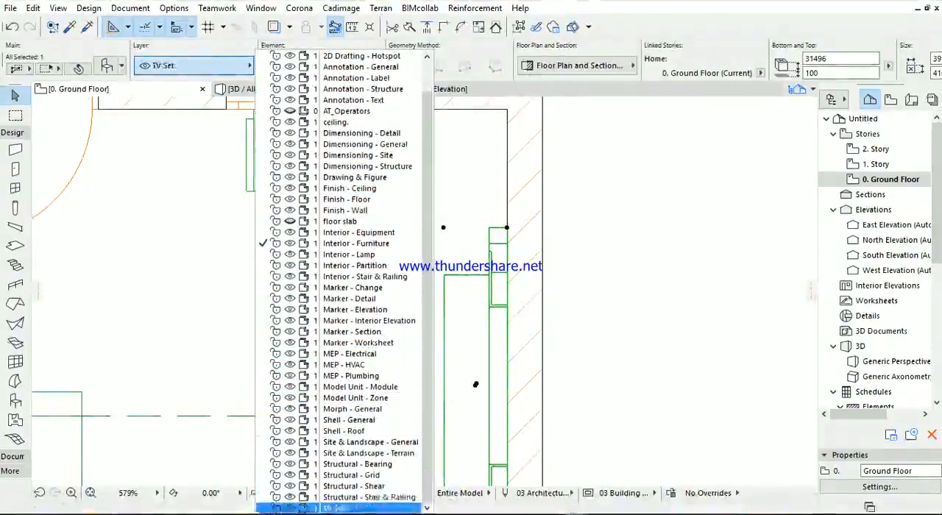
pyautogui.click(346, 507)
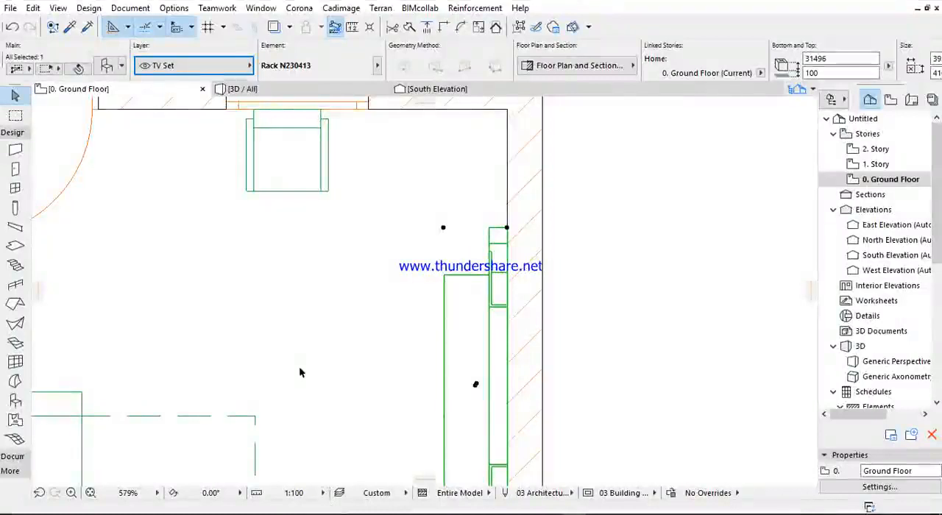
# - Hide the "TV Set" layer in the layer settings, apply the change and check the room's floor plan
pyautogui.scroll(-5, 412, 192)
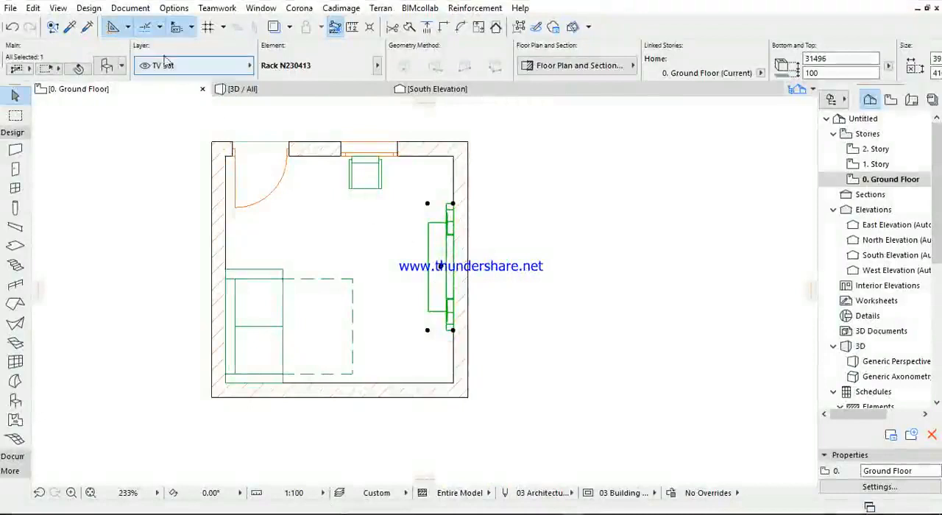
pyautogui.hotkey('ctrl', 'l')
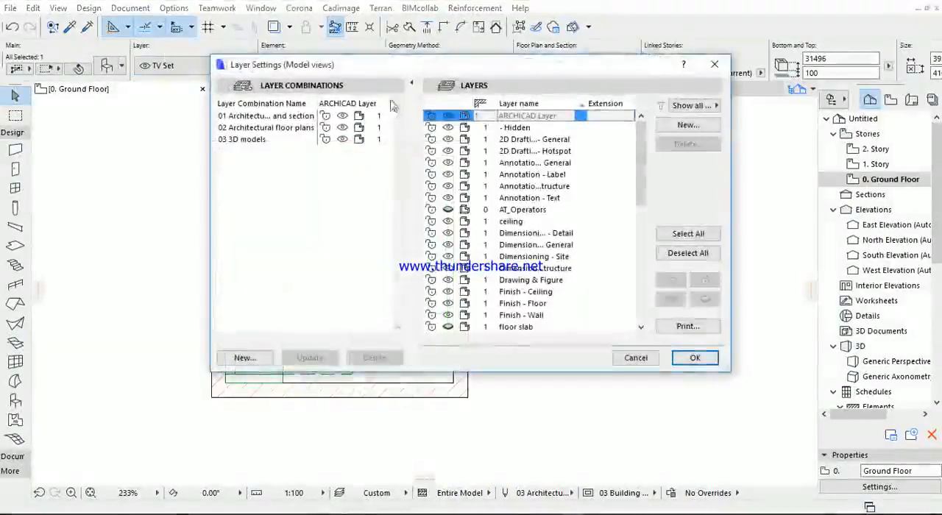
pyautogui.moveTo(641, 151); pyautogui.dragTo(641, 271)
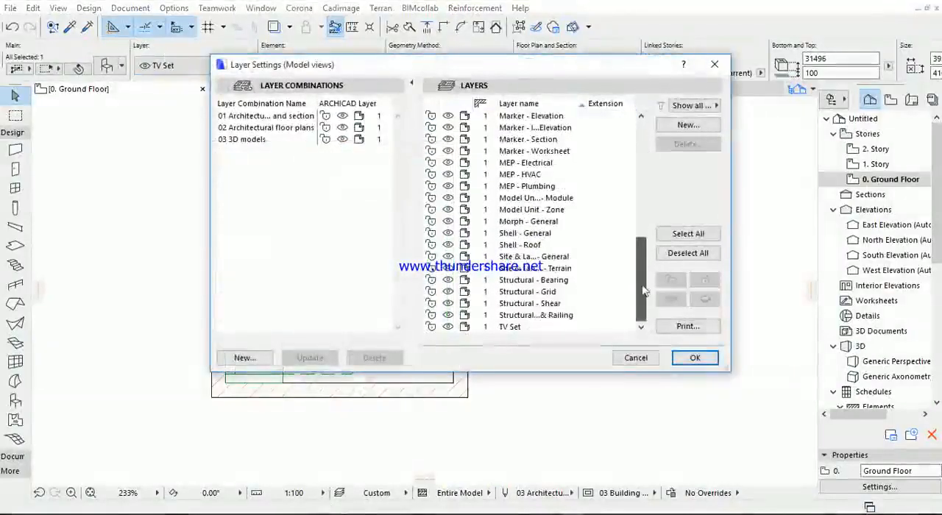
pyautogui.click(456, 328)
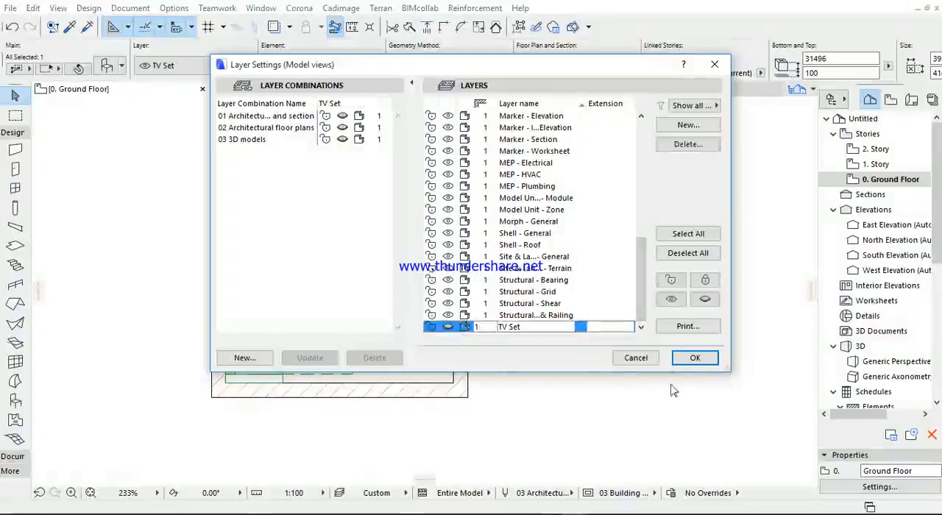
pyautogui.click(695, 358)
pyautogui.scroll(4, 423, 220)
pyautogui.scroll(-2, 472, 185)
pyautogui.moveTo(471, 185); pyautogui.dragTo(471, 159, button='middle')
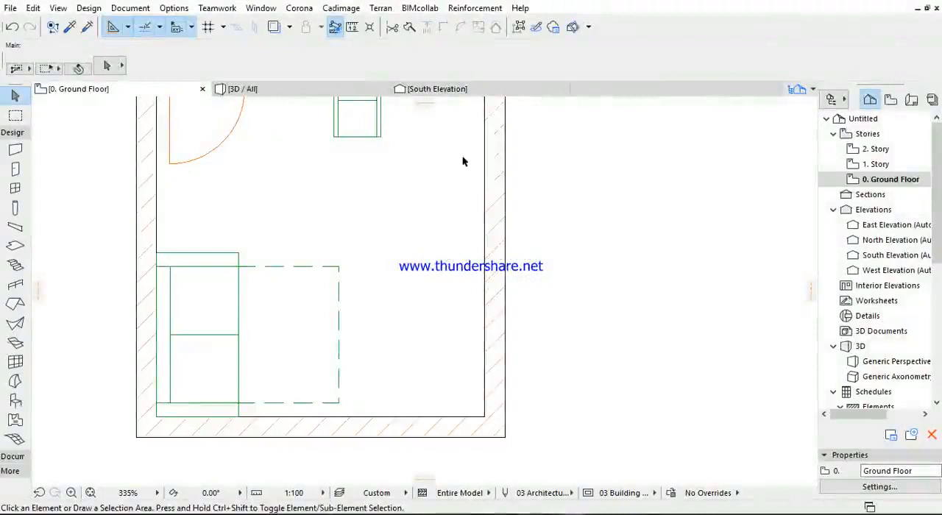
pyautogui.scroll(-4, 463, 162)
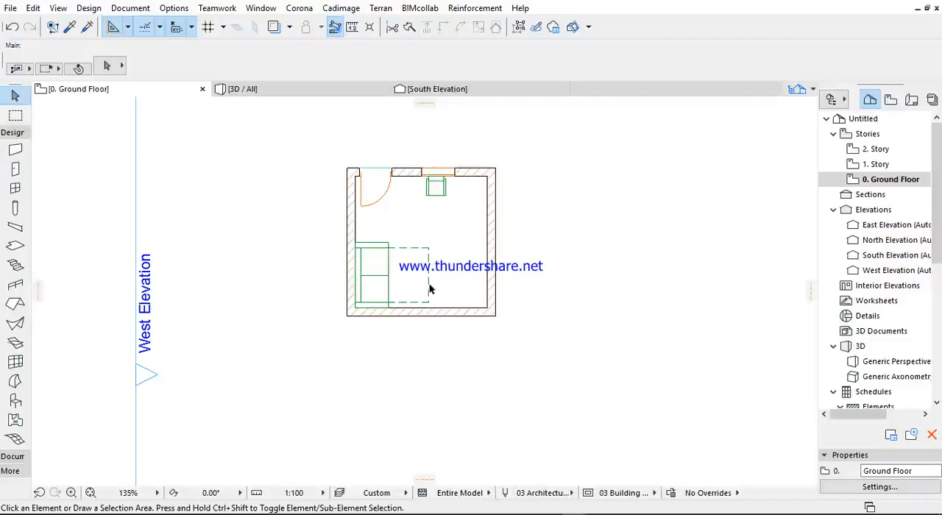
# - Reopen the layer settings, select the "TV Set" layer and start deleting it
pyautogui.click(130, 9)
pyautogui.moveTo(143, 42)
pyautogui.click(338, 44)
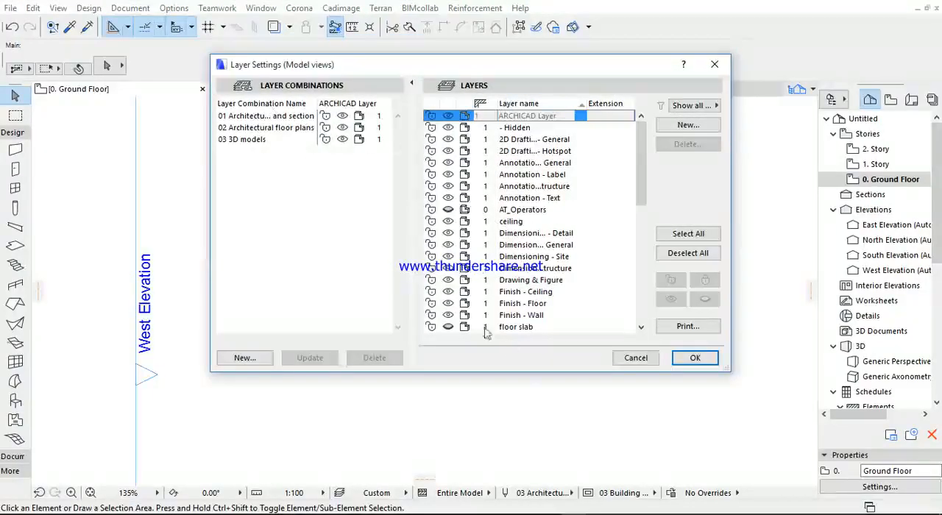
pyautogui.scroll(-4, 506, 123)
pyautogui.moveTo(641, 209); pyautogui.dragTo(643, 274)
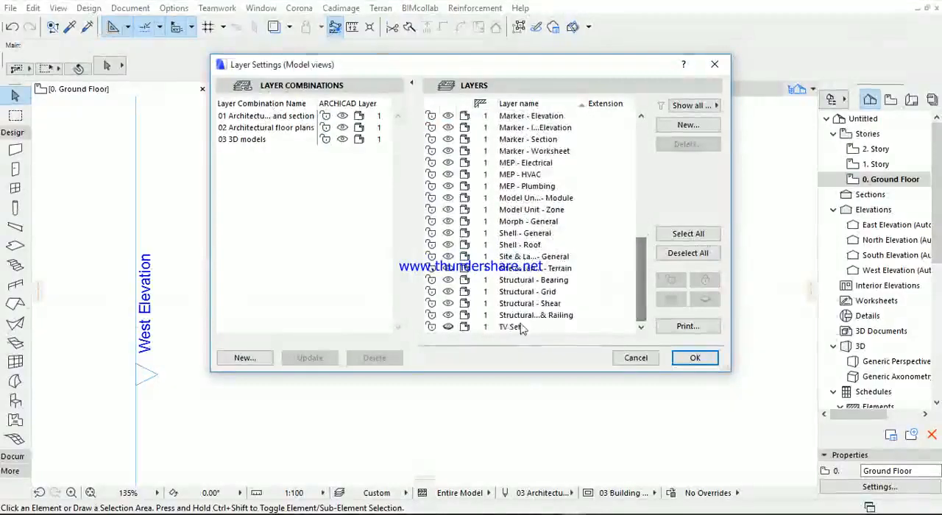
pyautogui.click(524, 327)
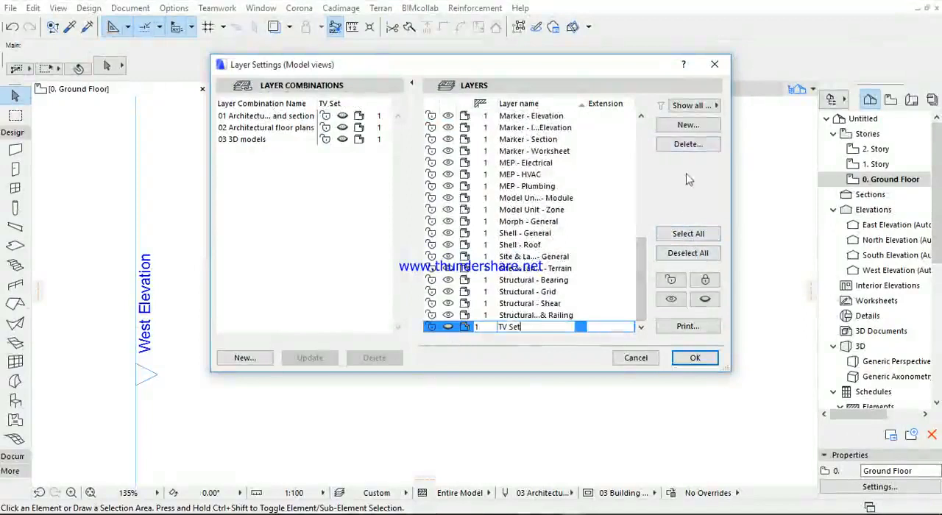
pyautogui.click(684, 147)
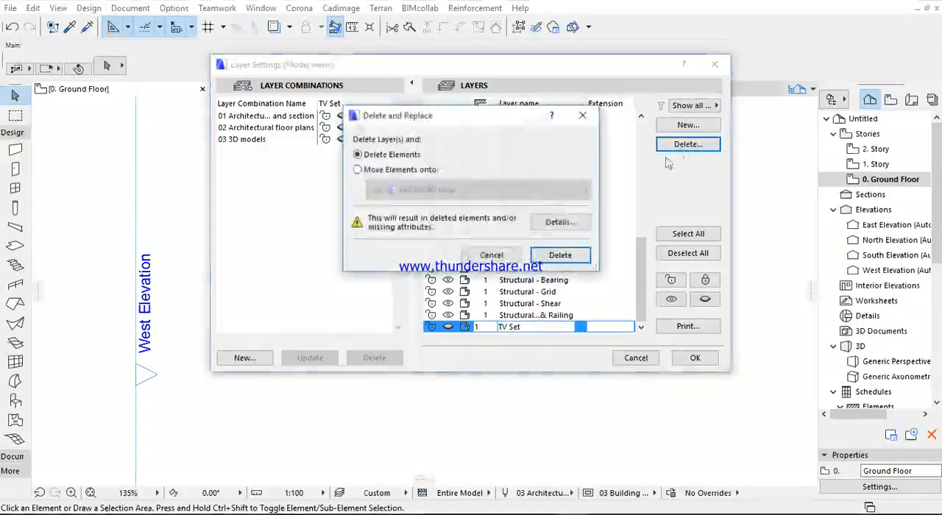
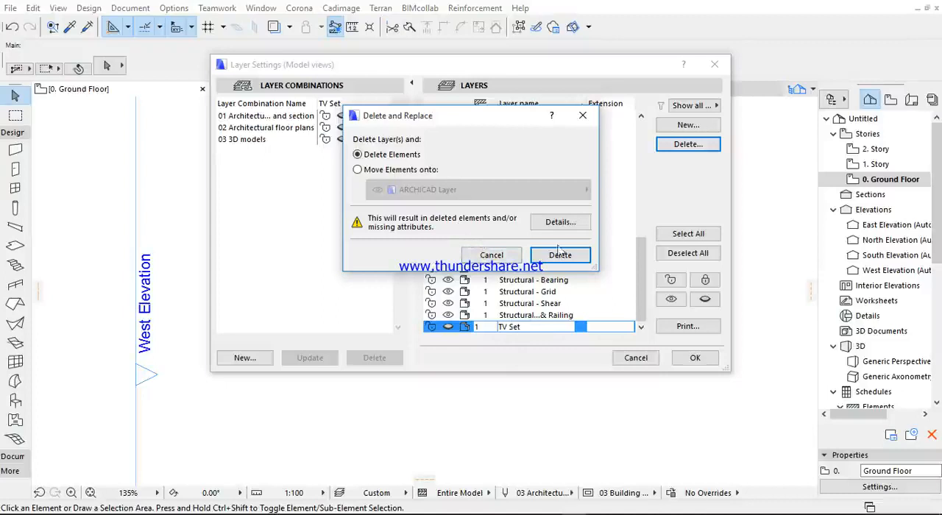
# - Cancel deleting the "TV Set" layer and select the "01 Architectural elevation and section" layer combination
pyautogui.click(582, 116)
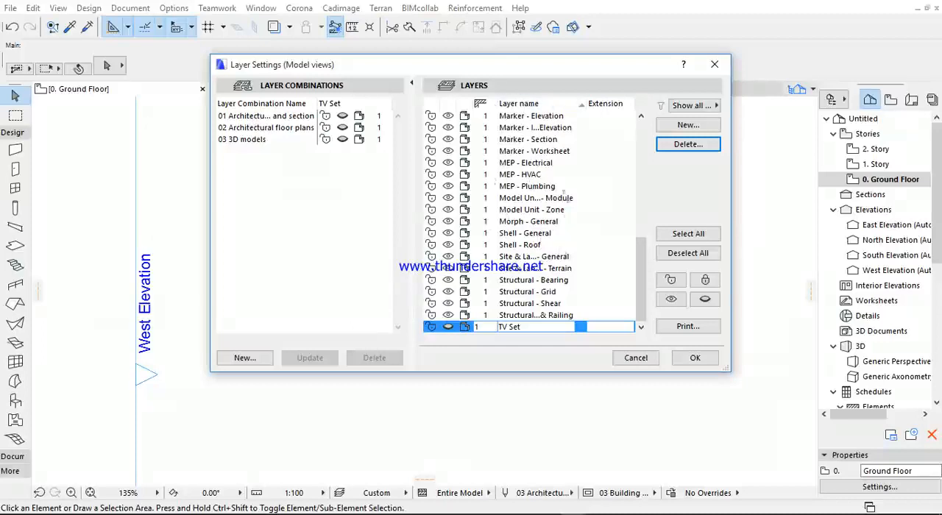
pyautogui.click(499, 198)
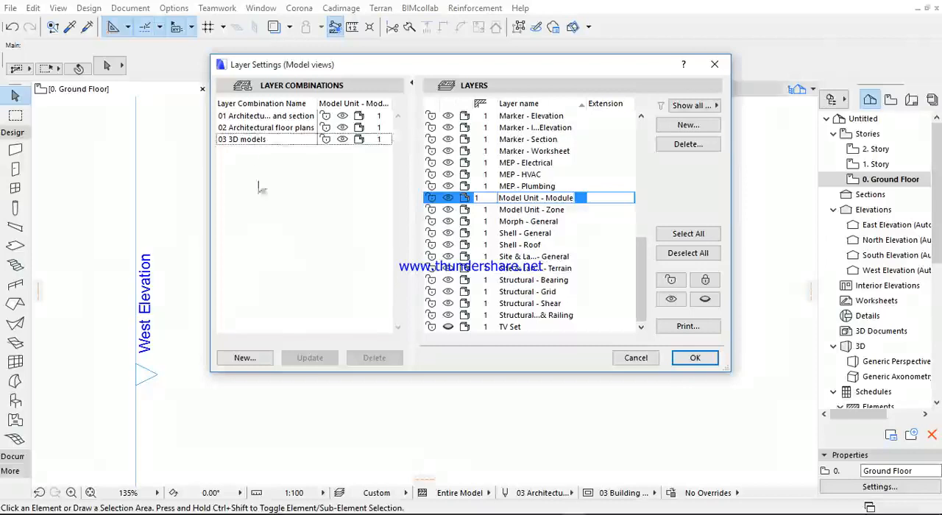
pyautogui.click(249, 119)
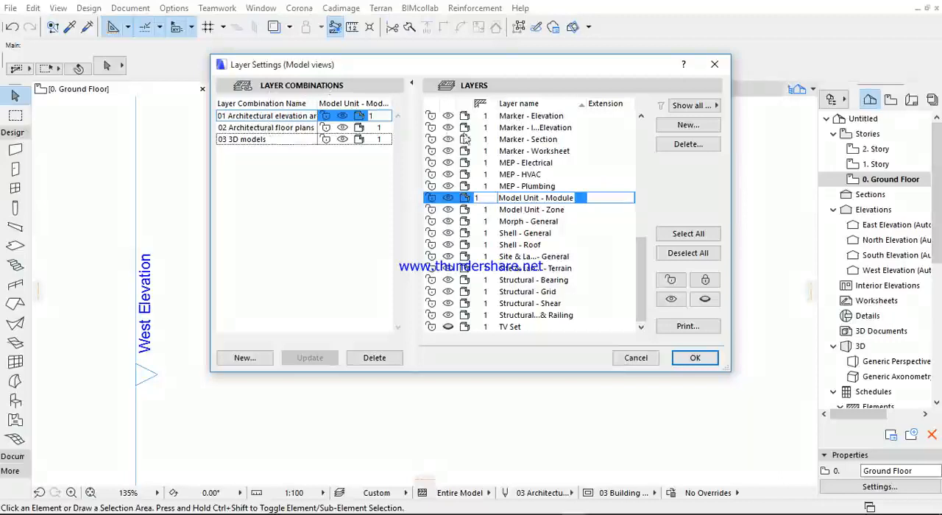
# - Review the layer list and the visibility of its layers for the selected elevation and section combination
pyautogui.moveTo(643, 246); pyautogui.dragTo(643, 129)
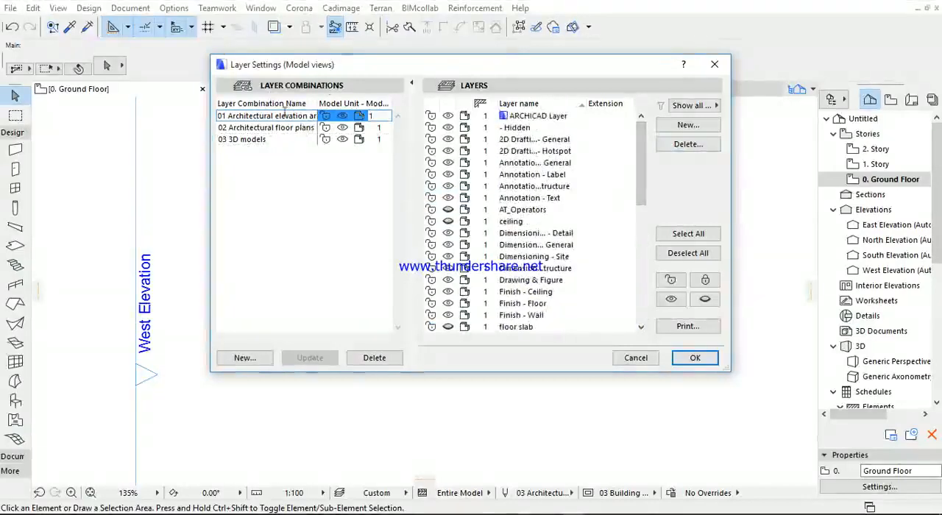
pyautogui.scroll(-10, 504, 177)
pyautogui.scroll(-3, 504, 180)
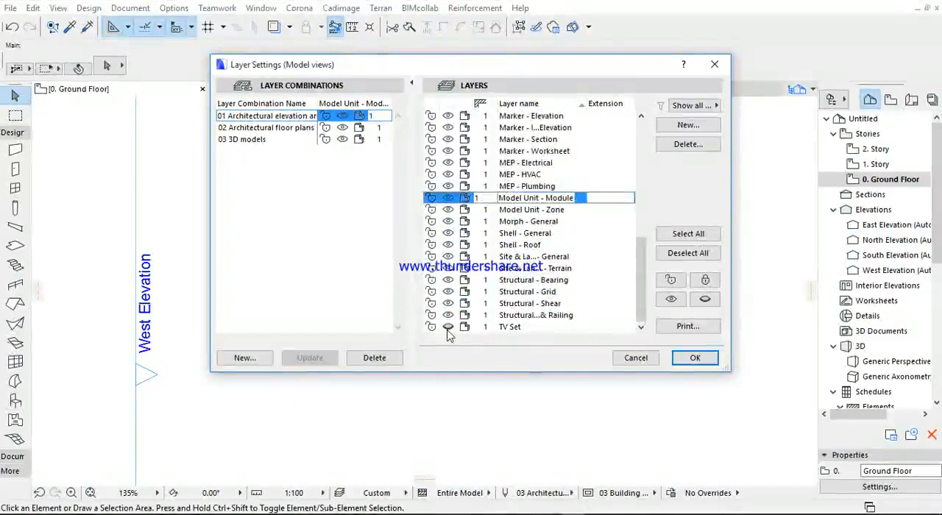
pyautogui.scroll(3, 466, 239)
pyautogui.scroll(1, 466, 239)
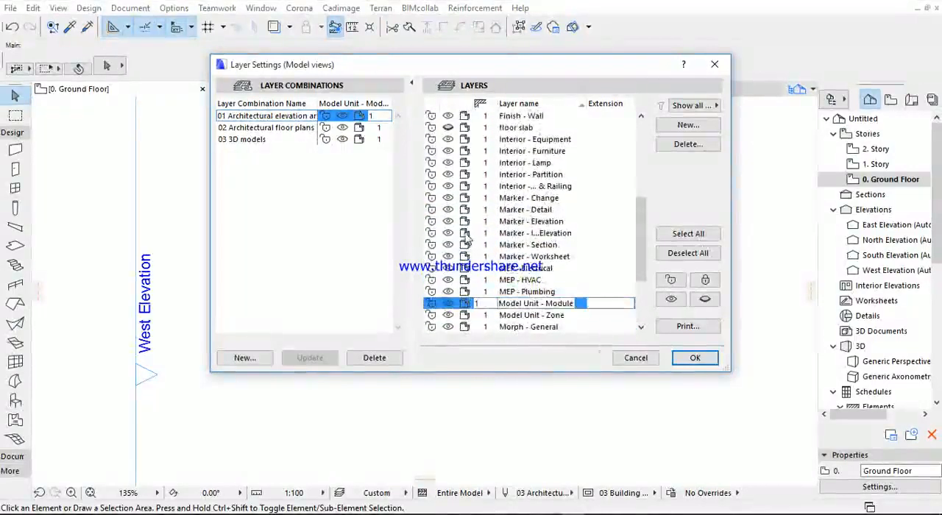
pyautogui.scroll(2, 478, 237)
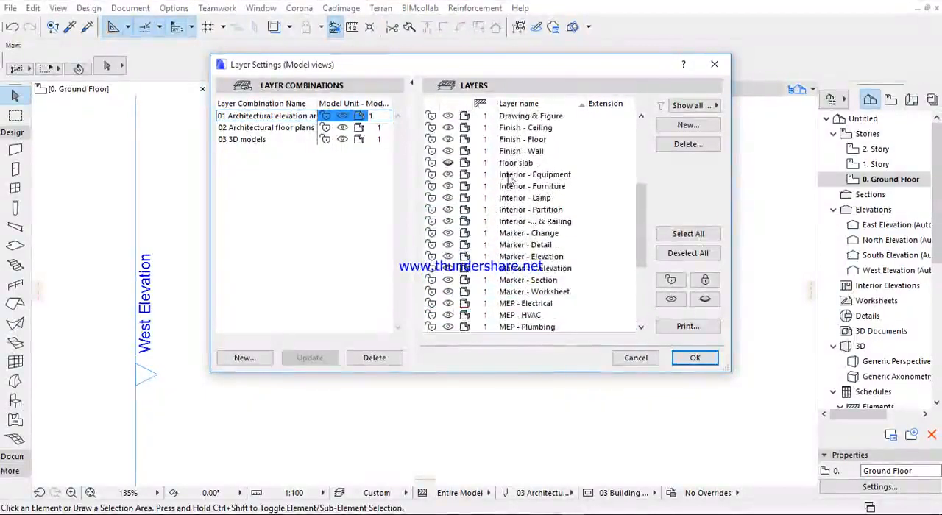
pyautogui.scroll(-6, 450, 167)
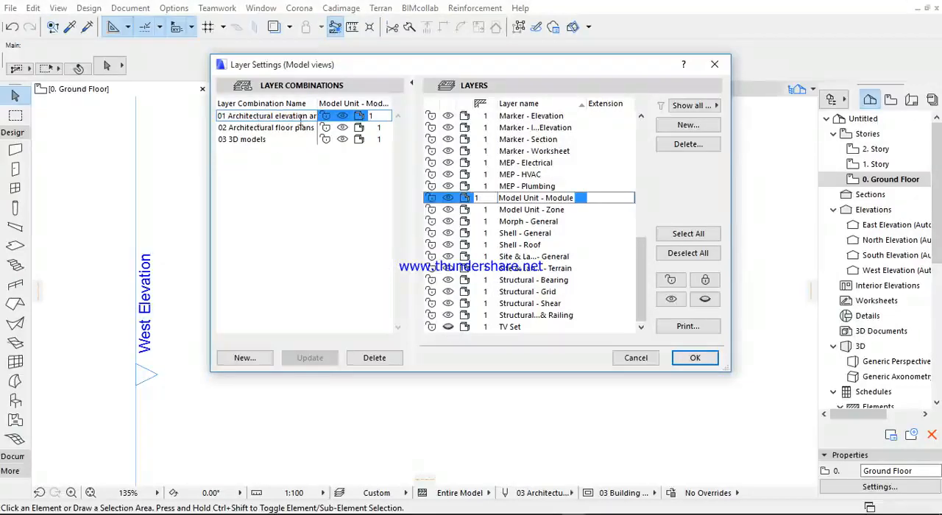
# - Hide all layers at once for the elevation and section combination and clear the layer selection
pyautogui.click(448, 327)
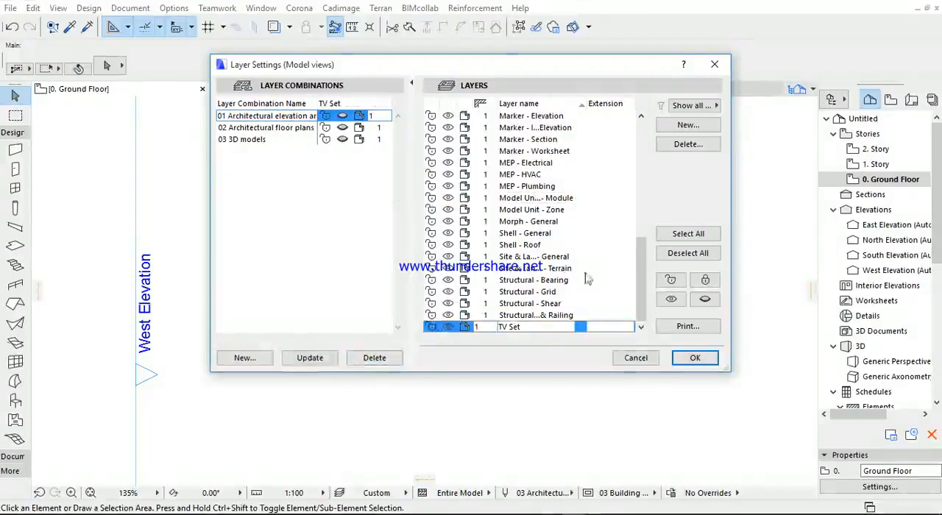
pyautogui.click(683, 235)
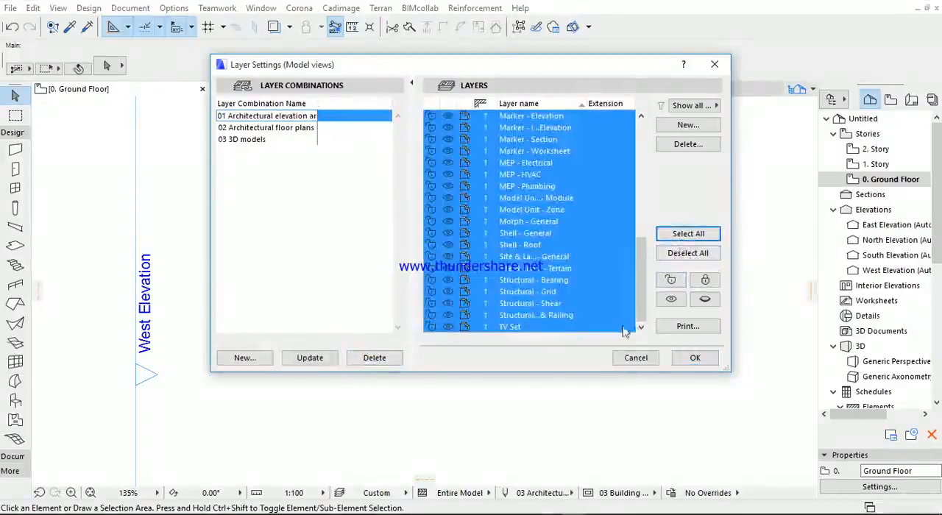
pyautogui.click(704, 299)
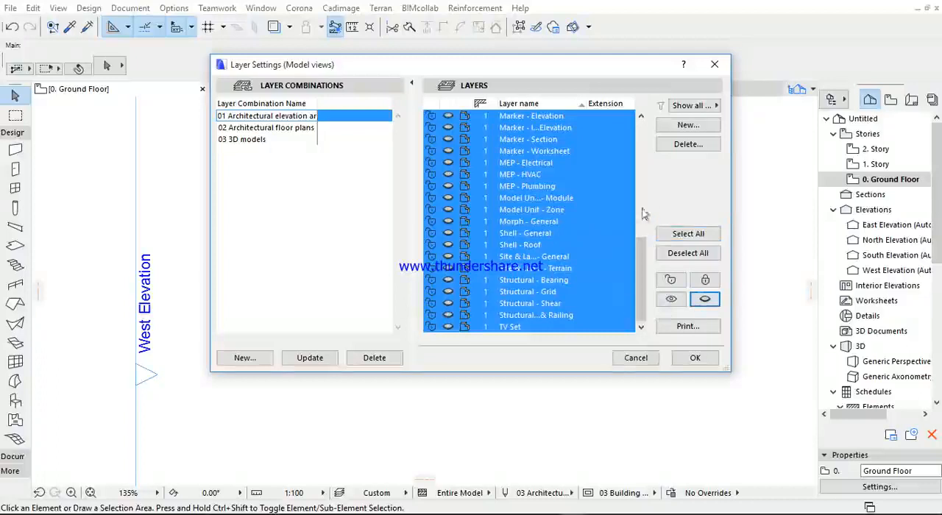
pyautogui.click(688, 254)
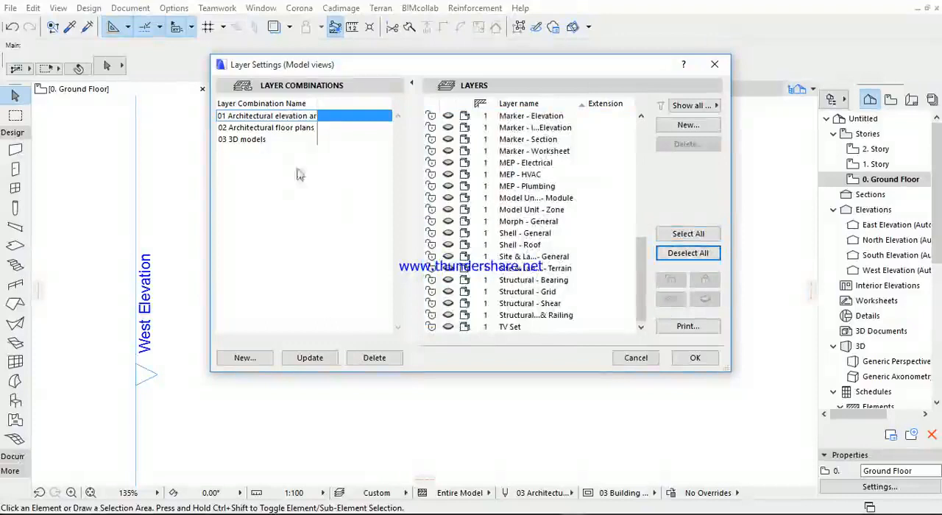
# - Make only the "TV Set", "Interior - Furniture" and "floor slab" layers visible
pyautogui.click(450, 327)
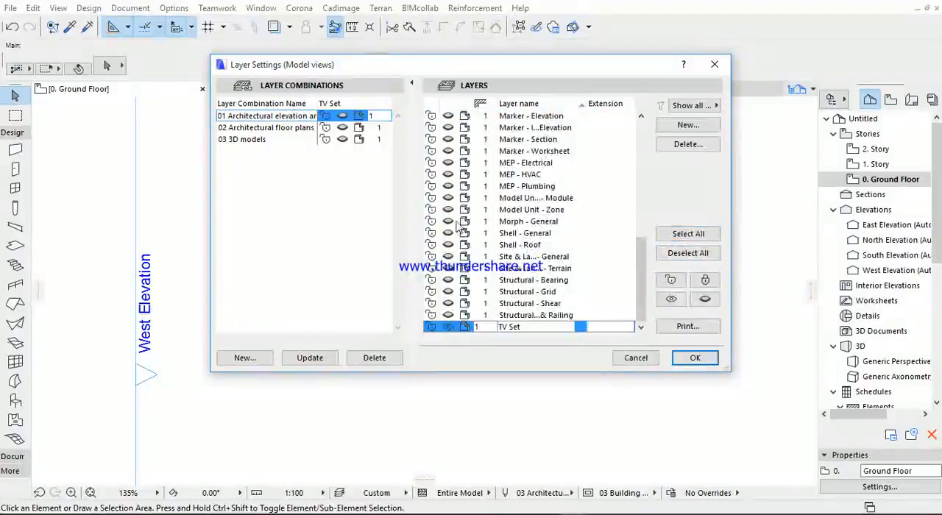
pyautogui.scroll(5, 457, 253)
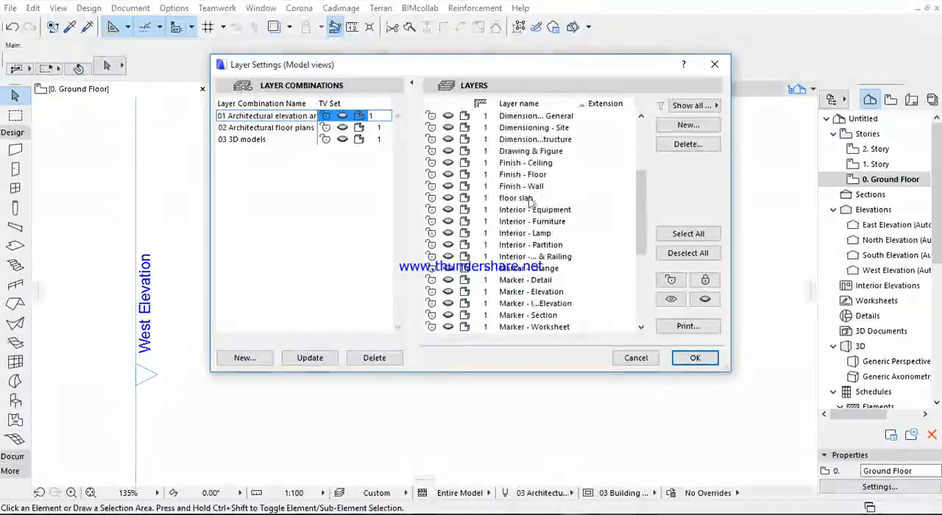
pyautogui.click(445, 222)
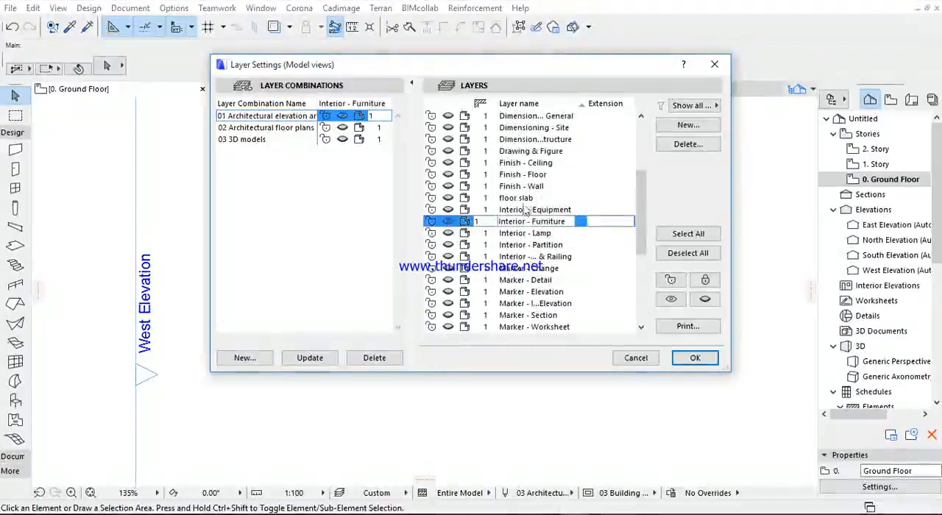
pyautogui.click(448, 200)
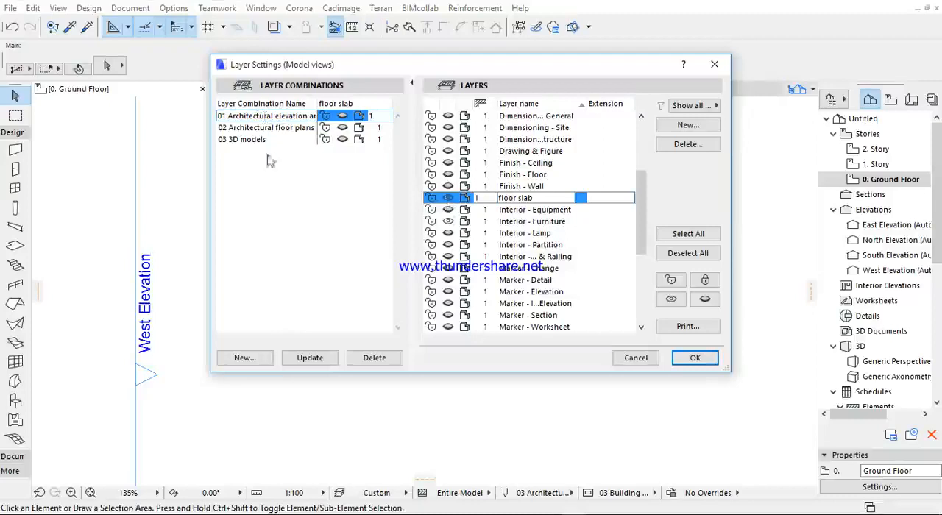
# - Update the "01 Architectural elevation and section" combination with the current layer visibility and apply it to the ground floor plan
pyautogui.scroll(-5, 448, 210)
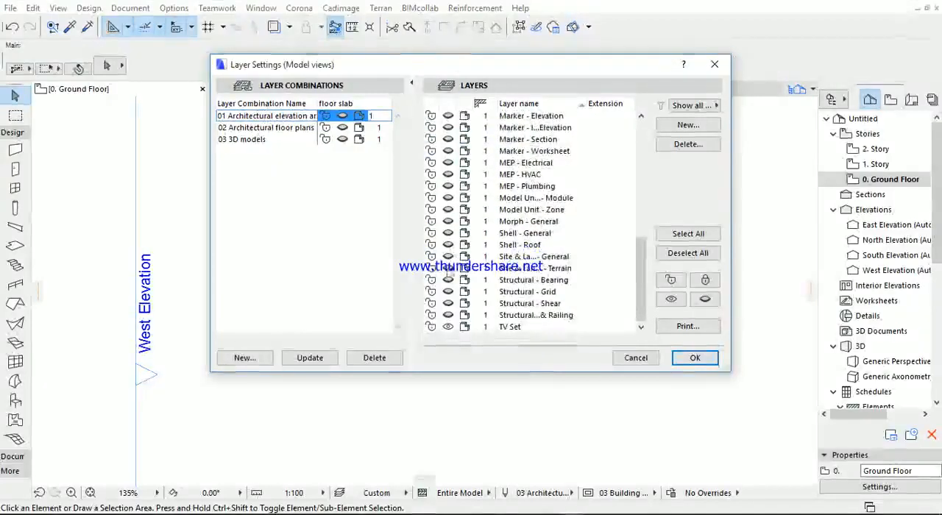
pyautogui.click(315, 363)
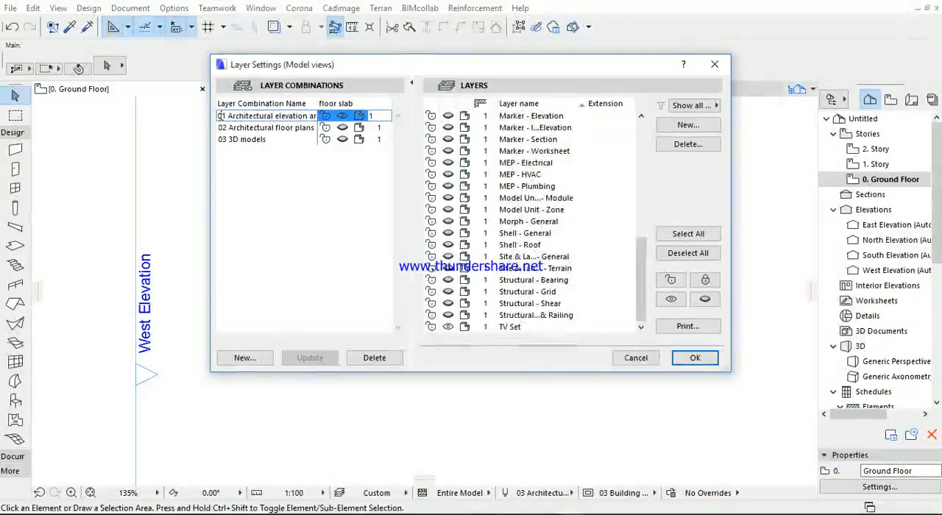
pyautogui.click(695, 358)
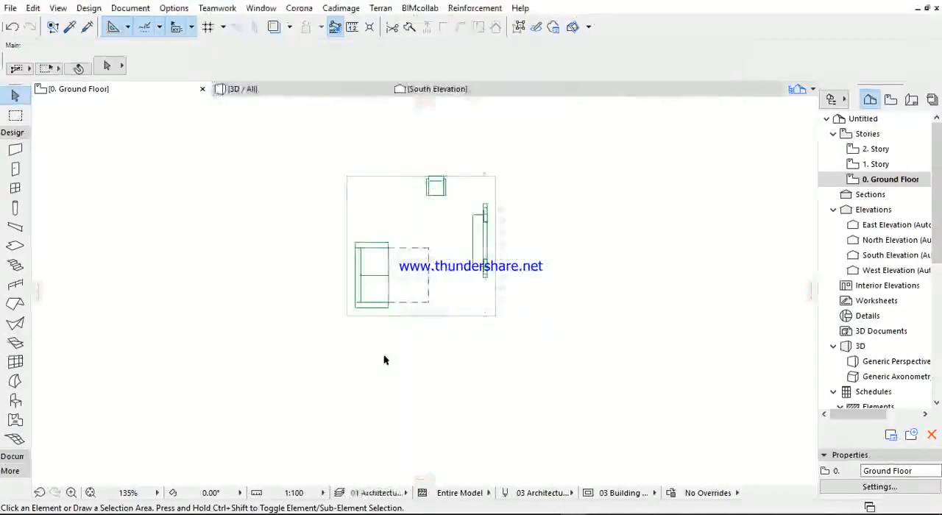
pyautogui.scroll(3, 459, 293)
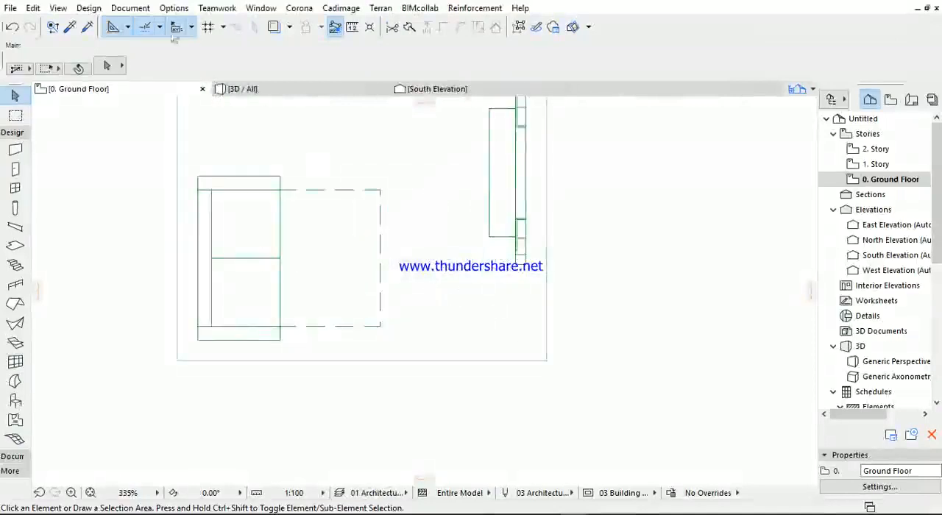
# - Switch the ground floor plan to the "02 Architectural floor plans" layer combination and check the displayed elements
pyautogui.click(130, 8)
pyautogui.moveTo(279, 47)
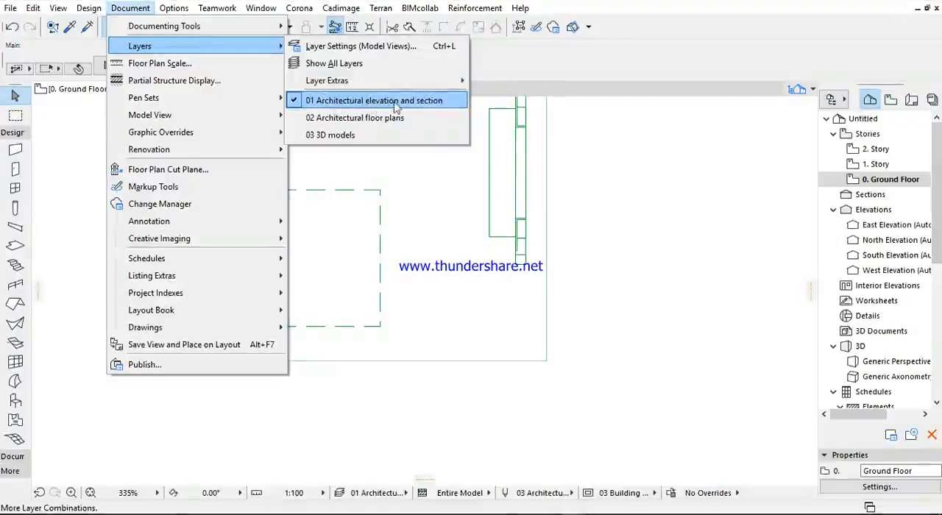
pyautogui.click(340, 120)
pyautogui.scroll(-3, 351, 151)
pyautogui.moveTo(351, 151); pyautogui.dragTo(354, 194, button='middle')
pyautogui.scroll(-8, 379, 191)
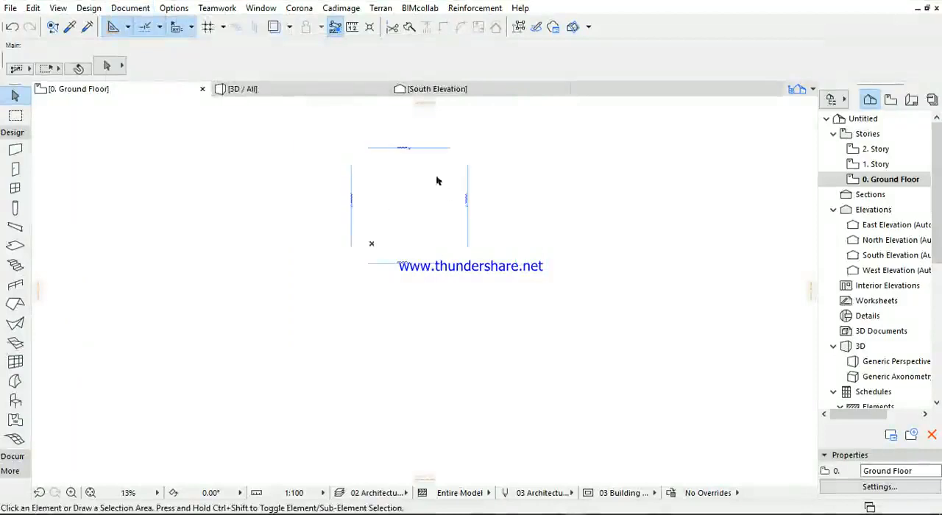
# - Switch to the "03 3D models" layer combination and back to "02 Architectural floor plans" to compare them
pyautogui.click(129, 8)
pyautogui.moveTo(166, 50)
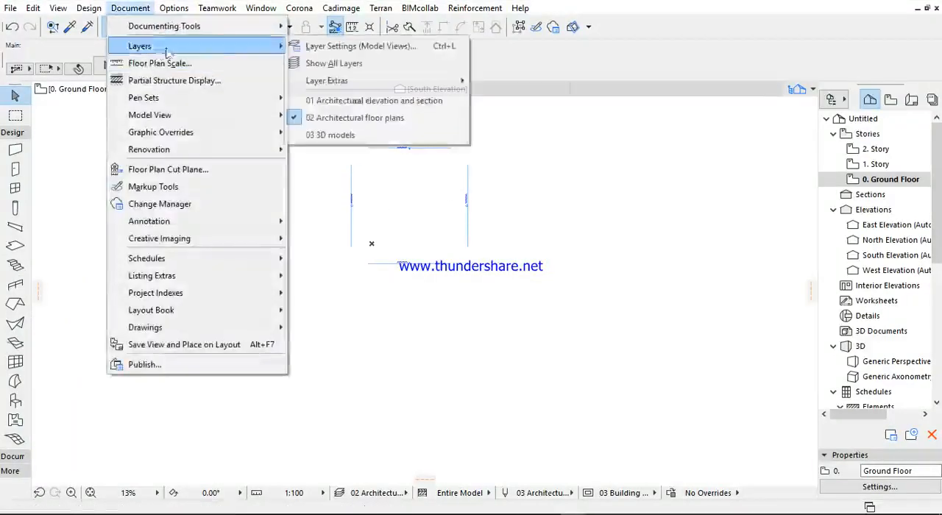
pyautogui.click(329, 135)
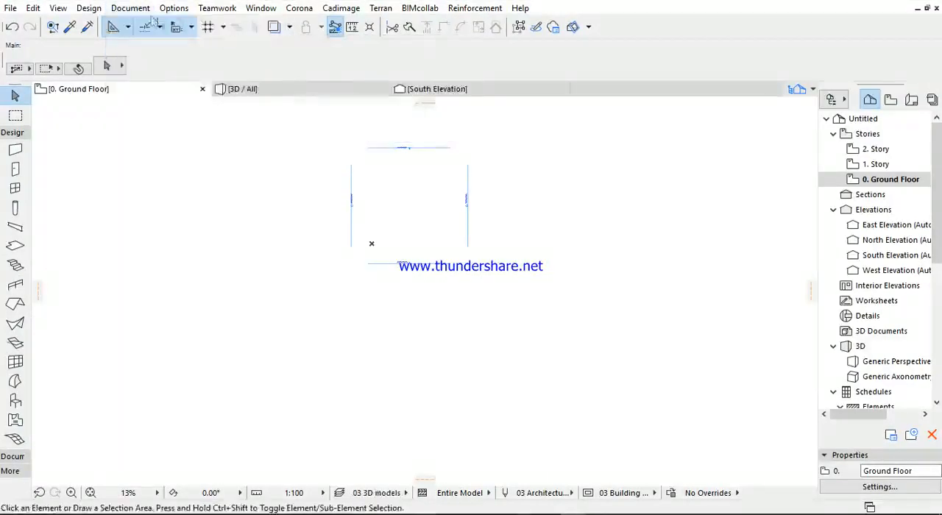
pyautogui.click(129, 8)
pyautogui.moveTo(169, 46)
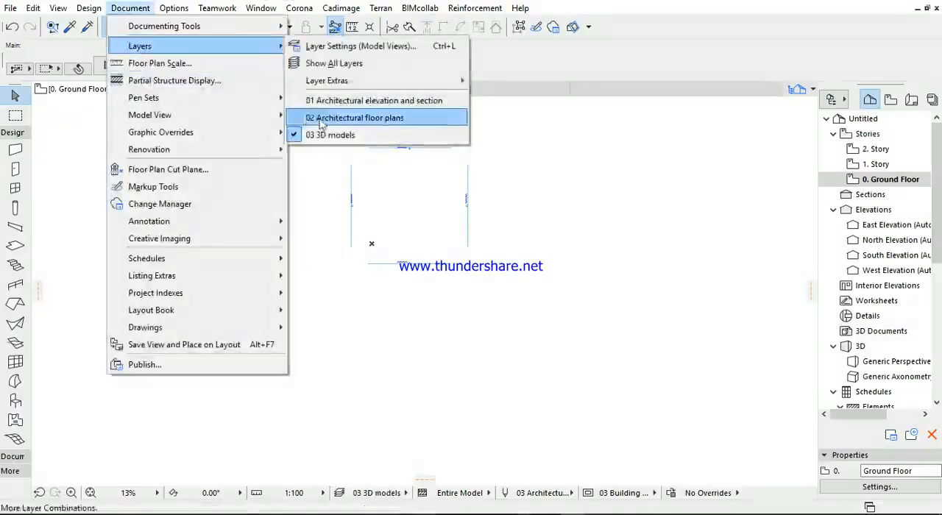
pyautogui.click(322, 120)
# - Restore the "01 Architectural elevation and section" layer combination and check the furniture and slab in the plan
pyautogui.click(130, 8)
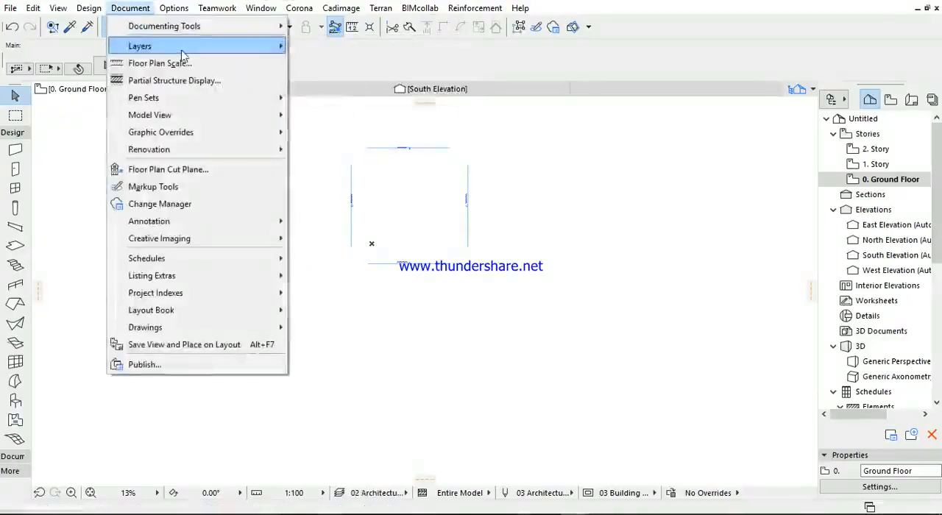
pyautogui.moveTo(183, 51)
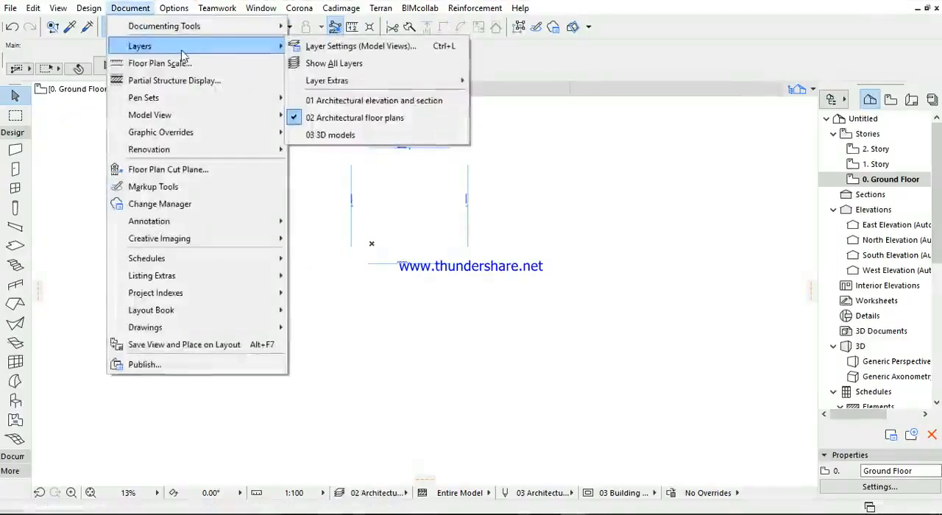
pyautogui.click(377, 101)
pyautogui.scroll(5, 381, 185)
pyautogui.scroll(3, 315, 187)
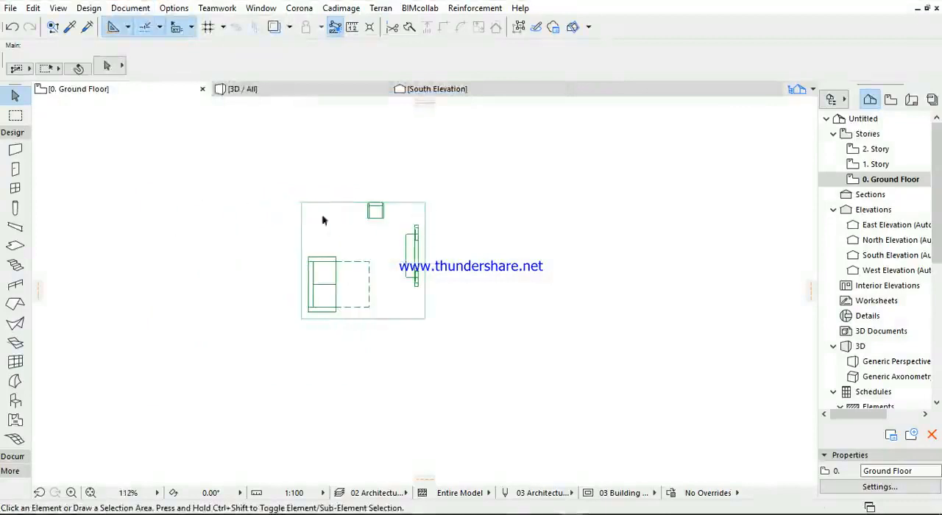
# - Open the layer settings, select the "02 Architectural floor plans" combination and go through its layers
pyautogui.click(130, 8)
pyautogui.moveTo(148, 46)
pyautogui.click(344, 45)
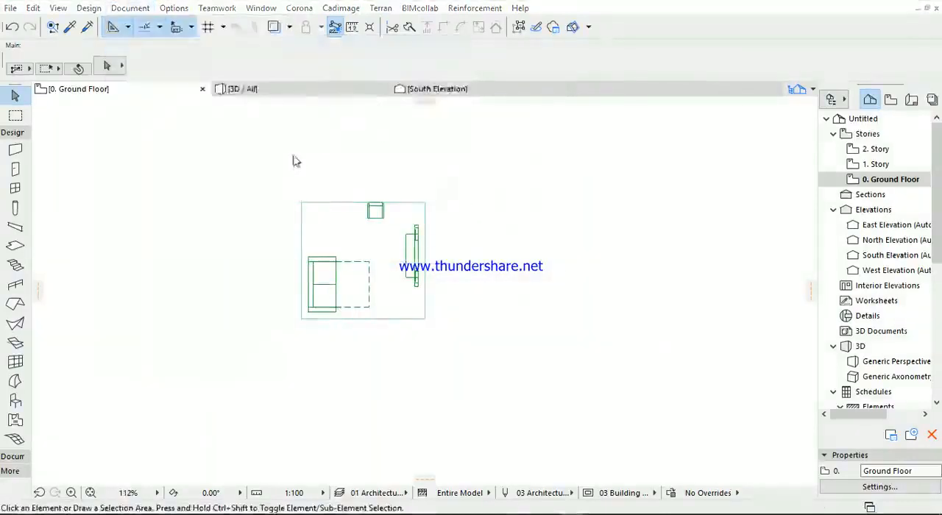
pyautogui.click(272, 130)
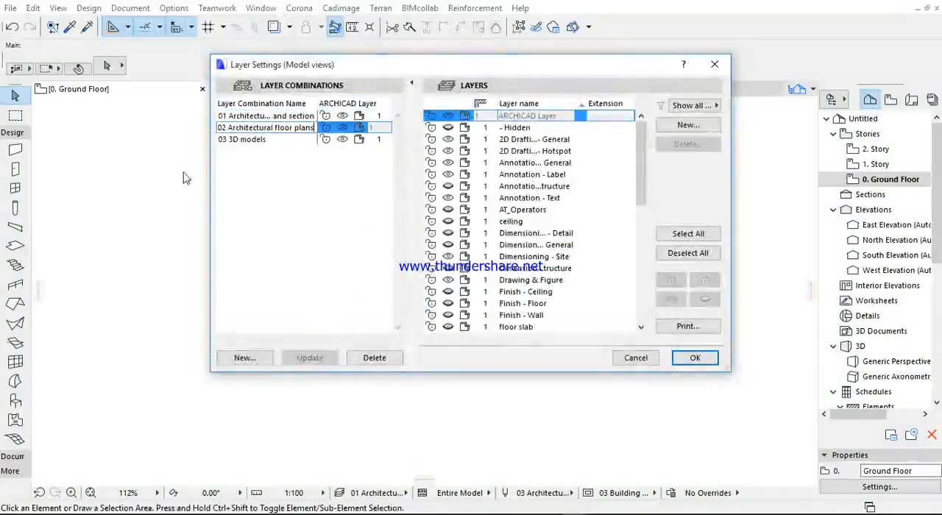
pyautogui.scroll(-12, 522, 189)
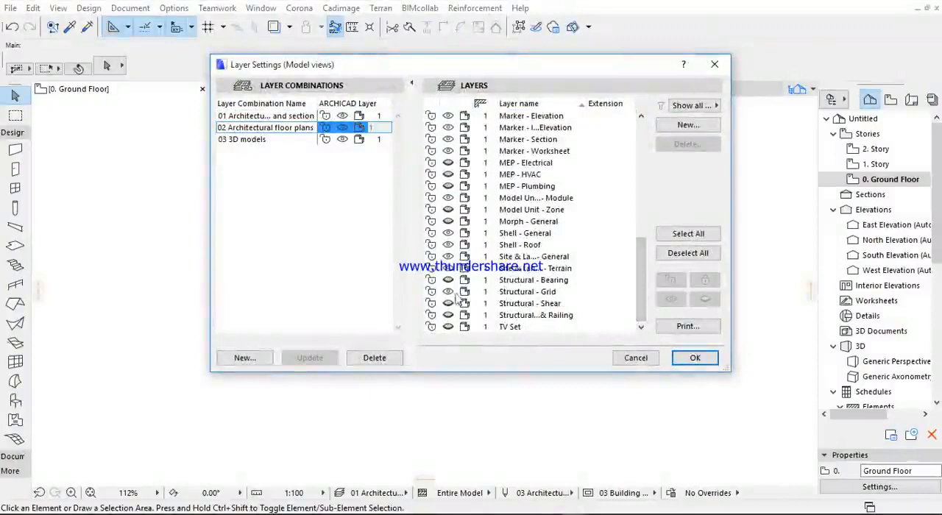
# - Hide all layers in the "02 Architectural floor plans" layer combination and clear the layer selection
pyautogui.click(688, 233)
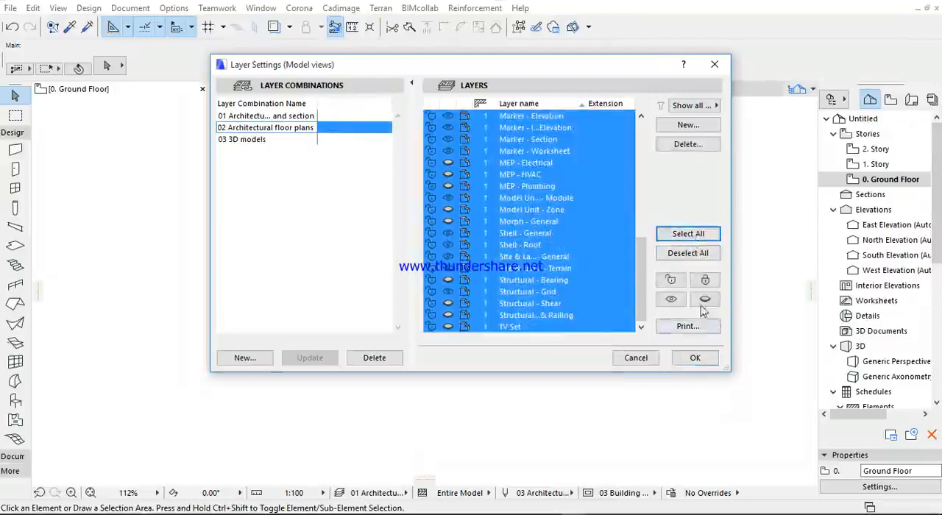
pyautogui.click(704, 300)
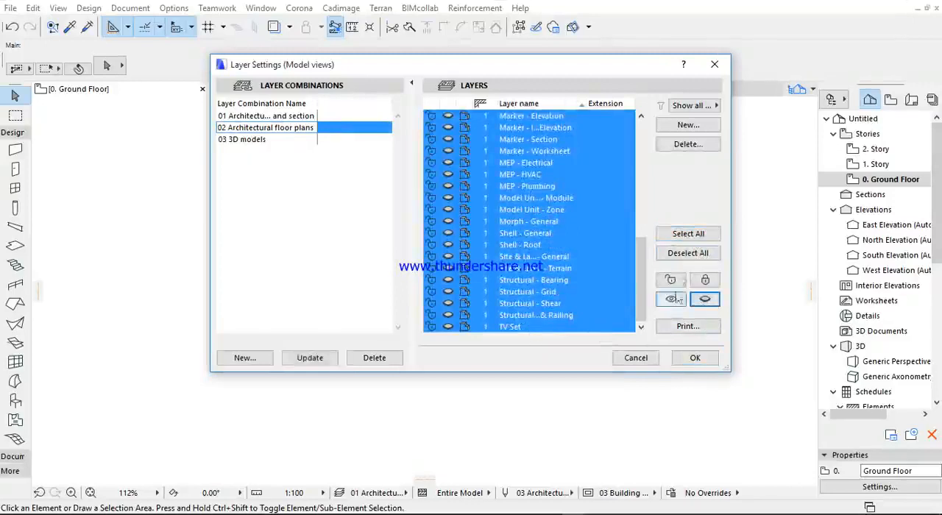
pyautogui.click(688, 252)
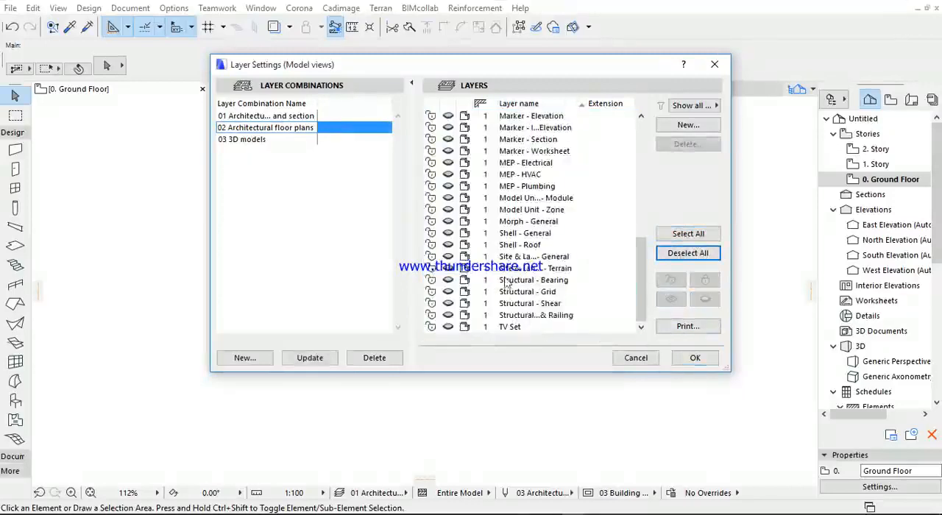
# - Show the Structural - Bearing and floor slab layers, update the "02 Architectural floor plans" combination and apply the layer settings
pyautogui.click(451, 283)
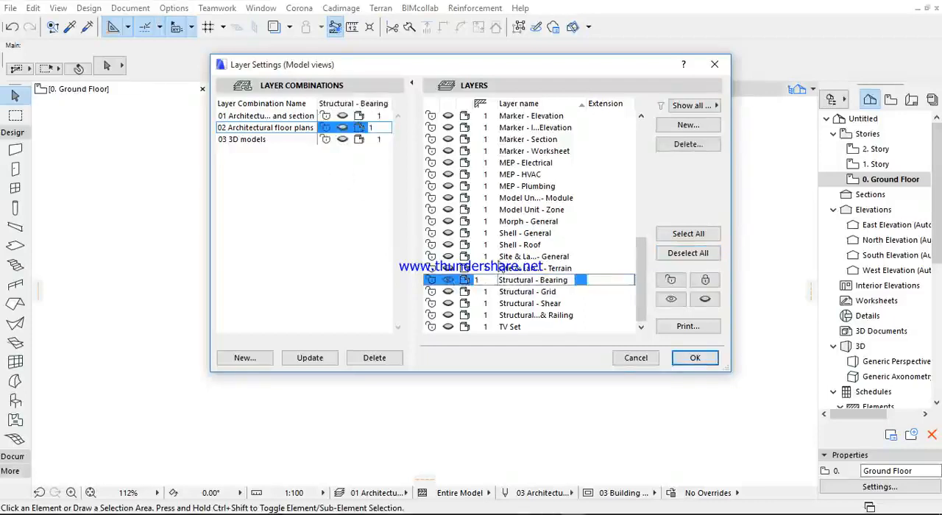
pyautogui.scroll(6, 529, 240)
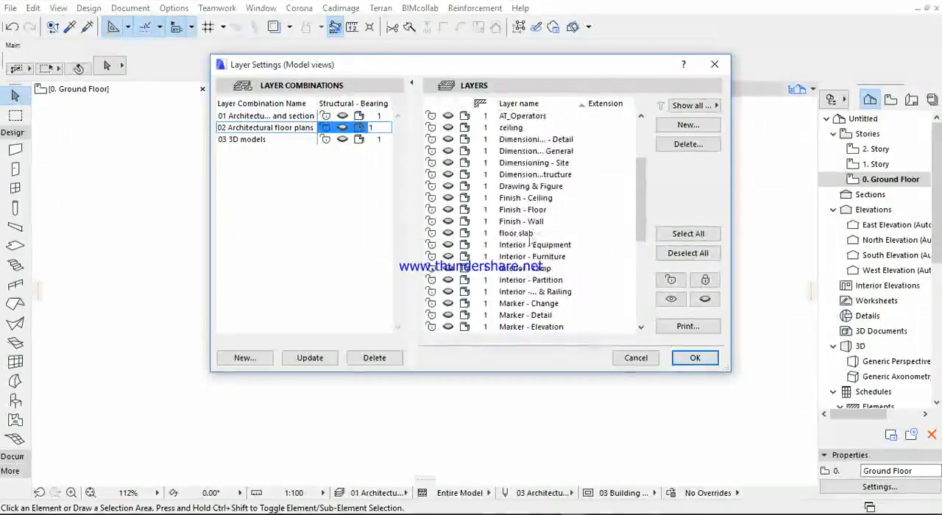
pyautogui.click(465, 235)
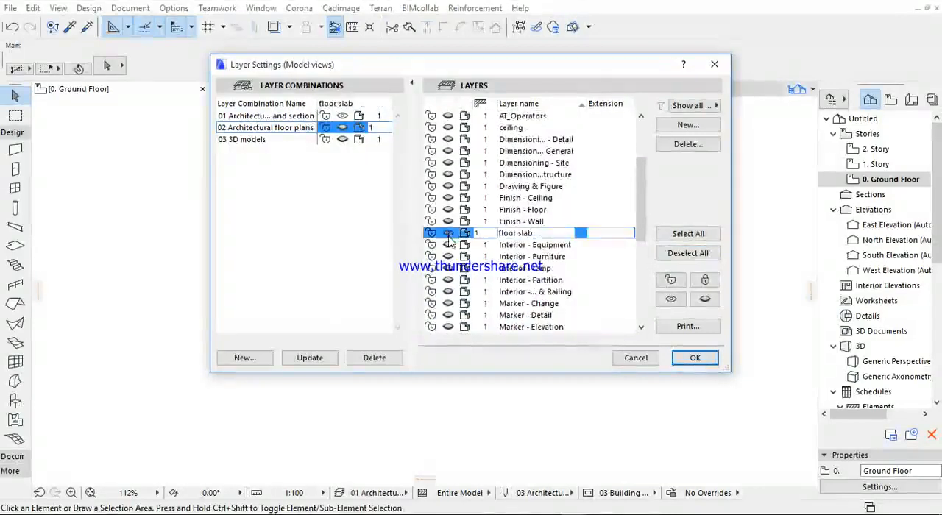
pyautogui.scroll(-3, 450, 243)
pyautogui.scroll(-3, 450, 242)
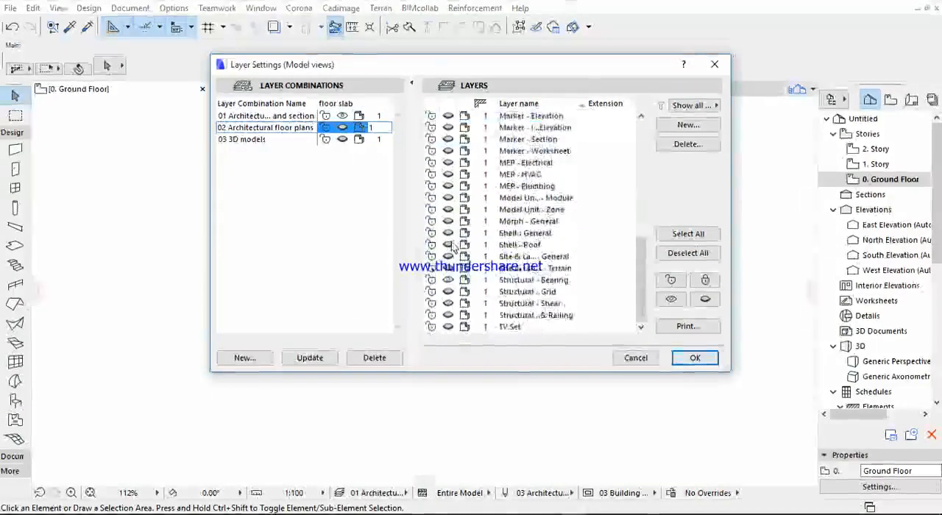
pyautogui.click(312, 360)
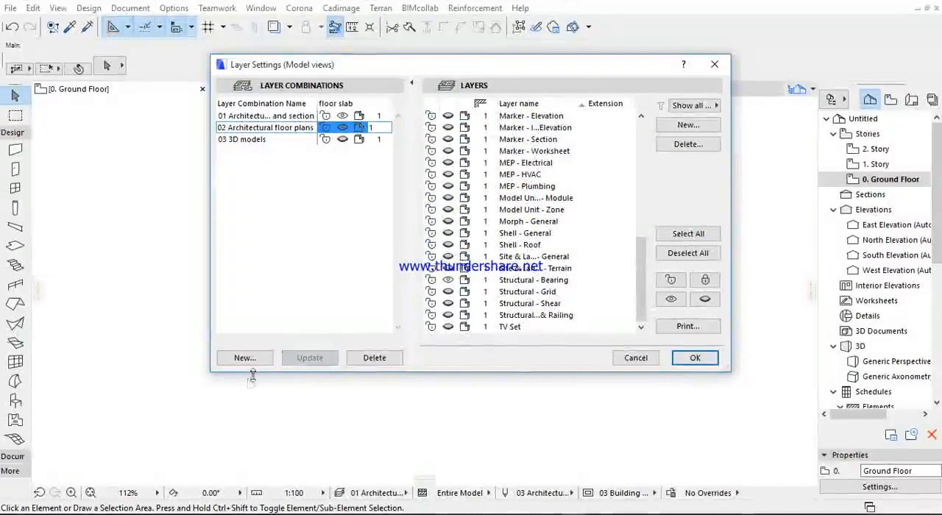
pyautogui.click(688, 360)
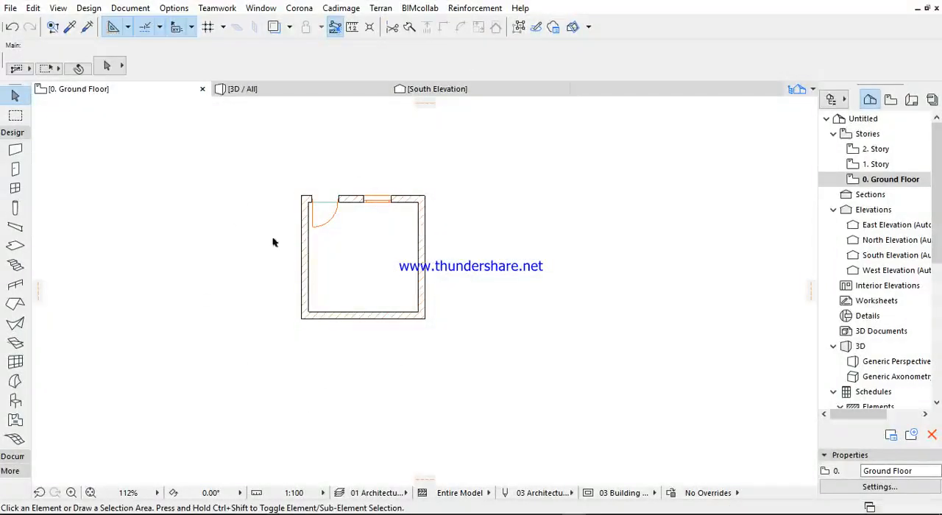
# - Switch the ground floor plan to the "01 Architectural elevation and section" combination and back to "02 Architectural floor plans" to compare them
pyautogui.click(133, 11)
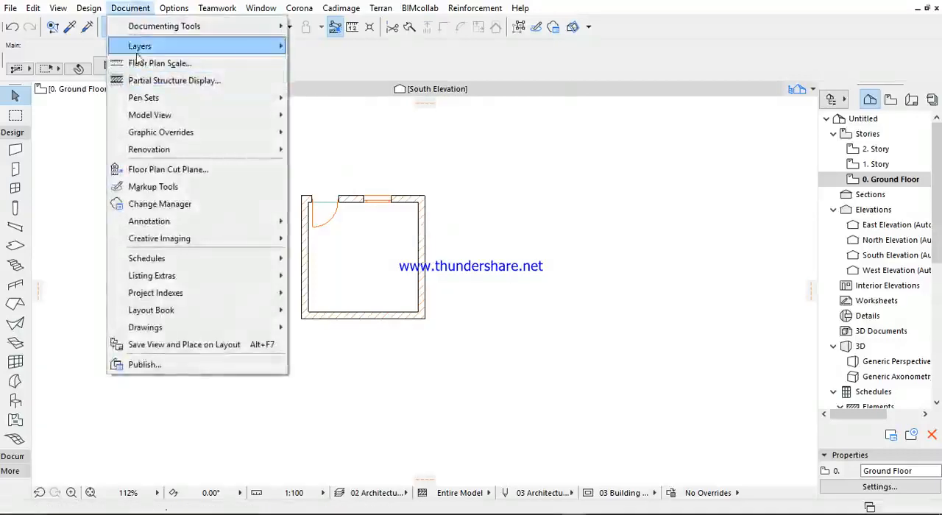
pyautogui.moveTo(147, 47)
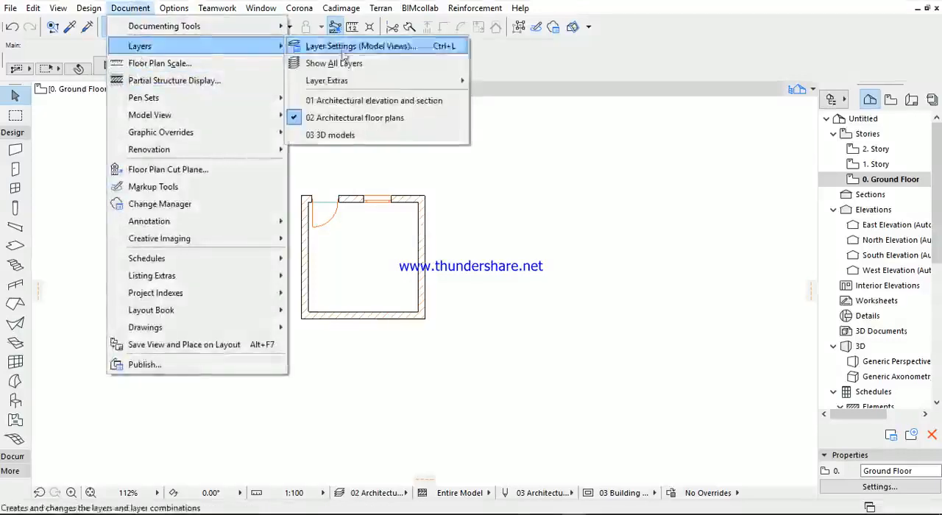
pyautogui.click(368, 103)
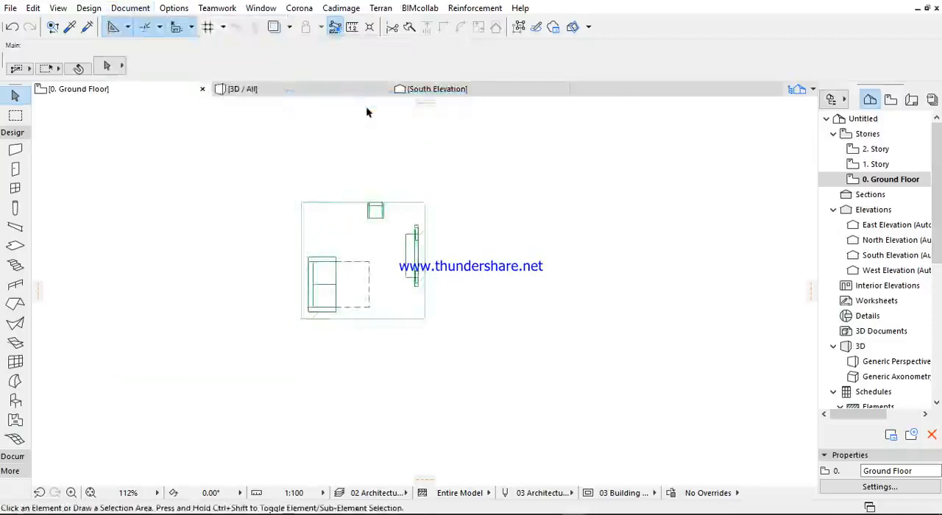
pyautogui.click(89, 8)
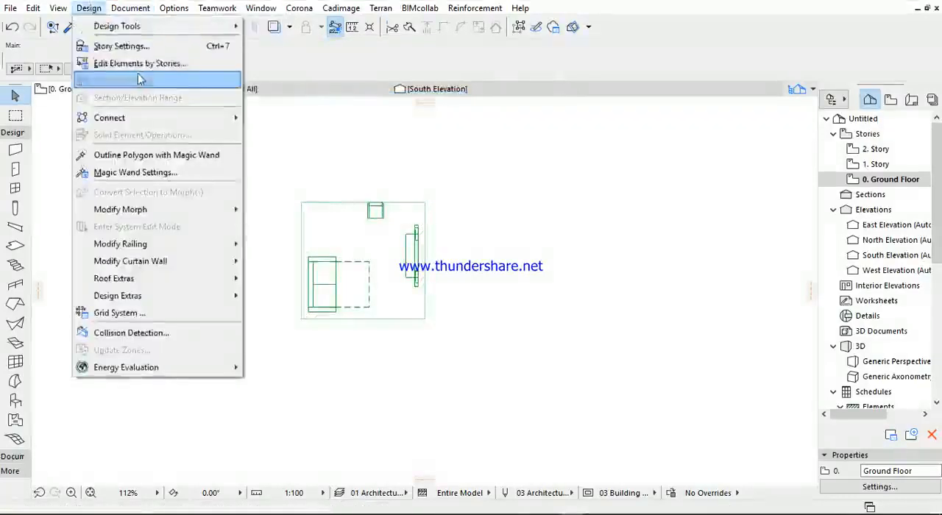
pyautogui.moveTo(130, 8)
pyautogui.moveTo(265, 45)
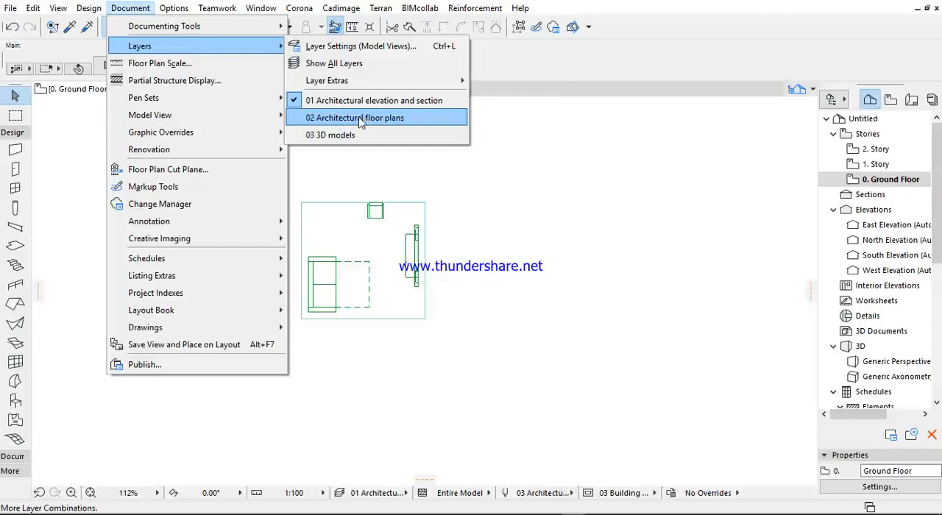
pyautogui.click(360, 122)
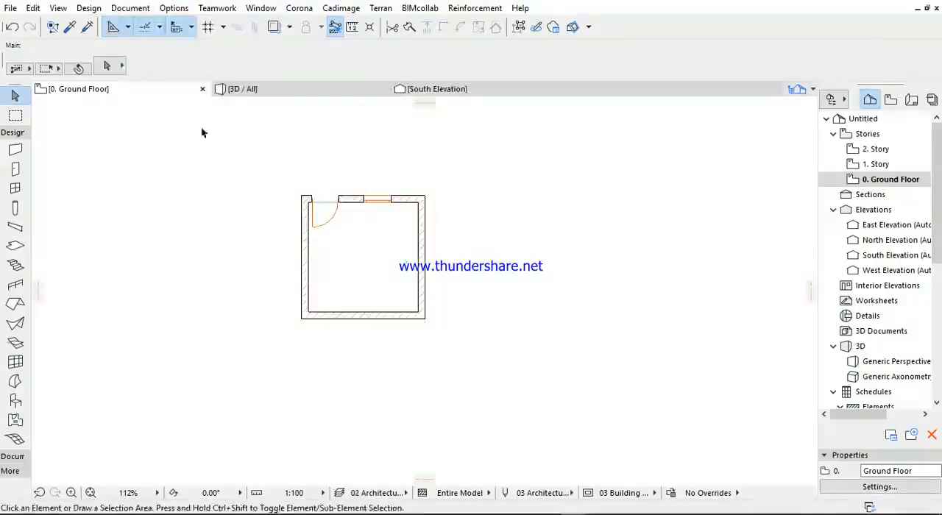
pyautogui.click(130, 8)
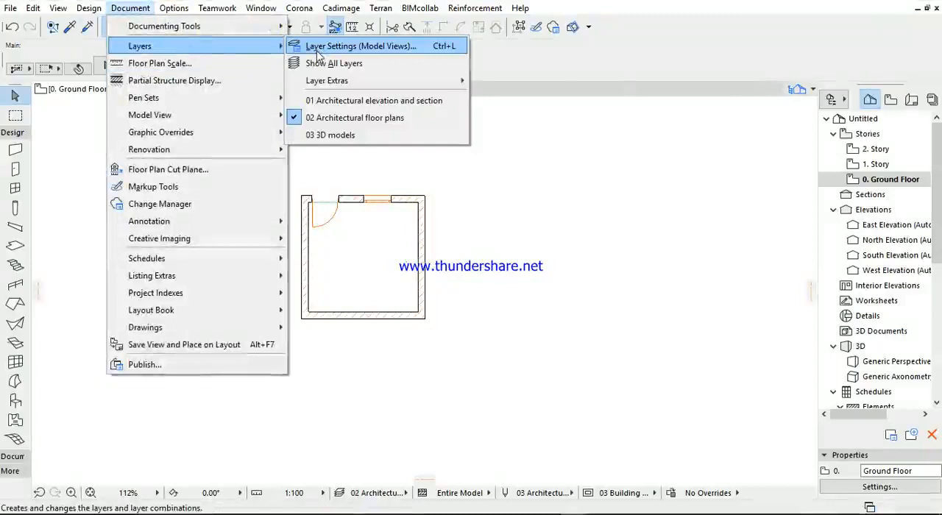
pyautogui.click(486, 144)
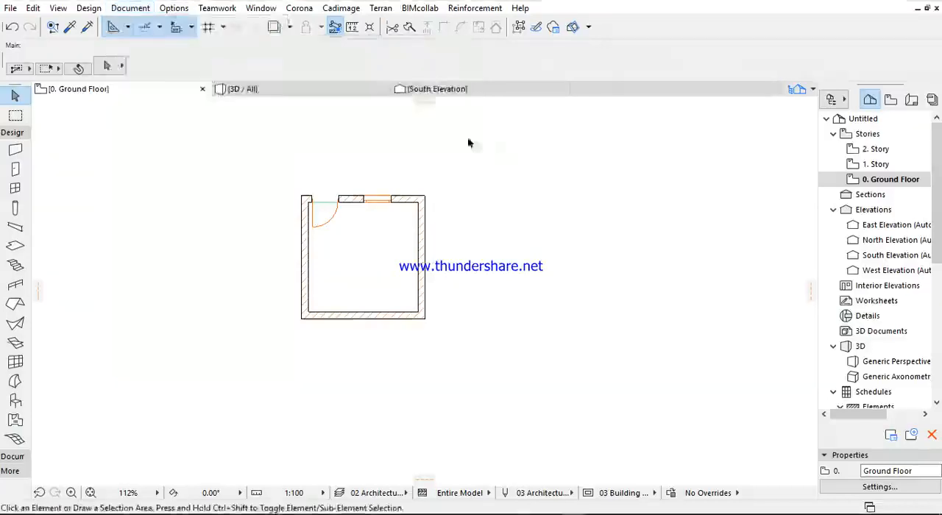
pyautogui.moveTo(350, 154); pyautogui.dragTo(416, 309)
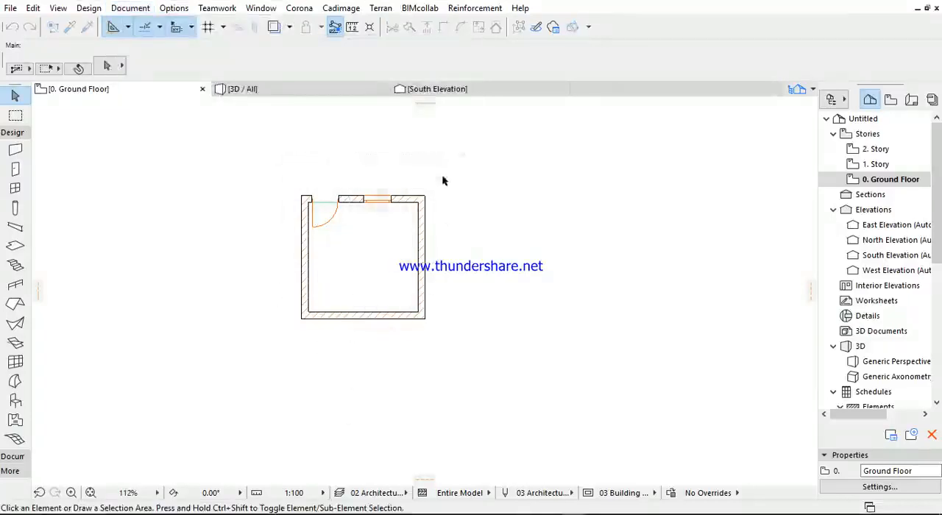
# - Show the 3D view and examine the room's walls, floor and furniture from different angles
pyautogui.click(257, 89)
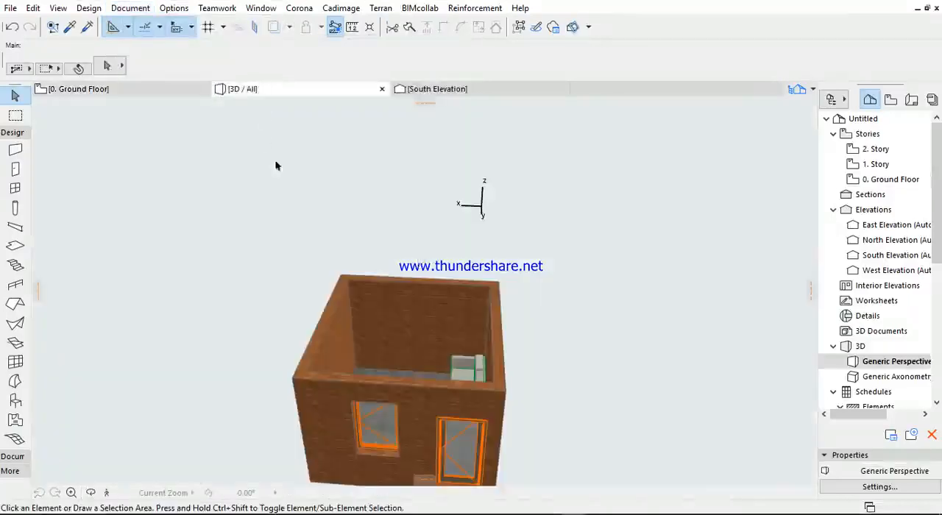
pyautogui.scroll(-5, 342, 242)
pyautogui.keyDown('shift'); pyautogui.moveTo(427, 216); pyautogui.dragTo(272, 396, button='middle'); pyautogui.keyUp('shift')
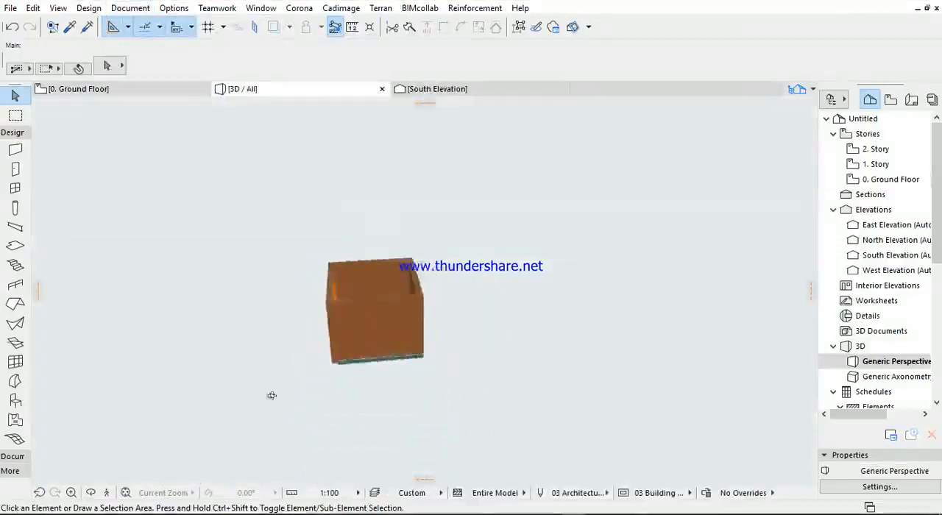
pyautogui.scroll(4, 380, 319)
pyautogui.keyDown('shift'); pyautogui.moveTo(381, 319); pyautogui.dragTo(348, 295, button='middle'); pyautogui.keyUp('shift')
pyautogui.scroll(2, 467, 283)
pyautogui.scroll(1, 467, 283)
pyautogui.keyDown('shift'); pyautogui.moveTo(459, 271); pyautogui.dragTo(622, 315, button='middle'); pyautogui.keyUp('shift')
pyautogui.scroll(-3, 412, 302)
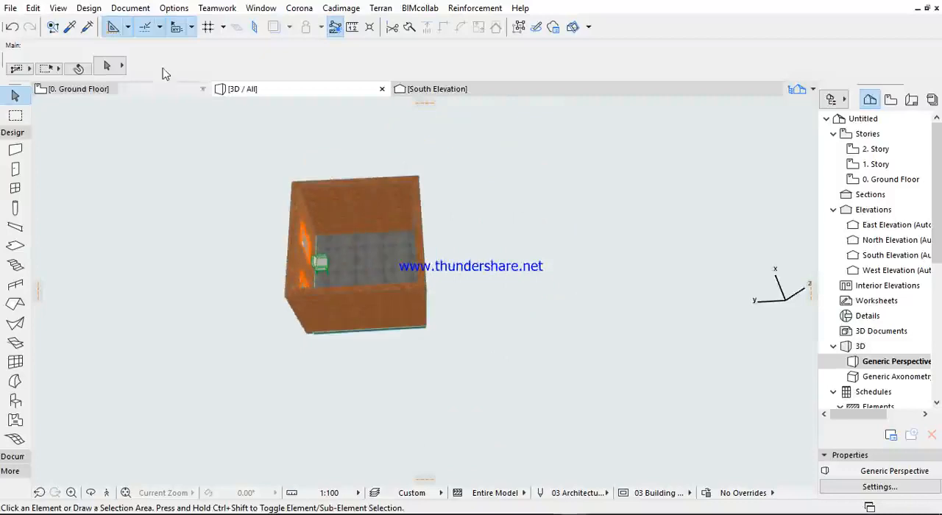
# - Apply the "01 Architectural elevation and section" layer combination to the 3D view and examine the slab and furniture
pyautogui.click(130, 8)
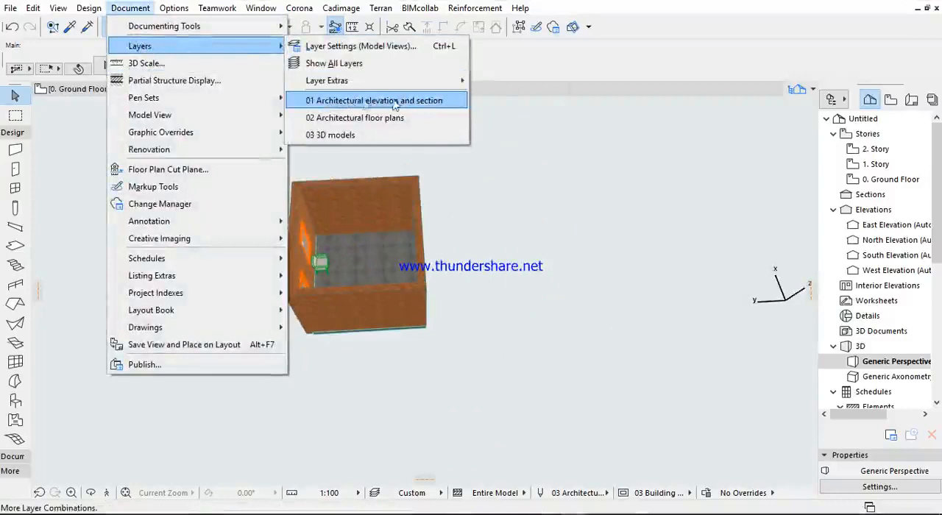
pyautogui.click(396, 104)
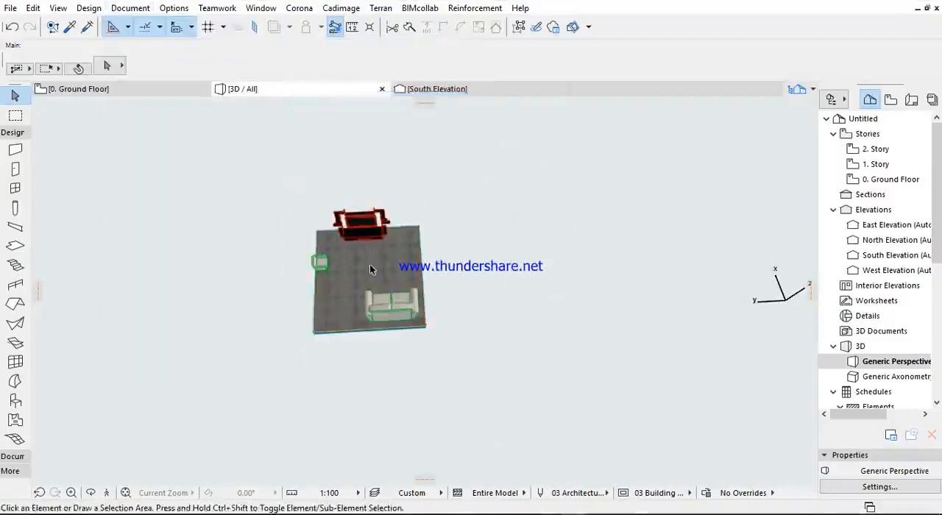
pyautogui.keyDown('shift'); pyautogui.moveTo(415, 287); pyautogui.dragTo(418, 337, button='middle'); pyautogui.keyUp('shift')
pyautogui.scroll(4, 518, 290)
pyautogui.keyDown('shift'); pyautogui.moveTo(519, 290); pyautogui.dragTo(317, 343, button='middle'); pyautogui.keyUp('shift')
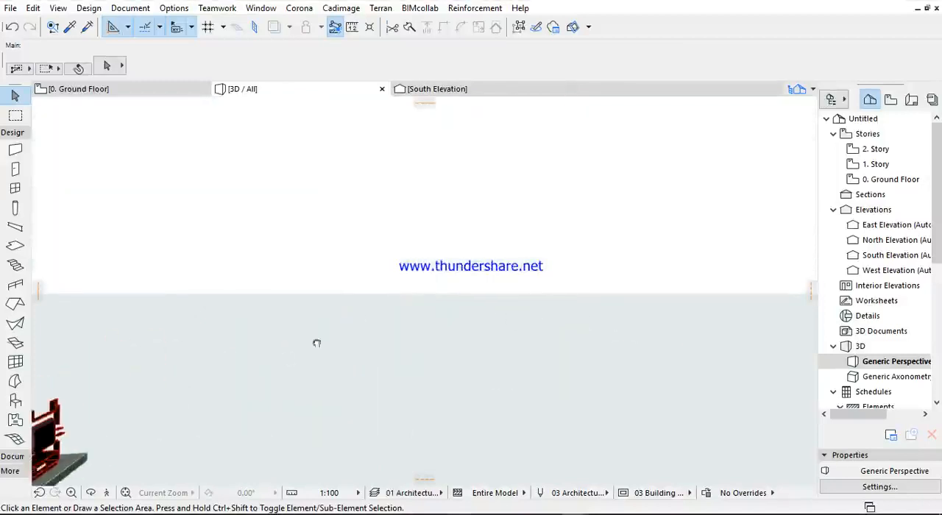
pyautogui.scroll(-3, 454, 313)
pyautogui.moveTo(156, 394); pyautogui.dragTo(427, 342, button='middle')
pyautogui.scroll(1, 364, 364)
pyautogui.scroll(3, 366, 364)
pyautogui.moveTo(358, 336); pyautogui.dragTo(368, 297, button='middle')
pyautogui.scroll(-3, 386, 266)
pyautogui.scroll(1, 381, 373)
pyautogui.moveTo(382, 372); pyautogui.dragTo(400, 373, button='middle')
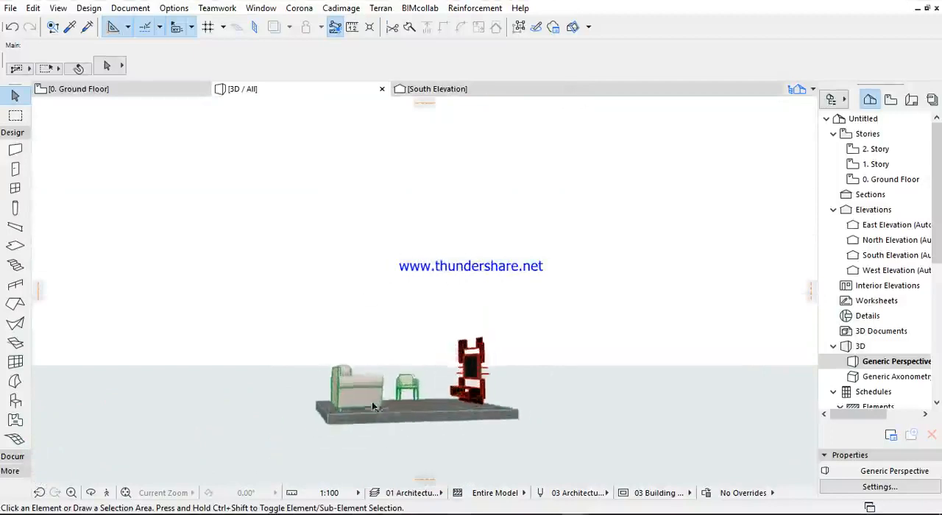
pyautogui.scroll(2, 349, 318)
# - Apply the "02 Architectural floor plans" layer combination to the 3D view and inspect the room inside and out
pyautogui.click(130, 8)
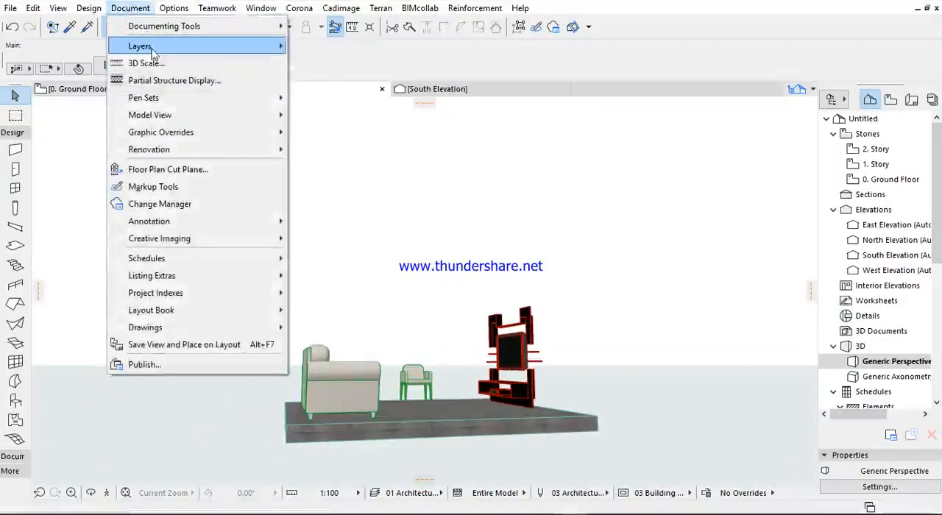
pyautogui.moveTo(169, 45)
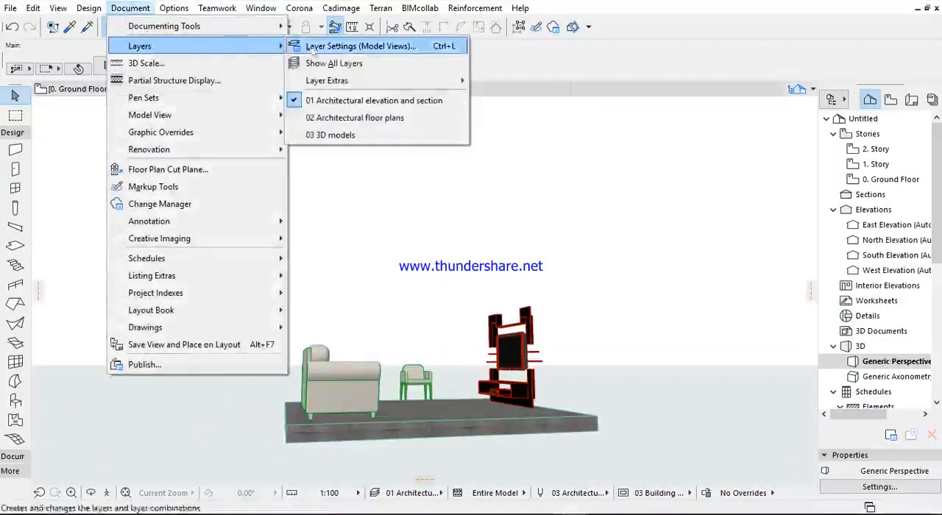
pyautogui.click(345, 124)
pyautogui.scroll(-3, 339, 156)
pyautogui.keyDown('shift'); pyautogui.moveTo(316, 185); pyautogui.dragTo(333, 168, button='middle'); pyautogui.keyUp('shift')
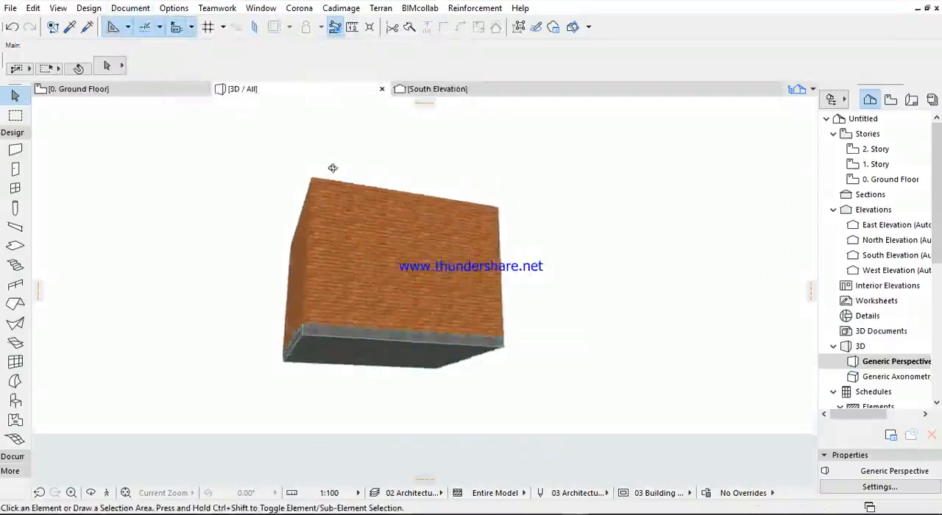
pyautogui.keyDown('shift'); pyautogui.moveTo(310, 221); pyautogui.dragTo(153, 307, button='middle'); pyautogui.keyUp('shift')
pyautogui.scroll(5, 292, 260)
pyautogui.scroll(-3, 443, 247)
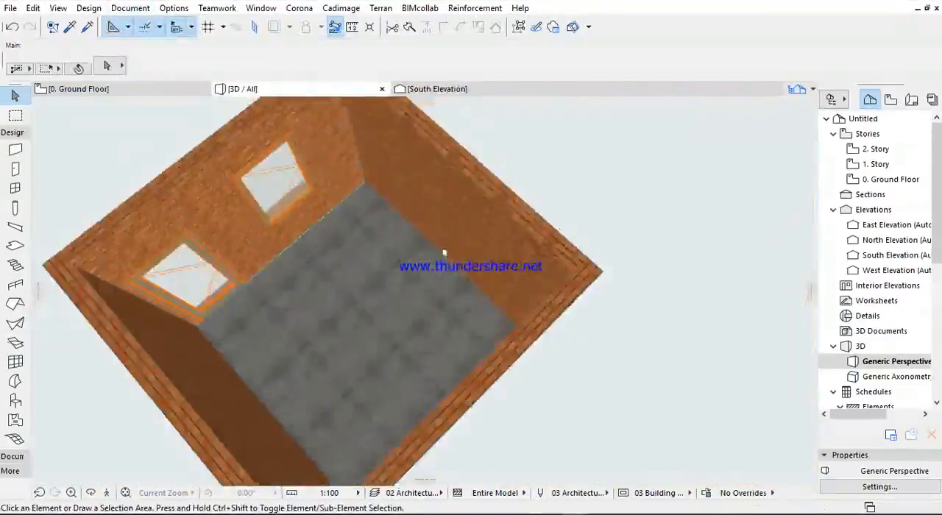
pyautogui.keyDown('shift'); pyautogui.moveTo(442, 247); pyautogui.dragTo(160, 232, button='middle'); pyautogui.keyUp('shift')
pyautogui.keyDown('shift'); pyautogui.moveTo(300, 234); pyautogui.dragTo(161, 343, button='middle'); pyautogui.keyUp('shift')
pyautogui.scroll(4, 307, 289)
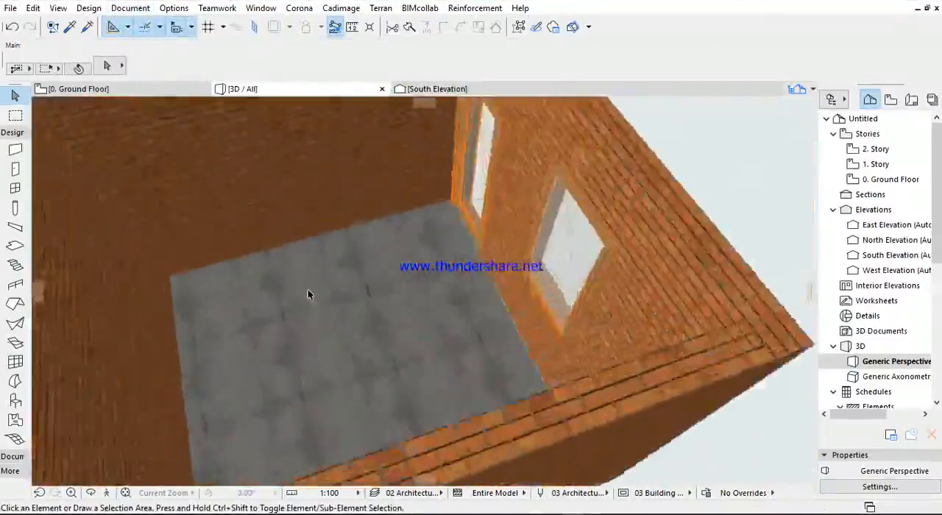
pyautogui.scroll(-4, 375, 290)
pyautogui.keyDown('shift'); pyautogui.moveTo(377, 293); pyautogui.dragTo(390, 221, button='middle'); pyautogui.keyUp('shift')
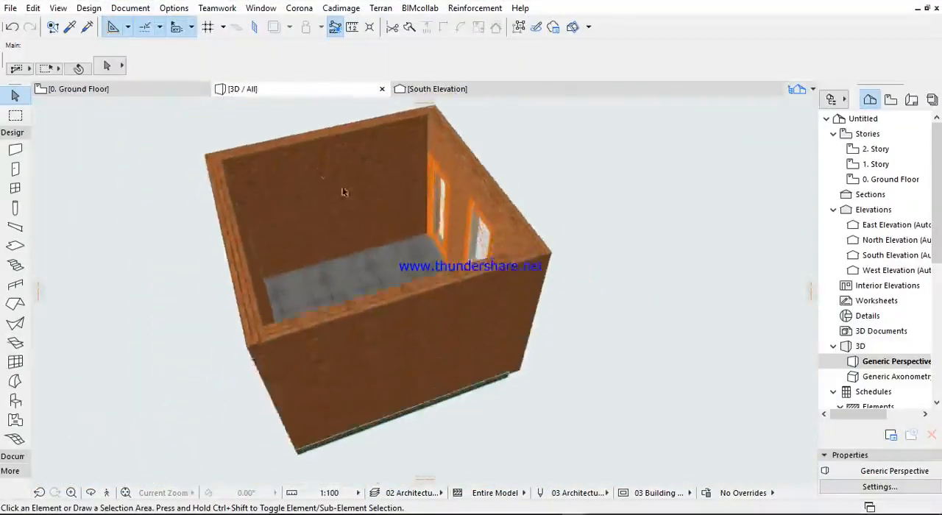
# - Apply the "03 3D models" layer combination to the 3D view and open the layer settings
pyautogui.click(130, 7)
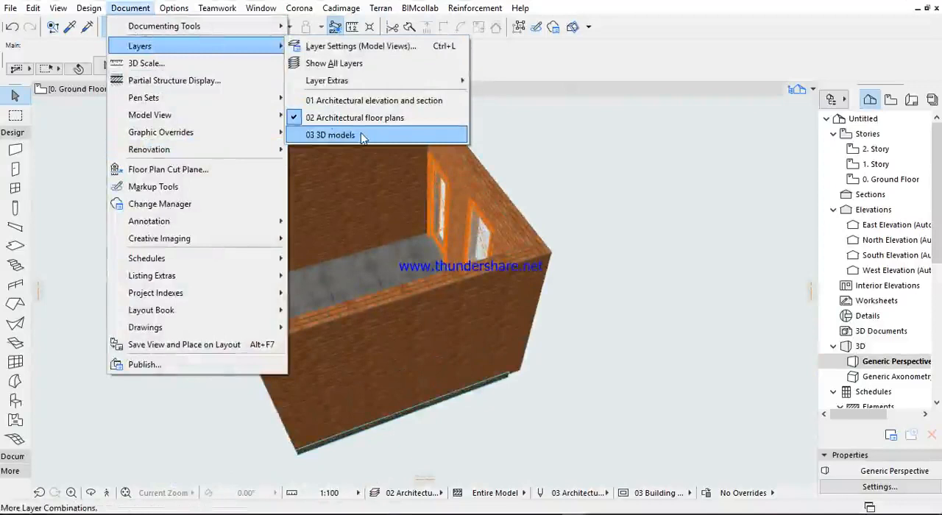
pyautogui.click(360, 135)
pyautogui.click(129, 8)
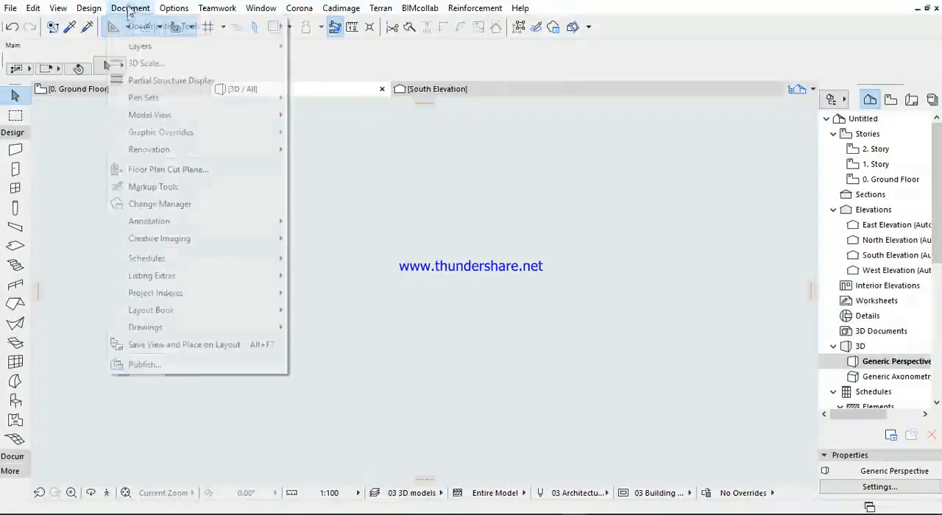
pyautogui.click(383, 43)
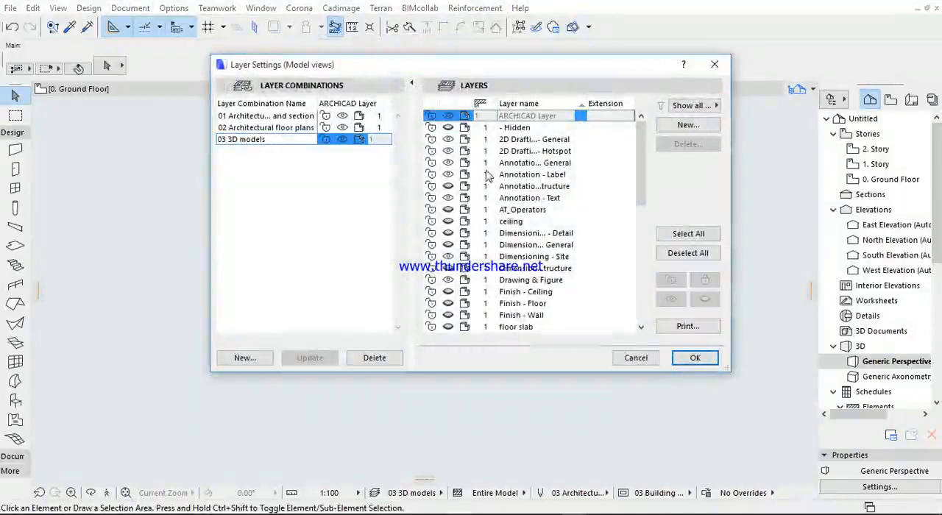
# - Make all layers visible, update the "03 3D models" combination with that state, and confirm the layer settings
pyautogui.scroll(-10, 487, 177)
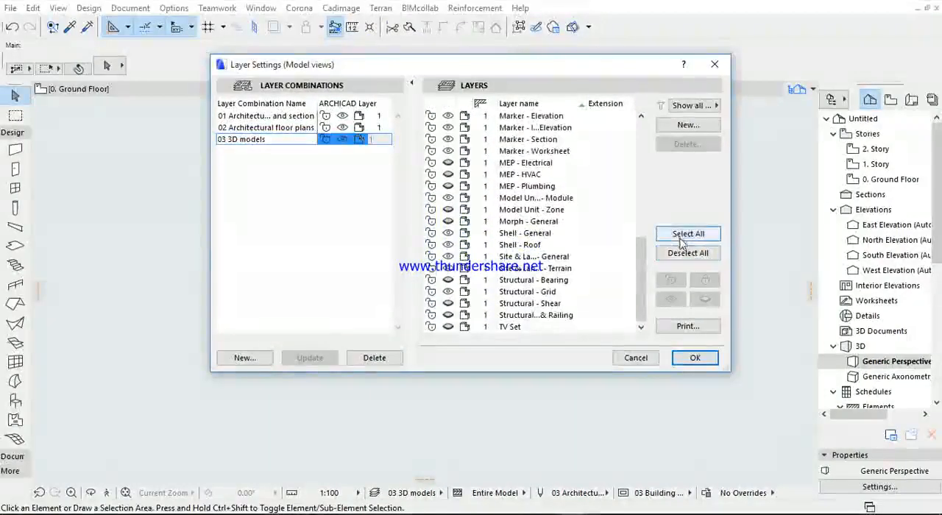
pyautogui.click(688, 234)
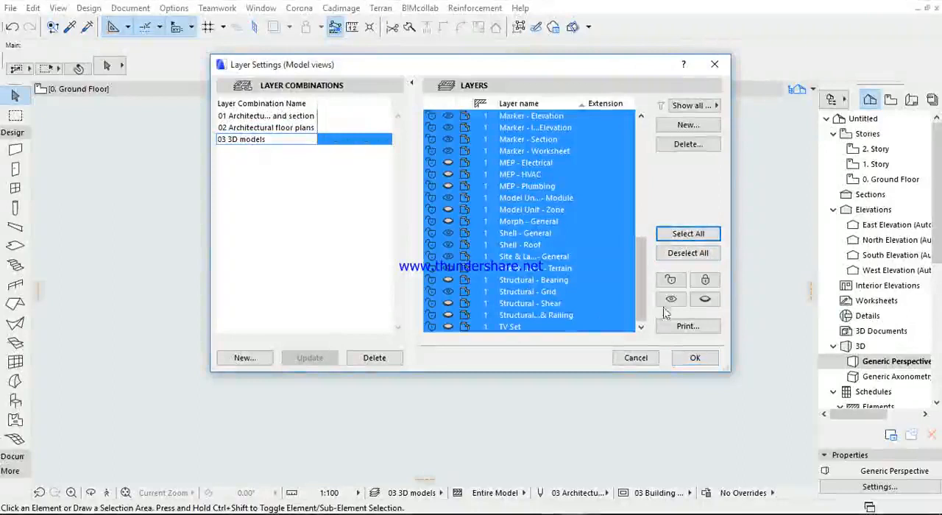
pyautogui.click(670, 299)
pyautogui.scroll(6, 471, 302)
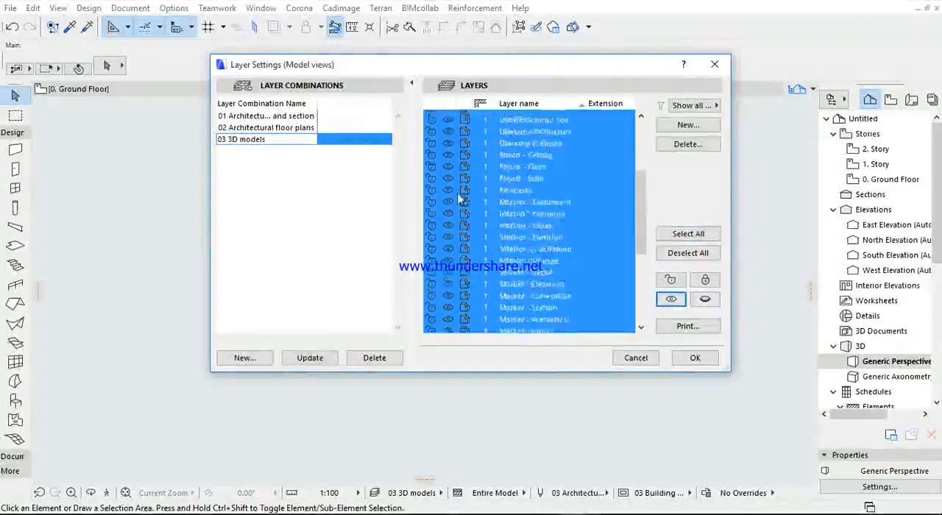
pyautogui.click(309, 360)
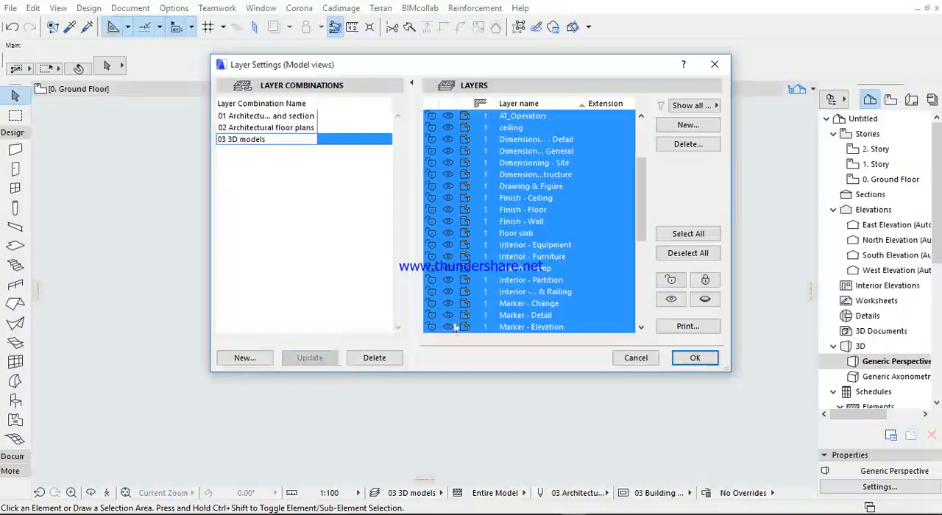
pyautogui.scroll(-6, 641, 284)
pyautogui.scroll(6, 641, 234)
pyautogui.click(686, 253)
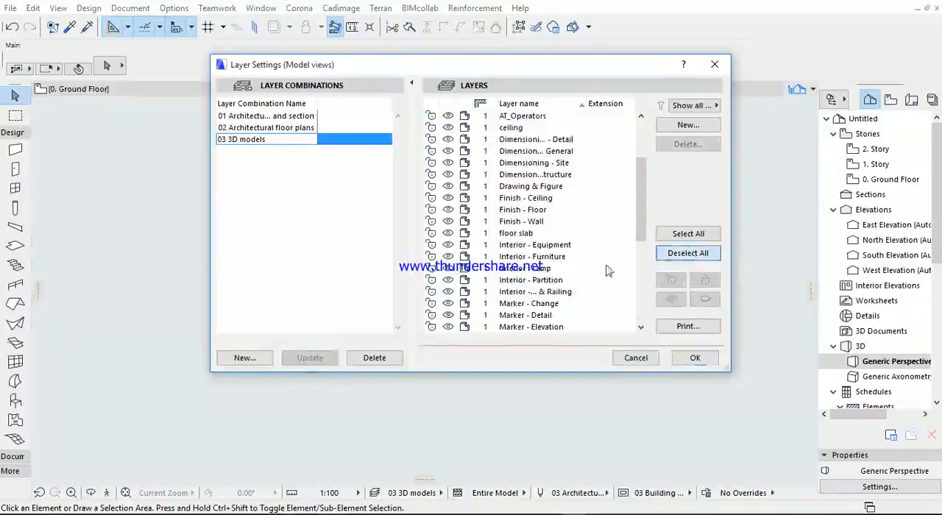
pyautogui.click(695, 358)
# - Inspect the brick walls, openings and ceiling inside the 3D room
pyautogui.keyDown('shift'); pyautogui.moveTo(345, 311); pyautogui.dragTo(330, 298, button='middle'); pyautogui.keyUp('shift')
pyautogui.scroll(8, 431, 265)
pyautogui.keyDown('shift'); pyautogui.moveTo(446, 252); pyautogui.dragTo(250, 169, button='middle'); pyautogui.keyUp('shift')
# - Switch the 3D view to the "02 Architectural floor plans" combination and on to "01 Architectural elevation and section"
pyautogui.click(130, 8)
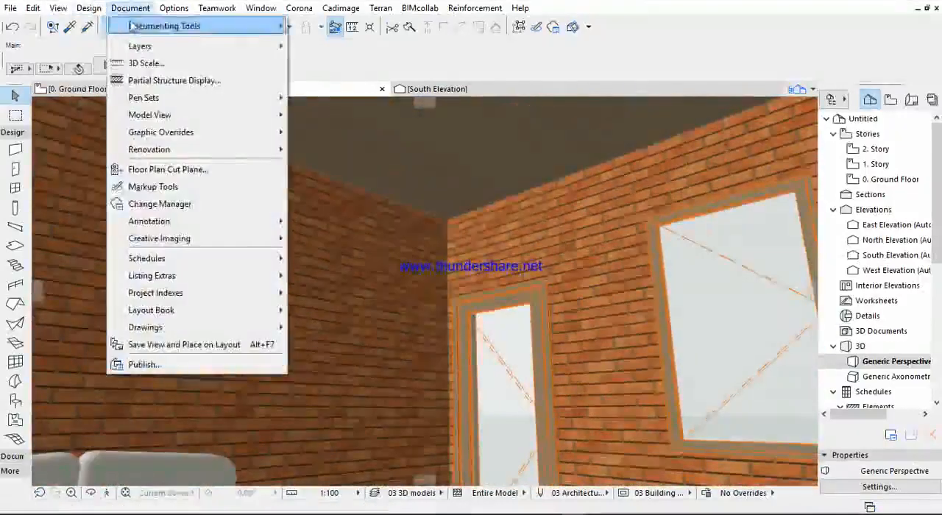
pyautogui.moveTo(147, 45)
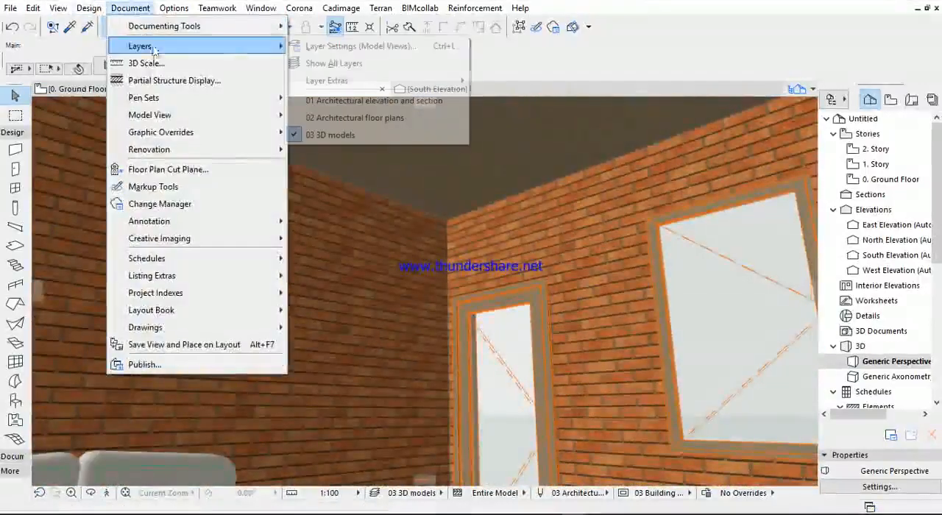
pyautogui.click(329, 118)
pyautogui.click(130, 8)
pyautogui.moveTo(141, 46)
pyautogui.click(310, 102)
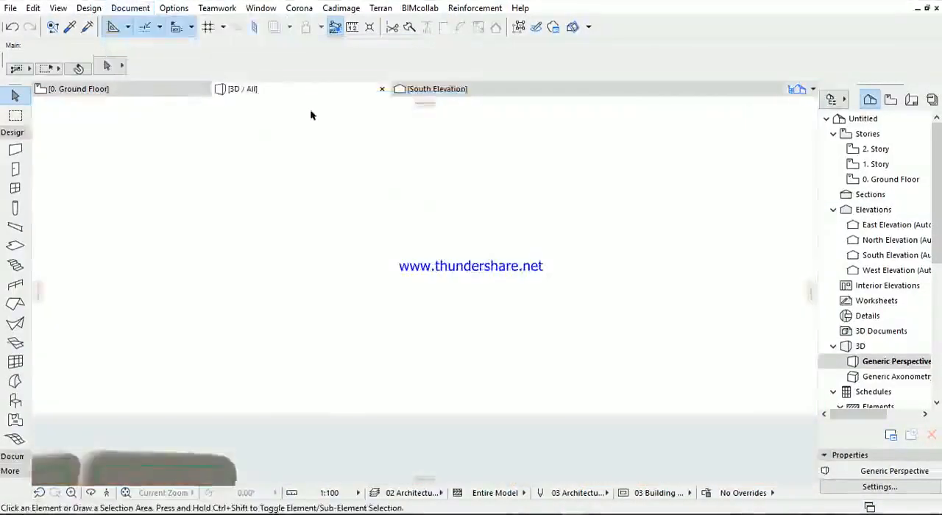
# - Fit the model in the 3D window and examine the elements shown by the elevation and section combination
pyautogui.scroll(-3, 464, 270)
pyautogui.keyDown('shift'); pyautogui.moveTo(464, 270); pyautogui.dragTo(446, 380, button='middle'); pyautogui.keyUp('shift')
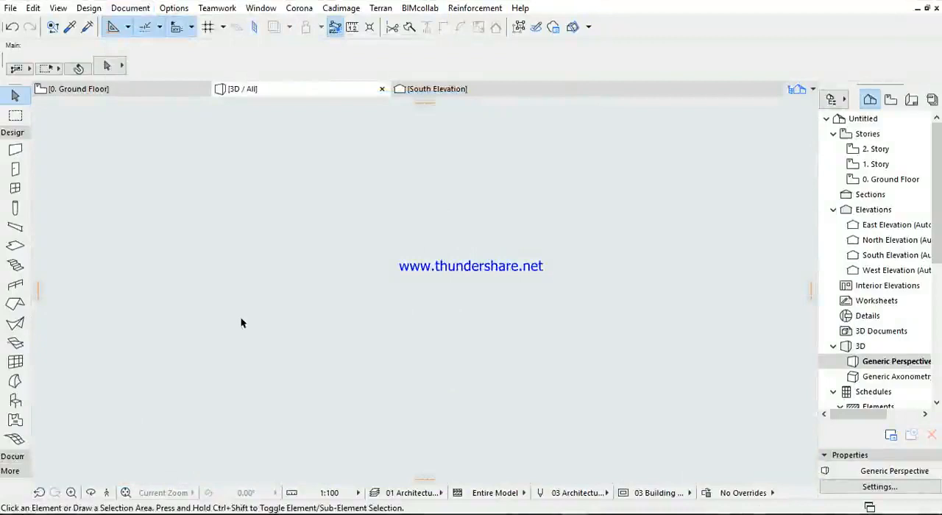
pyautogui.click(125, 493)
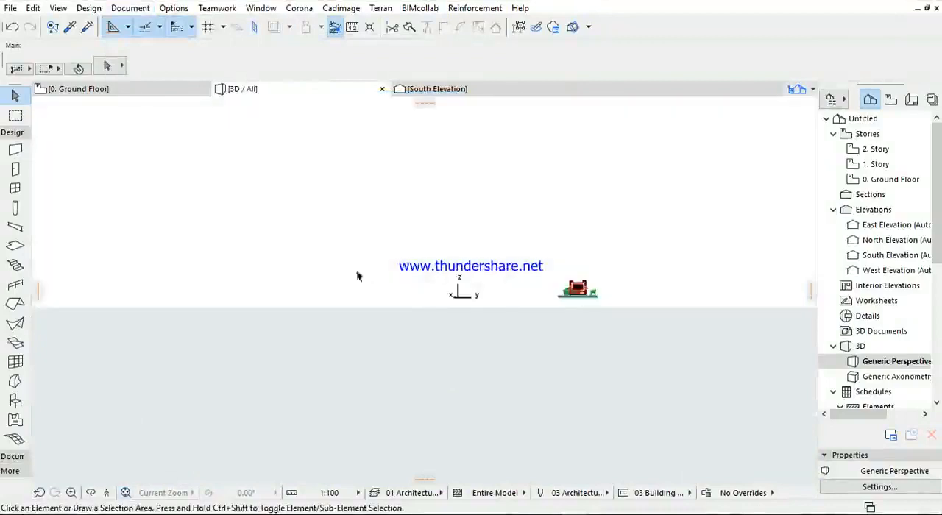
pyautogui.keyDown('shift'); pyautogui.moveTo(595, 296); pyautogui.dragTo(165, 340, button='middle'); pyautogui.keyUp('shift')
pyautogui.scroll(6, 605, 283)
pyautogui.scroll(5, 422, 317)
pyautogui.scroll(4, 300, 334)
pyautogui.scroll(-7, 323, 328)
pyautogui.keyDown('shift'); pyautogui.moveTo(401, 324); pyautogui.dragTo(552, 299, button='middle'); pyautogui.keyUp('shift')
pyautogui.scroll(2, 436, 240)
# - Select the floor slab, view it with the sofa and TV unit from another angle, and clear the selection
pyautogui.keyDown('shift'); pyautogui.moveTo(326, 290); pyautogui.dragTo(416, 276, button='middle'); pyautogui.keyUp('shift')
pyautogui.click(152, 253)
pyautogui.keyDown('shift'); pyautogui.moveTo(158, 248); pyautogui.dragTo(281, 219, button='middle'); pyautogui.keyUp('shift')
pyautogui.scroll(3, 281, 219)
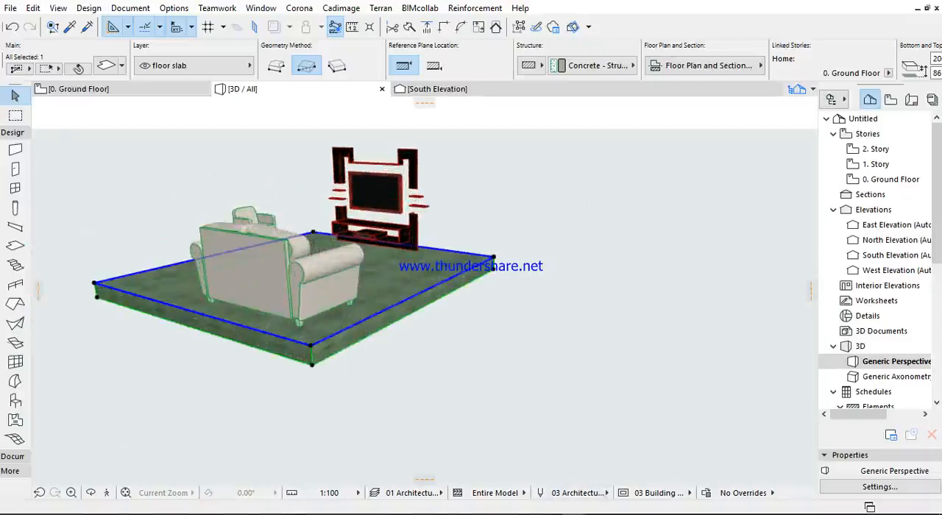
pyautogui.click(586, 422)
# - Switch to the open bar/restaurant project and examine its 3D model, including the foundation reinforcement and columns
pyautogui.click(573, 504)
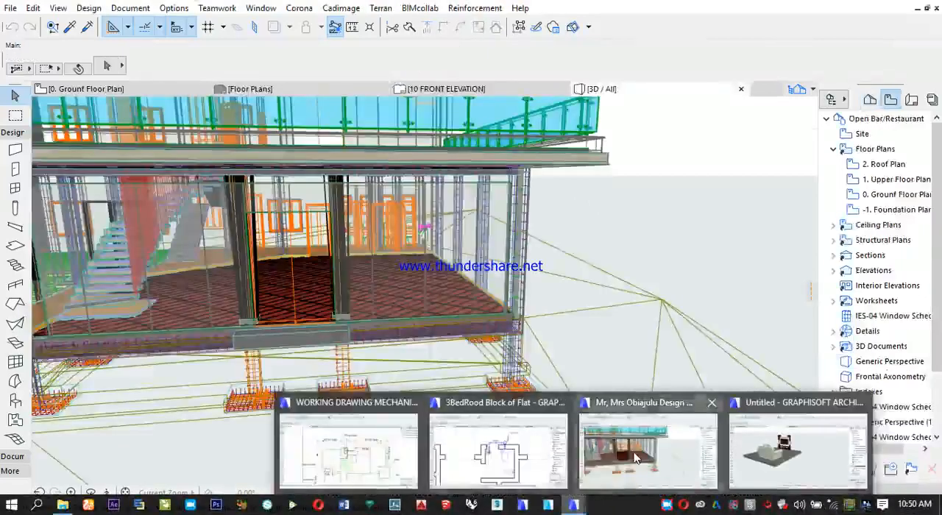
pyautogui.click(647, 450)
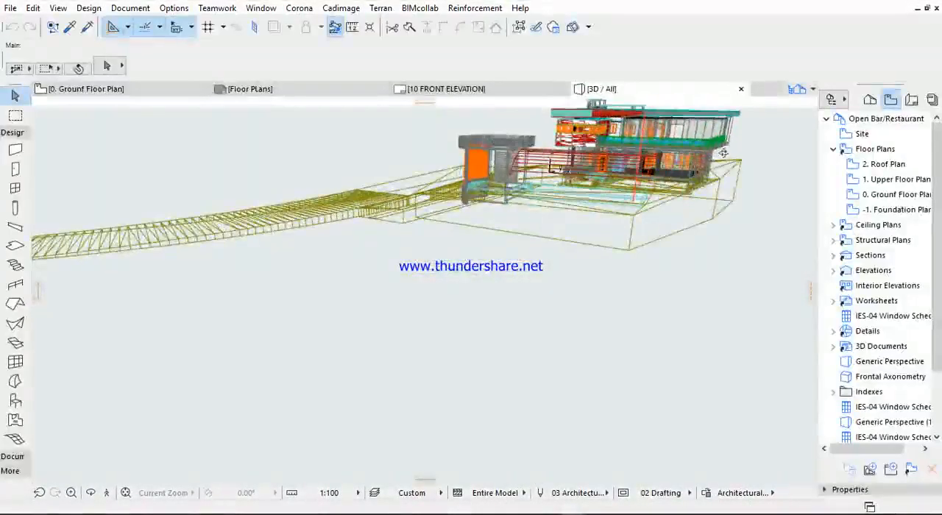
pyautogui.scroll(5, 723, 152)
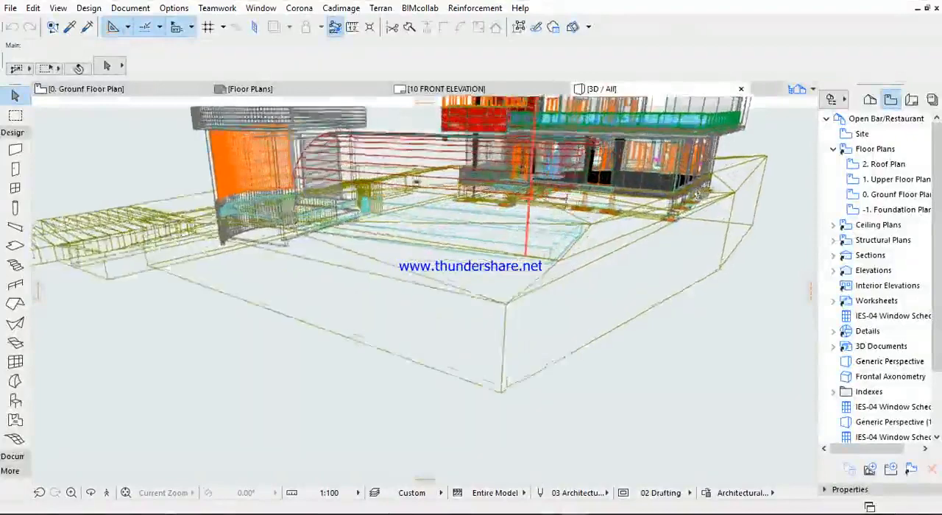
pyautogui.scroll(5, 698, 194)
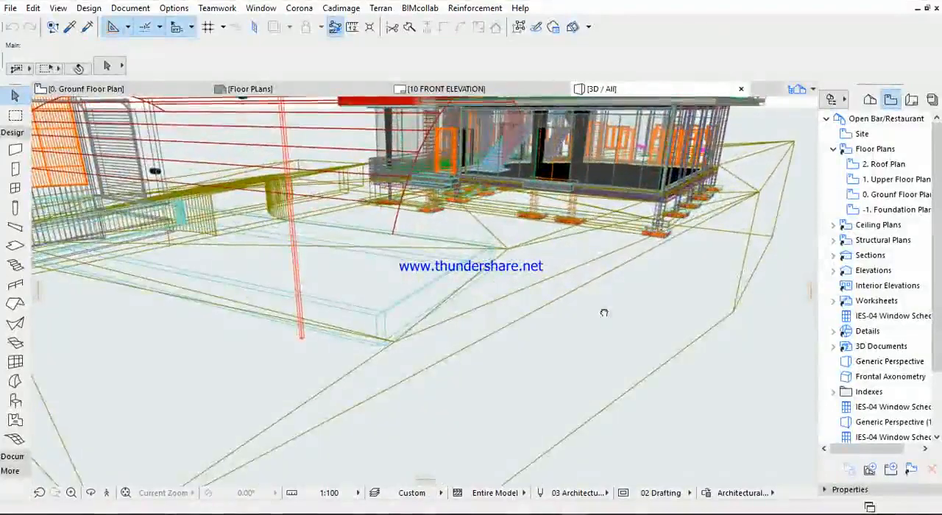
pyautogui.keyDown('shift'); pyautogui.moveTo(603, 313); pyautogui.dragTo(529, 287, button='middle'); pyautogui.keyUp('shift')
pyautogui.scroll(8, 563, 300)
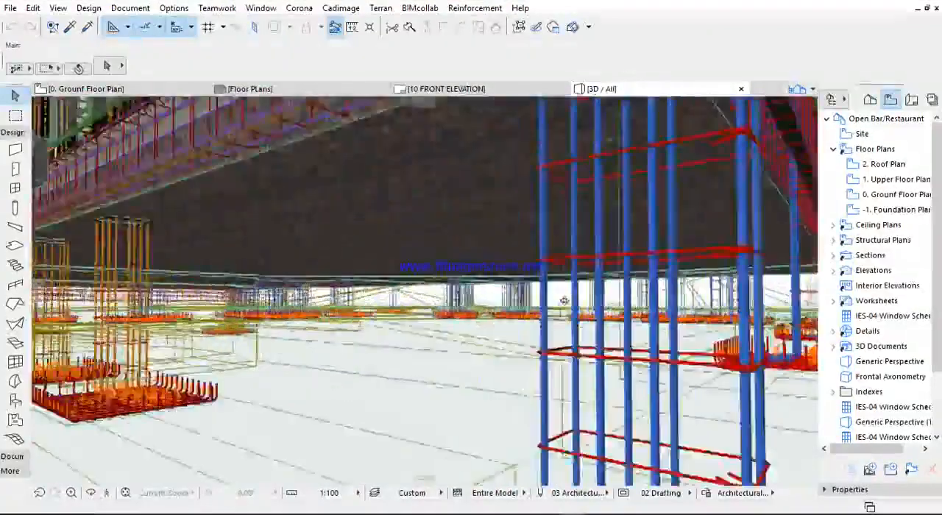
pyautogui.scroll(-8, 563, 300)
pyautogui.keyDown('shift'); pyautogui.moveTo(530, 277); pyautogui.dragTo(481, 341, button='middle'); pyautogui.keyUp('shift')
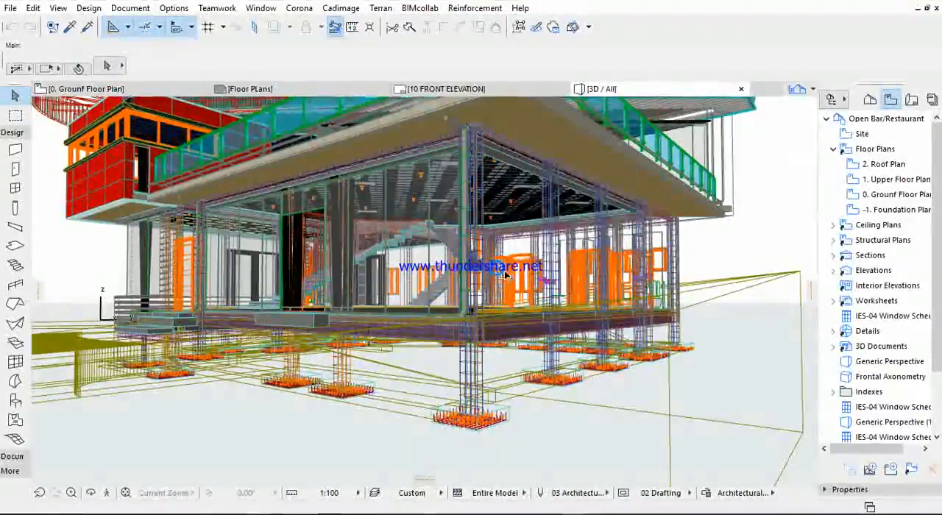
pyautogui.keyDown('shift'); pyautogui.moveTo(470, 257); pyautogui.dragTo(414, 275, button='middle'); pyautogui.keyUp('shift')
# - Open the restaurant project's layer settings and review the layers of the "08 STRUCTURAL PLAN" combination
pyautogui.click(131, 9)
pyautogui.moveTo(141, 44)
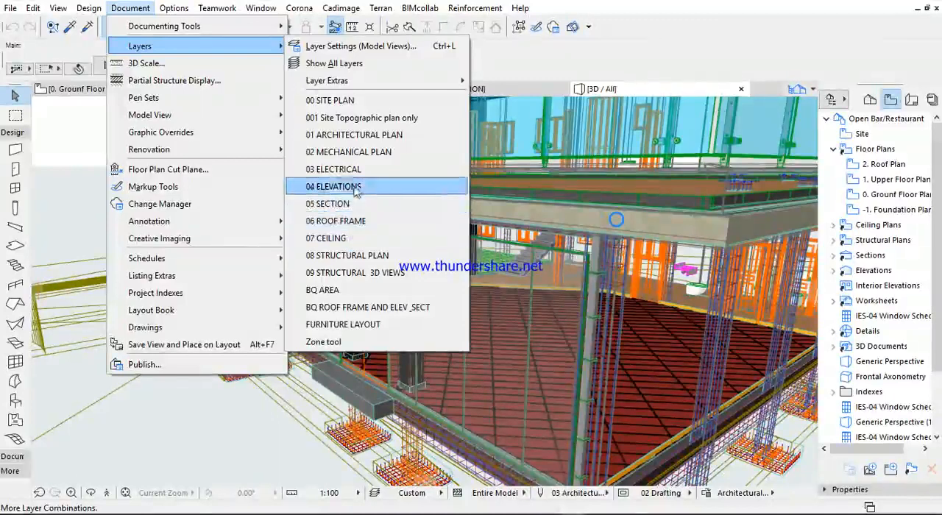
pyautogui.click(348, 48)
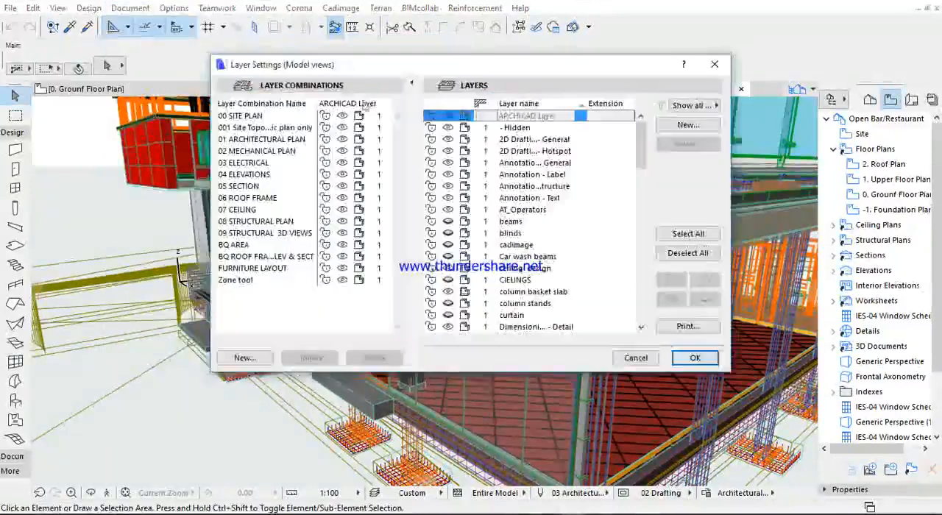
pyautogui.moveTo(640, 134); pyautogui.dragTo(640, 170)
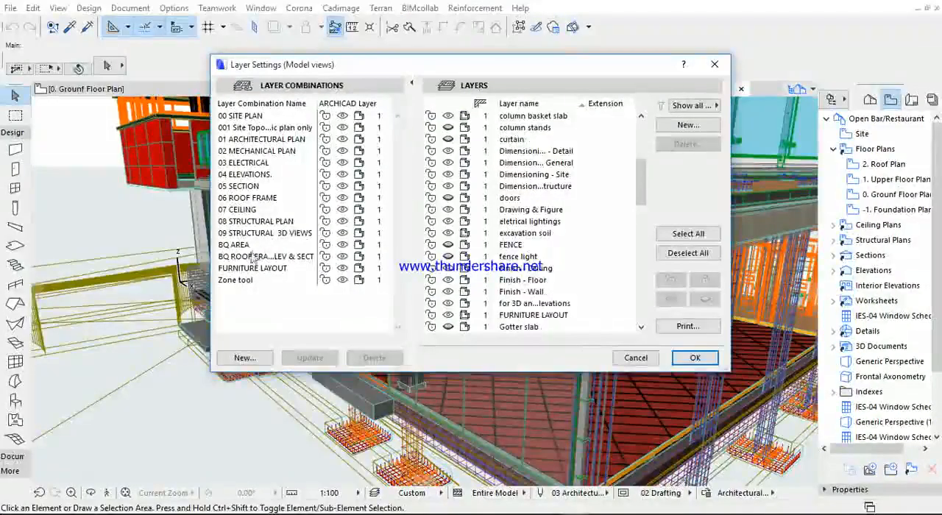
pyautogui.click(269, 221)
pyautogui.click(269, 222)
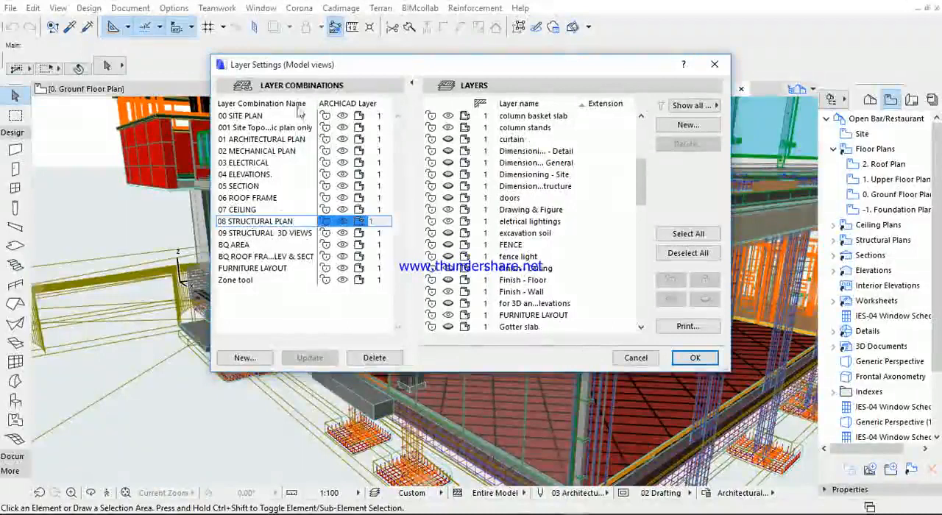
pyautogui.moveTo(640, 180)
pyautogui.mouseDown()
pyautogui.moveTo(651, 293)
pyautogui.moveTo(648, 141)
pyautogui.moveTo(634, 307)
pyautogui.moveTo(640, 136)
pyautogui.mouseUp()
# - Review the layer visibility of the combinations from "07 CEILING" up to "02 MECHANICAL PLAN" and close the layer settings
pyautogui.click(258, 210)
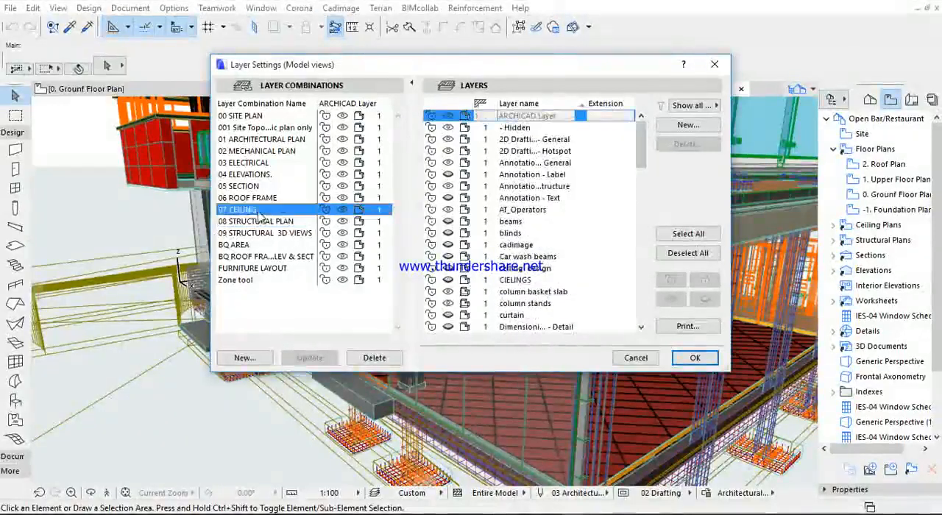
pyautogui.click(256, 197)
pyautogui.click(255, 186)
pyautogui.click(252, 175)
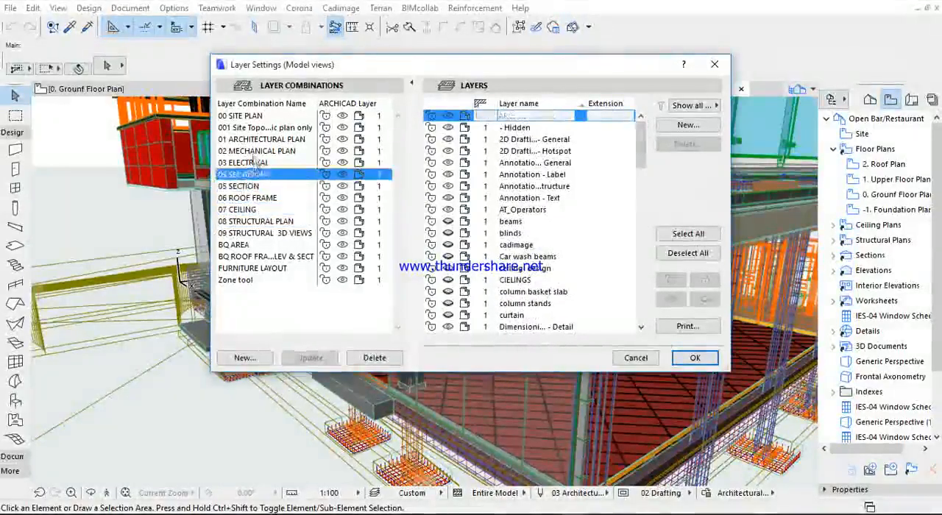
pyautogui.click(248, 163)
pyautogui.click(248, 152)
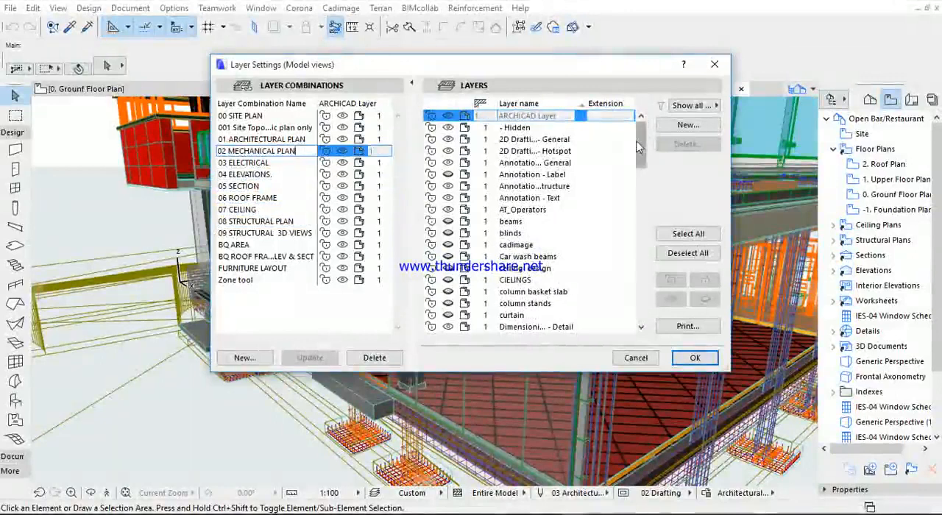
pyautogui.moveTo(638, 147); pyautogui.dragTo(648, 287)
pyautogui.click(713, 65)
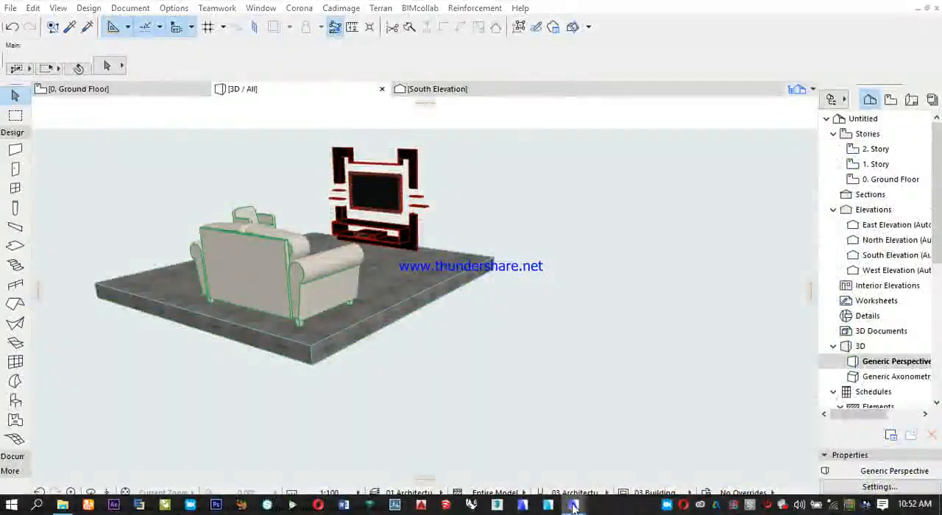
# - Switch to the "3BedRood Block of Flat" project and apply the "06 SECTIONS/ELEVATIONS" layer combination to its ground floor plan
pyautogui.moveTo(573, 505)
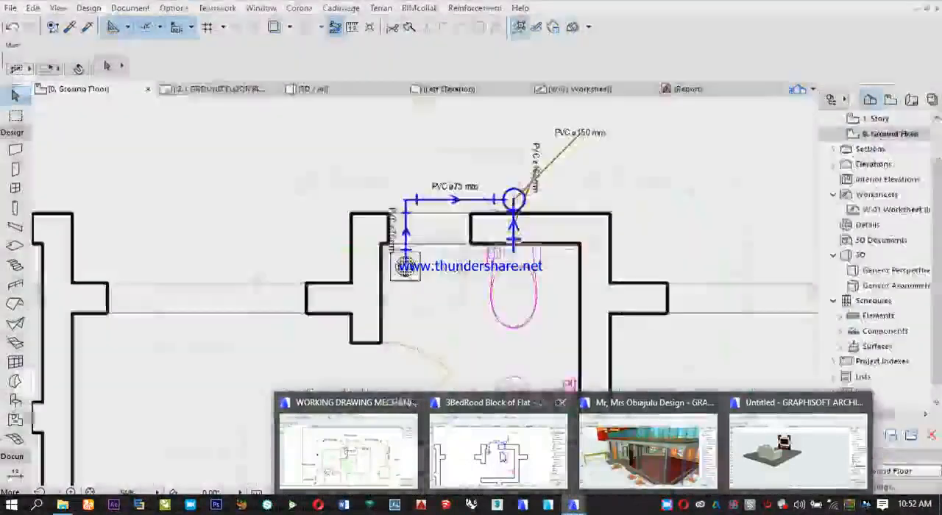
pyautogui.click(475, 460)
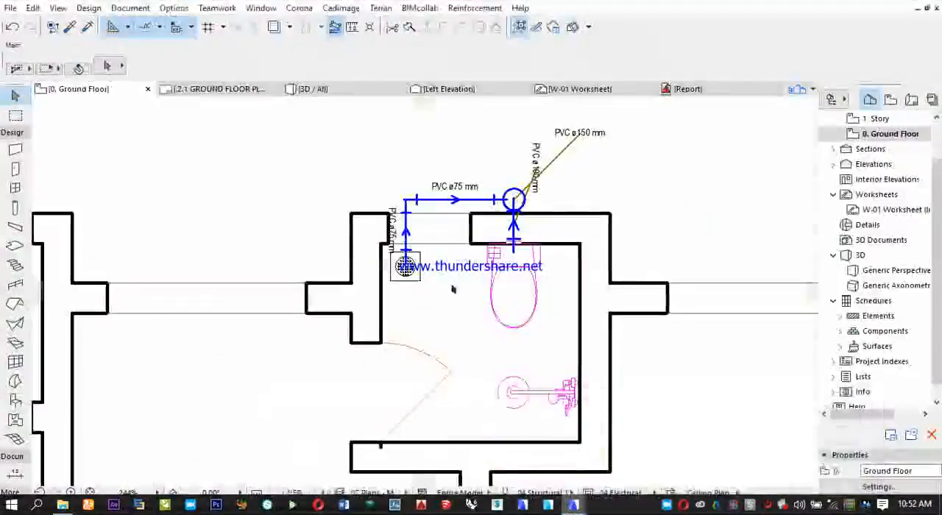
pyautogui.click(130, 8)
pyautogui.moveTo(172, 47)
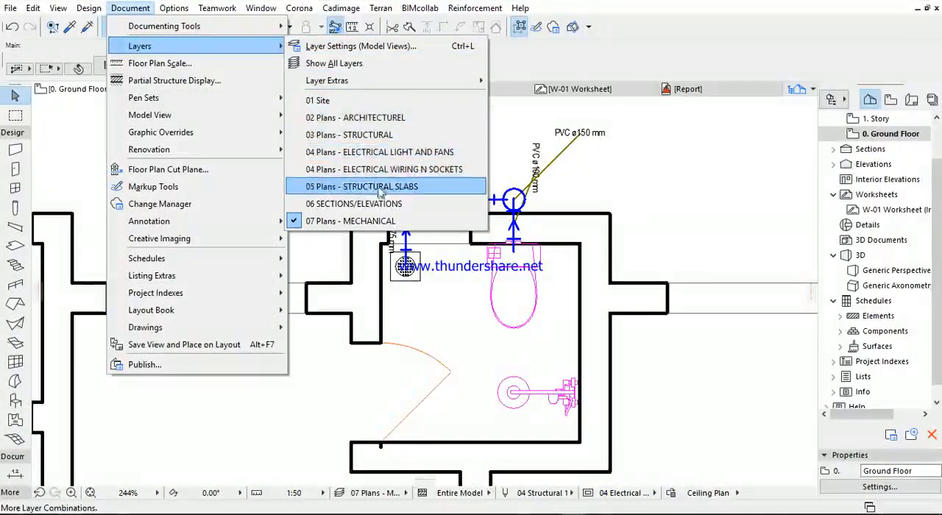
pyautogui.click(352, 204)
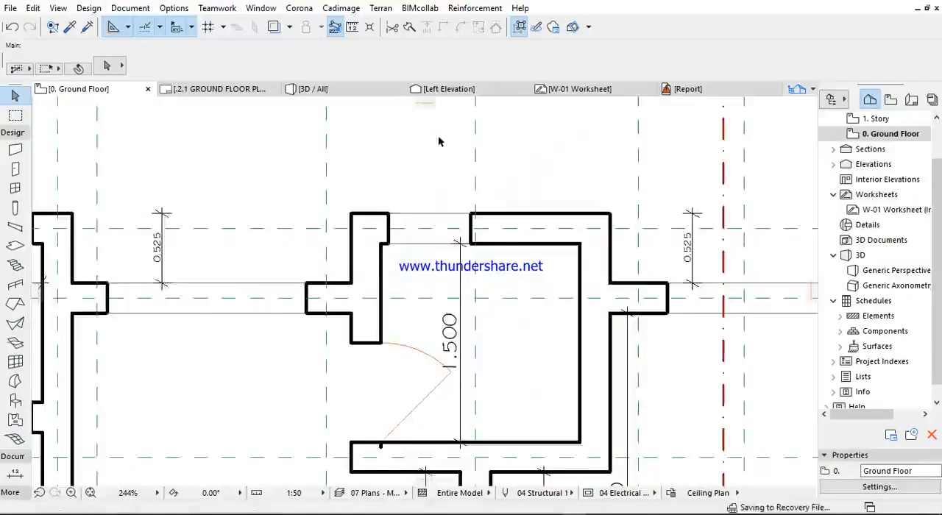
# - Examine the whole ground floor plan and the central staircase of the block of flats
pyautogui.scroll(-10, 440, 151)
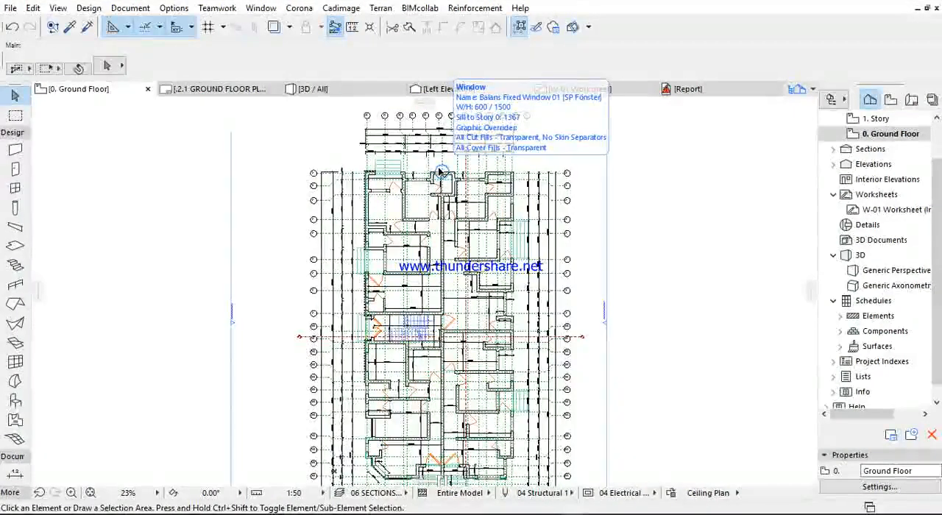
pyautogui.moveTo(429, 288); pyautogui.dragTo(417, 198, button='middle')
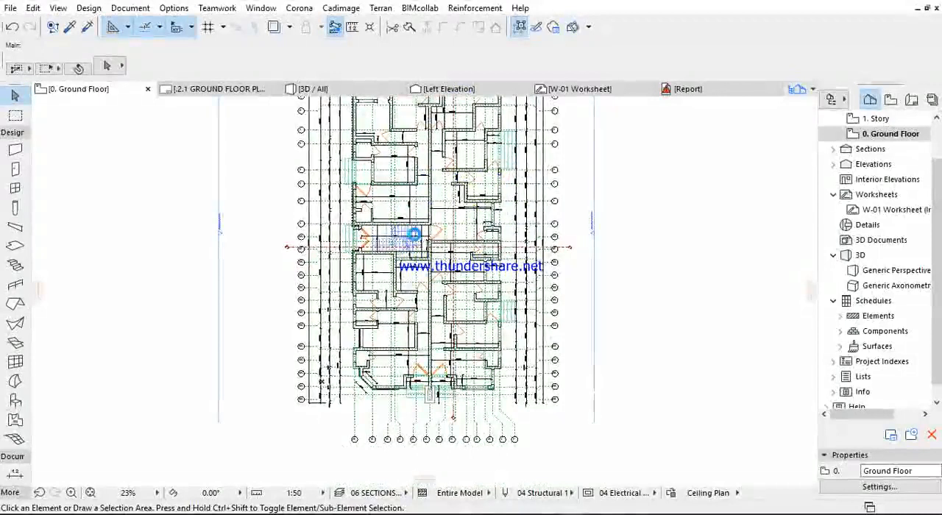
pyautogui.moveTo(415, 238)
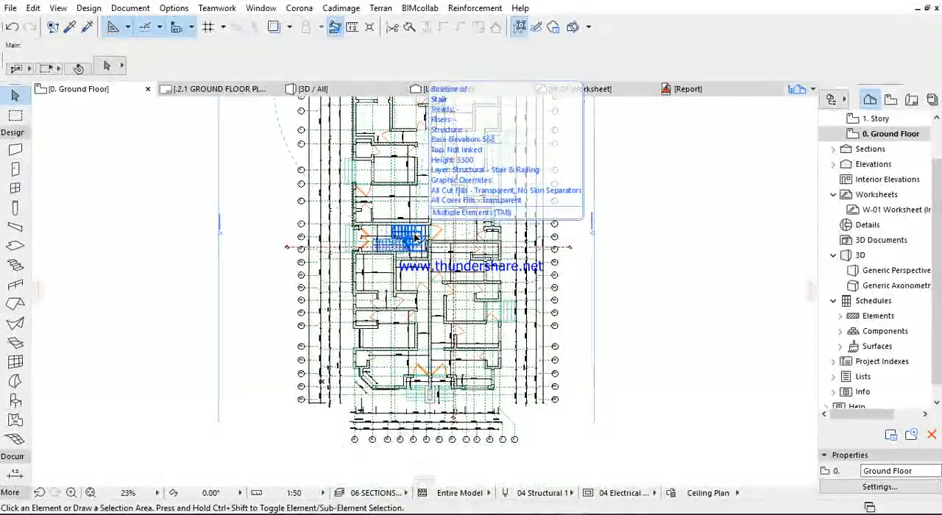
pyautogui.click(415, 238)
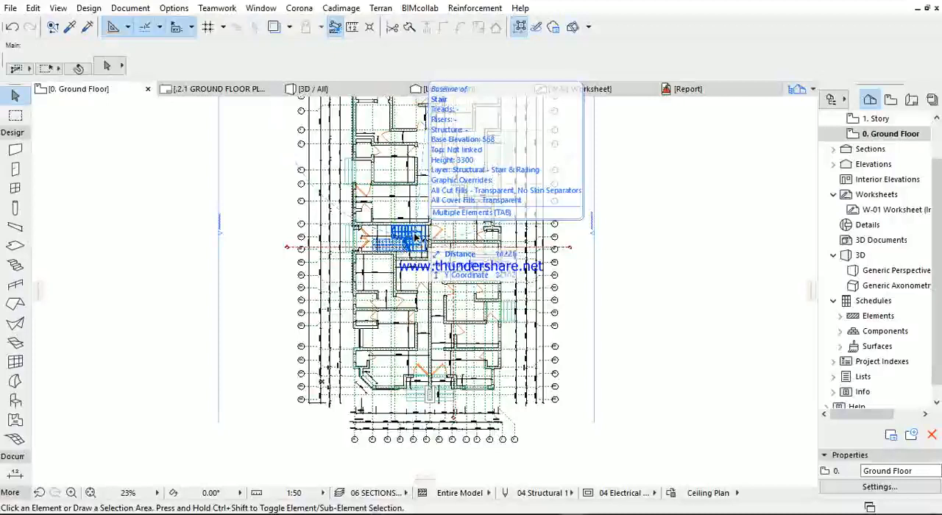
# - Open the Front Elevation from its marker in front of the building with the current view settings and examine the facade, railings and doors
pyautogui.moveTo(414, 238); pyautogui.dragTo(410, 110, button='middle')
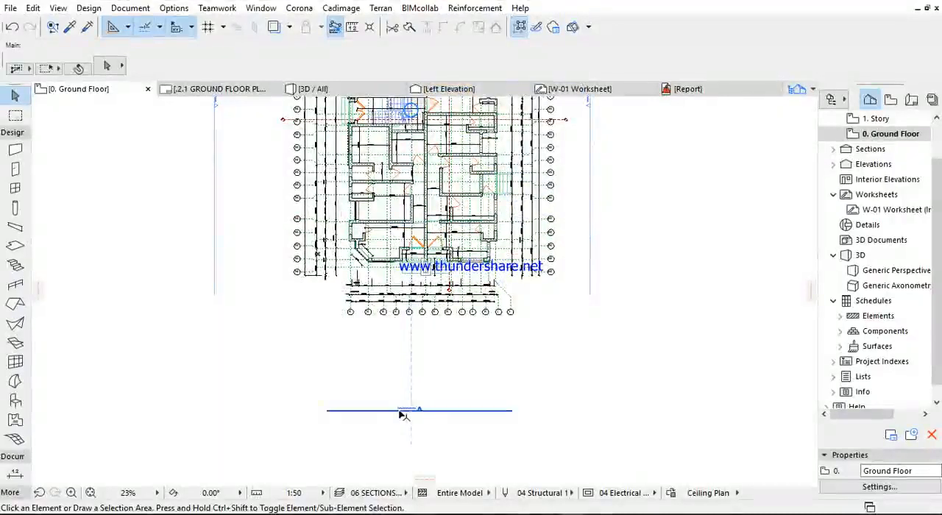
pyautogui.click(400, 412)
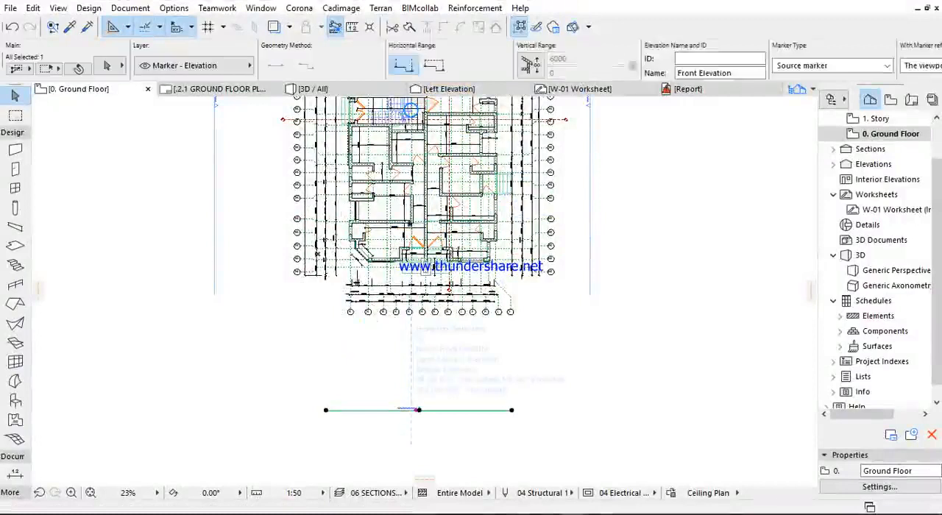
pyautogui.click(441, 230)
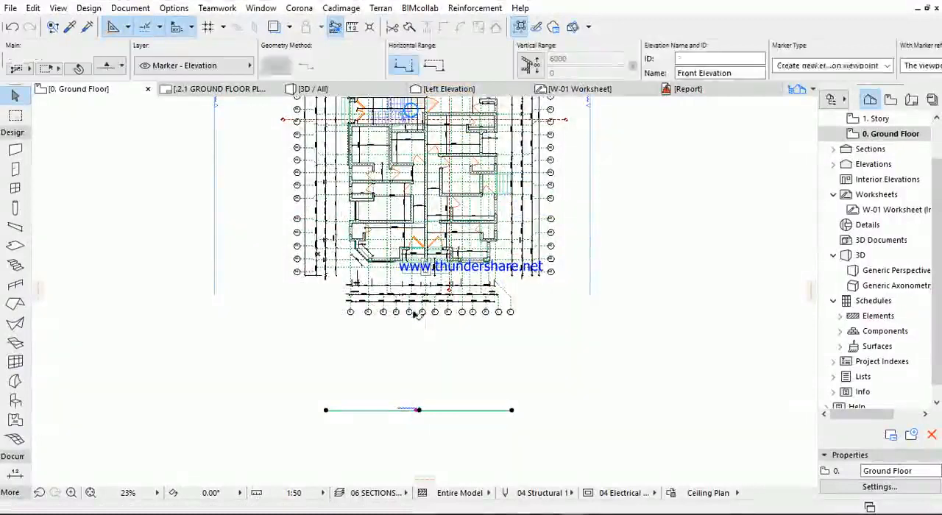
pyautogui.rightClick(352, 354)
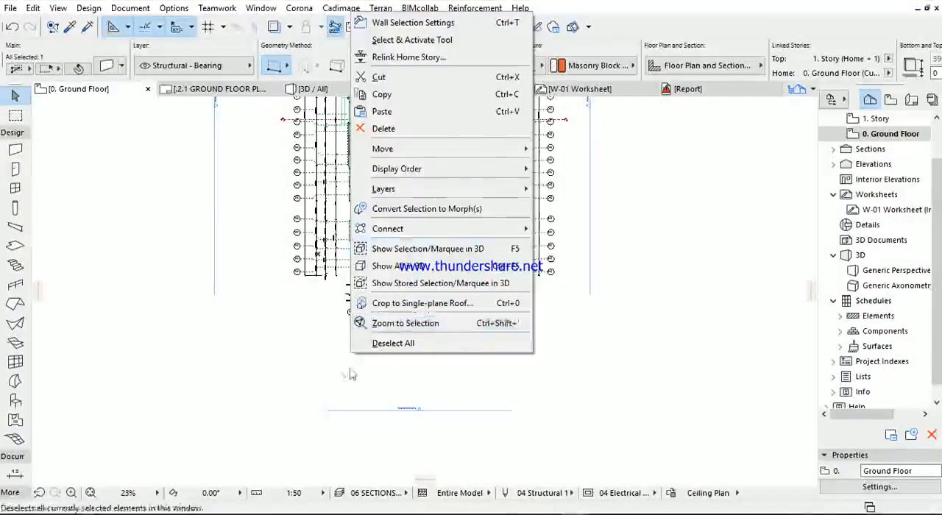
pyautogui.click(393, 343)
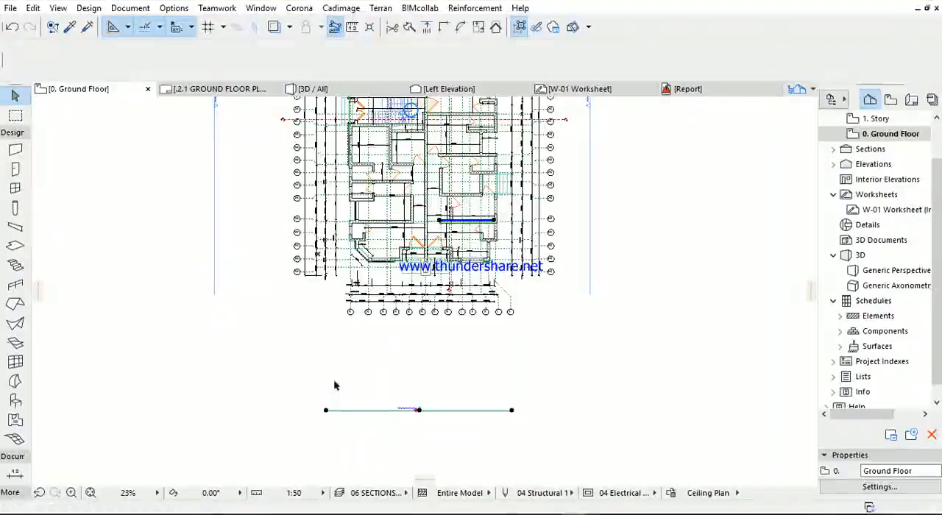
pyautogui.rightClick(334, 385)
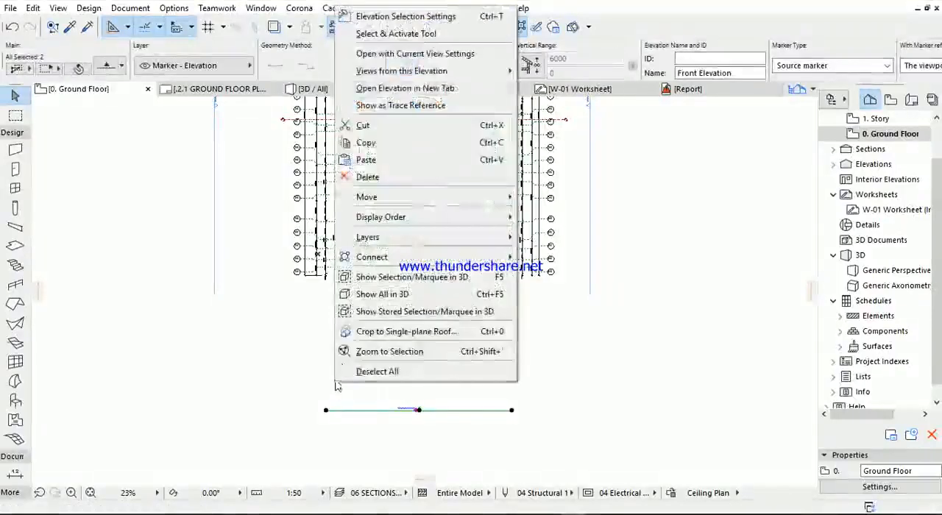
pyautogui.click(379, 59)
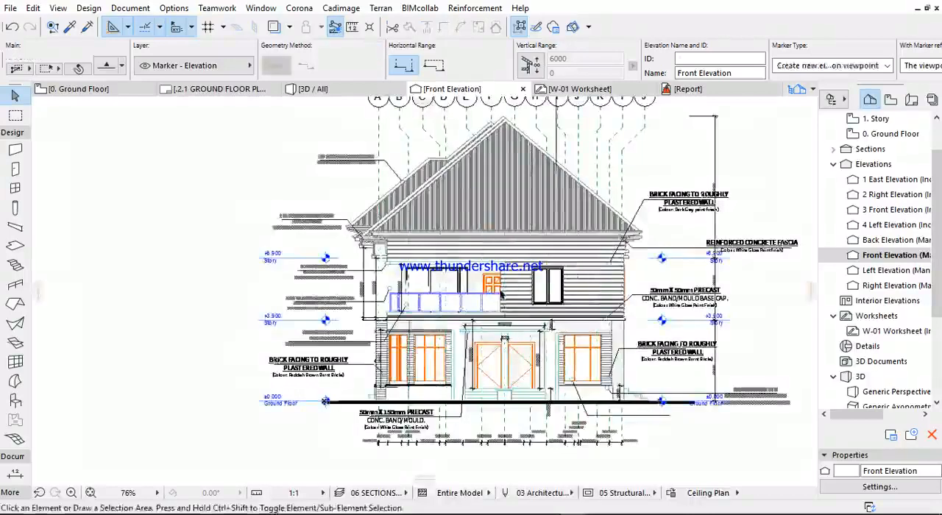
pyautogui.scroll(3, 528, 326)
pyautogui.scroll(2, 528, 326)
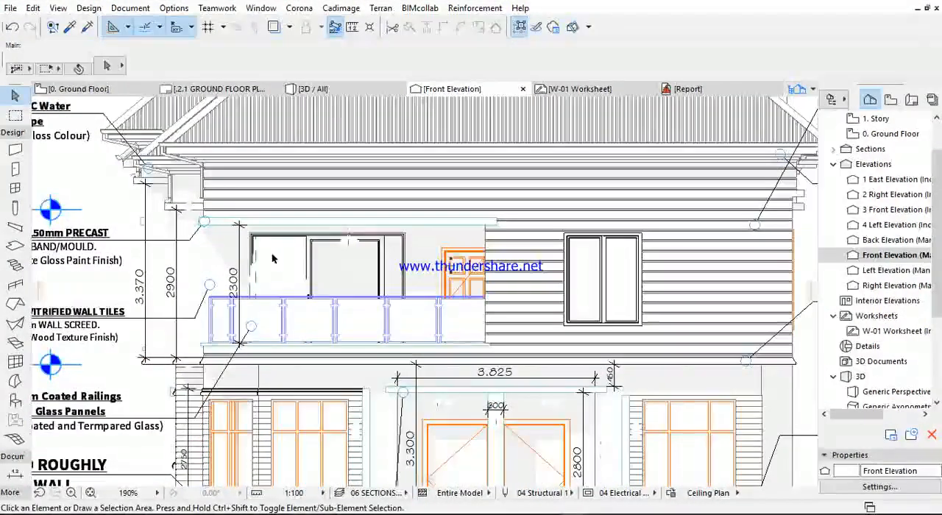
pyautogui.scroll(-4, 317, 230)
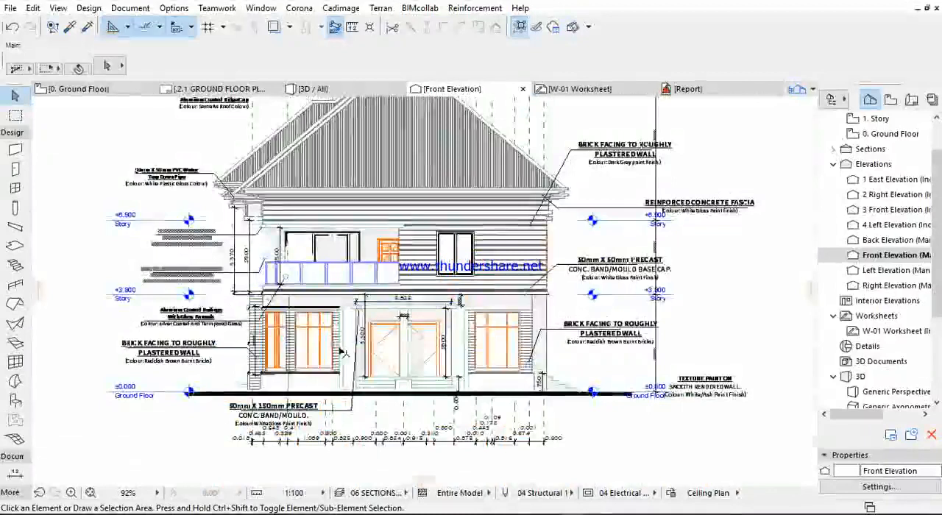
pyautogui.scroll(6, 373, 306)
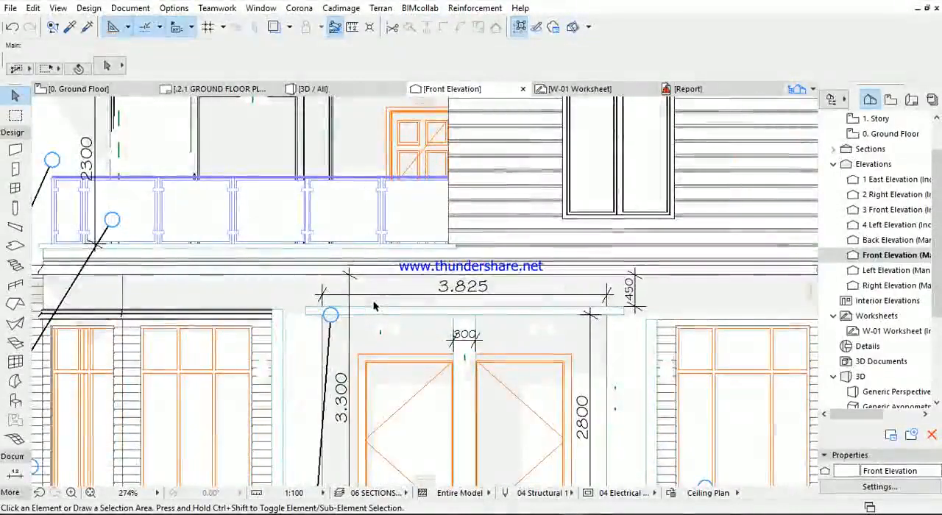
pyautogui.scroll(-4, 375, 306)
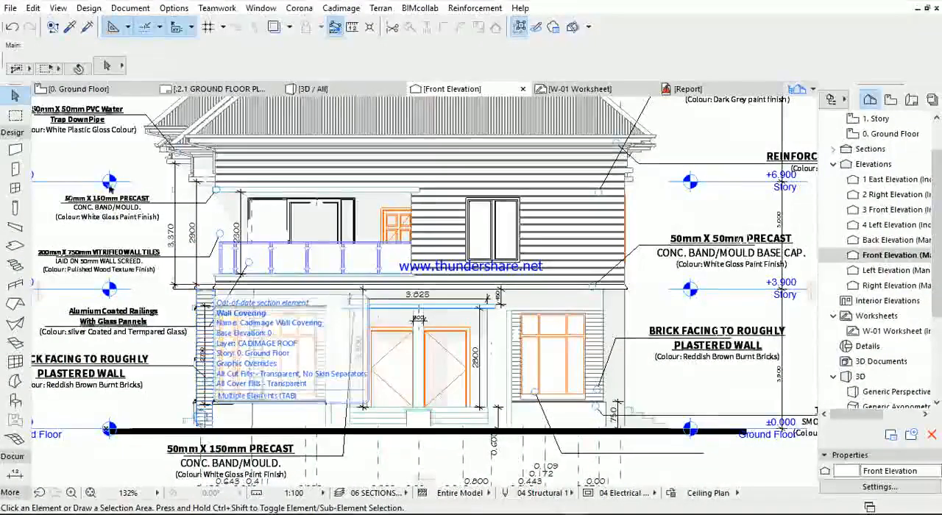
# - Return to the ground floor plan, clear the selection and select the straight molding along the front wall next to the angled bay
pyautogui.click(81, 89)
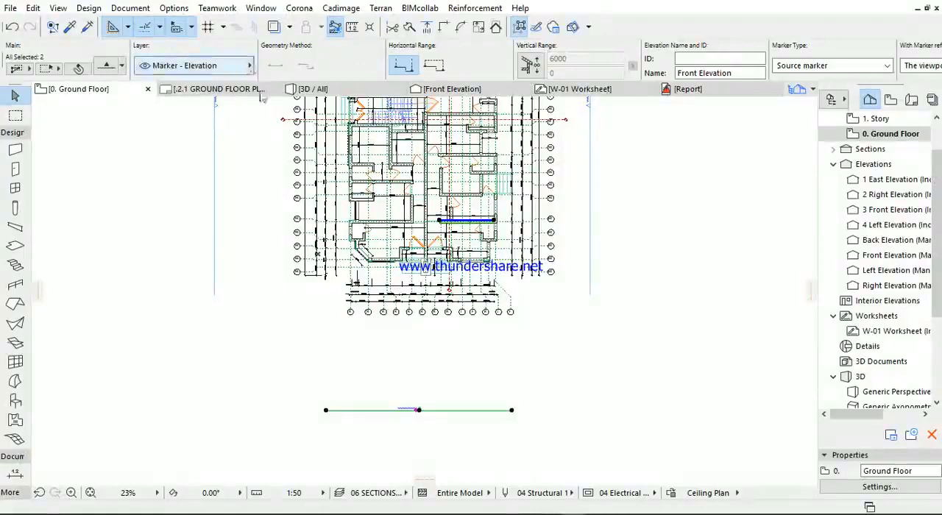
pyautogui.click(335, 380)
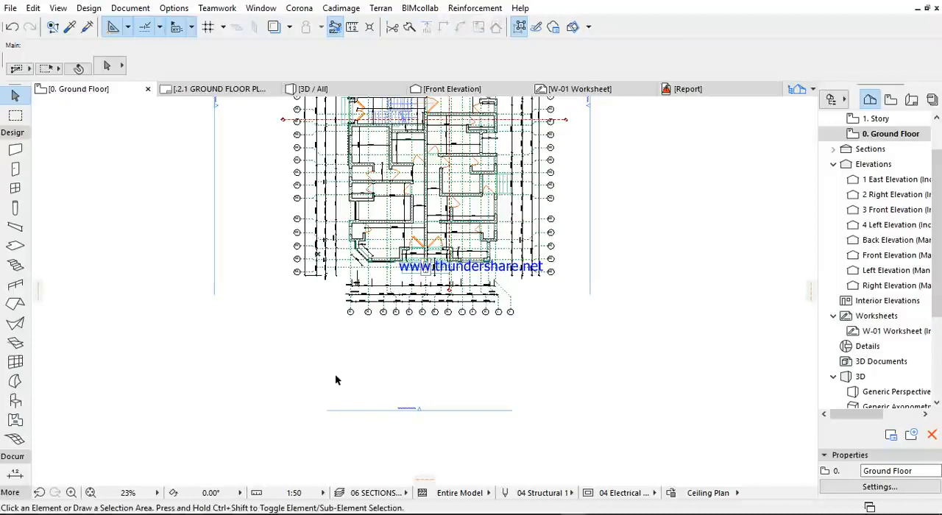
pyautogui.scroll(10, 365, 301)
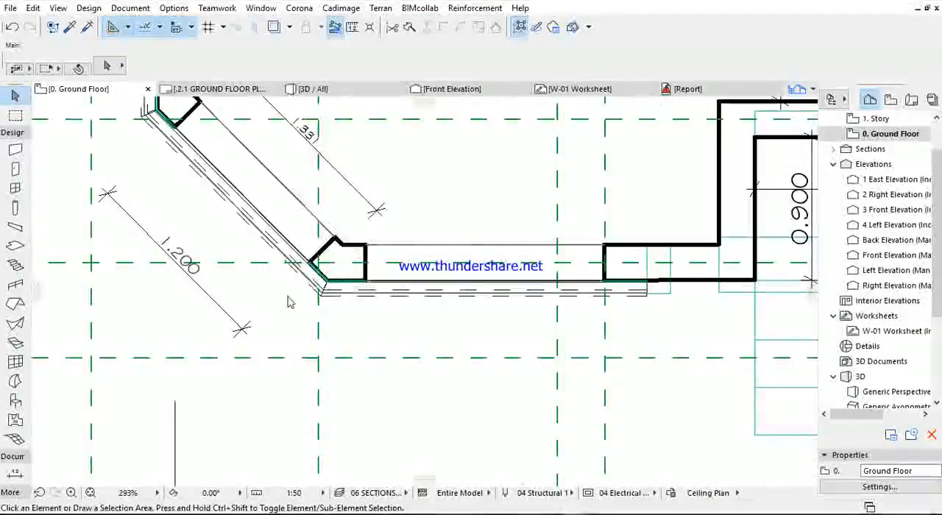
pyautogui.rightClick(285, 297)
pyautogui.click(331, 114)
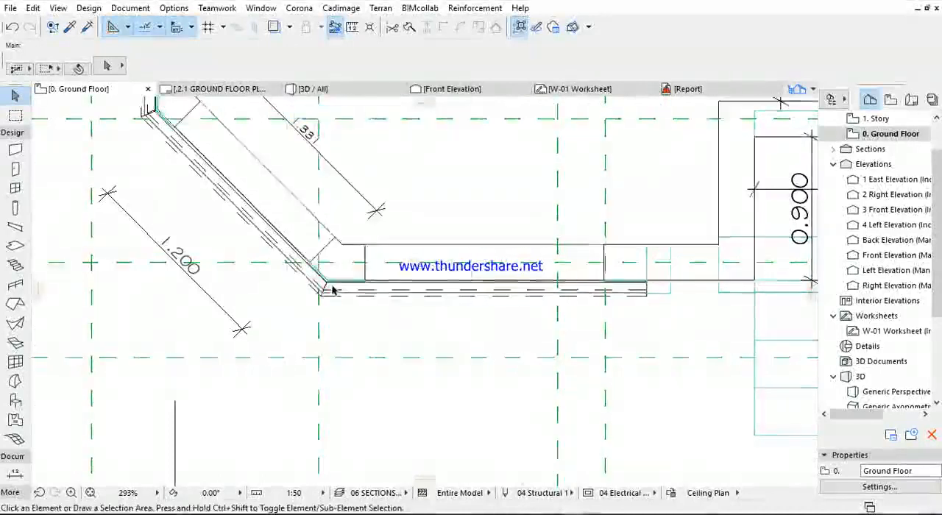
pyautogui.scroll(-2, 324, 289)
pyautogui.scroll(4, 528, 280)
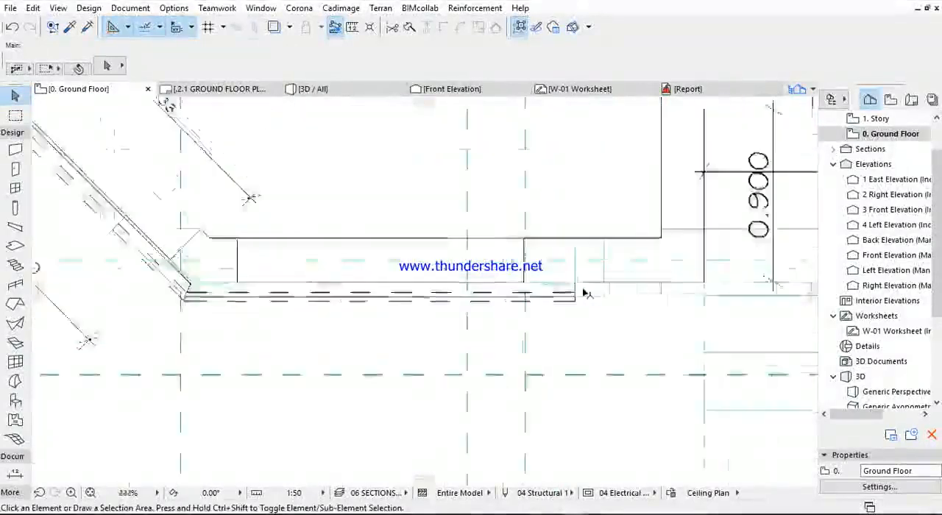
pyautogui.click(565, 304)
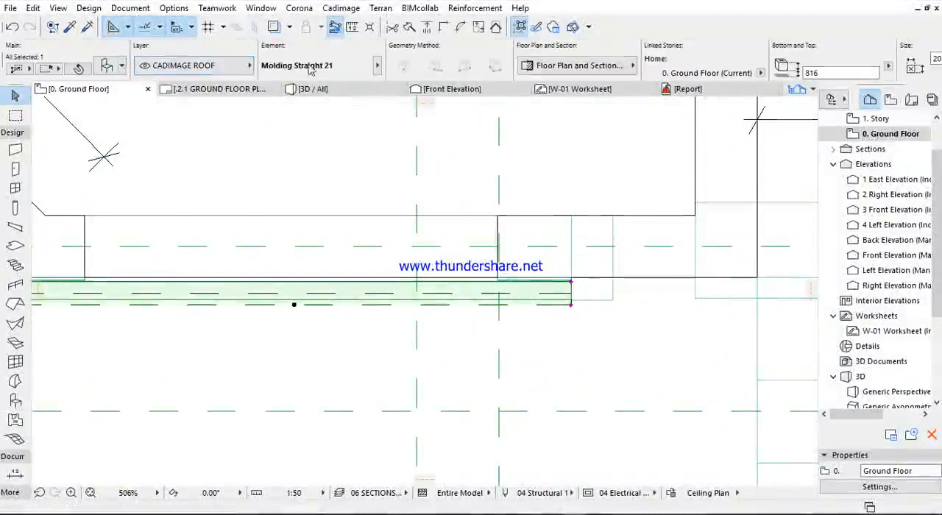
# - Examine the rooms, outer walls and central staircase of the ground floor plan under the sections and elevations layer combination
pyautogui.scroll(-5, 444, 351)
pyautogui.scroll(-3, 401, 333)
pyautogui.scroll(6, 284, 219)
pyautogui.moveTo(292, 265); pyautogui.dragTo(296, 358, button='middle')
pyautogui.moveTo(247, 219); pyautogui.dragTo(250, 271, button='middle')
pyautogui.scroll(-8, 270, 205)
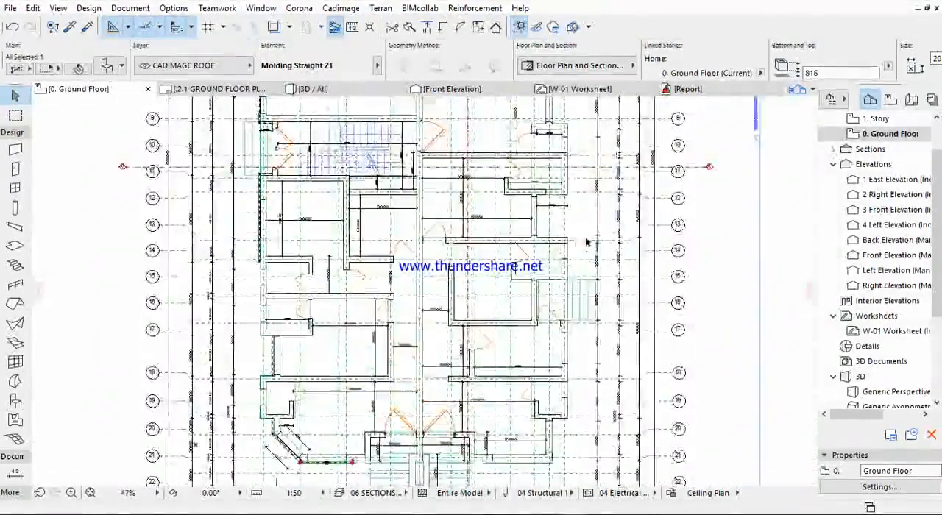
pyautogui.scroll(5, 417, 280)
pyautogui.moveTo(543, 204); pyautogui.dragTo(537, 381, button='middle')
pyautogui.scroll(-6, 537, 380)
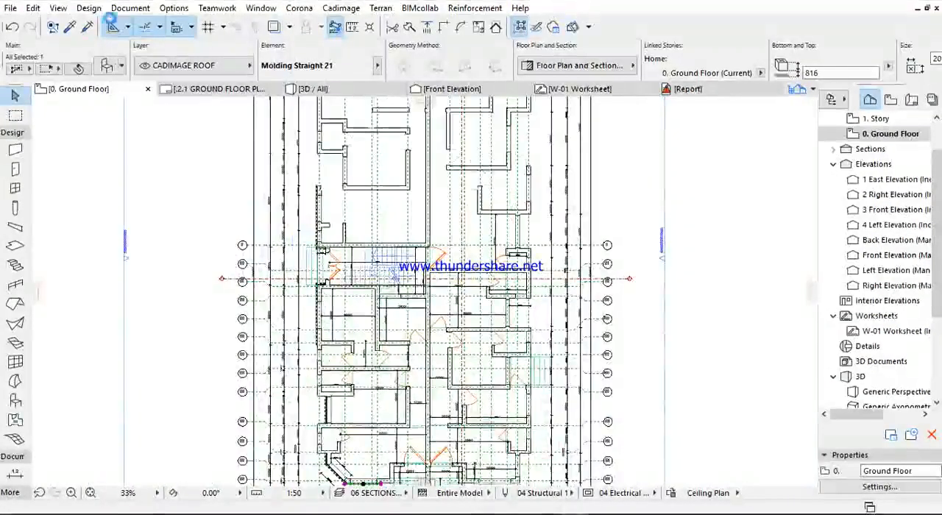
# - Apply the "02 Plans - AR..." layer combination to the ground floor plan and check the sitting room and front bay
pyautogui.click(130, 8)
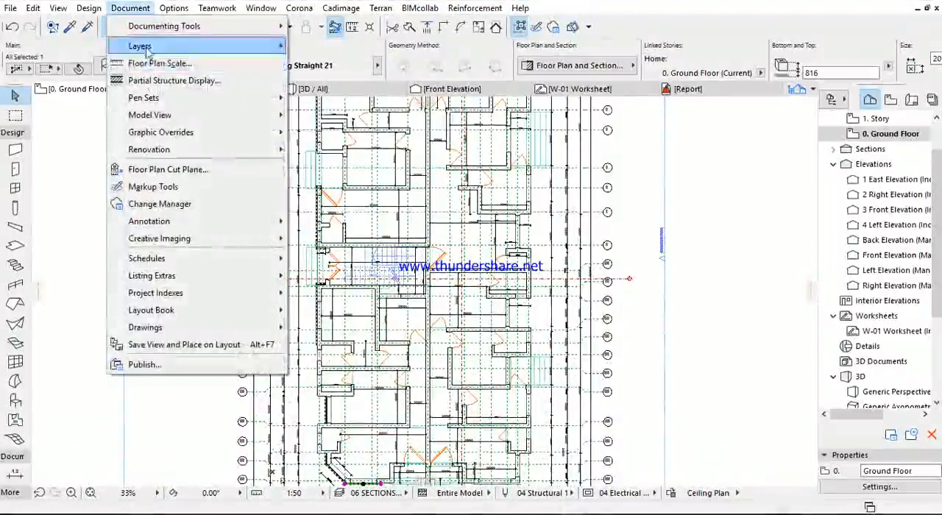
pyautogui.moveTo(147, 48)
pyautogui.click(340, 119)
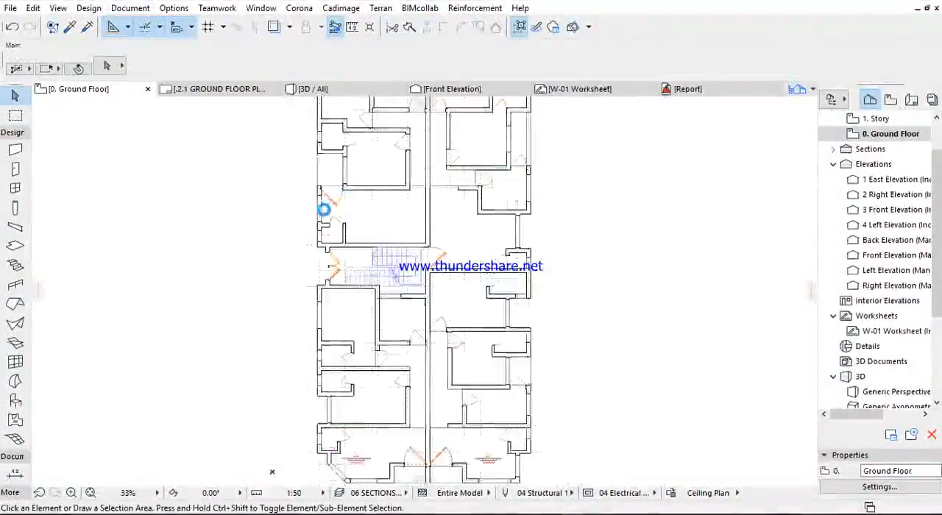
pyautogui.scroll(6, 301, 235)
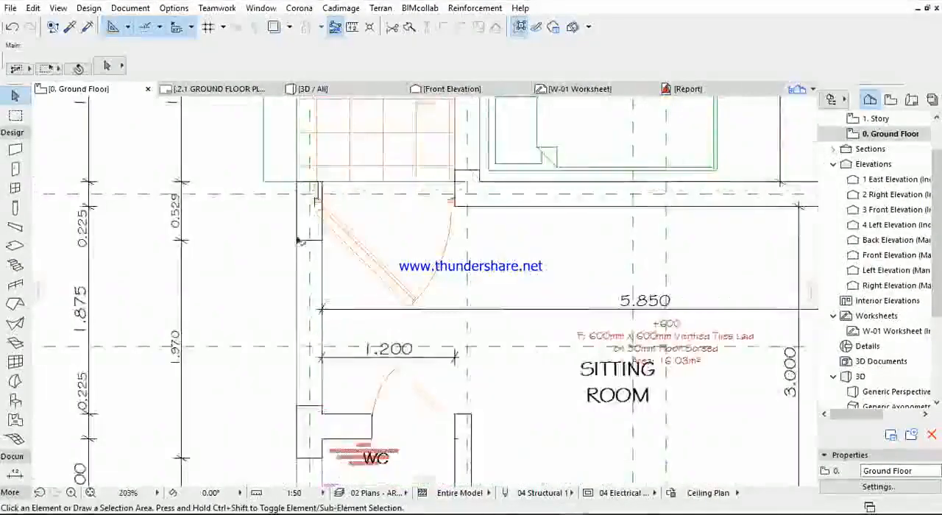
pyautogui.scroll(-5, 299, 243)
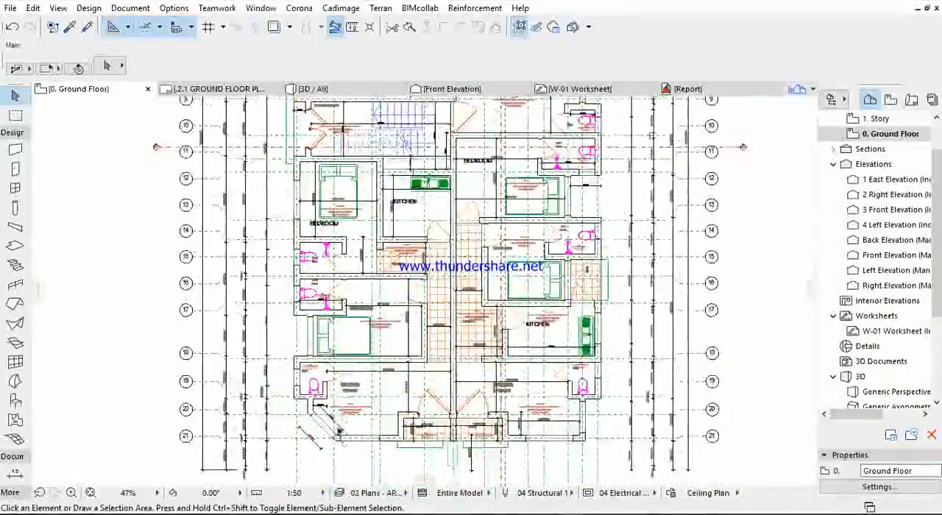
pyautogui.scroll(6, 291, 295)
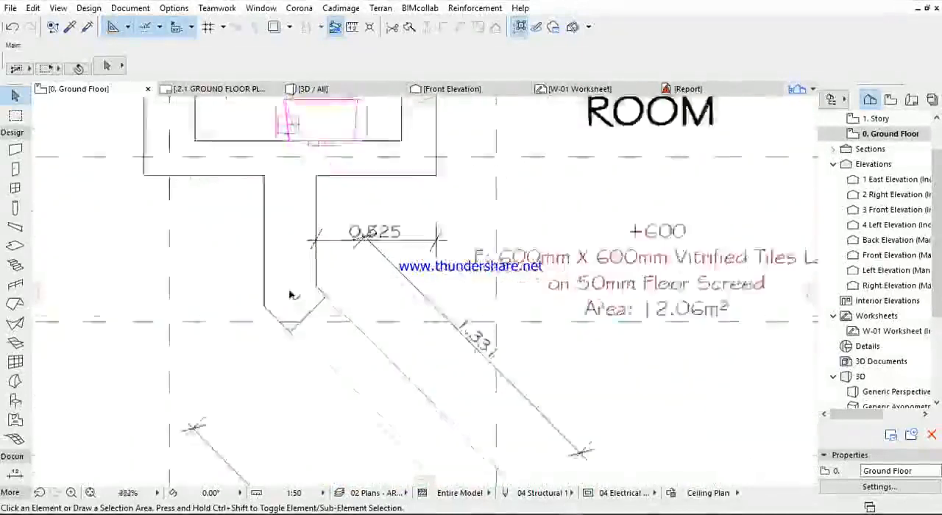
pyautogui.scroll(-3, 291, 295)
pyautogui.moveTo(341, 363); pyautogui.dragTo(315, 336, button='middle')
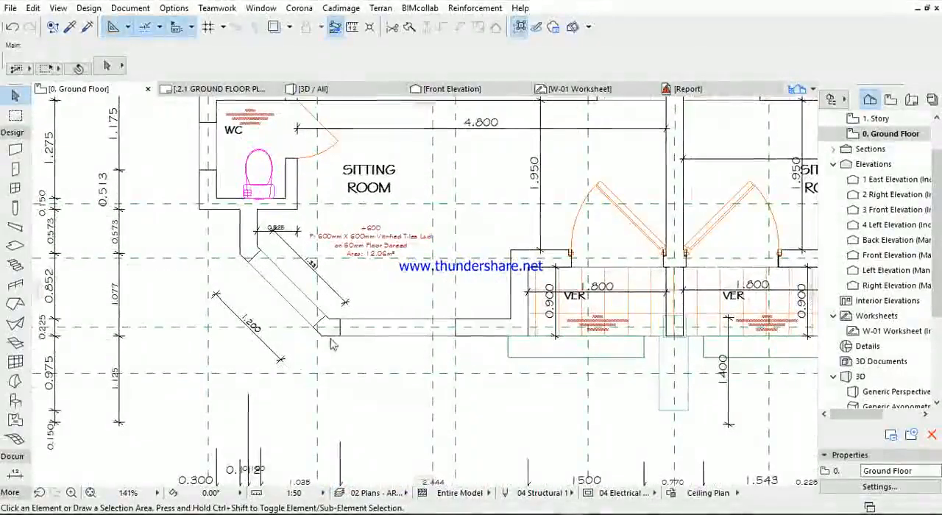
# - Open the saved architectural "0. Ground Floor" view of the block of flats and examine its walls, windows and room labels
pyautogui.click(890, 99)
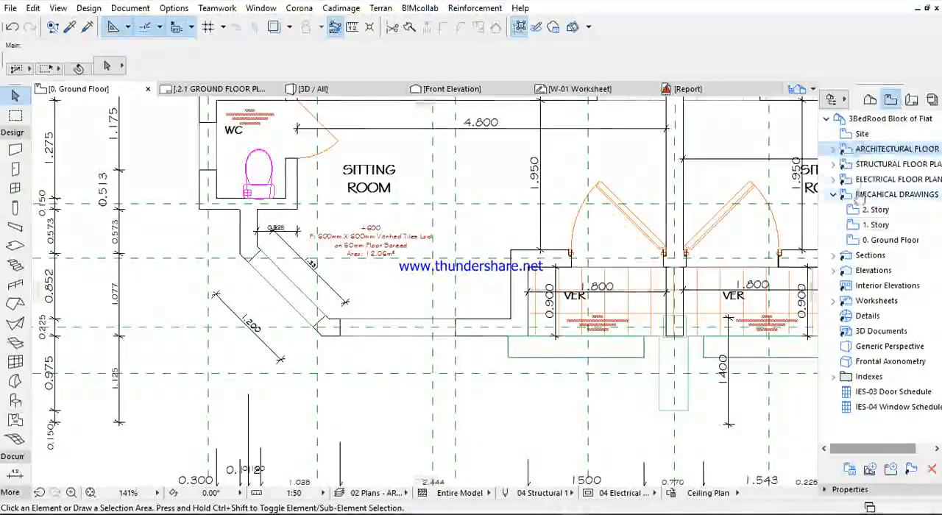
pyautogui.doubleClick(846, 149)
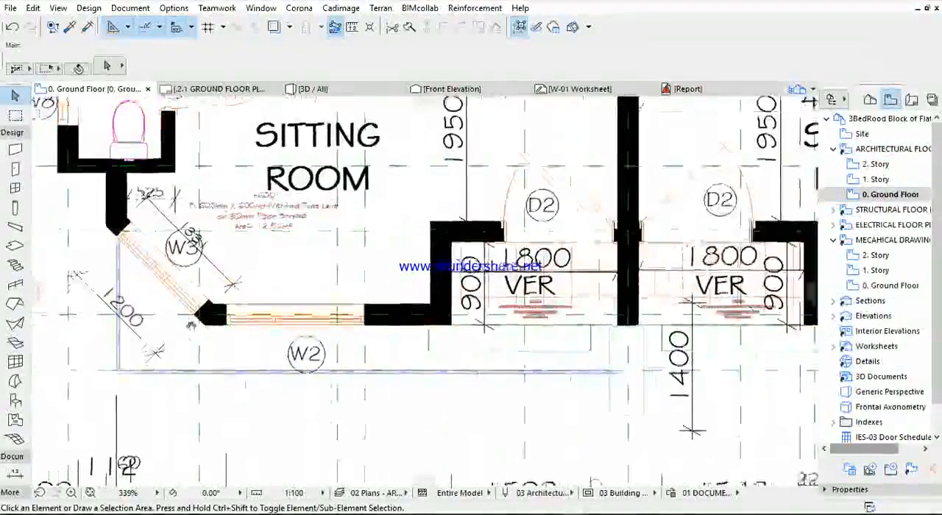
pyautogui.scroll(-4, 418, 311)
pyautogui.moveTo(551, 328); pyautogui.dragTo(443, 404, button='middle')
pyautogui.moveTo(273, 441); pyautogui.dragTo(343, 400, button='middle')
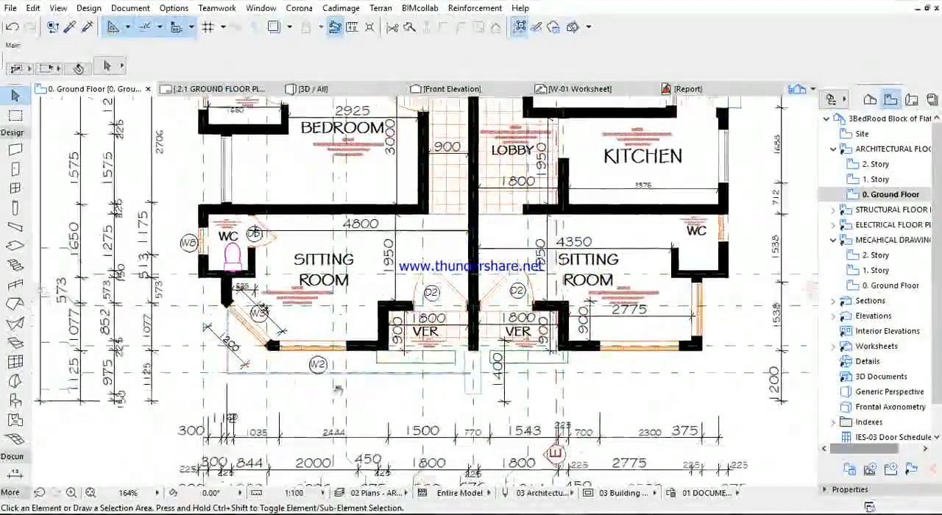
pyautogui.scroll(3, 234, 352)
pyautogui.scroll(-5, 247, 340)
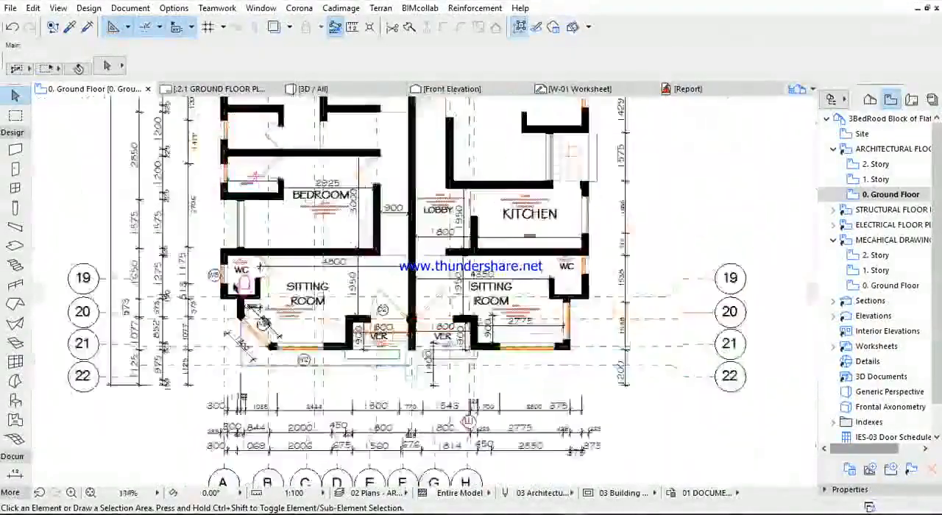
pyautogui.scroll(5, 251, 335)
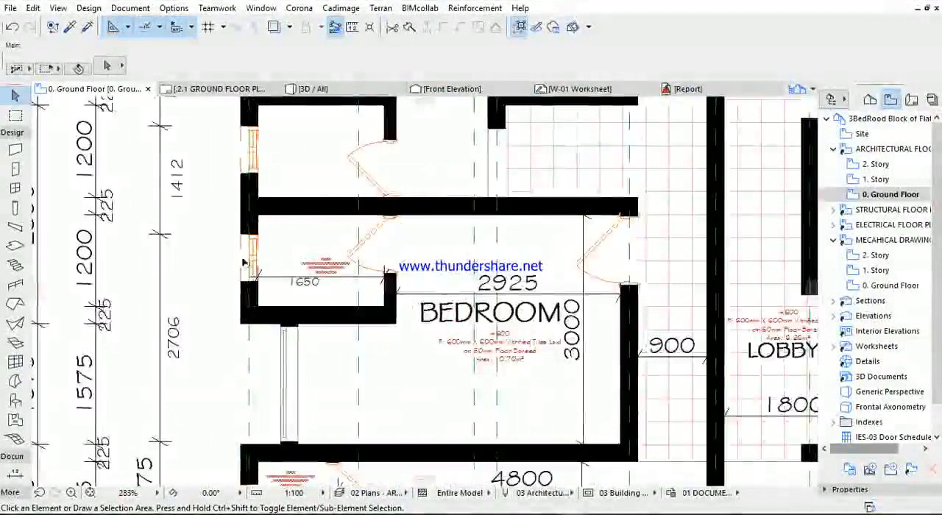
pyautogui.scroll(3, 249, 329)
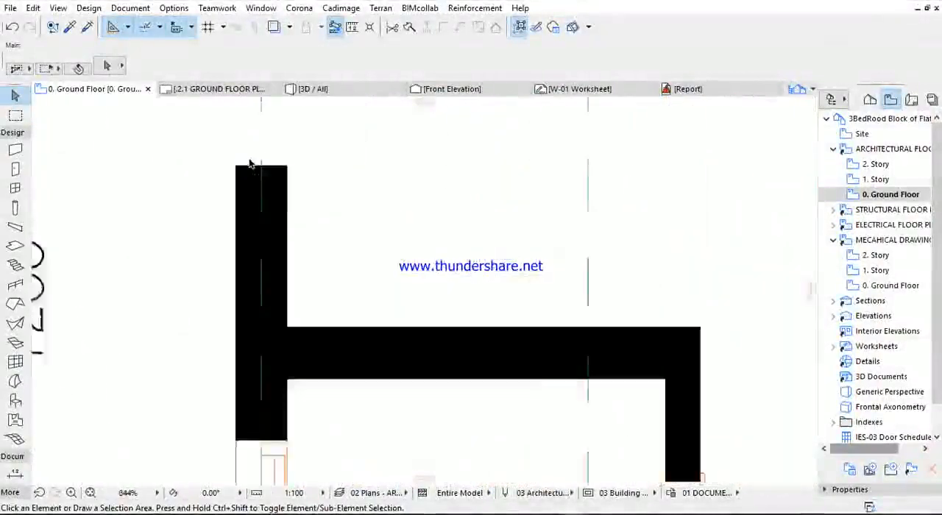
pyautogui.scroll(-4, 246, 253)
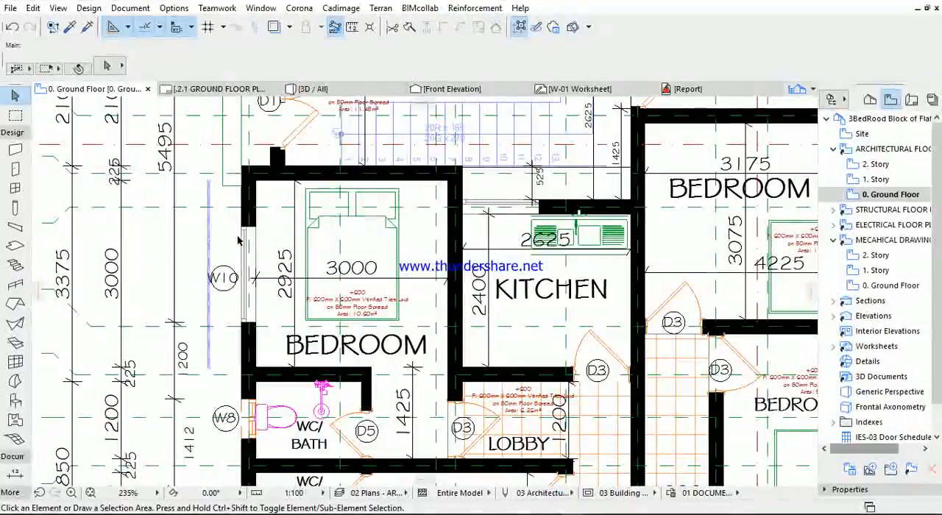
# - Review the layer combinations, model view options and pen sets available in the block of flats project
pyautogui.click(130, 8)
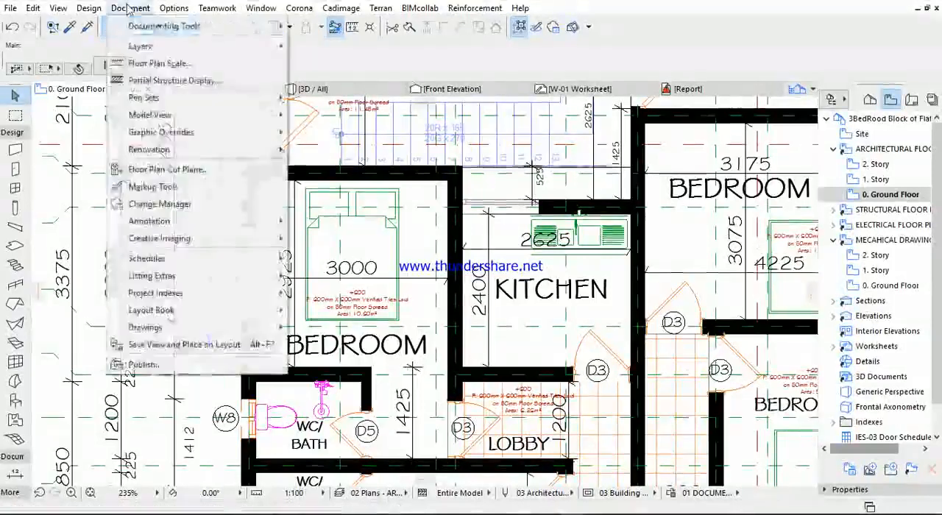
pyautogui.moveTo(266, 47)
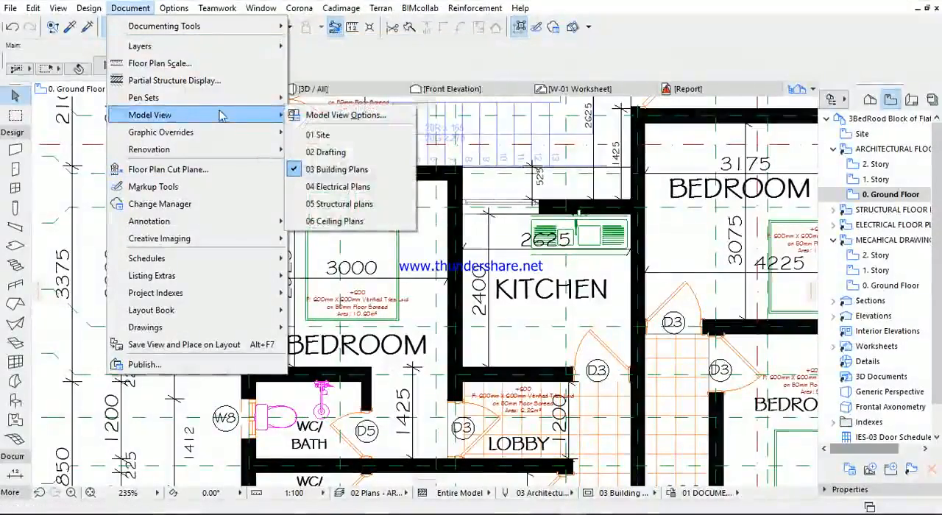
pyautogui.moveTo(229, 107)
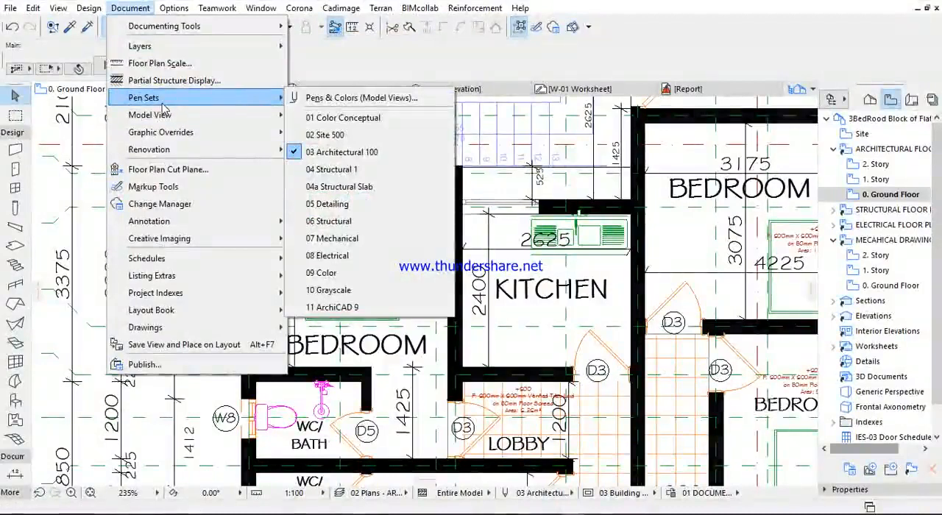
pyautogui.click(336, 64)
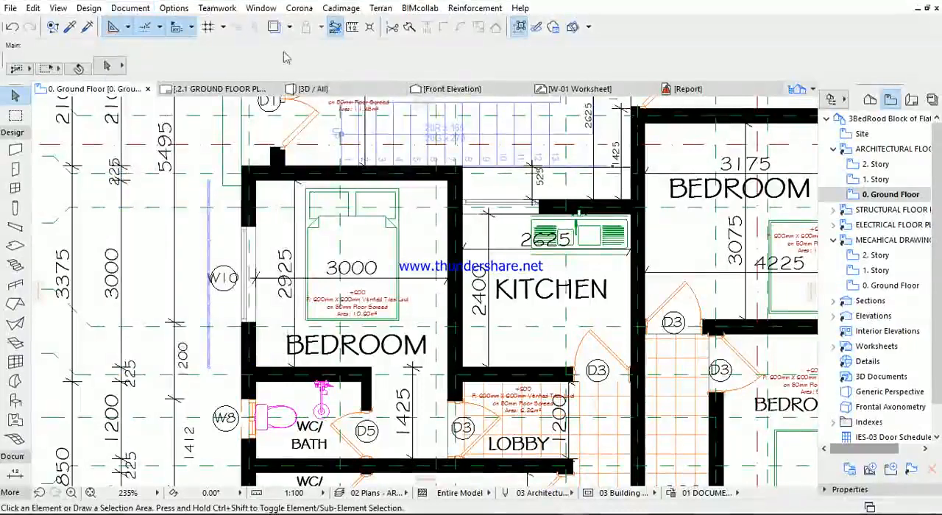
pyautogui.click(130, 8)
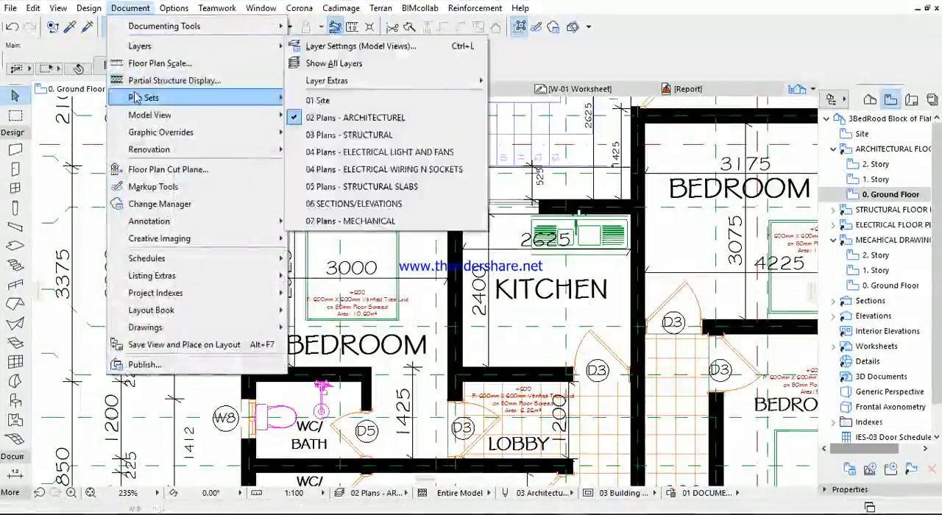
pyautogui.moveTo(137, 98)
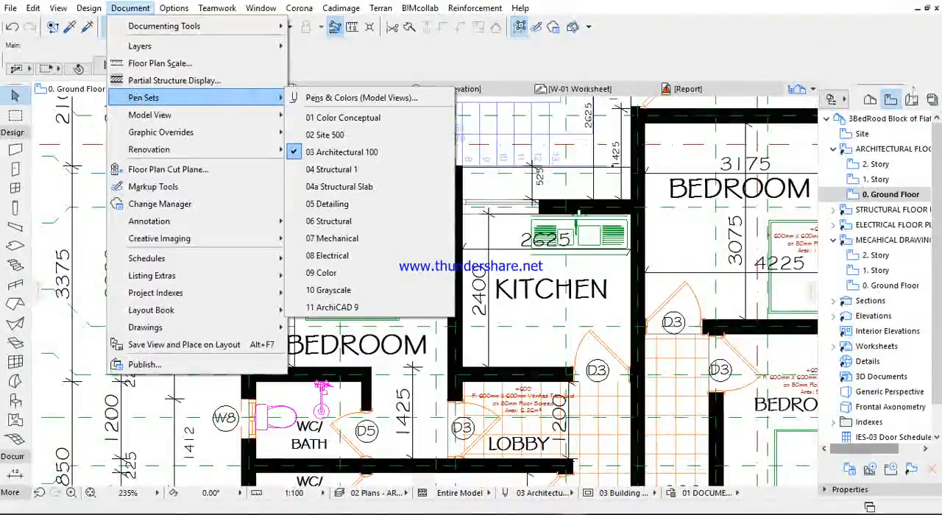
# - Show the block of flats' project map and inspect its 03 Architectural 100 pen set in the model view pens and colors
pyautogui.click(871, 99)
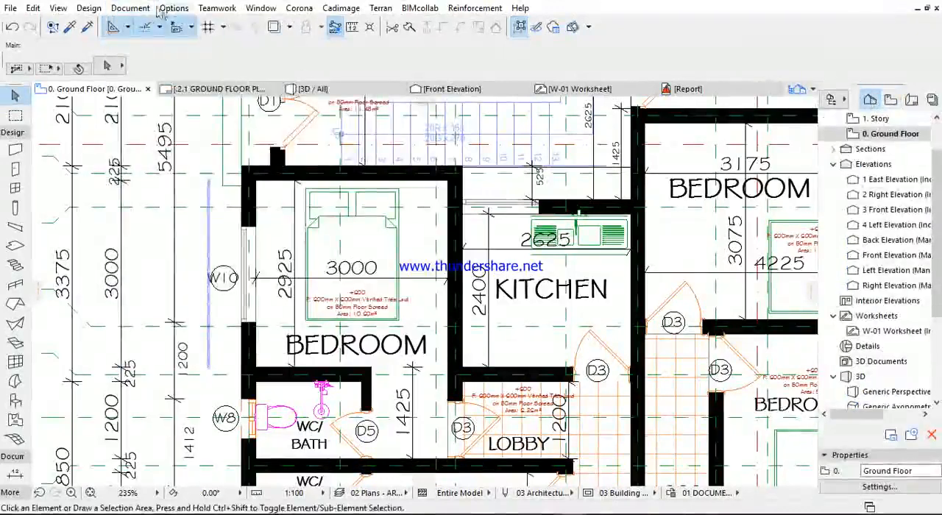
pyautogui.click(130, 8)
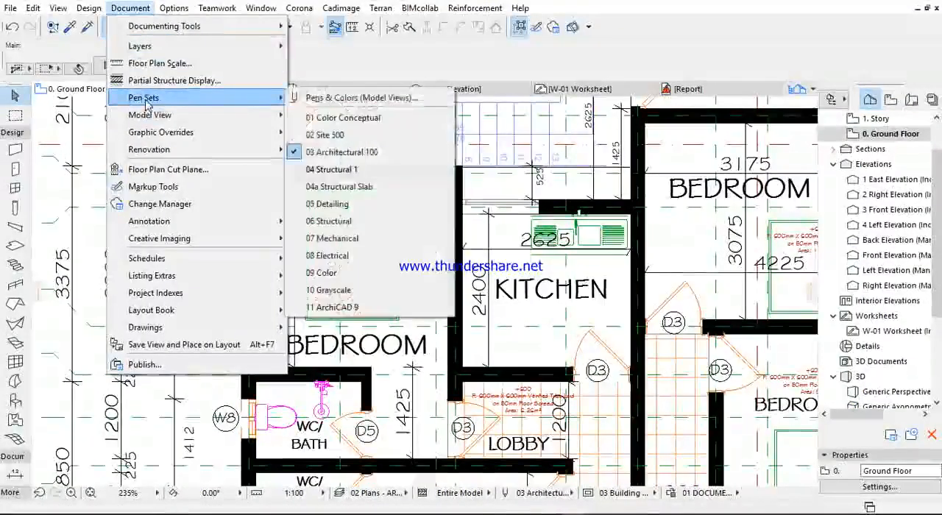
pyautogui.click(346, 97)
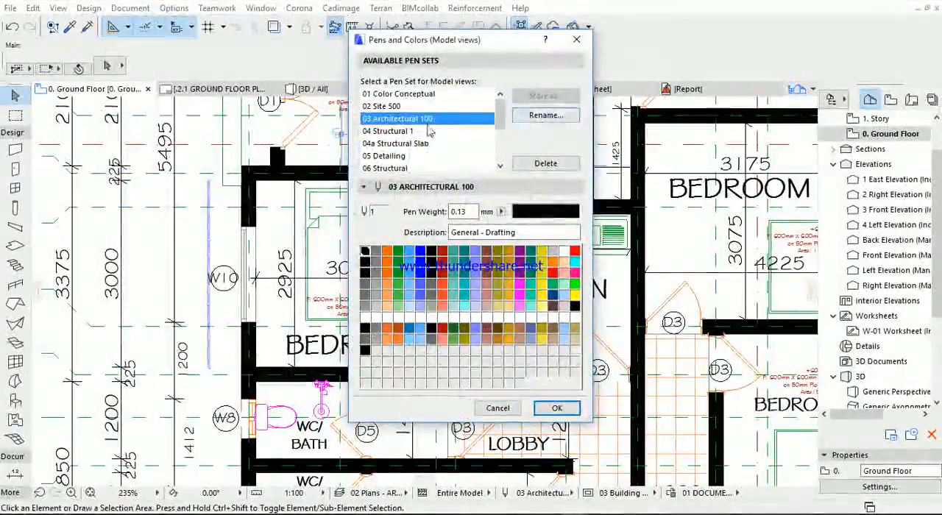
pyautogui.click(576, 39)
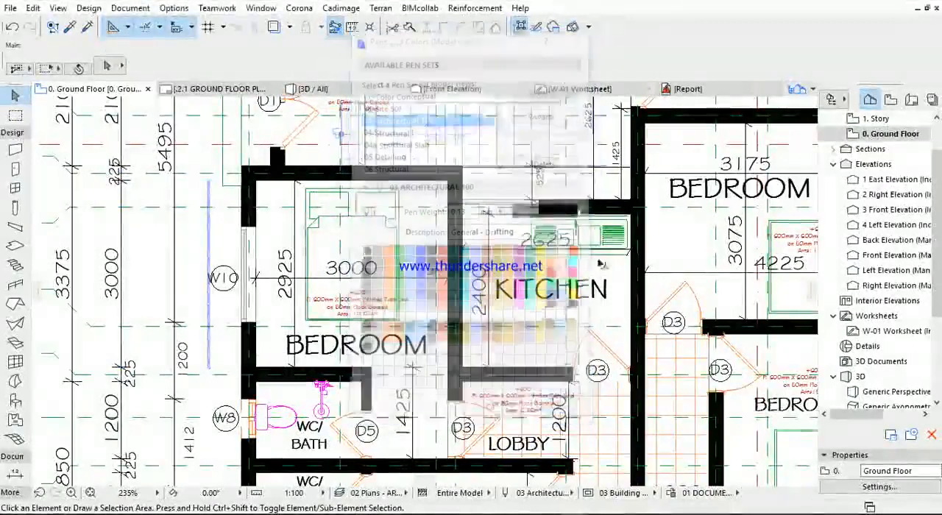
# - Switch to the untitled project and open its ground floor plan
pyautogui.moveTo(573, 506)
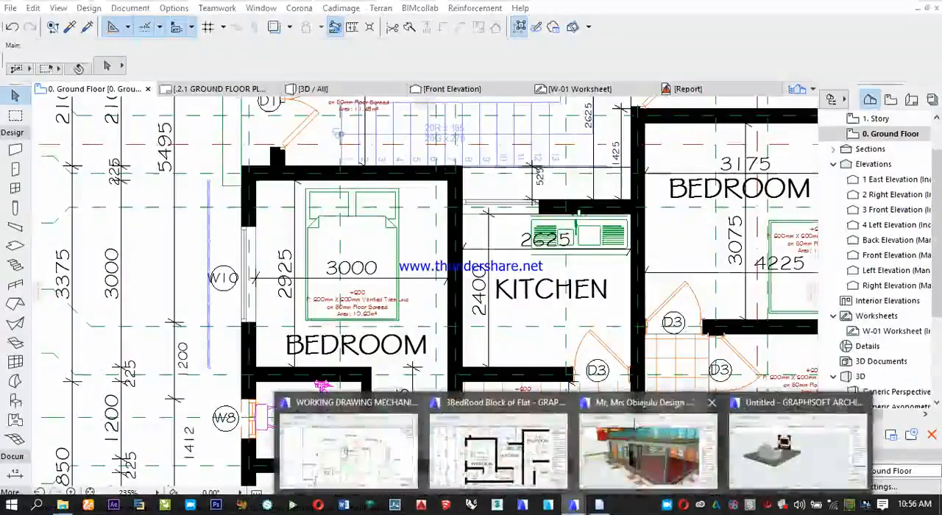
pyautogui.click(766, 451)
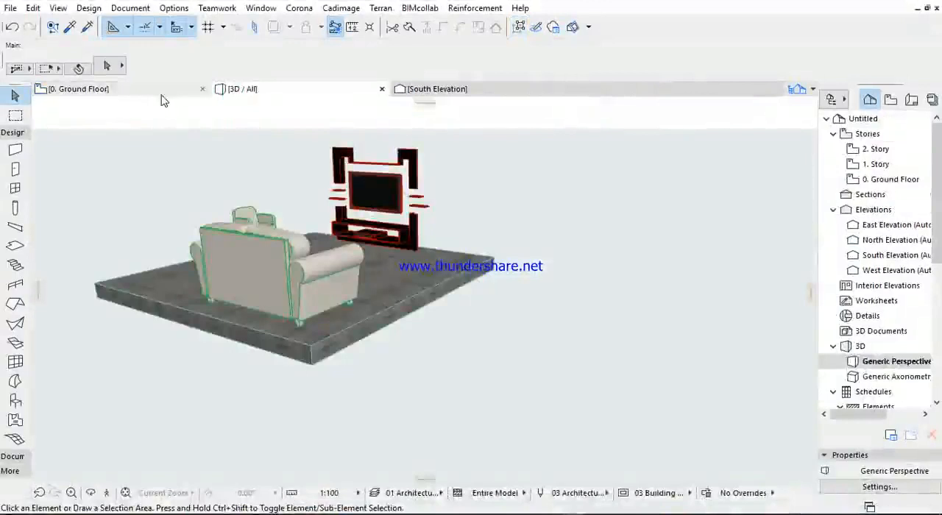
pyautogui.click(163, 92)
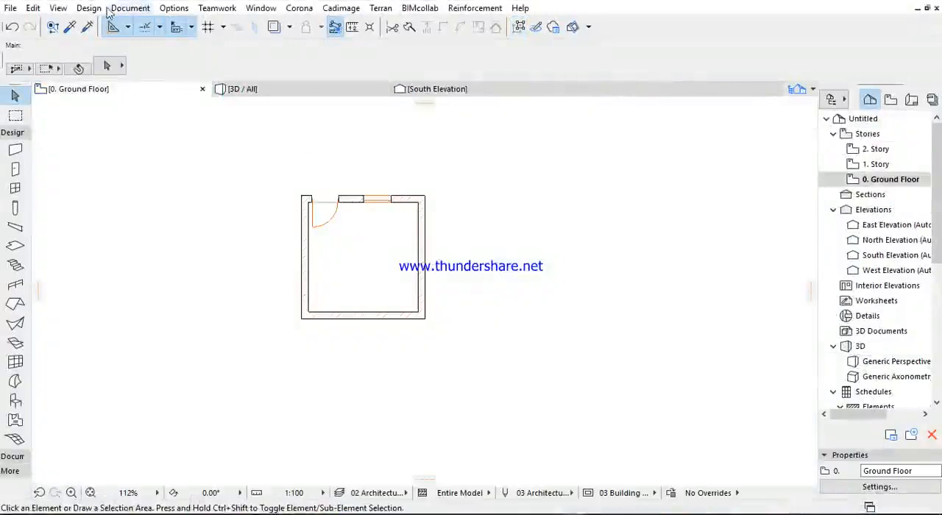
# - Browse the available model view pen sets and inspect pen 27, Walls/Curtain Walls - Cut Structural, in 03 Architectural 100
pyautogui.click(126, 8)
pyautogui.moveTo(134, 97)
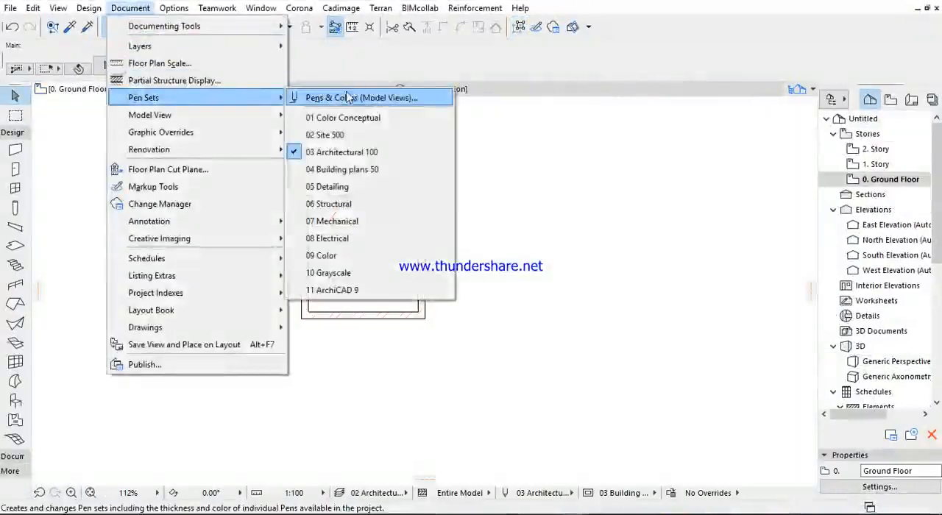
pyautogui.click(348, 98)
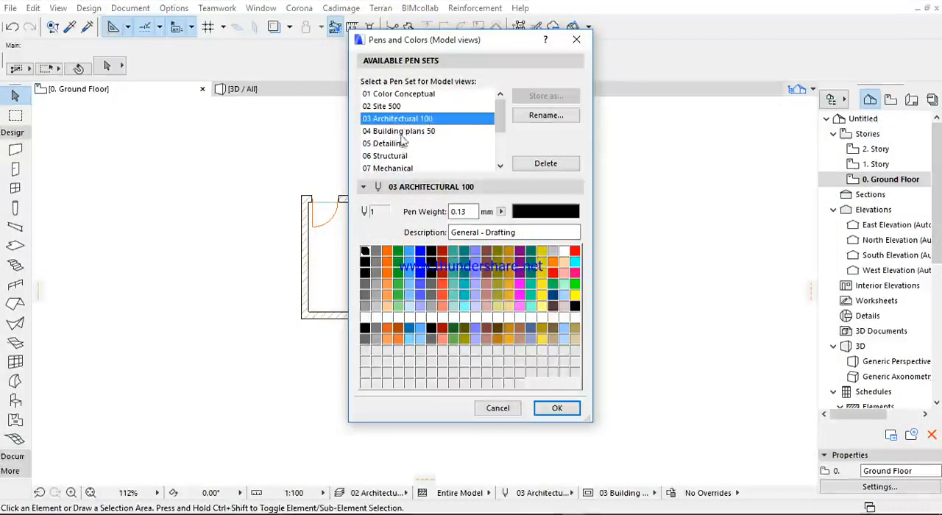
pyautogui.scroll(-1, 394, 151)
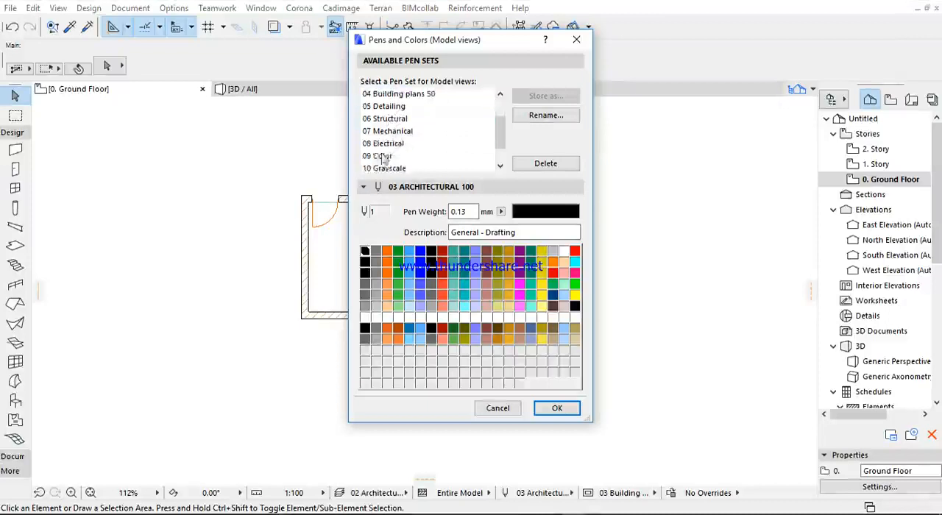
pyautogui.scroll(-2, 398, 153)
pyautogui.scroll(4, 397, 145)
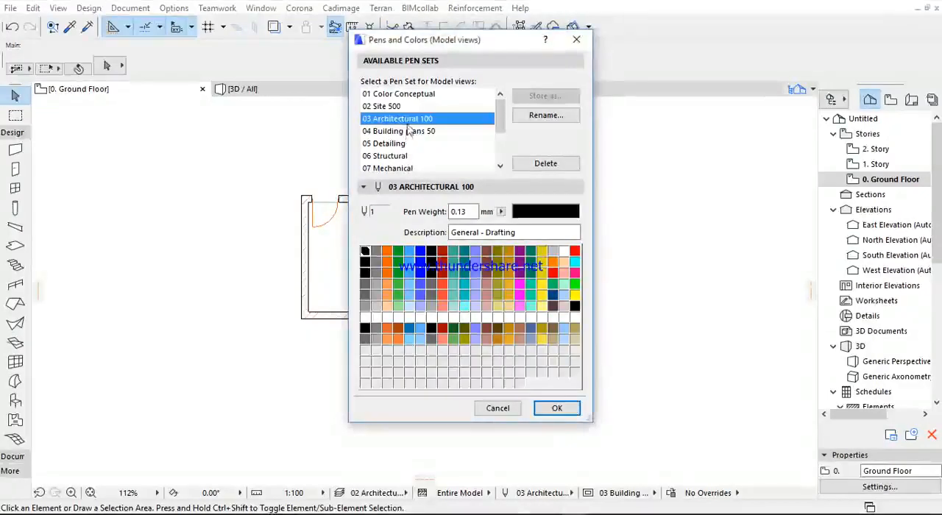
pyautogui.click(430, 262)
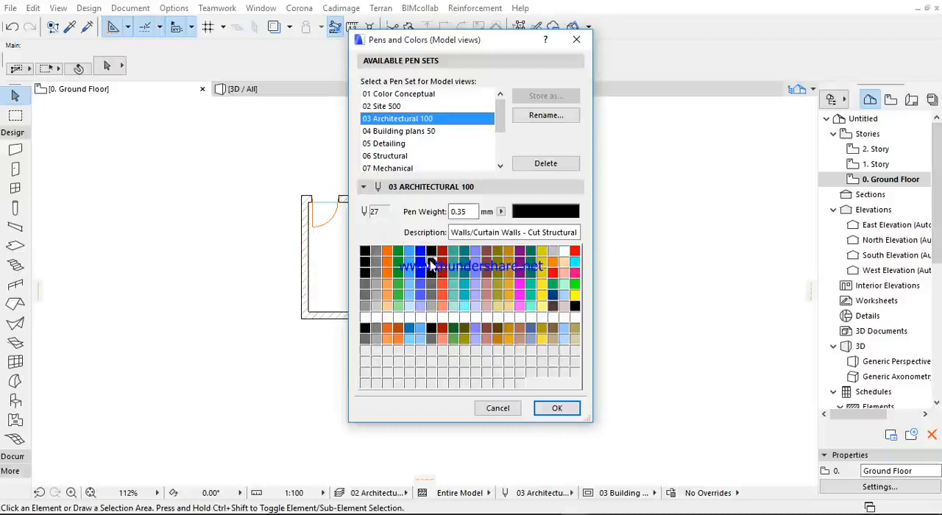
# - Close the pen settings and examine the wall outline closely at the corner beside the door
pyautogui.click(313, 160)
pyautogui.click(576, 40)
pyautogui.rightClick(295, 178)
pyautogui.click(313, 238)
pyautogui.scroll(5, 311, 204)
pyautogui.scroll(6, 311, 205)
pyautogui.scroll(-3, 332, 204)
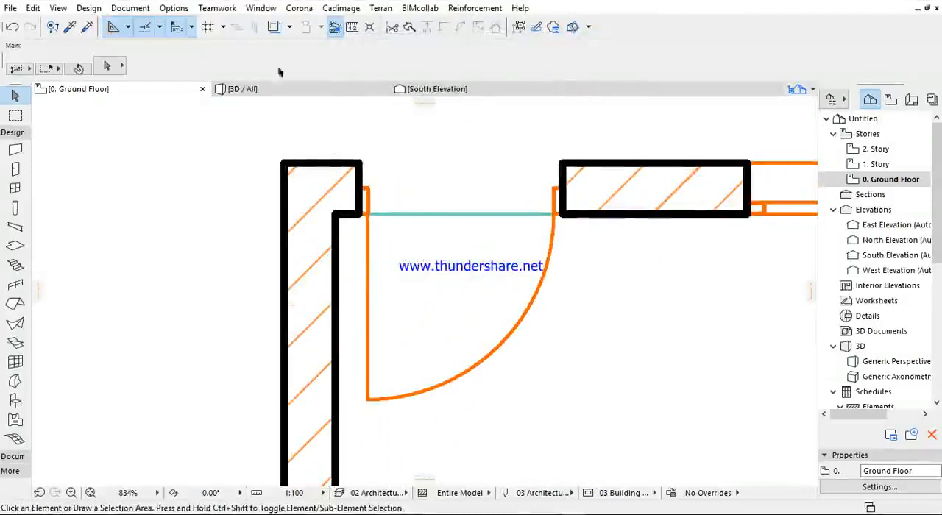
# - Recheck the weight of pen 27 in the 03 Architectural 100 pen set, leaving the settings without changes
pyautogui.click(130, 8)
pyautogui.moveTo(141, 49)
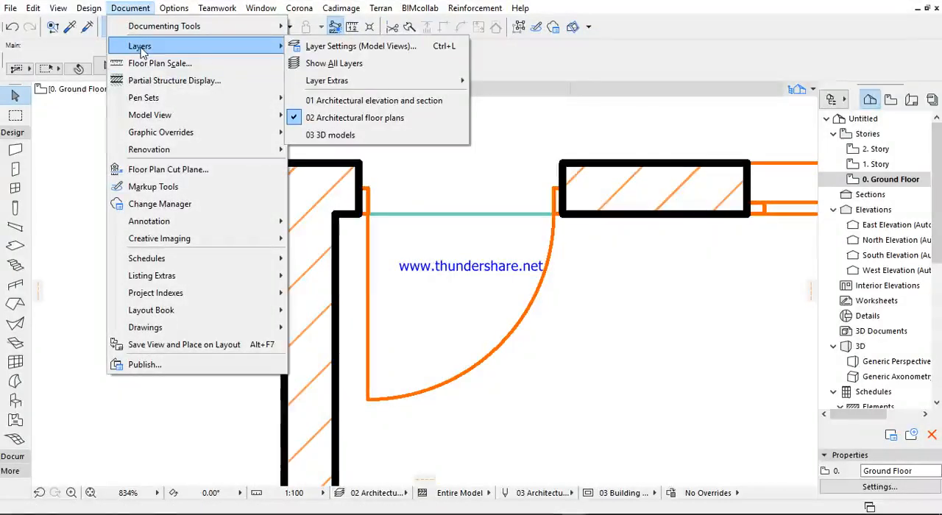
pyautogui.moveTo(153, 97)
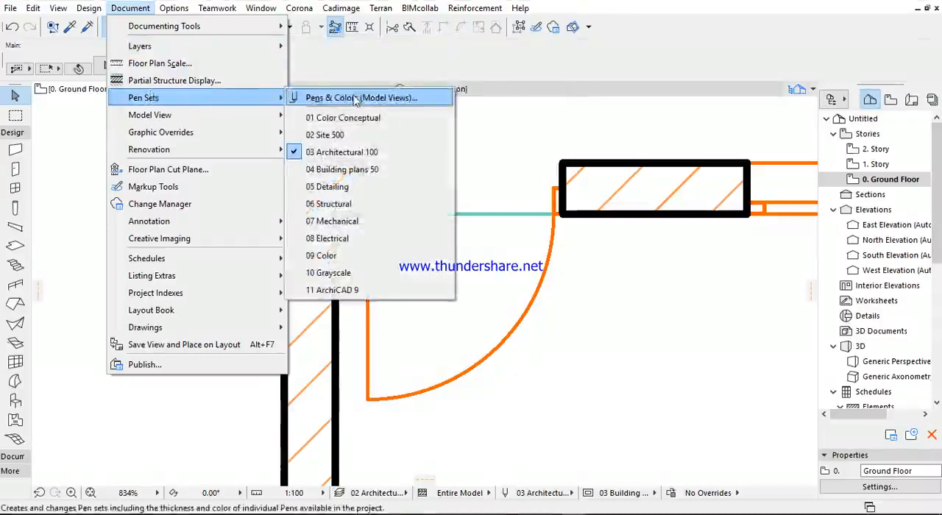
pyautogui.click(356, 98)
pyautogui.click(430, 262)
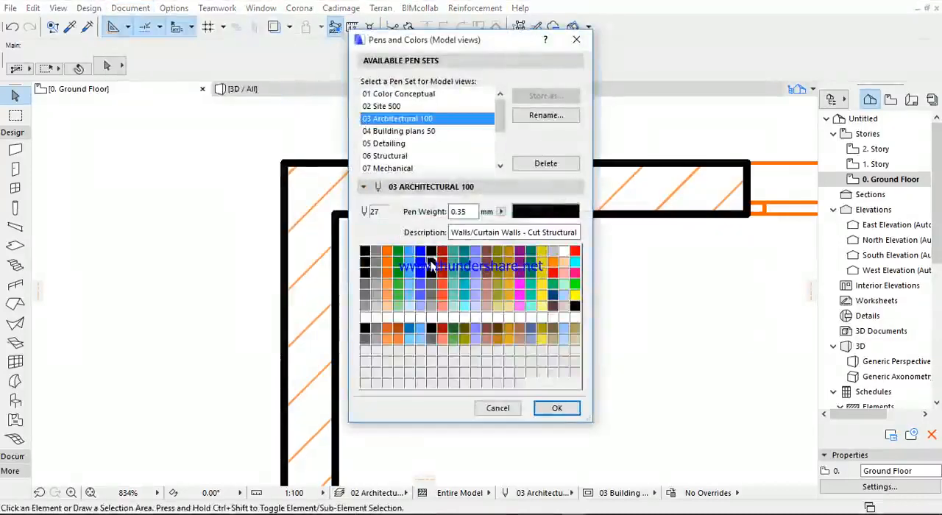
pyautogui.click(433, 273)
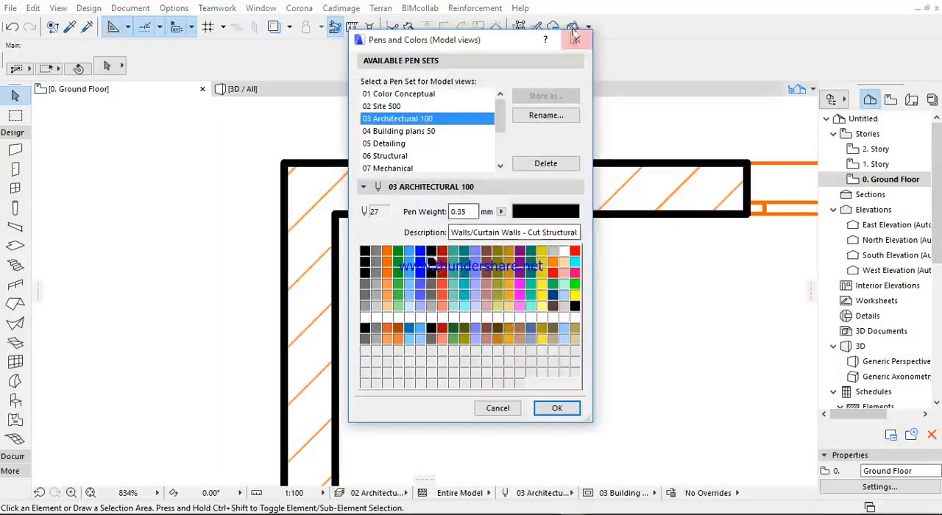
pyautogui.click(576, 39)
# - Select the wall containing the door, check its floor plan and section settings, and clear the selection
pyautogui.click(287, 163)
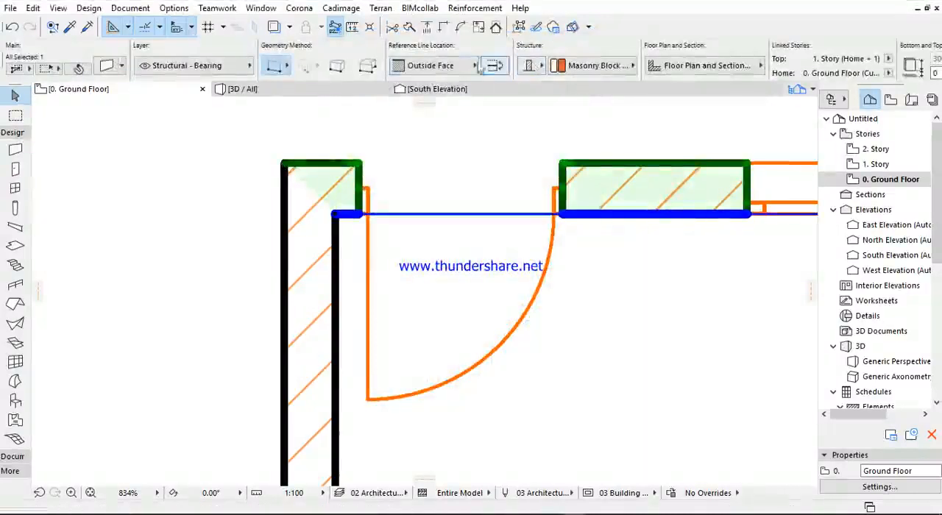
pyautogui.scroll(-3, 616, 69)
pyautogui.click(559, 66)
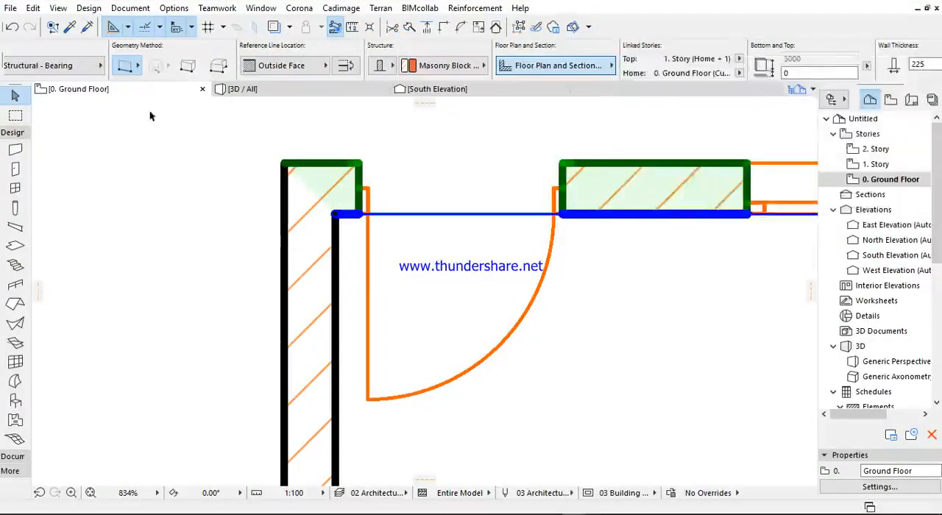
pyautogui.click(156, 151)
# - Set the weight of pen 27, Walls/Curtain Walls - Cut Structural, to 0.70 mm in the model view pen set
pyautogui.click(130, 8)
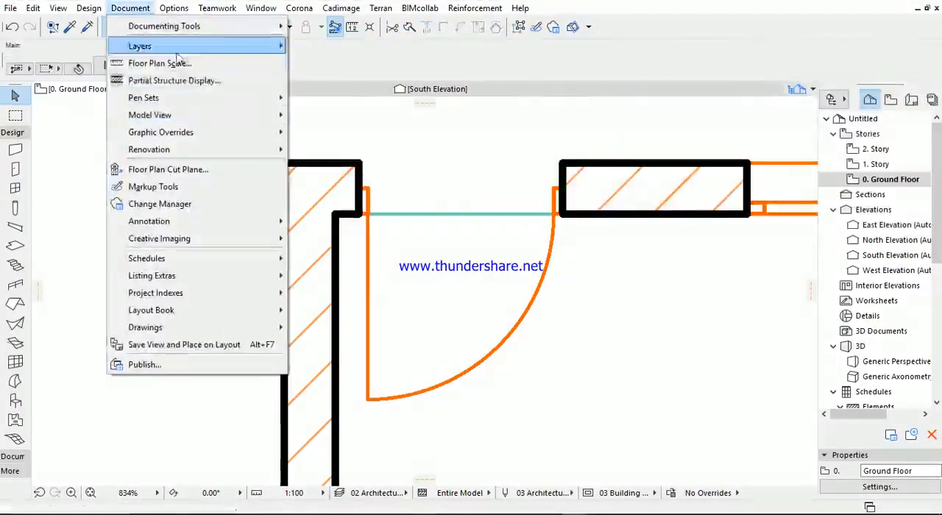
pyautogui.moveTo(196, 50)
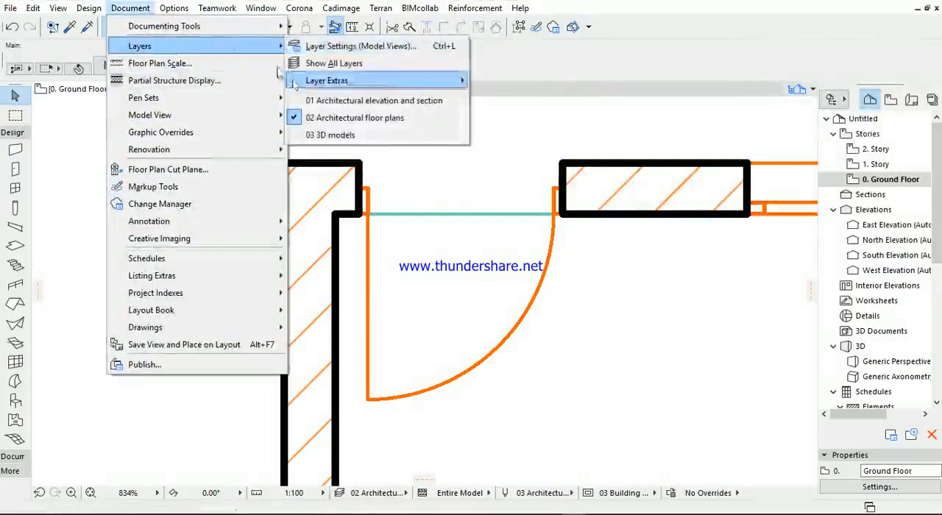
pyautogui.moveTo(150, 97)
pyautogui.click(364, 98)
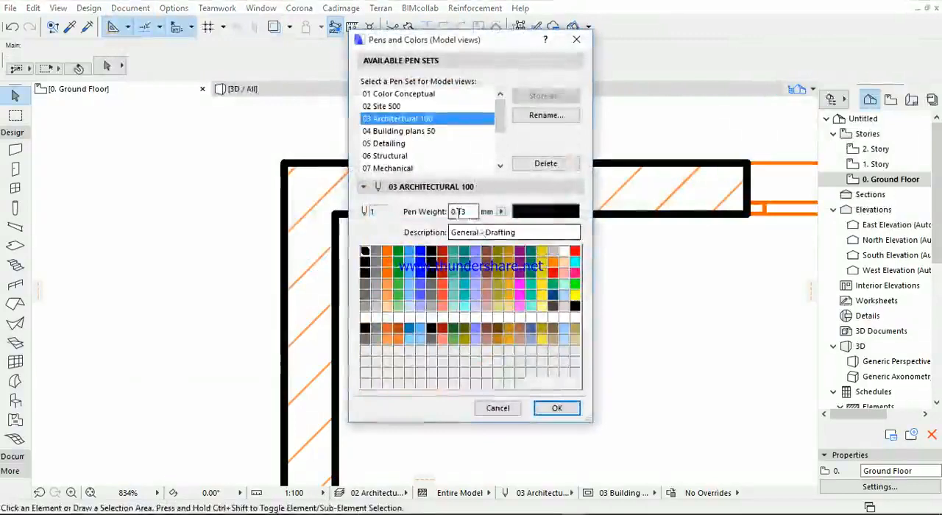
pyautogui.click(430, 263)
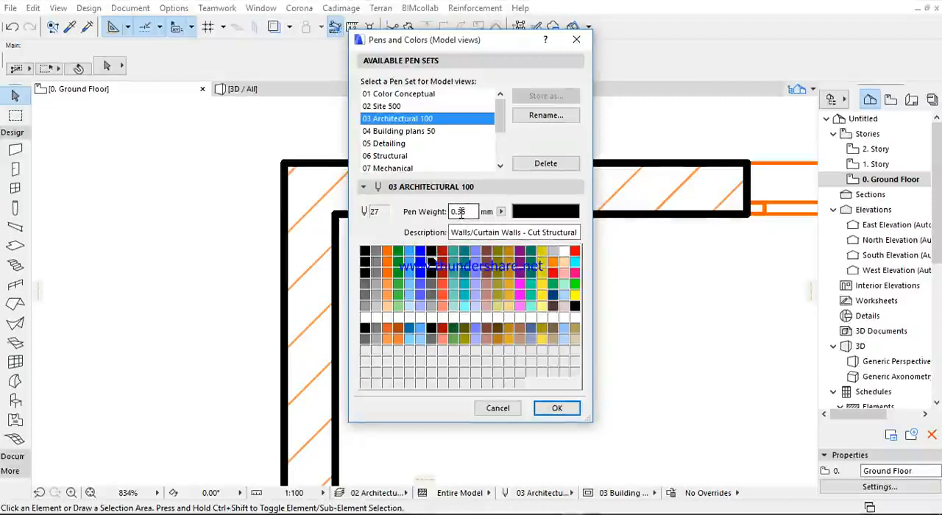
pyautogui.click(467, 212)
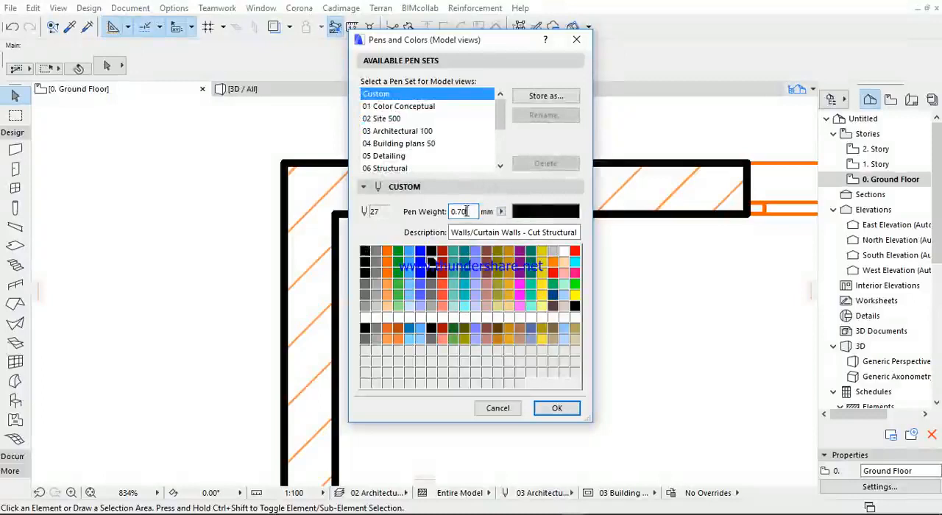
# - Overwrite the 03 Architectural 100 pen set with the custom pens, apply it and check the wall outlines on the plan
pyautogui.click(544, 95)
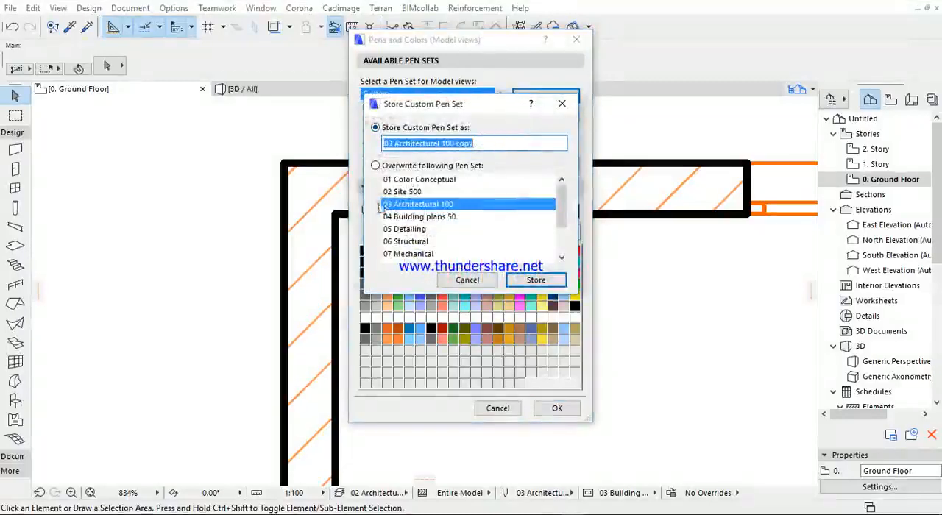
pyautogui.click(404, 209)
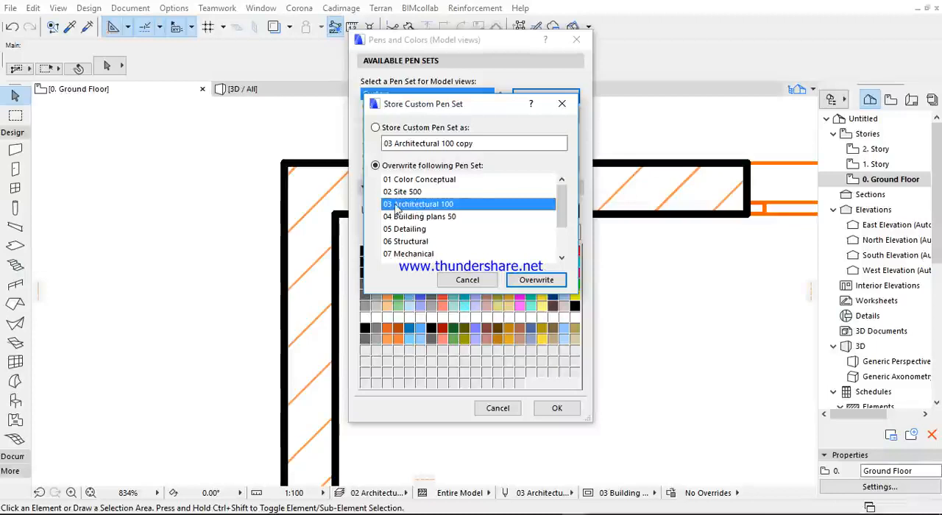
pyautogui.click(536, 280)
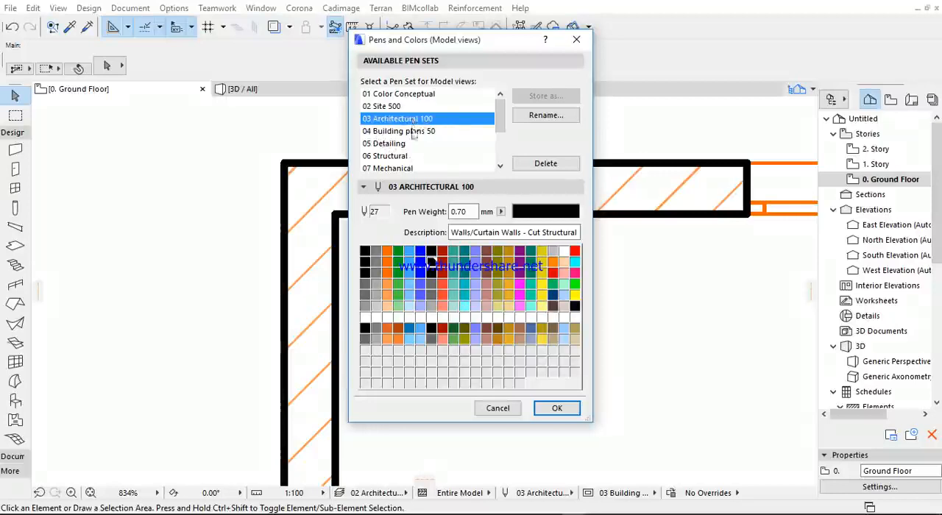
pyautogui.click(556, 408)
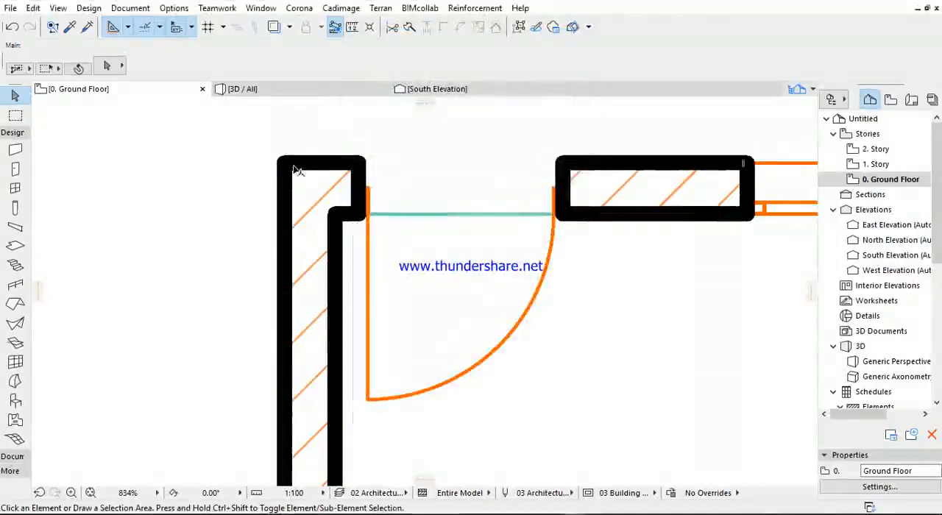
pyautogui.scroll(-5, 298, 170)
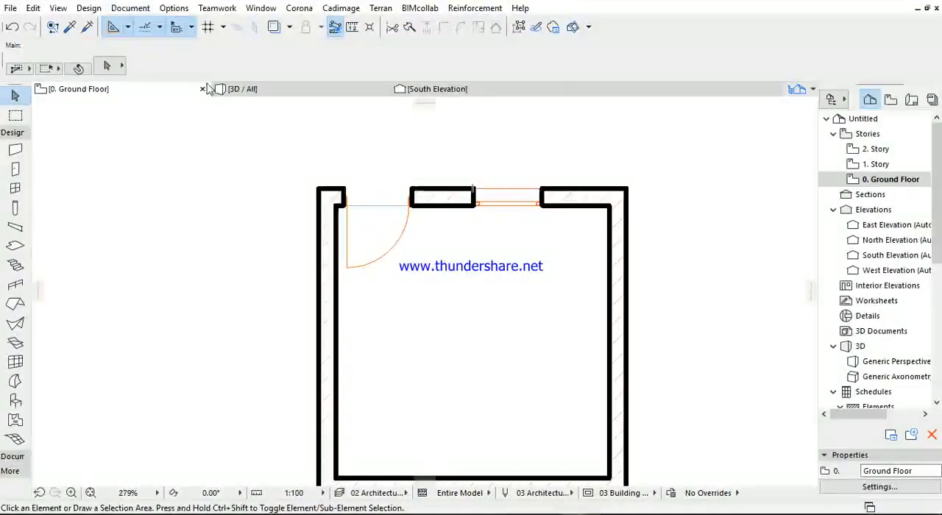
# - Undo the last model change and set the weight of pen 27, Walls/Curtain Walls - Cut Structural, to 0.35 mm in the model view pens
pyautogui.hotkey('ctrl', 'z')
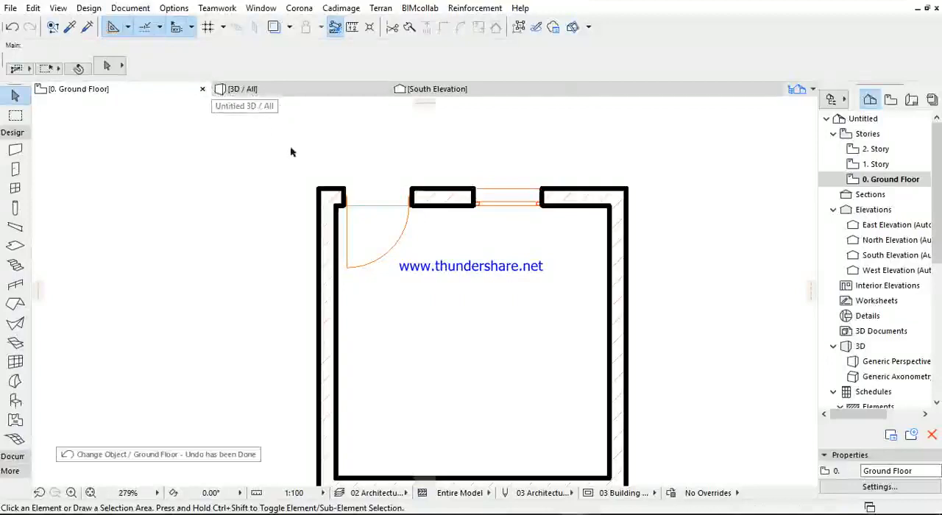
pyautogui.scroll(4, 343, 214)
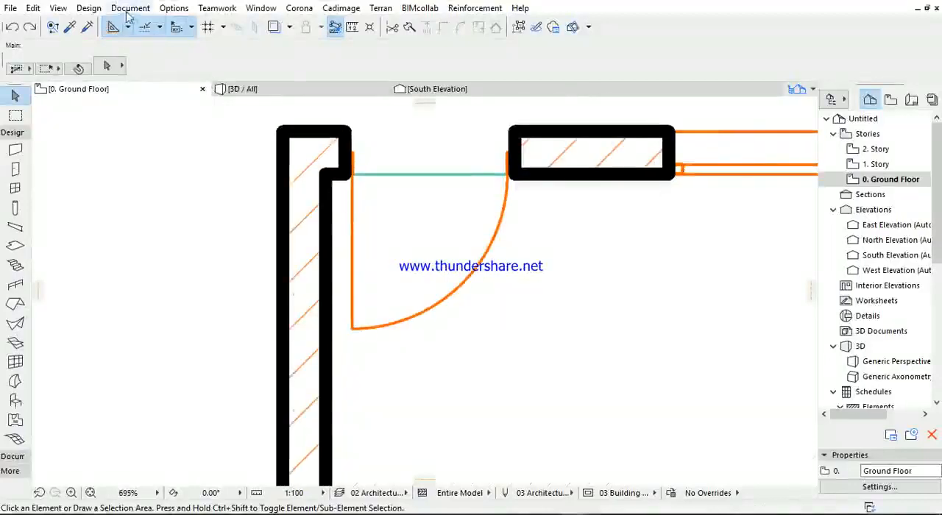
pyautogui.click(130, 8)
pyautogui.moveTo(221, 97)
pyautogui.click(349, 94)
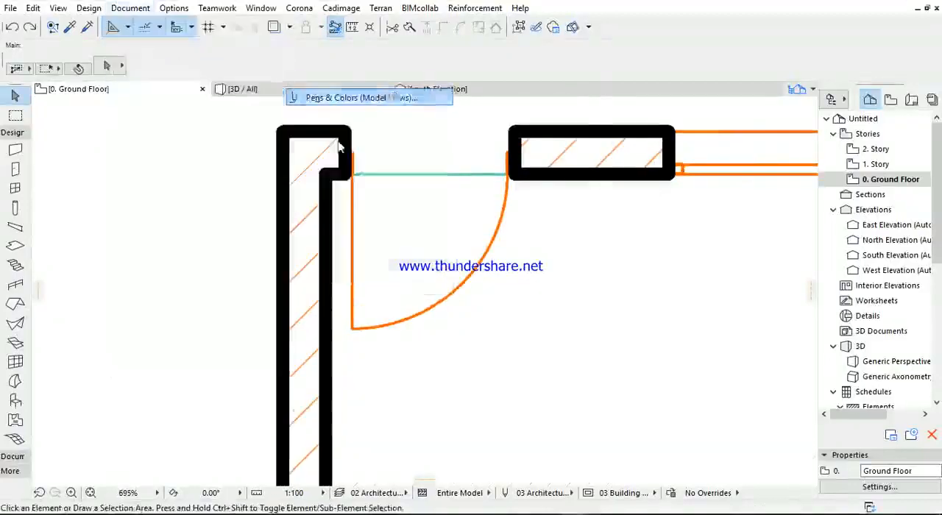
pyautogui.click(431, 262)
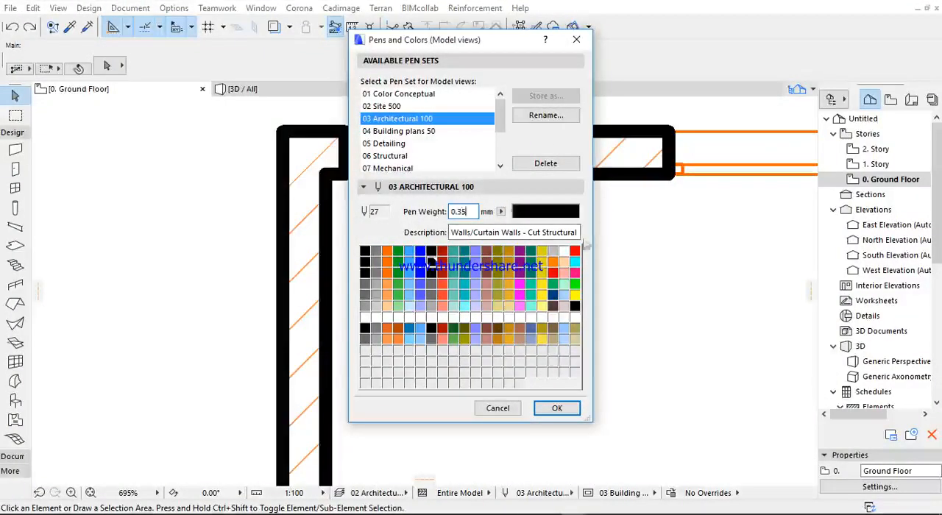
pyautogui.press('Tab')
# - Store the custom pens by overwriting the 03 Architectural 100 pen set, and apply it to the ground floor plan
pyautogui.click(545, 96)
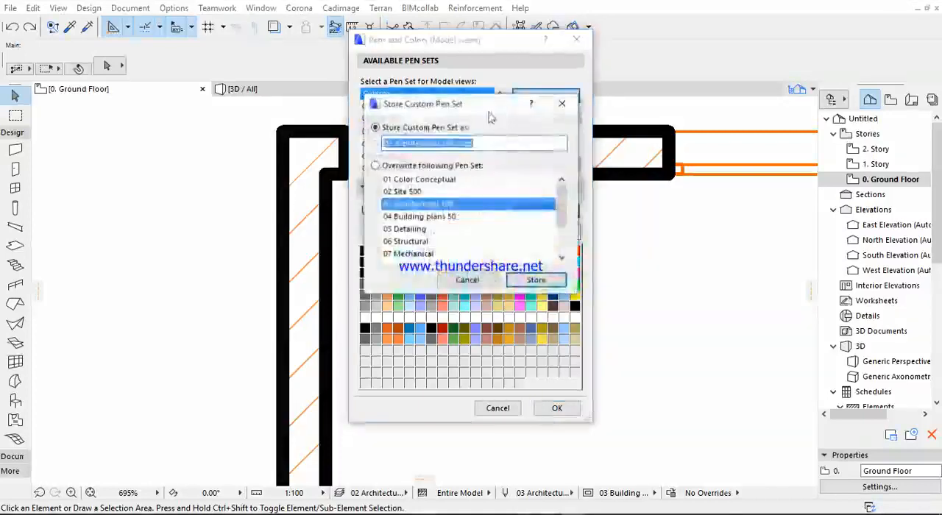
pyautogui.click(432, 165)
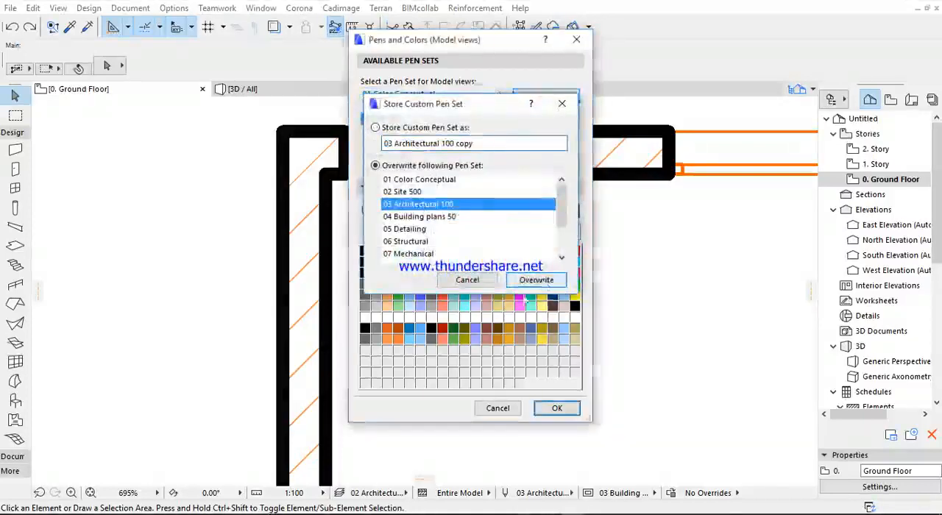
pyautogui.click(535, 279)
pyautogui.click(556, 408)
pyautogui.scroll(-3, 253, 151)
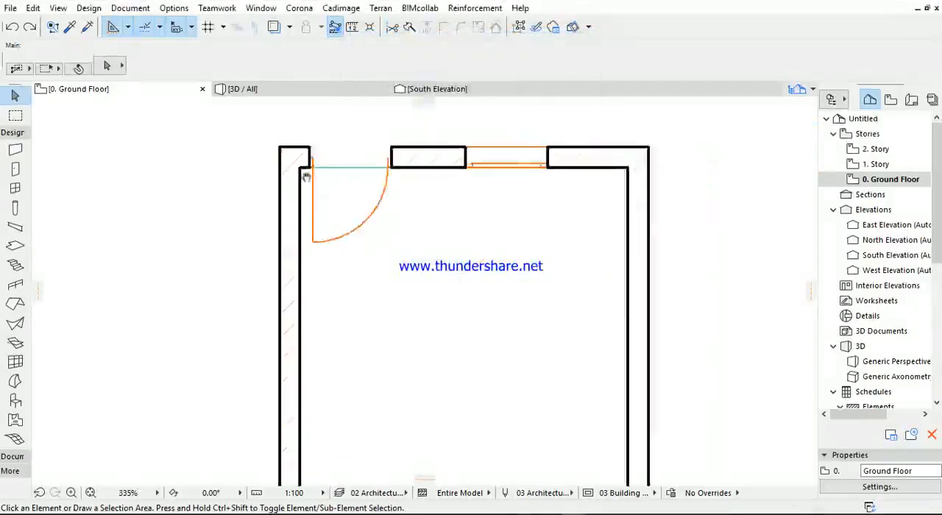
pyautogui.moveTo(306, 177); pyautogui.dragTo(326, 195, button='middle')
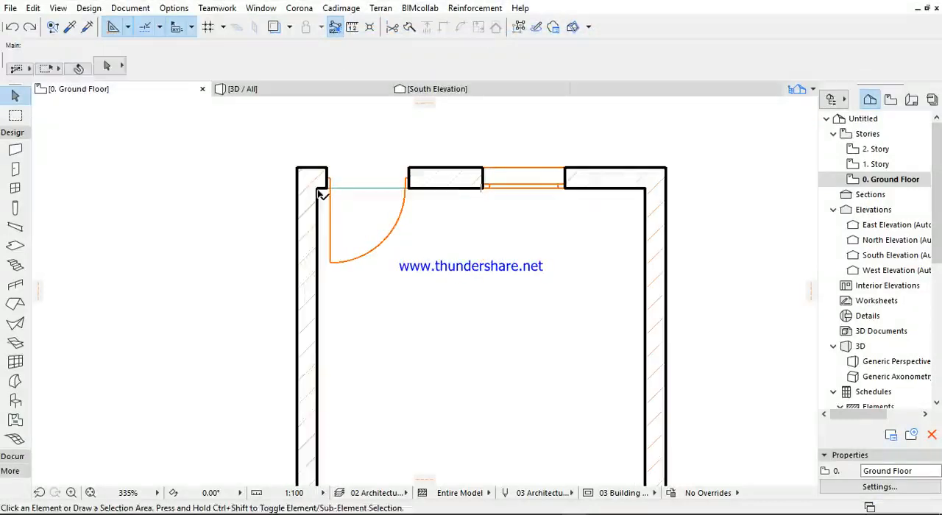
# - Select the wall containing the door, apply a 0.80 mm weight to pen 27 without storing the pen set, and inspect the wall outlines
pyautogui.click(317, 189)
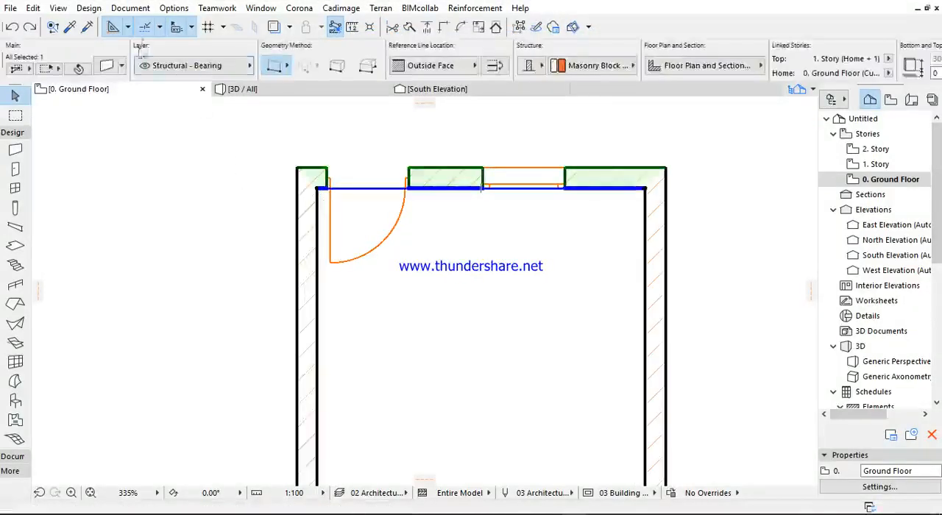
pyautogui.click(130, 8)
pyautogui.click(39, 212)
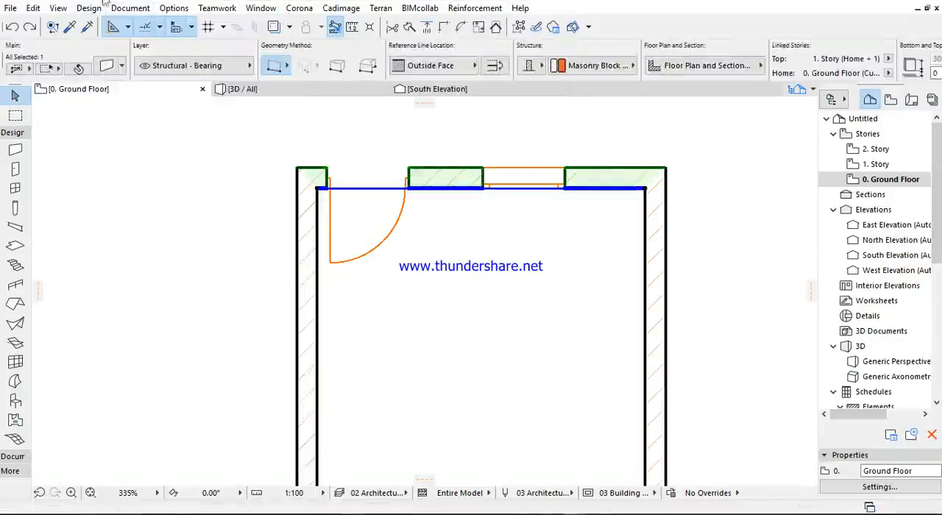
pyautogui.click(126, 8)
pyautogui.moveTo(265, 98)
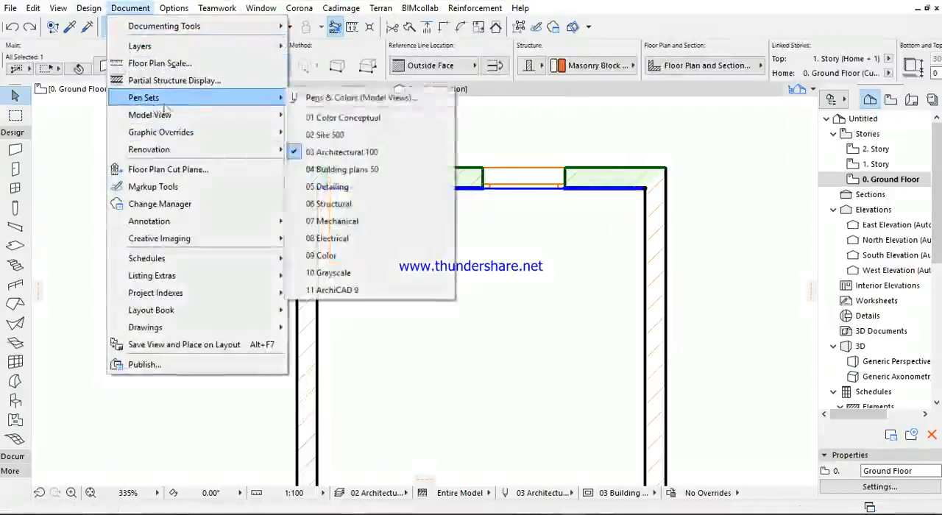
pyautogui.click(322, 103)
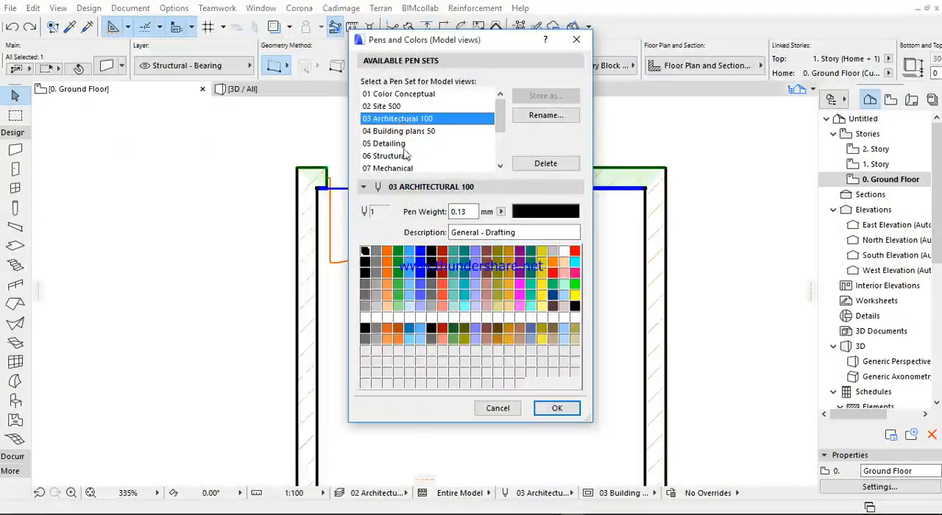
pyautogui.click(431, 266)
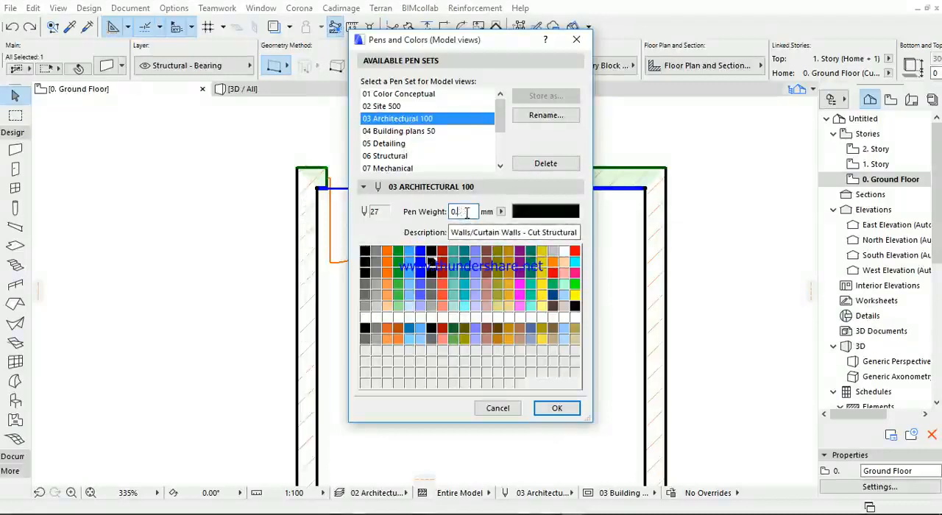
pyautogui.click(556, 408)
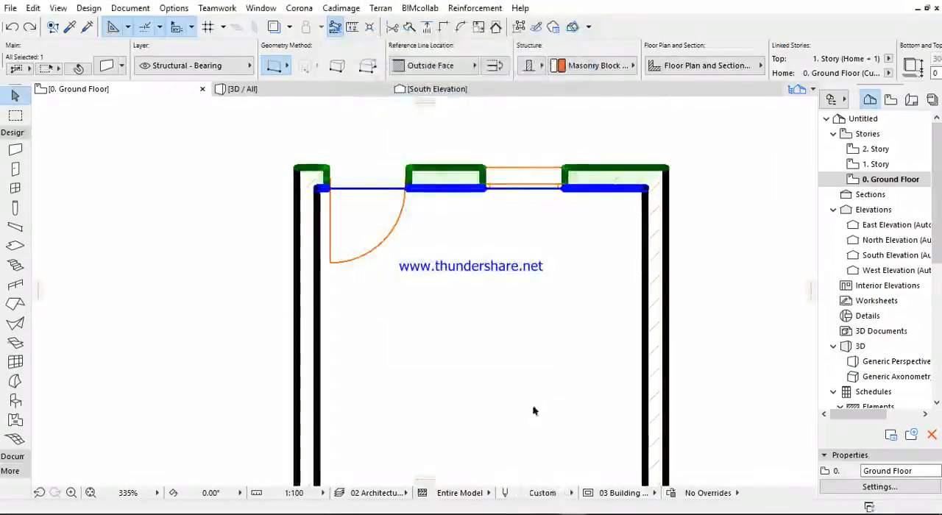
pyautogui.scroll(7, 312, 166)
pyautogui.scroll(-9, 344, 174)
pyautogui.scroll(-2, 345, 178)
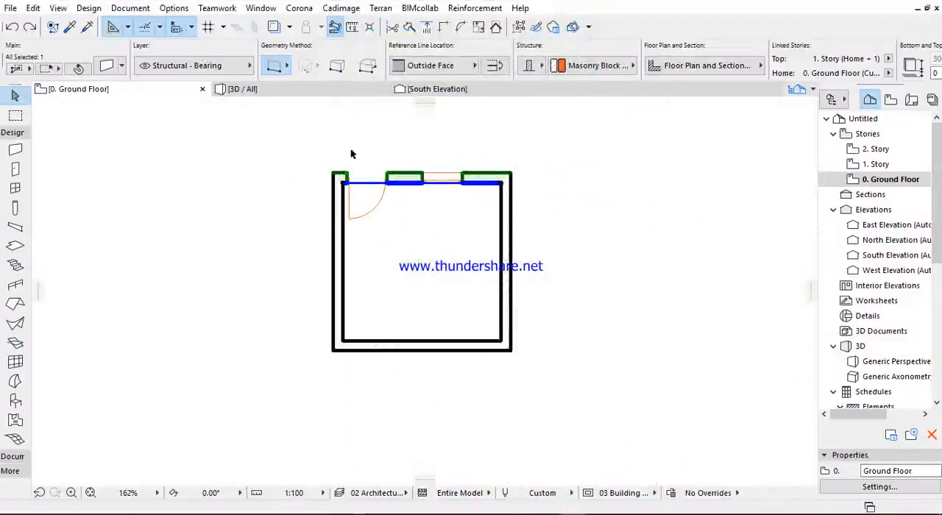
pyautogui.scroll(4, 476, 156)
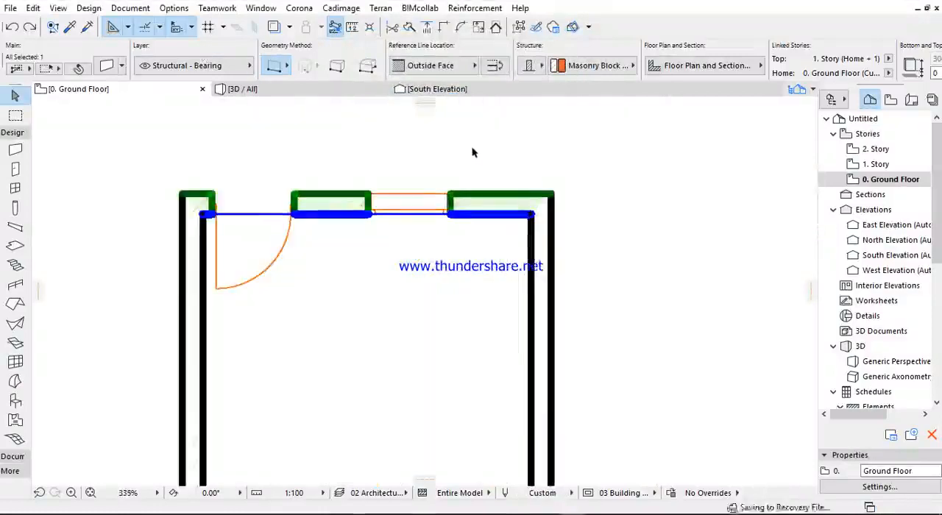
pyautogui.scroll(-4, 452, 129)
# - Open the saved 0. Ground Floor view under Floor Plans in the View Map and inspect the wall line weights
pyautogui.click(888, 101)
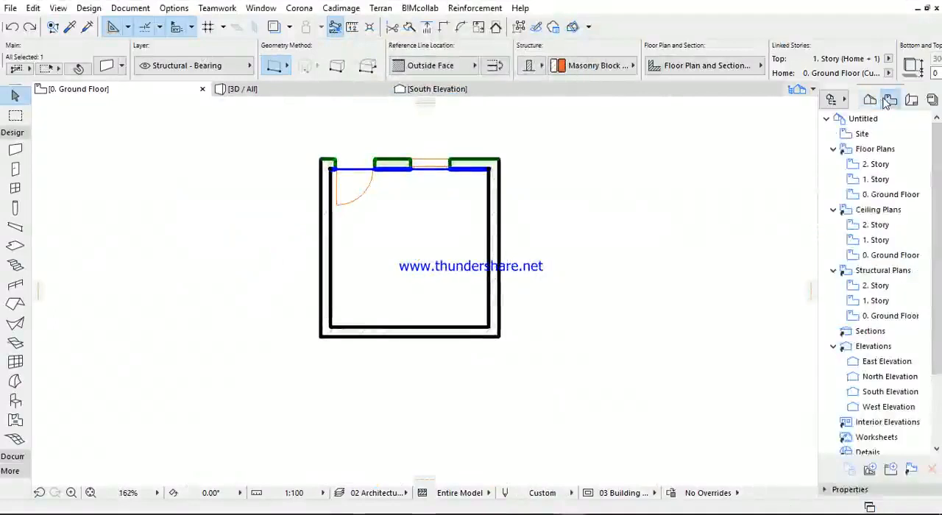
pyautogui.doubleClick(857, 195)
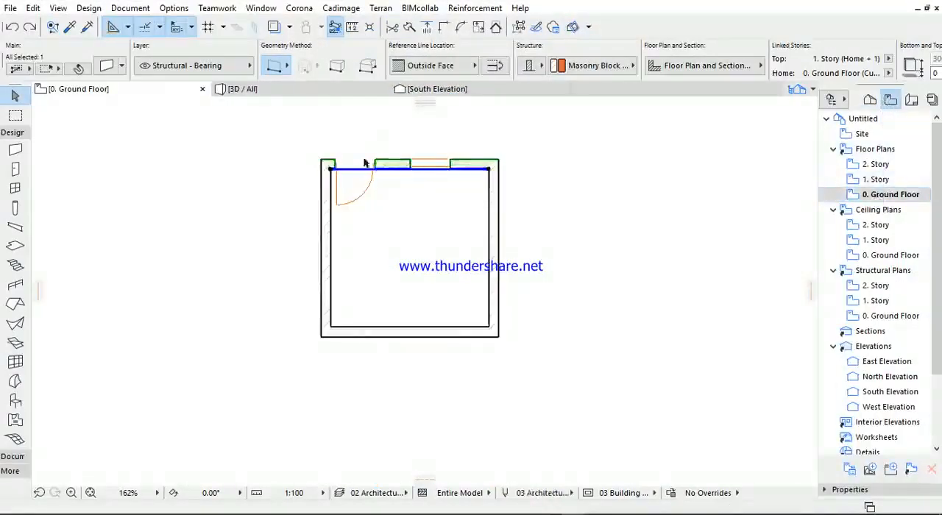
pyautogui.scroll(5, 473, 152)
pyautogui.scroll(-3, 460, 373)
pyautogui.moveTo(465, 373); pyautogui.dragTo(508, 321, button='middle')
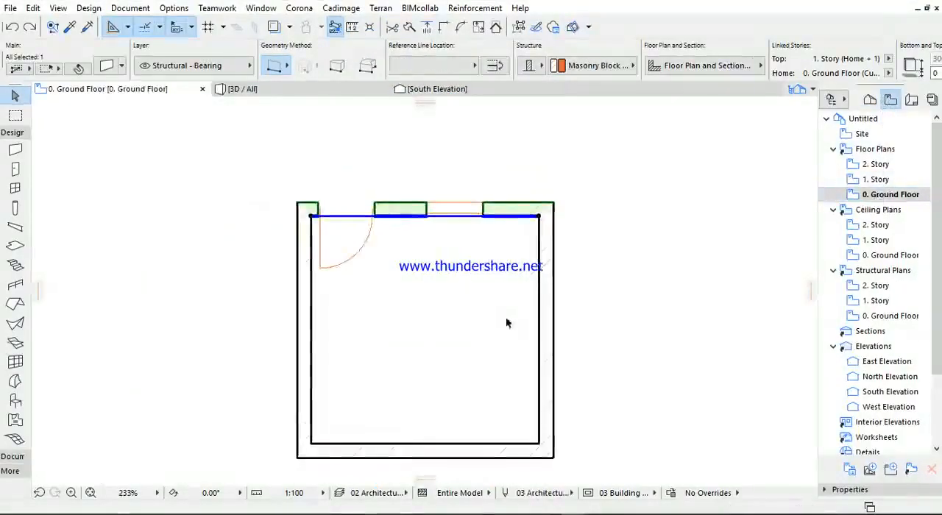
# - Check which pen set is assigned in the View Settings of the 0. Ground Floor view, and close them without changes
pyautogui.rightClick(872, 195)
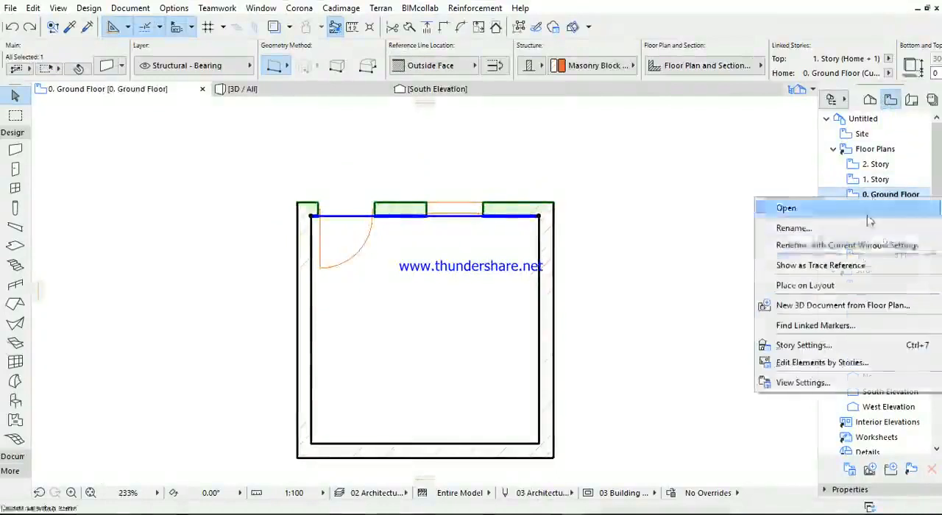
pyautogui.click(802, 381)
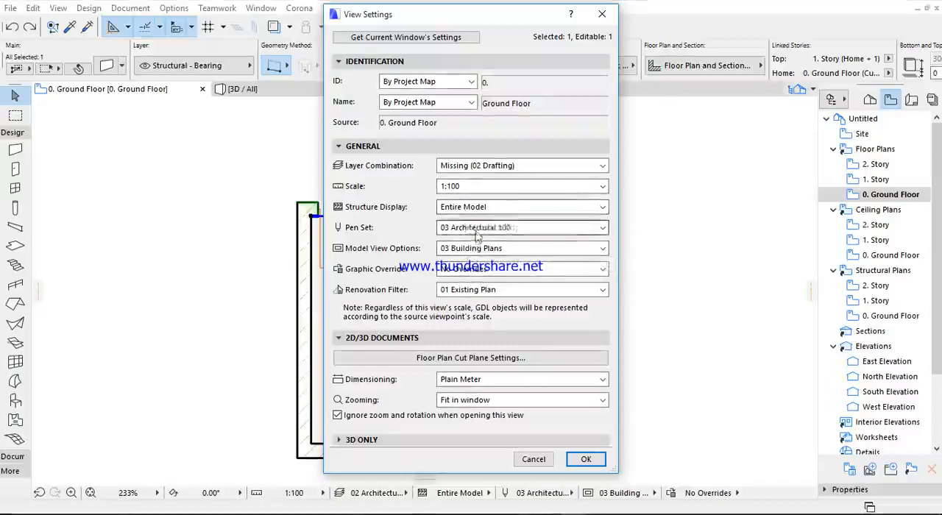
pyautogui.click(482, 229)
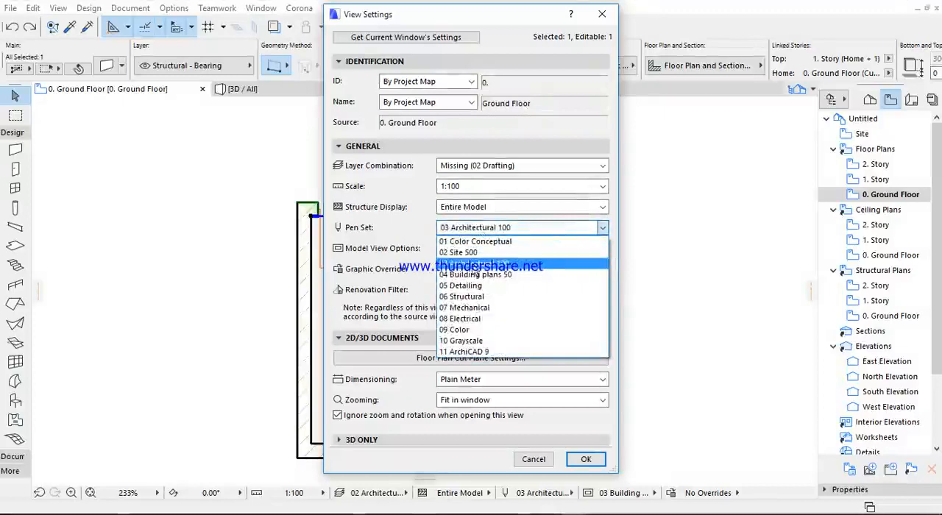
pyautogui.click(236, 232)
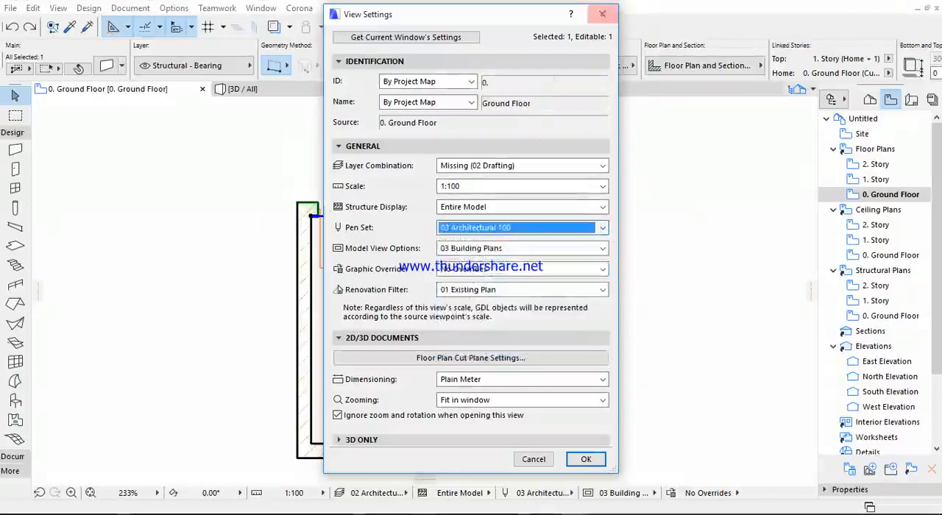
pyautogui.click(608, 20)
# - Select the side wall next to the door and apply a 0.90 mm weight to pen 27 as custom pens, without storing the pen set
pyautogui.scroll(5, 309, 221)
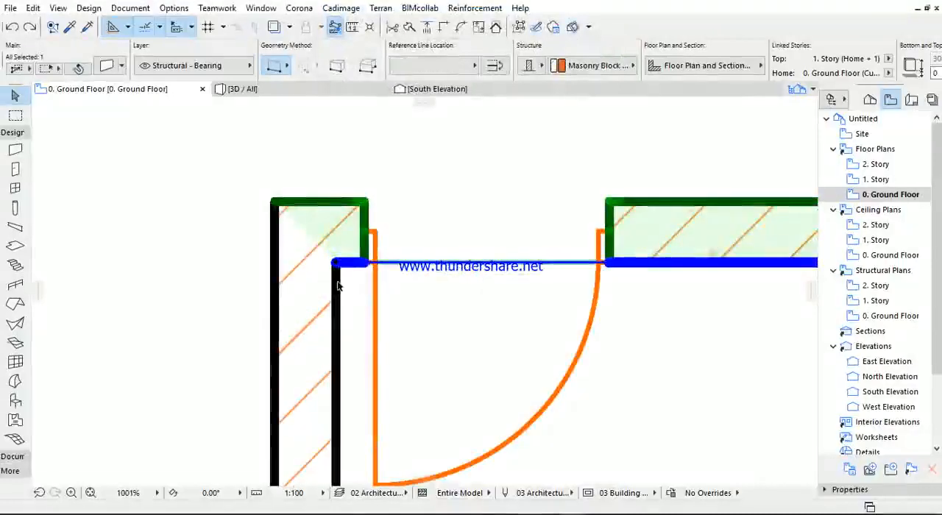
pyautogui.click(336, 280)
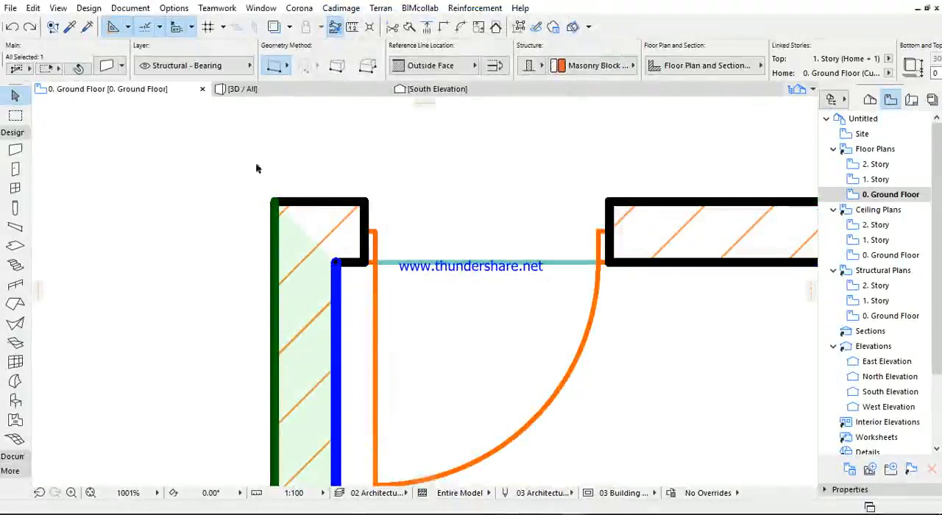
pyautogui.scroll(-4, 250, 163)
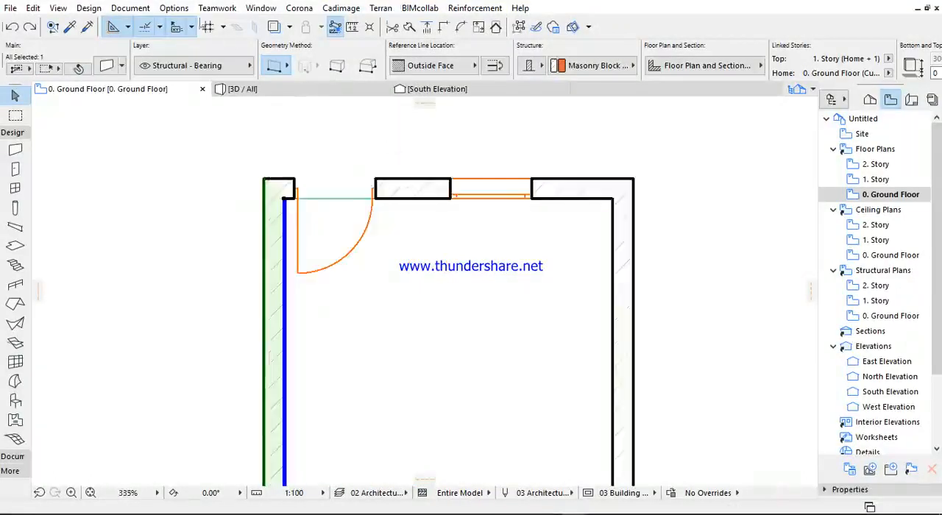
pyautogui.click(130, 8)
pyautogui.moveTo(157, 103)
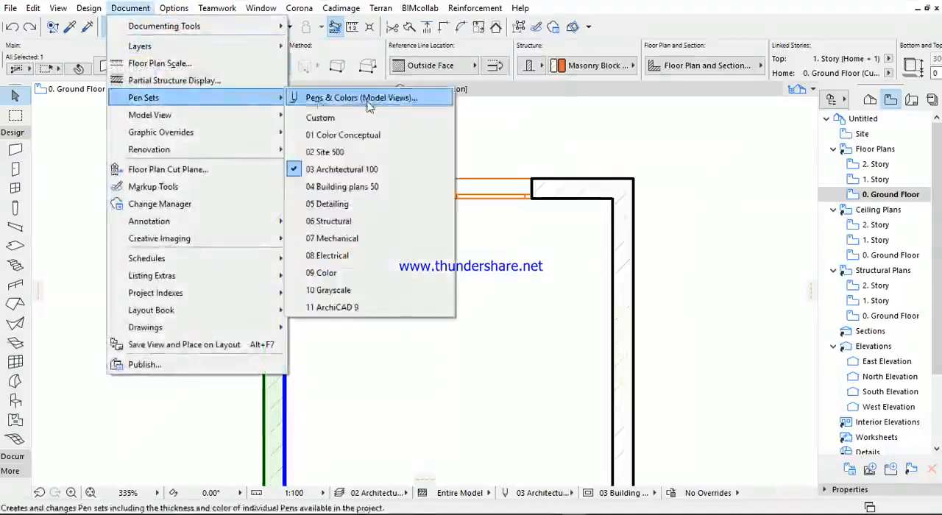
pyautogui.click(353, 97)
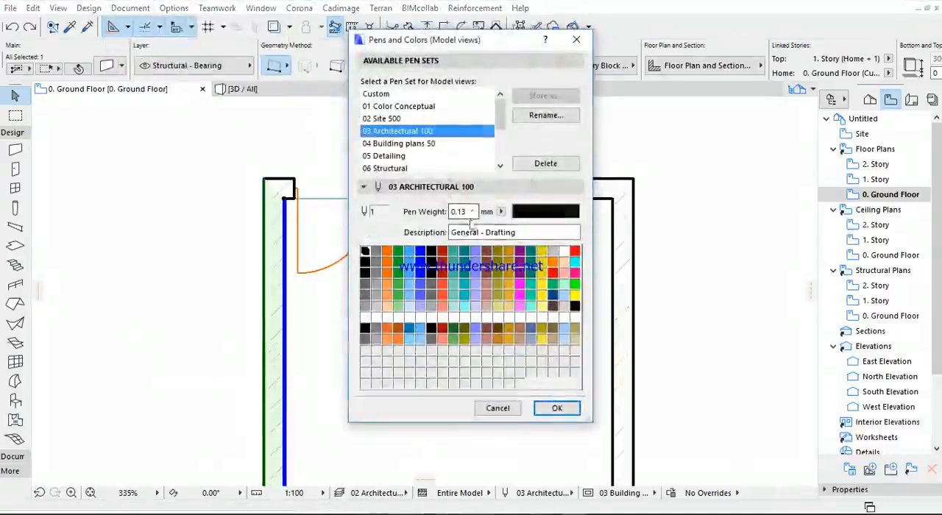
pyautogui.click(431, 262)
pyautogui.click(470, 212)
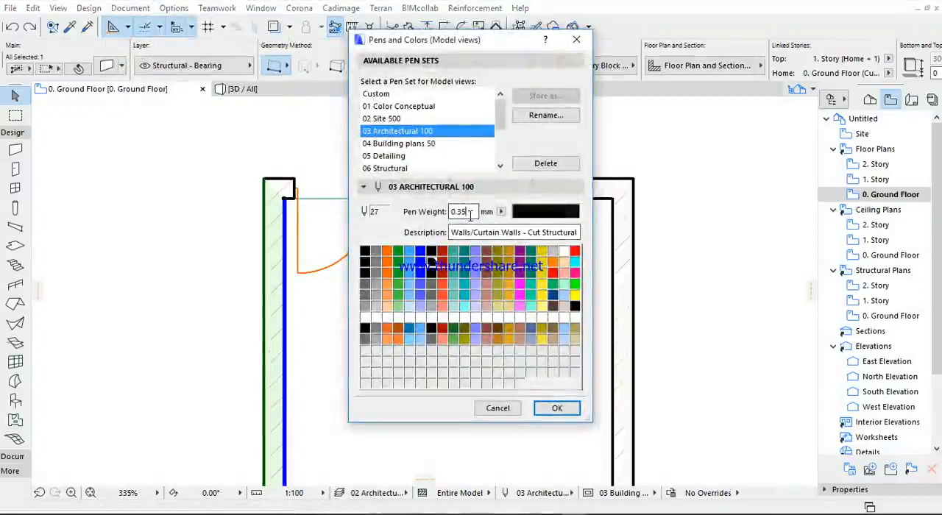
pyautogui.write('009')
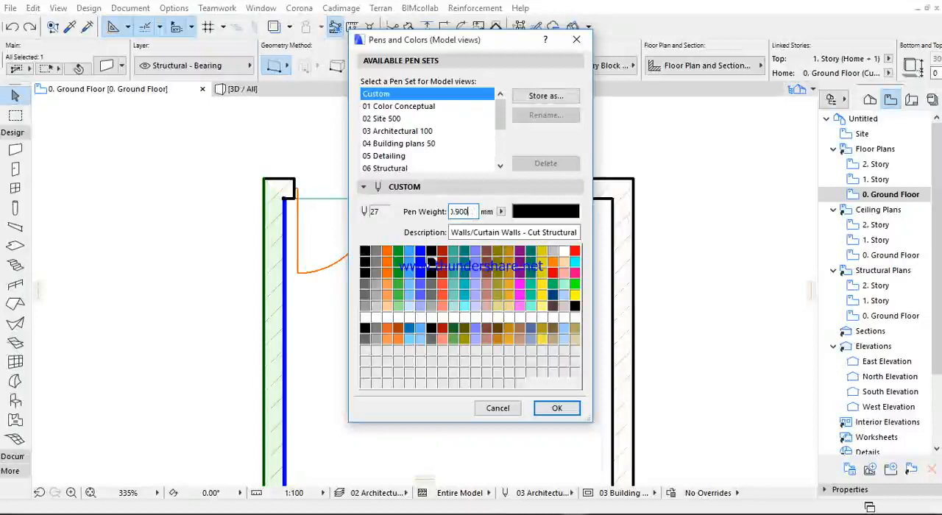
pyautogui.click(559, 409)
# - Inspect the wall outlines on the ground floor plan, select all the walls and clear the selection
pyautogui.scroll(3, 279, 171)
pyautogui.scroll(2, 279, 172)
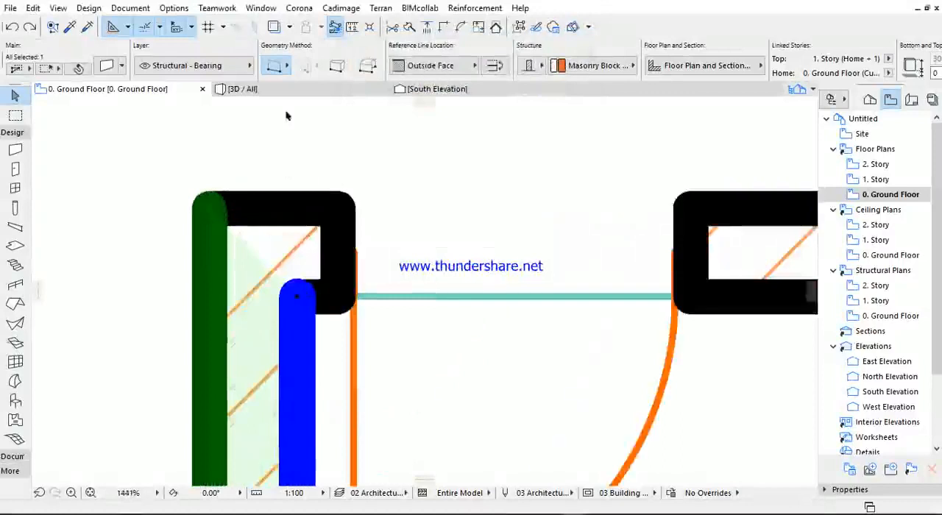
pyautogui.scroll(-4, 301, 210)
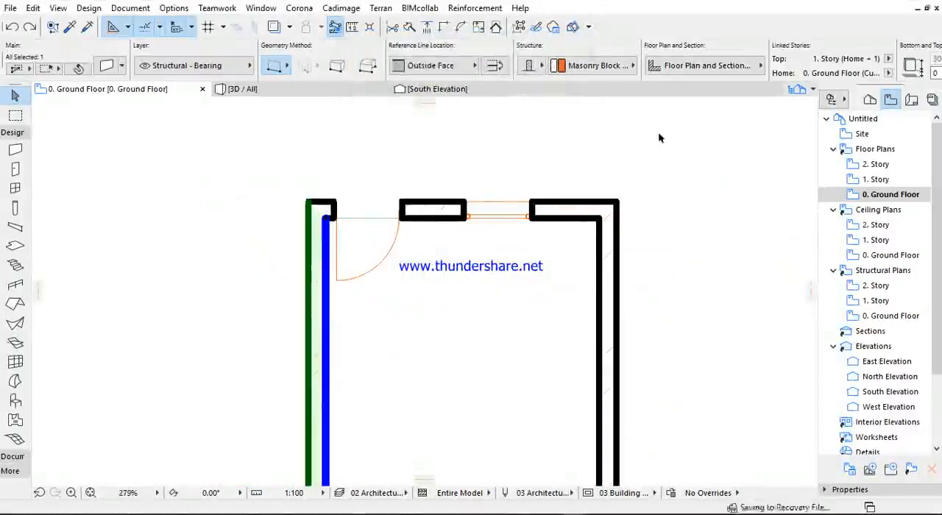
pyautogui.click(640, 166)
pyautogui.scroll(-3, 613, 145)
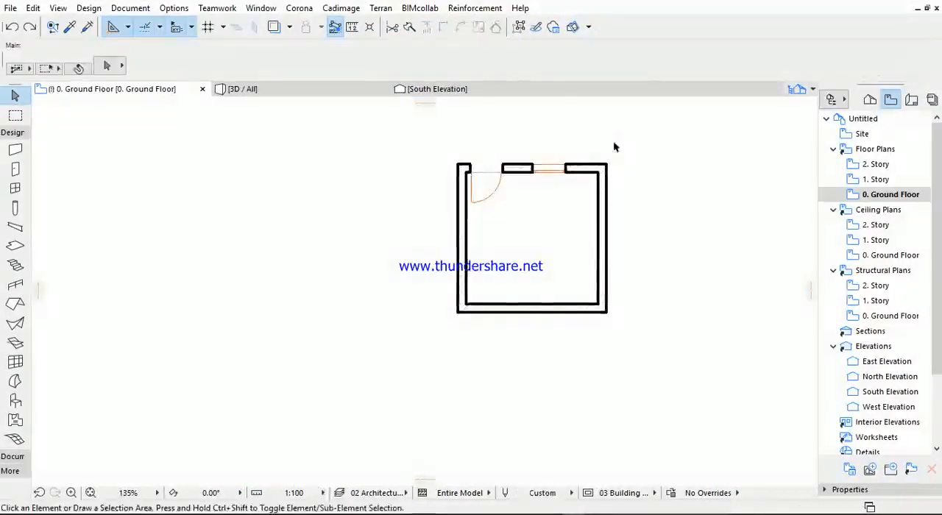
pyautogui.click(631, 134)
pyautogui.click(328, 382)
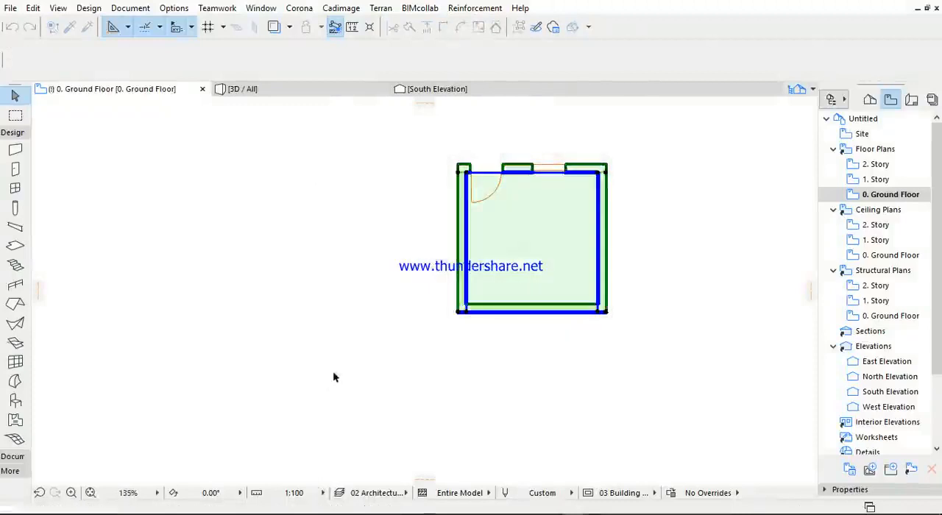
pyautogui.click(417, 208)
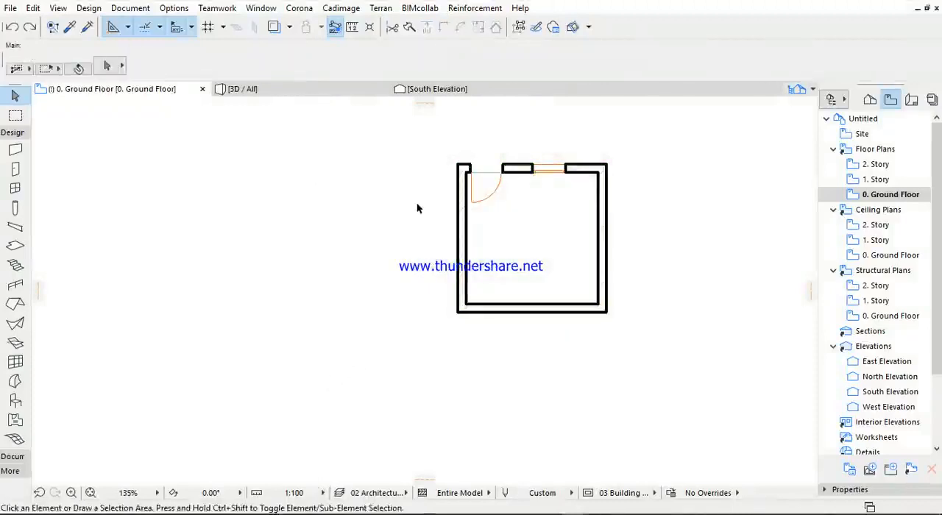
# - Reopen the saved 0. Ground Floor view and set the weight of pen 1 in the 03 Architectural 100 pen set to 1.20 mm
pyautogui.doubleClick(898, 197)
pyautogui.scroll(7, 502, 152)
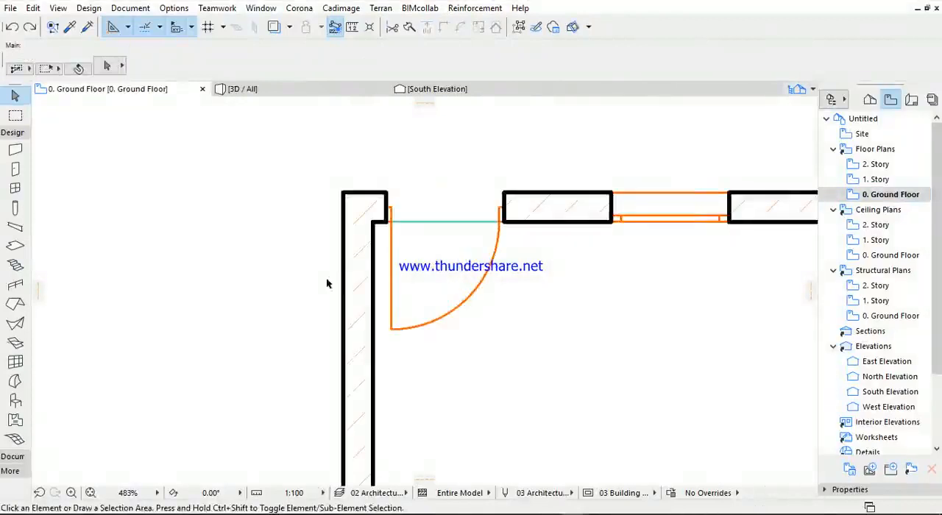
pyautogui.click(130, 8)
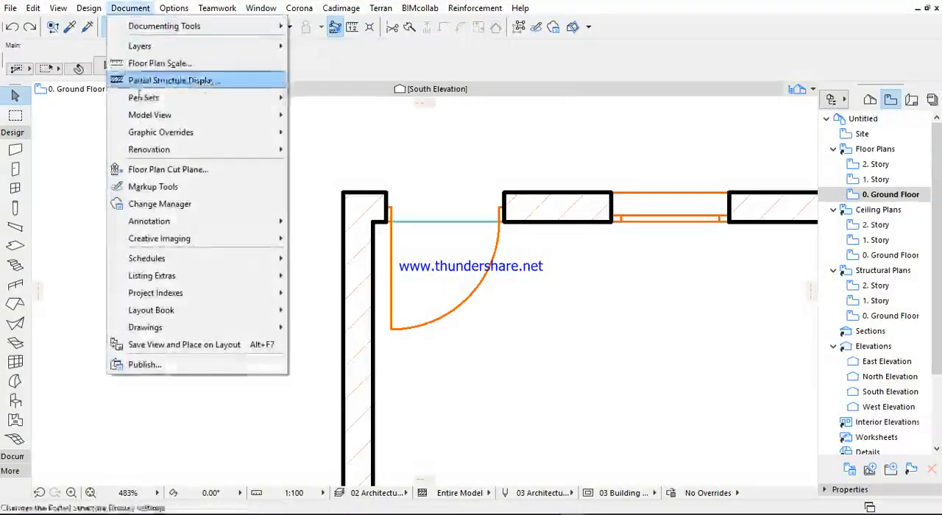
pyautogui.moveTo(146, 103)
pyautogui.click(324, 95)
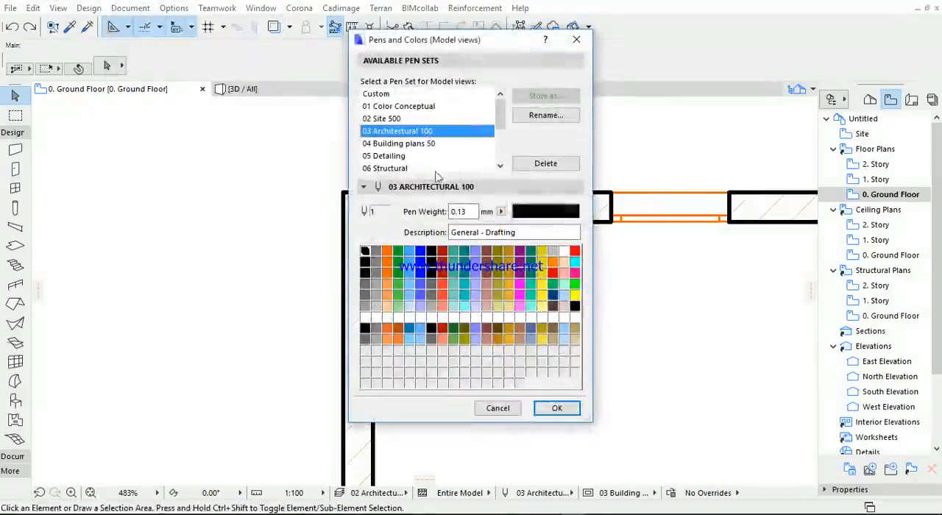
pyautogui.click(472, 211)
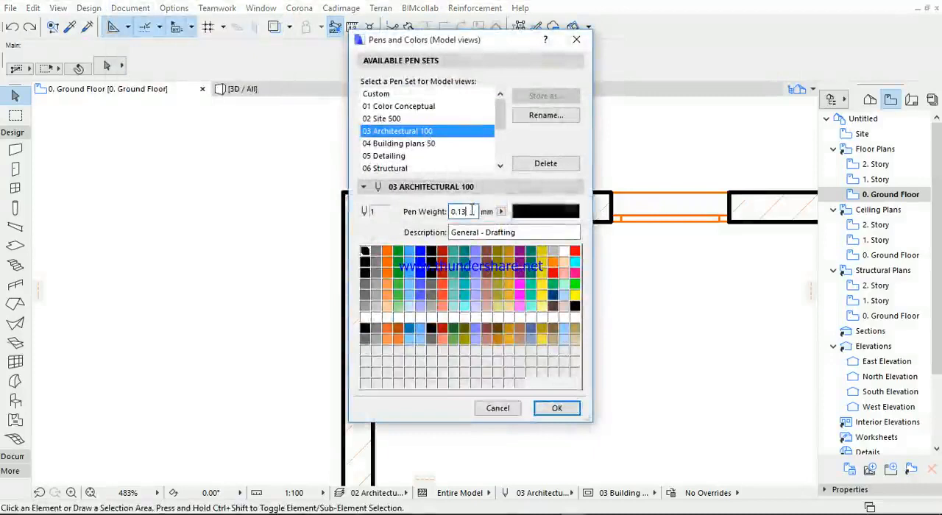
pyautogui.press('BackSpace')
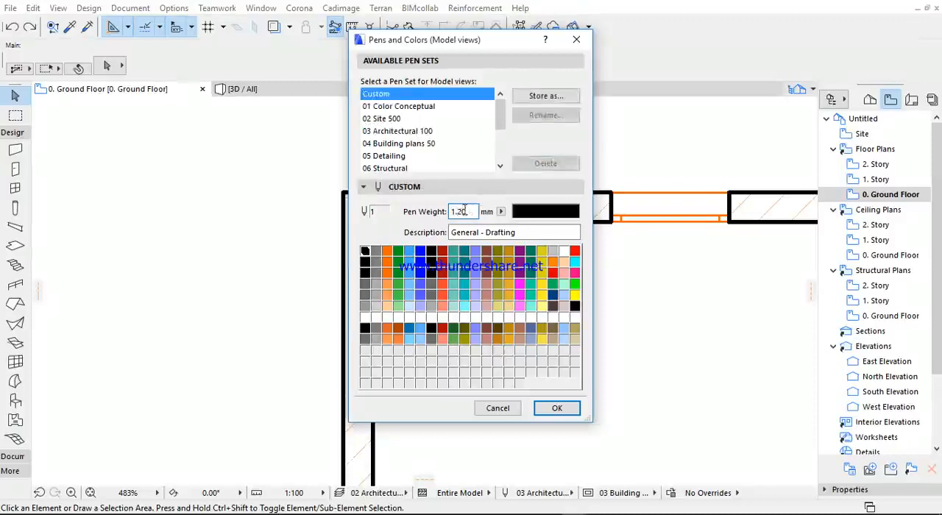
# - Store the customized pens by overwriting the 03 Architectural 100 pen set, and apply it to the plan
pyautogui.click(543, 96)
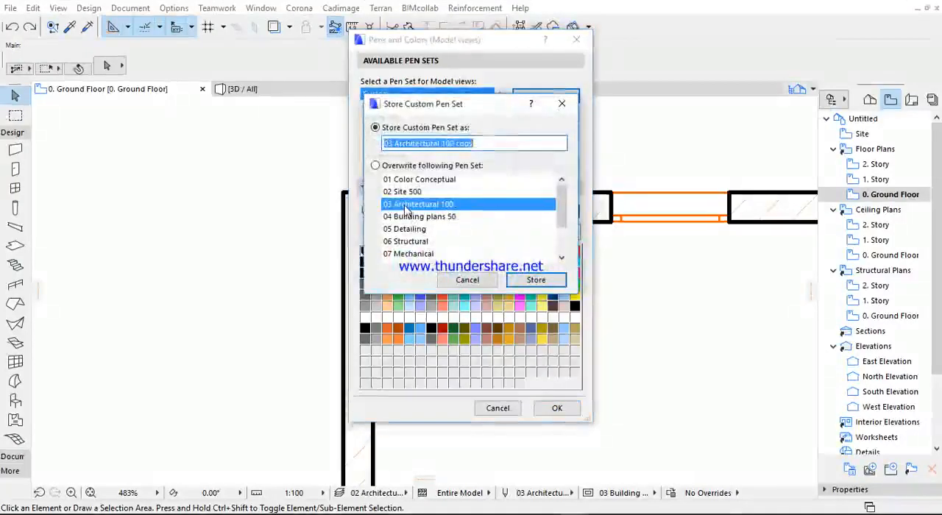
pyautogui.click(406, 209)
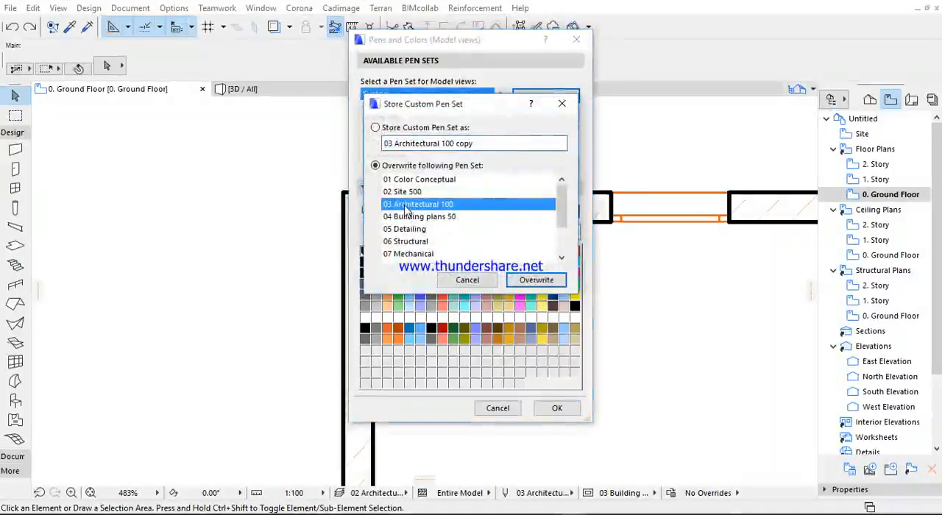
pyautogui.click(545, 283)
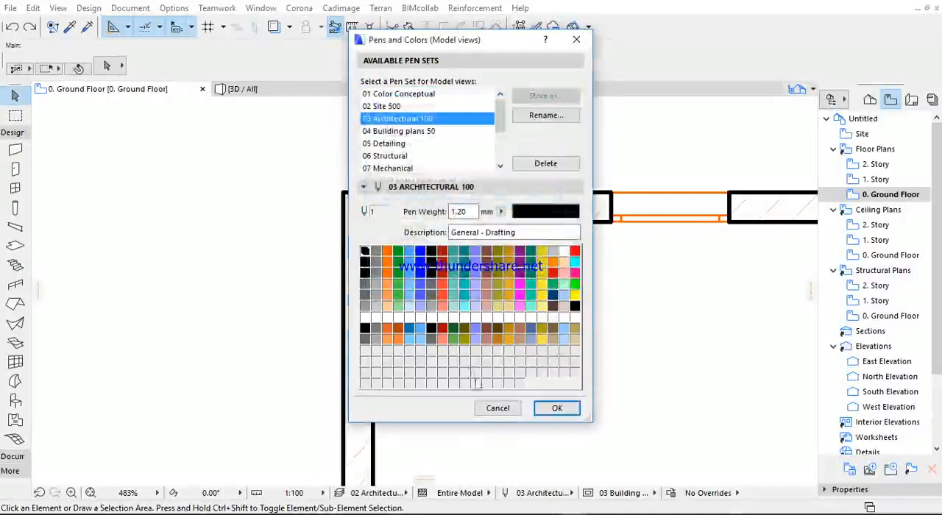
pyautogui.click(553, 409)
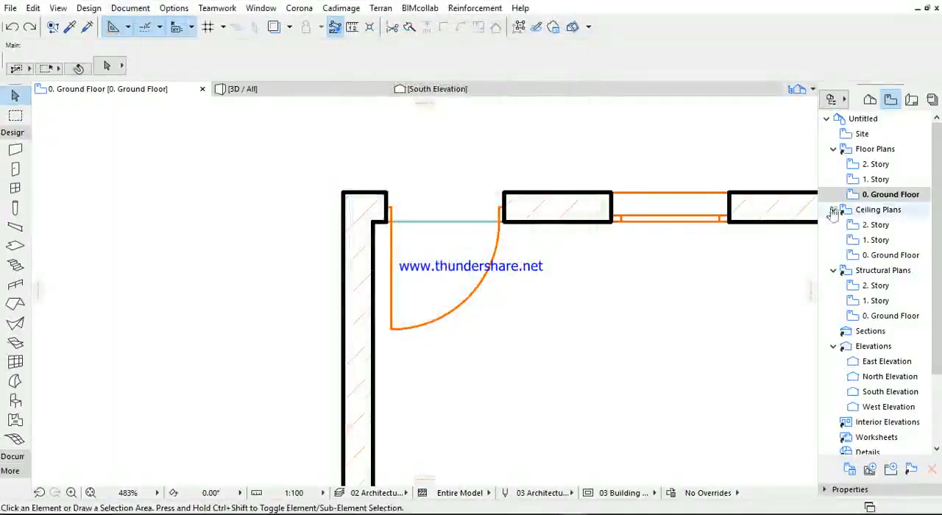
# - Confirm 03 Architectural 100 as the pen set in the View Settings of the 0. Ground Floor view
pyautogui.rightClick(868, 199)
pyautogui.click(765, 380)
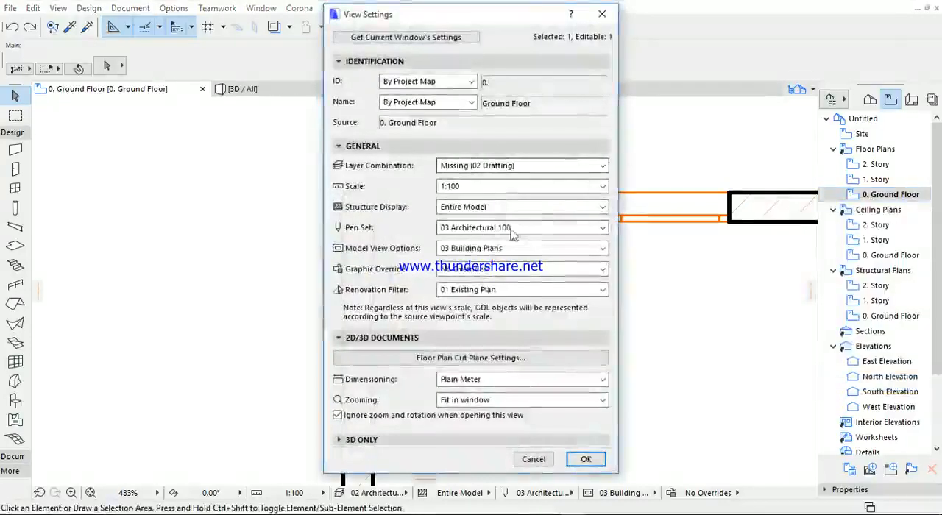
pyautogui.click(520, 229)
pyautogui.click(501, 262)
pyautogui.click(580, 459)
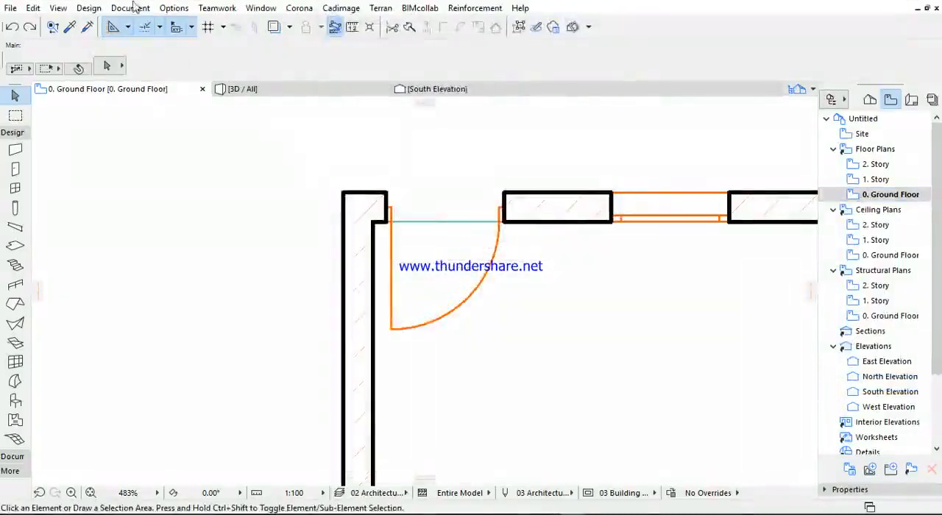
pyautogui.click(130, 9)
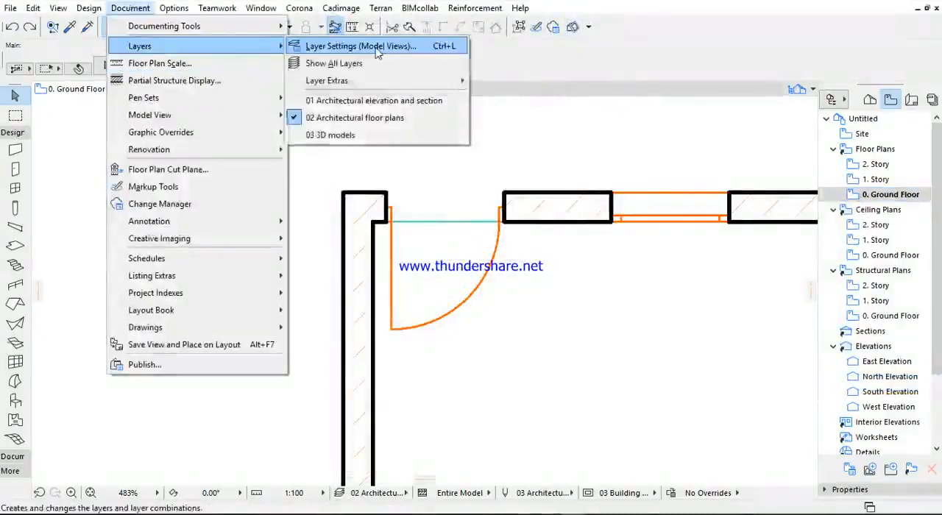
pyautogui.click(372, 44)
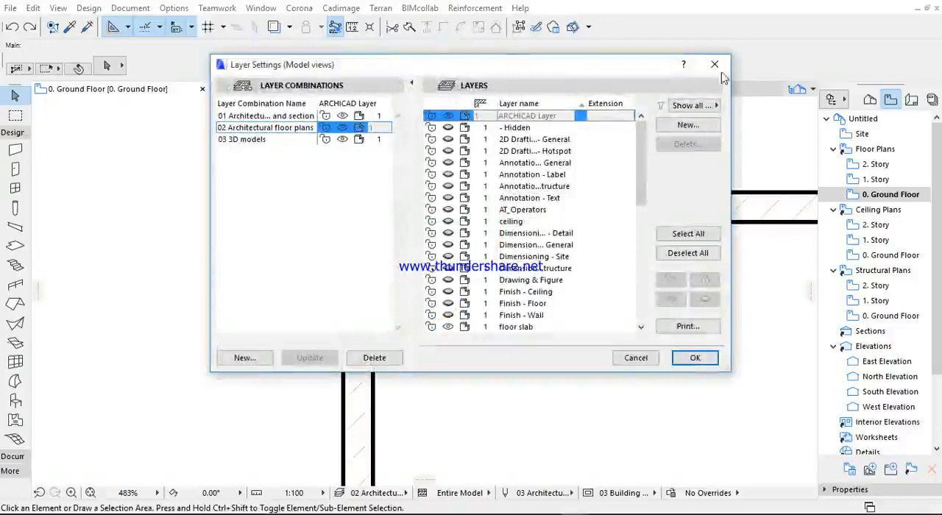
pyautogui.click(715, 64)
# - Compare pens 1 and 27 in the 03 Architectural 100 pen set and set the weight of pen 27 to 1.20 mm
pyautogui.click(128, 8)
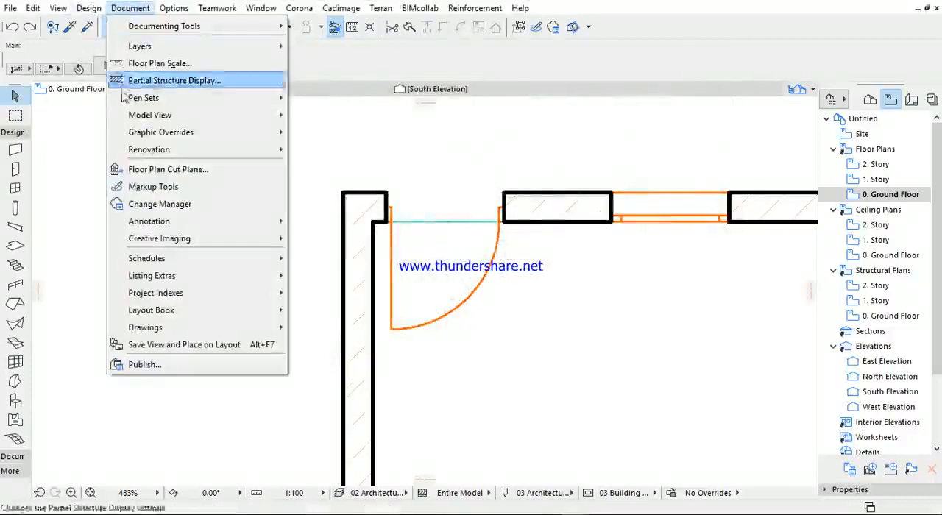
pyautogui.moveTo(273, 98)
pyautogui.click(357, 95)
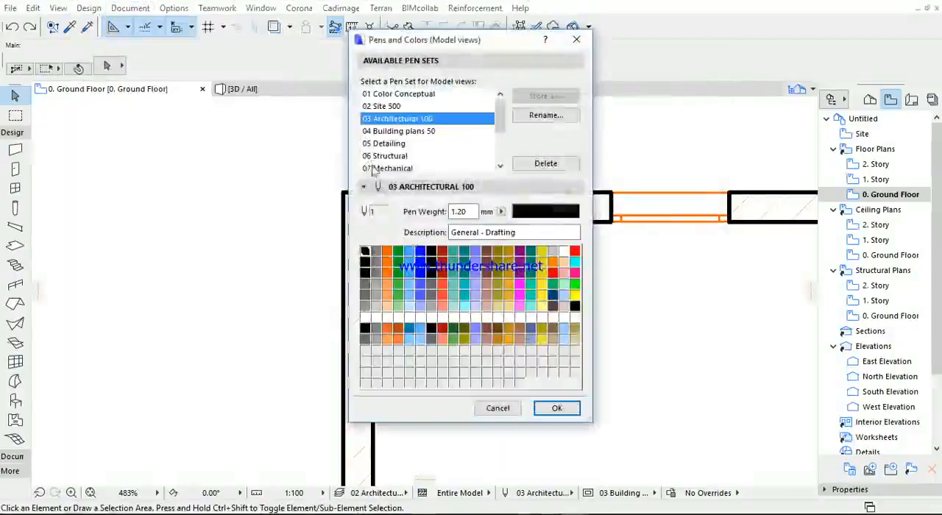
pyautogui.click(432, 263)
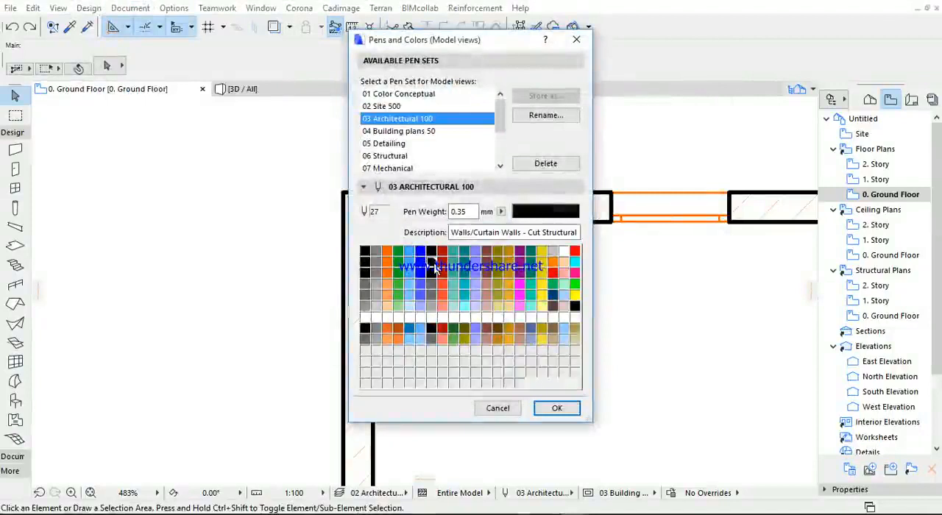
pyautogui.click(365, 251)
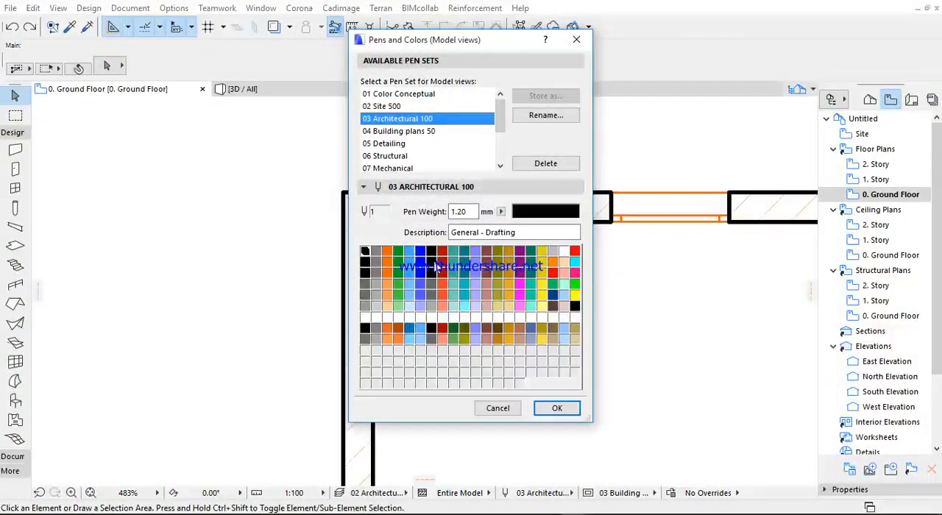
pyautogui.click(432, 262)
pyautogui.doubleClick(434, 266)
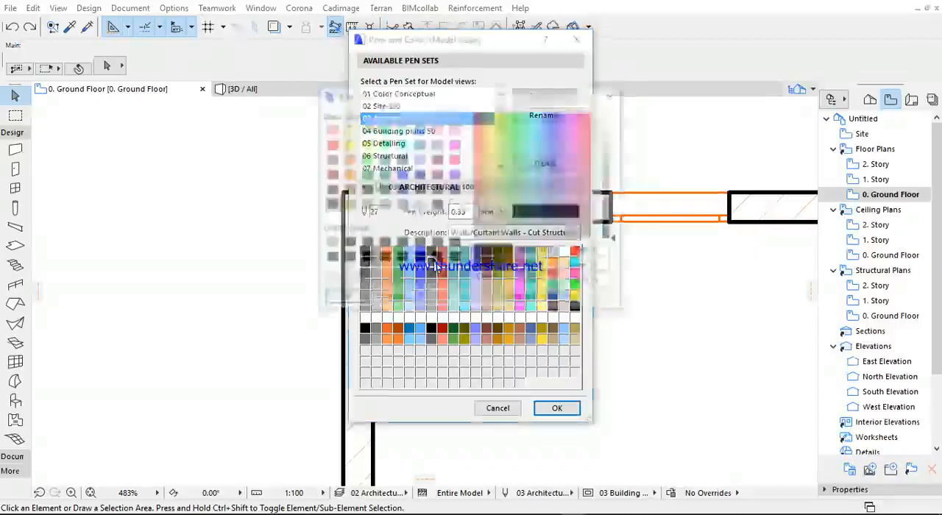
pyautogui.click(614, 96)
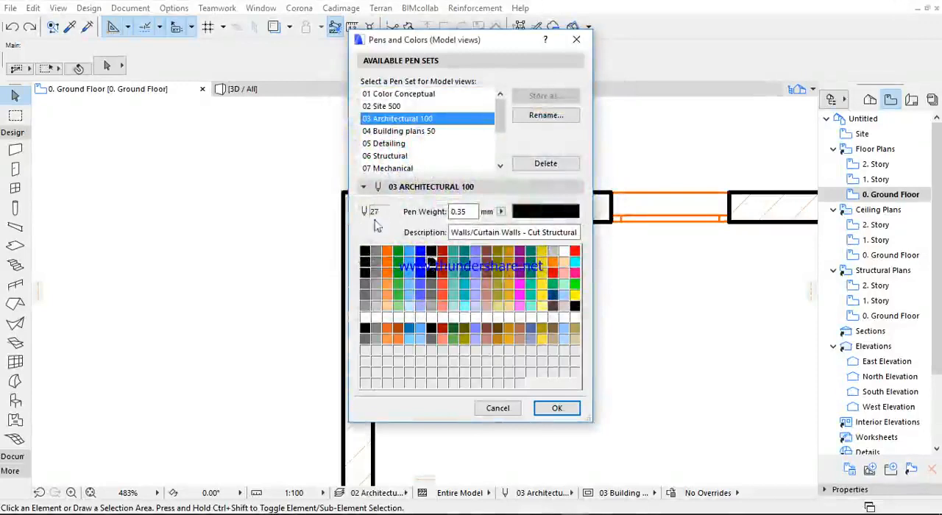
pyautogui.doubleClick(469, 211)
pyautogui.write('1.20')
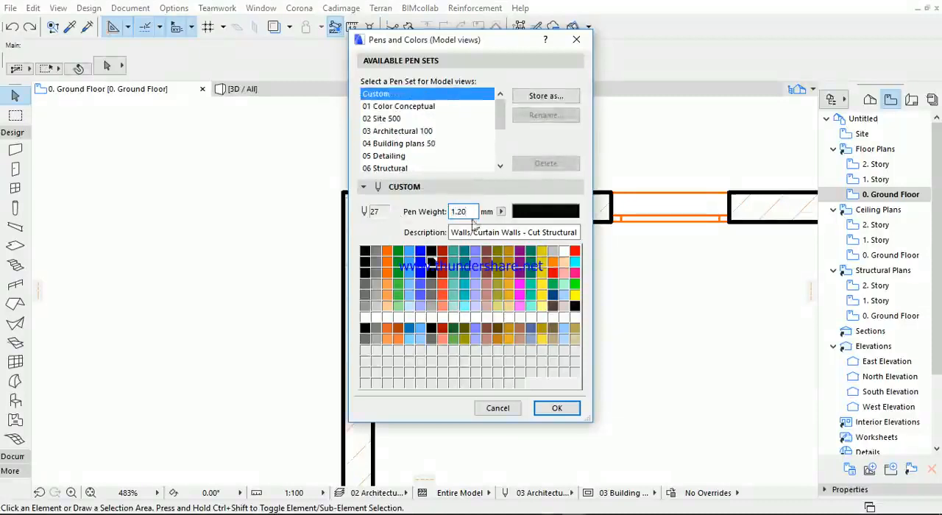
# - Overwrite the 03 Architectural 100 pen set with the changed wall pen weight and apply it
pyautogui.click(545, 96)
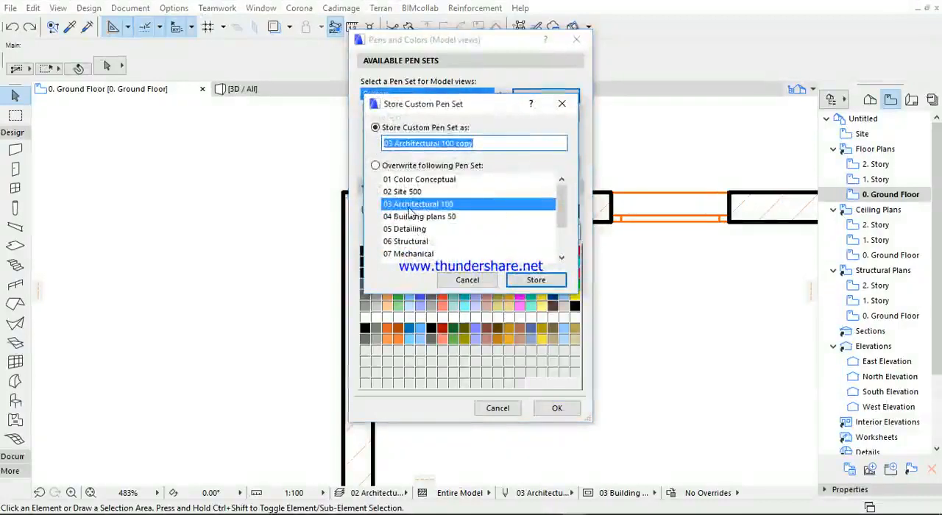
pyautogui.click(409, 207)
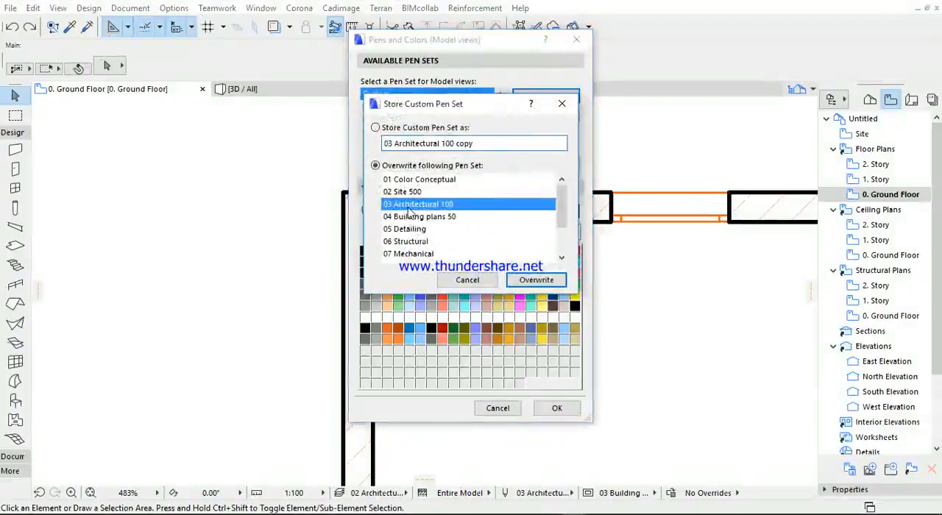
pyautogui.click(524, 280)
pyautogui.click(547, 410)
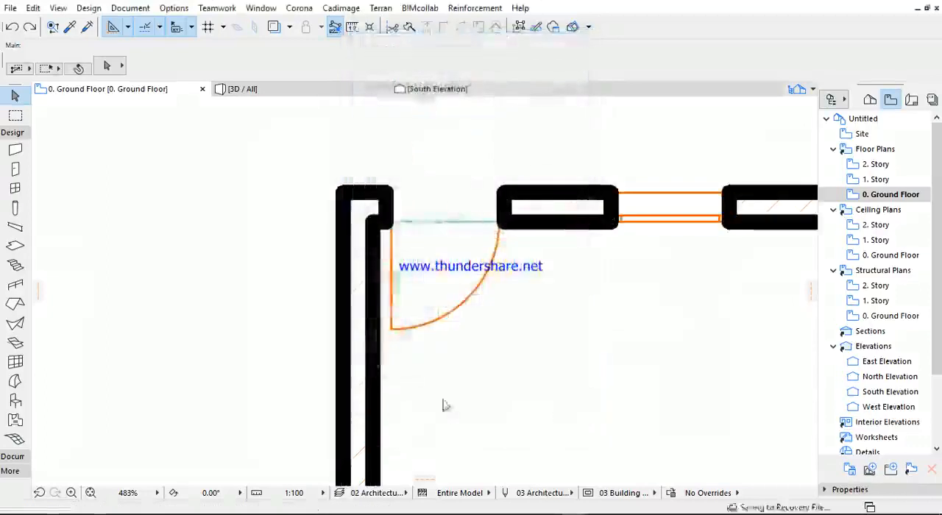
# - Examine the wall outlines around the door opening on the ground floor plan
pyautogui.scroll(4, 401, 191)
pyautogui.scroll(-4, 370, 154)
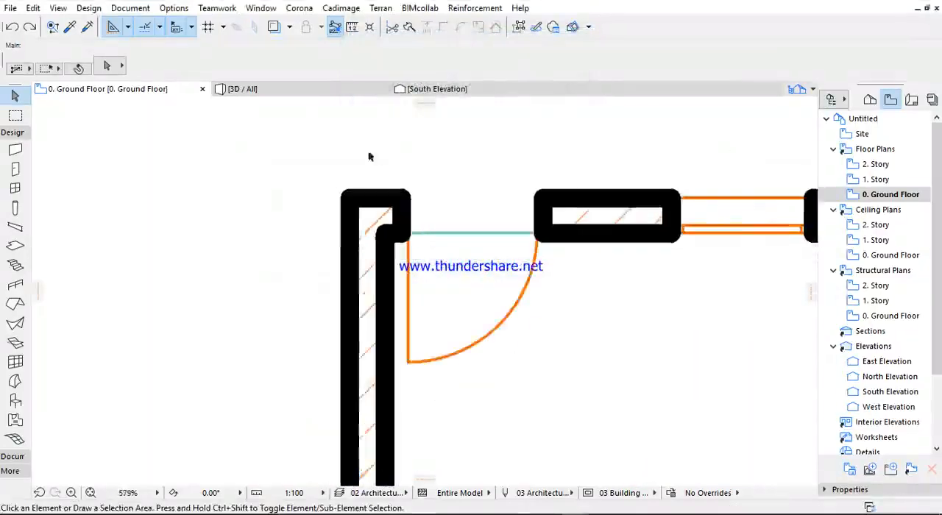
pyautogui.scroll(-2, 351, 207)
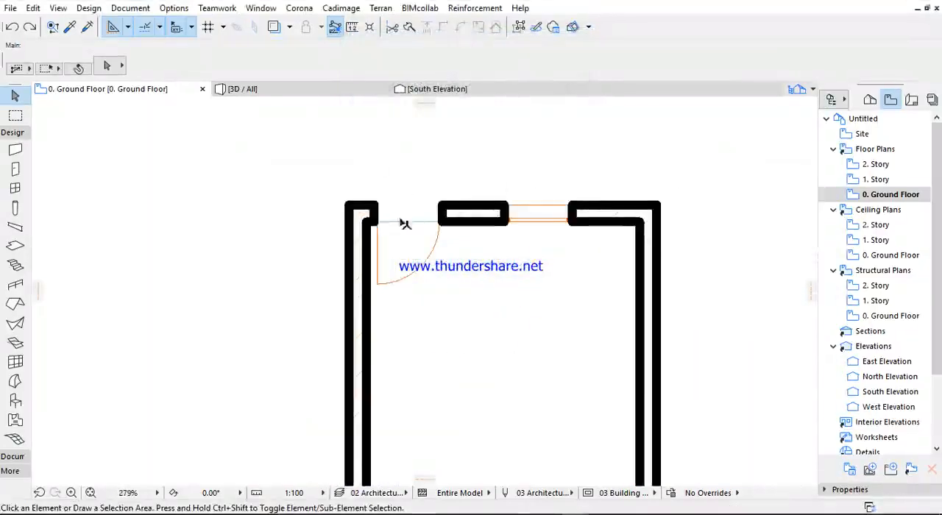
pyautogui.scroll(4, 366, 225)
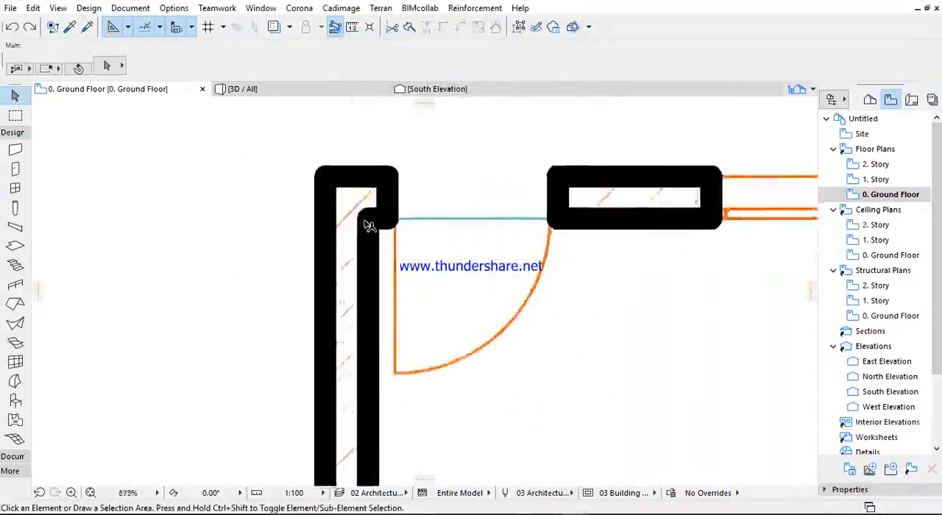
pyautogui.scroll(-3, 366, 225)
pyautogui.moveTo(365, 225); pyautogui.dragTo(361, 204, button='middle')
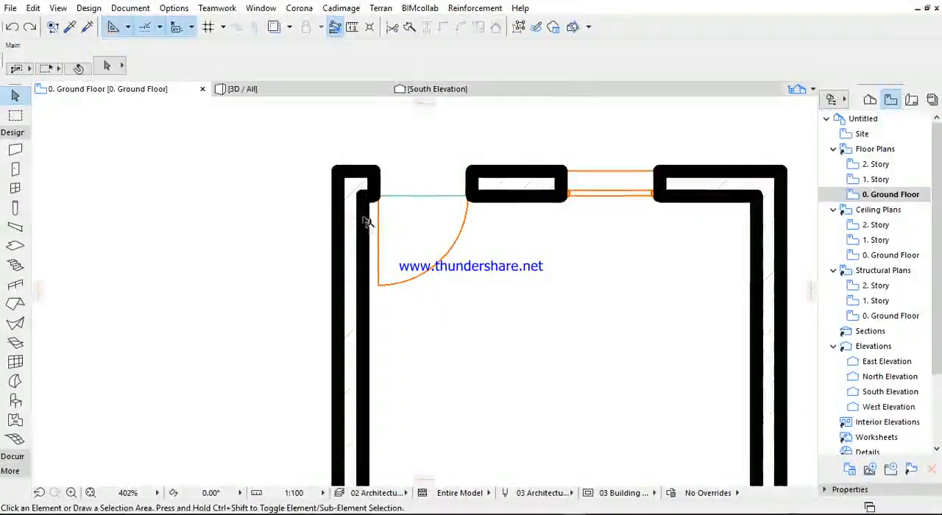
# - Select the door on the ground floor plan and compare the line weights of the door, window and surrounding walls
pyautogui.click(381, 286)
pyautogui.click(380, 287)
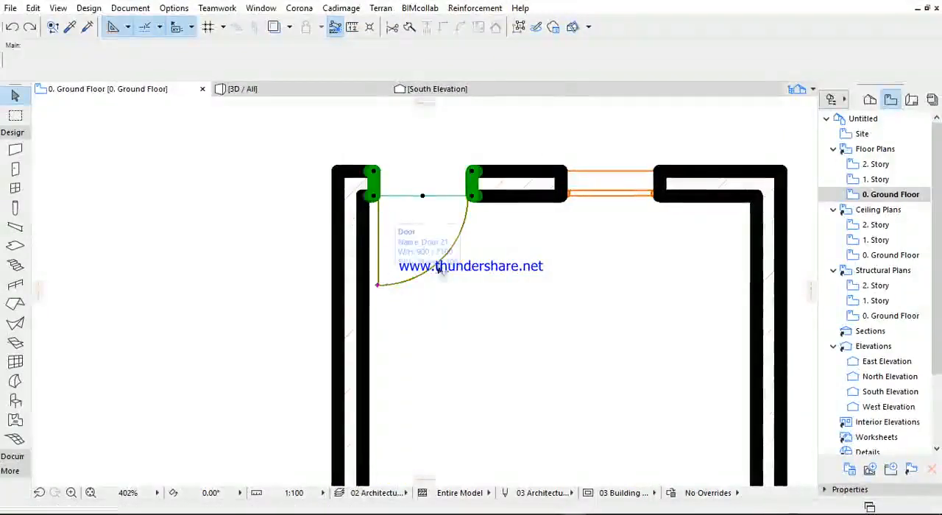
pyautogui.scroll(-2, 489, 271)
pyautogui.moveTo(495, 275); pyautogui.dragTo(456, 234, button='middle')
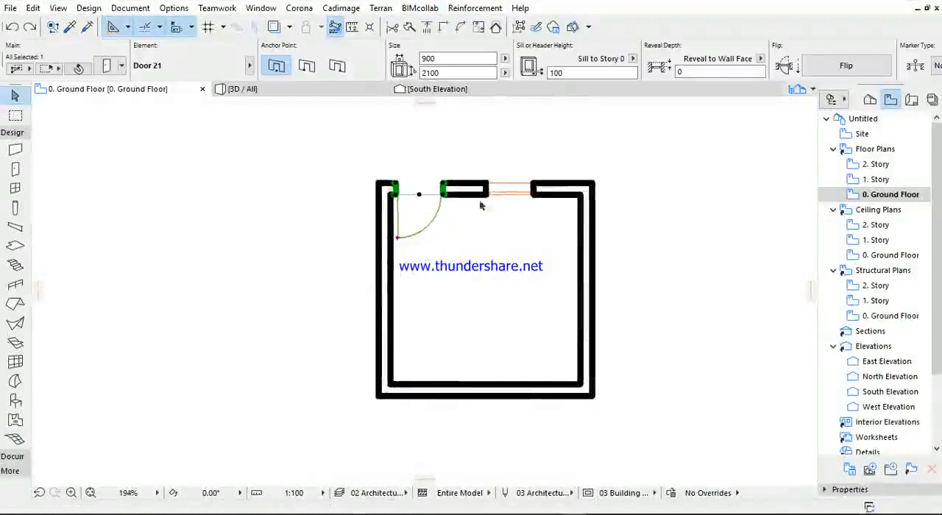
pyautogui.scroll(4, 530, 190)
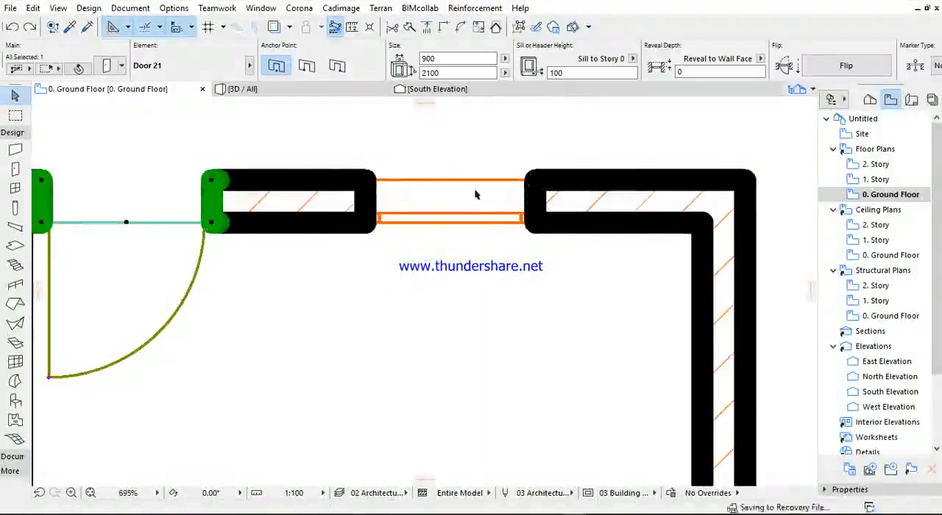
pyautogui.scroll(-2, 309, 221)
pyautogui.hscroll(5, 678, 73)
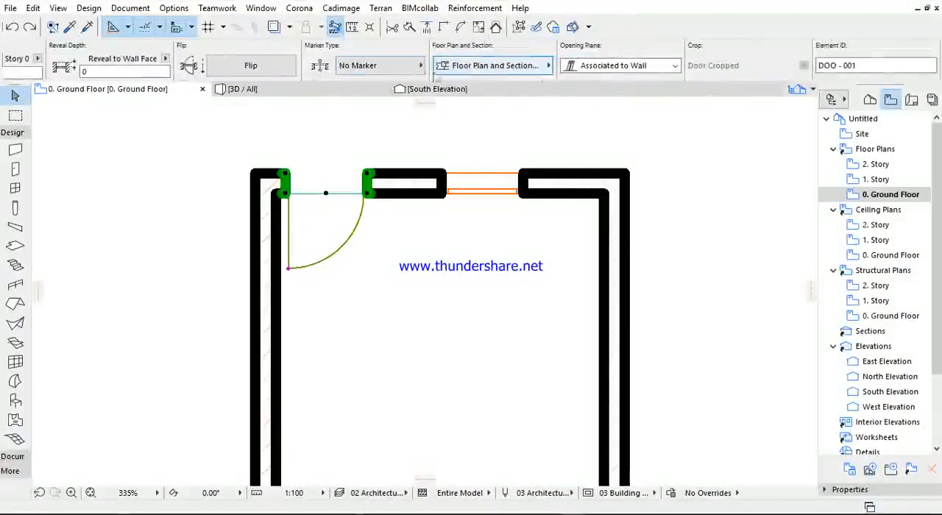
pyautogui.click(130, 8)
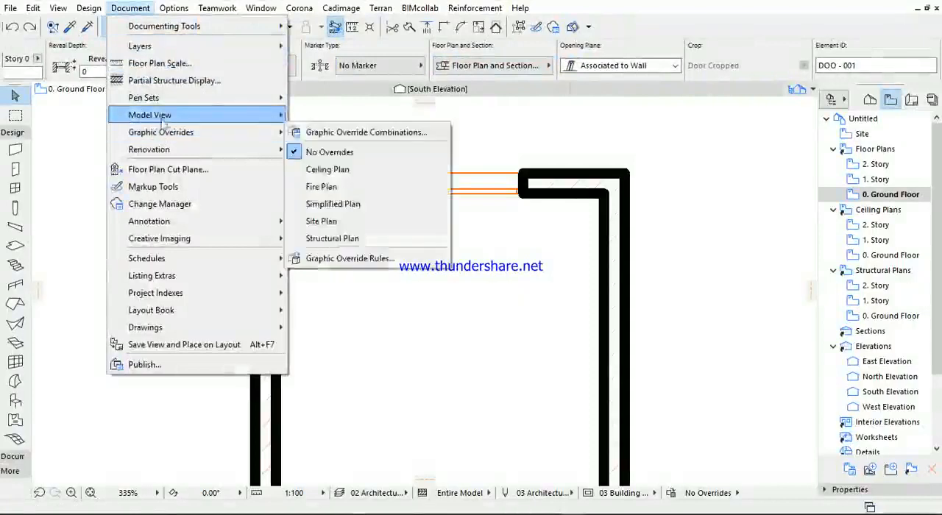
pyautogui.click(79, 128)
# - Open the selected door's settings and check the Symbol Line Pen under Floor Plan and Section
pyautogui.hscroll(-2, 119, 63)
pyautogui.scroll(3, 120, 65)
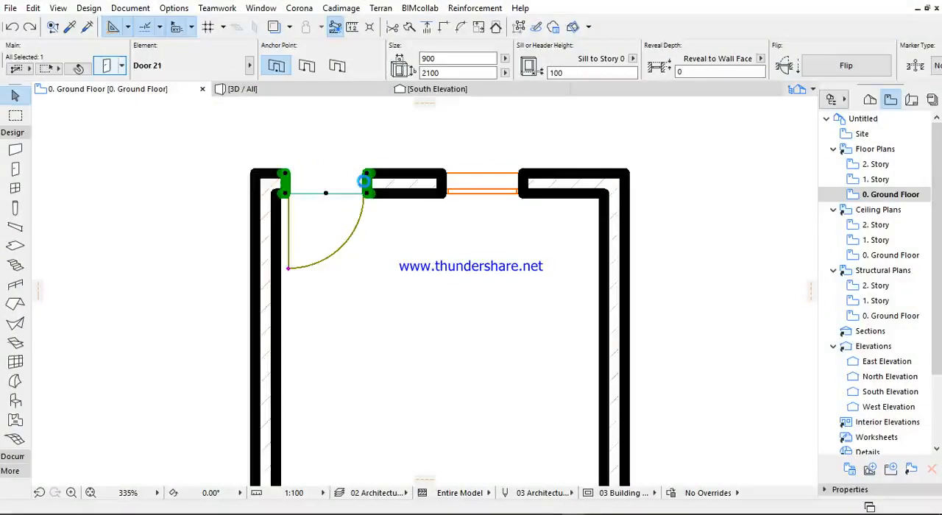
pyautogui.doubleClick(363, 181)
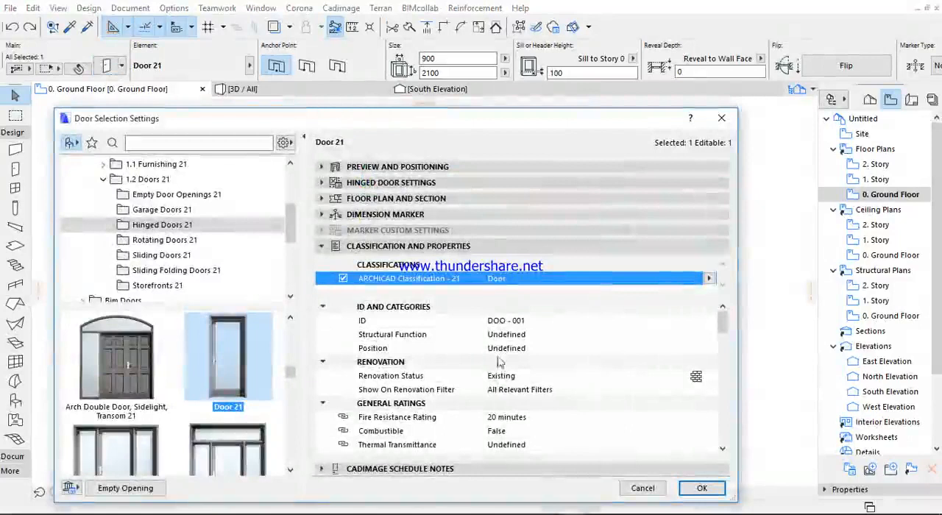
pyautogui.scroll(-5, 470, 367)
pyautogui.scroll(-15, 432, 399)
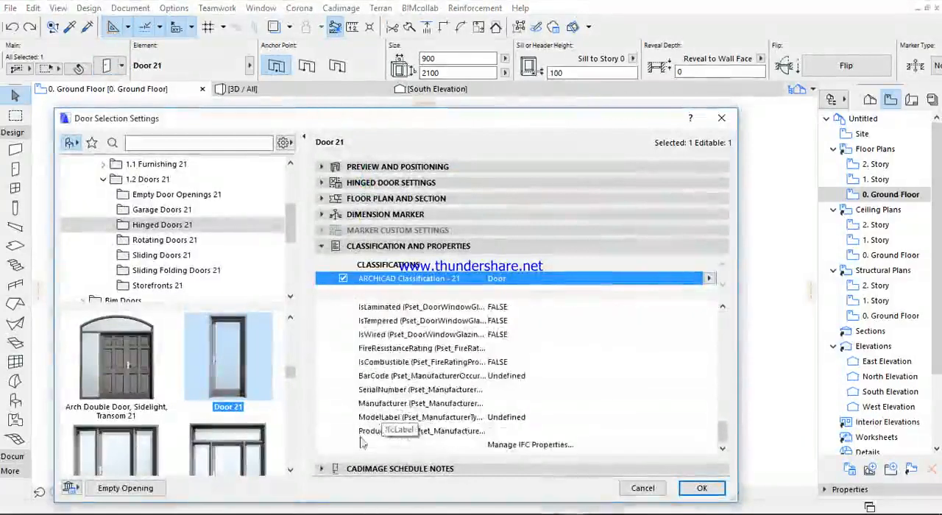
pyautogui.click(321, 246)
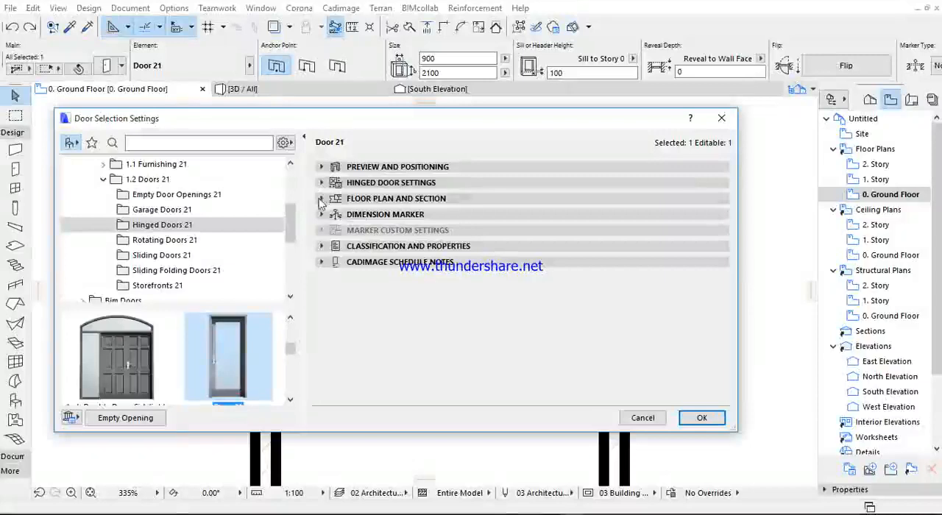
pyautogui.click(321, 197)
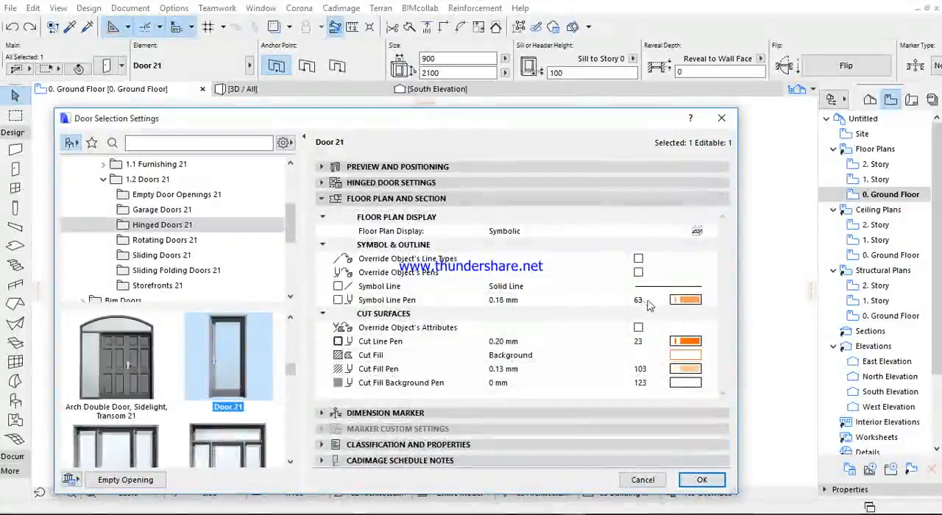
pyautogui.click(685, 299)
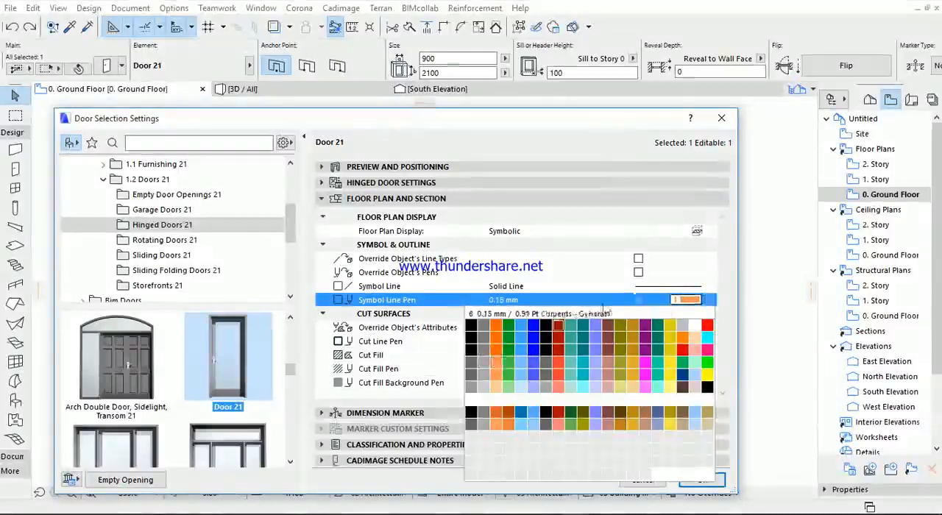
# - Enable Override Object's Line Types and Override Object's Pens for the selected door's symbol and outline
pyautogui.click(639, 261)
pyautogui.click(639, 262)
pyautogui.click(637, 272)
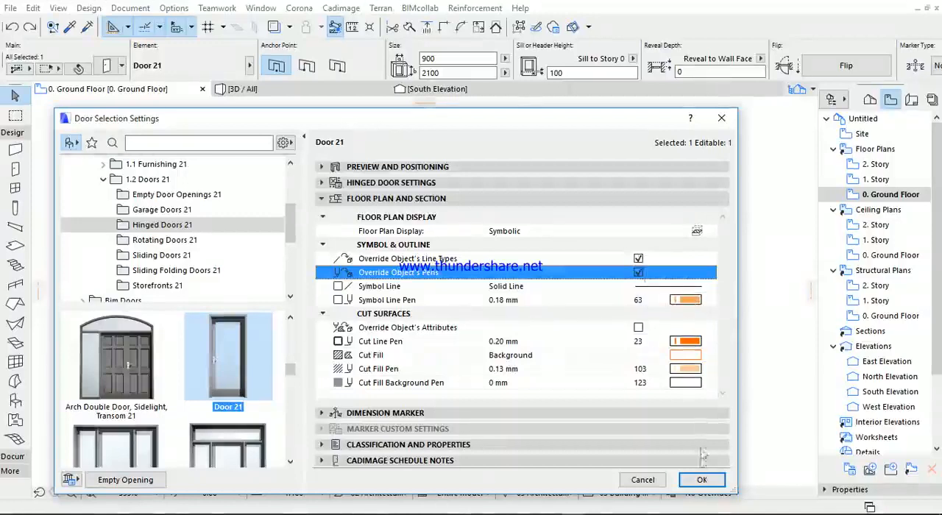
pyautogui.click(701, 479)
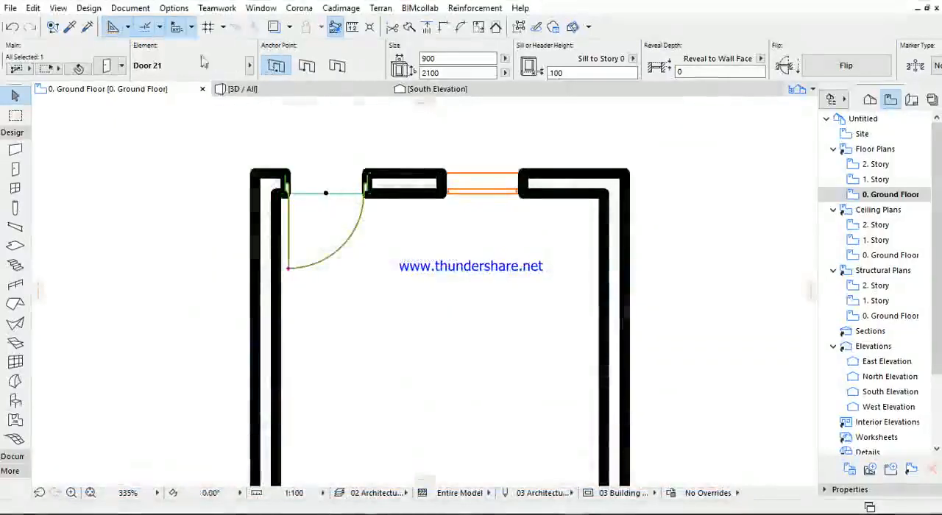
# - Set the weight of pen 63, Openings- Symbols and Separators, to 0.40 mm in the model views pen set
pyautogui.click(130, 8)
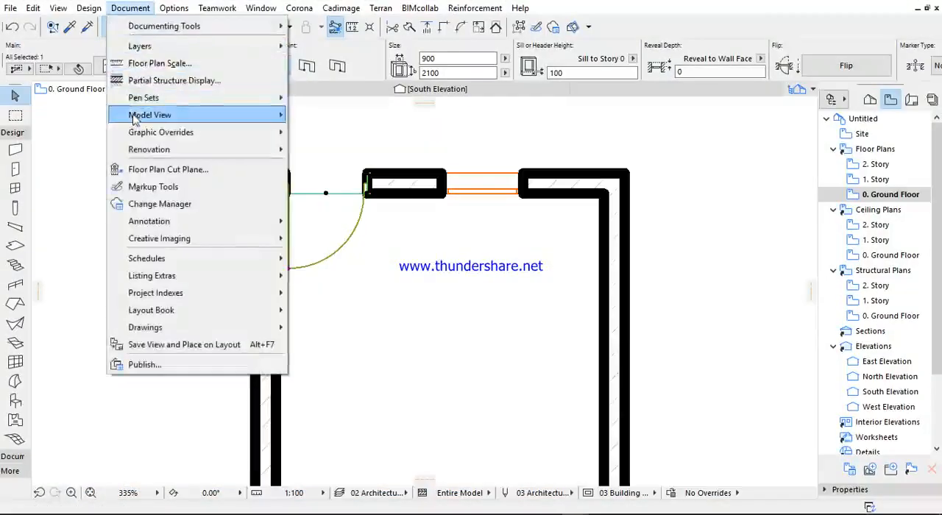
pyautogui.moveTo(140, 103)
pyautogui.click(334, 93)
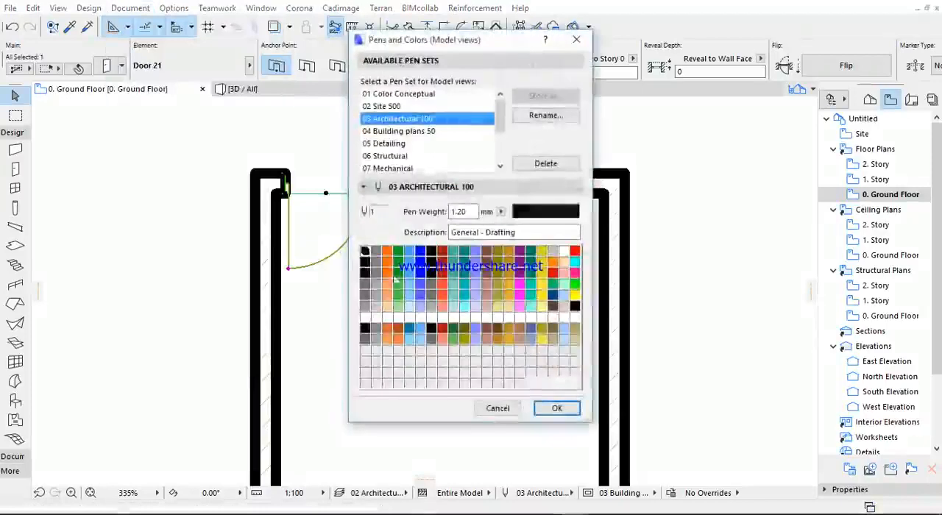
pyautogui.click(387, 284)
pyautogui.click(471, 211)
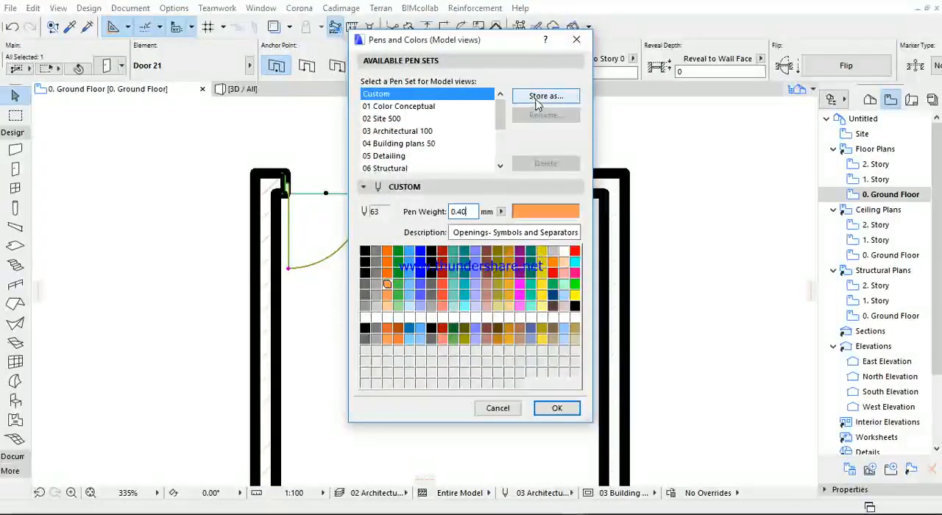
# - Overwrite the 03 Architectural 100 pen set with the changed door symbol pen weight and apply it
pyautogui.click(536, 102)
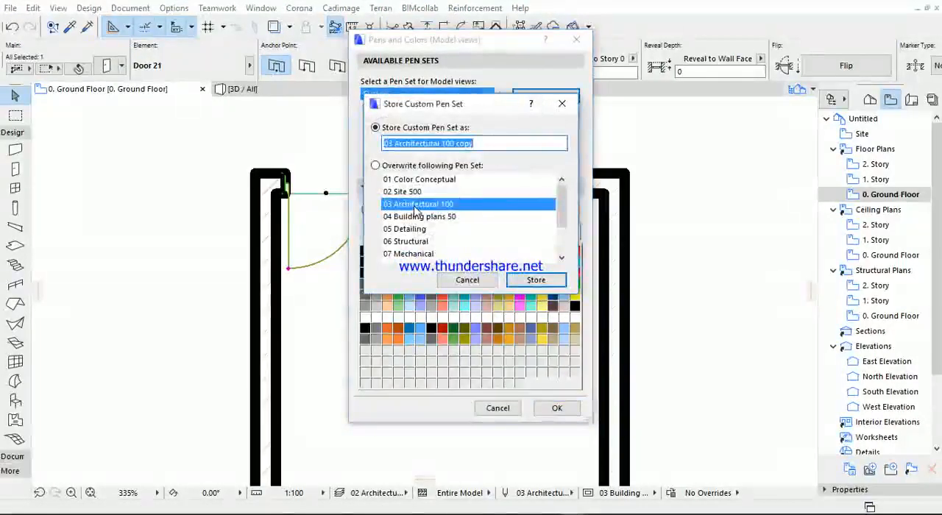
pyautogui.click(416, 207)
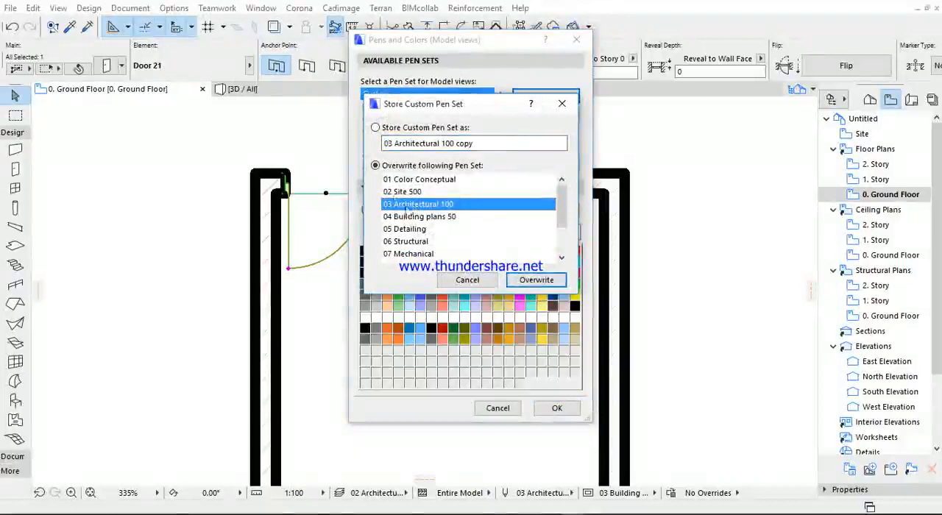
pyautogui.click(536, 281)
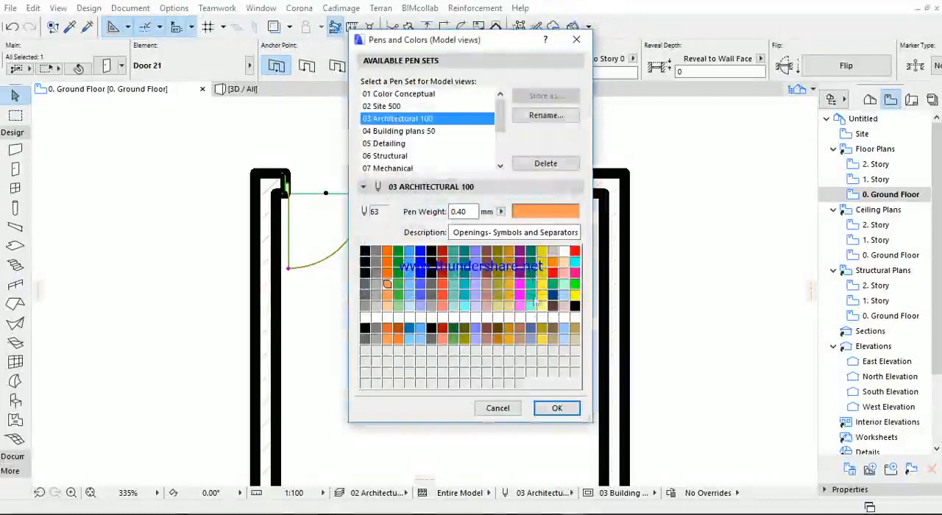
pyautogui.click(553, 407)
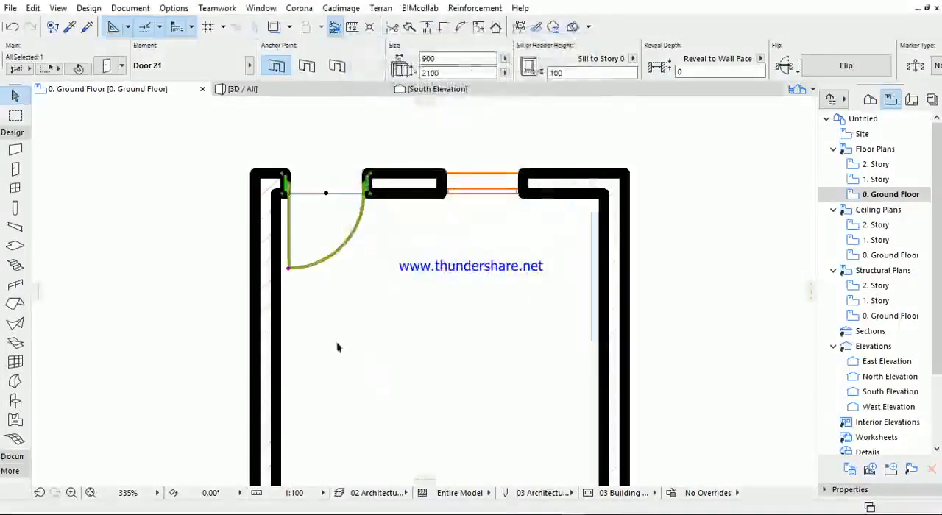
# - Deselect the door and compare the line weight of its swing with the window and surrounding walls
pyautogui.scroll(1, 298, 221)
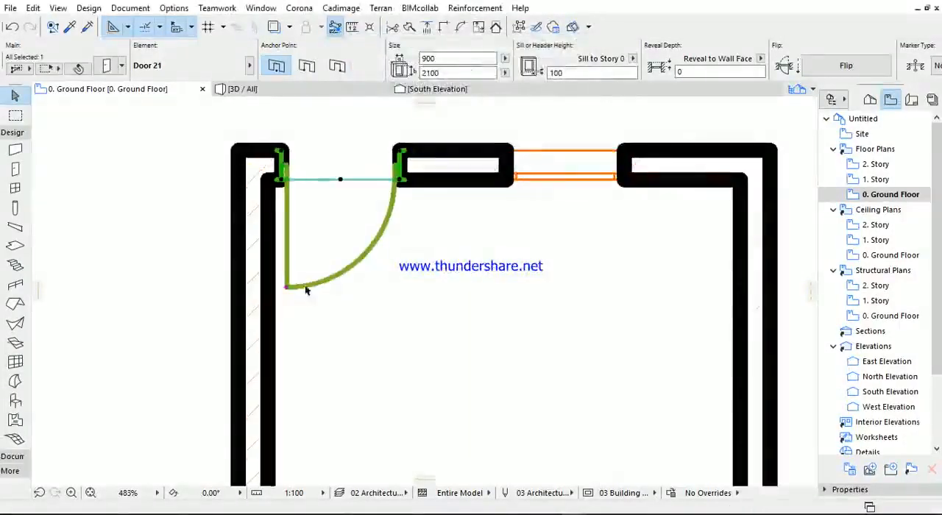
pyautogui.click(309, 312)
pyautogui.scroll(-2, 364, 270)
pyautogui.moveTo(366, 270); pyautogui.dragTo(358, 212, button='middle')
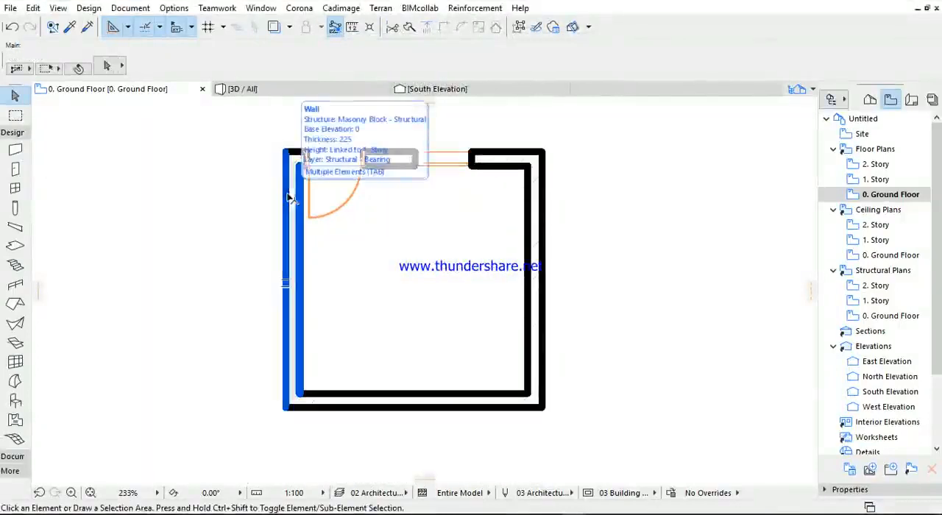
pyautogui.click(130, 8)
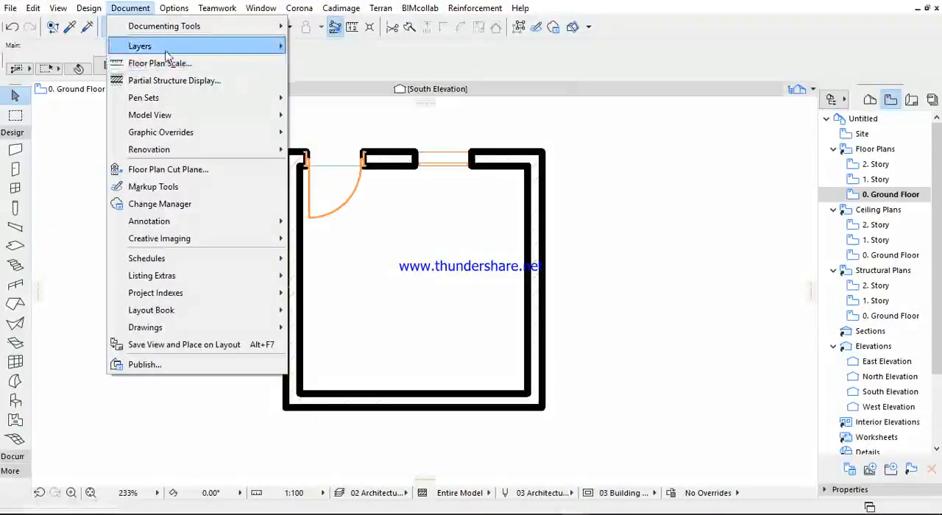
pyautogui.moveTo(151, 102)
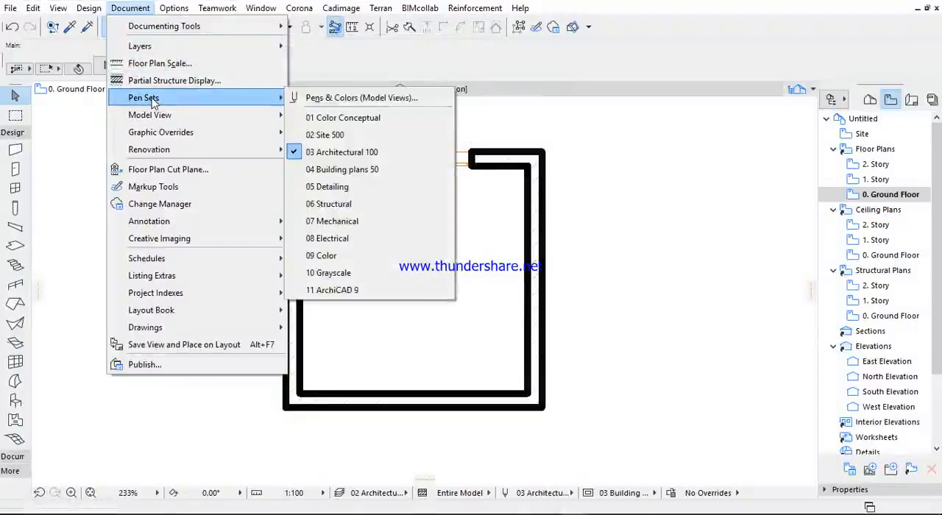
pyautogui.moveTo(138, 120)
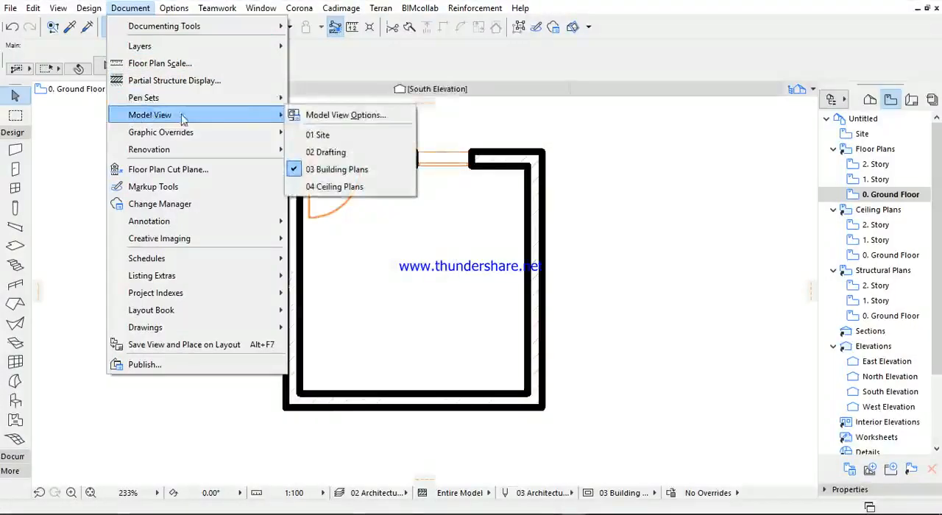
pyautogui.moveTo(146, 138)
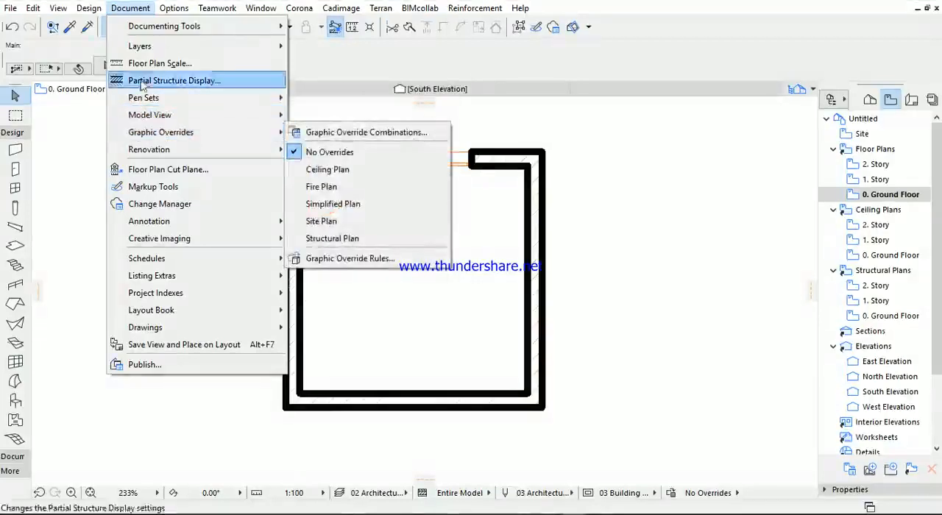
pyautogui.moveTo(140, 51)
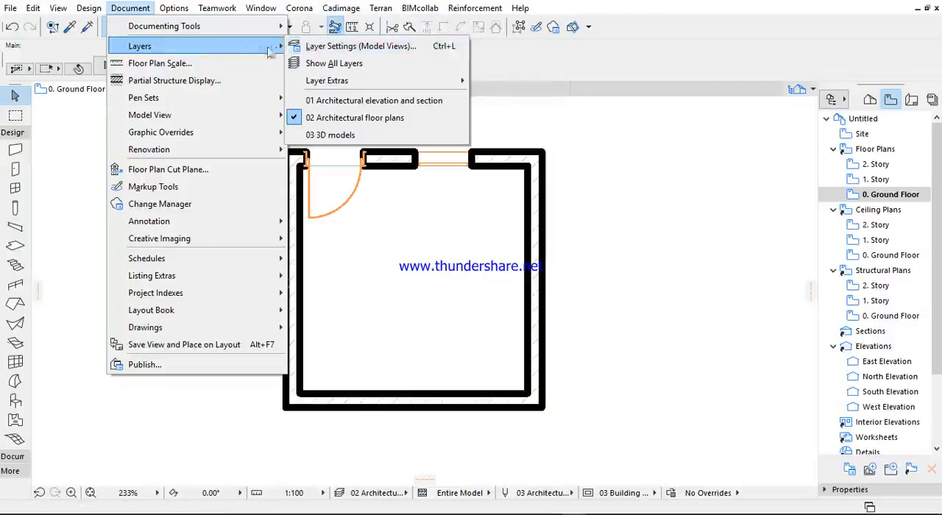
pyautogui.moveTo(186, 101)
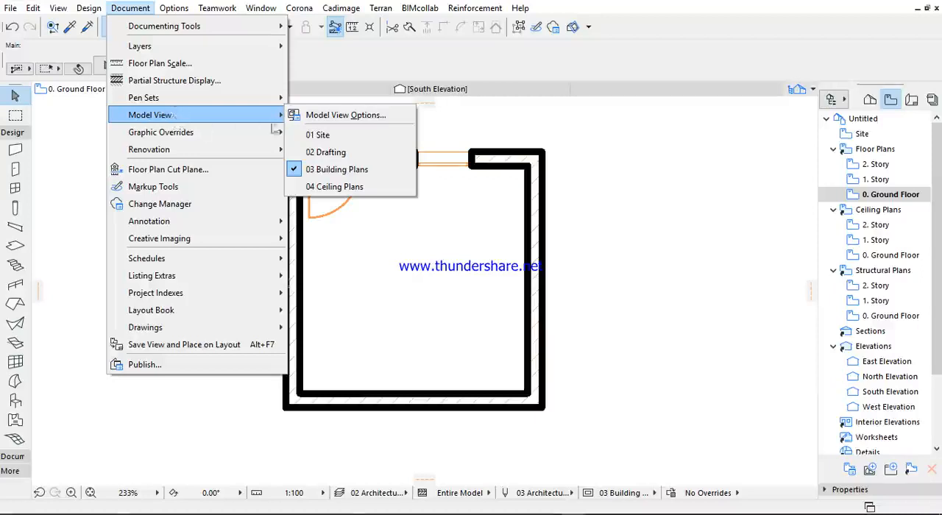
pyautogui.click(593, 157)
pyautogui.moveTo(636, 508)
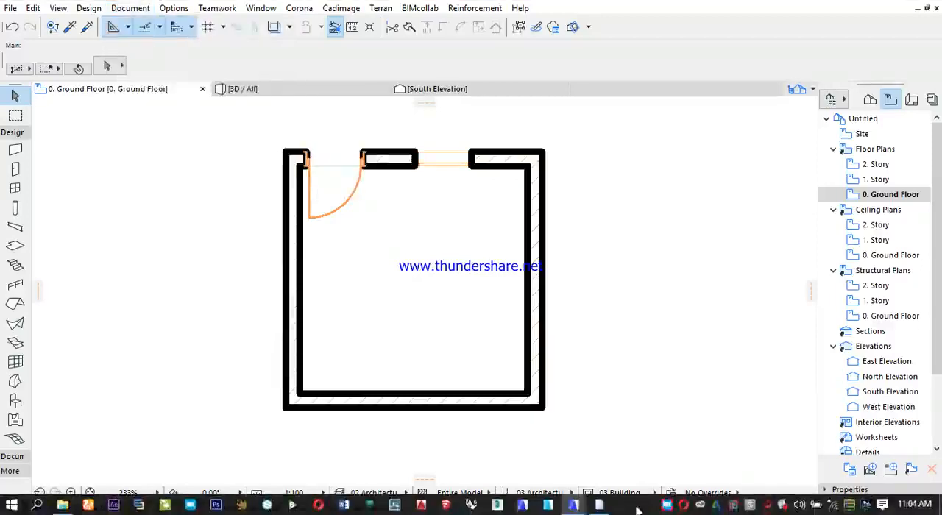
pyautogui.rightClick(666, 507)
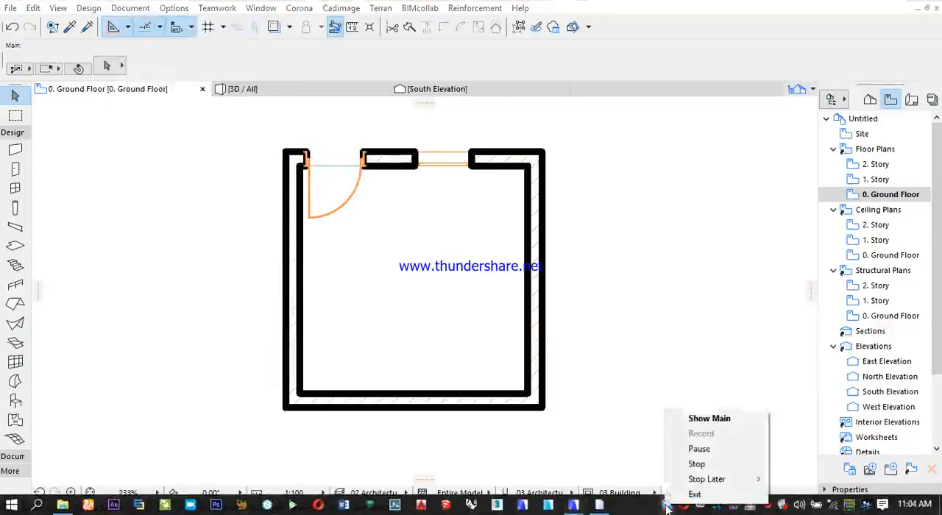